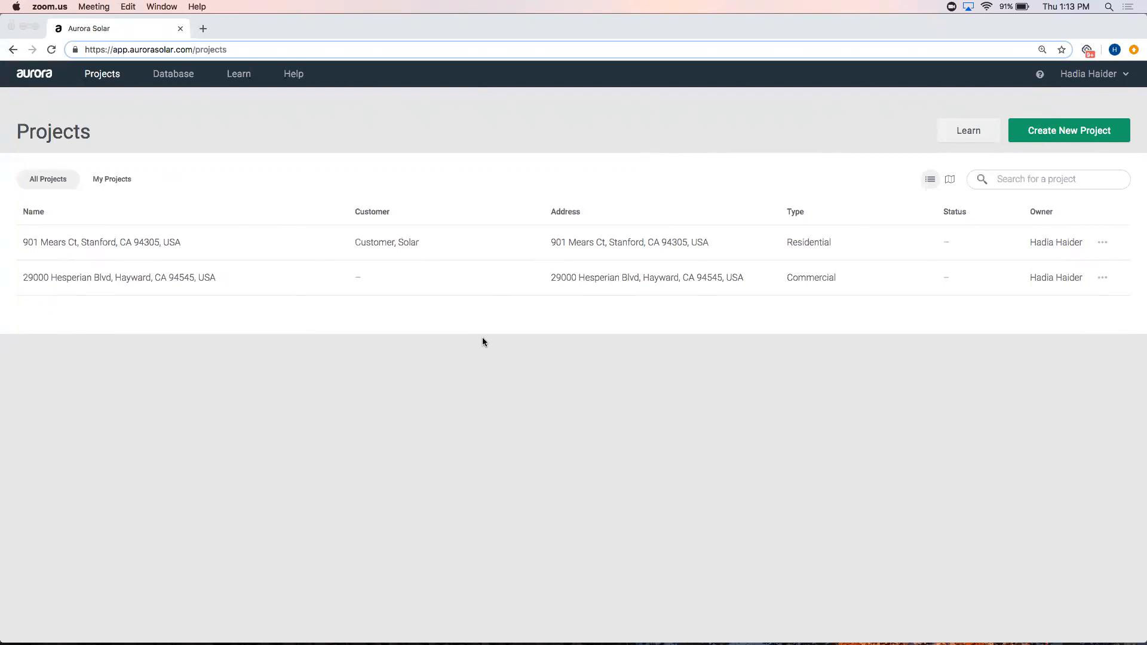
- Open the database overview of the account's selected components and utilities
left_click(188, 83)
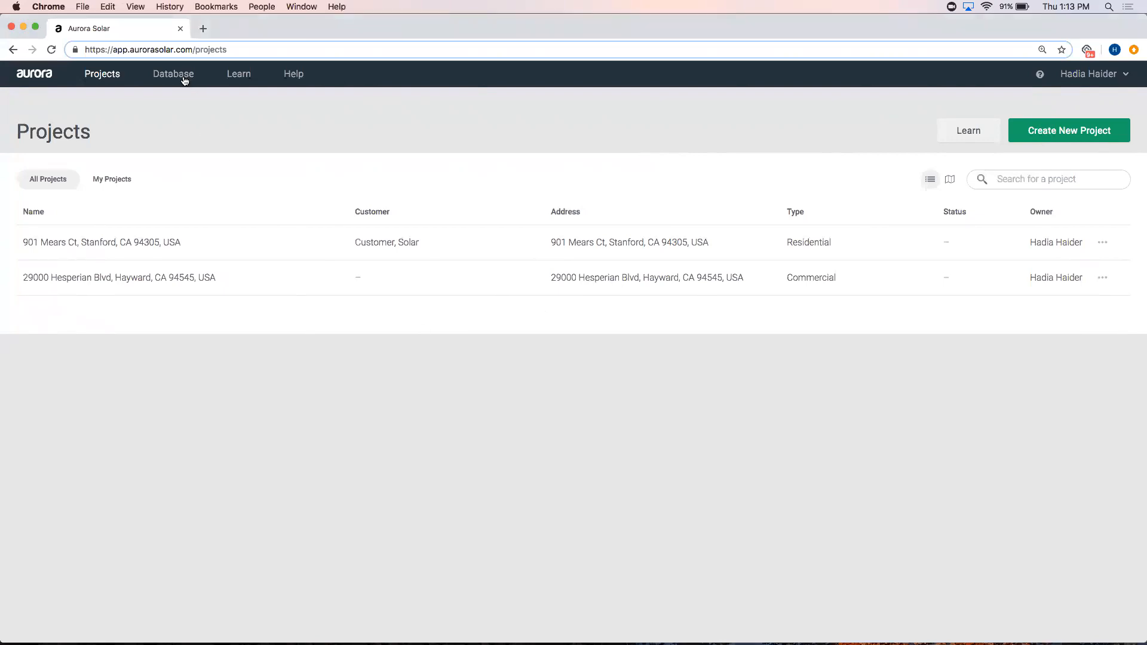
left_click(180, 77)
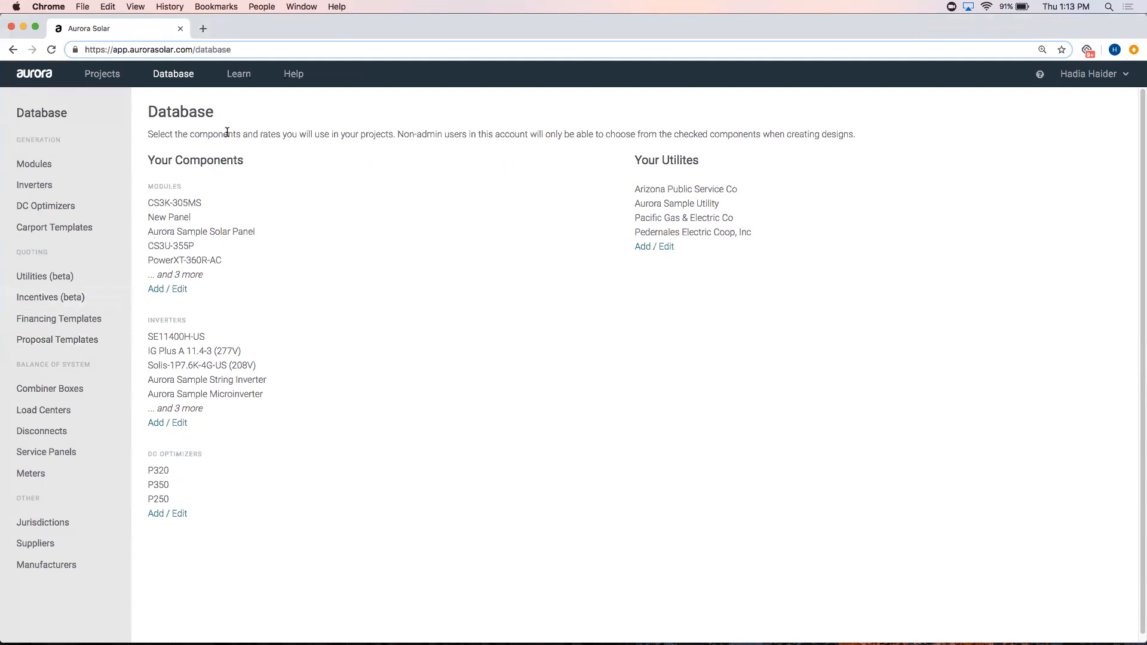
- Browse the Learn Aurora tutorial videos from Getting Started through the Design section's Smart Roof lessons, and close the page
left_click(250, 83)
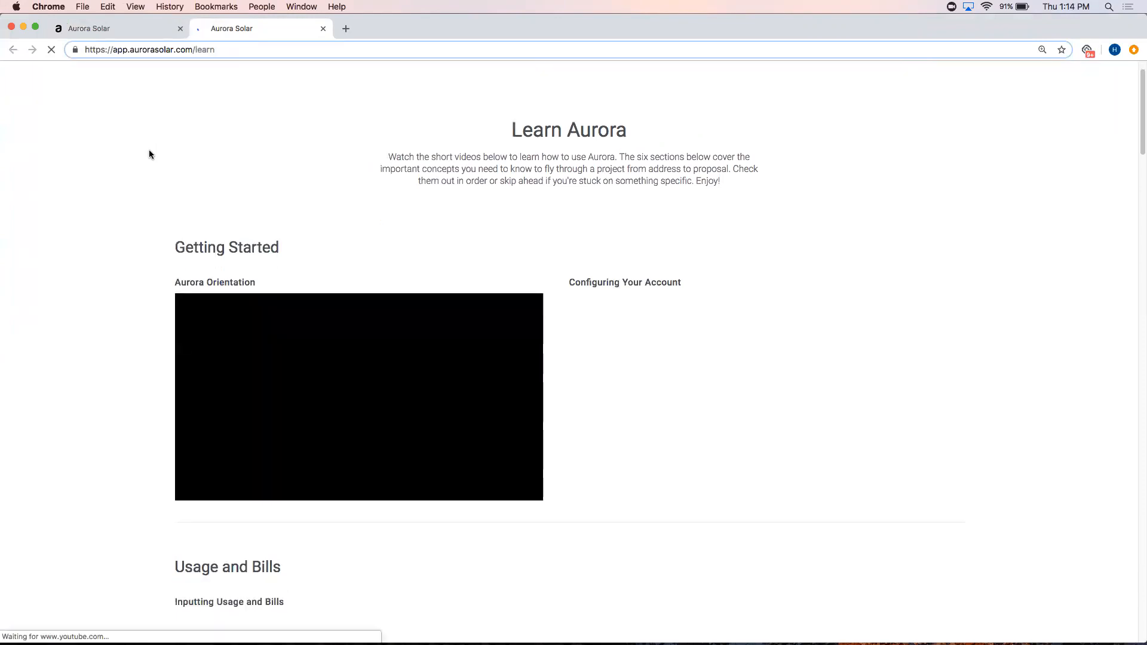
scroll(150, 154, "down", 3)
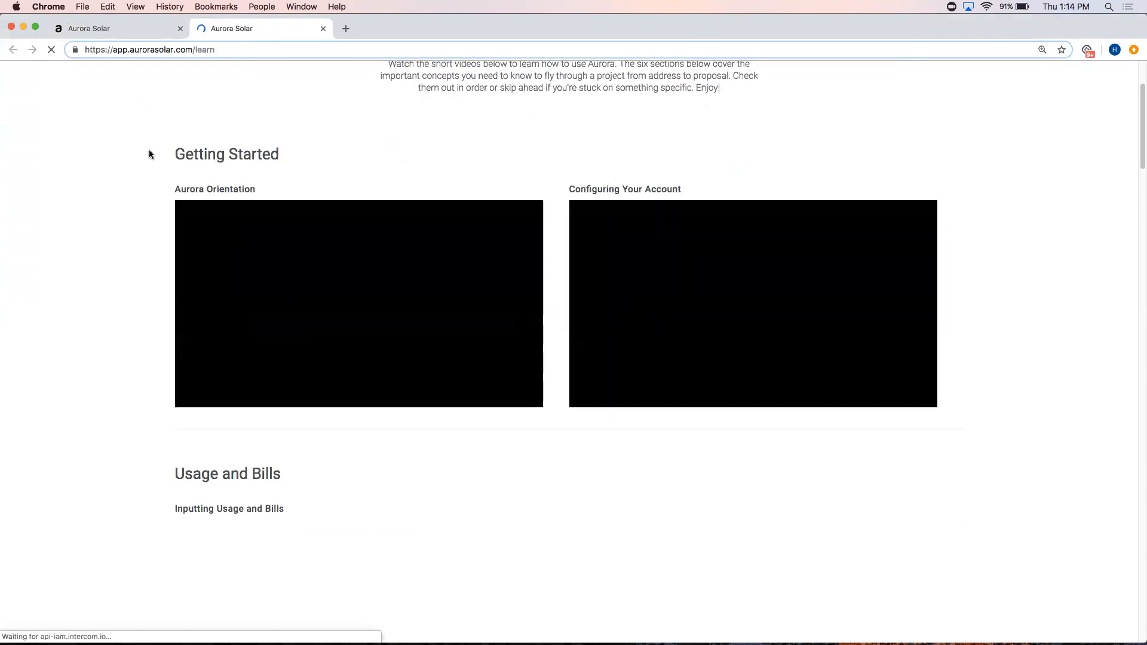
scroll(150, 154, "down", 5)
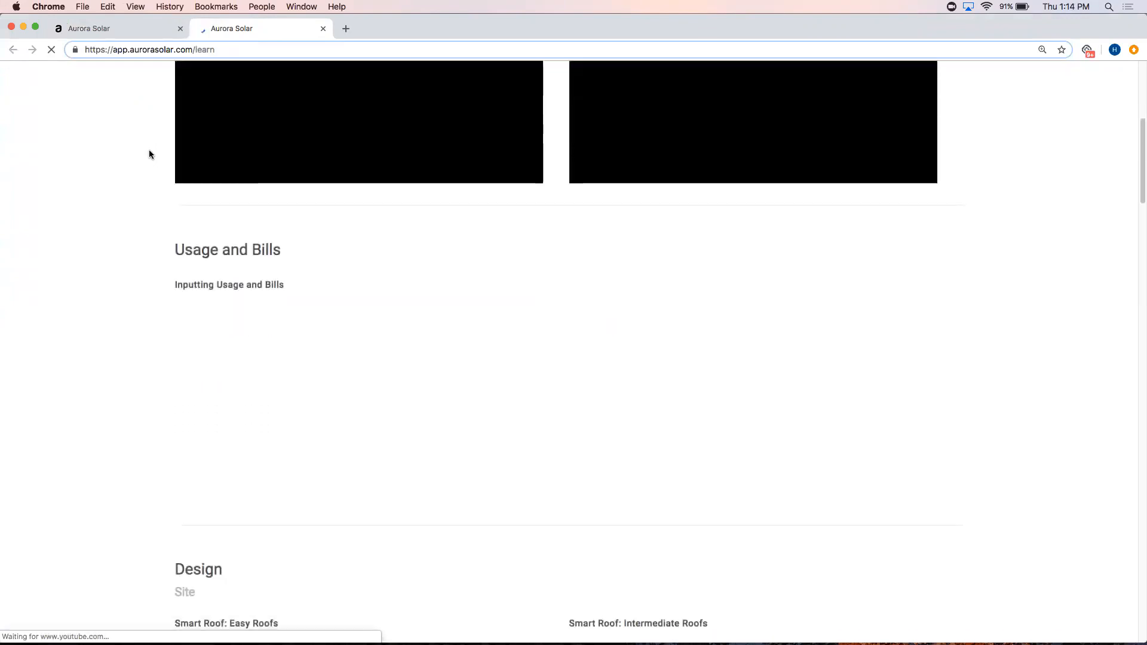
scroll(150, 155, "down", 5)
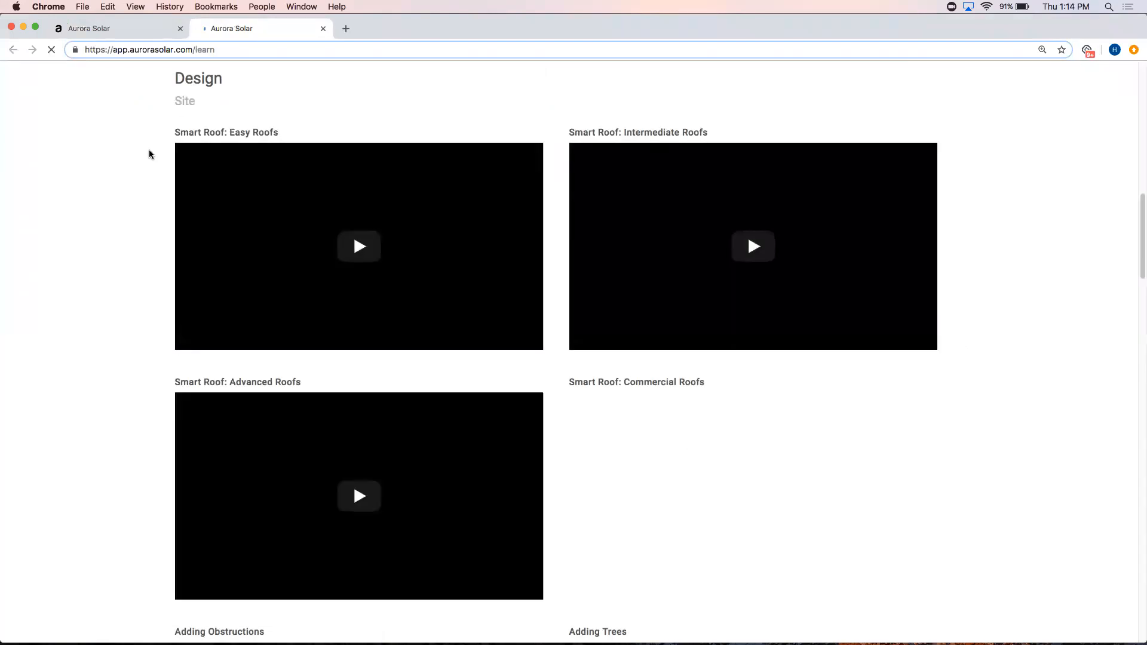
scroll(150, 154, "down", 2)
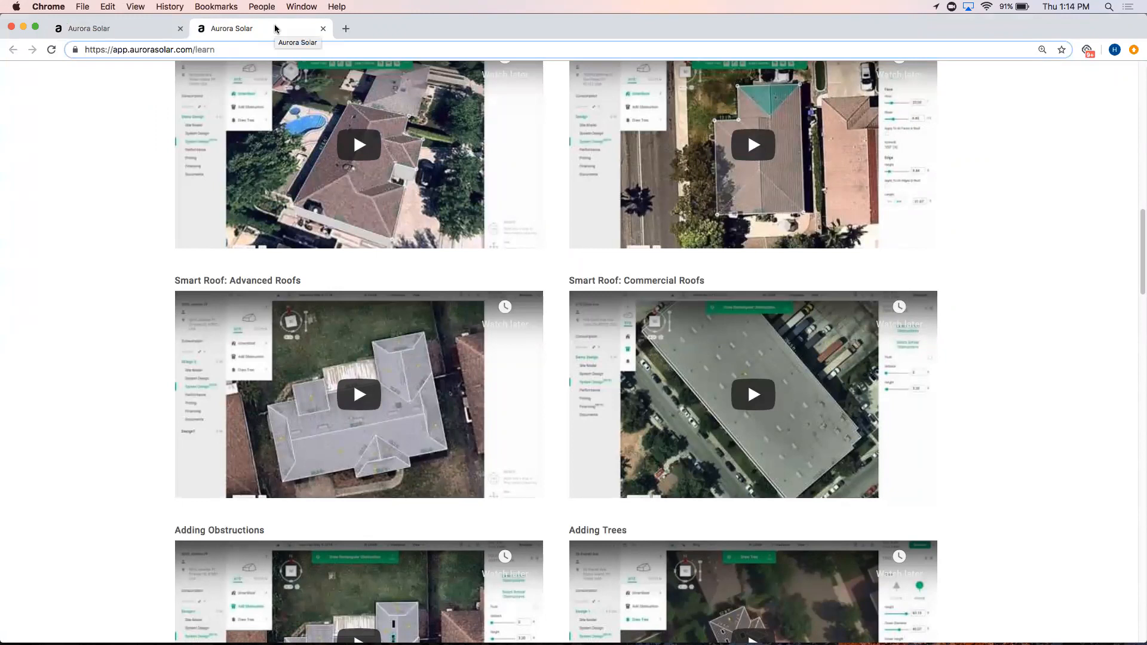
left_click(323, 28)
- Look through the Help Center's topic categories and Popular Topics, and close the page
left_click(304, 72)
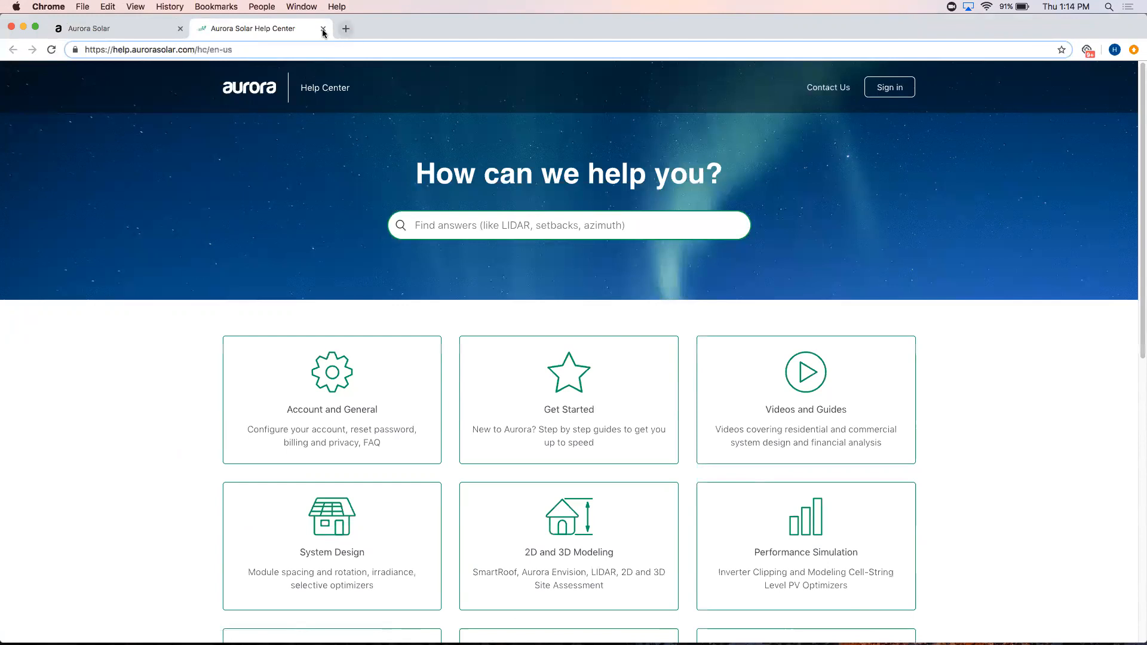
scroll(192, 391, "down", 8)
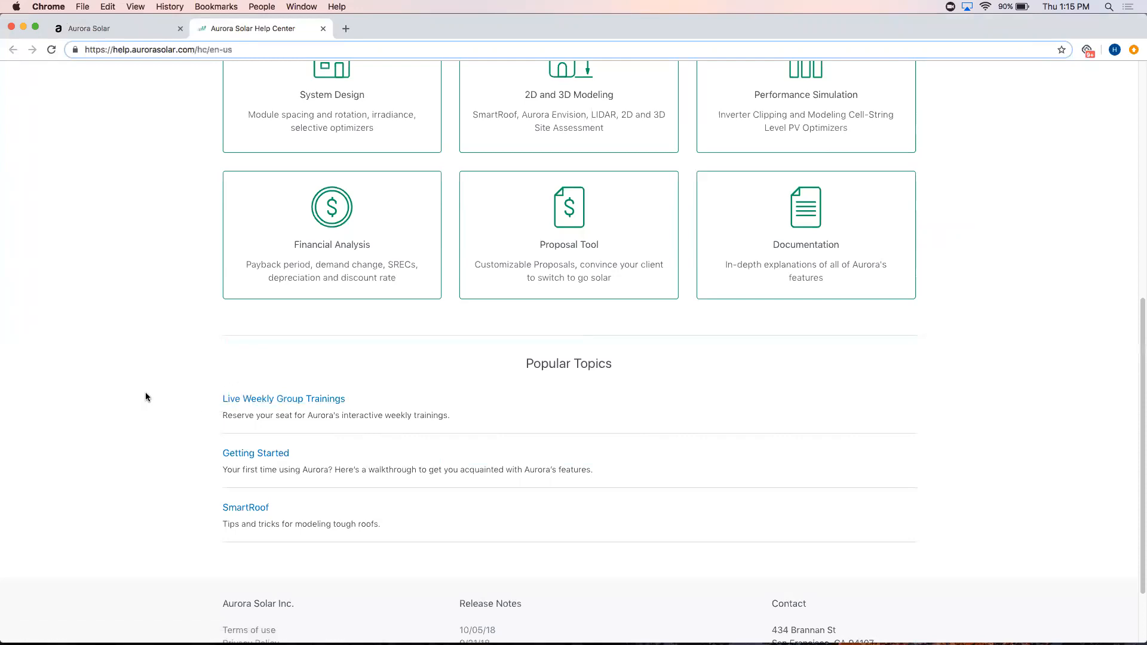
left_click(323, 29)
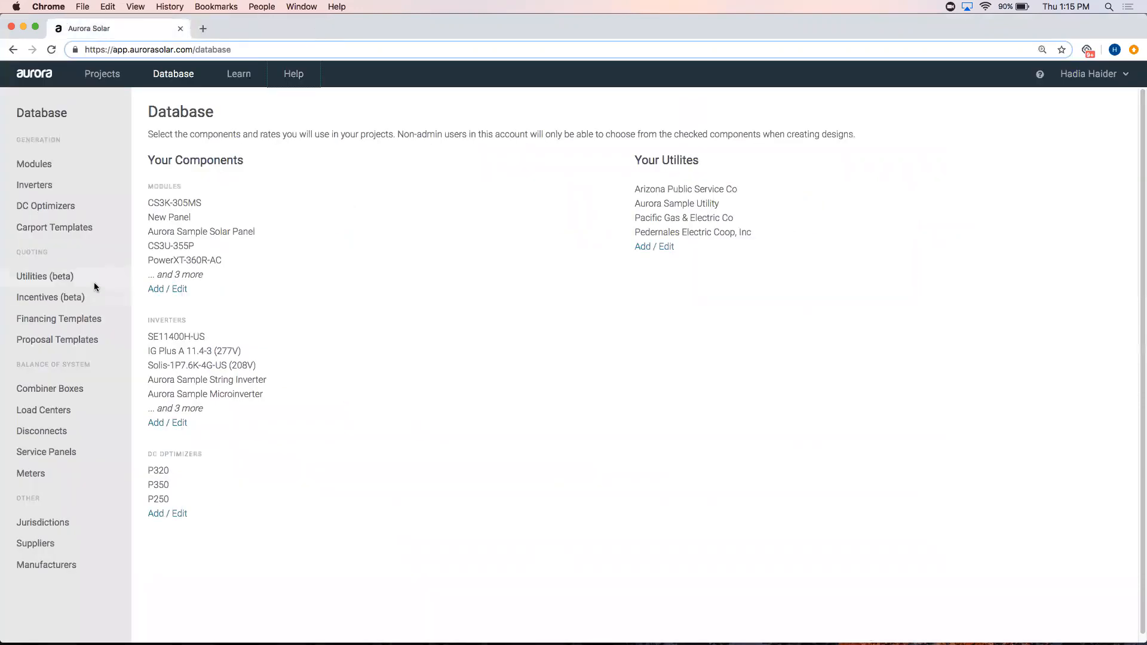
- Open the database's list of proposal templates
left_click(76, 341)
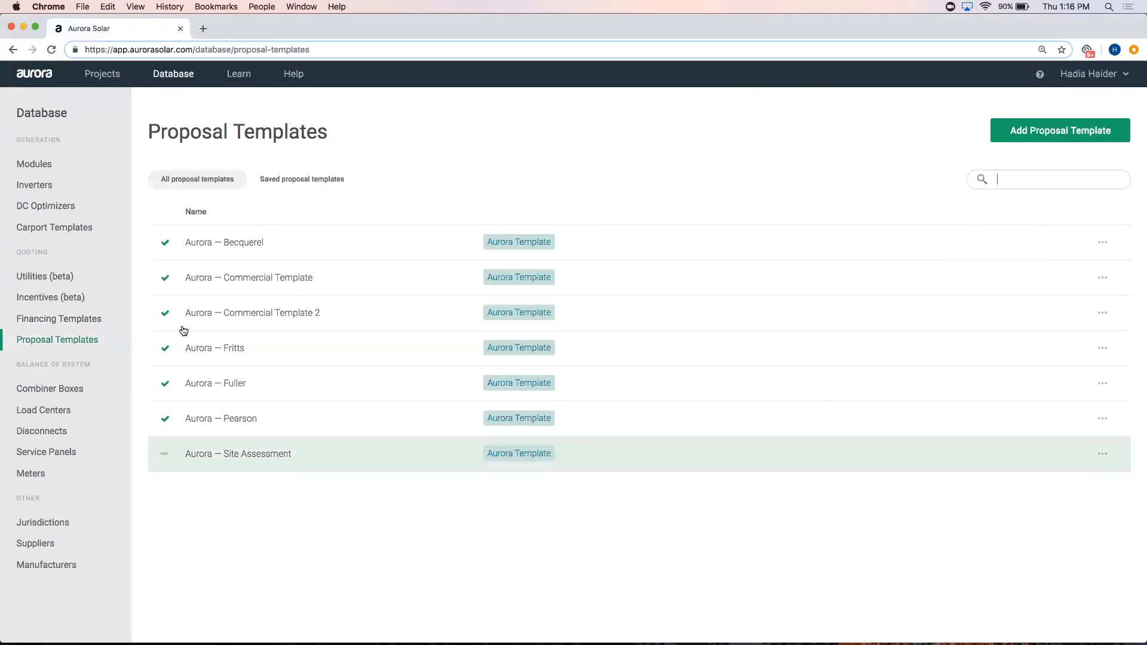
- Review the company colors and logos in the organization's general settings and check the file chooser for the dark-background logo, selecting no file
left_click(1100, 87)
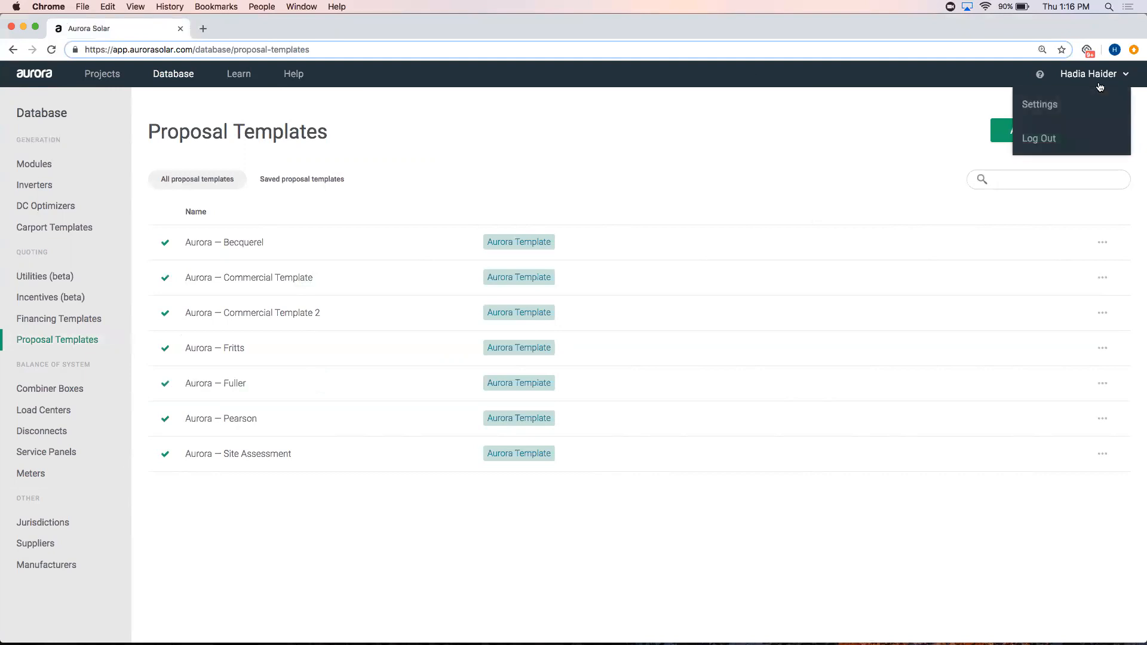
left_click(1085, 103)
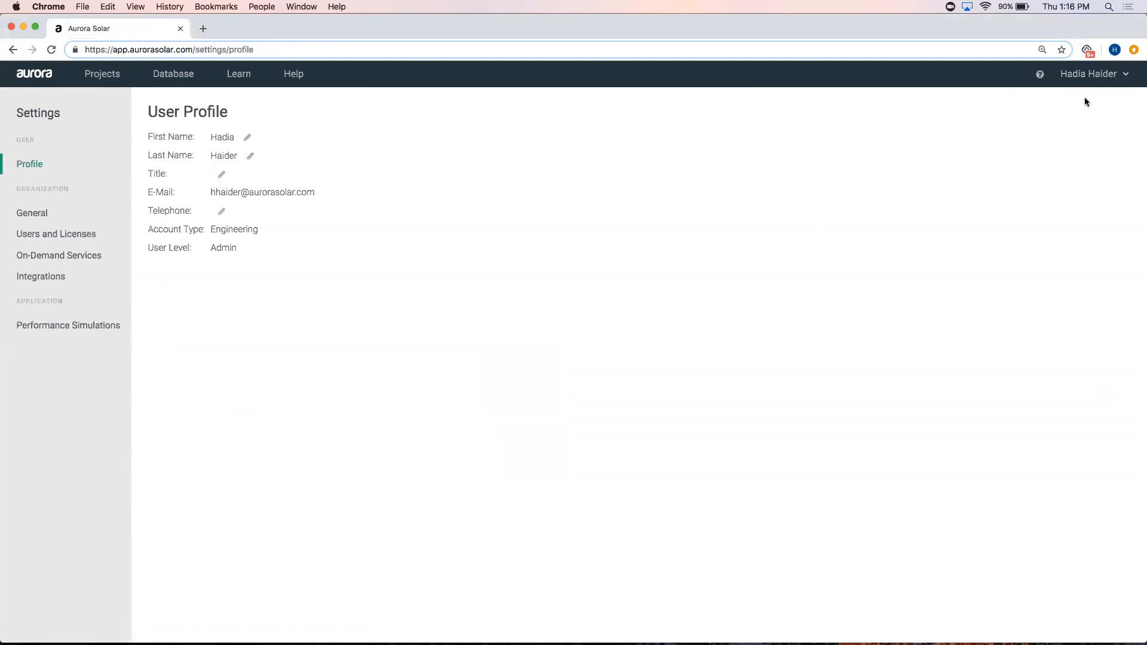
left_click(67, 217)
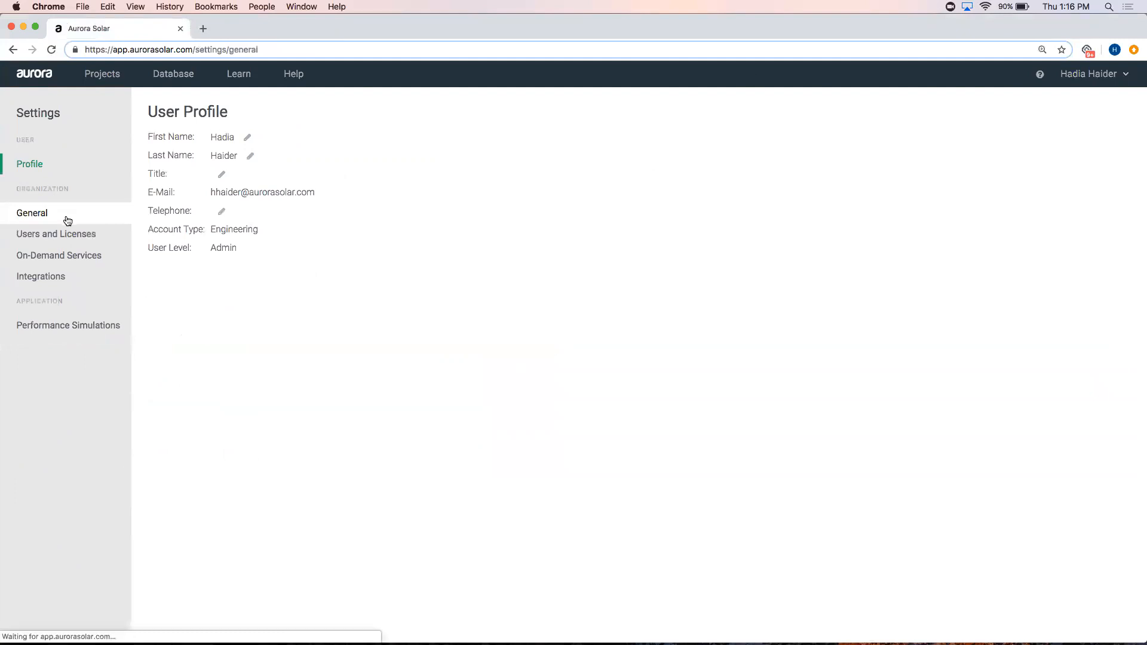
scroll(242, 250, "down", 5)
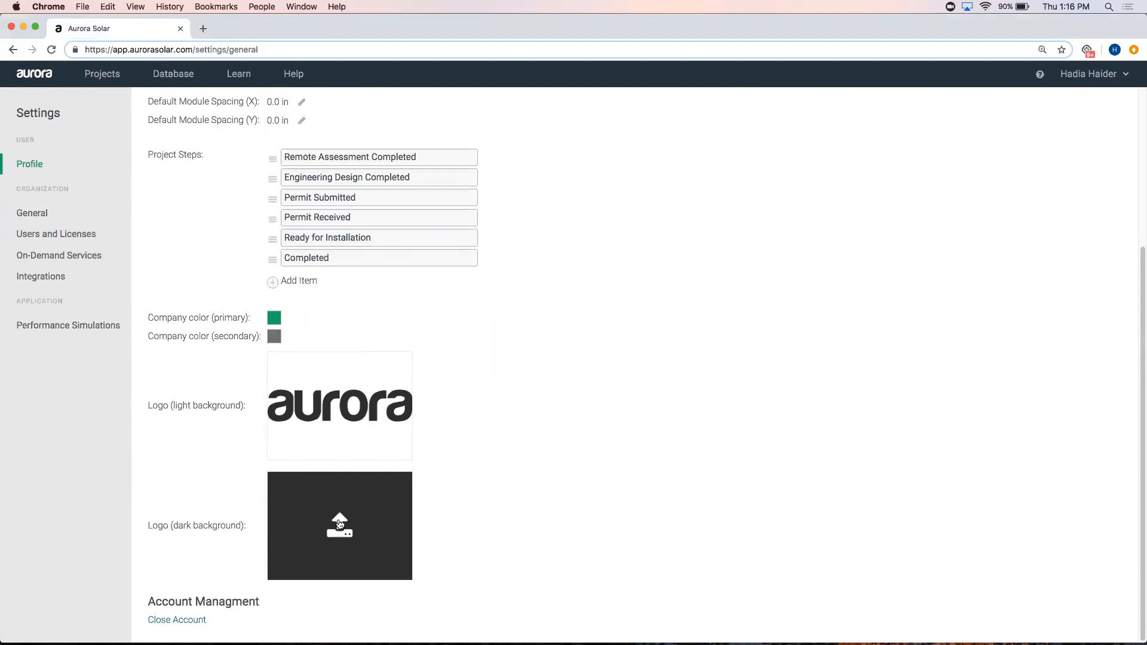
left_click(340, 525)
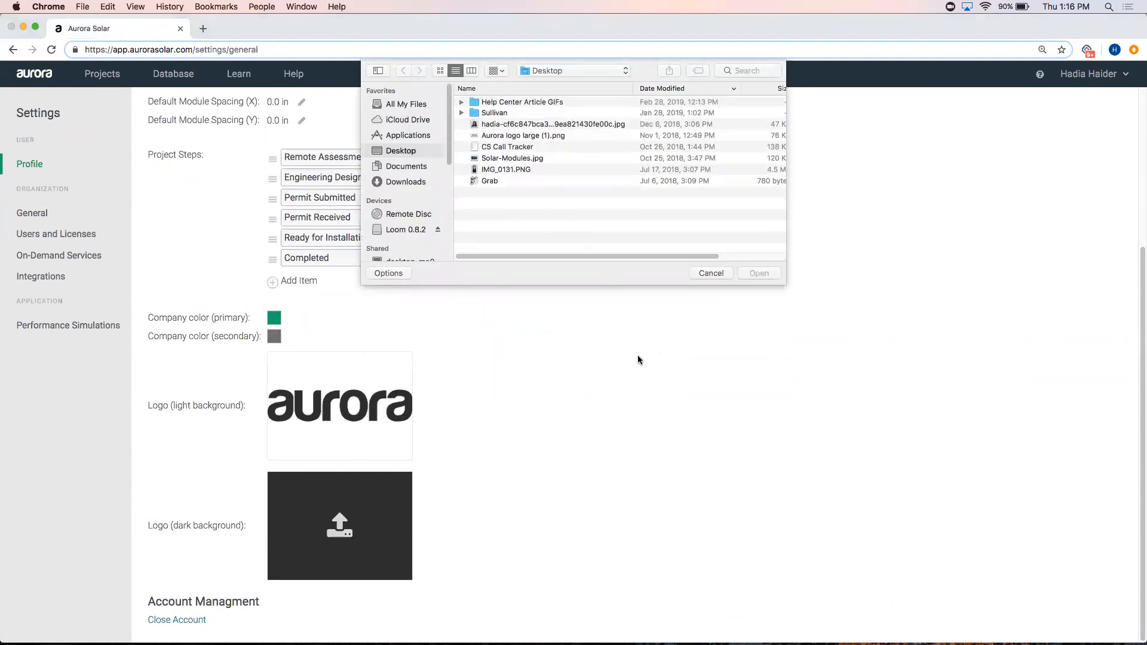
left_click(709, 273)
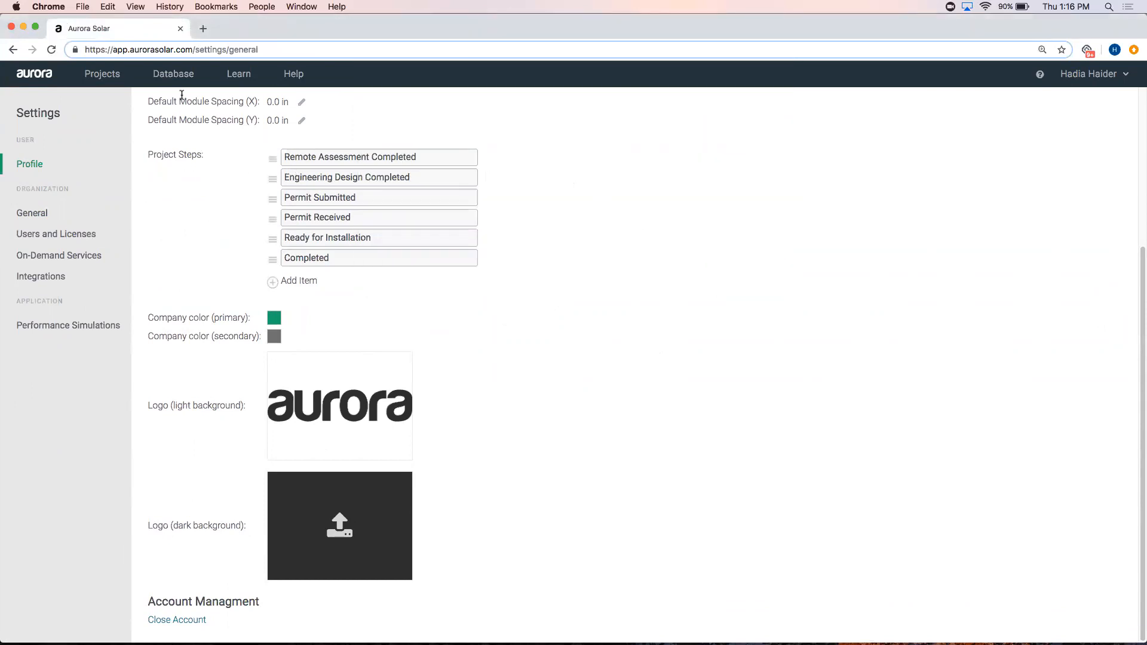
- Return to the proposal templates and examine the Aurora — Site Assessment template, including its 2D and 3D images, component list and notes
left_click(174, 74)
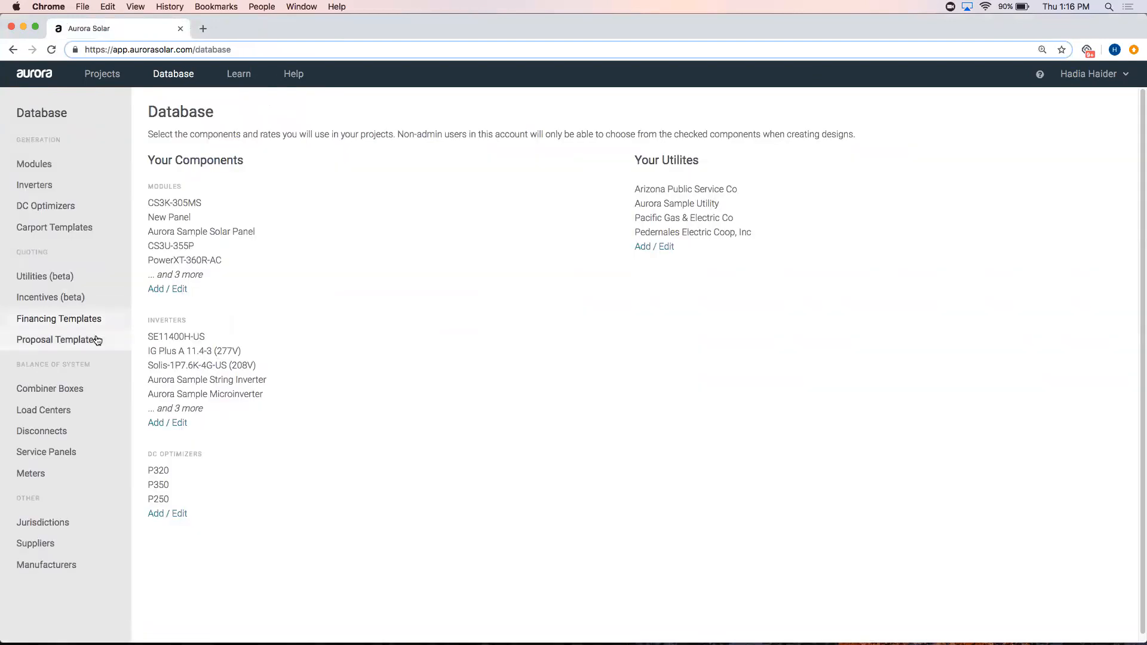
left_click(97, 339)
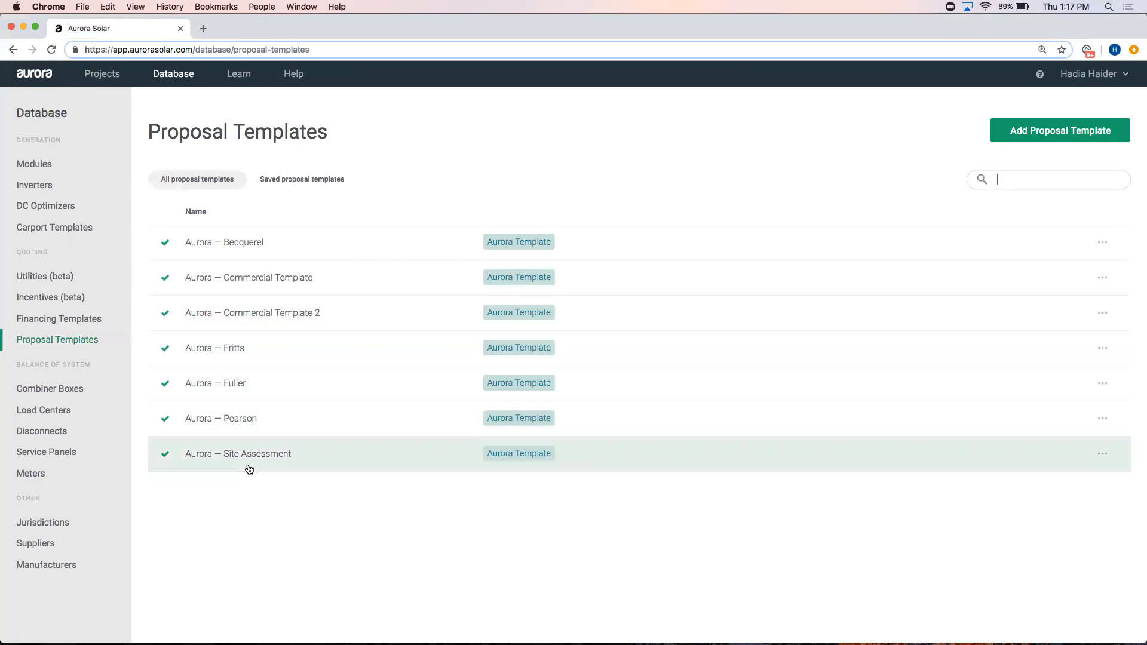
left_click(250, 468)
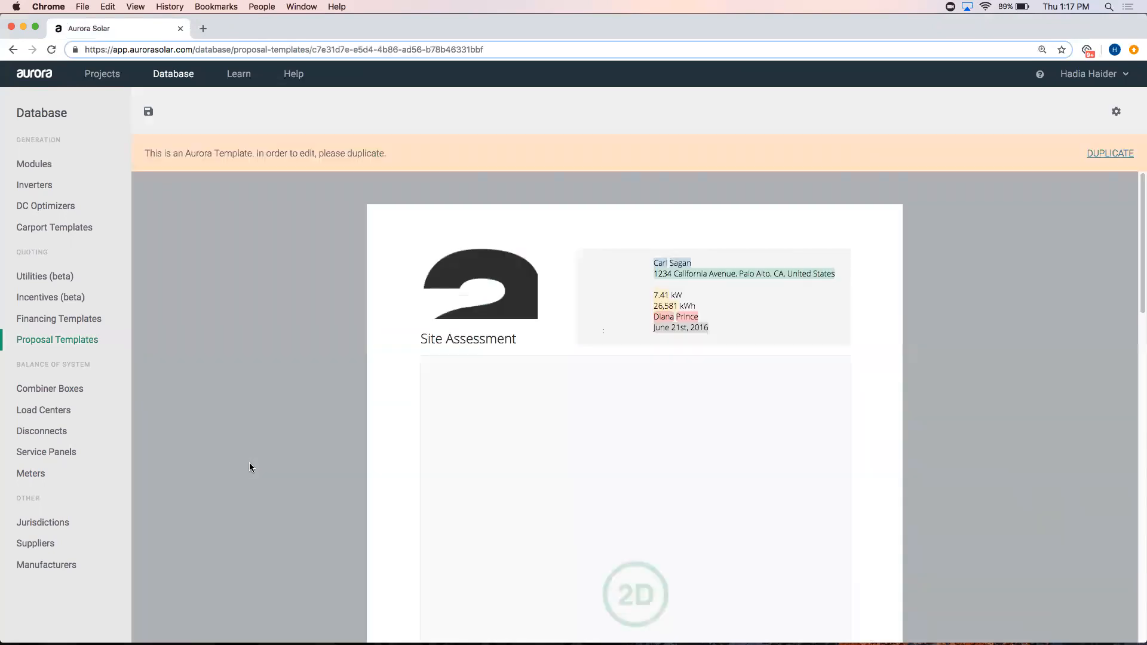
scroll(249, 467, "down", 1)
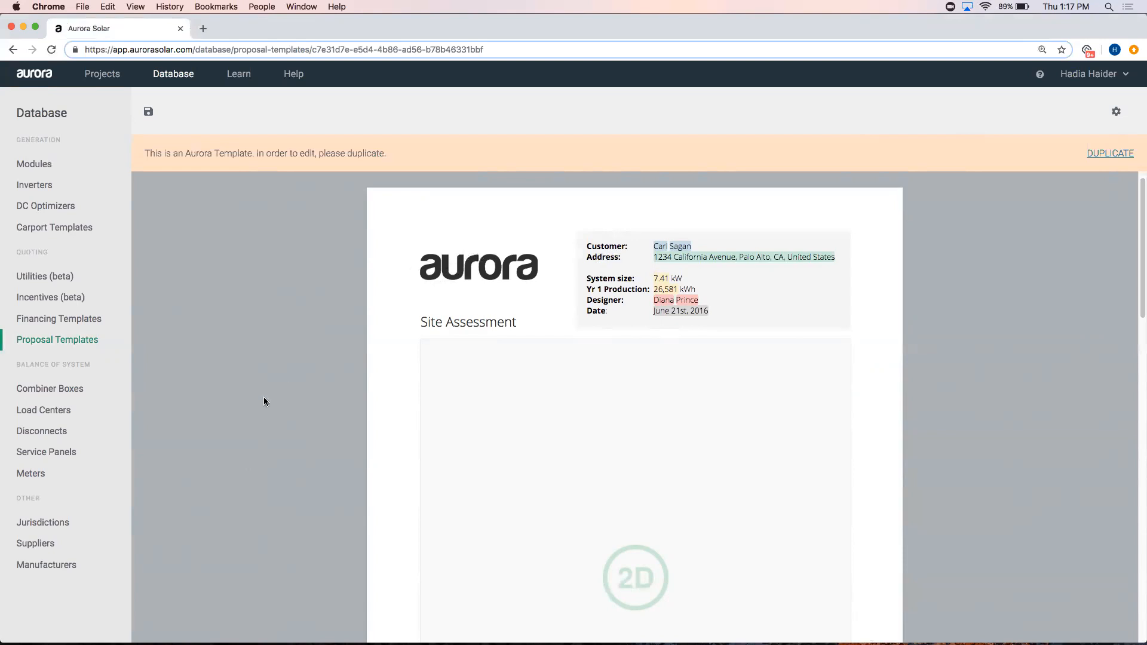
scroll(263, 401, "down", 3)
scroll(260, 415, "down", 3)
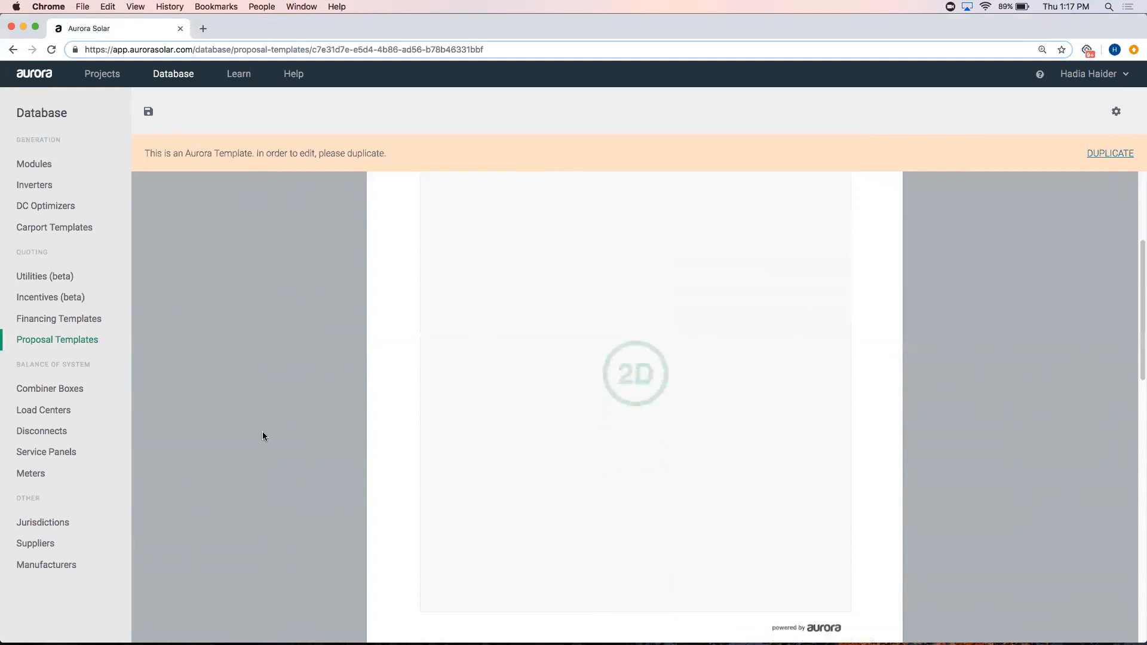
scroll(258, 423, "down", 12)
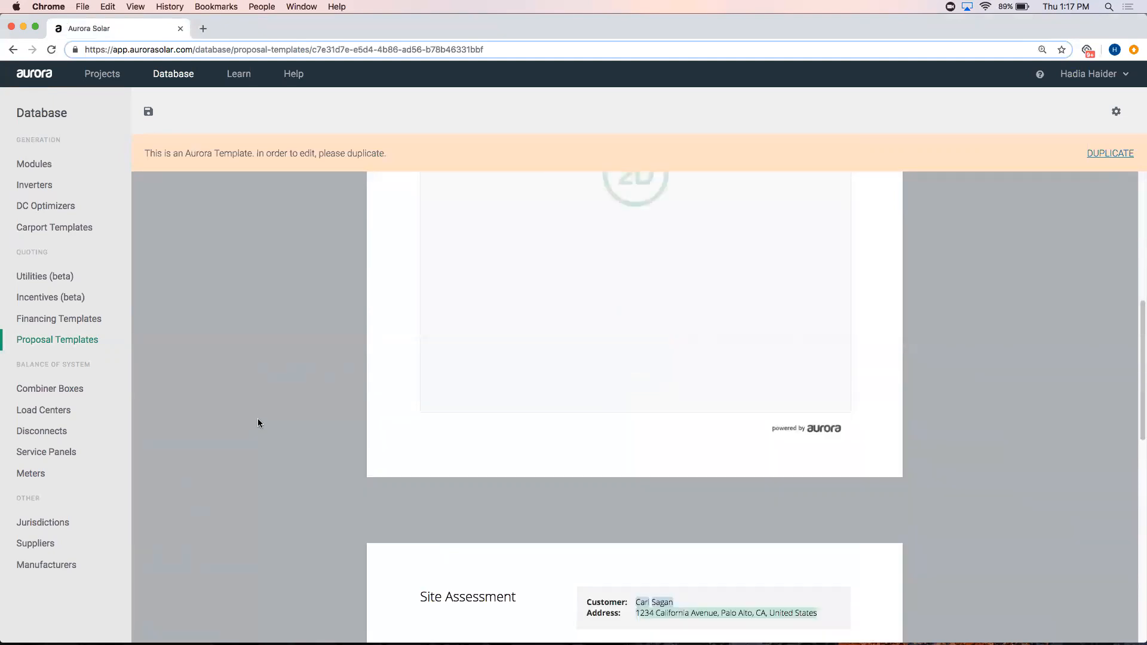
scroll(258, 418, "down", 4)
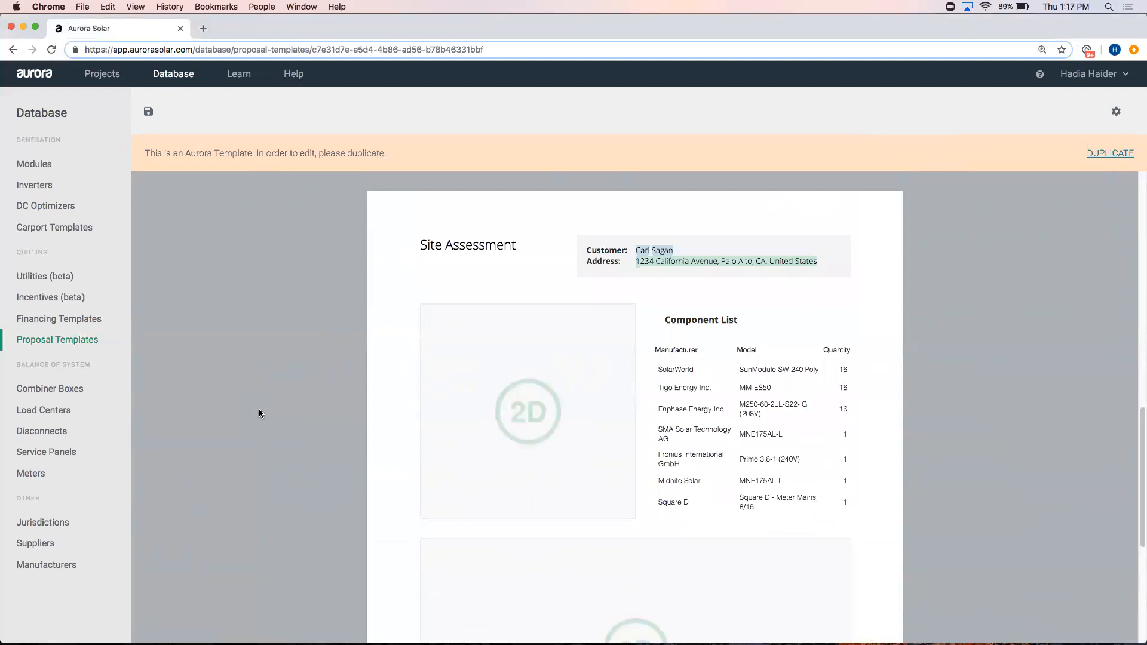
scroll(272, 405, "down", 8)
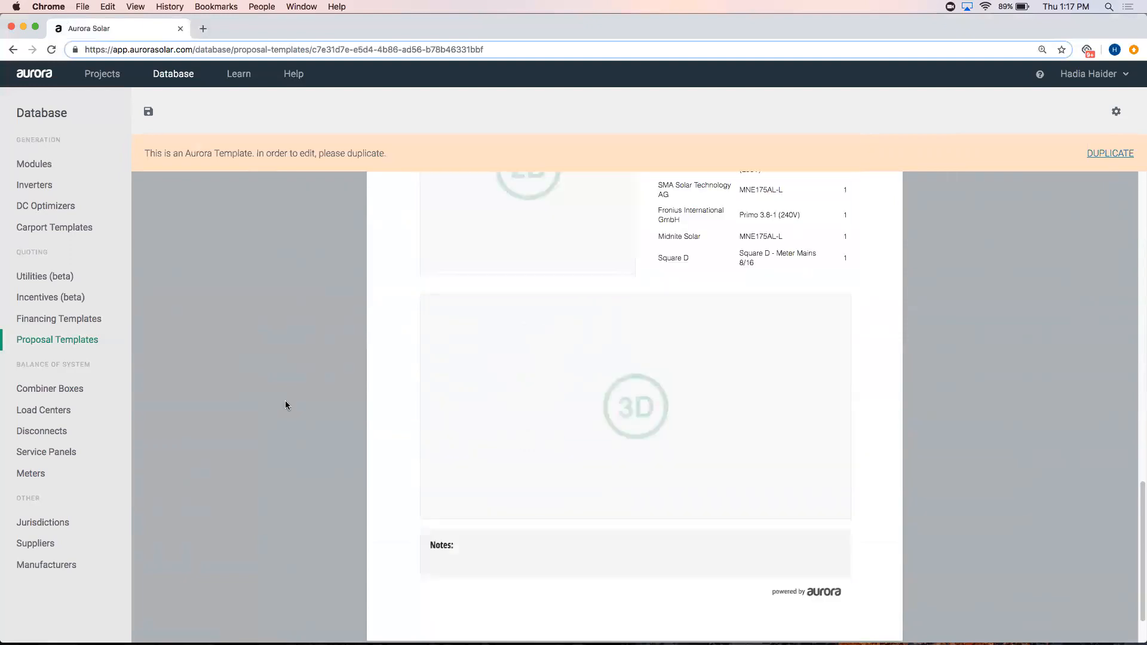
scroll(285, 402, "up", 3)
scroll(286, 399, "up", 4)
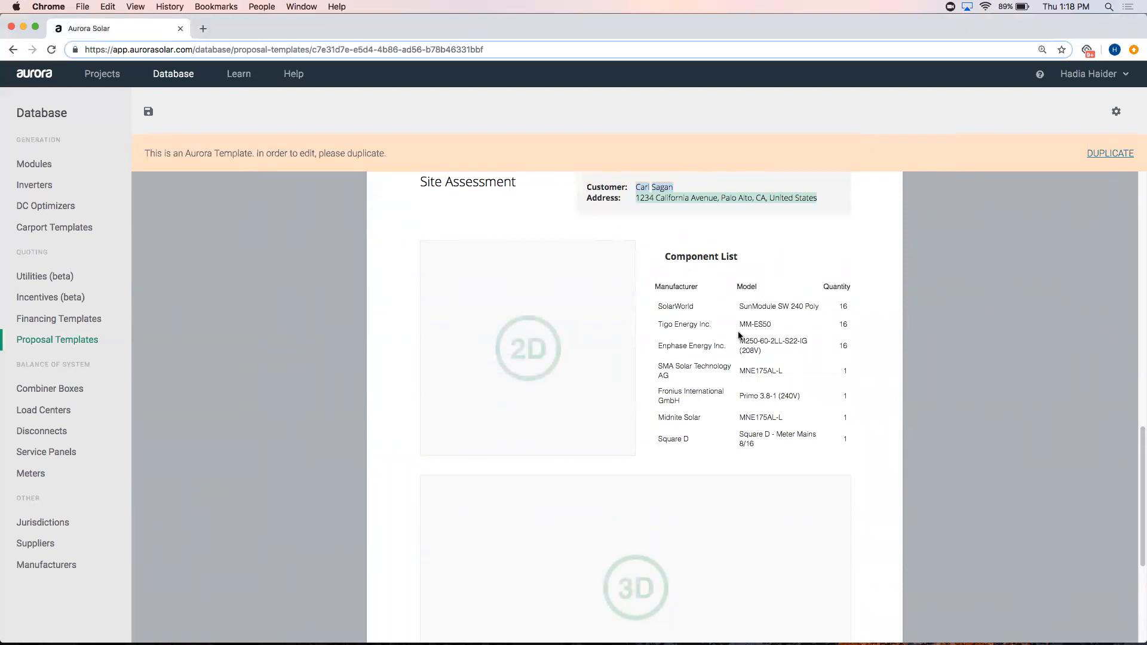
scroll(735, 341, "up", 2)
scroll(635, 439, "down", 7)
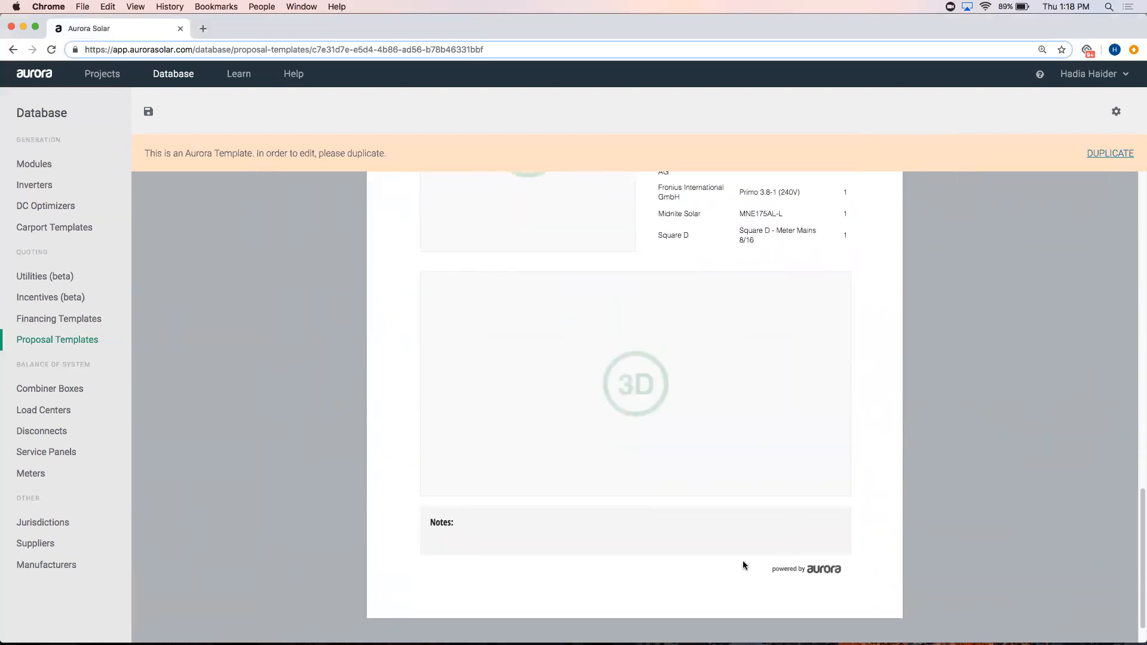
scroll(634, 532, "up", 20)
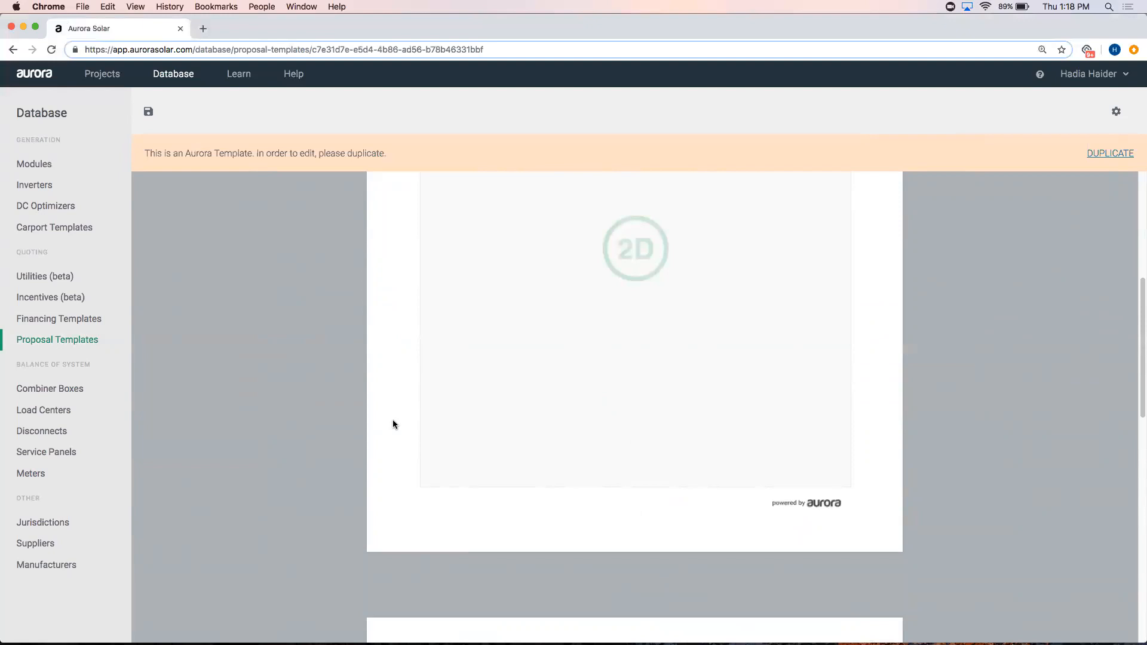
- Return to the proposal templates and examine the cover and "Meet your business on solar" pages of Aurora — Commercial Template
left_click(75, 346)
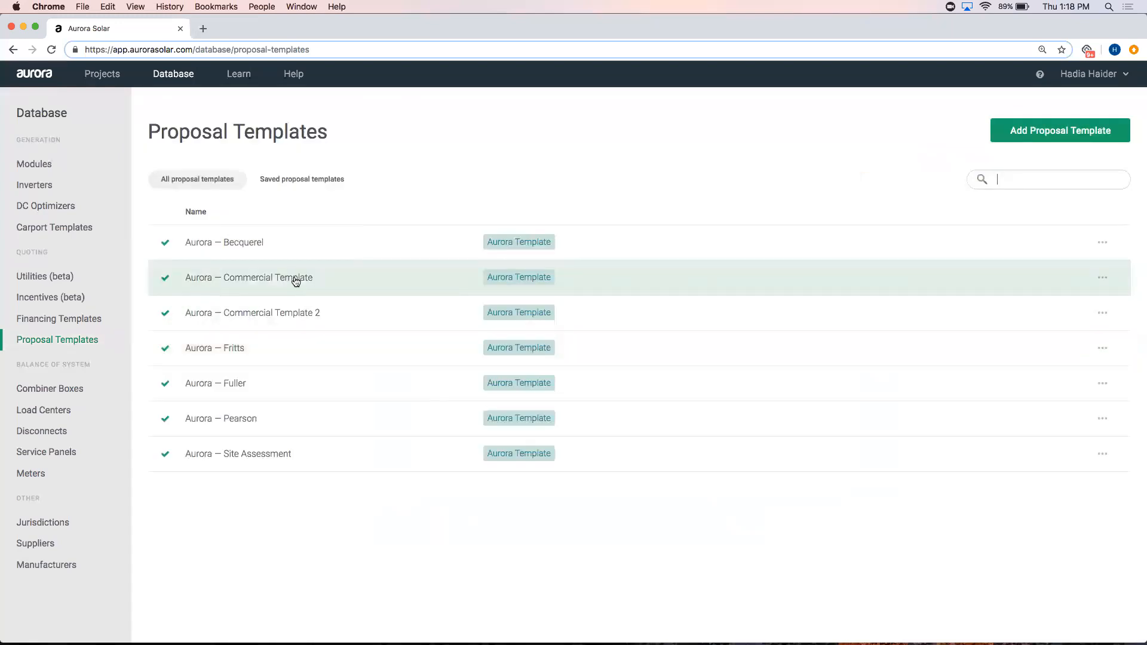
left_click(295, 282)
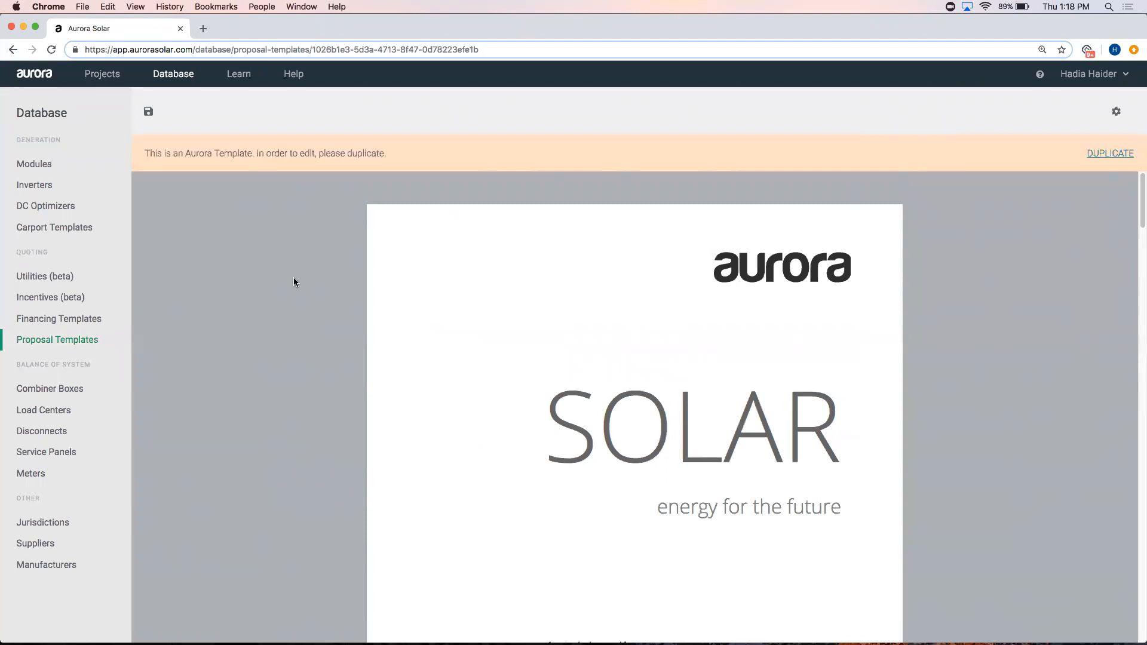
scroll(293, 282, "down", 1)
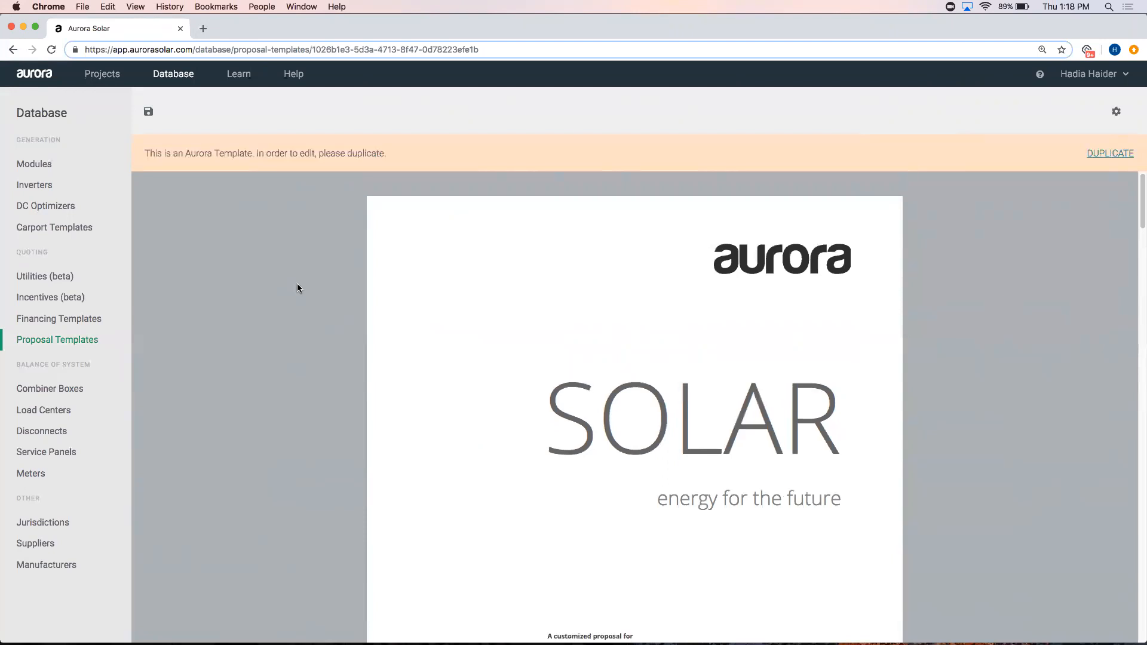
scroll(297, 288, "down", 3)
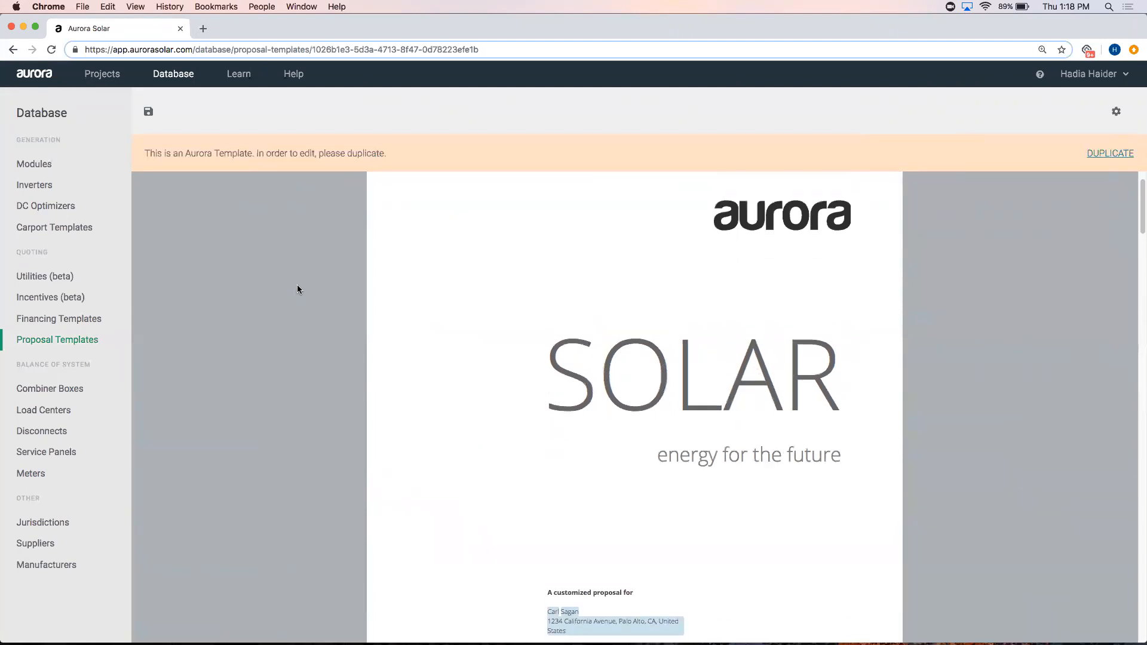
scroll(297, 289, "up", 3)
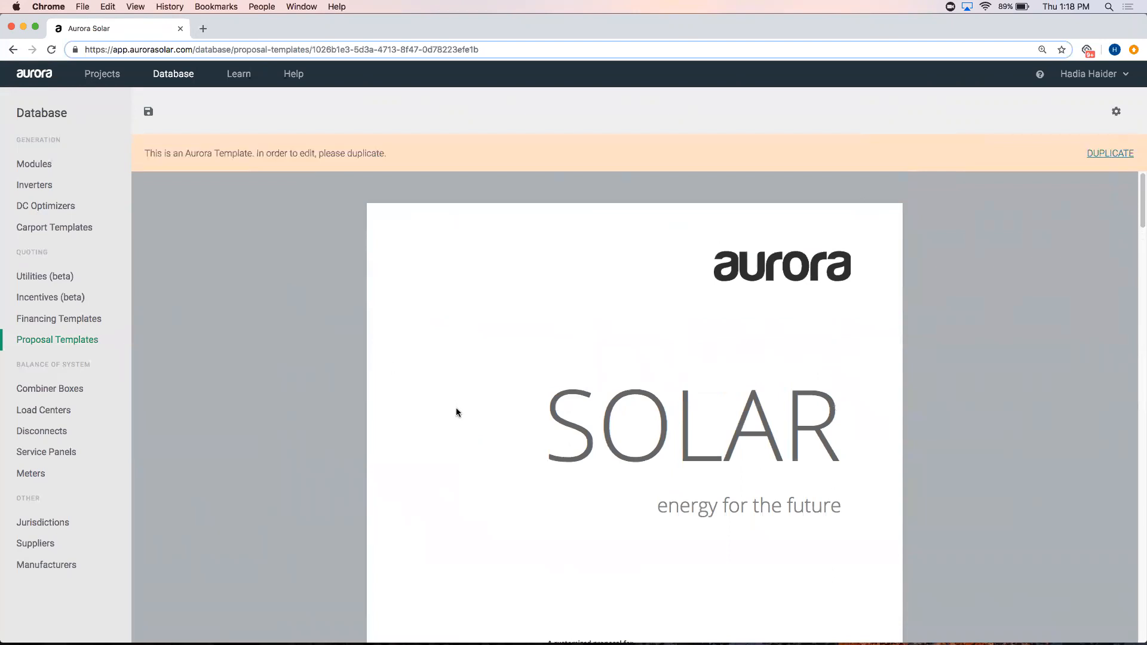
scroll(601, 329, "down", 10)
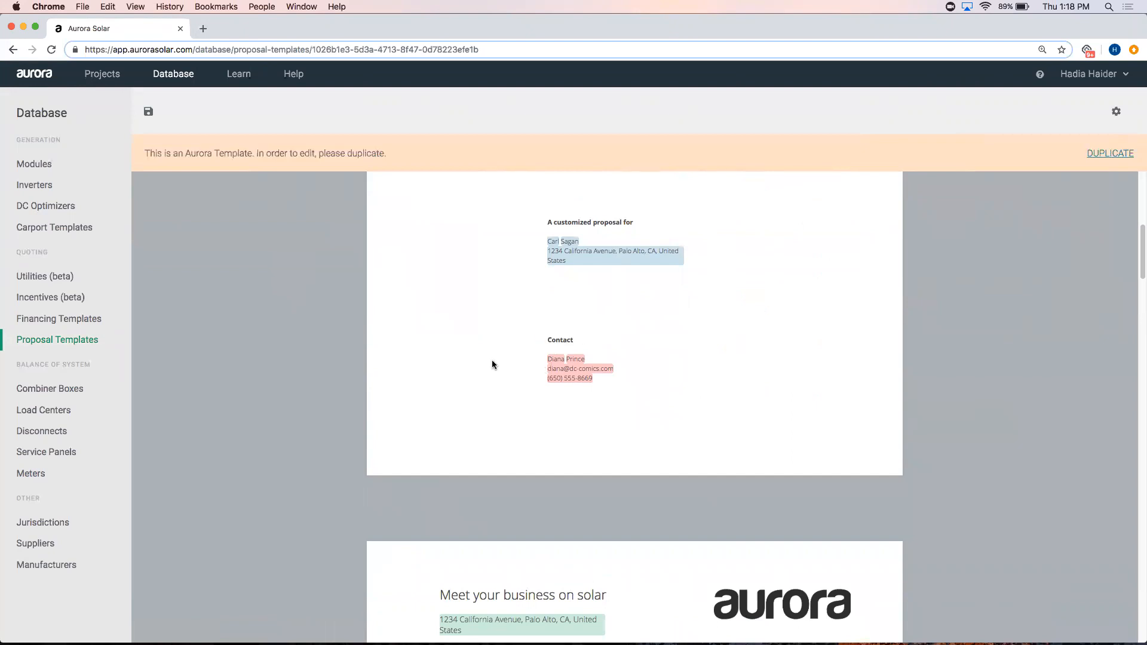
scroll(492, 364, "down", 9)
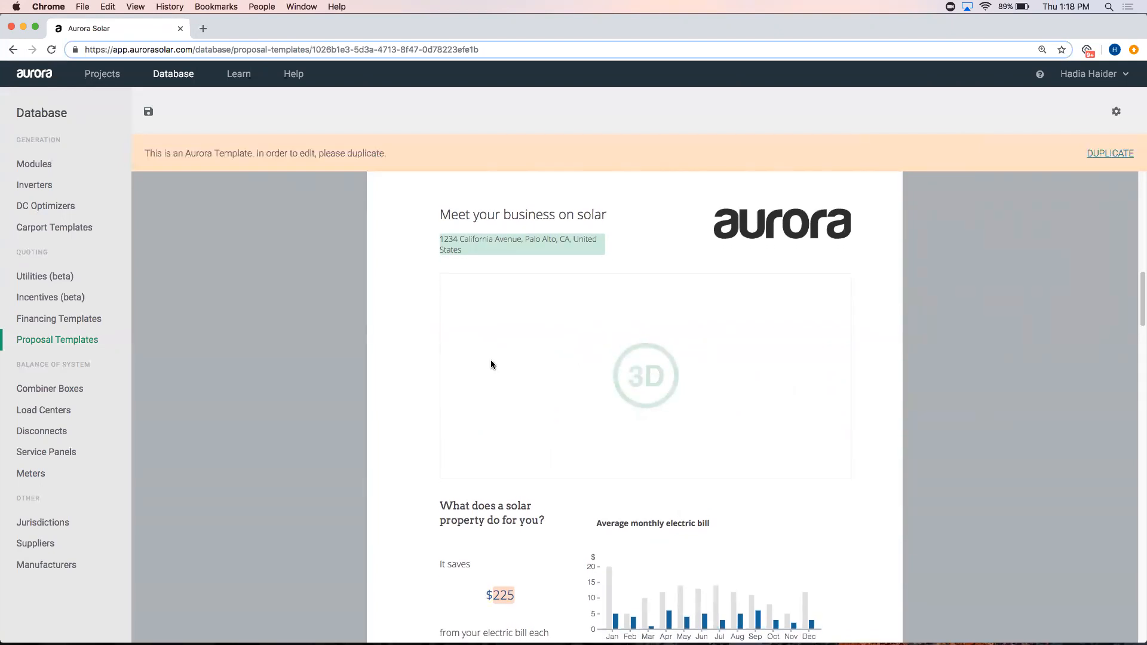
scroll(491, 364, "down", 1)
scroll(491, 364, "down", 3)
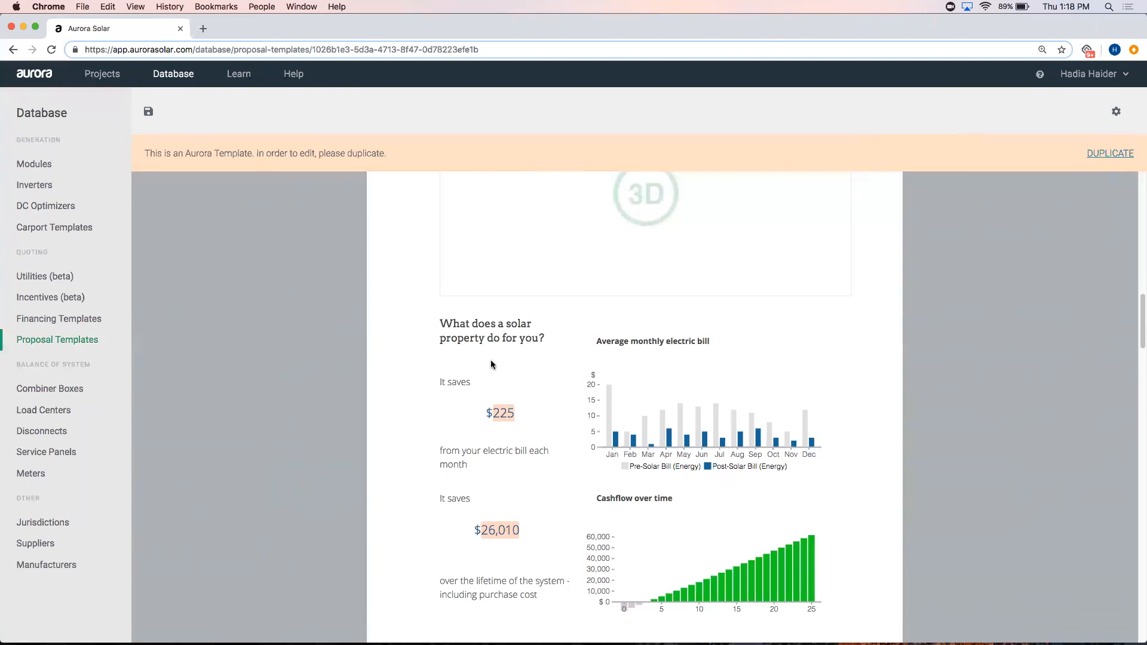
scroll(491, 365, "down", 2)
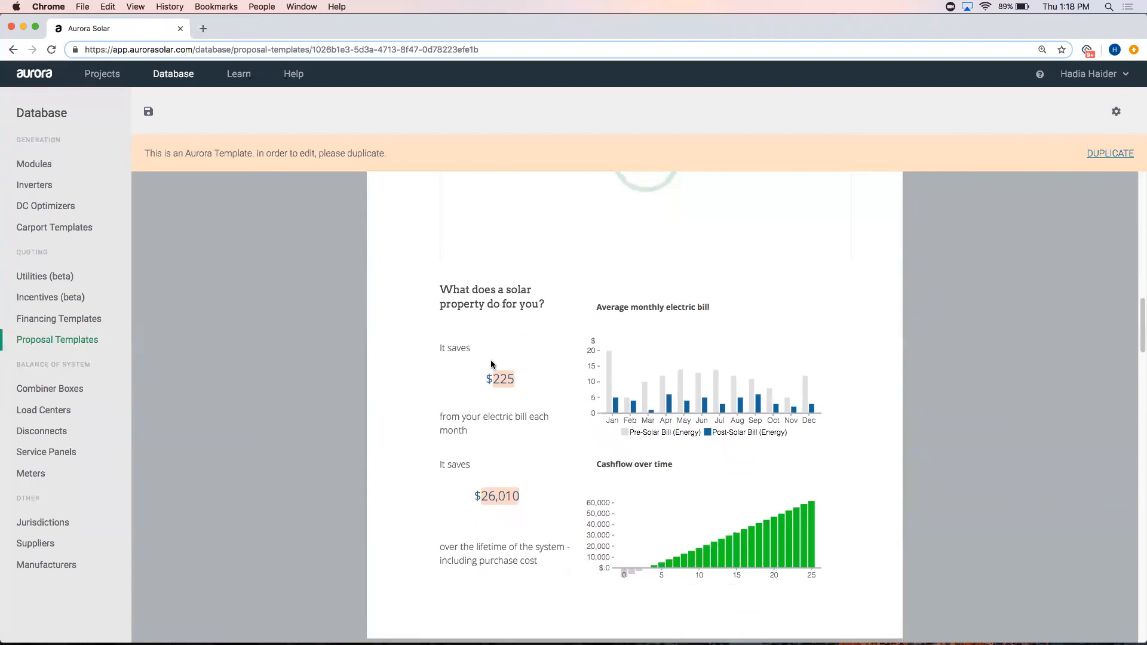
- Examine the Commercial Template's "Your customized solution" page, "An easy financial decision" page and appendix of monthly and annual cashflows
scroll(491, 364, "down", 9)
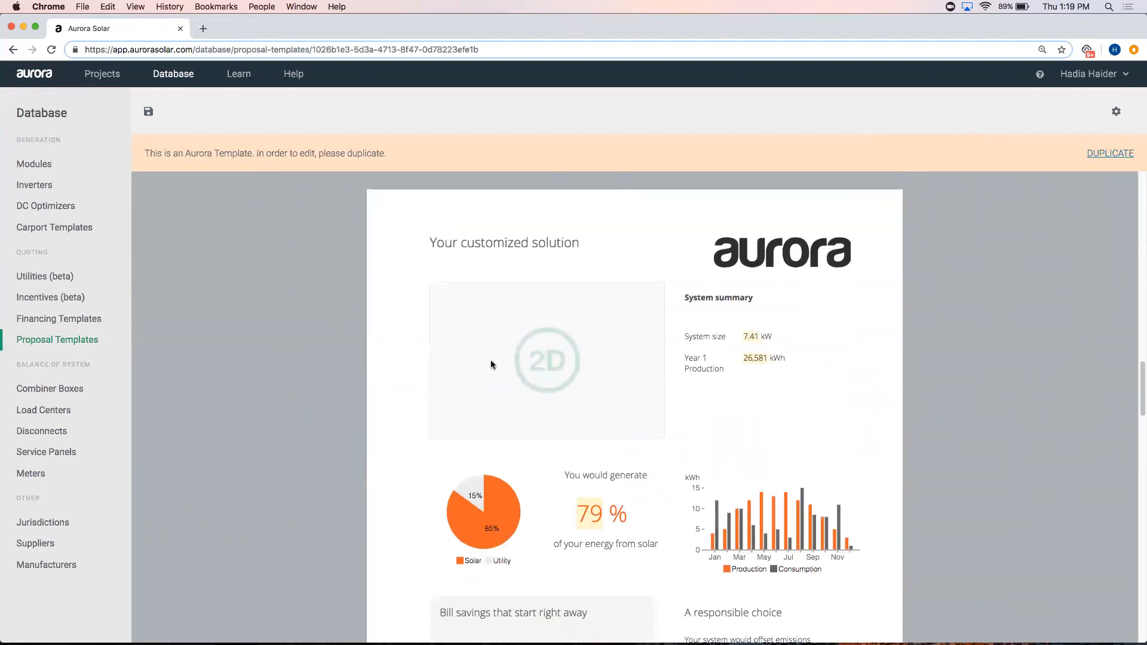
scroll(491, 364, "down", 2)
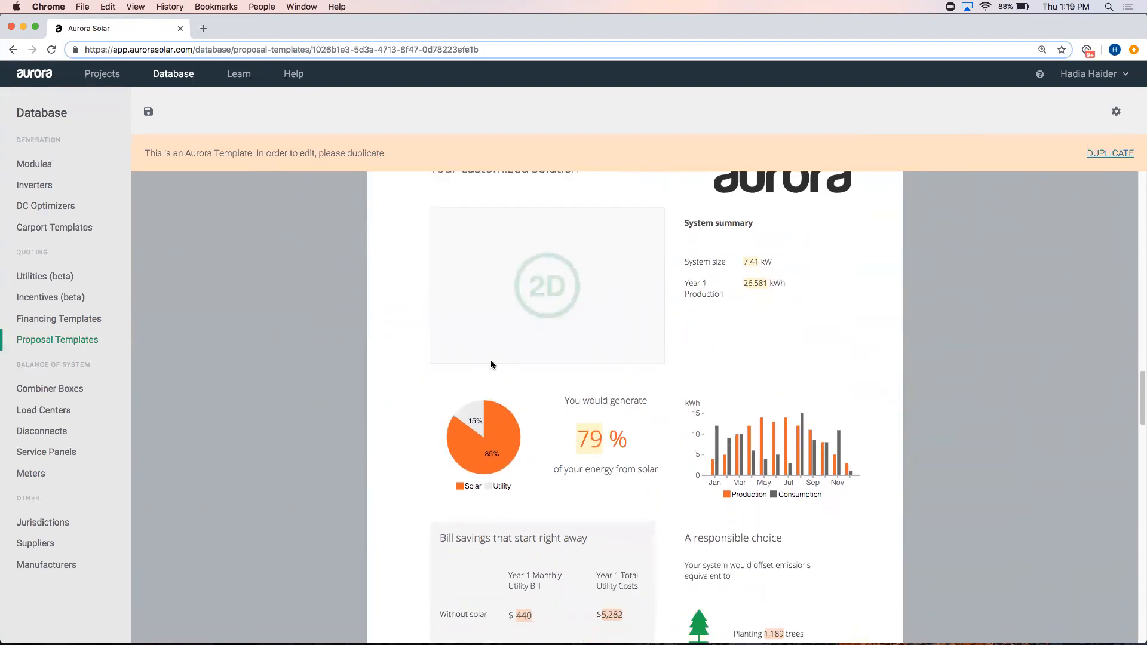
scroll(491, 364, "down", 1)
scroll(492, 365, "down", 10)
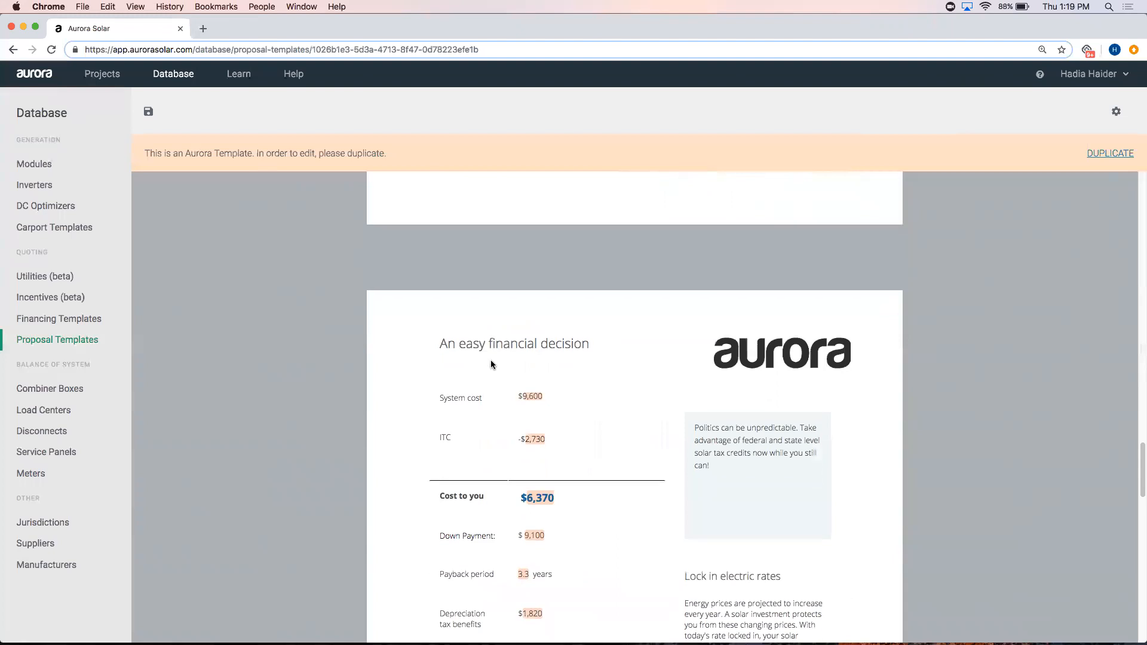
scroll(491, 364, "down", 2)
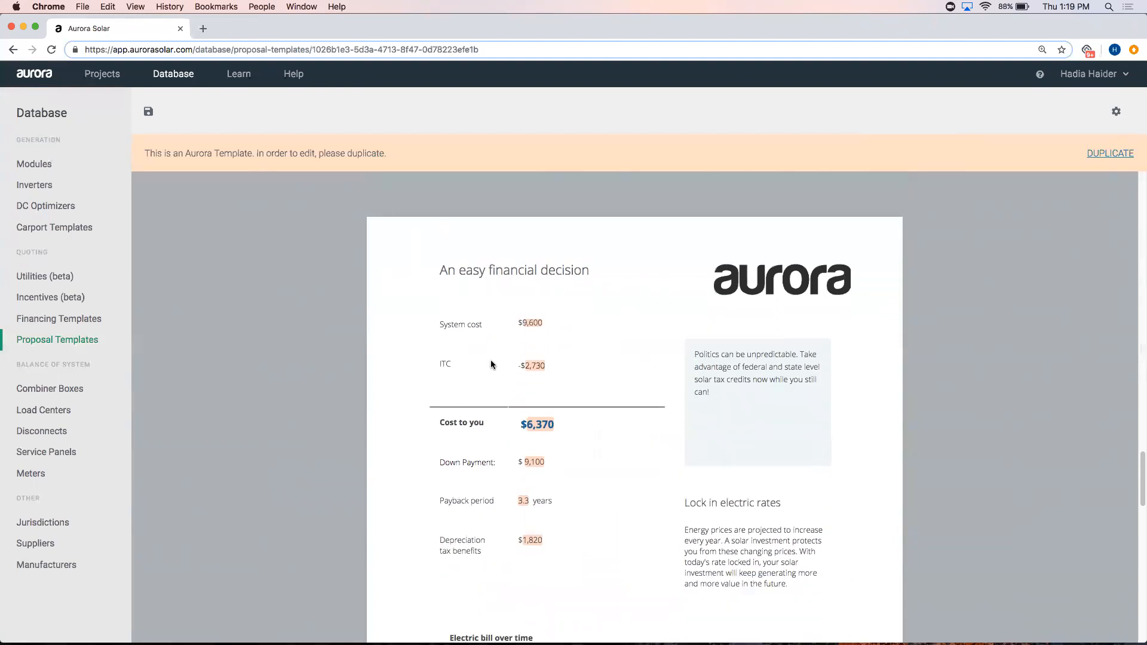
scroll(491, 364, "down", 1)
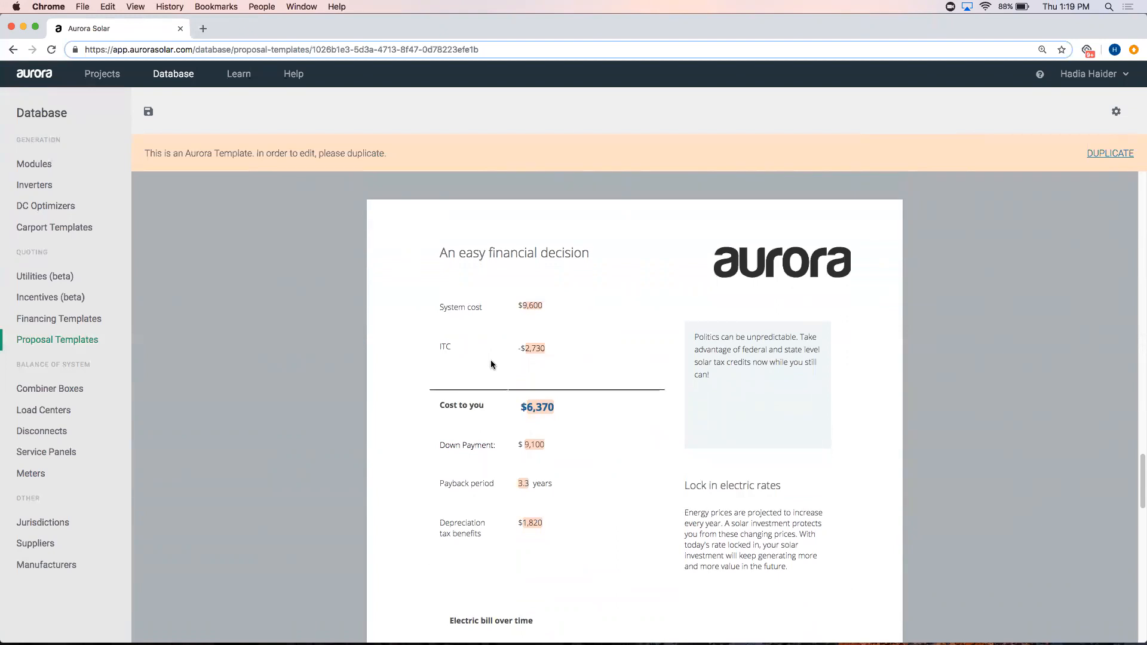
scroll(491, 364, "down", 2)
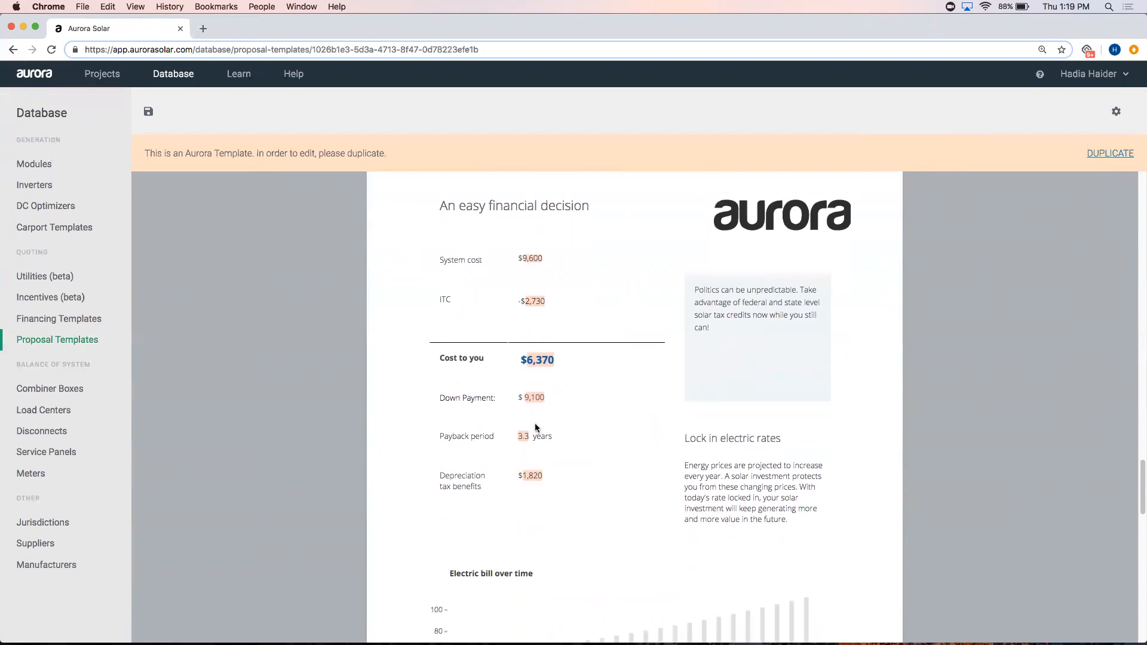
scroll(469, 413, "down", 6)
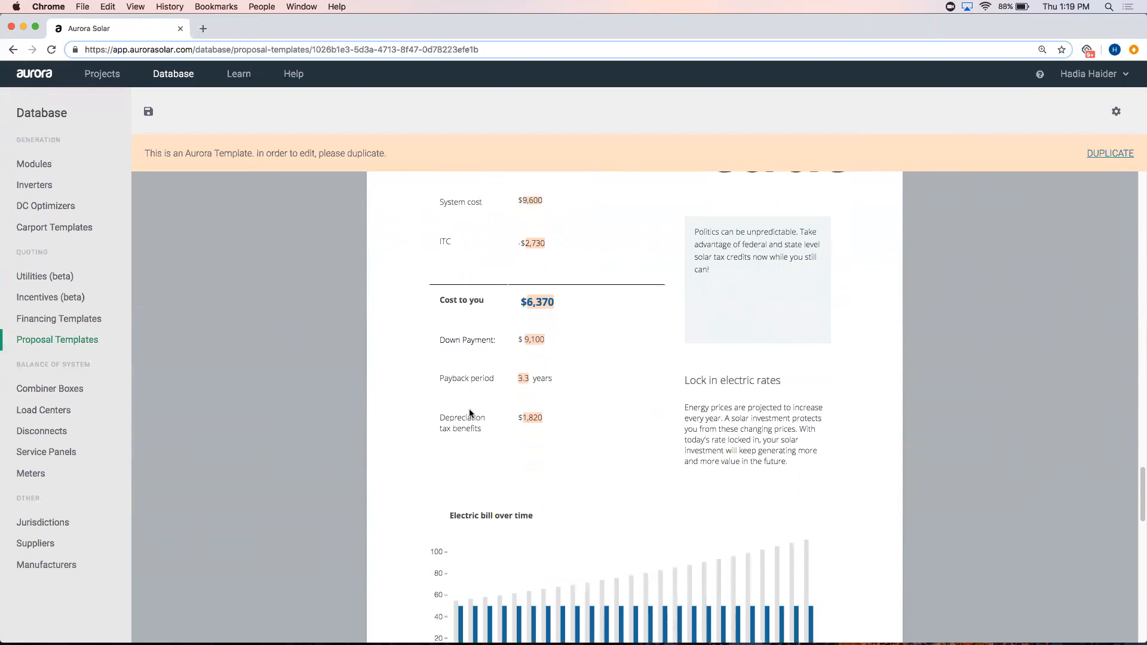
scroll(470, 413, "down", 5)
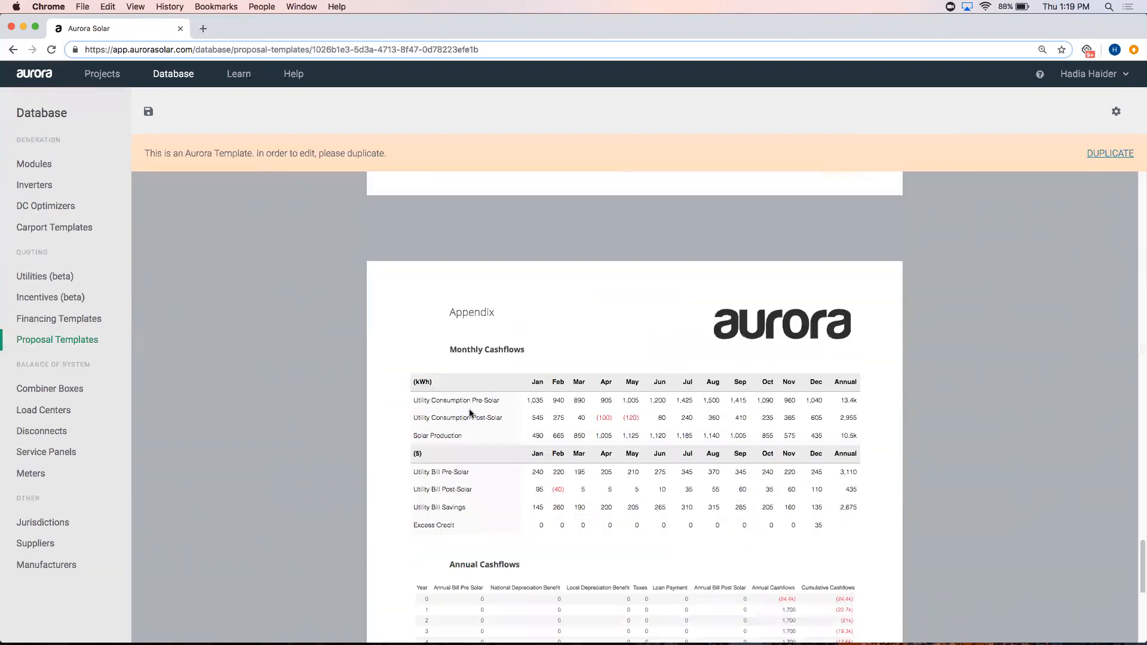
scroll(470, 413, "down", 6)
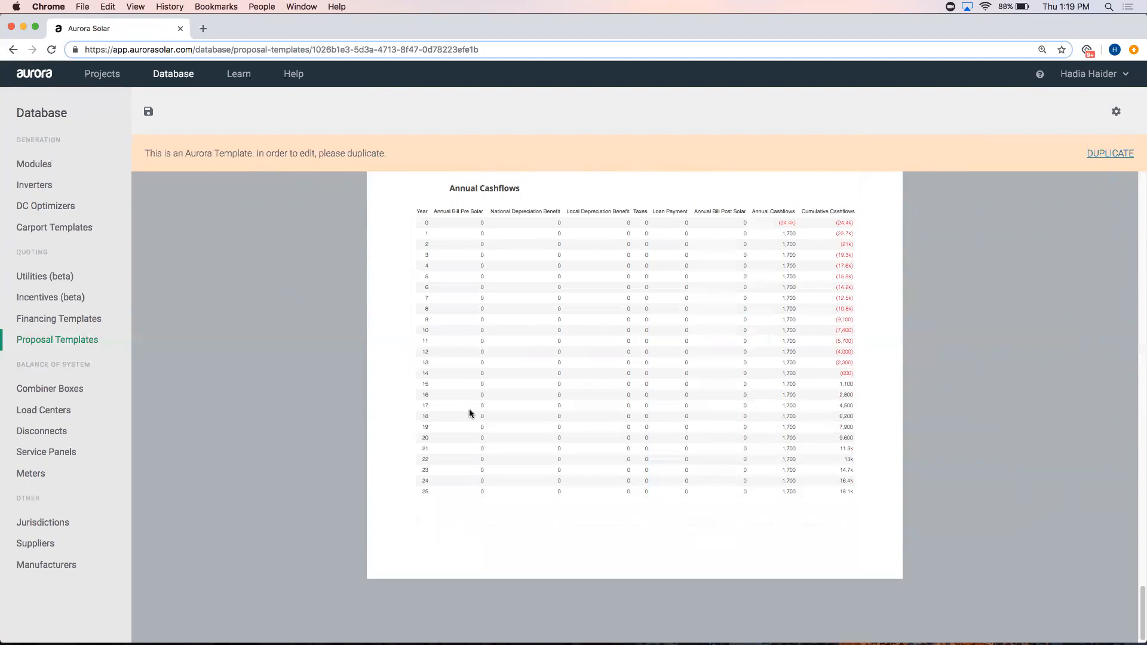
scroll(469, 409, "up", 11)
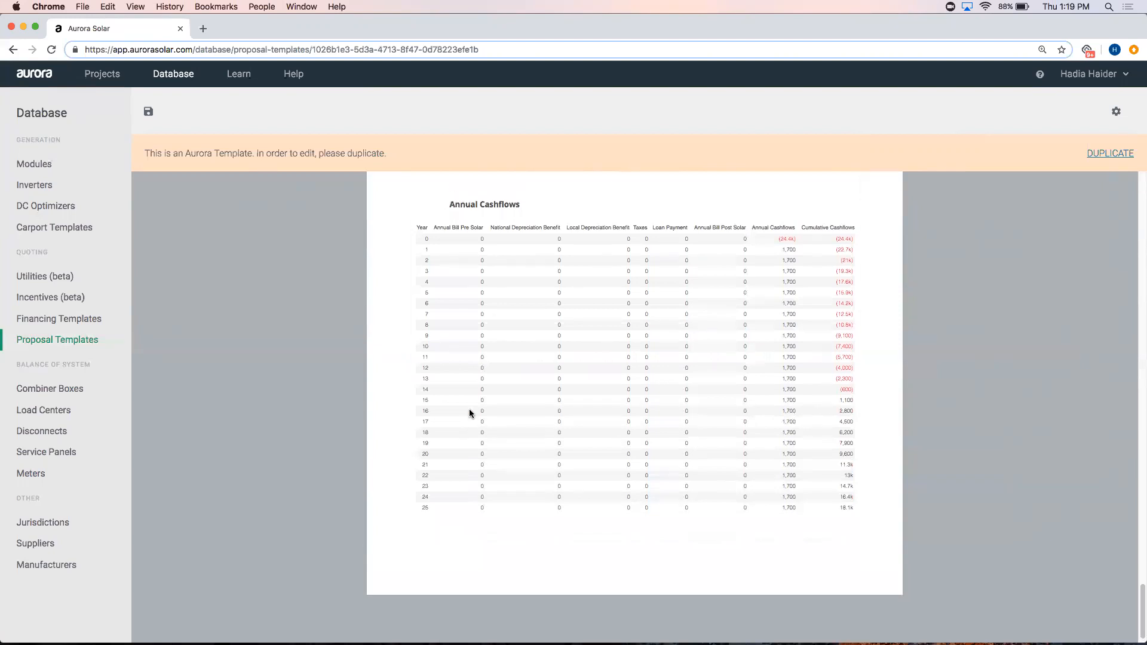
- Duplicate the Aurora — Becquerel proposal template under the name "Workshop March 7, 2019"
left_click(89, 336)
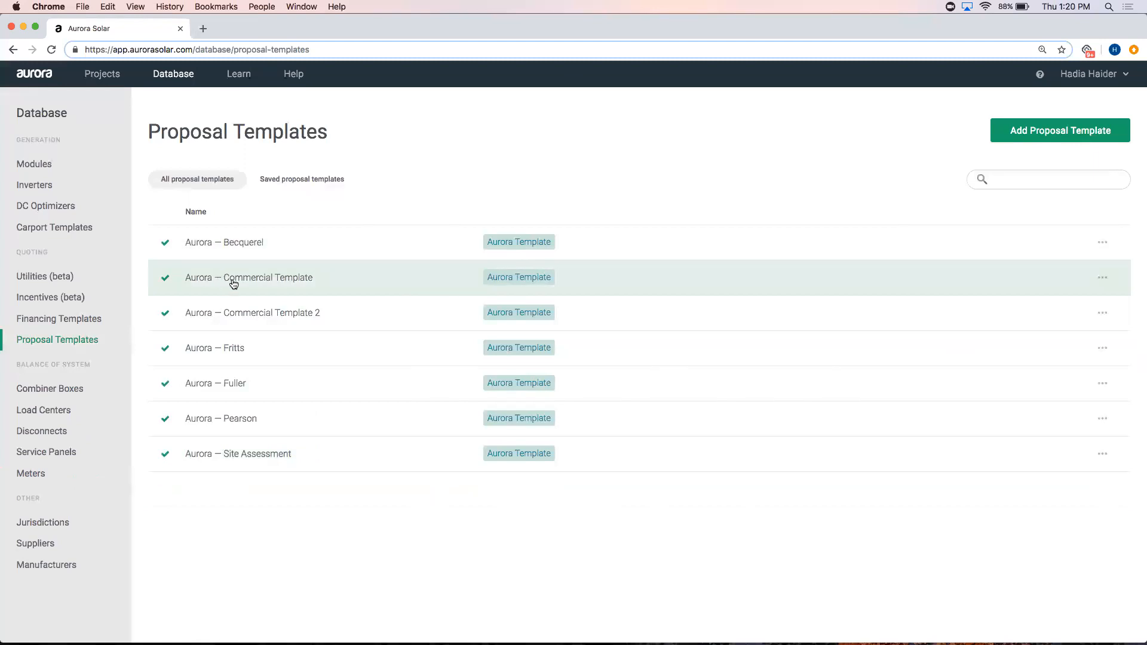
left_click(1099, 245)
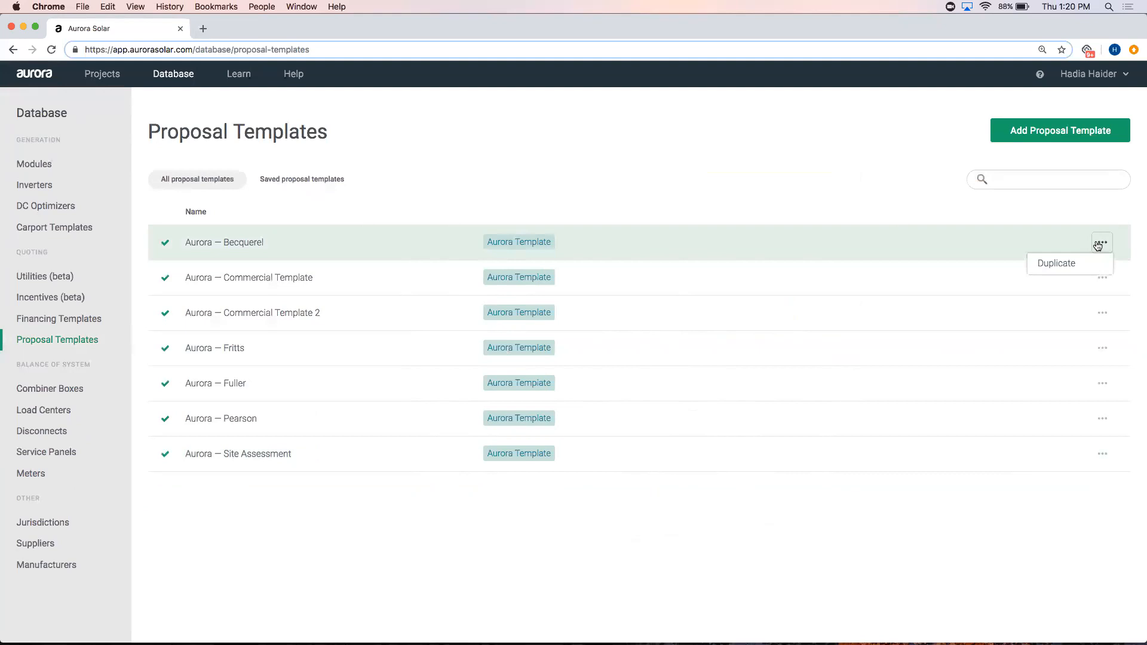
left_click(1079, 270)
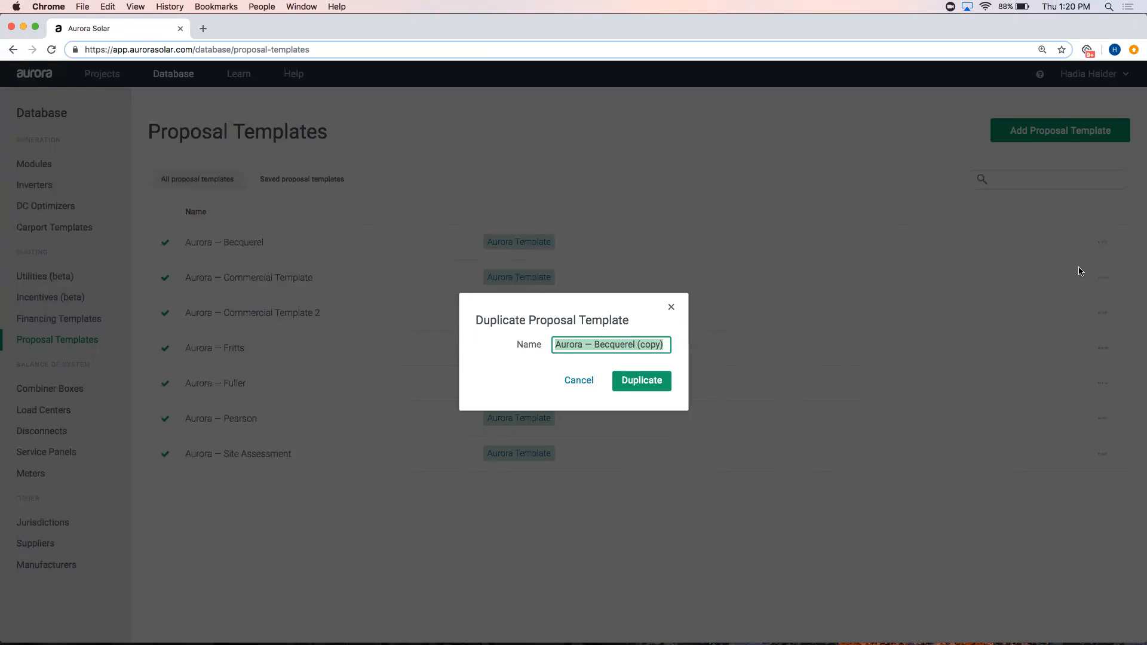
type("Worksh")
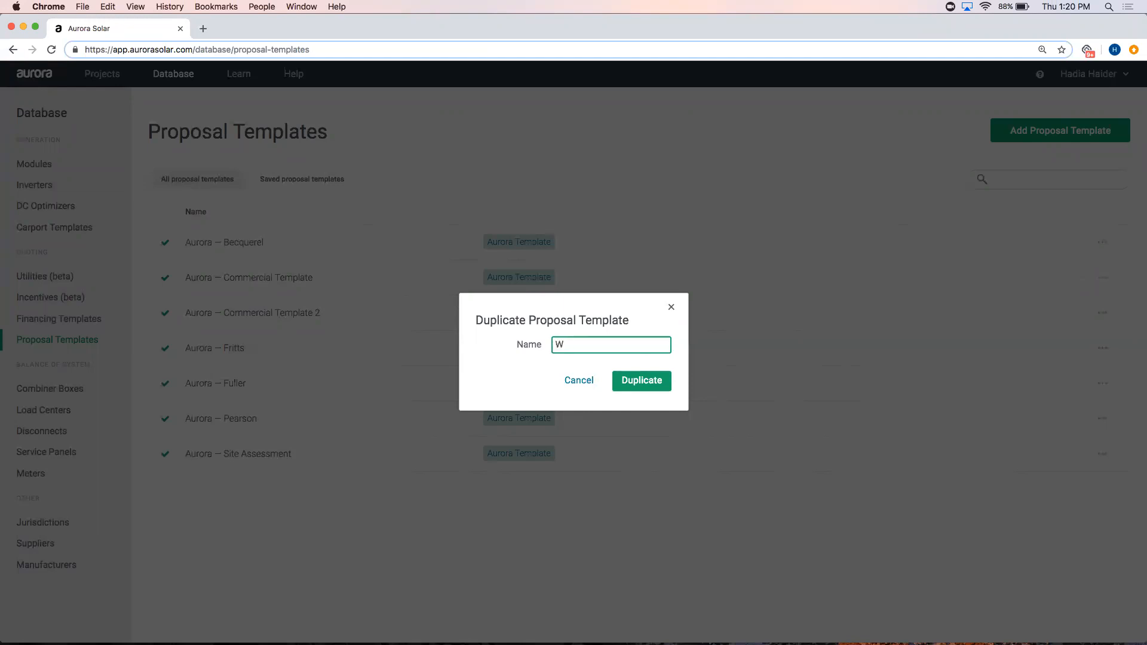
type("op March 7, 2019")
left_click(629, 375)
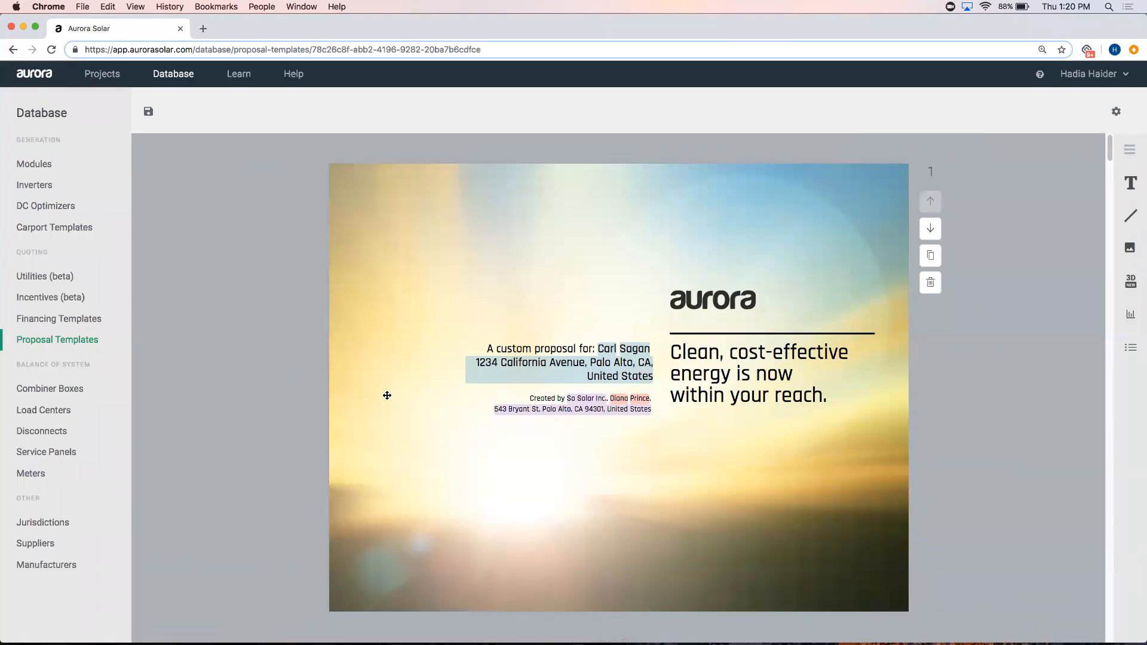
- Look over the duplicated template's cover and Disclaimers page, selecting the Disclaimers text block to view its formatting options, and deselect it
scroll(386, 395, "down", 1)
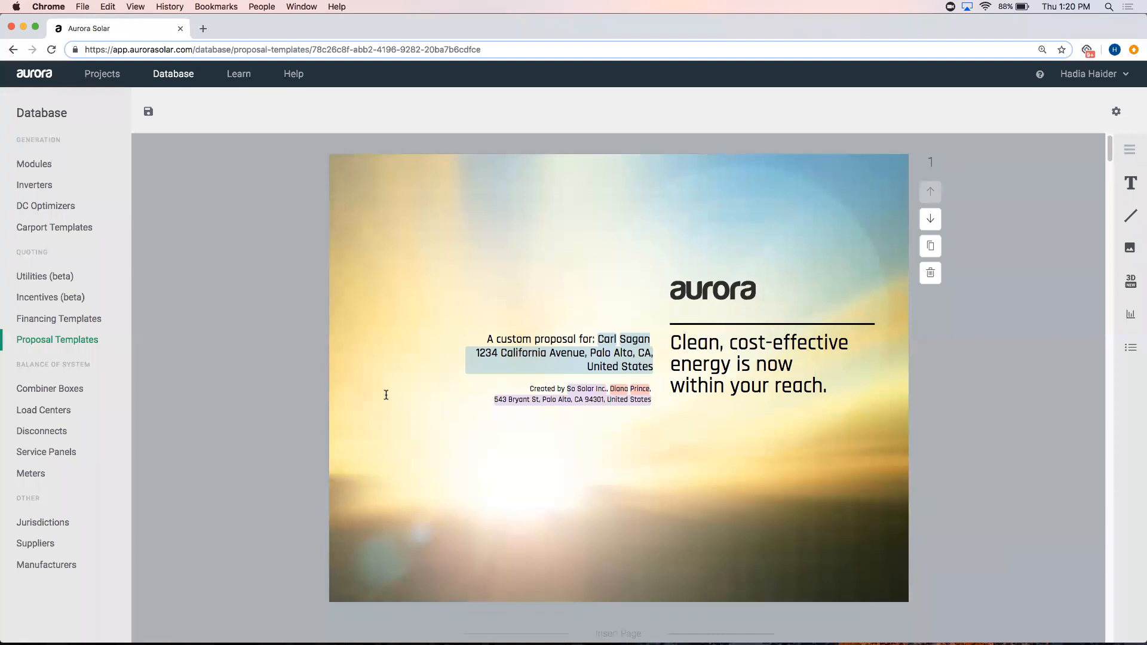
scroll(386, 395, "down", 2)
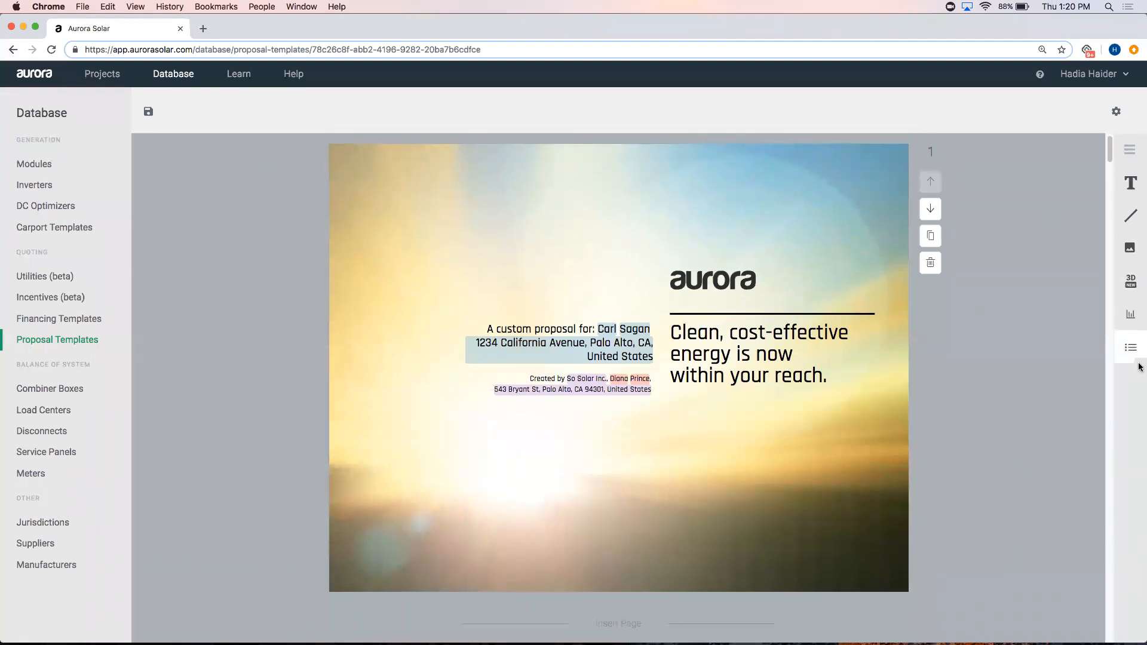
scroll(837, 287, "down", 10)
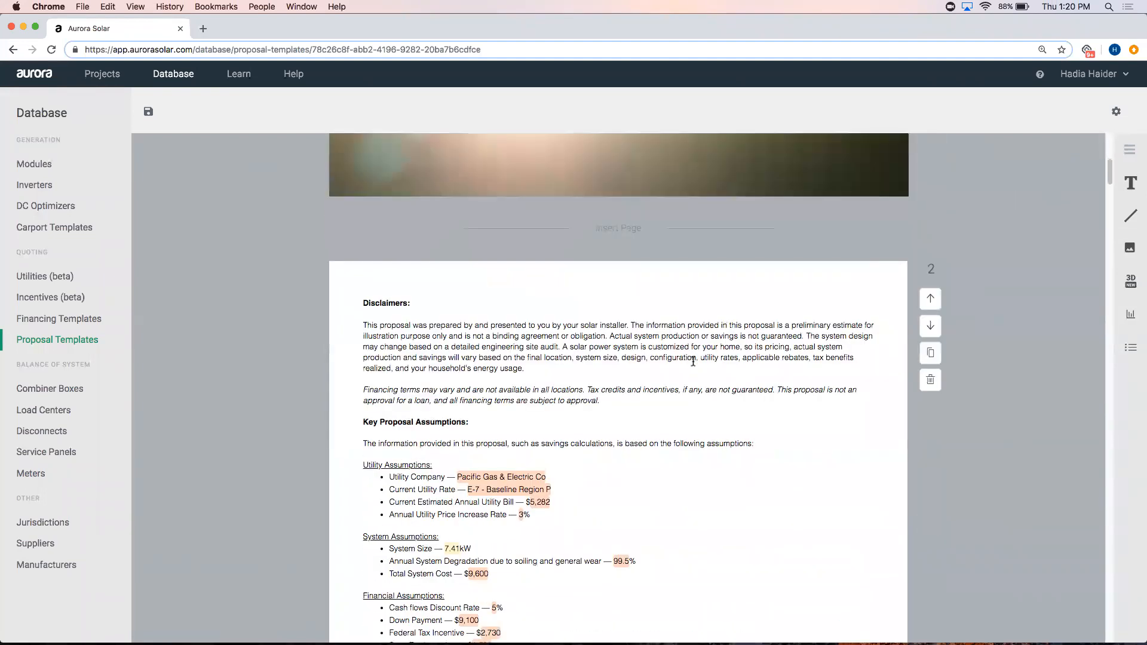
left_click(692, 361)
left_click(621, 354)
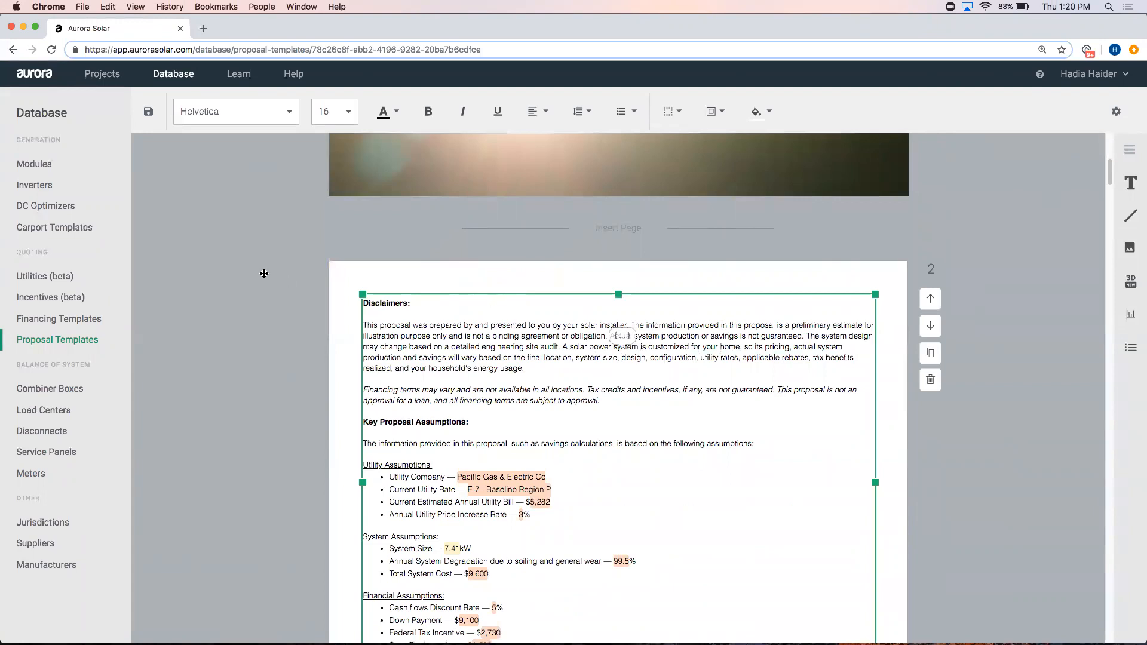
scroll(263, 271, "up", 5)
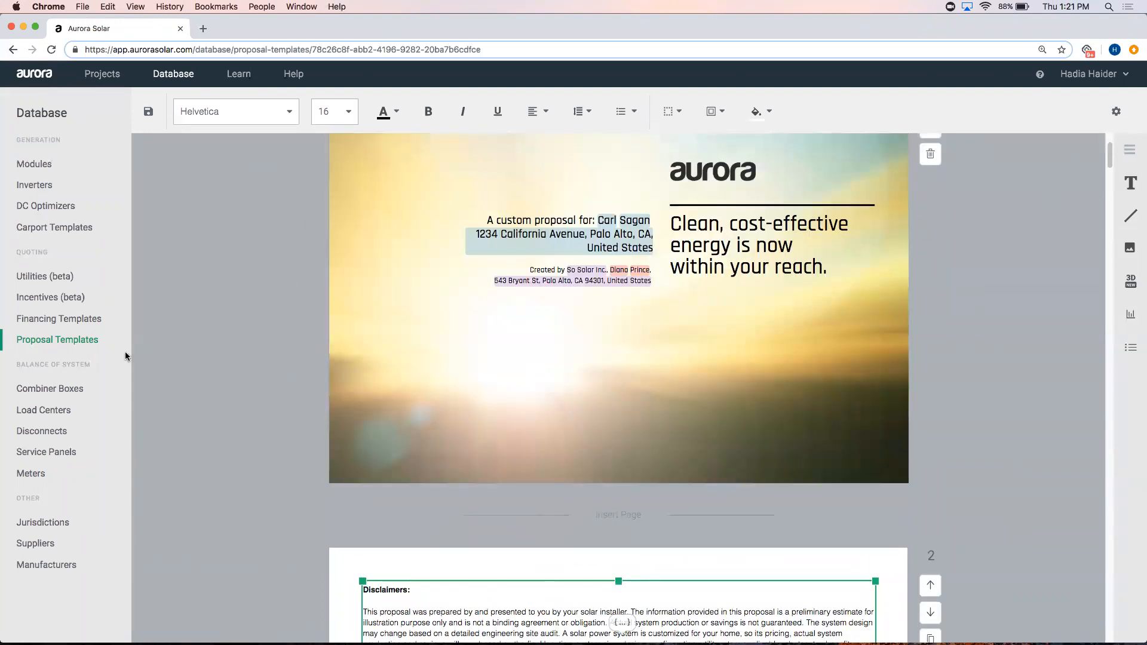
scroll(124, 352, "up", 2)
left_click(202, 343)
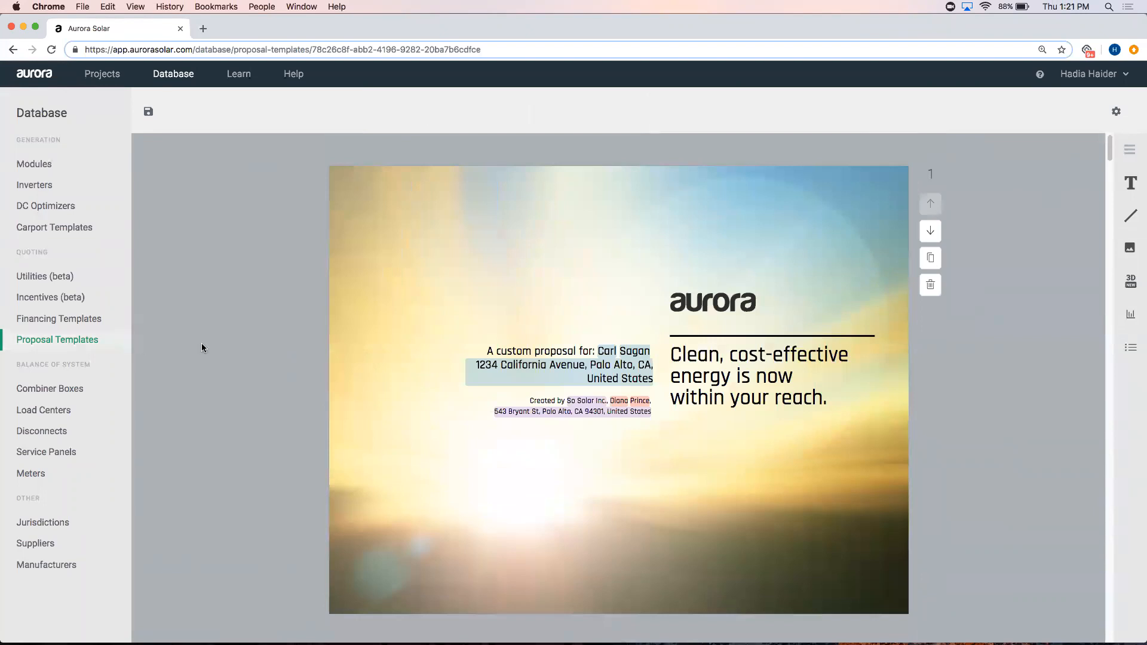
- Move the Aurora logo on the cover page up and to the left, and enlarge it by extending its frame leftward
scroll(209, 353, "down", 1)
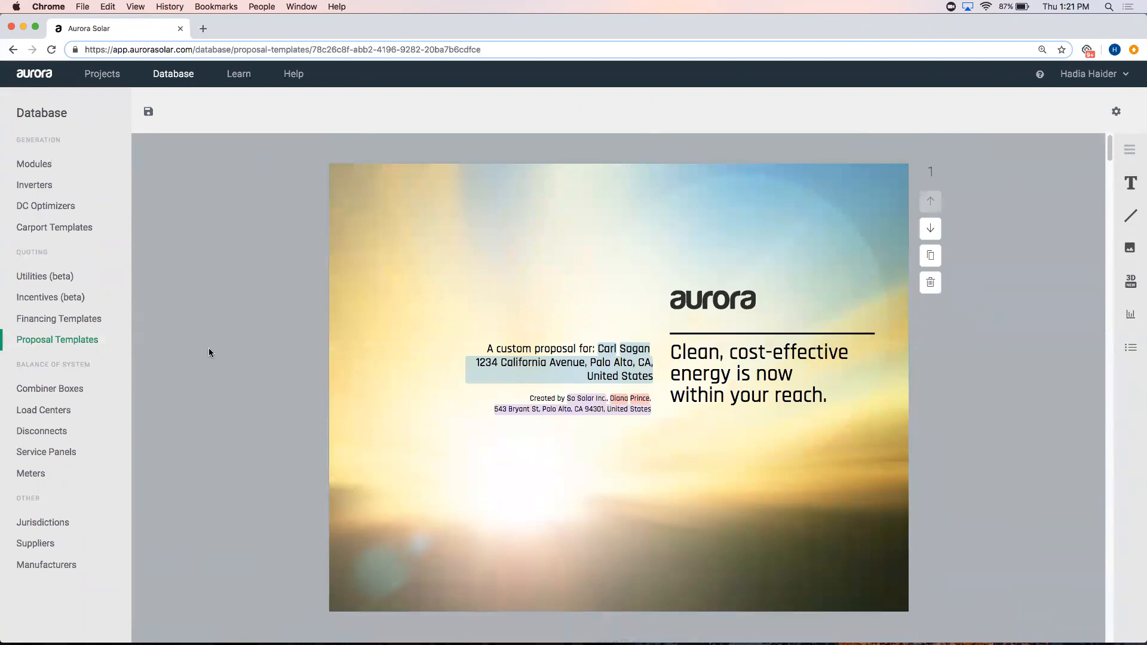
scroll(209, 350, "down", 1)
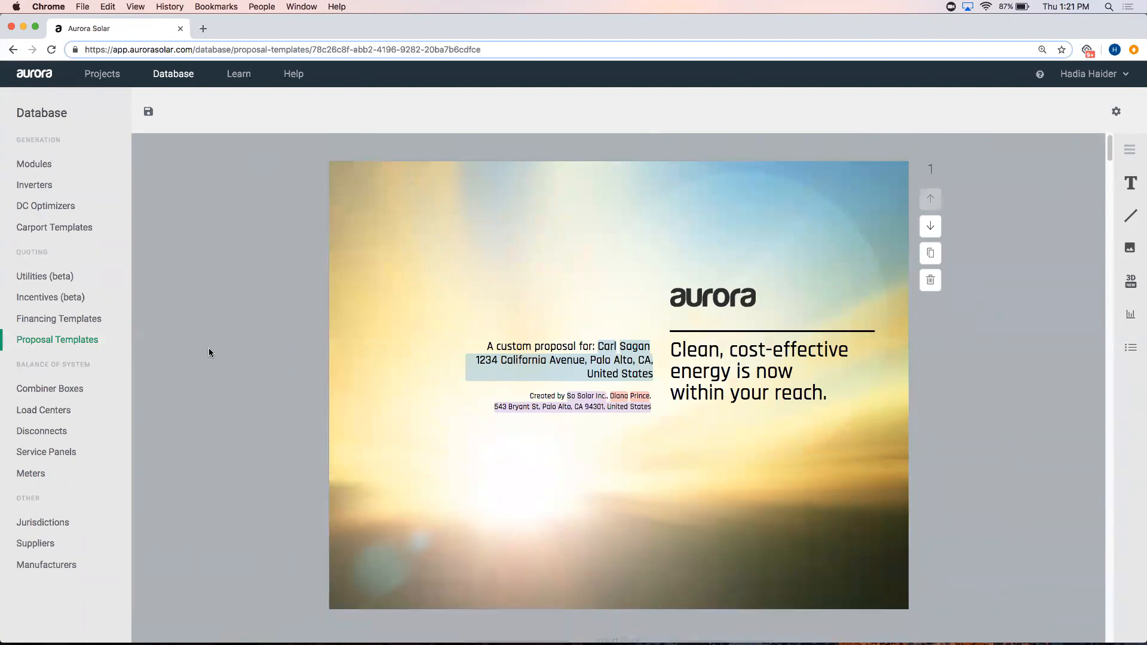
scroll(209, 348, "down", 1)
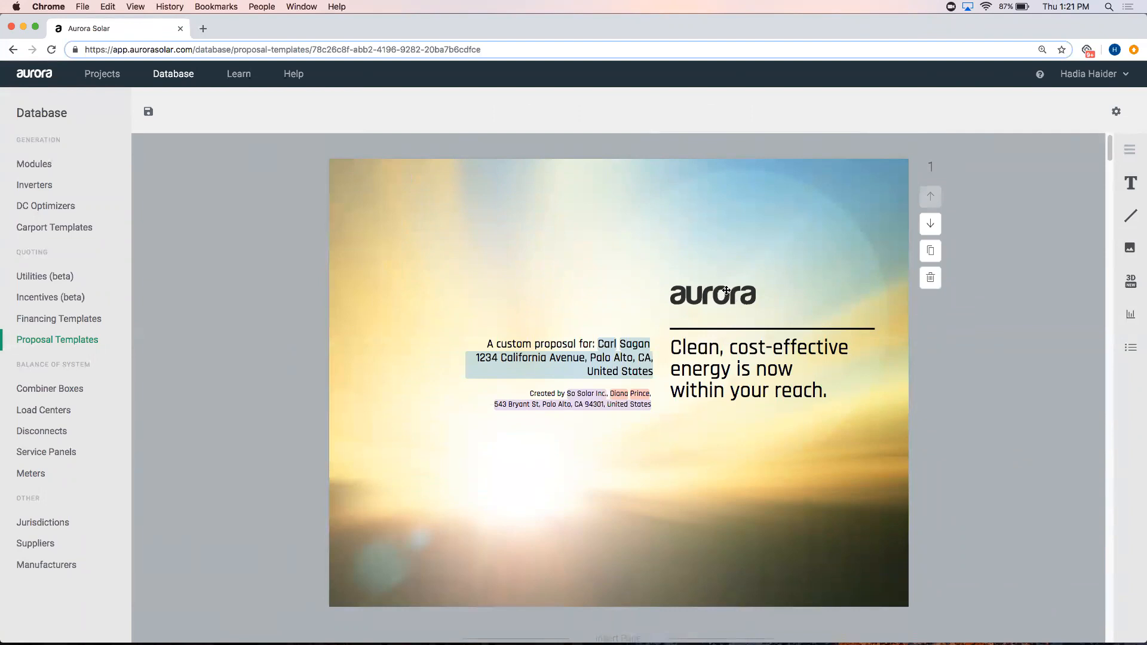
left_click_drag(696, 301, 632, 207)
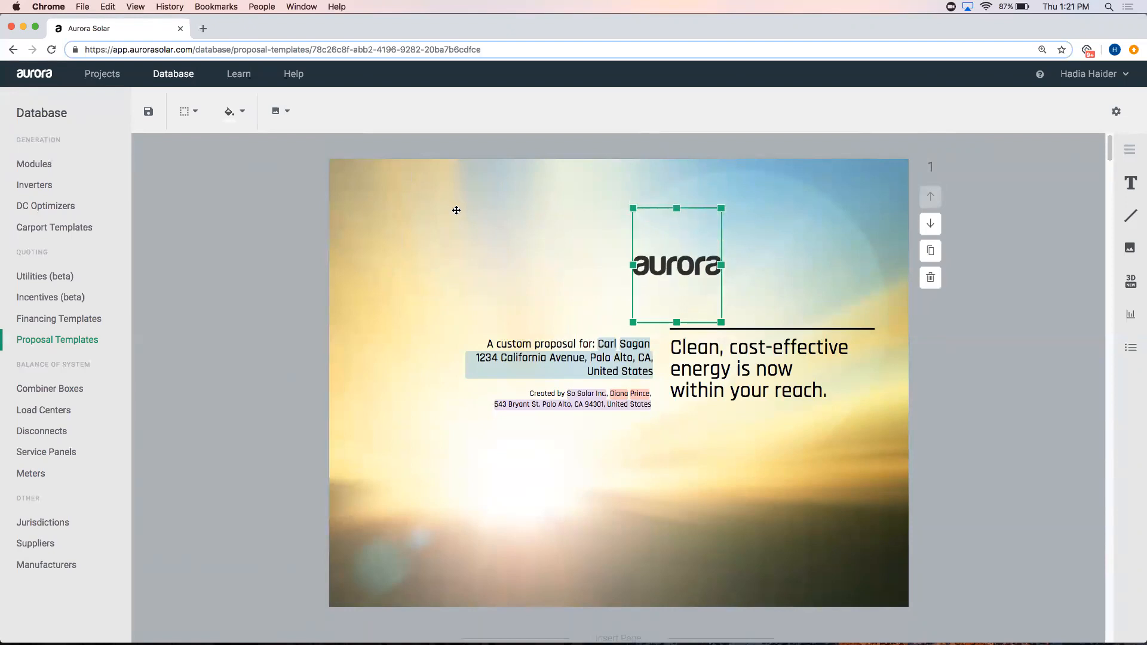
left_click_drag(633, 265, 465, 276)
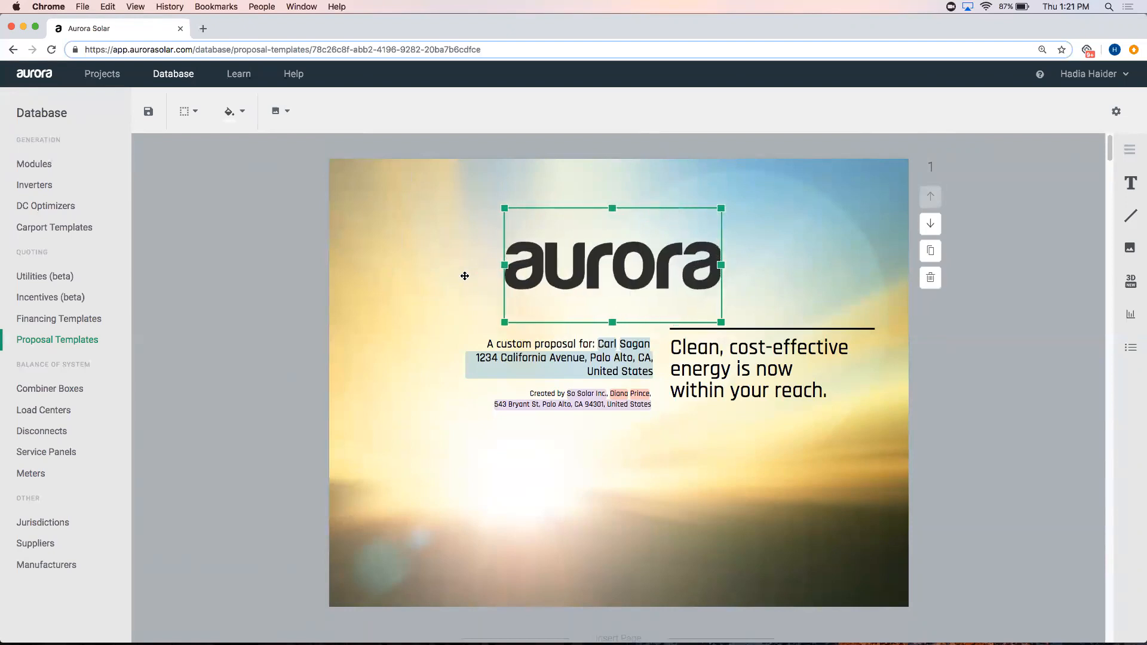
- Deselect the cover logo and review the Disclaimers, "Why So Solar Inc.?", "Your system" and "What is the cost of not getting solar?" pages
left_click(232, 323)
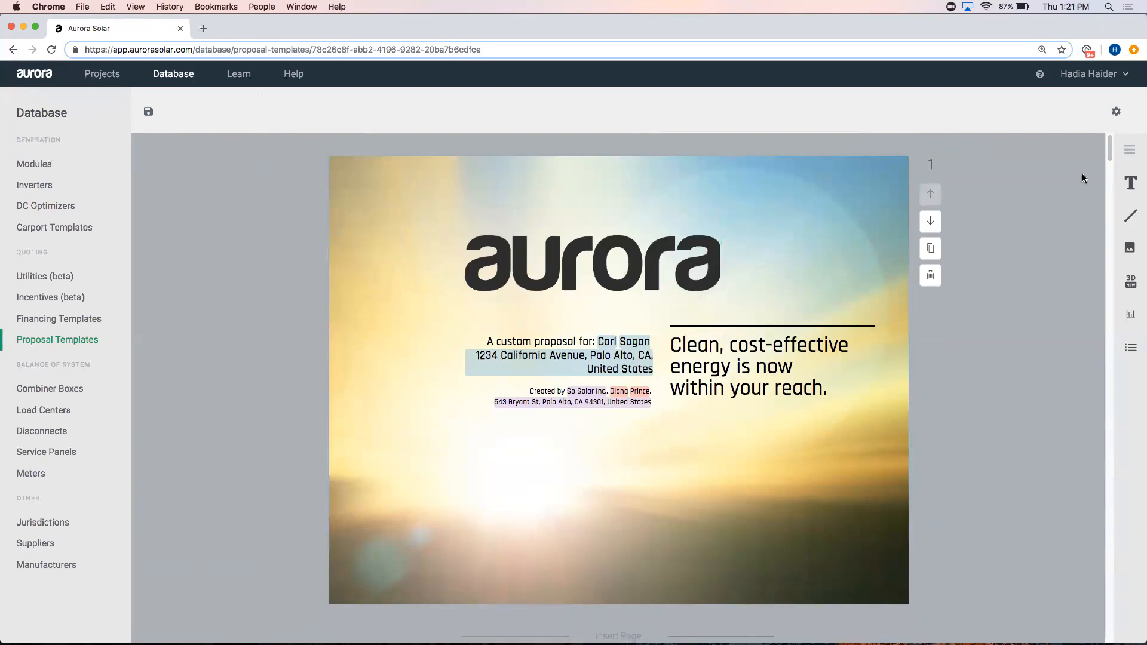
scroll(1076, 179, "down", 5)
scroll(1038, 276, "down", 3)
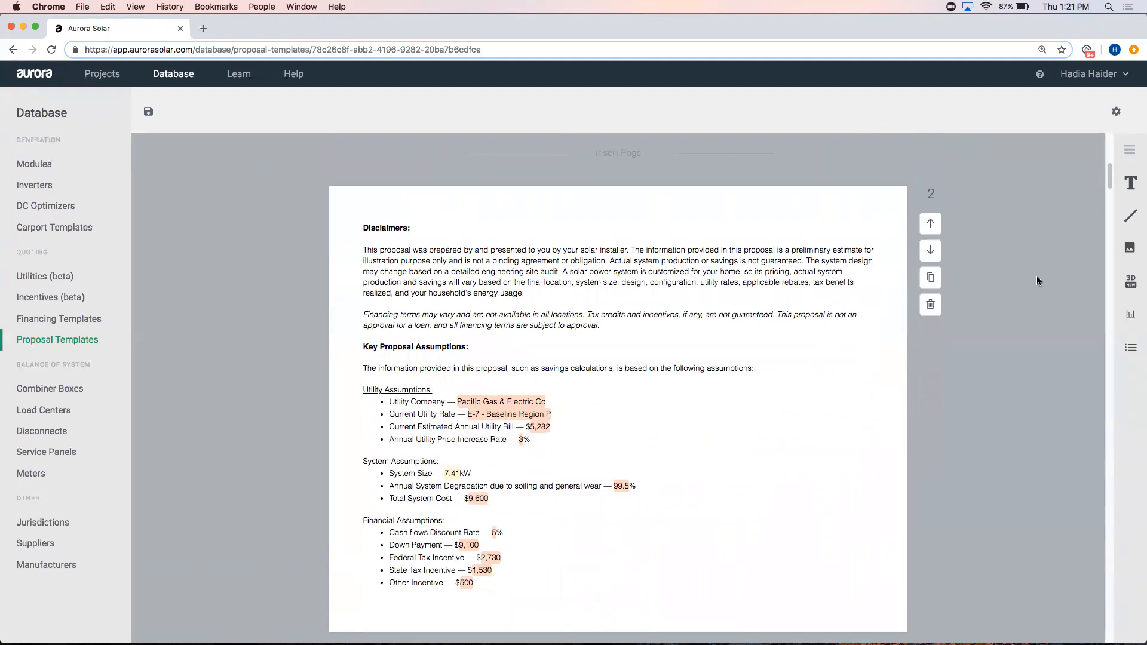
scroll(1037, 276, "down", 7)
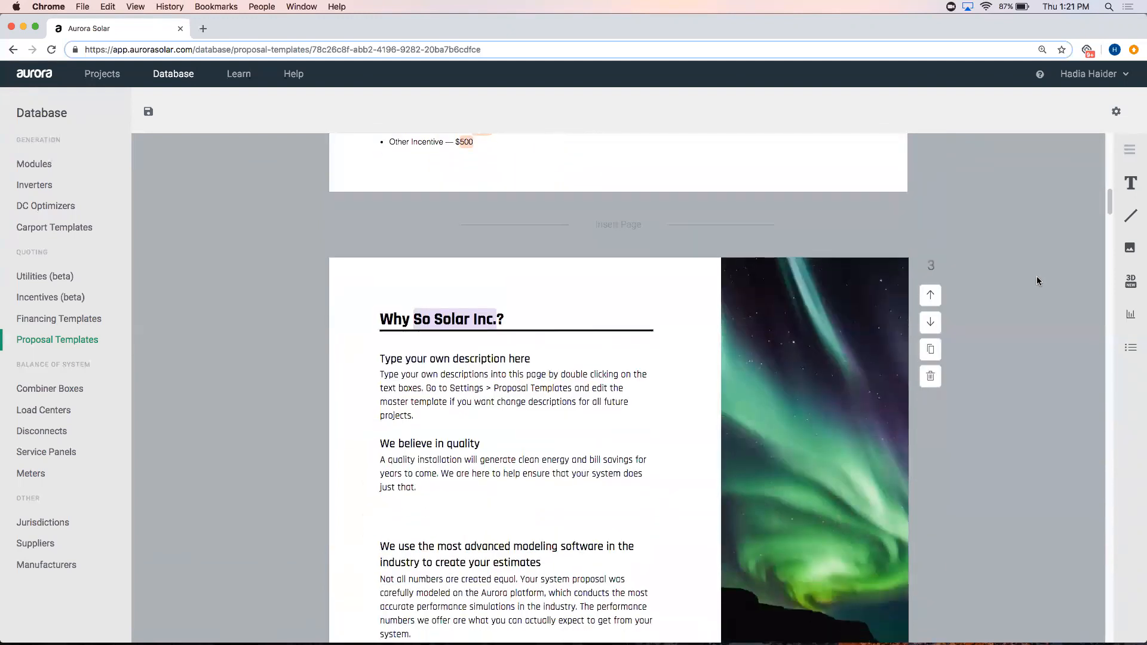
scroll(1037, 276, "down", 2)
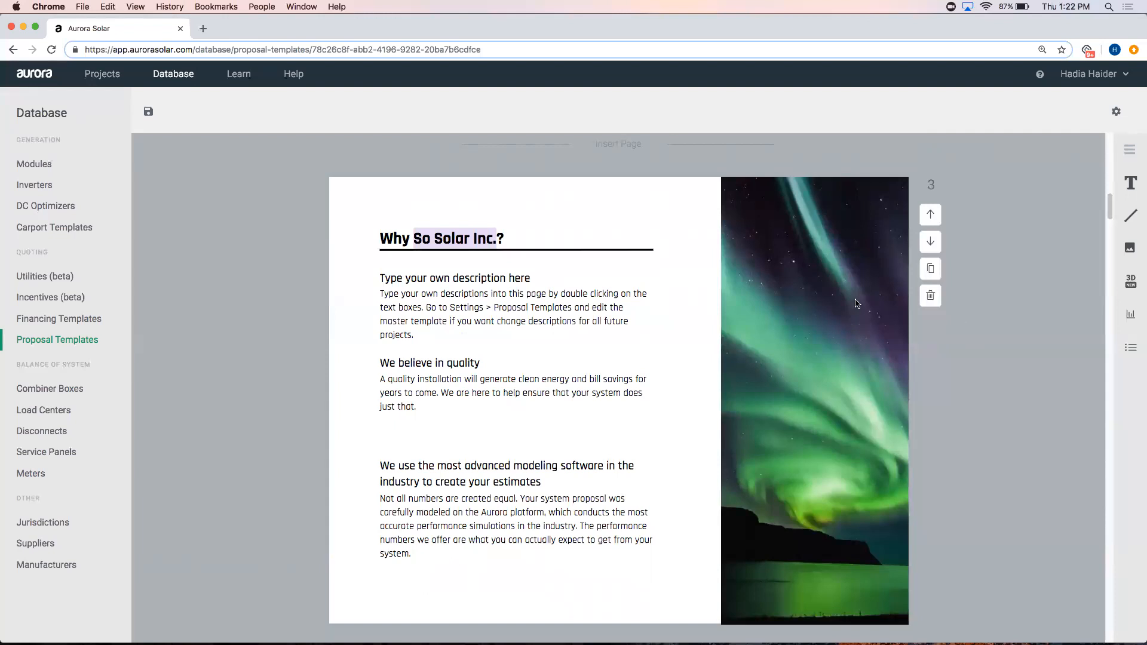
scroll(391, 413, "down", 10)
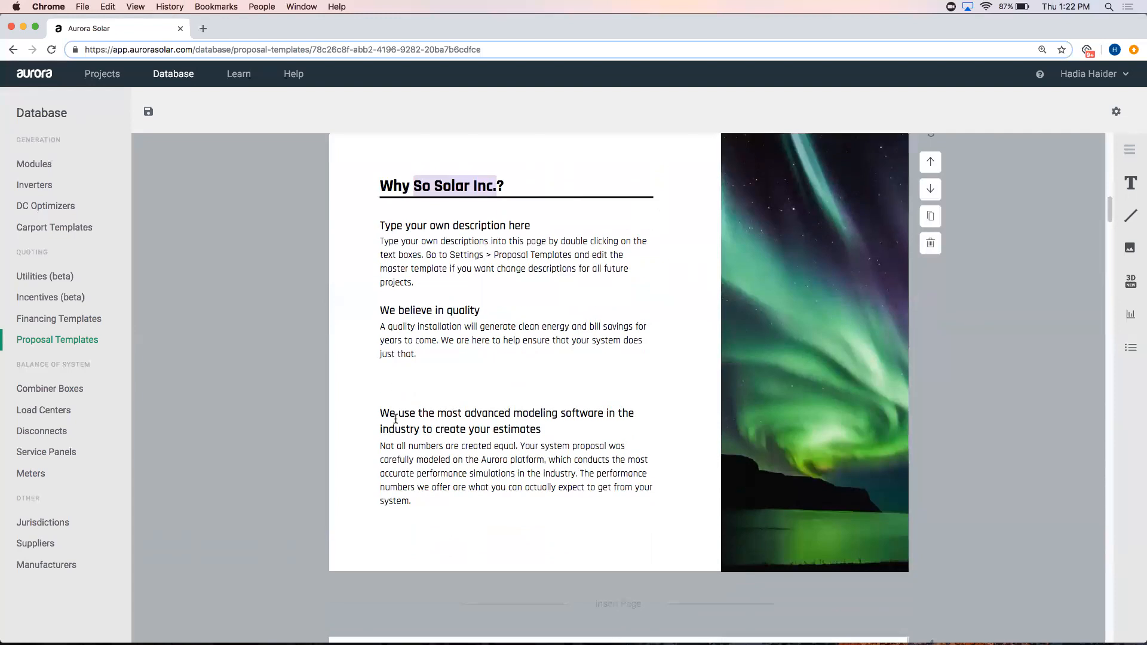
scroll(395, 420, "down", 6)
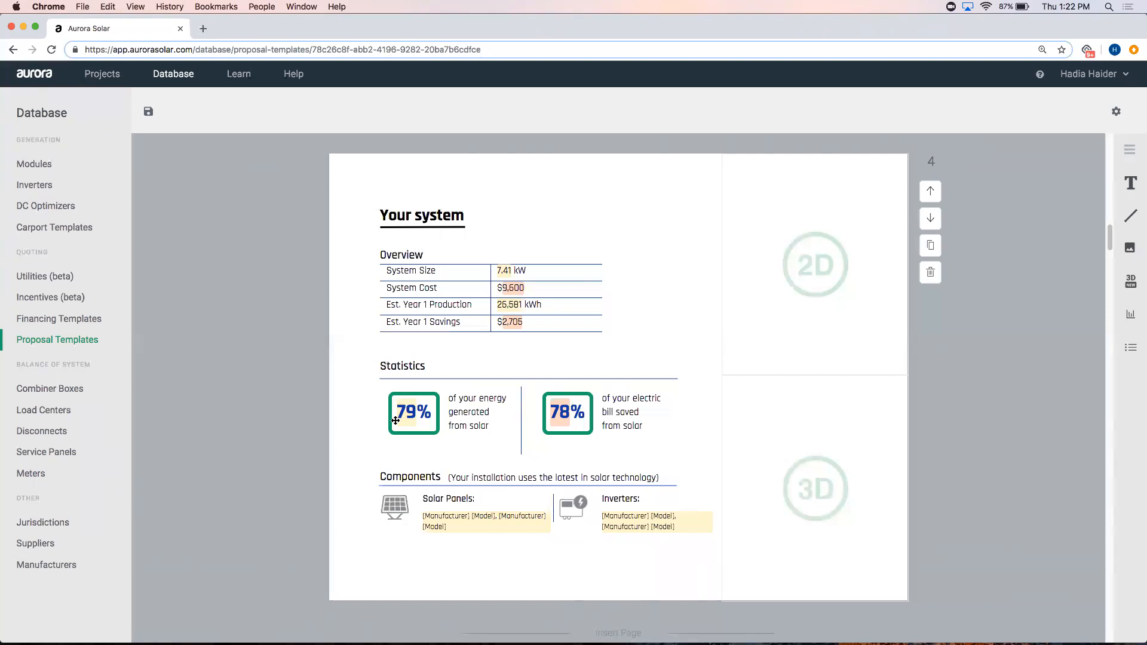
scroll(395, 421, "down", 7)
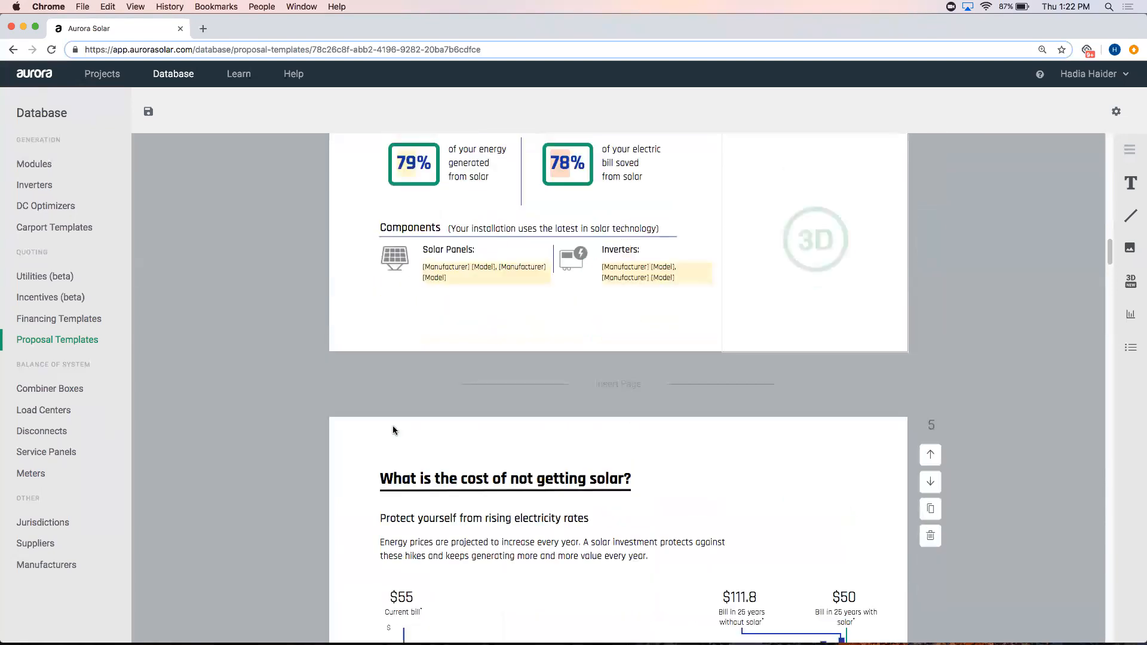
scroll(393, 425, "down", 2)
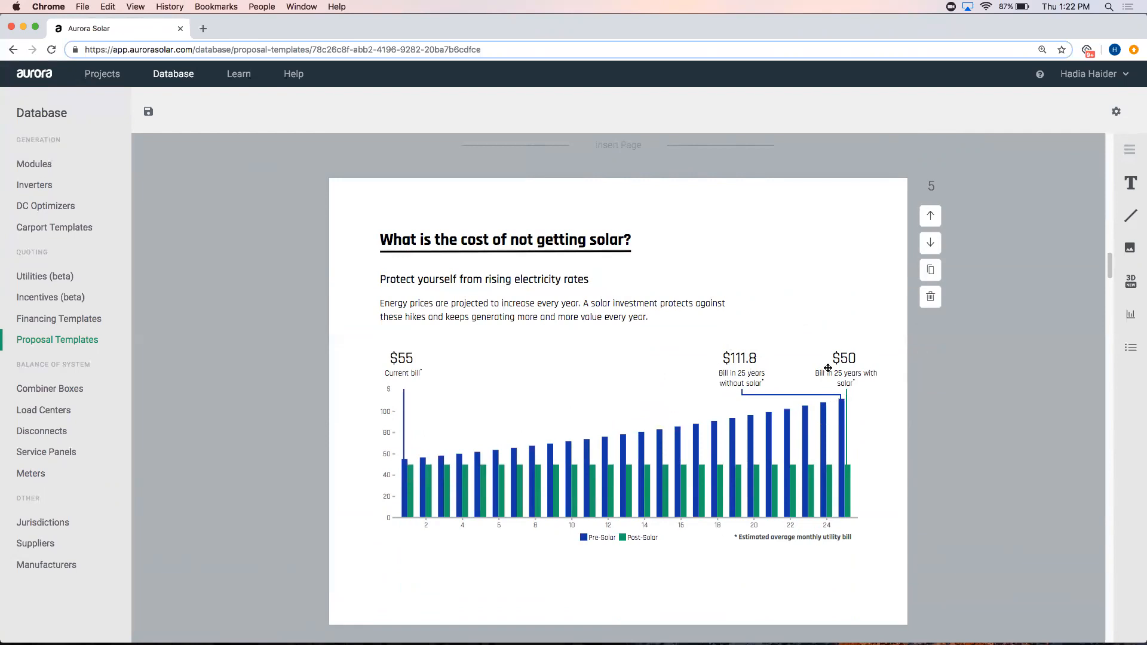
scroll(318, 411, "down", 7)
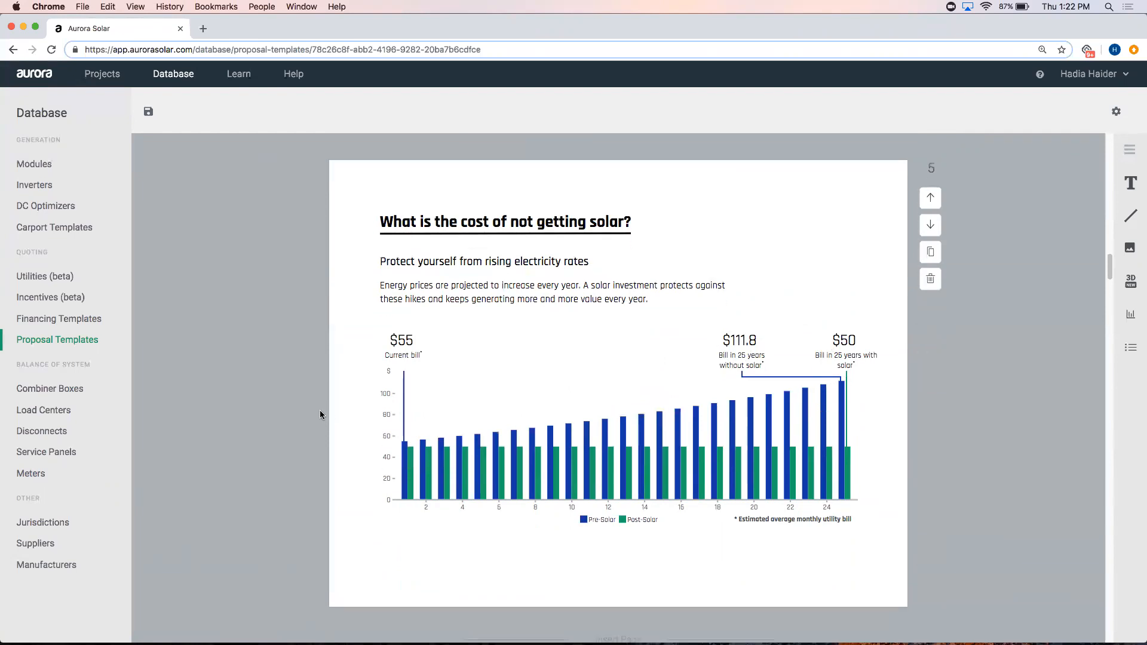
- Examine the "How much will you save with solar?", "Compare financing options", Cash and Loan pages of the template
scroll(318, 417, "down", 3)
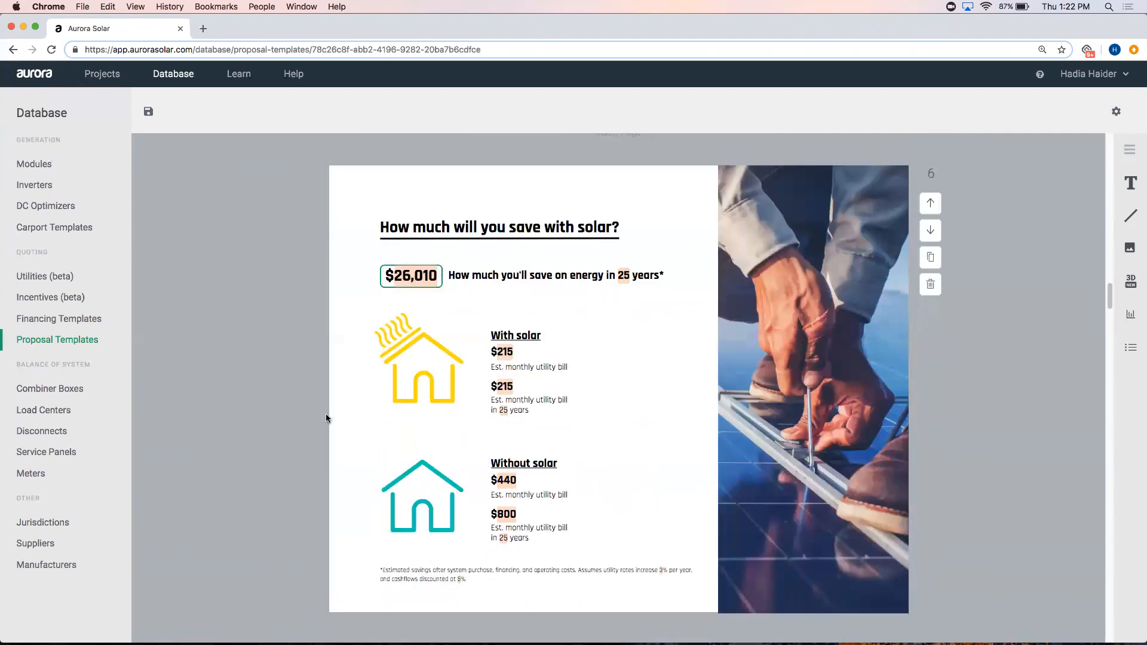
scroll(326, 415, "down", 7)
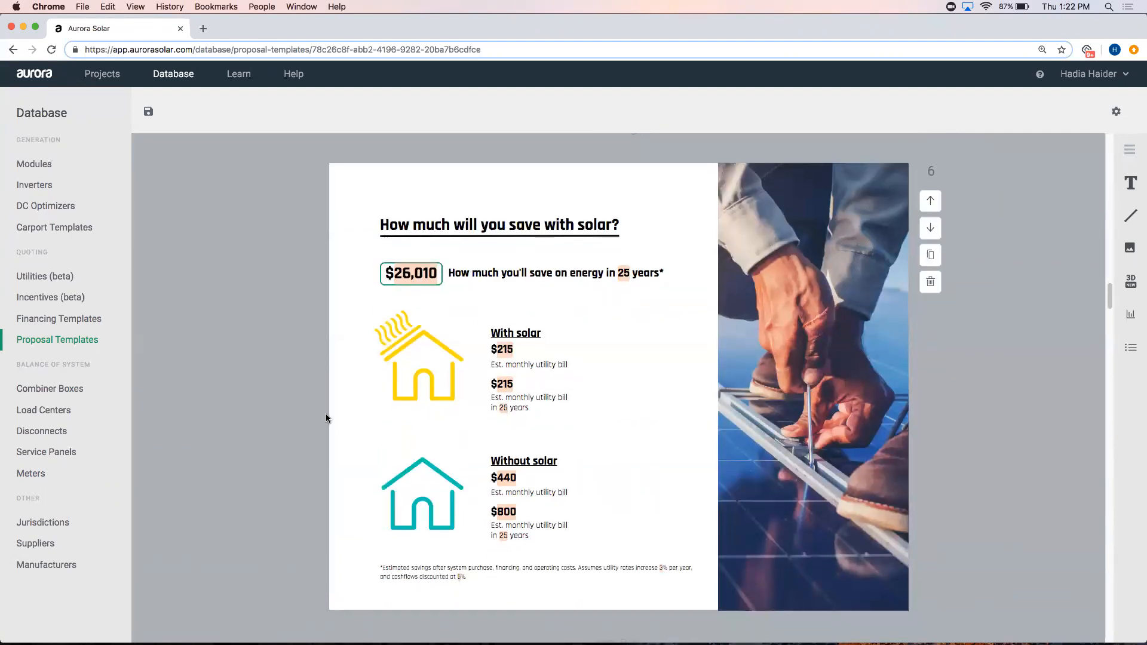
scroll(328, 419, "down", 2)
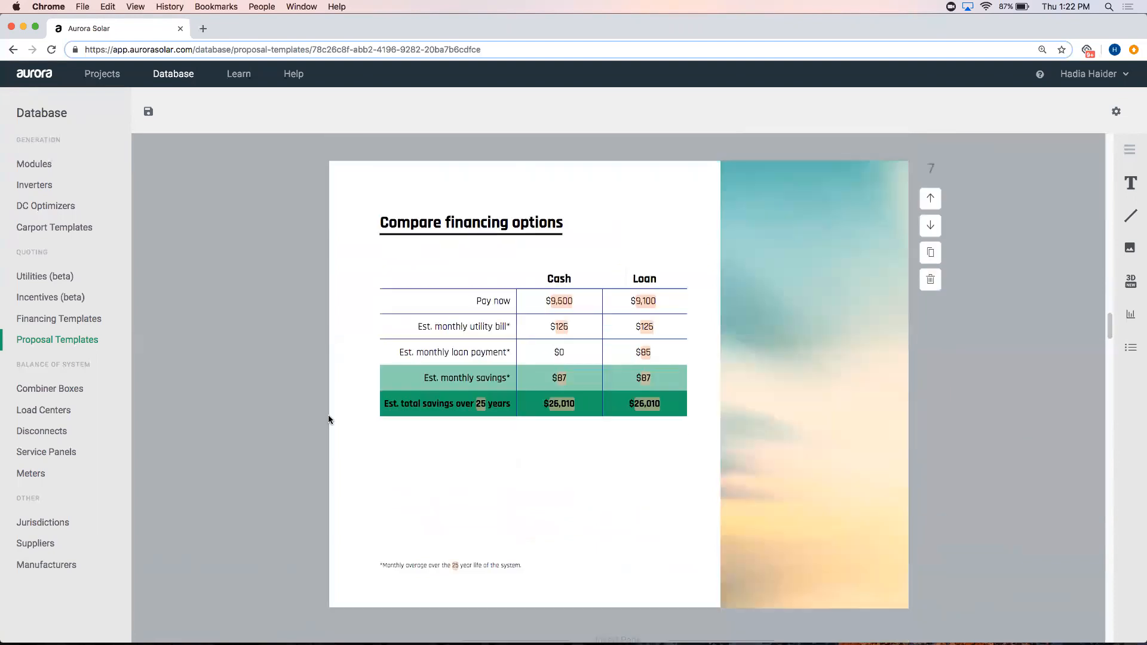
scroll(342, 416, "down", 2)
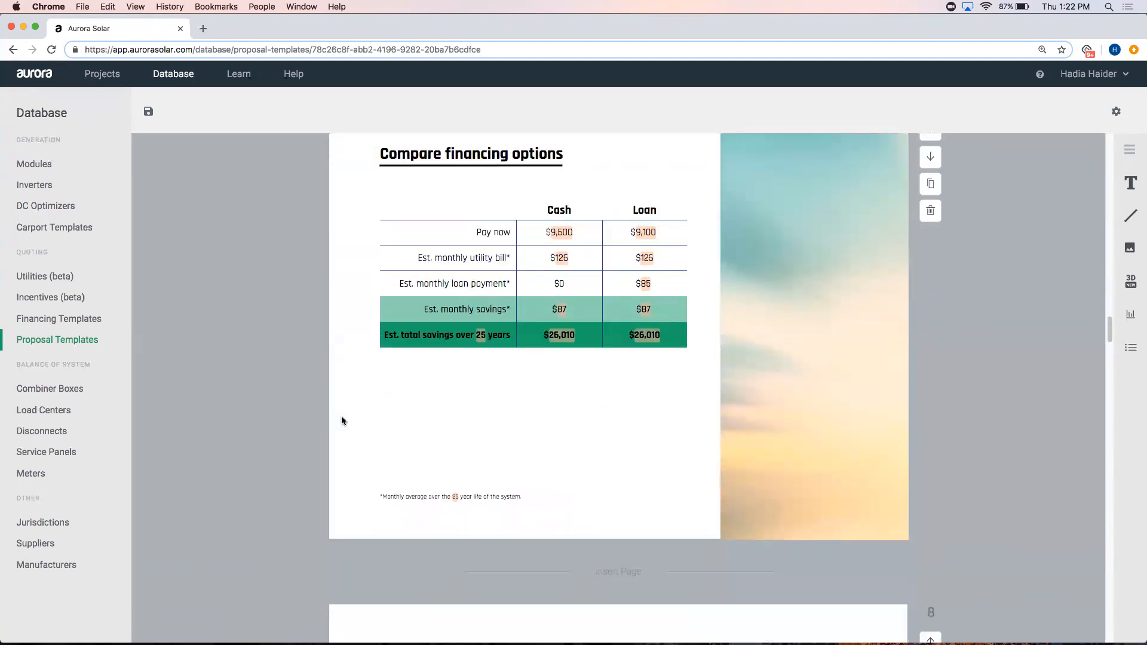
scroll(342, 416, "down", 8)
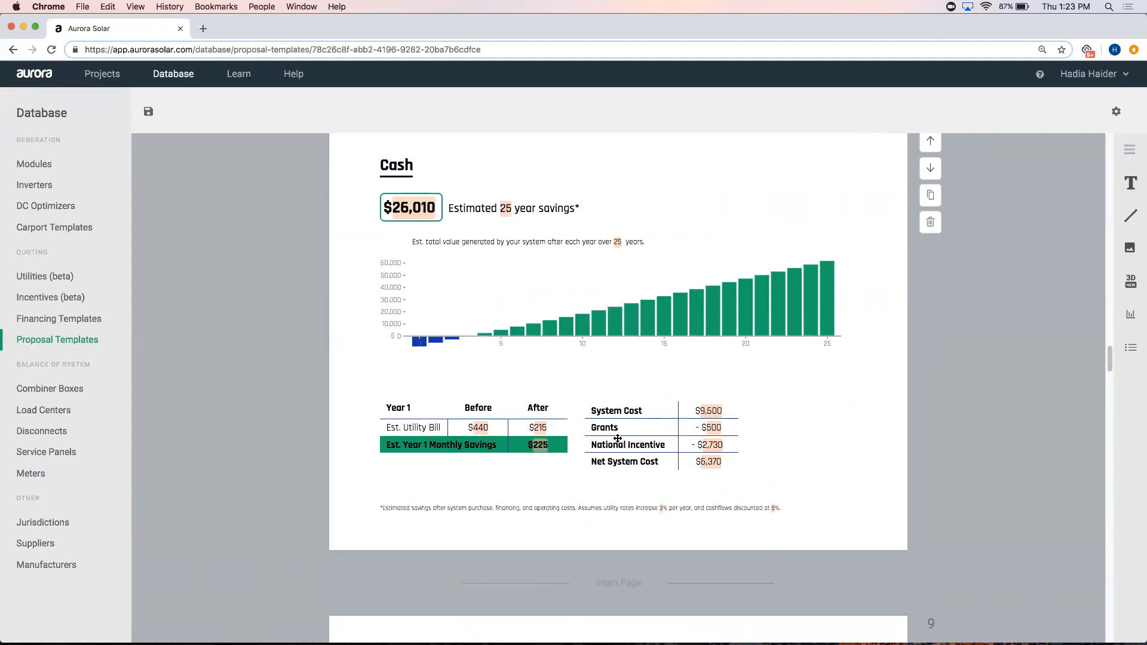
scroll(183, 335, "down", 6)
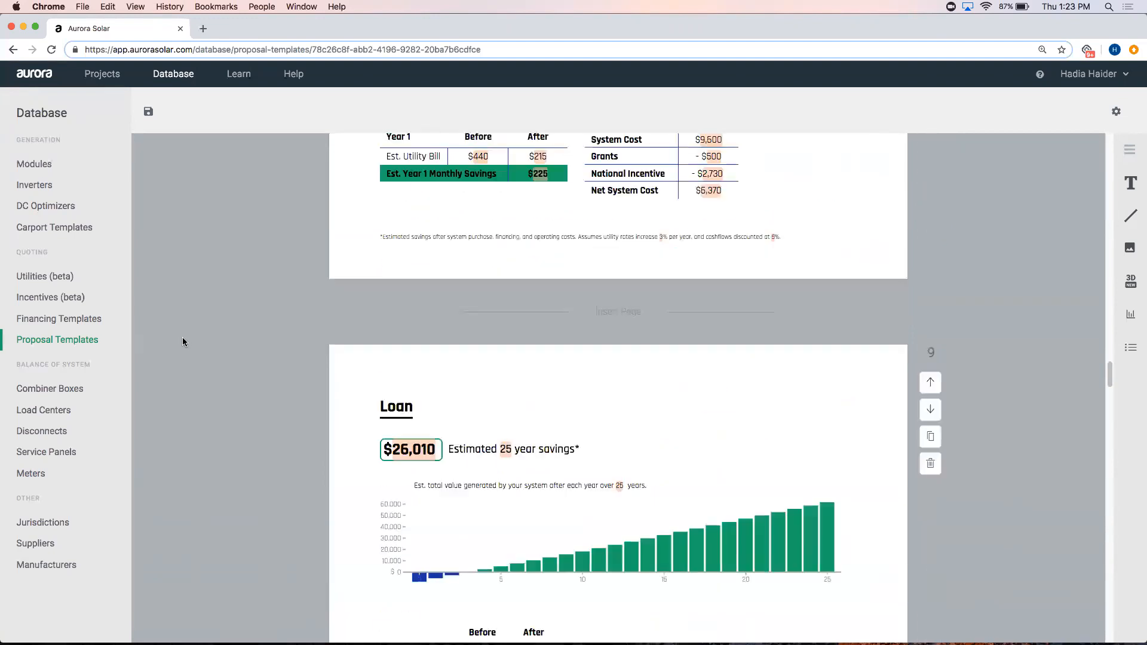
scroll(181, 337, "down", 2)
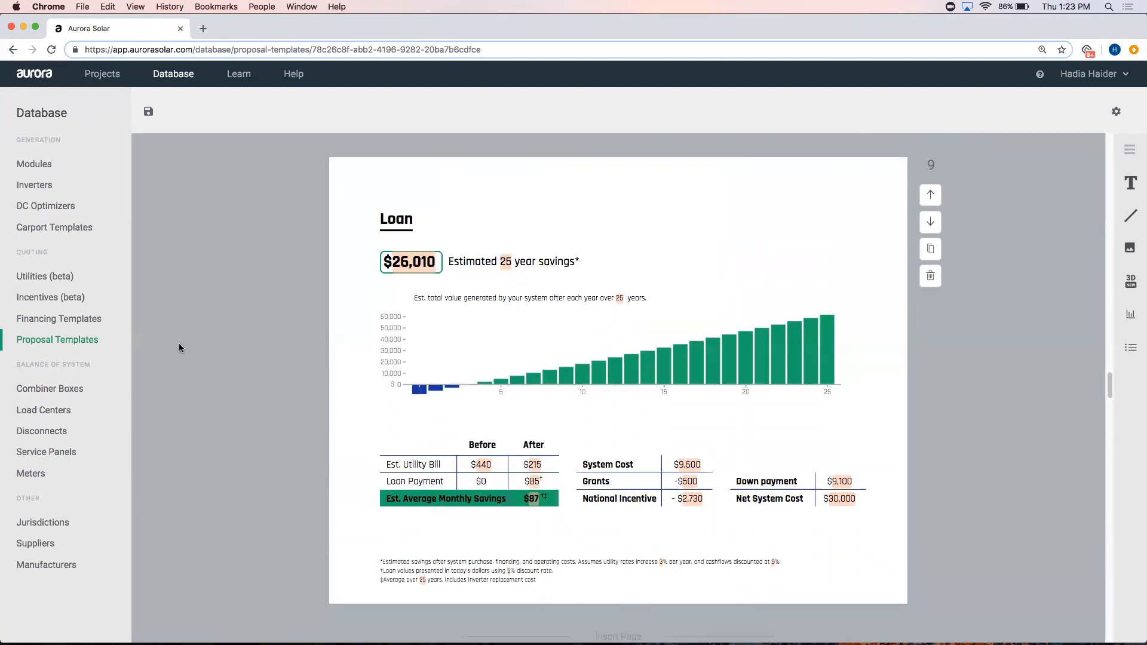
- Review the "Loan (cont.)", "Rebates and incentives", "Warranty and insurance" and "What people are saying" pages
scroll(179, 348, "down", 7)
scroll(179, 343, "down", 6)
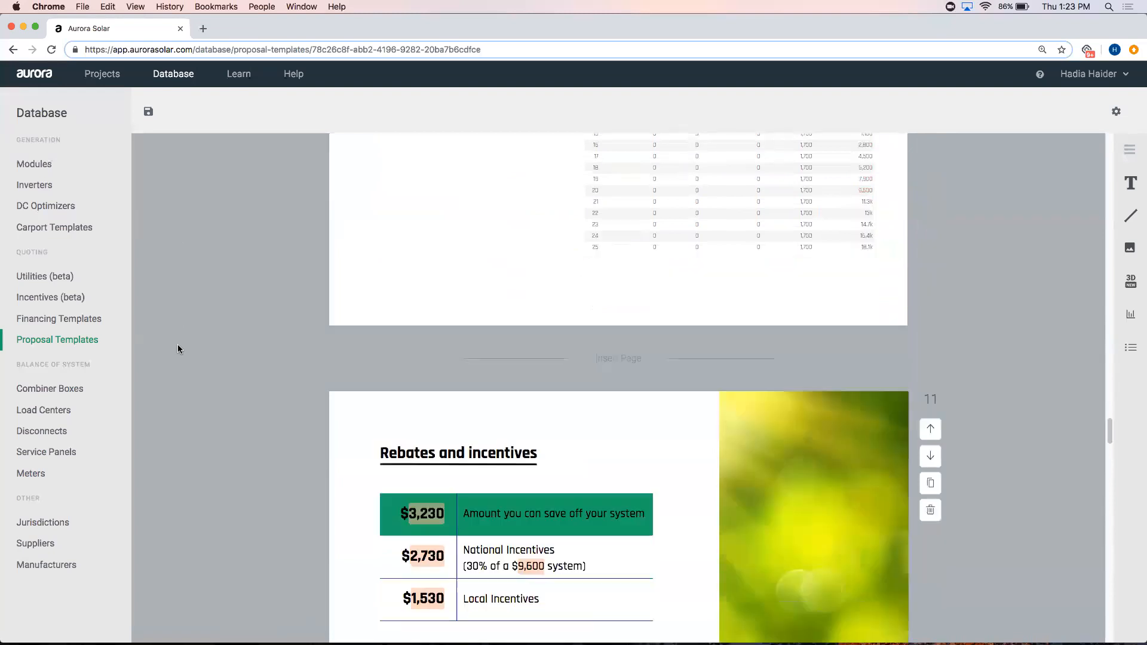
scroll(178, 349, "down", 4)
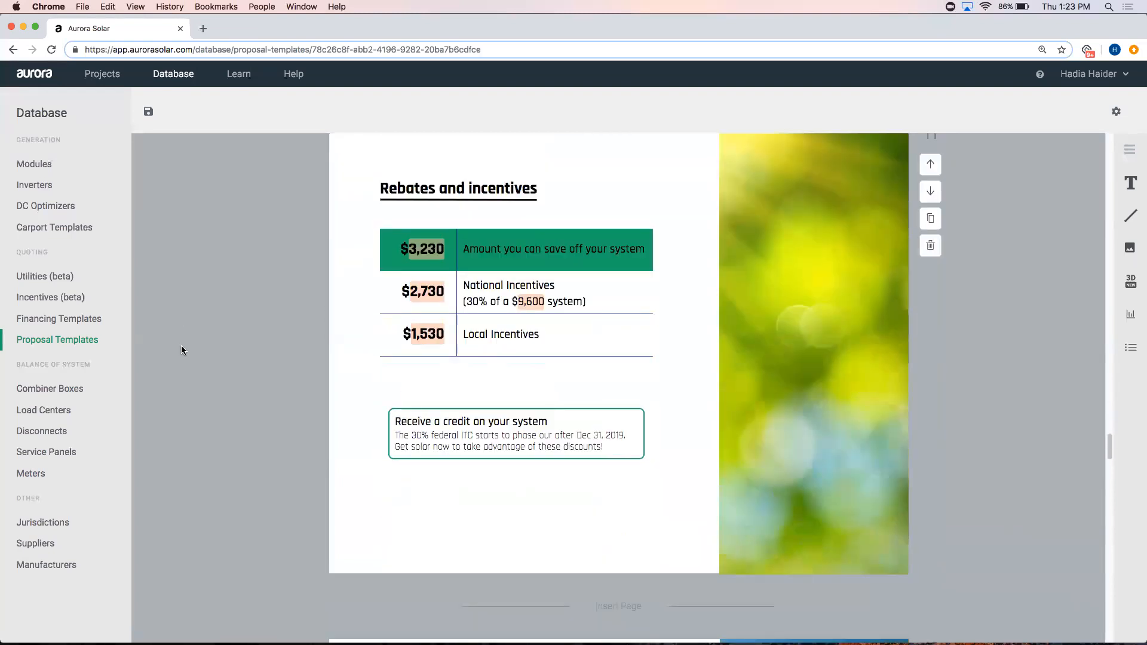
scroll(184, 351, "down", 6)
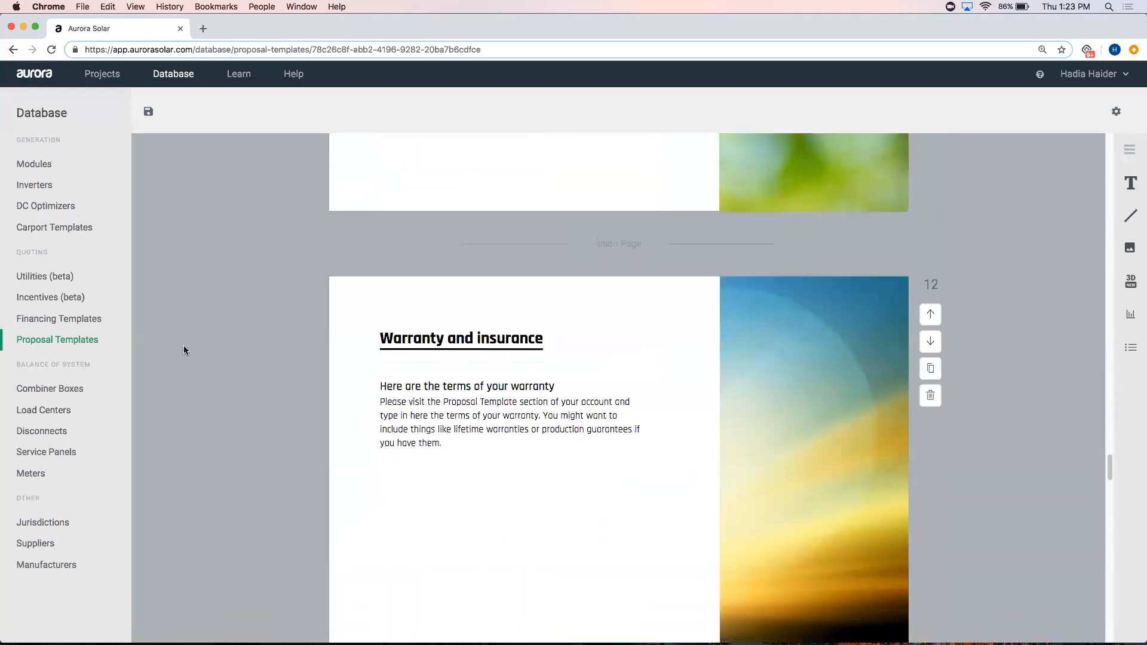
scroll(184, 350, "down", 2)
scroll(185, 347, "down", 10)
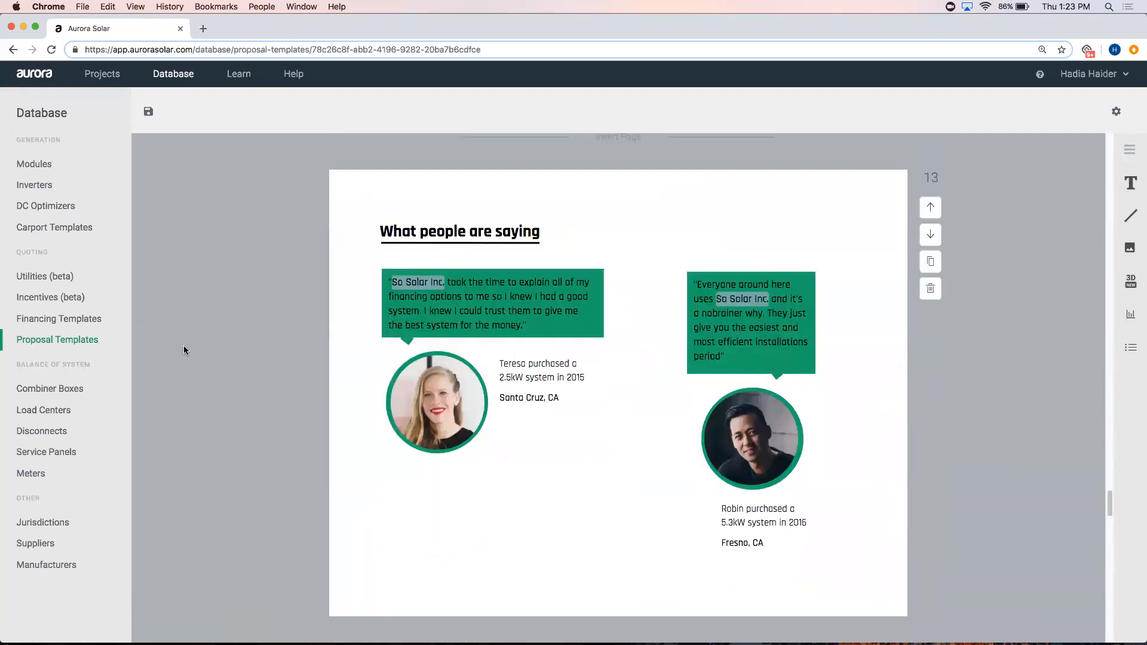
- Look over the "Why go solar?", FAQ and "Next steps" pages through to the template's closing page
scroll(184, 346, "down", 10)
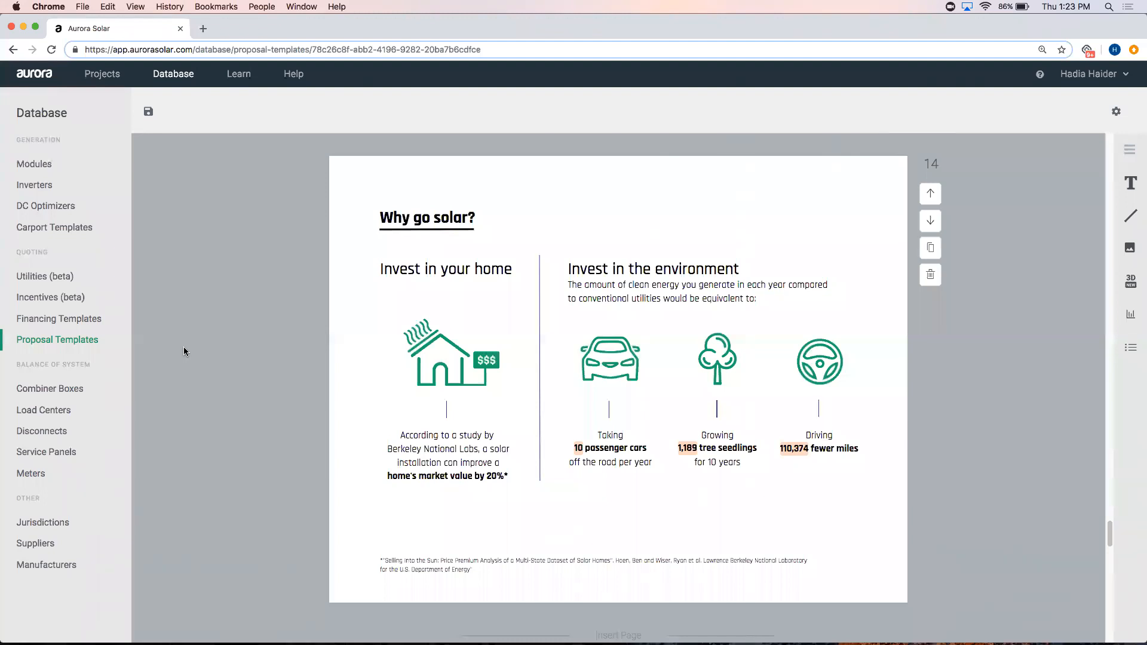
scroll(184, 351, "down", 7)
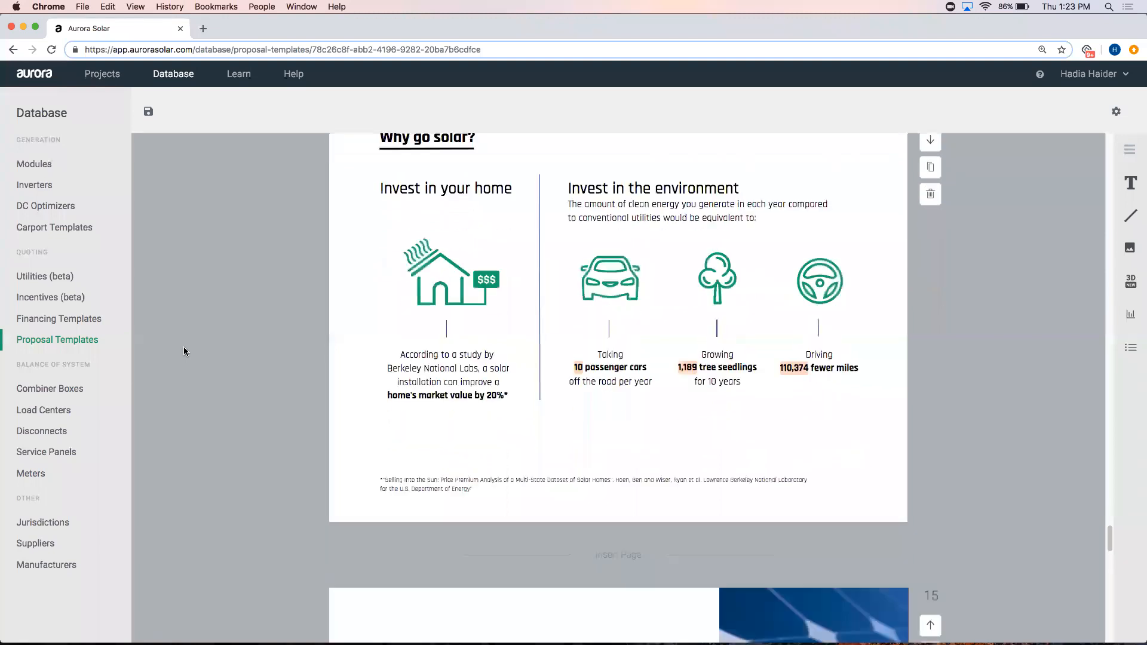
scroll(184, 349, "down", 2)
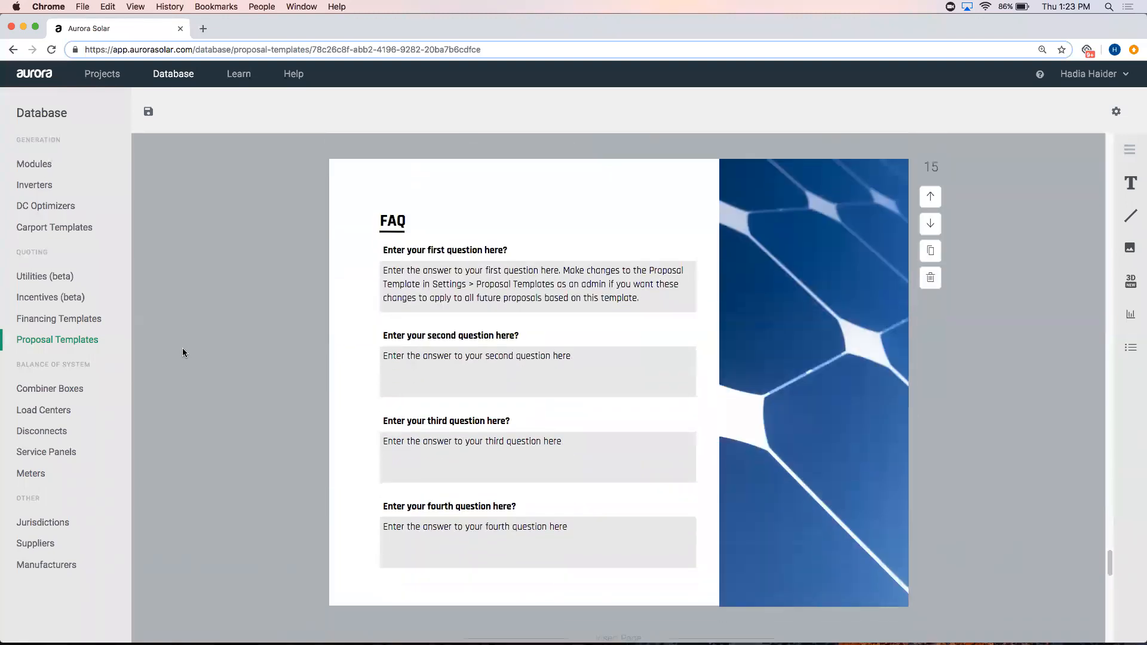
scroll(182, 347, "down", 7)
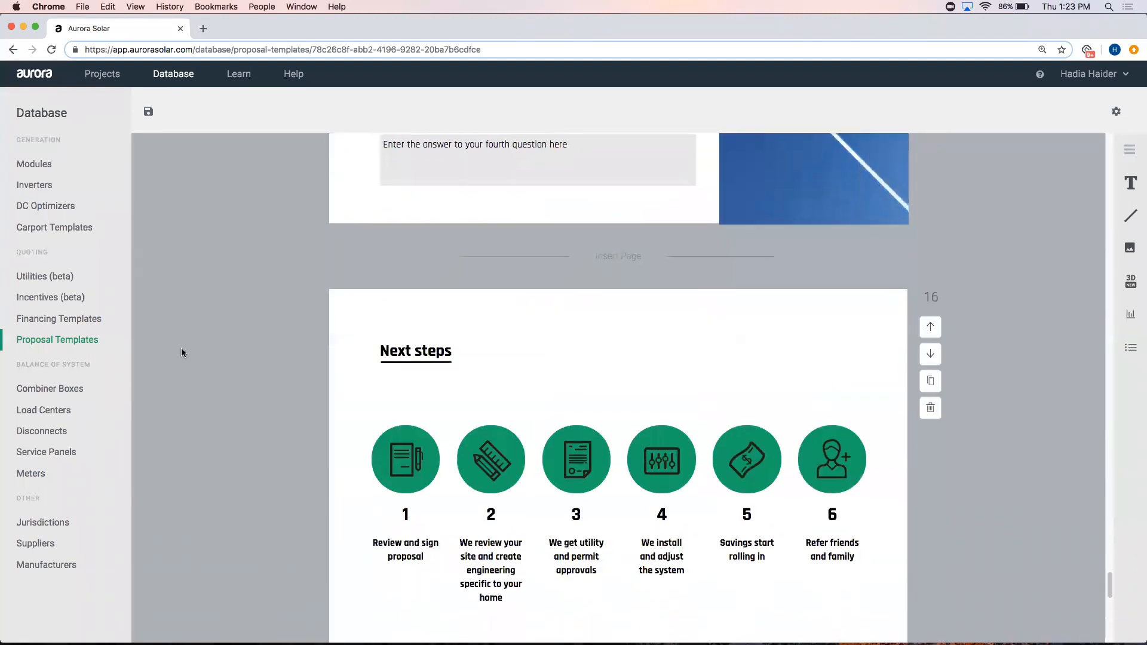
scroll(182, 348, "down", 2)
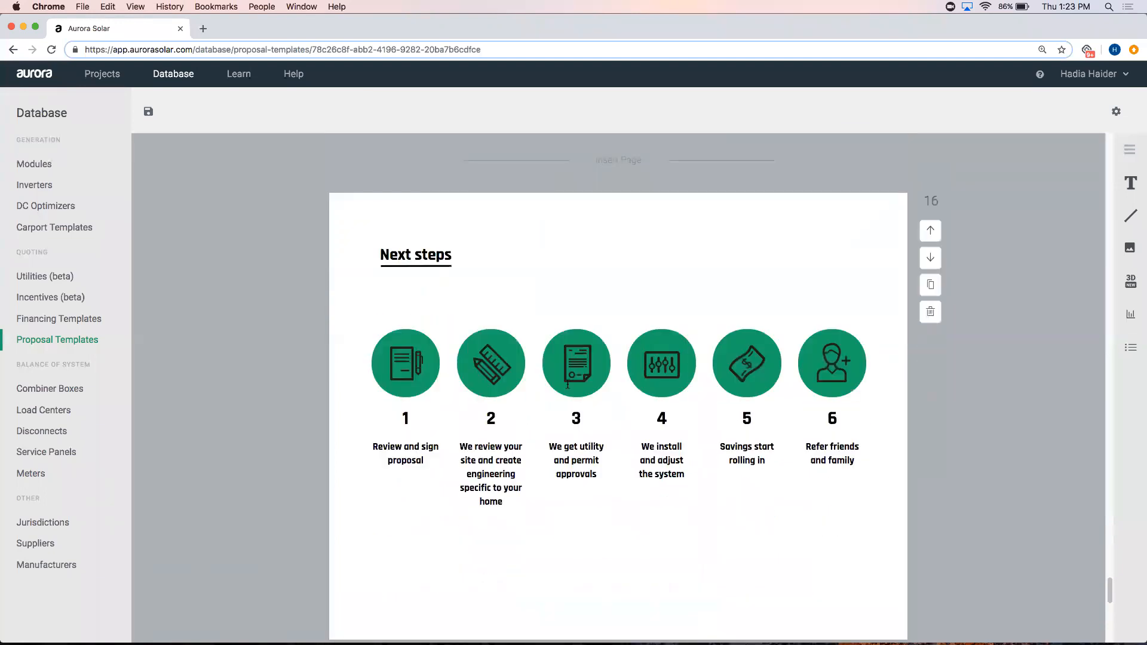
scroll(290, 325, "down", 10)
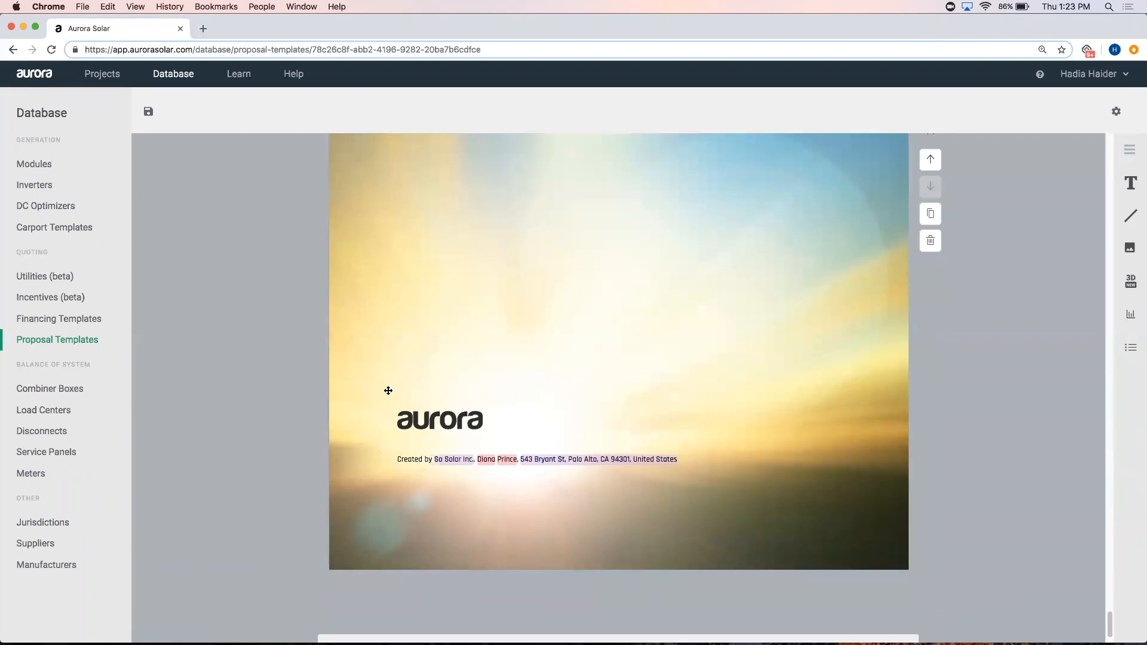
- Move the northern lights photo on the "Why So Solar Inc.?" page slightly to the left, and mute the computer's sound
scroll(464, 260, "up", 20)
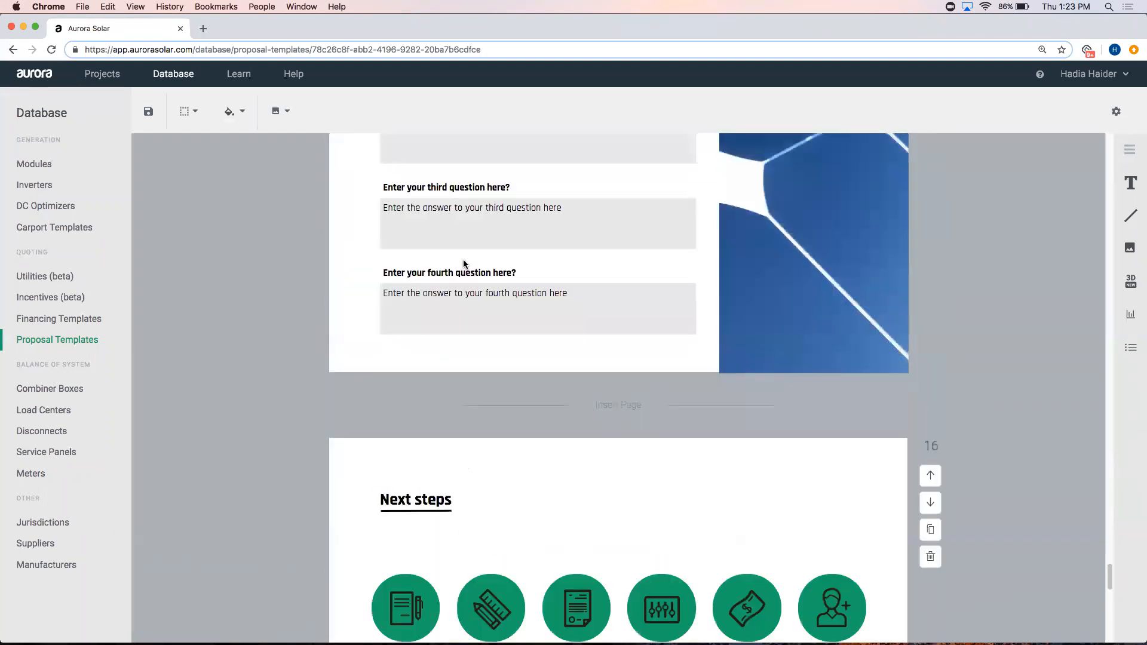
scroll(463, 261, "up", 20)
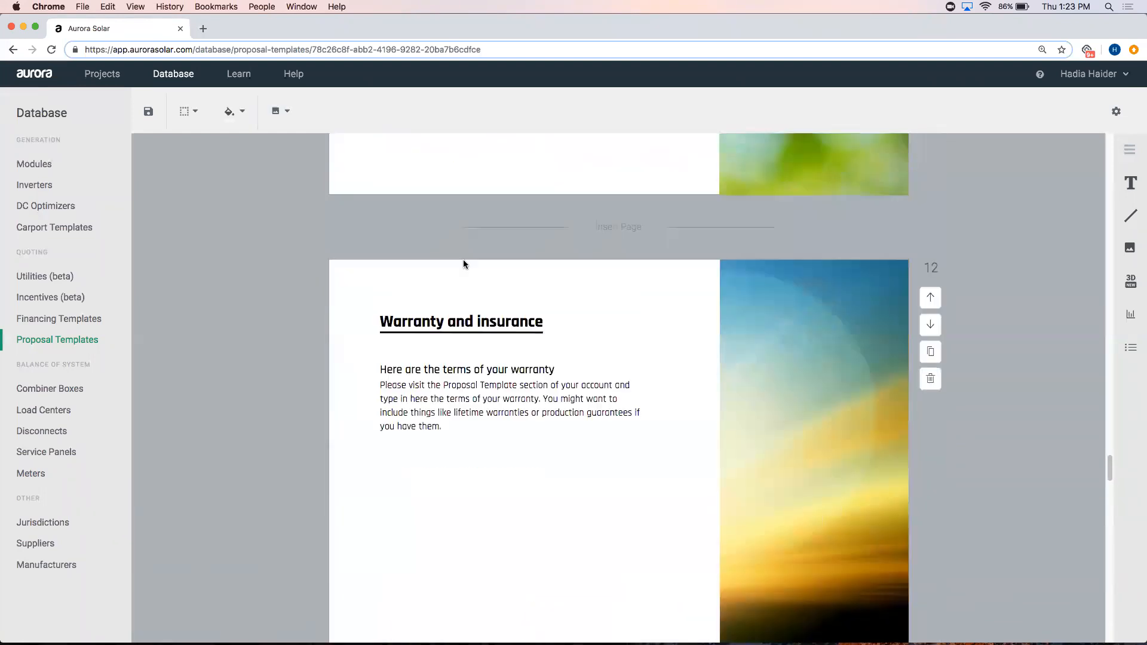
scroll(776, 348, "up", 15)
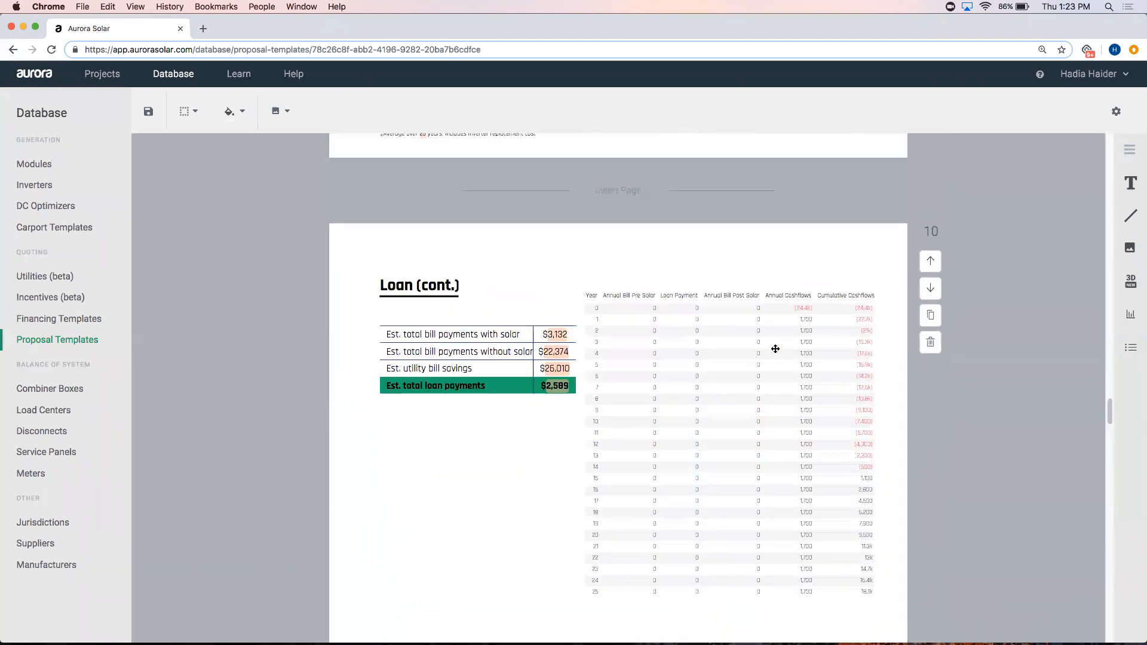
scroll(774, 350, "up", 20)
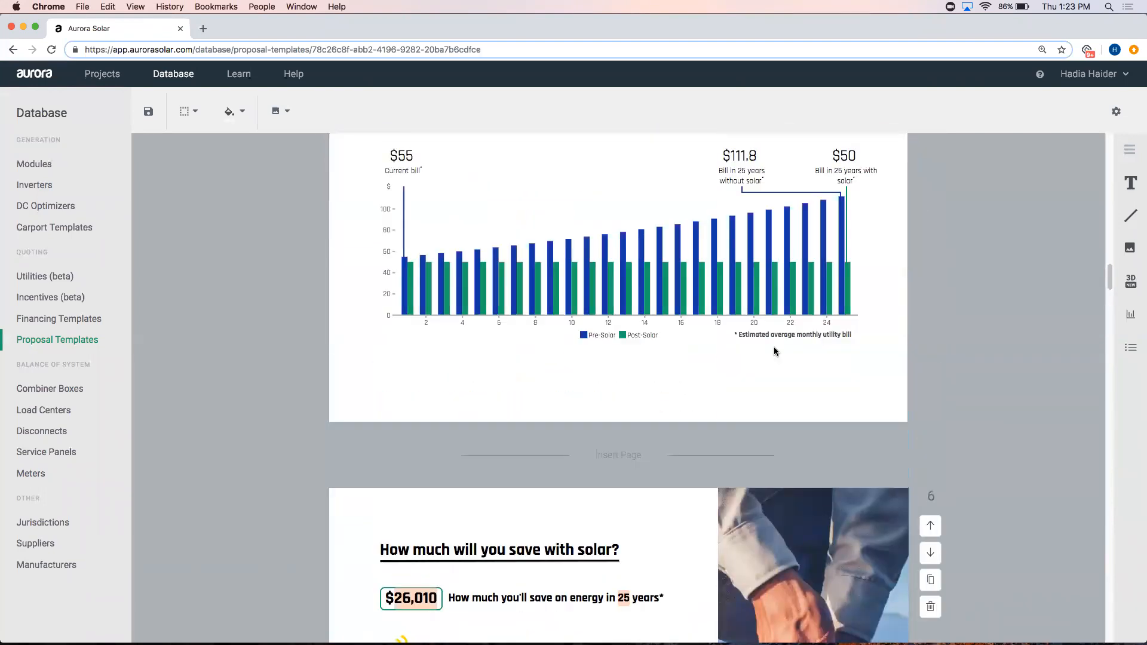
scroll(775, 351, "up", 20)
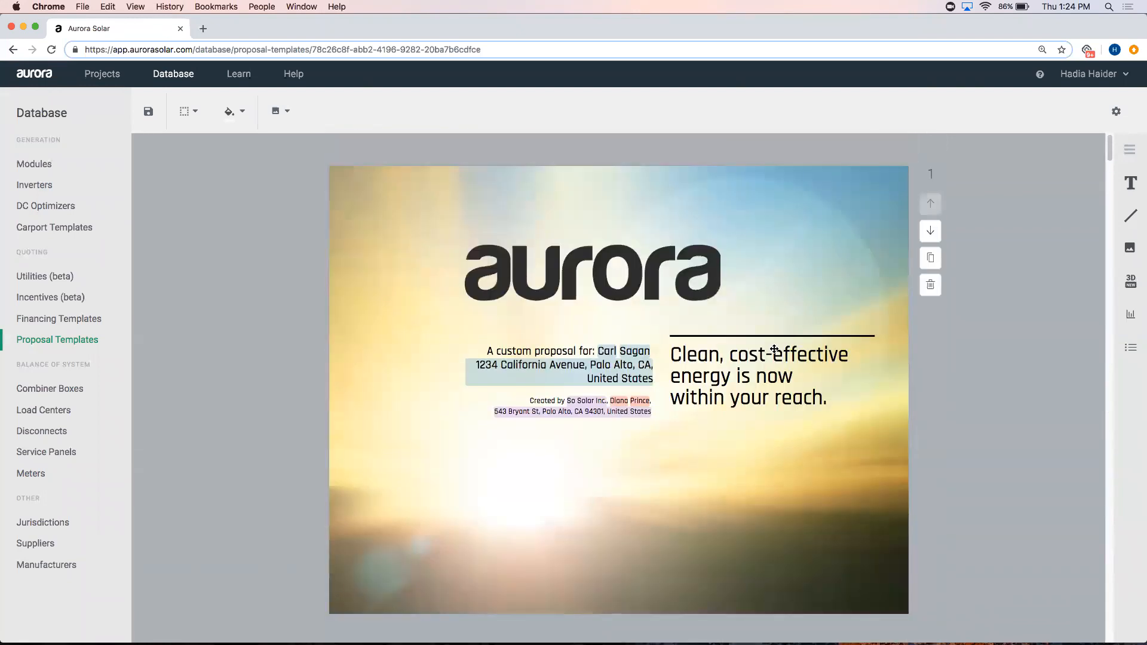
scroll(825, 346, "down", 15)
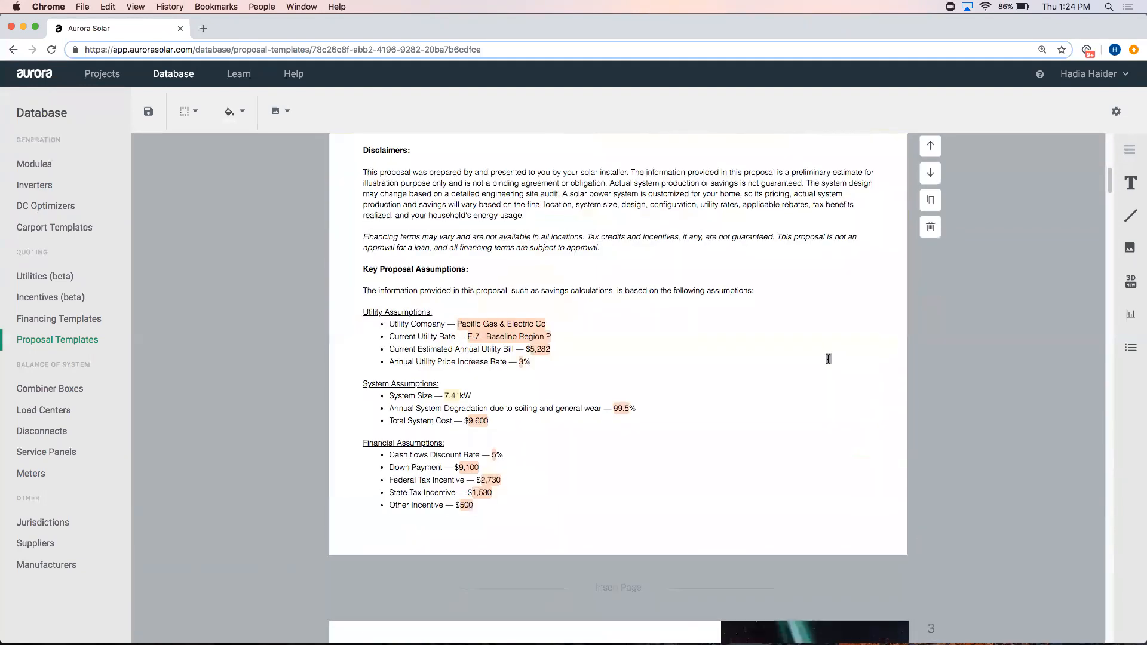
scroll(837, 367, "down", 3)
left_click(835, 367)
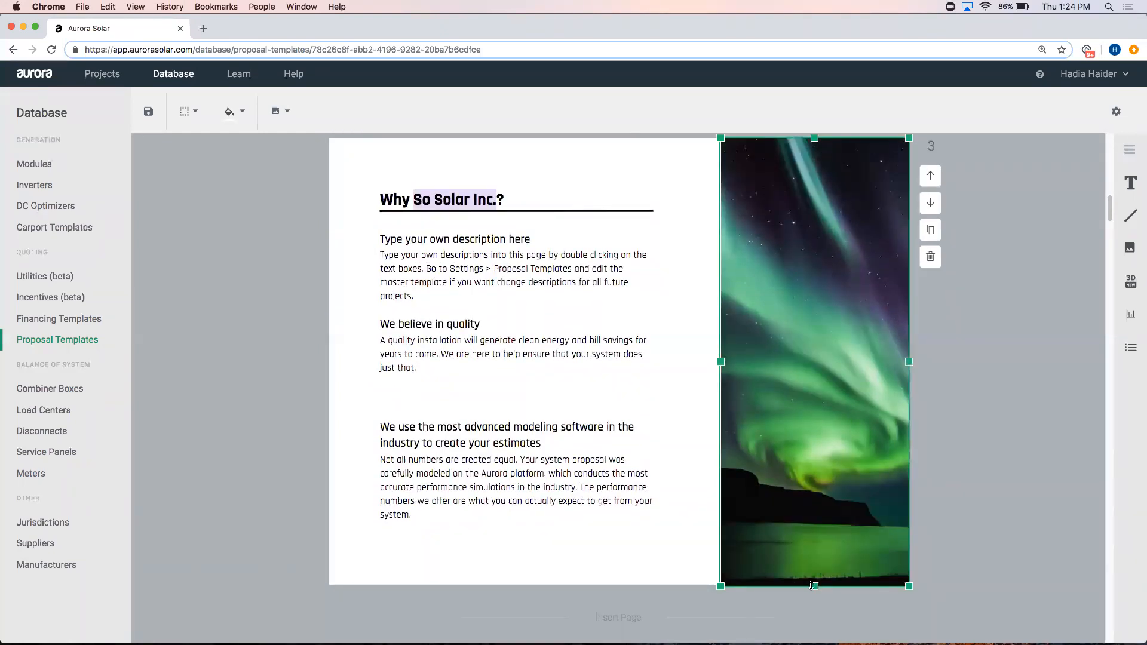
left_click_drag(810, 579, 791, 513)
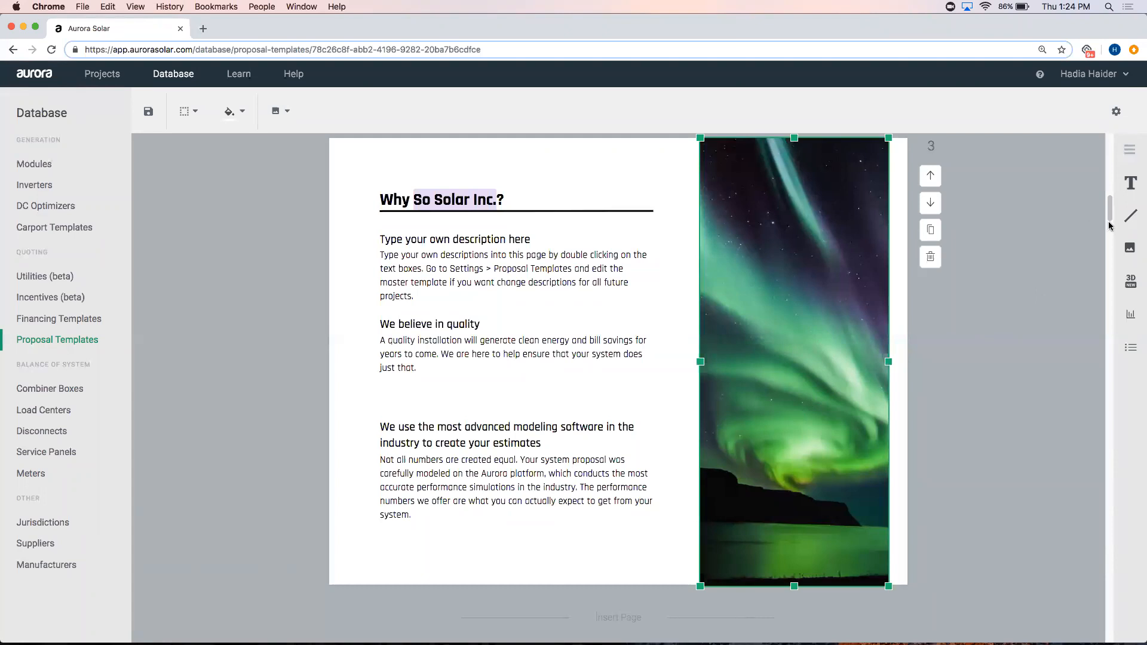
key("XF86AudioMute")
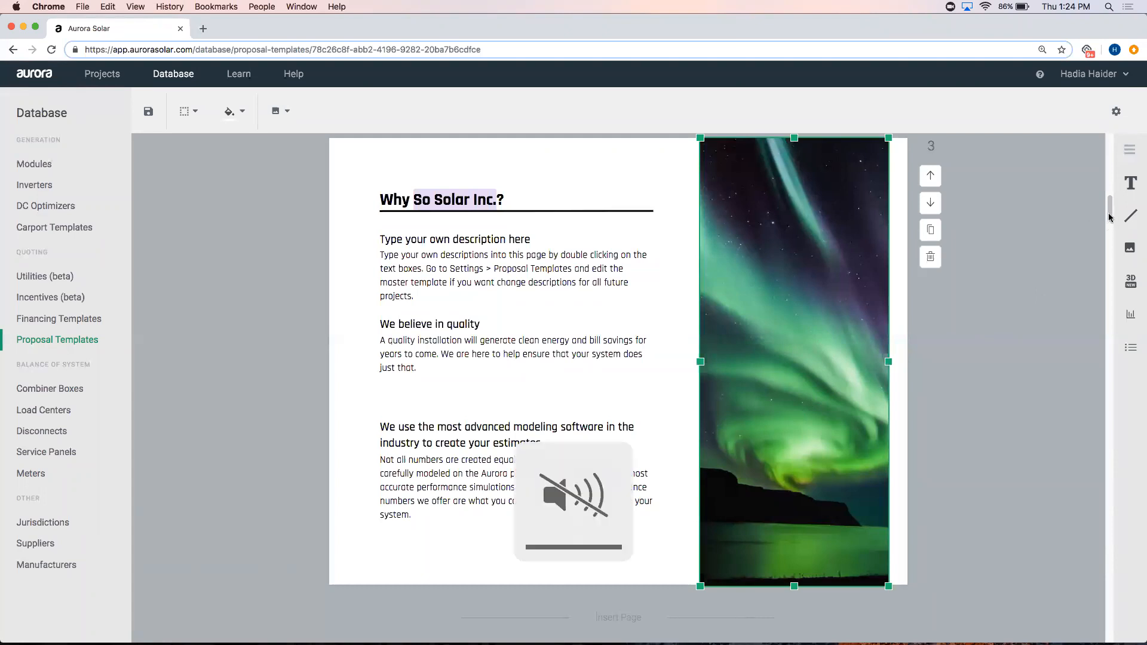
- Move the northern lights photo on the "Why So Solar Inc.?" page back flush with the page's right edge
key("XF86AudioMute")
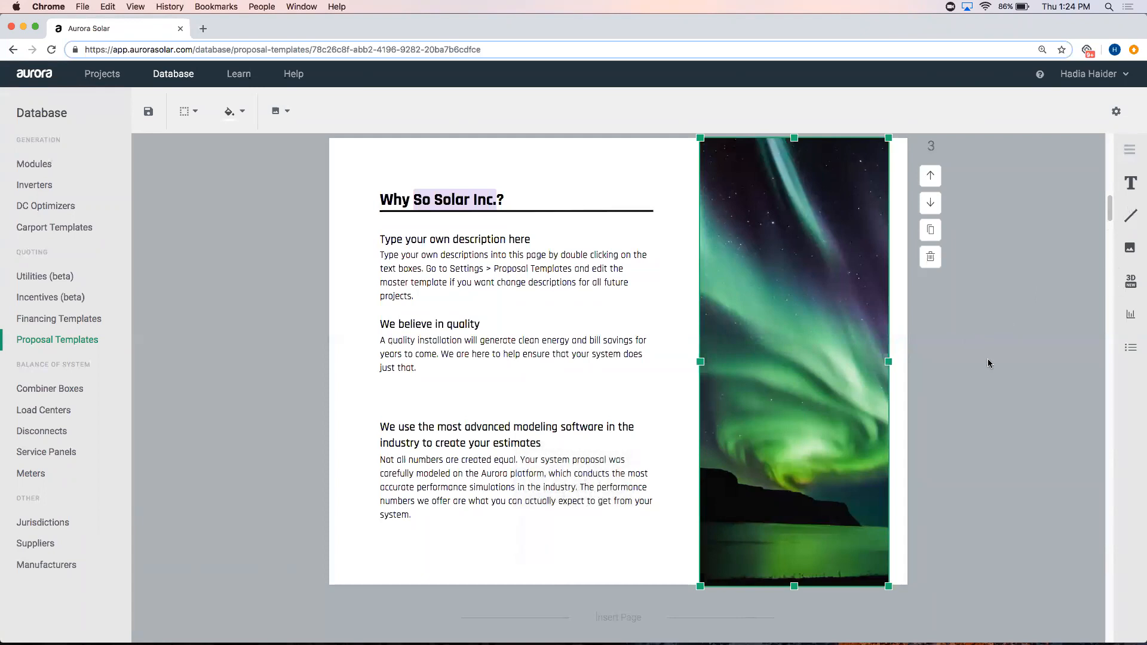
key("XF86AudioMute")
key("XF86AudioMute")
key("XF86AudioMute")
key("BackSpace")
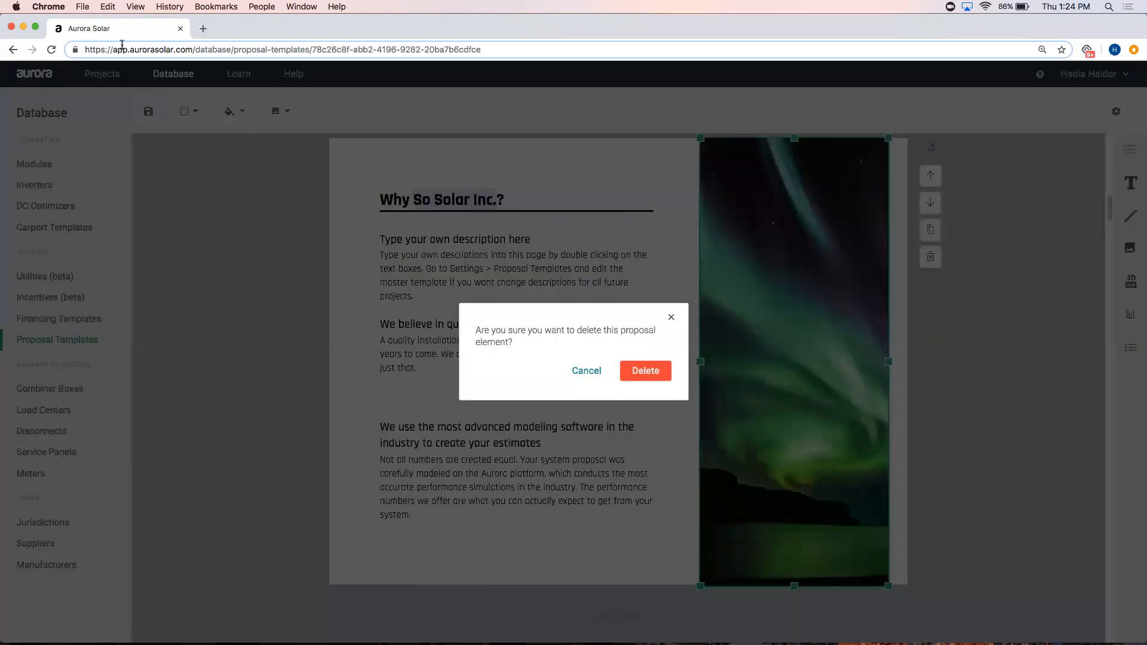
left_click(588, 372)
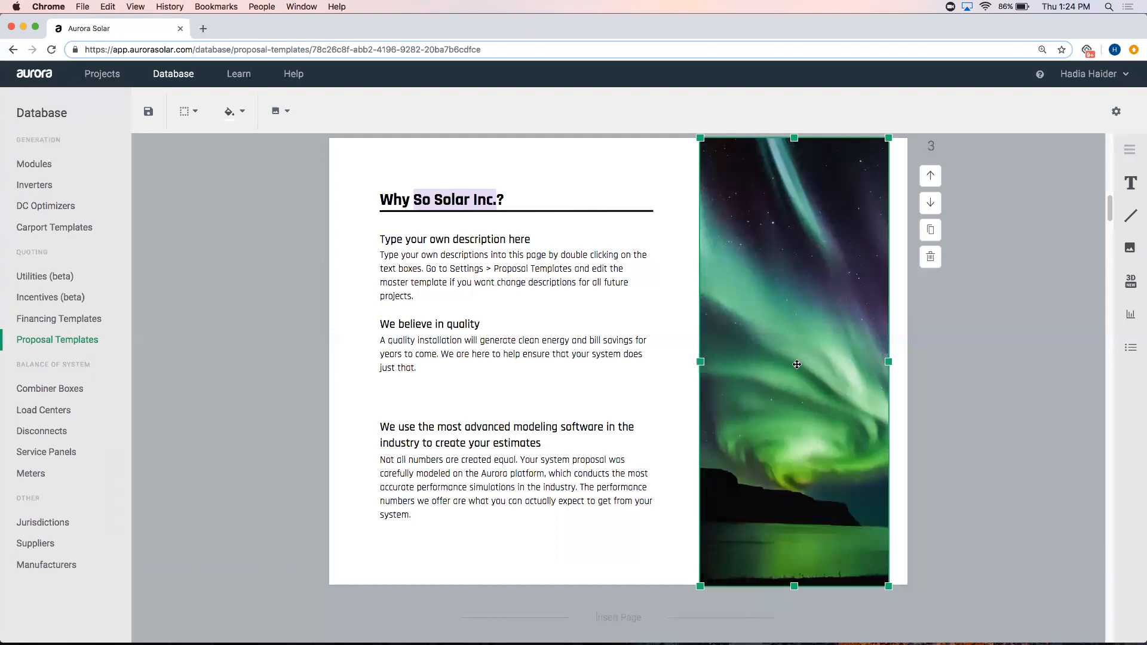
left_click_drag(790, 365, 809, 366)
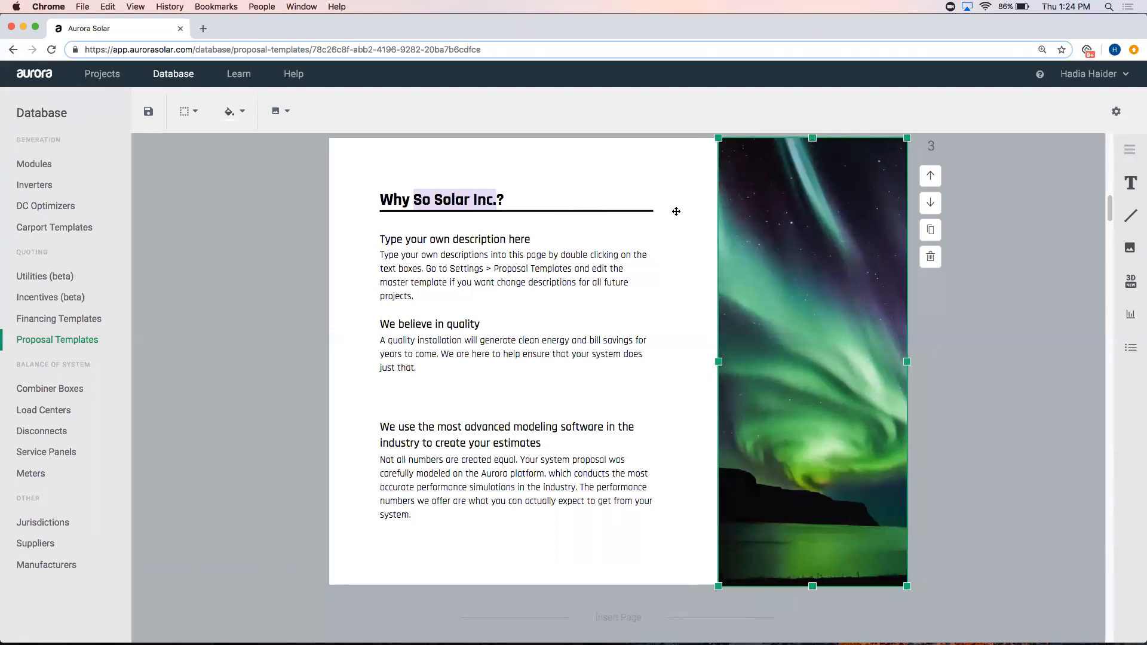
key("XF86AudioRaiseVolume")
- In the template settings, change the first theme color to the lighter green 18c482 at 100 opacity
scroll(961, 255, "down", 5)
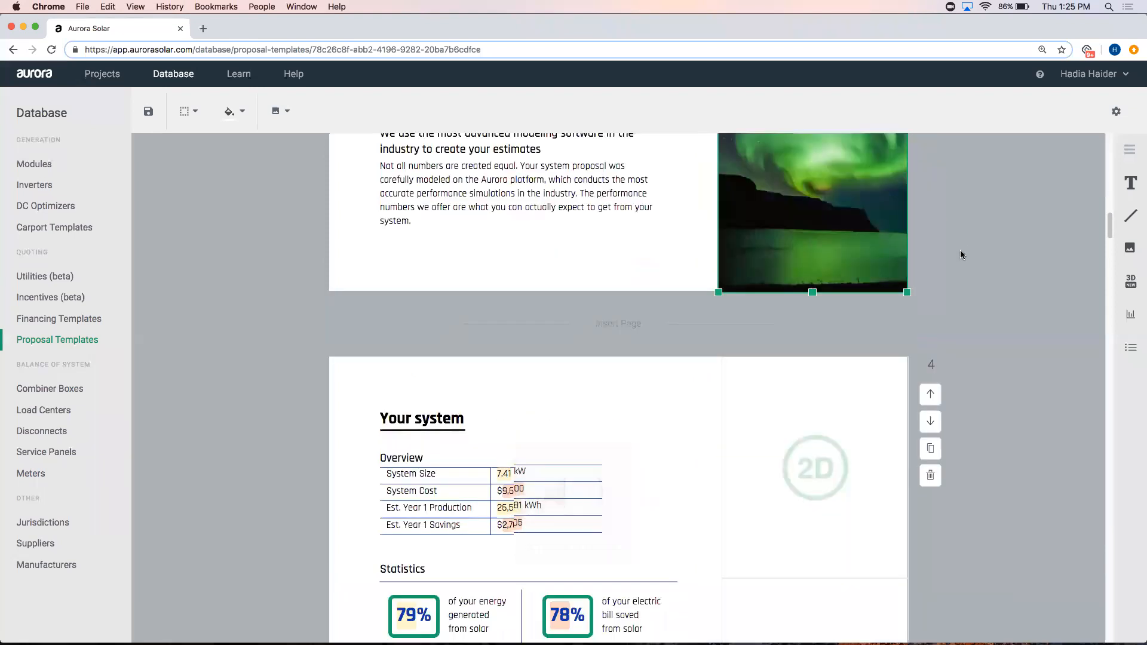
scroll(960, 250, "down", 15)
scroll(958, 251, "up", 14)
scroll(959, 251, "up", 15)
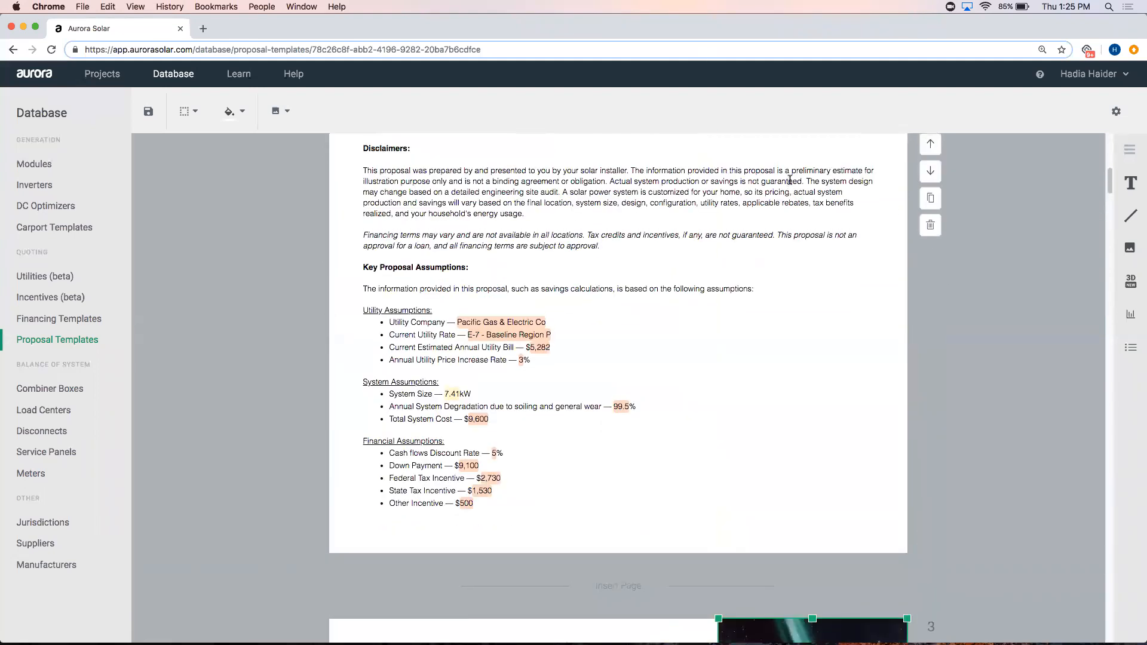
scroll(1052, 148, "up", 4)
scroll(1063, 149, "up", 6)
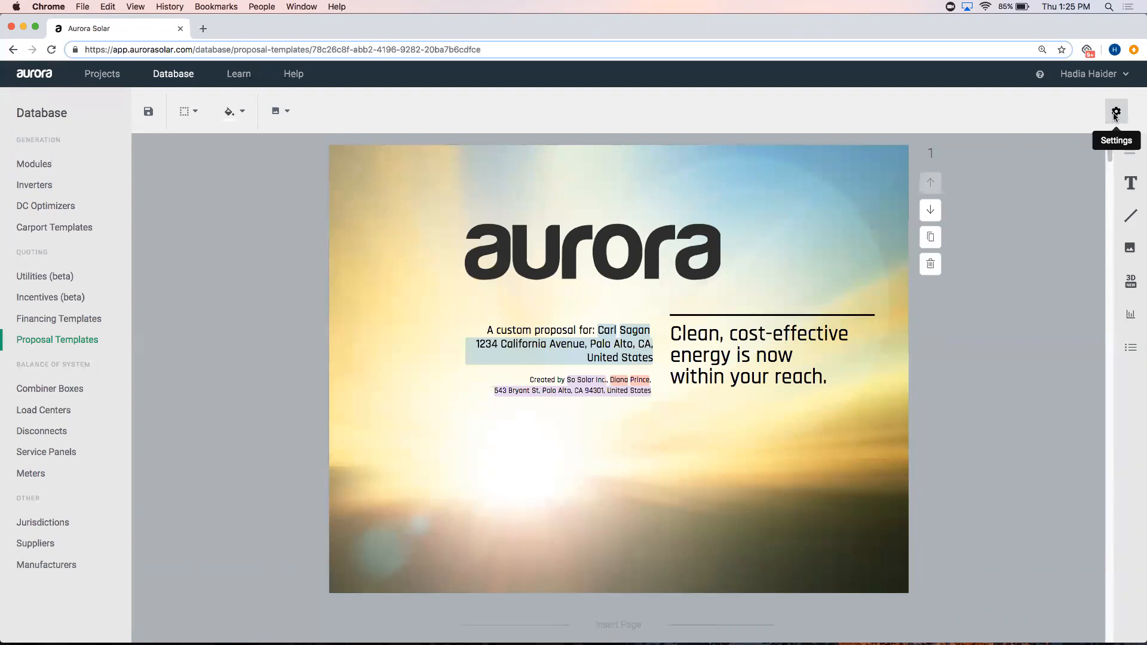
key("XF86AudioMute")
left_click(1116, 117)
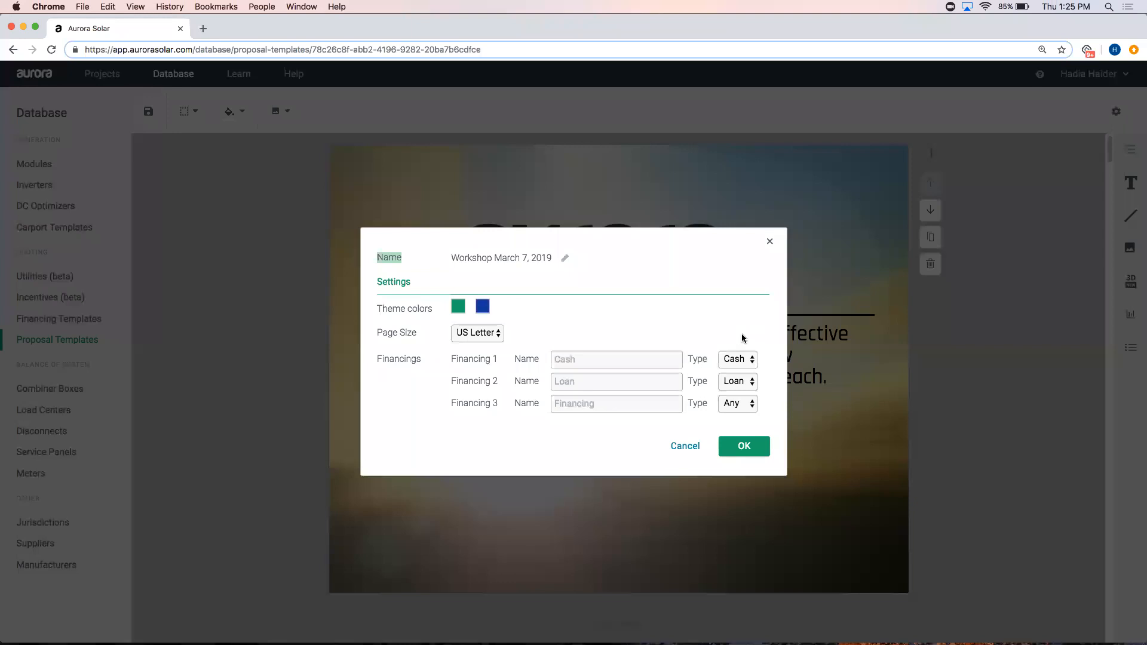
key("XF86AudioRaiseVolume")
left_click(456, 307)
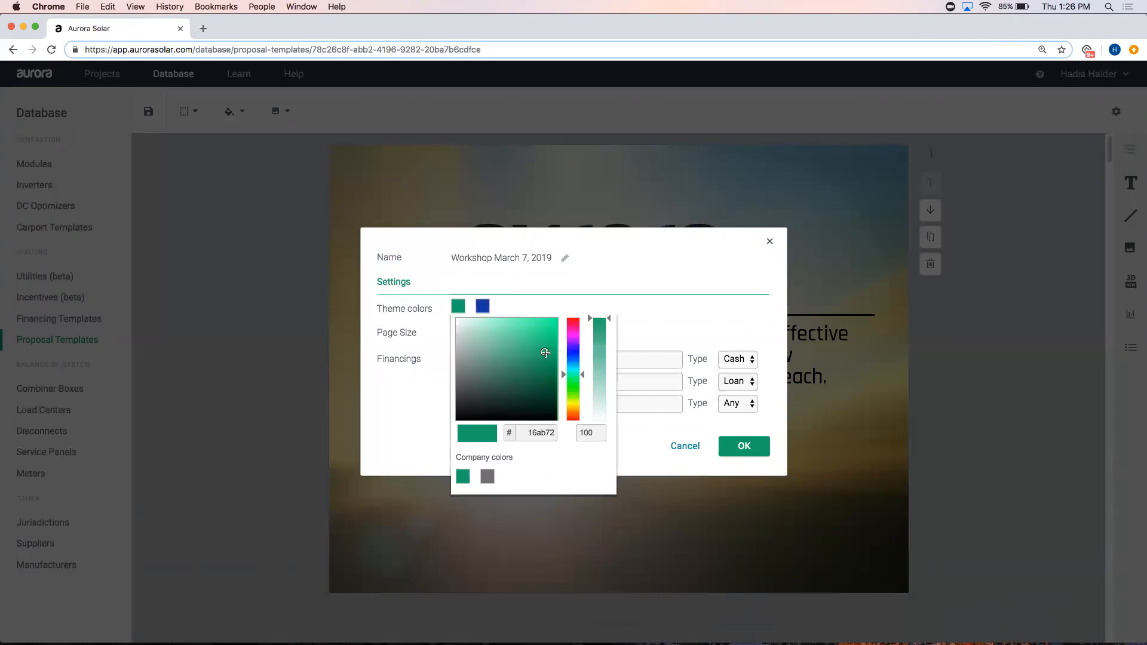
left_click_drag(545, 351, 545, 341)
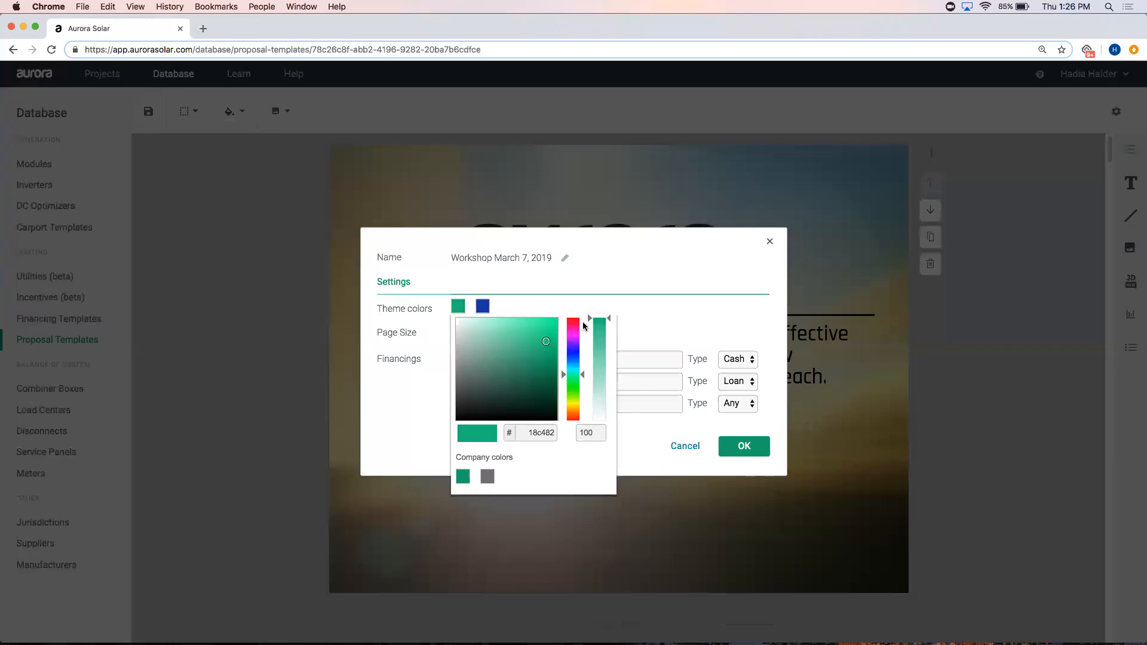
mouse_move(607, 319)
left_mouse_down()
mouse_move(607, 329)
mouse_move(607, 318)
left_mouse_up()
left_click(403, 401)
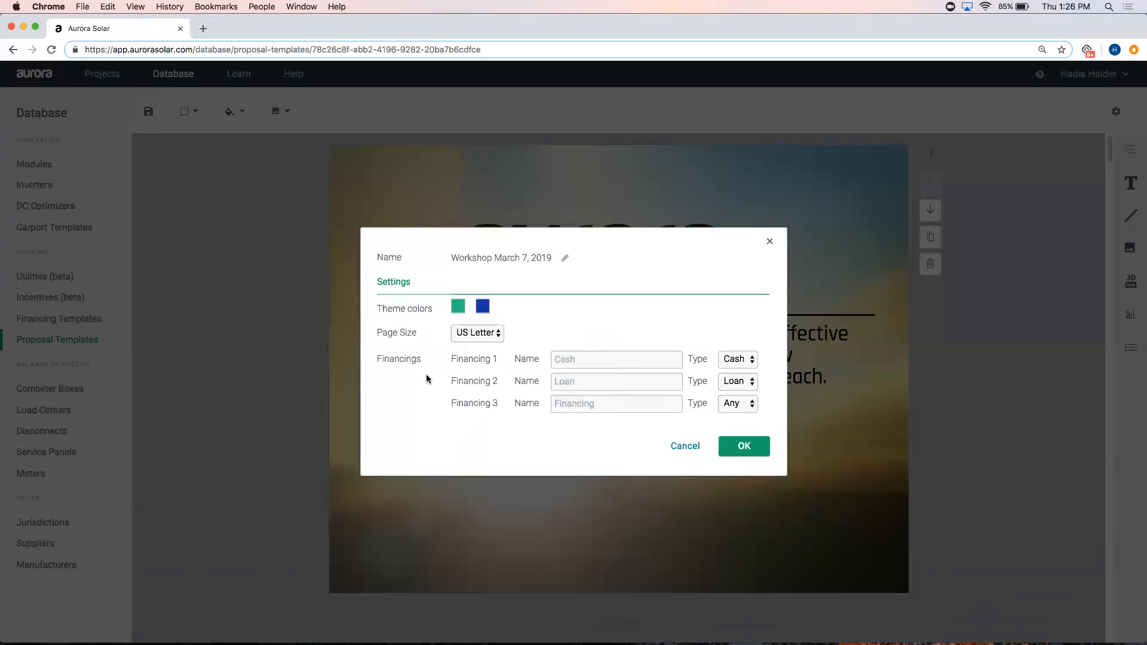
- Check the page size options while keeping US Letter, and name Financing 1 "Cash"
left_click(500, 334)
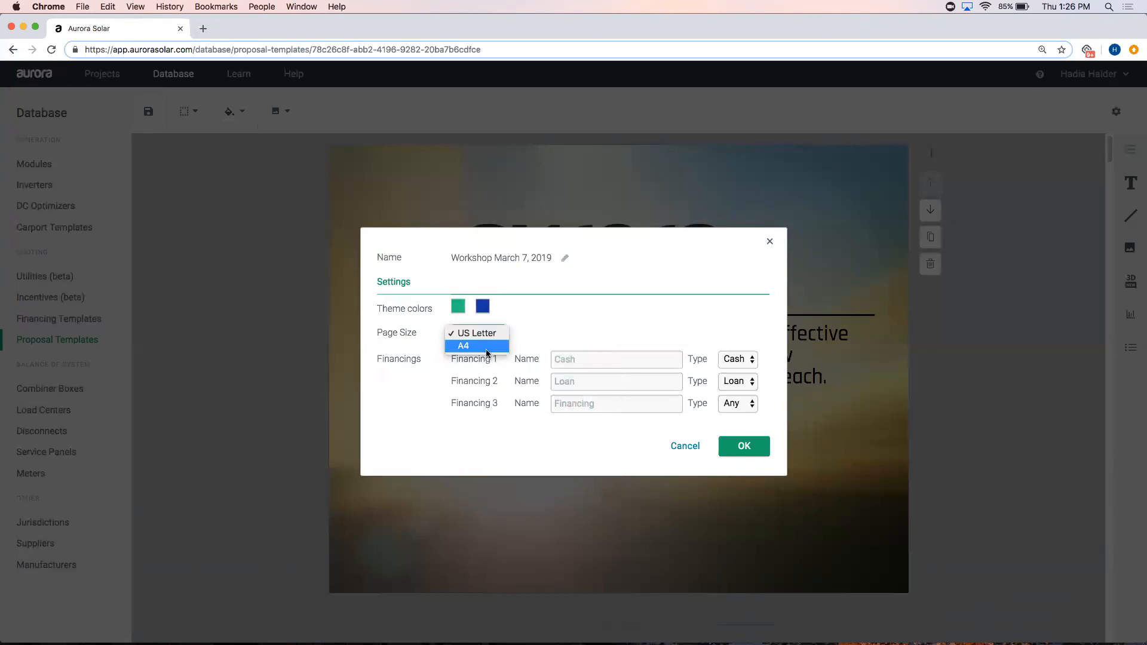
left_click(455, 378)
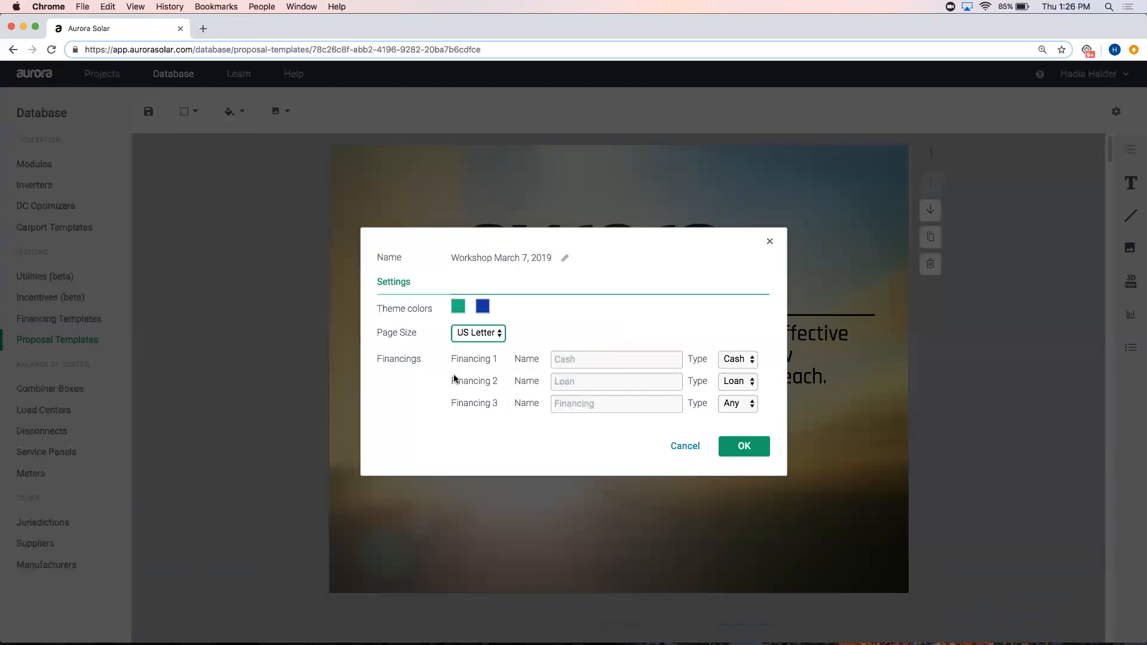
left_click(567, 360)
type("Cash")
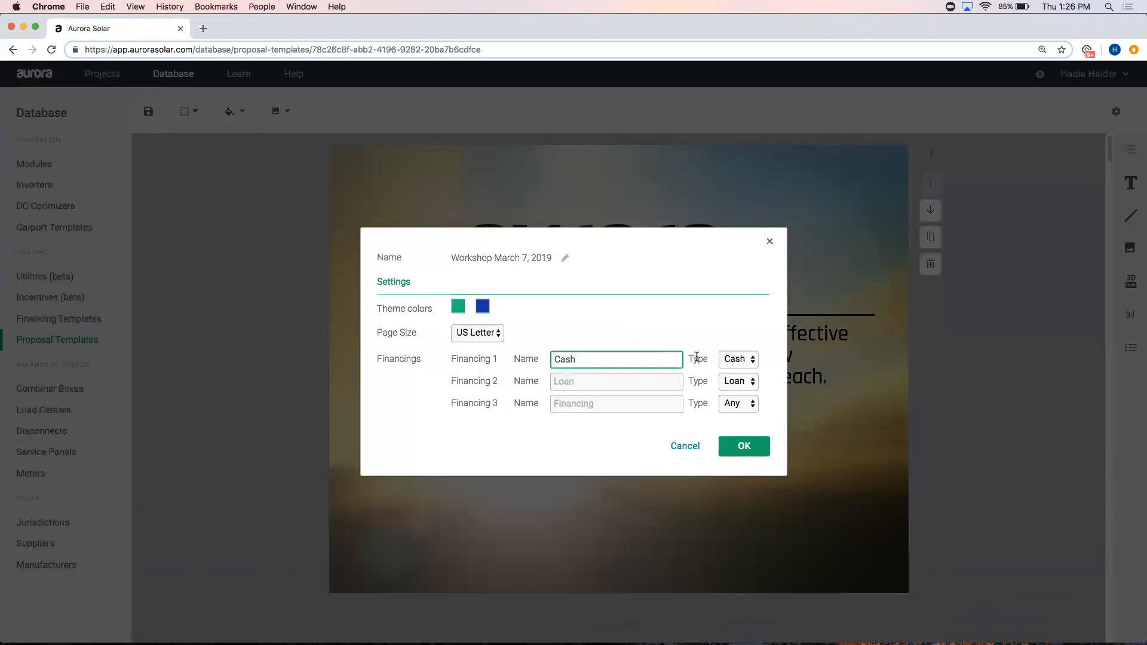
left_click(715, 362)
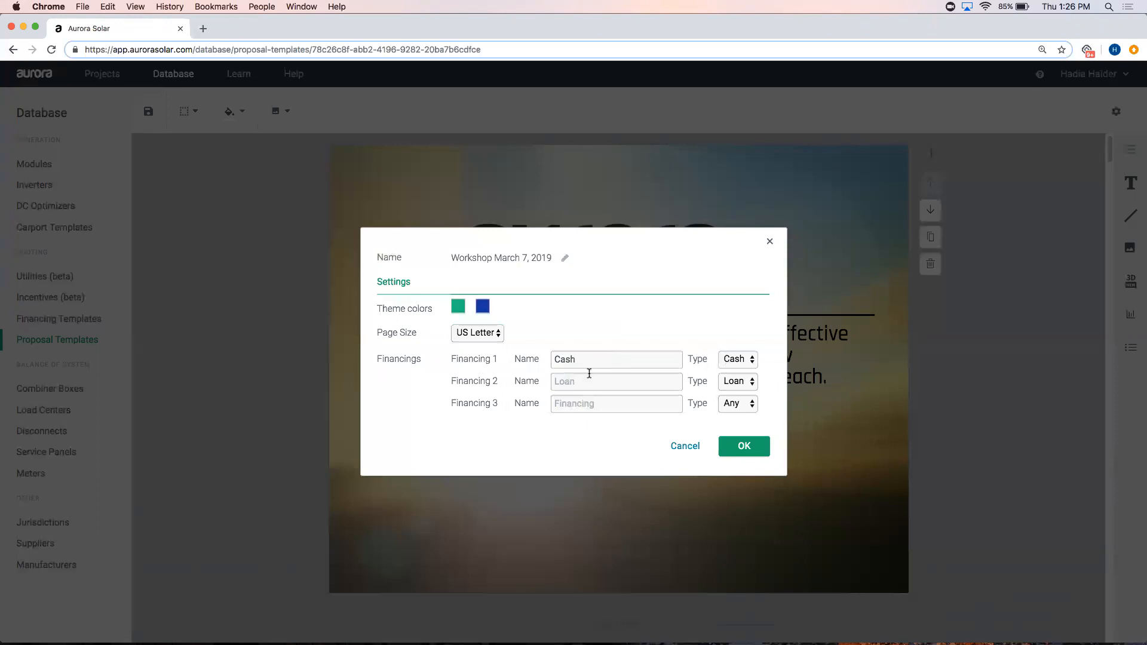
- Name Financing 2 "Loan A (10 Year)" and keep its type as Loan
left_click(627, 383)
type("L")
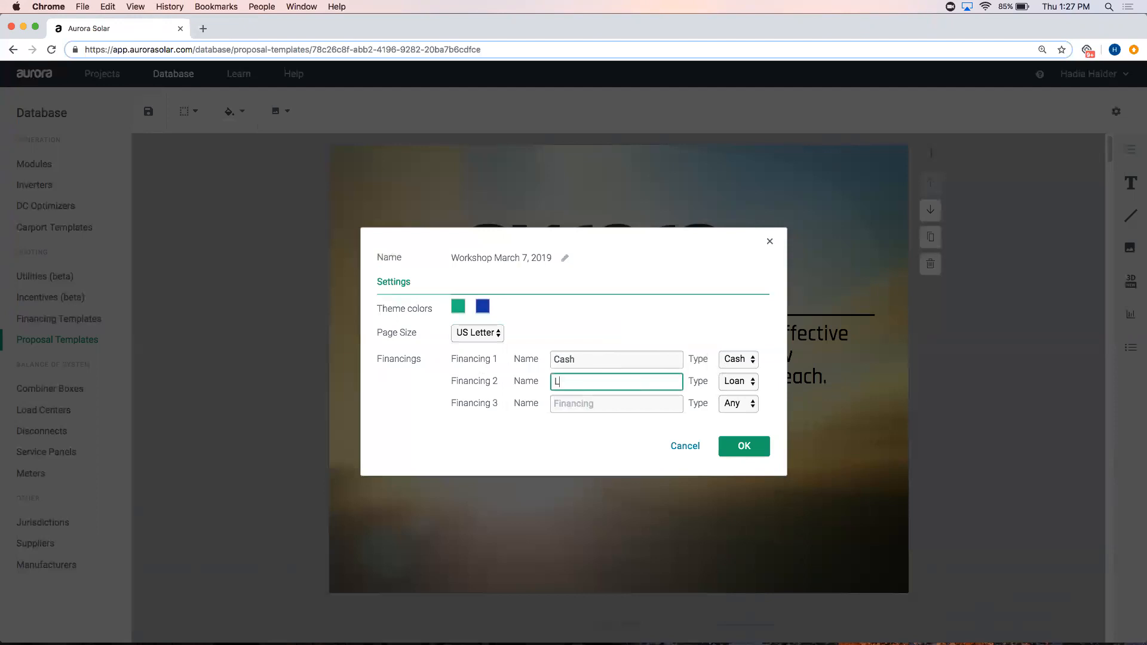
type("oan A (10 Year)")
key("Tab")
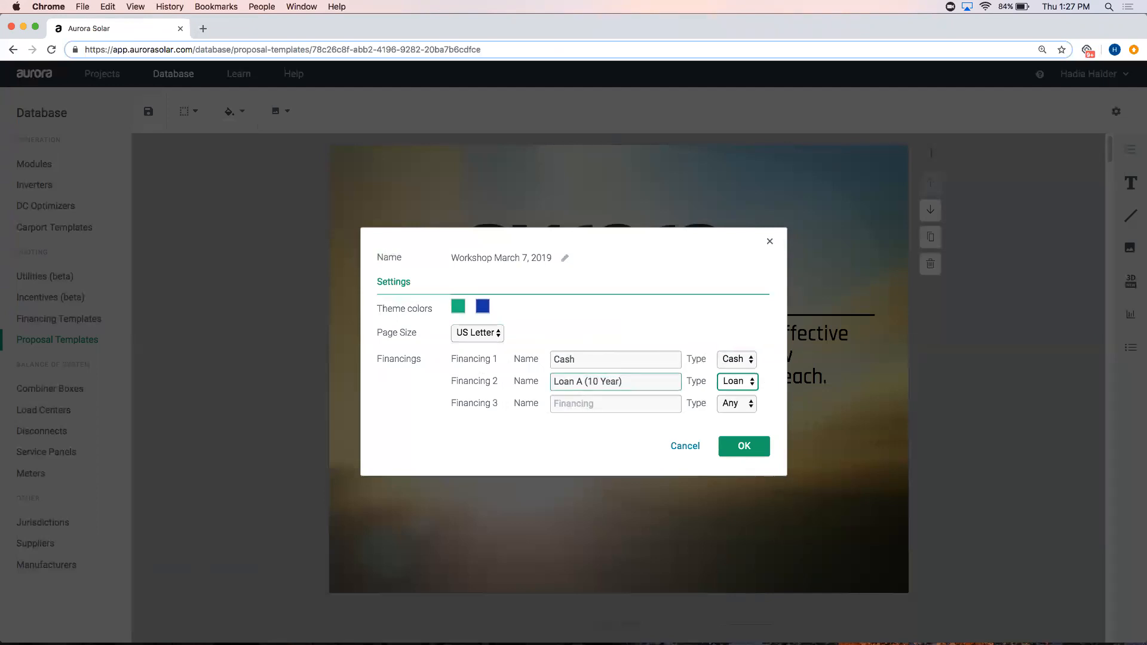
left_click(734, 376)
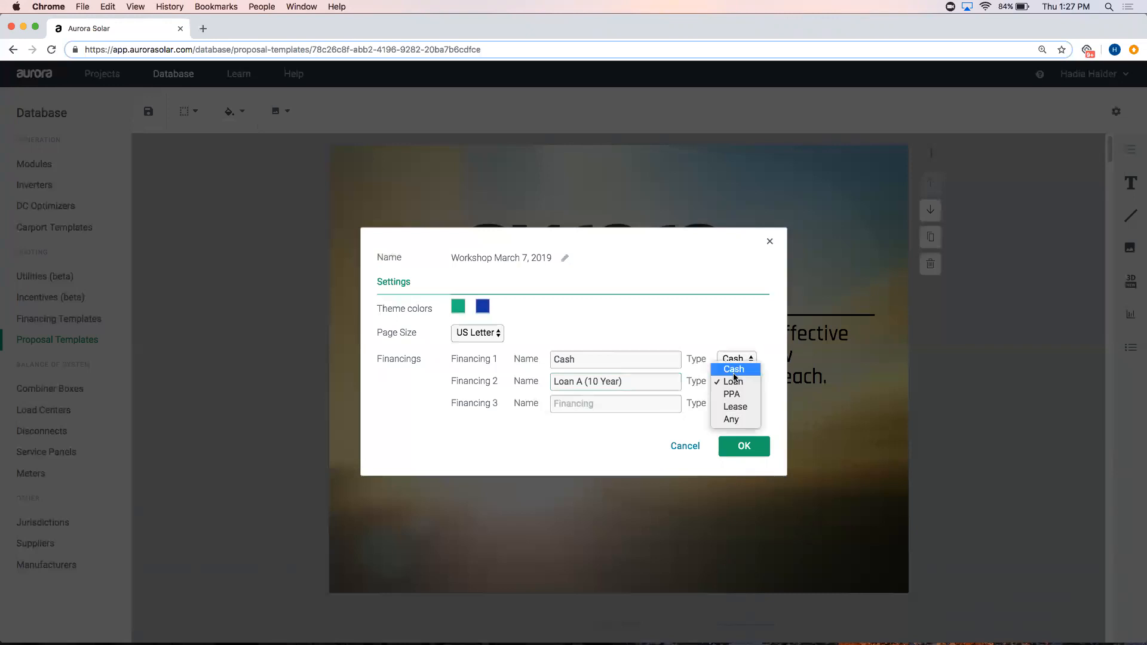
left_click(735, 382)
- Name Financing 3 "Loan B (20 Year)" and apply the template settings
left_click(666, 399)
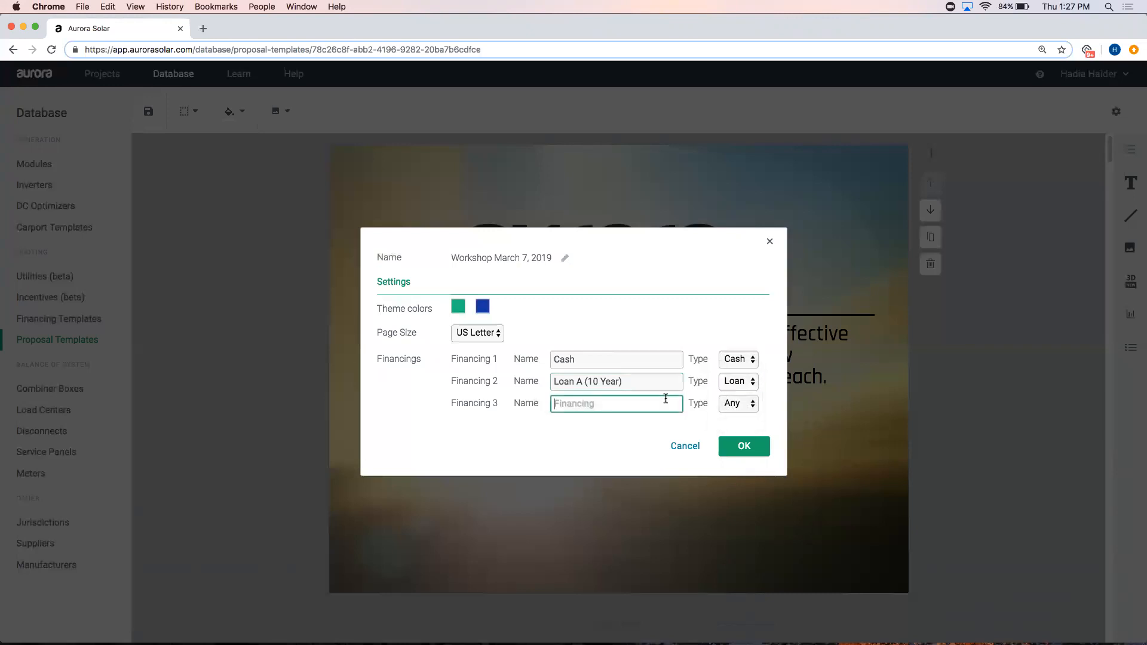
type("Laon")
key("BackSpace")
key("BackSpace")
type("oan B (20 Year)")
left_click(749, 450)
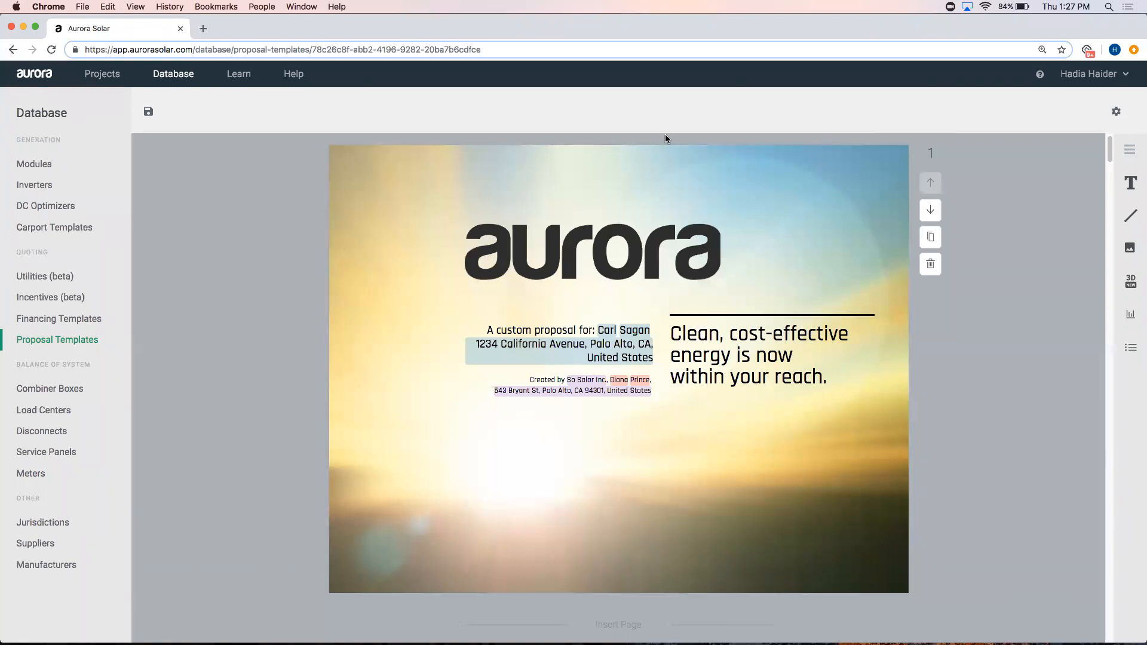
- Insert a blank page between the FAQ page and the "Next steps" page
scroll(1099, 151, "down", 1)
left_click_drag(1111, 159, 1111, 584)
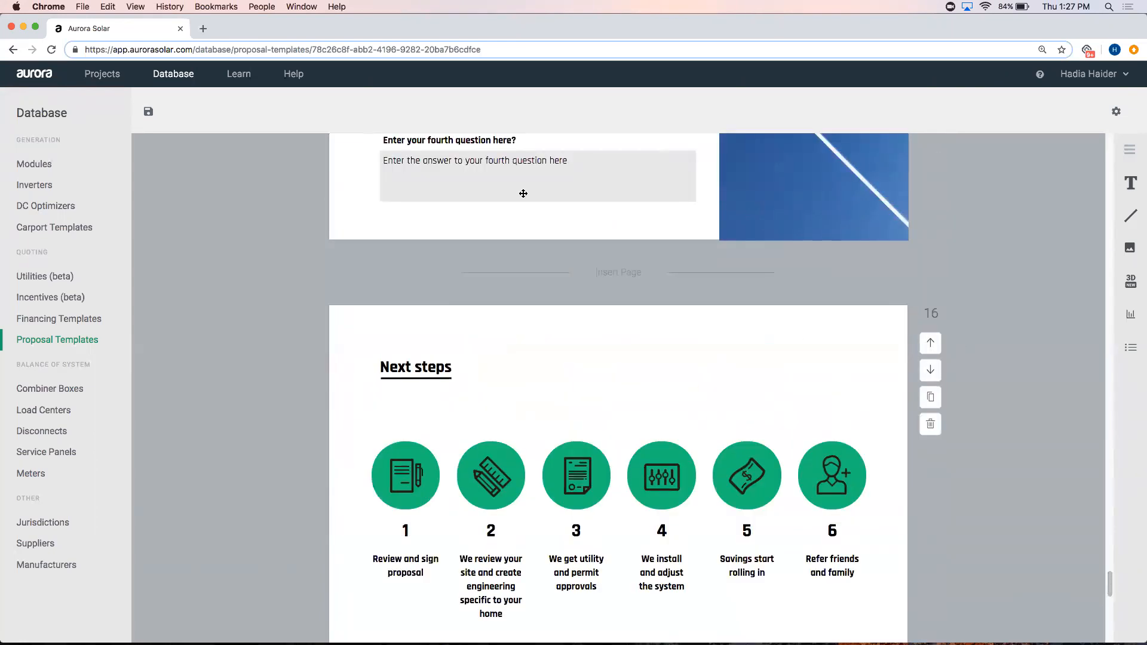
left_click(606, 275)
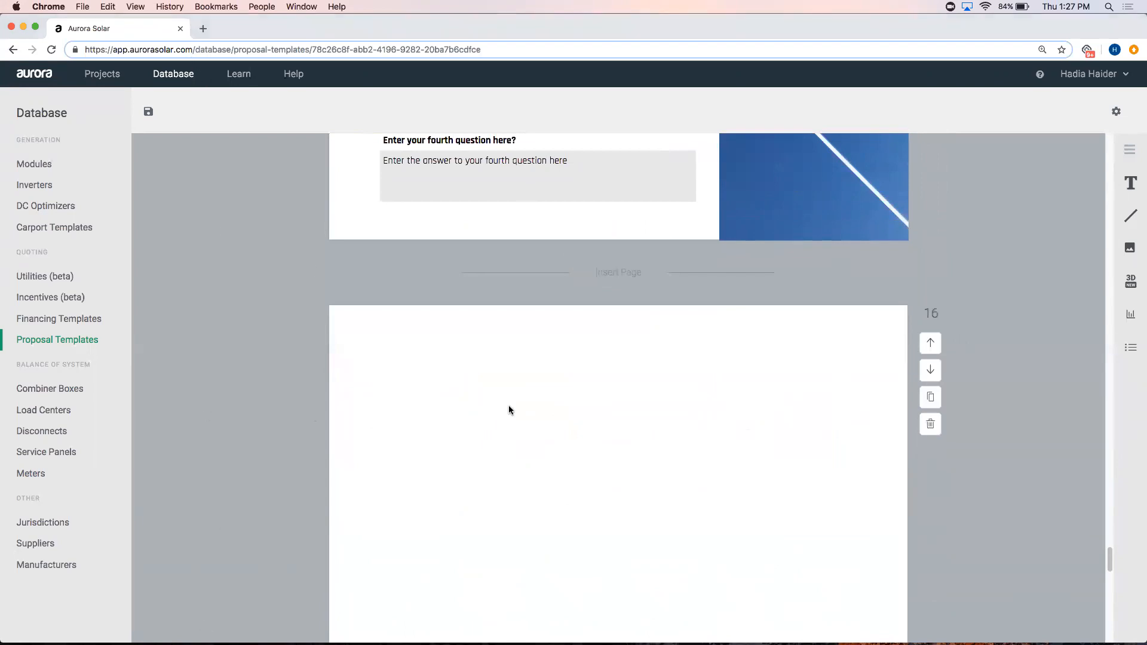
scroll(350, 384, "down", 1)
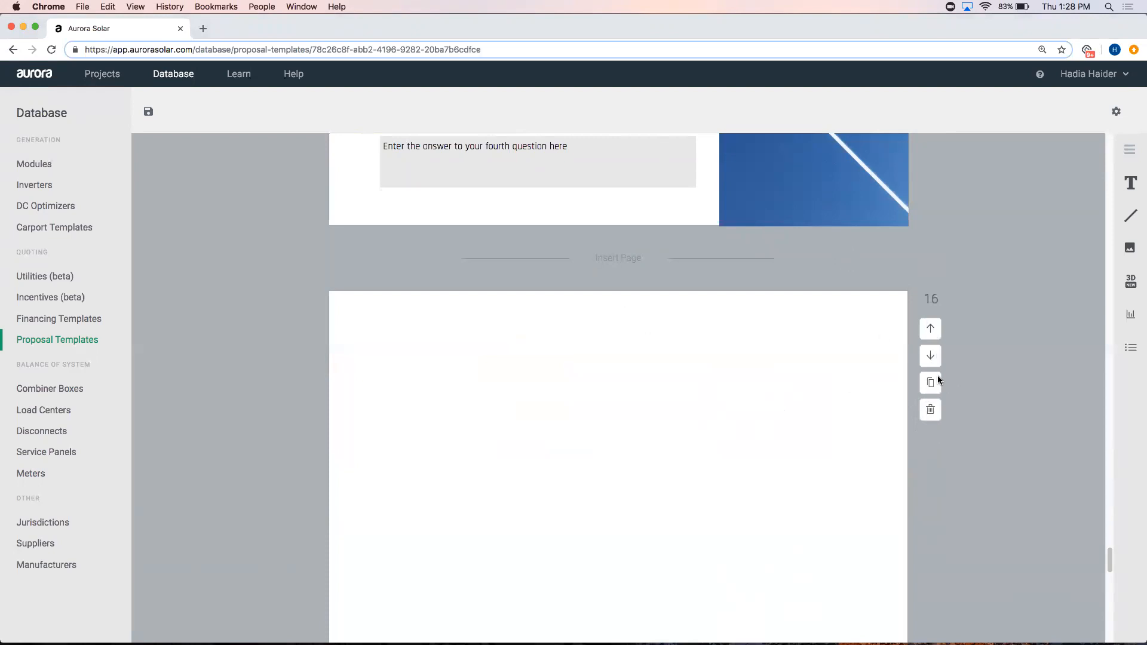
scroll(461, 347, "up", 3)
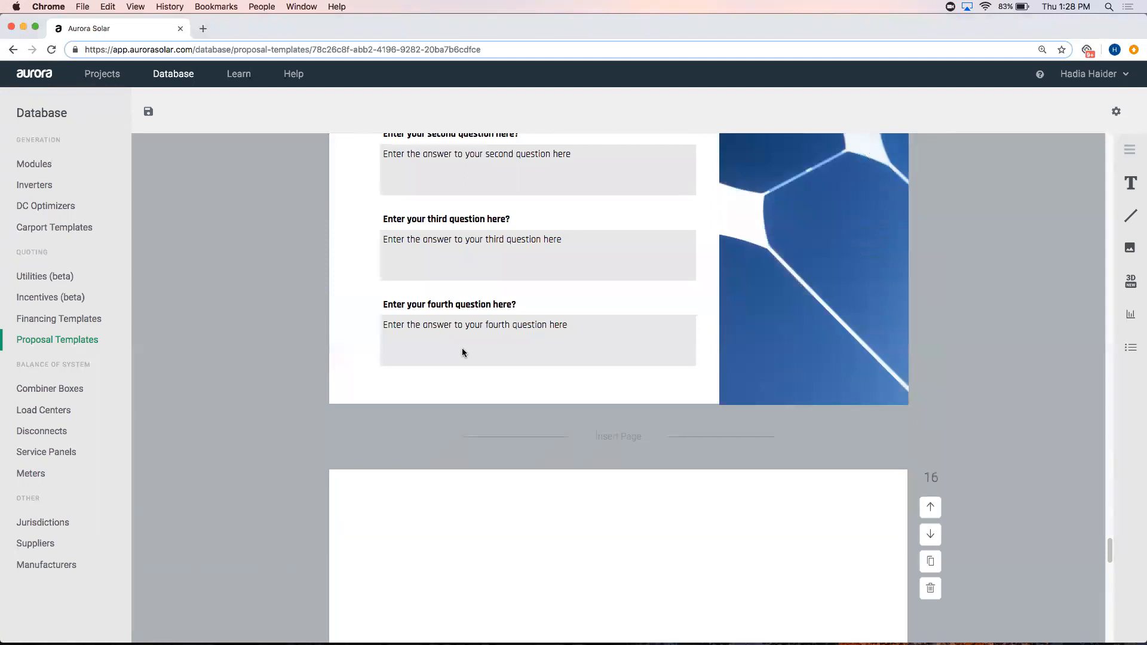
scroll(464, 352, "down", 5)
scroll(463, 356, "down", 1)
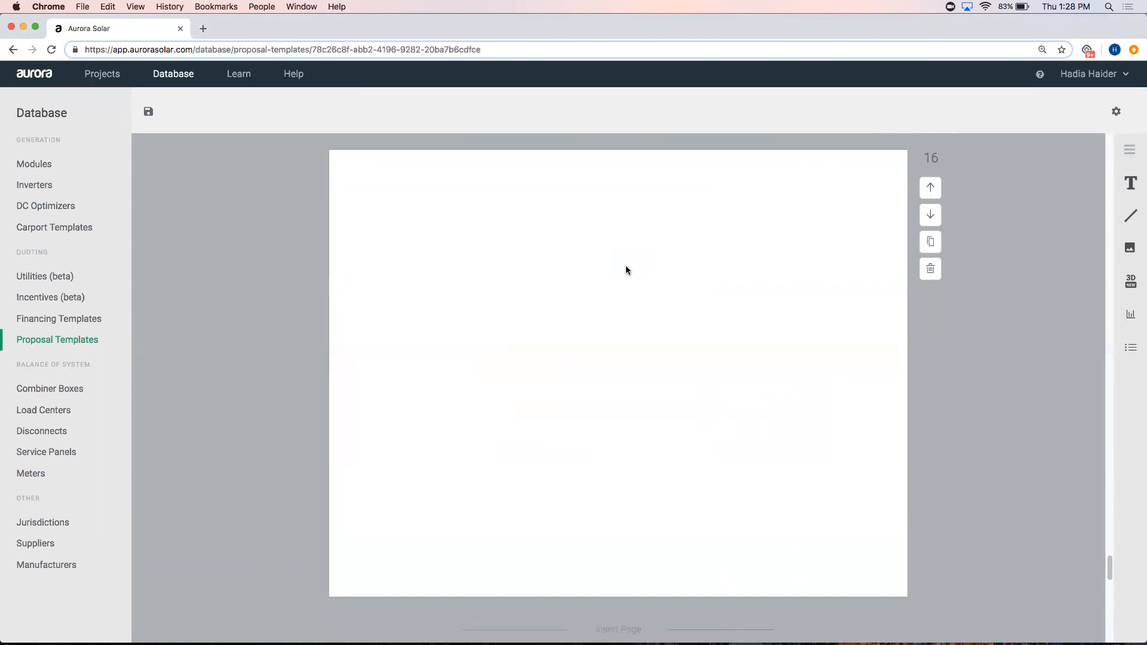
- Show the alignment grid on the blank page 16, toggling it off and on again
right_click(627, 270)
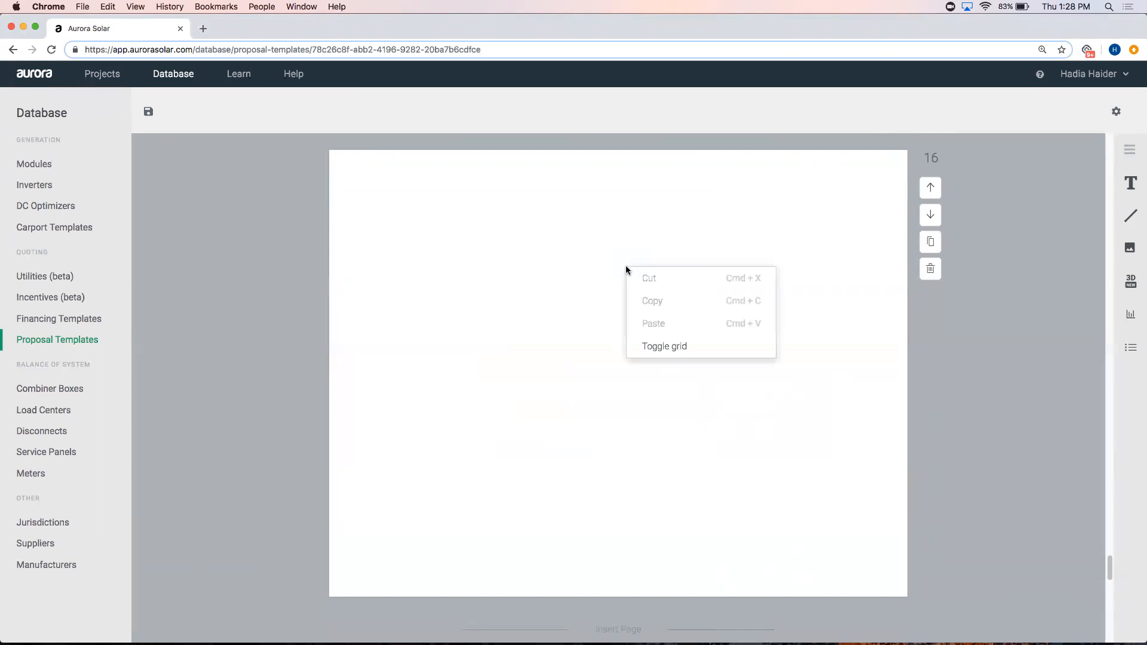
left_click(675, 348)
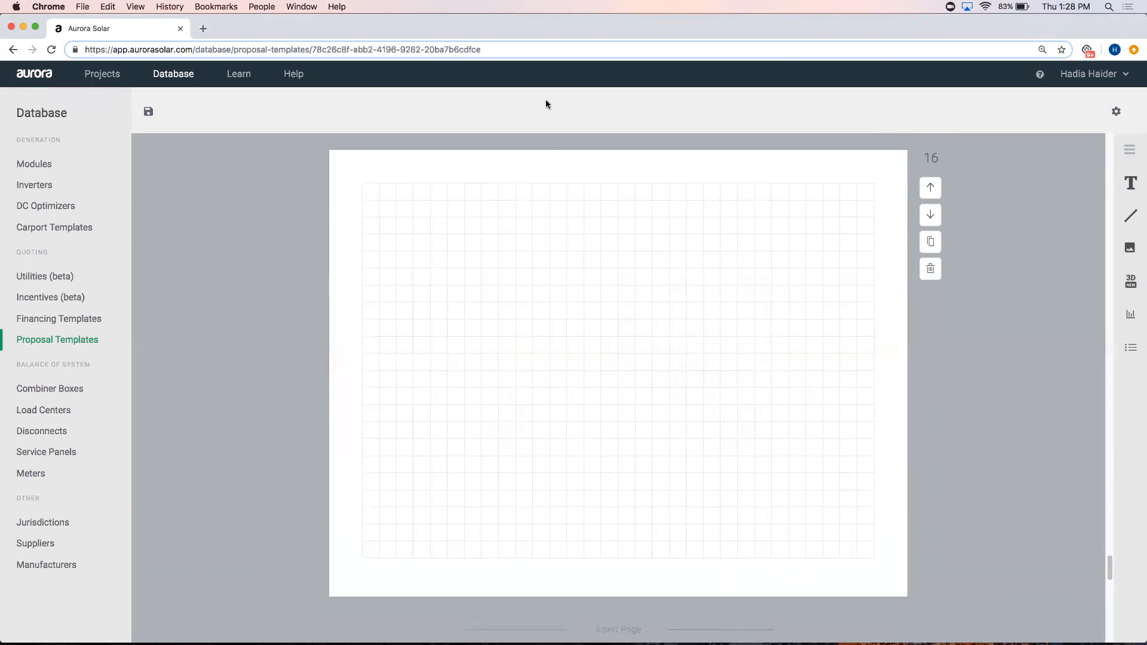
right_click(515, 203)
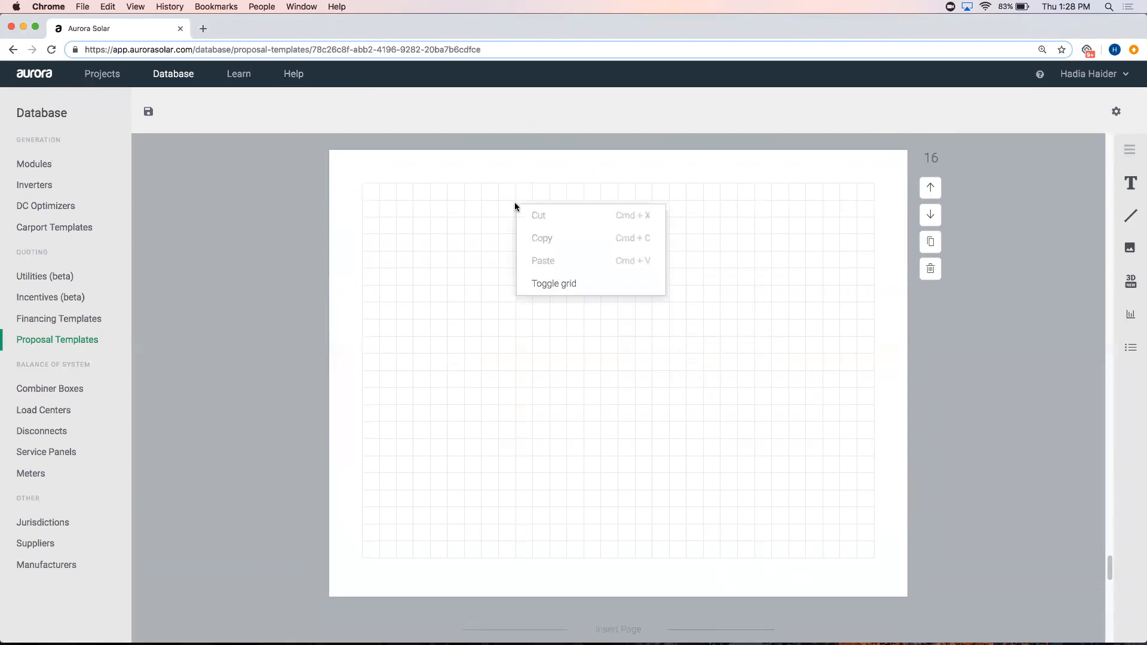
left_click(552, 290)
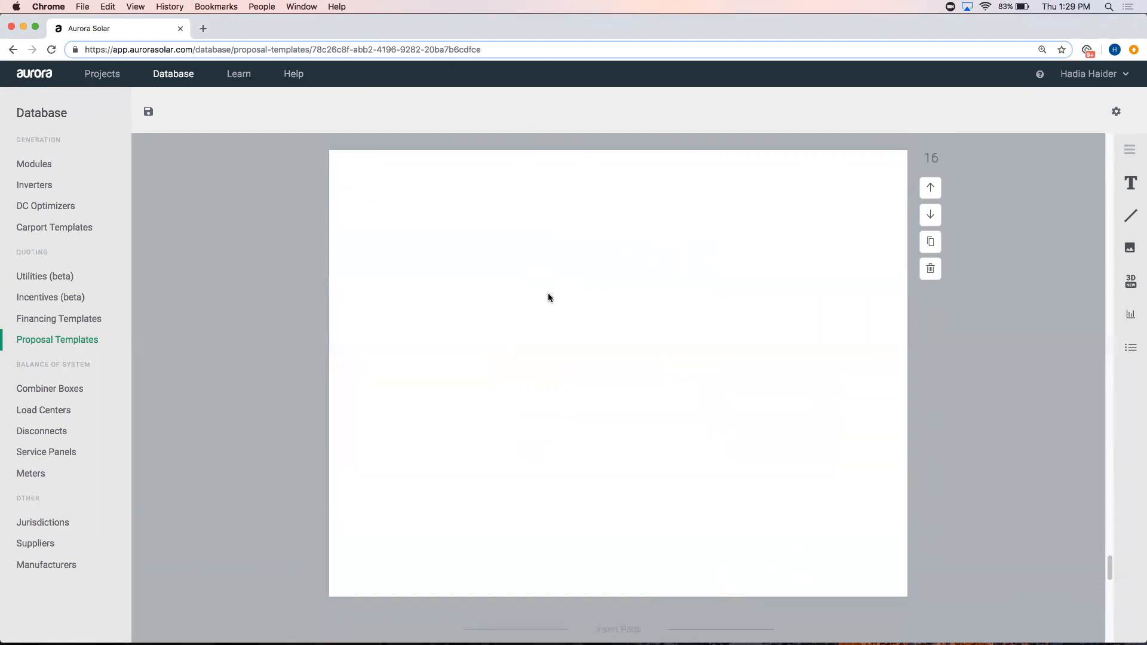
right_click(476, 212)
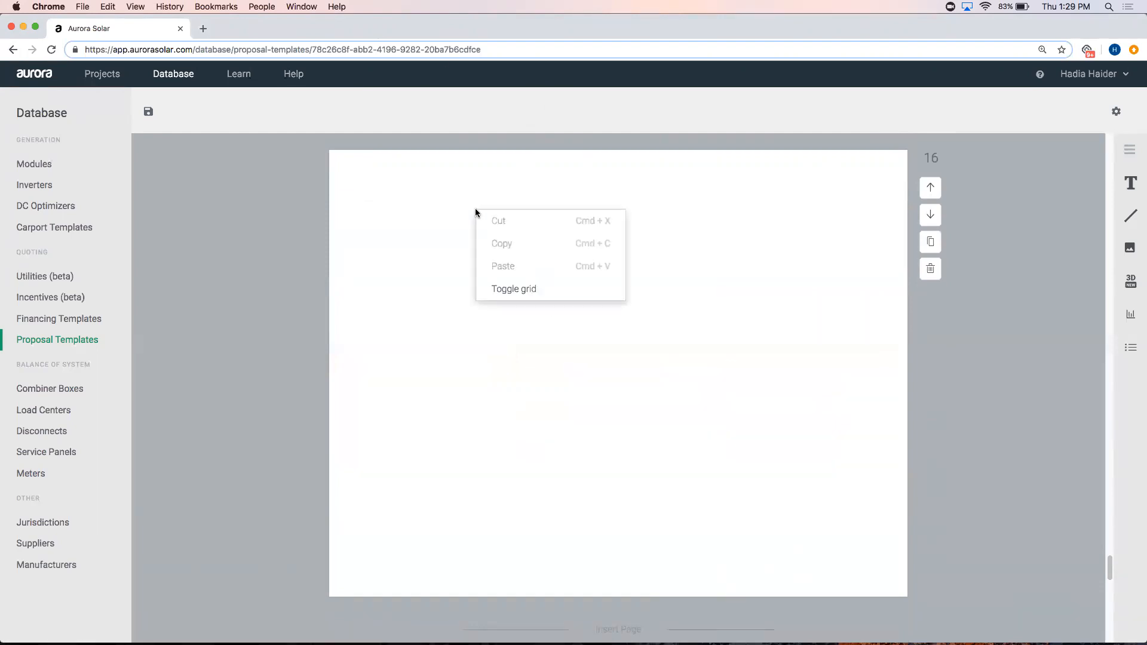
left_click(511, 293)
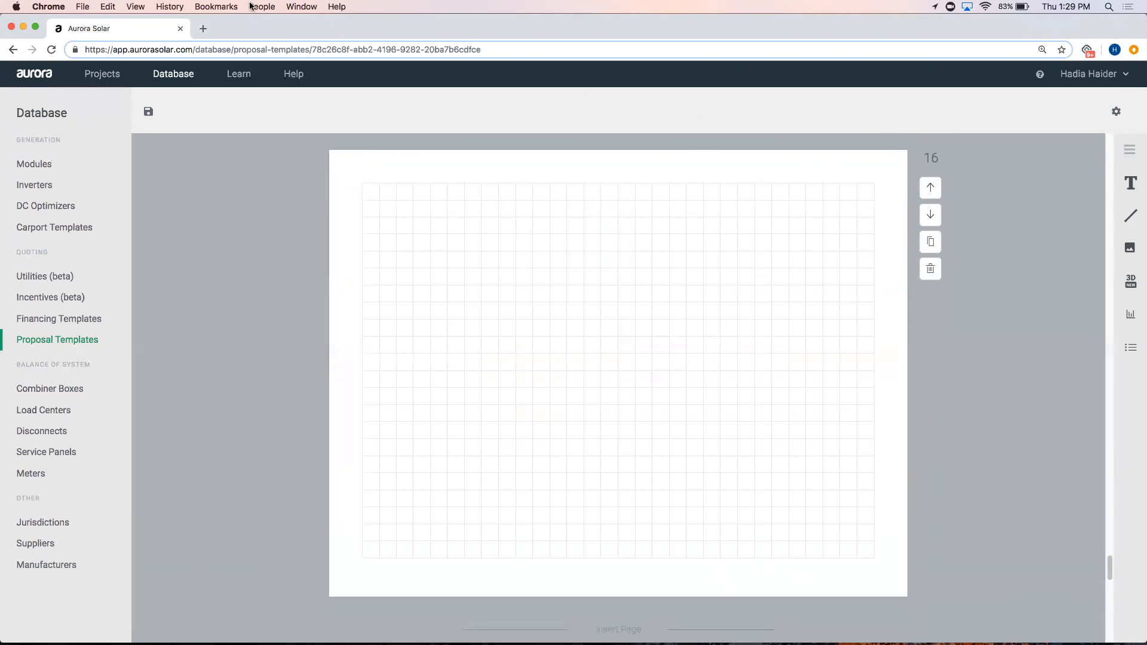
- Add a wide, empty textbox centered along the top of the grid on the blank page
left_click(1130, 150)
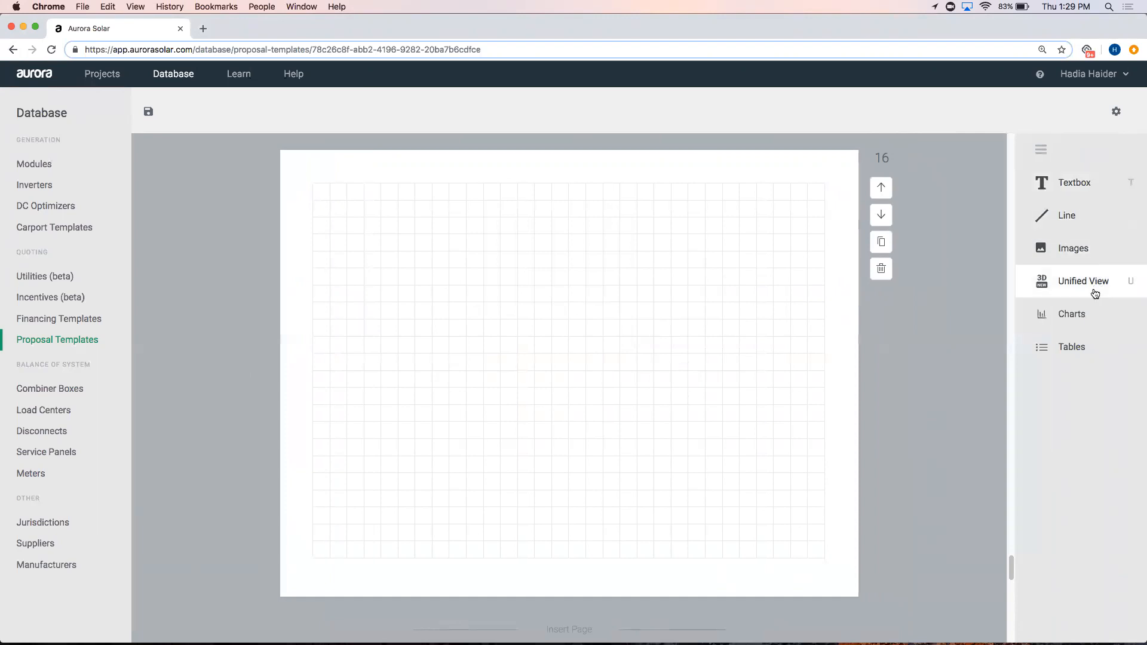
left_click(1090, 310)
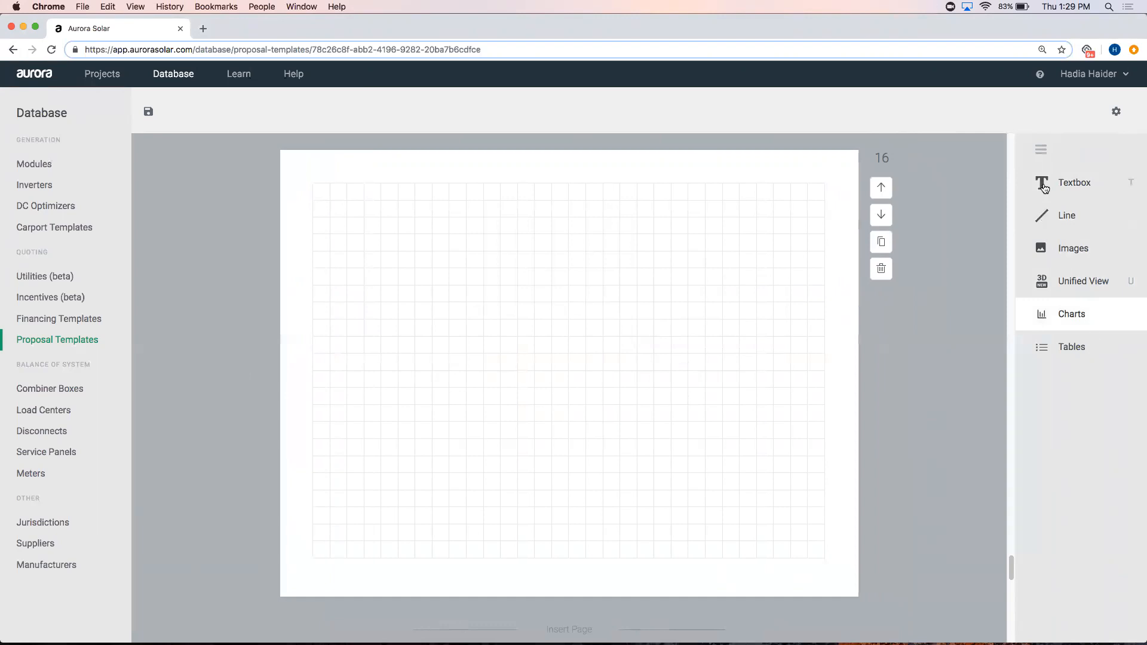
left_click(1091, 191)
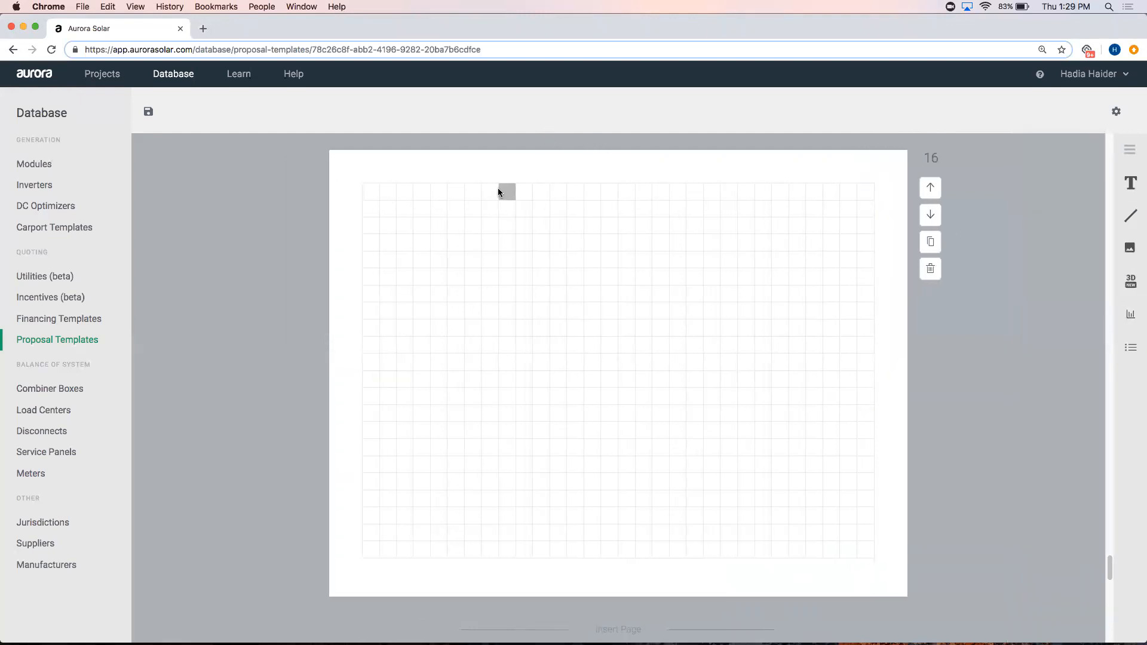
left_click_drag(489, 189, 753, 225)
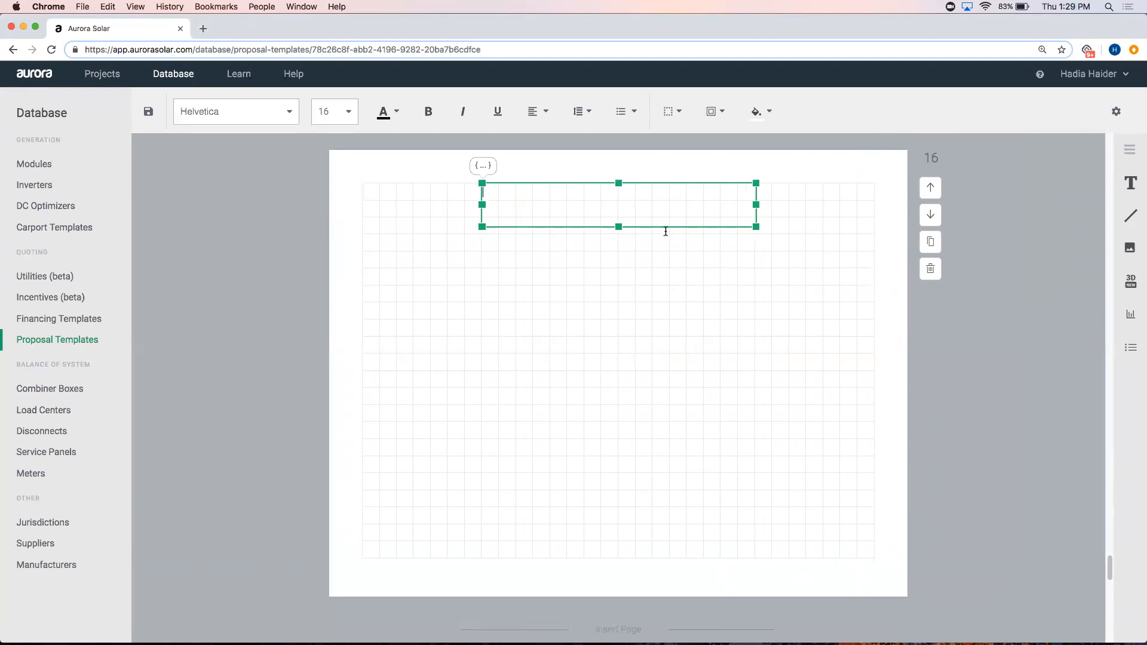
- Move the empty textbox up one grid row on page 16 and enter the heading "Final Overview" in it
left_click(660, 170)
left_click(653, 187)
left_click(637, 160)
left_click(623, 198)
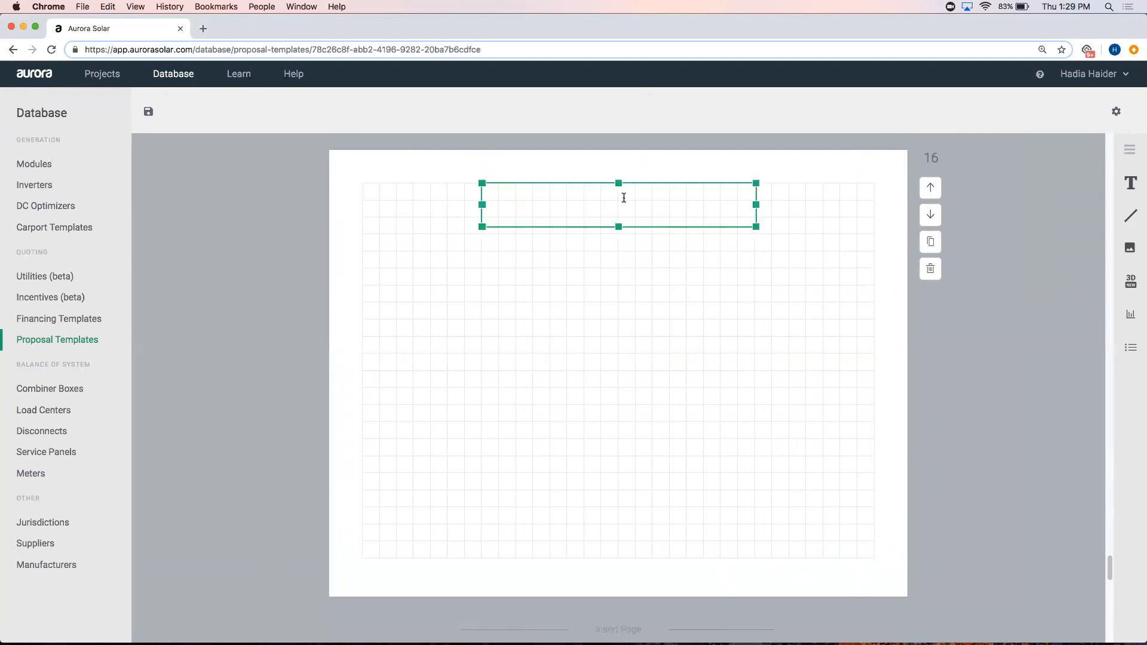
left_click_drag(603, 182, 600, 159)
mouse_move(600, 161)
left_mouse_down()
mouse_move(590, 170)
mouse_move(600, 169)
left_mouse_up()
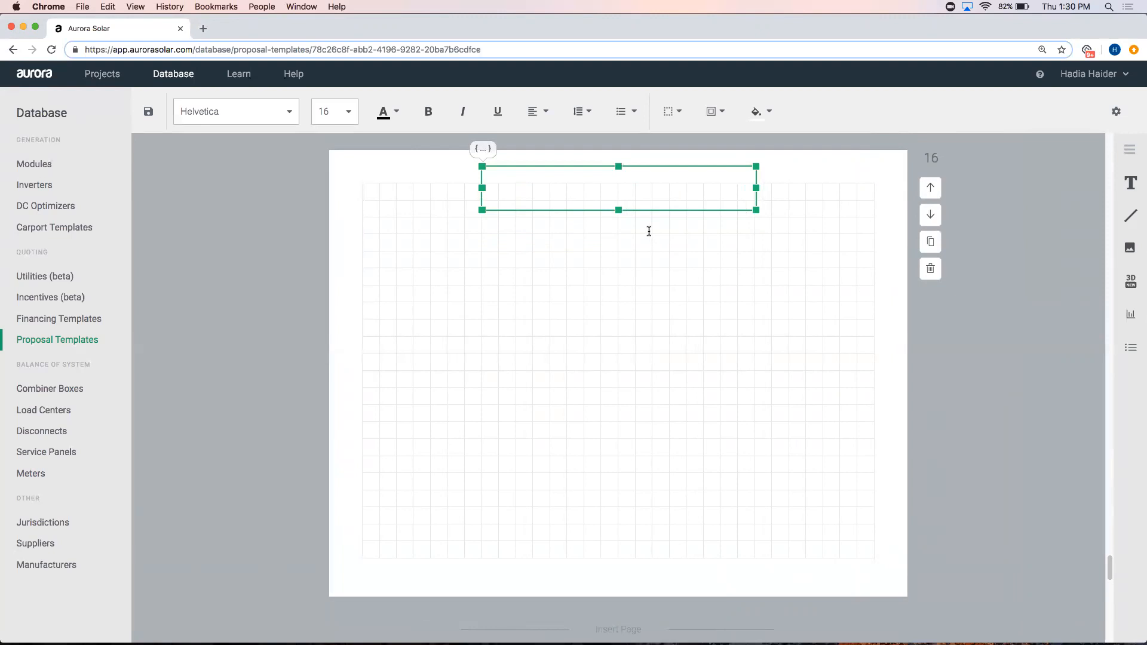
type("Final ")
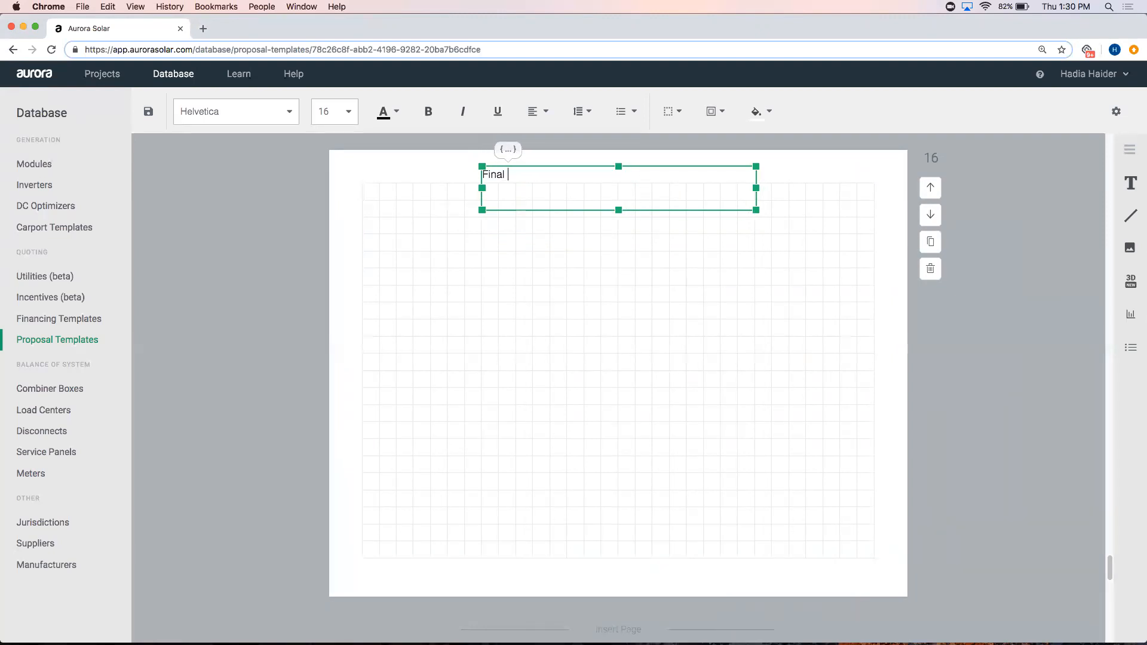
type("Overview")
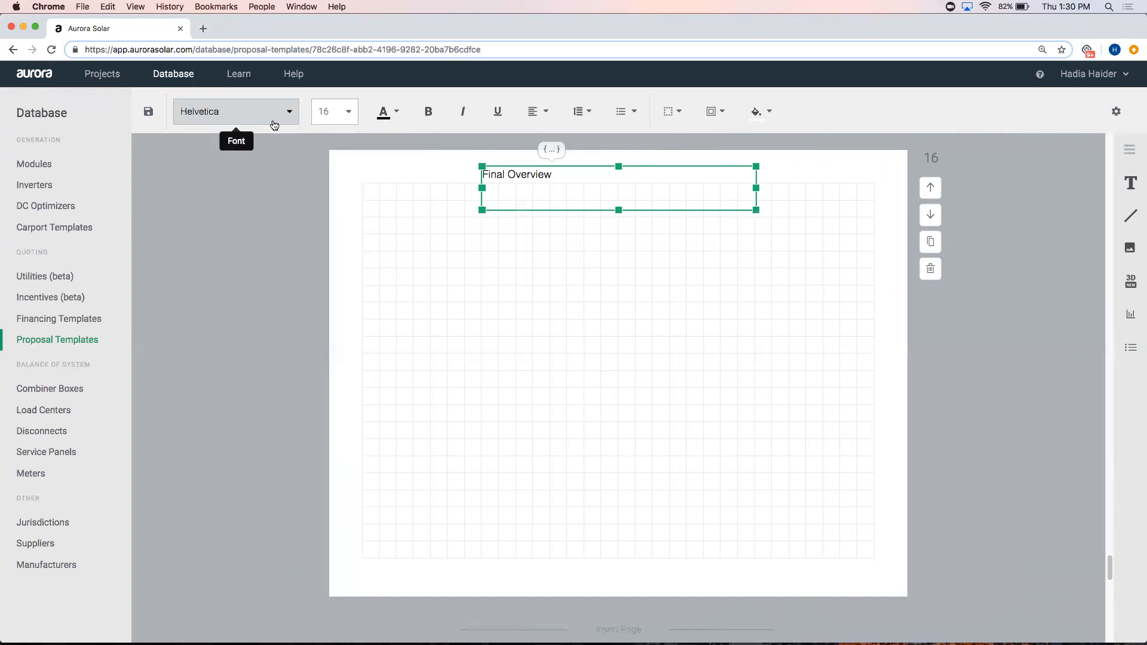
- Set the "Final Overview" textbox to the Conto Regular font at size 24
left_click(547, 255)
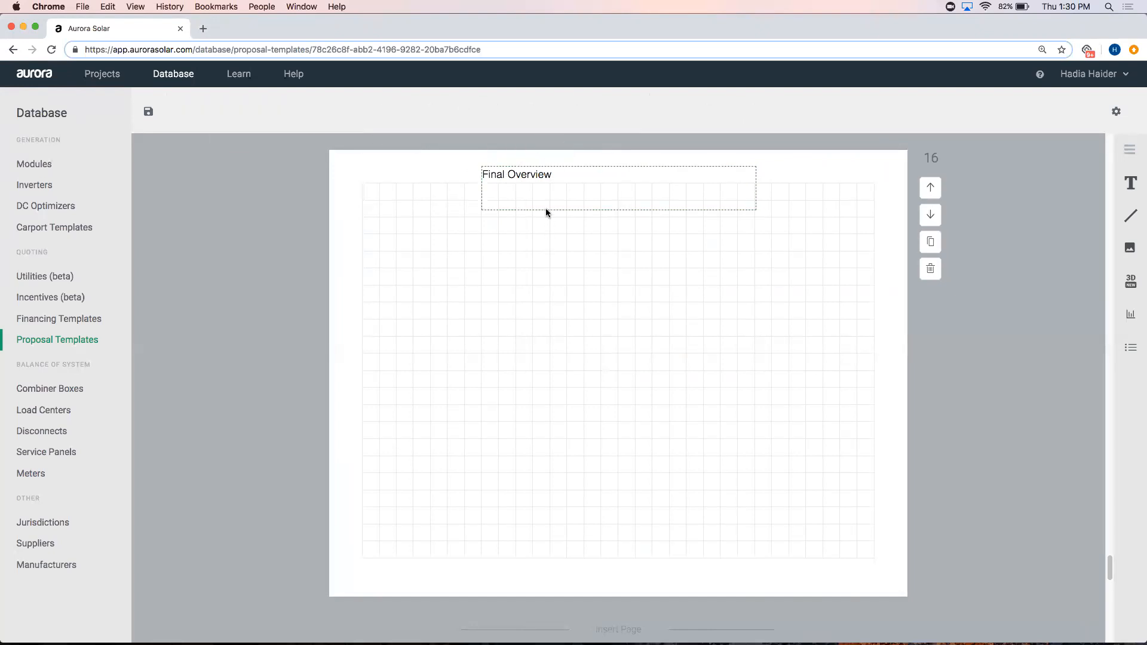
left_click(550, 194)
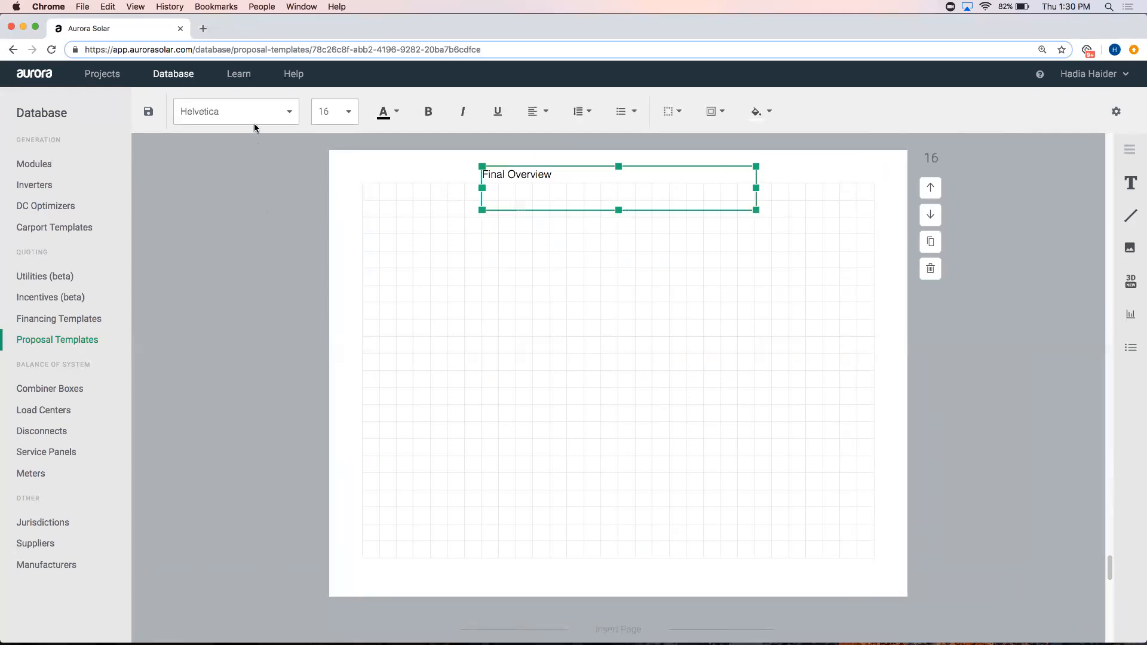
left_click(289, 116)
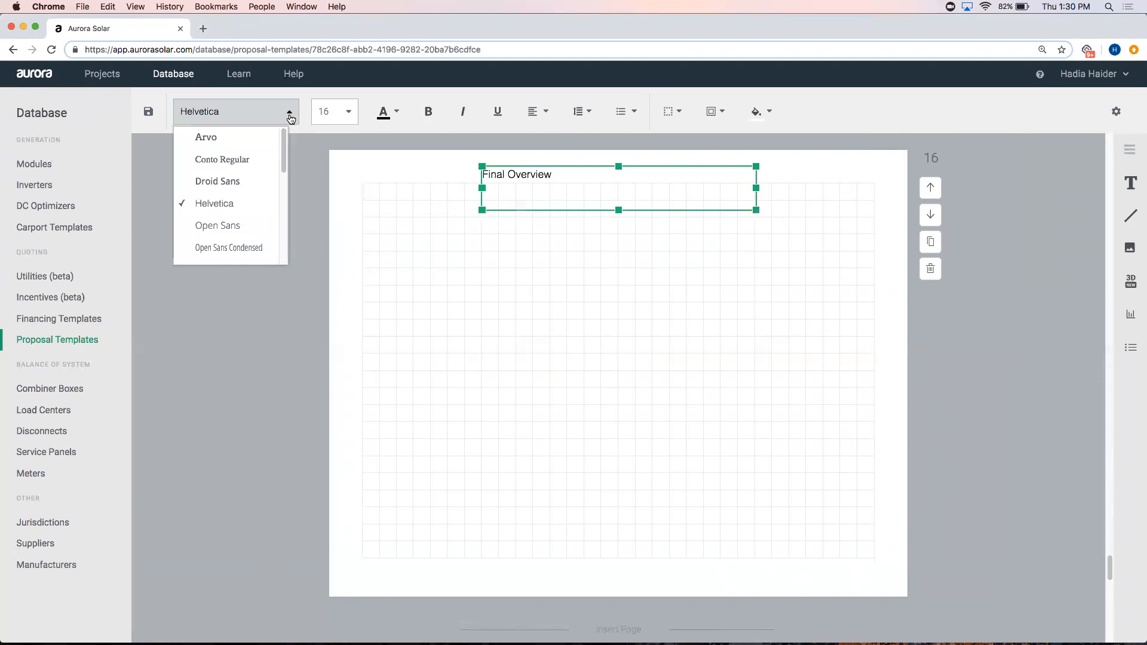
left_click(239, 160)
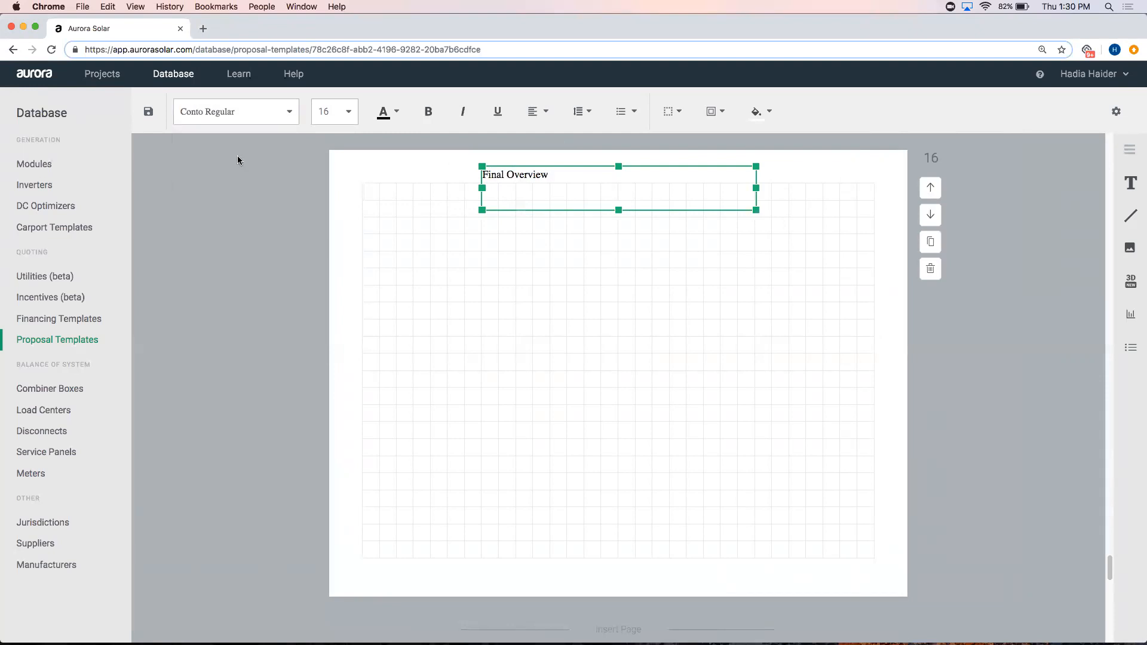
left_click(334, 119)
scroll(335, 232, "down", 2)
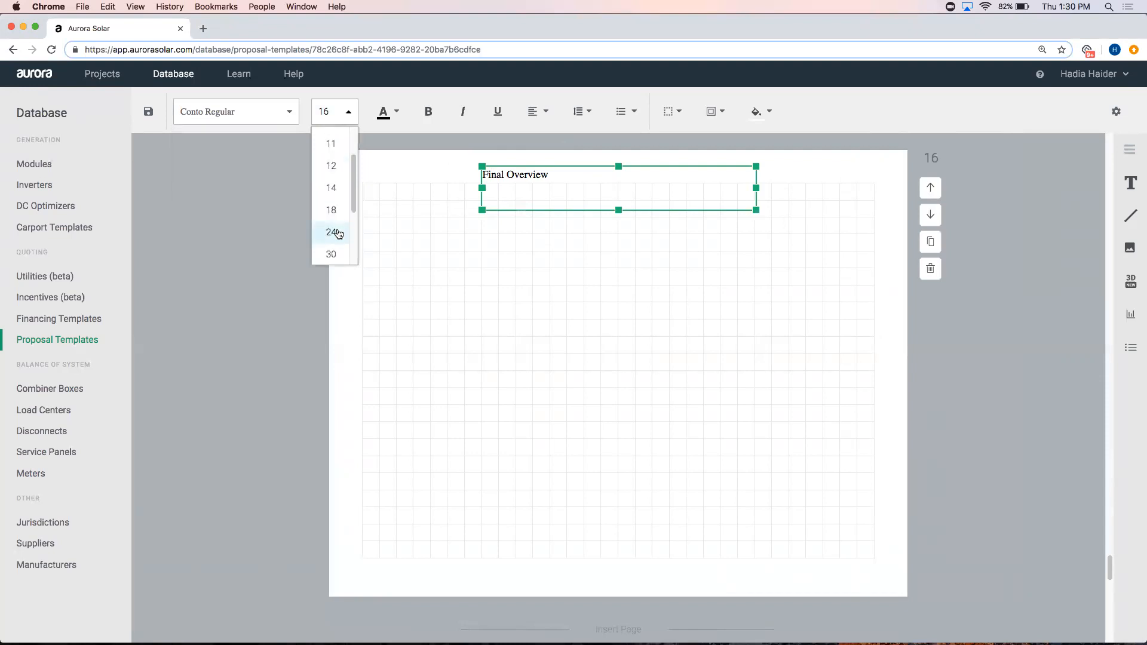
left_click(334, 232)
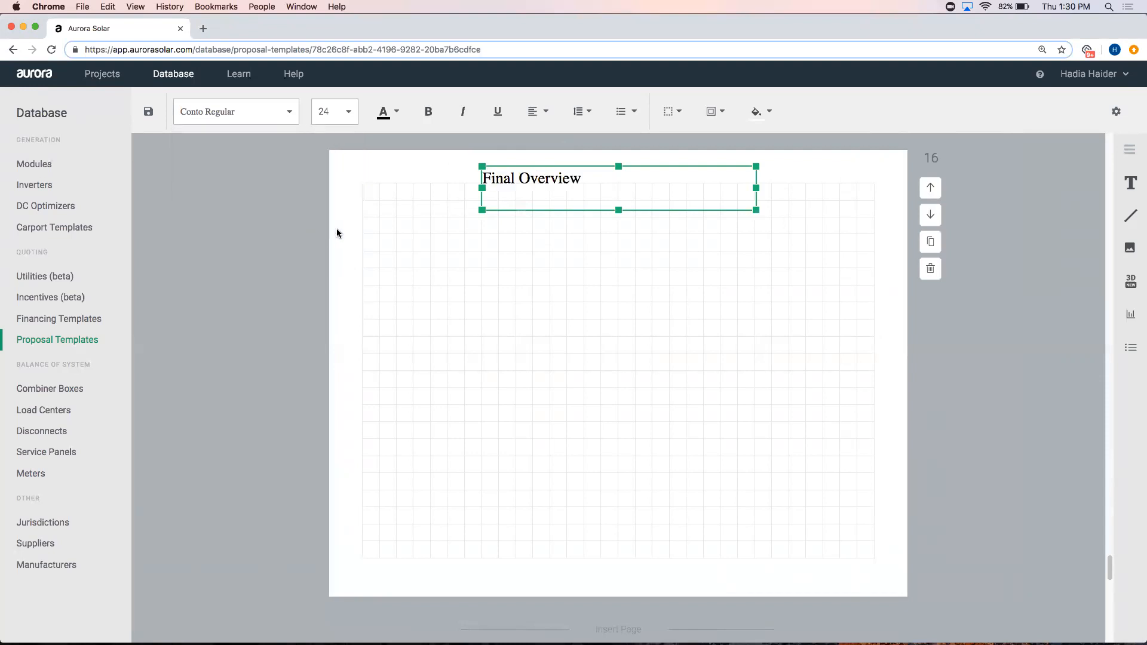
- Make the "Final Overview" text bold and look over its underline, alignment and list options
left_click(399, 115)
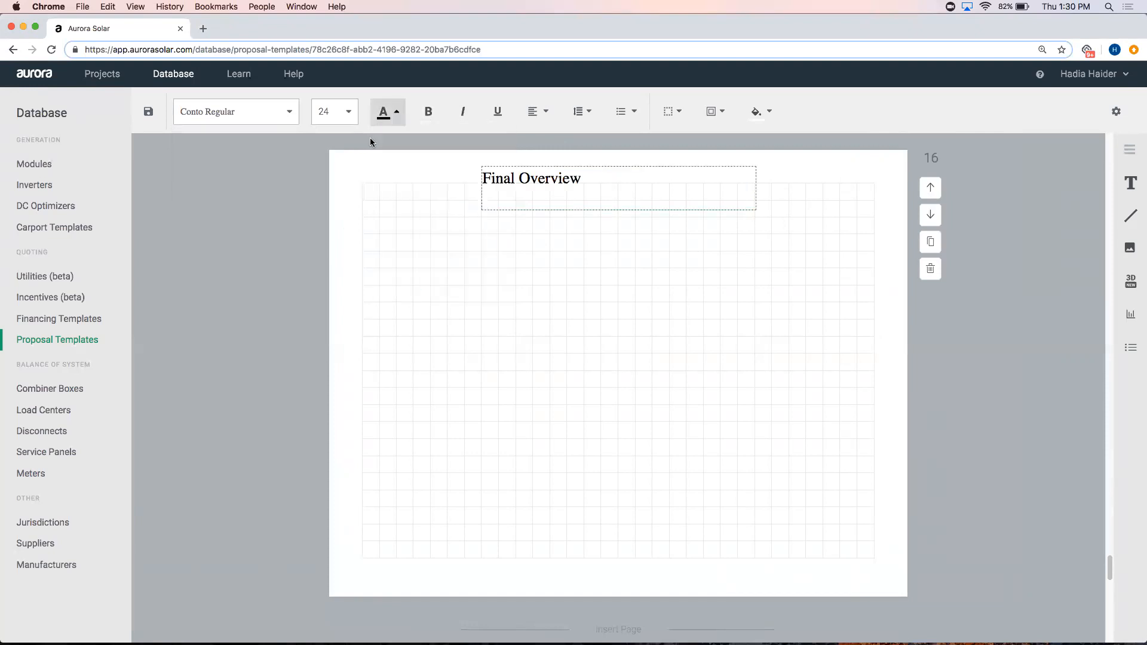
left_click(520, 178)
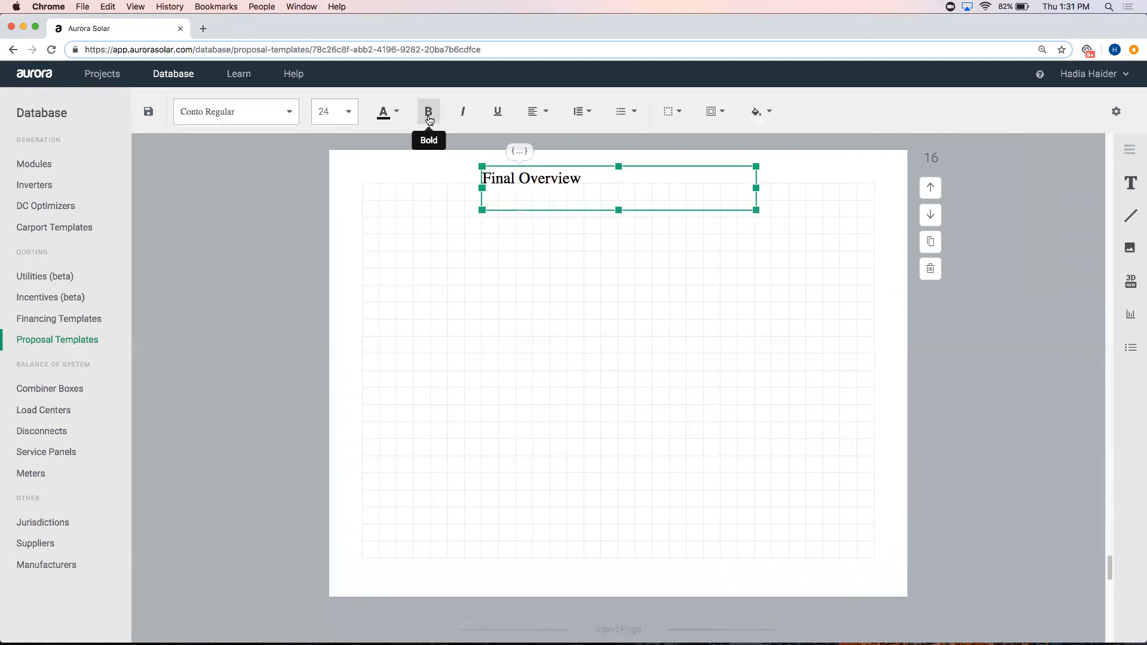
triple_click(555, 180)
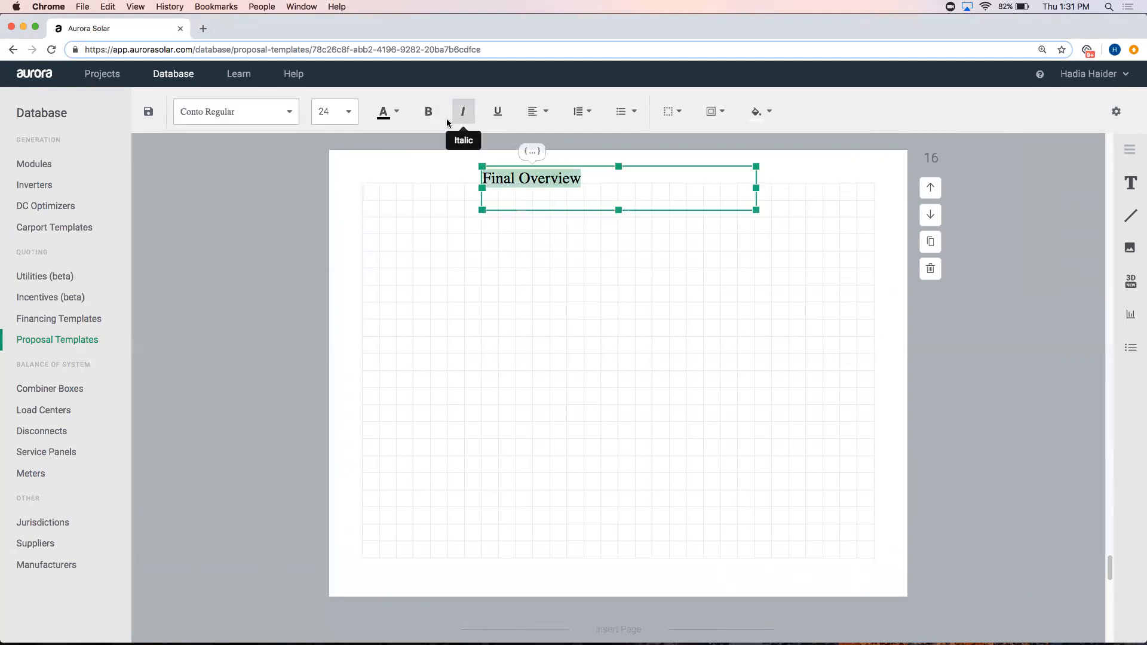
left_click(429, 112)
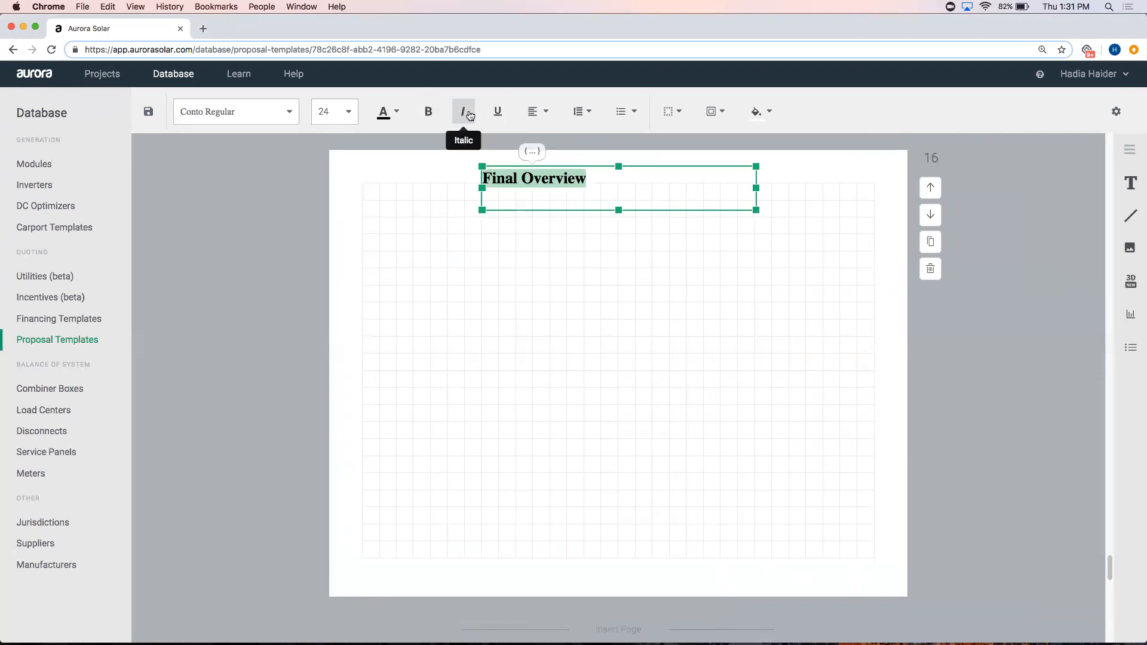
left_click(505, 119)
left_click(505, 120)
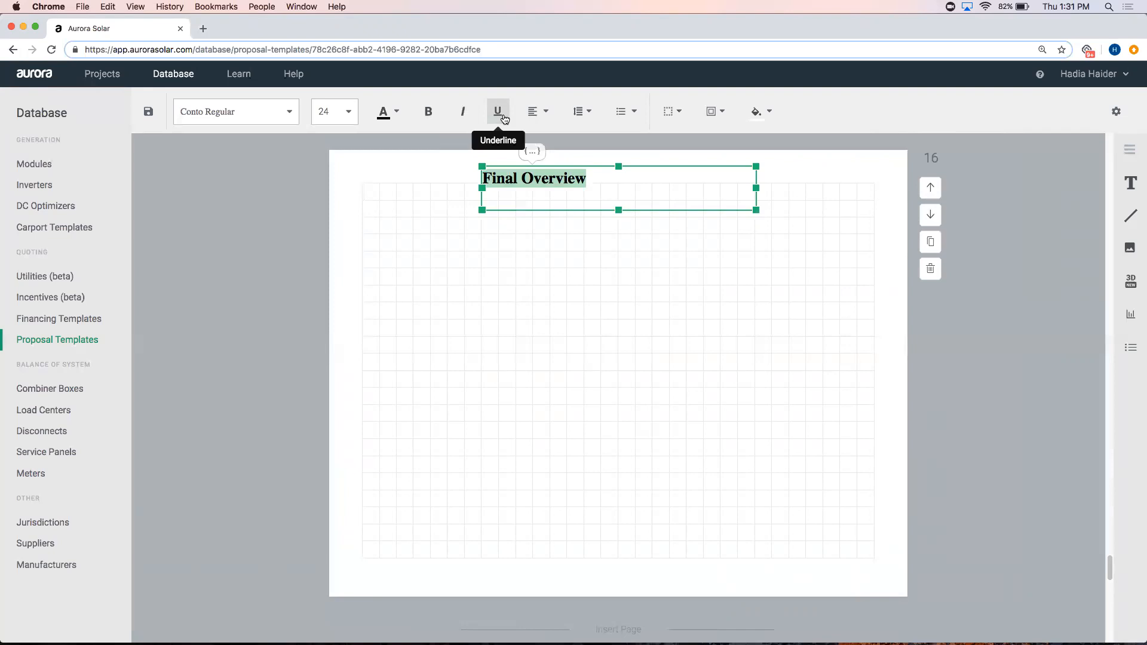
left_click(548, 120)
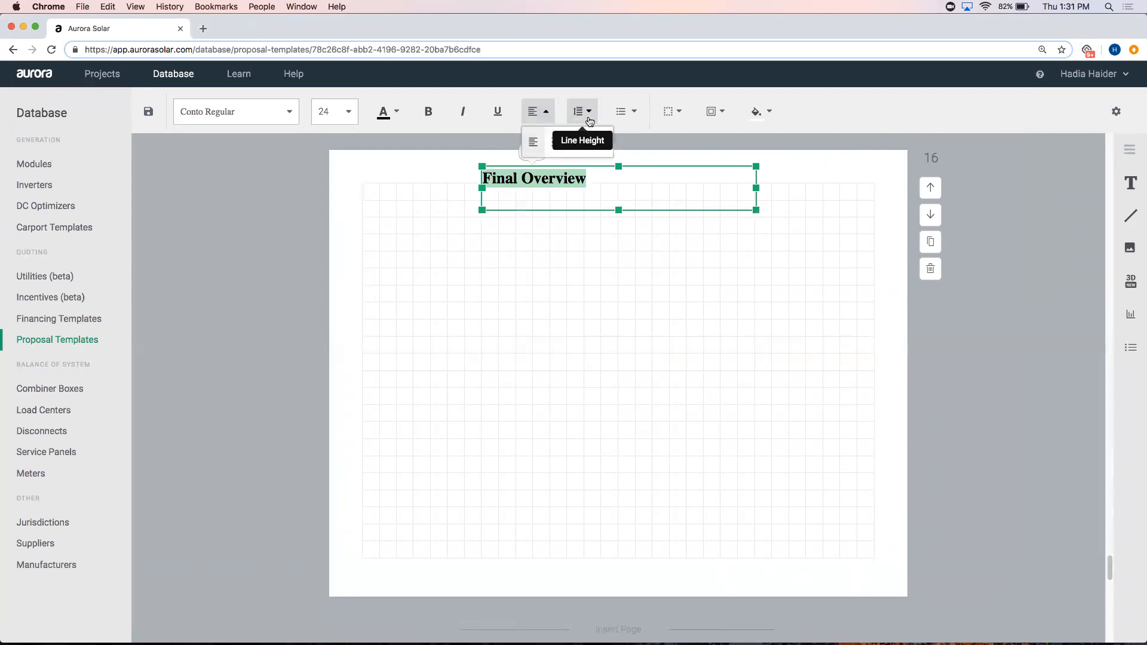
left_click(626, 112)
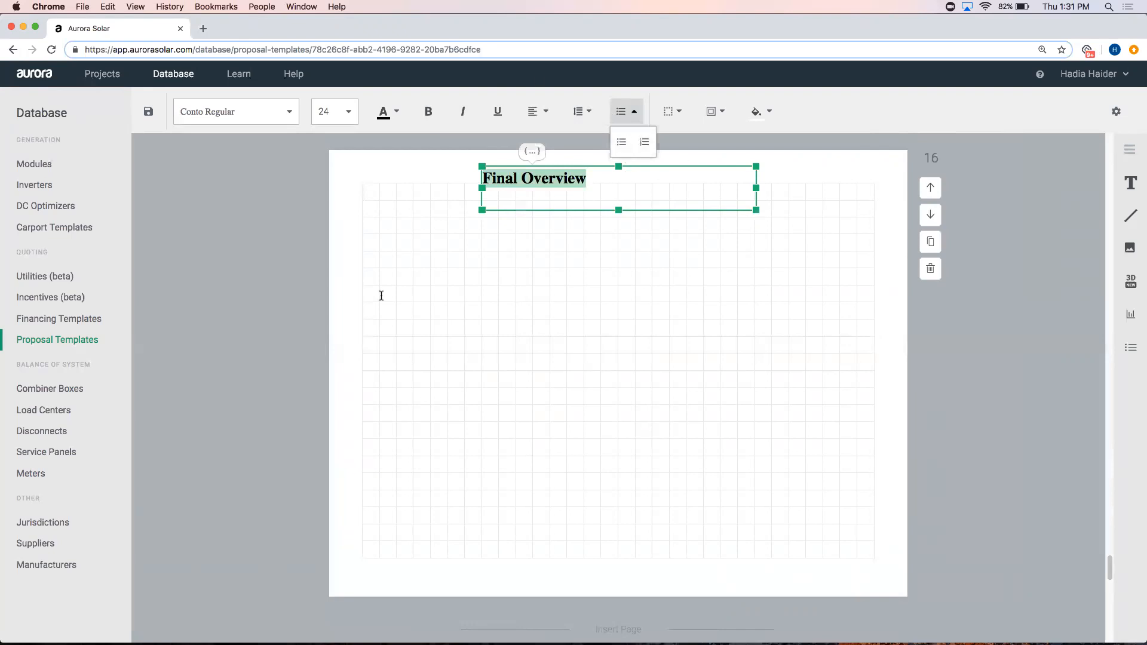
- Give the heading textbox a border 2 px wide with a 5 px radius, and view its padding and fill color settings
left_click(673, 112)
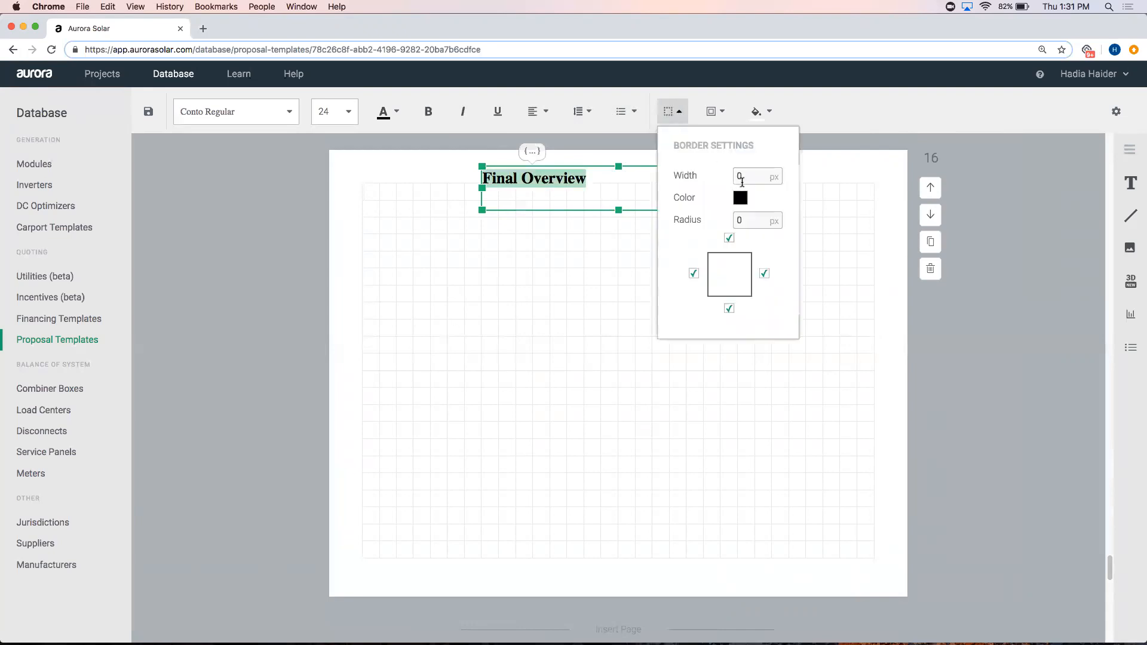
left_click(742, 177)
double_click(738, 176)
type("2")
key("Tab")
type("5")
key("Tab")
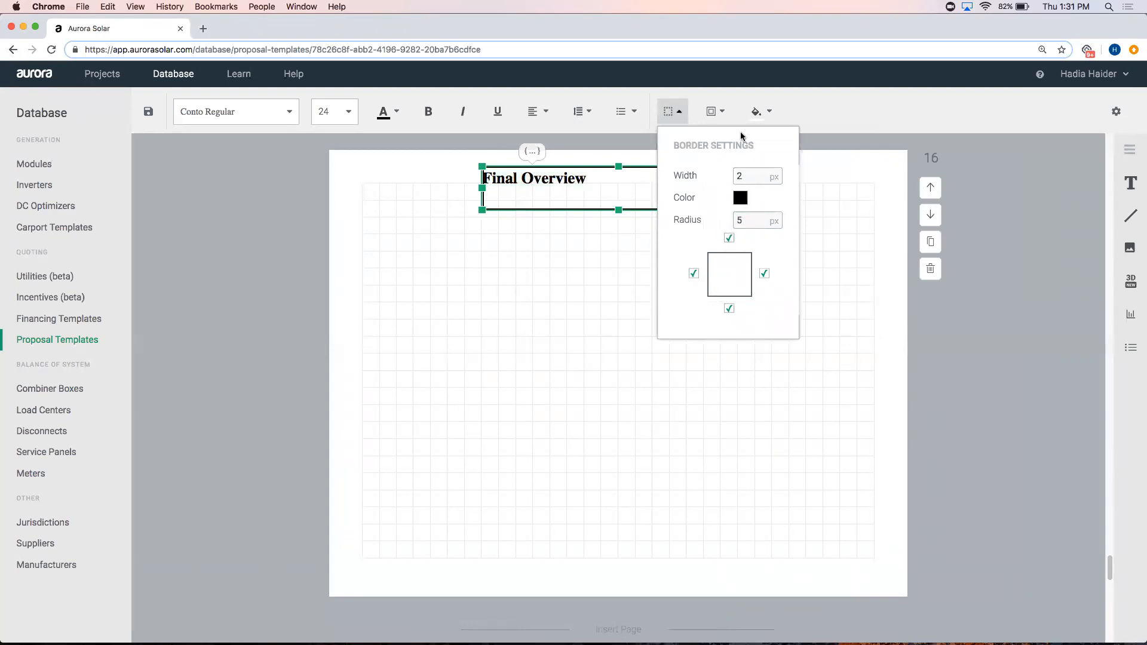
left_click(724, 123)
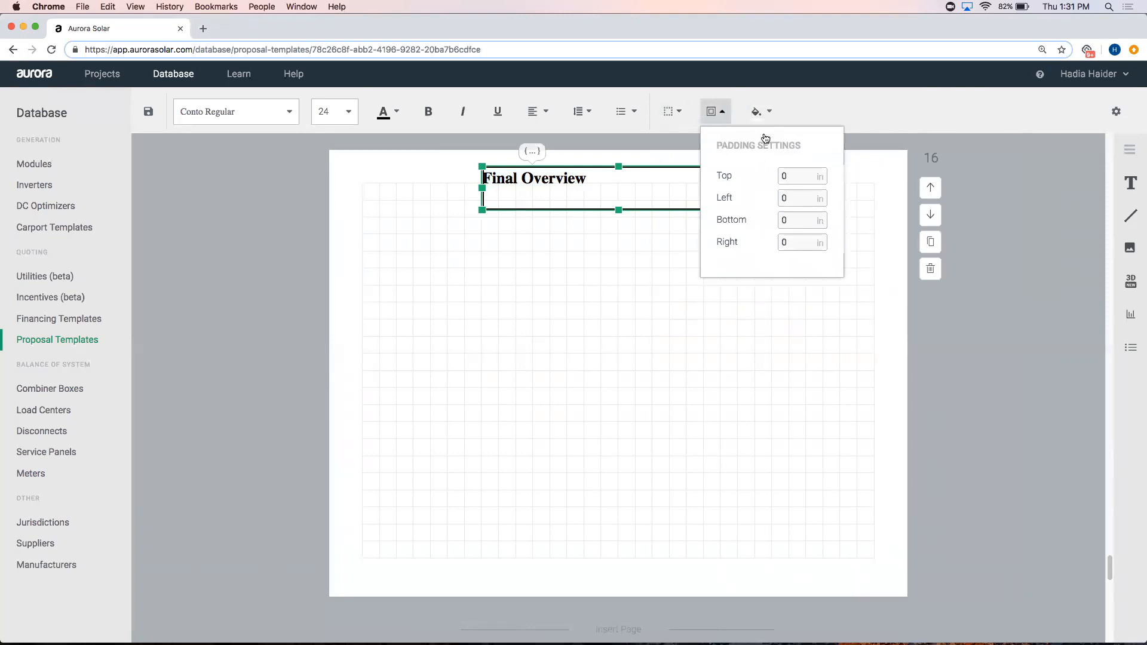
left_click(763, 114)
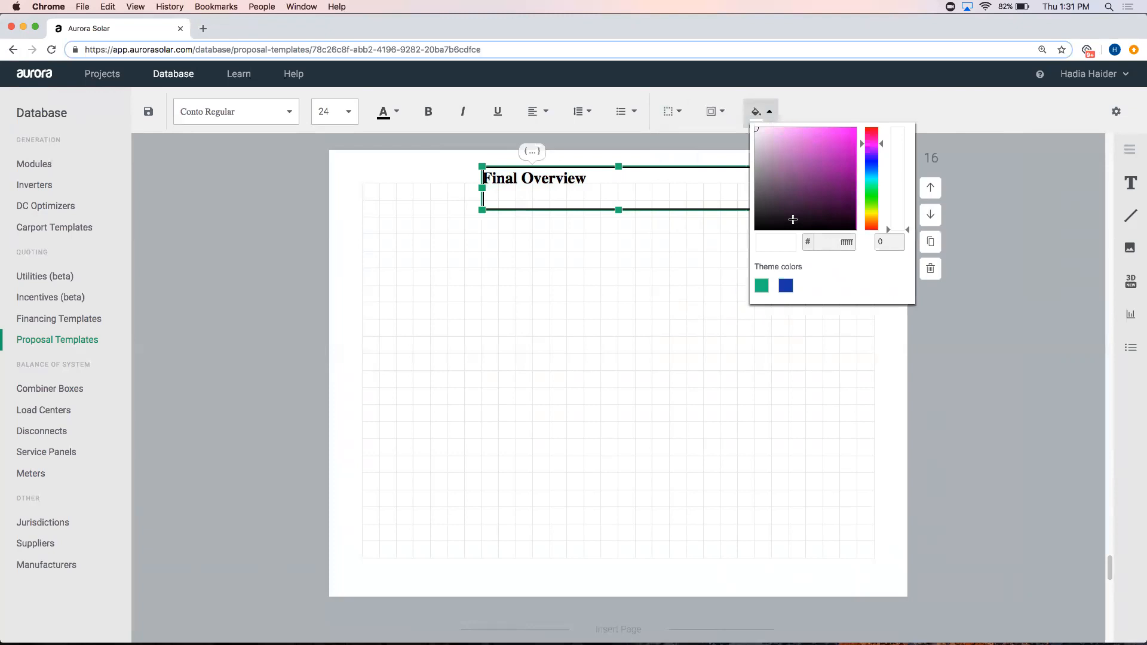
- Center the "Final Overview" text in its box and set its line height to 2
left_click(507, 192)
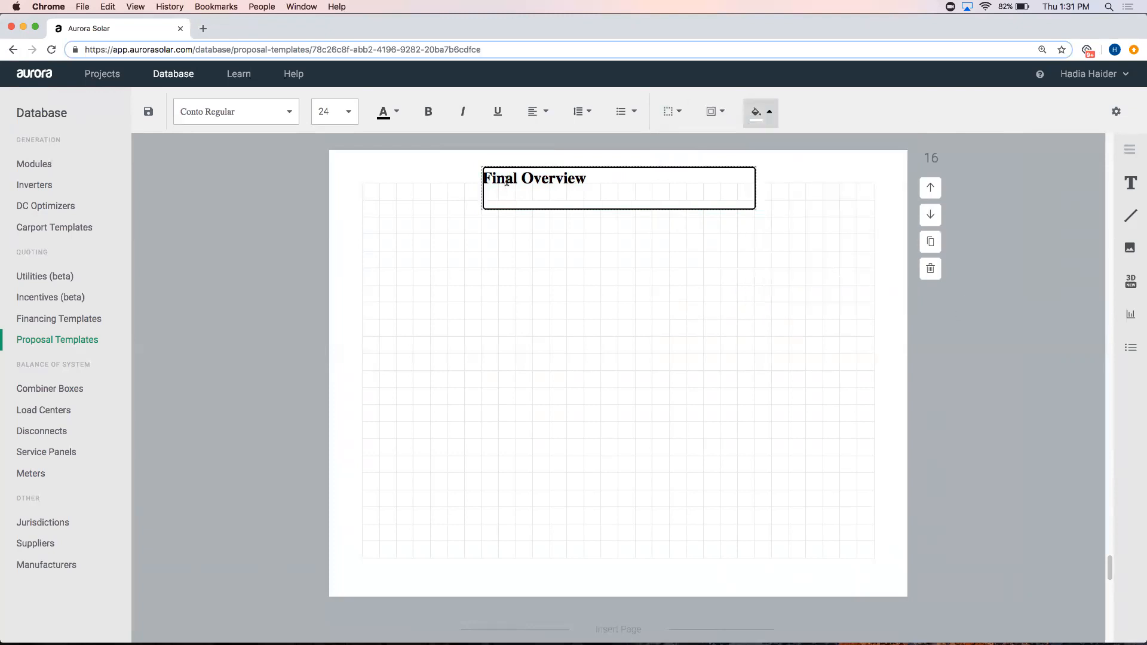
triple_click(507, 181)
left_click(536, 112)
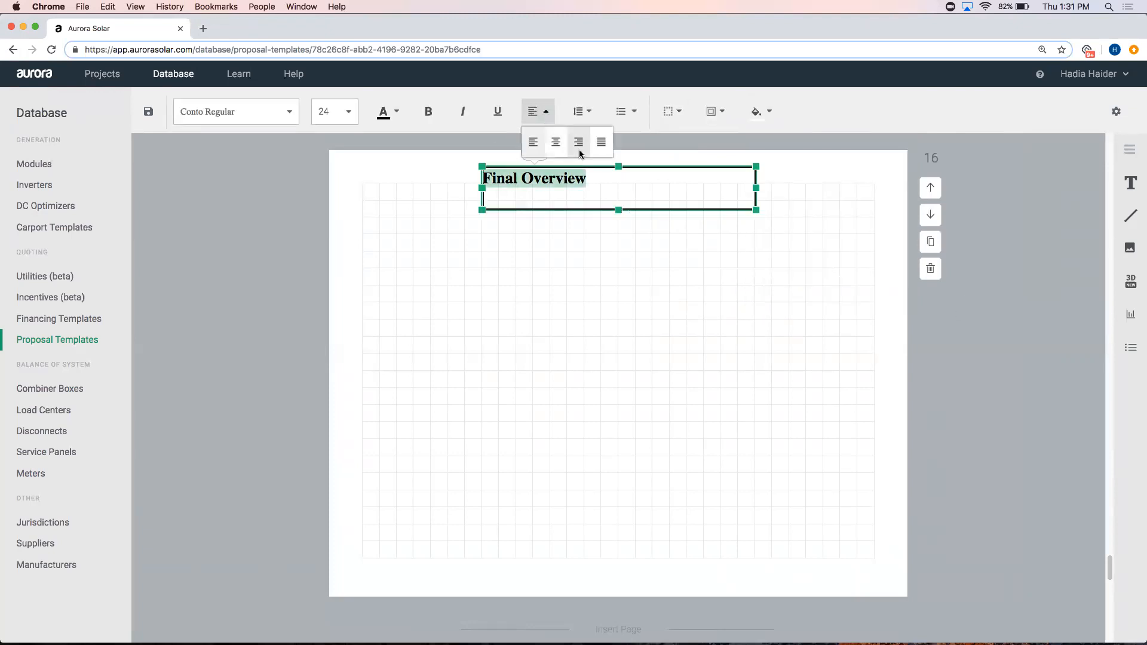
left_click(556, 144)
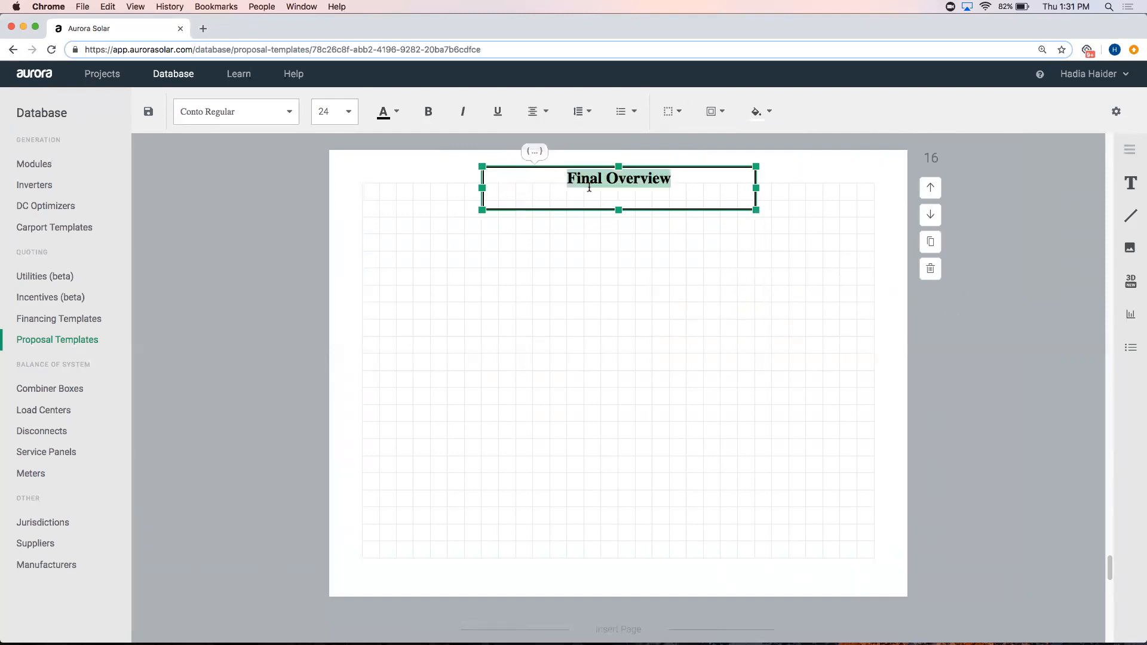
left_click(579, 112)
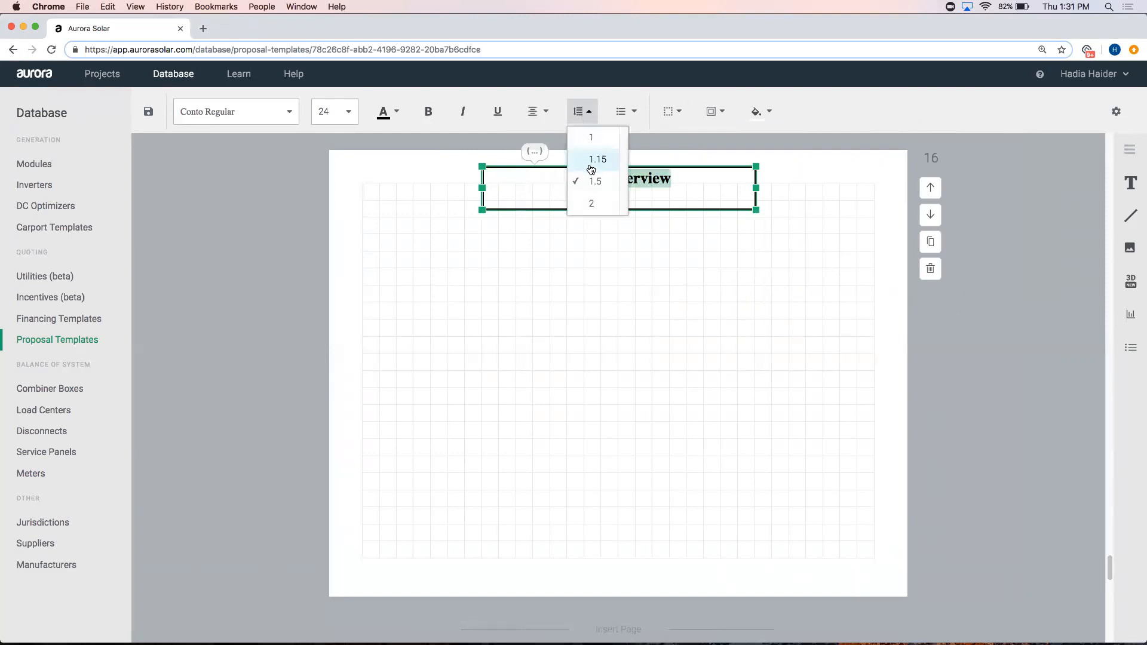
left_click(591, 204)
left_click(567, 184)
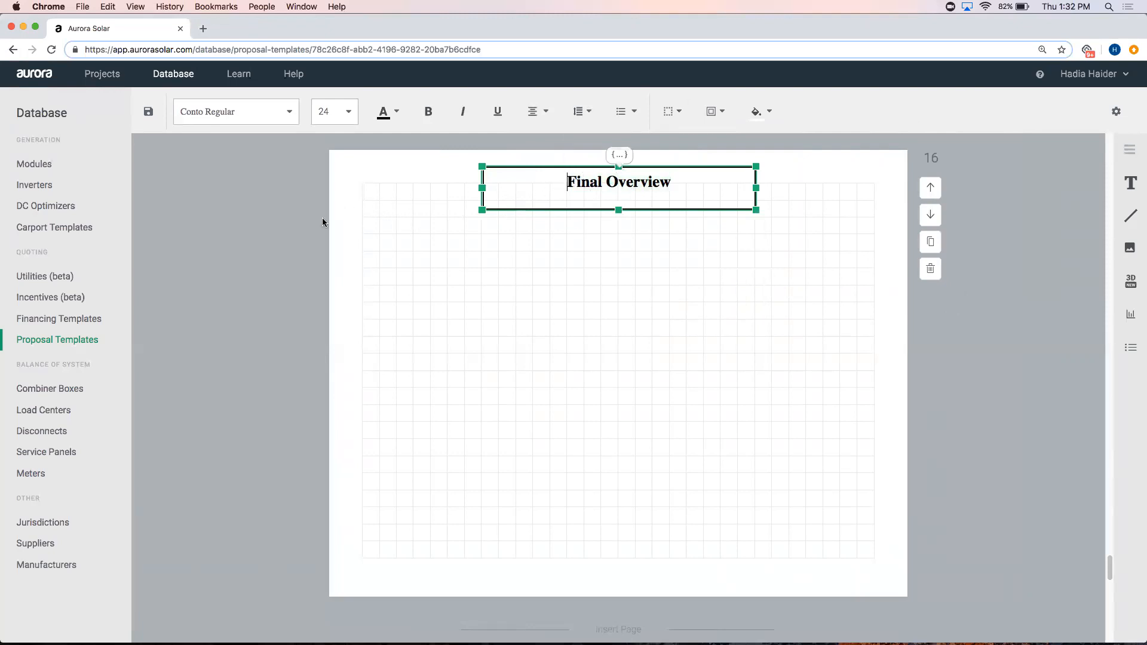
left_click(379, 210)
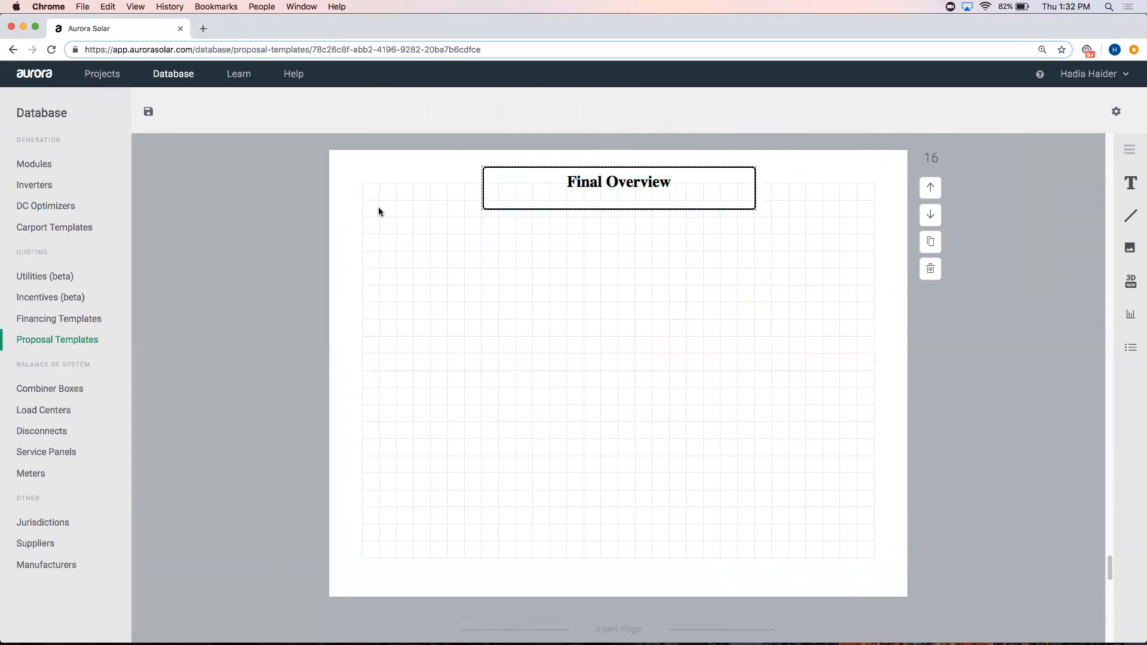
left_click(660, 178)
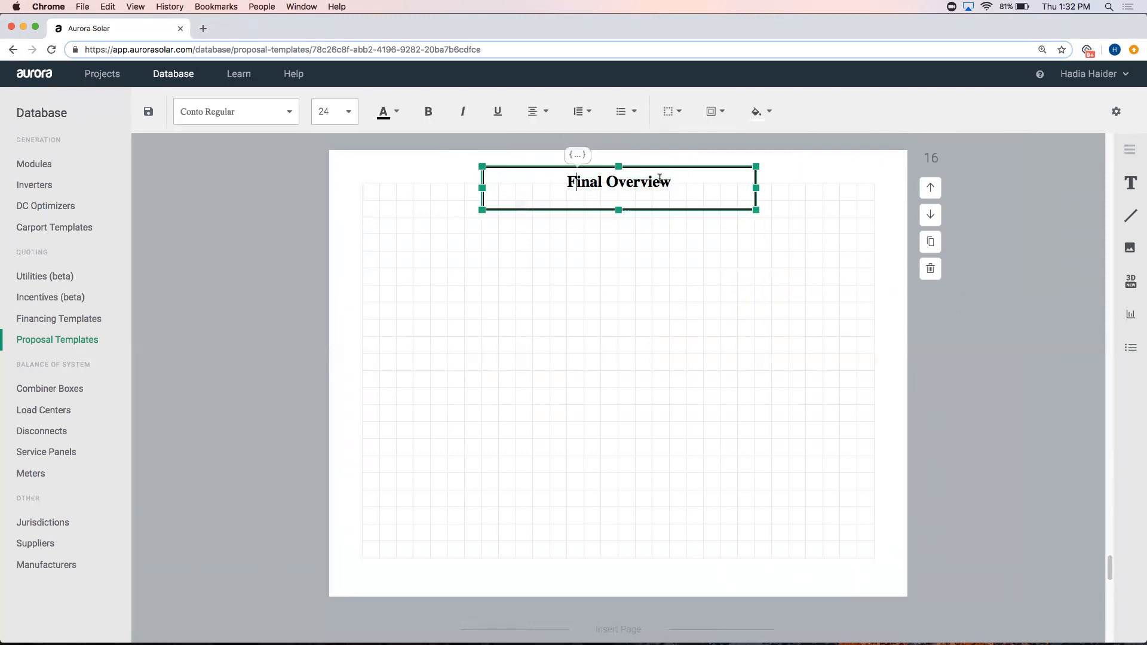
left_click(239, 383)
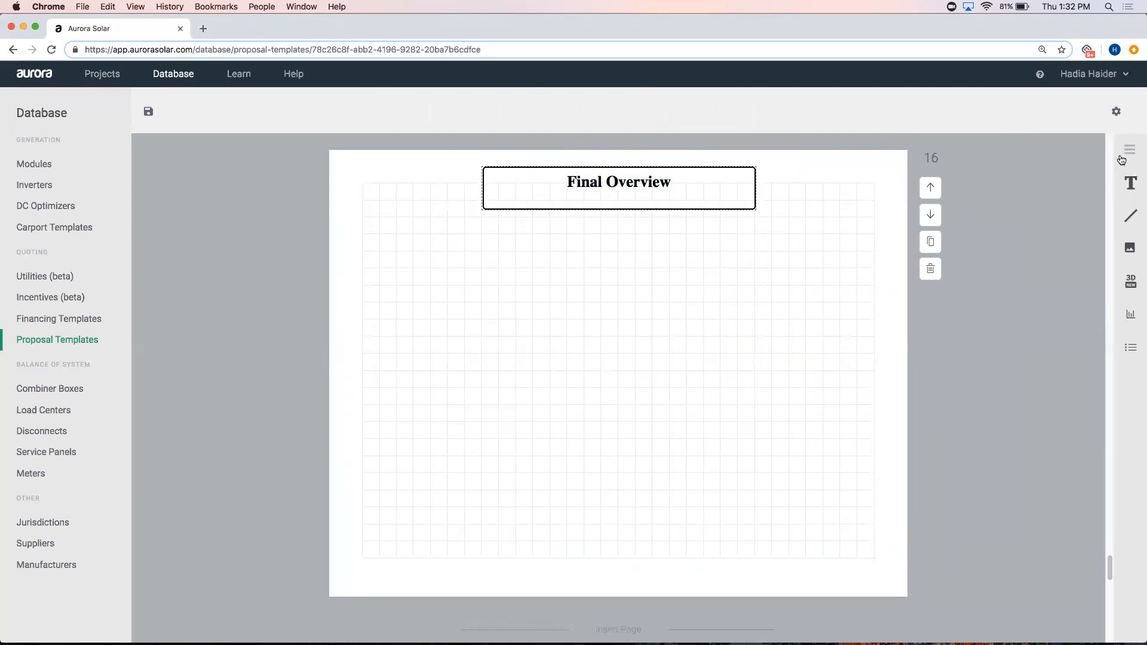
- Draw a horizontal line just below the "Final Overview" box, extending past both of its sides
mouse_move(1128, 209)
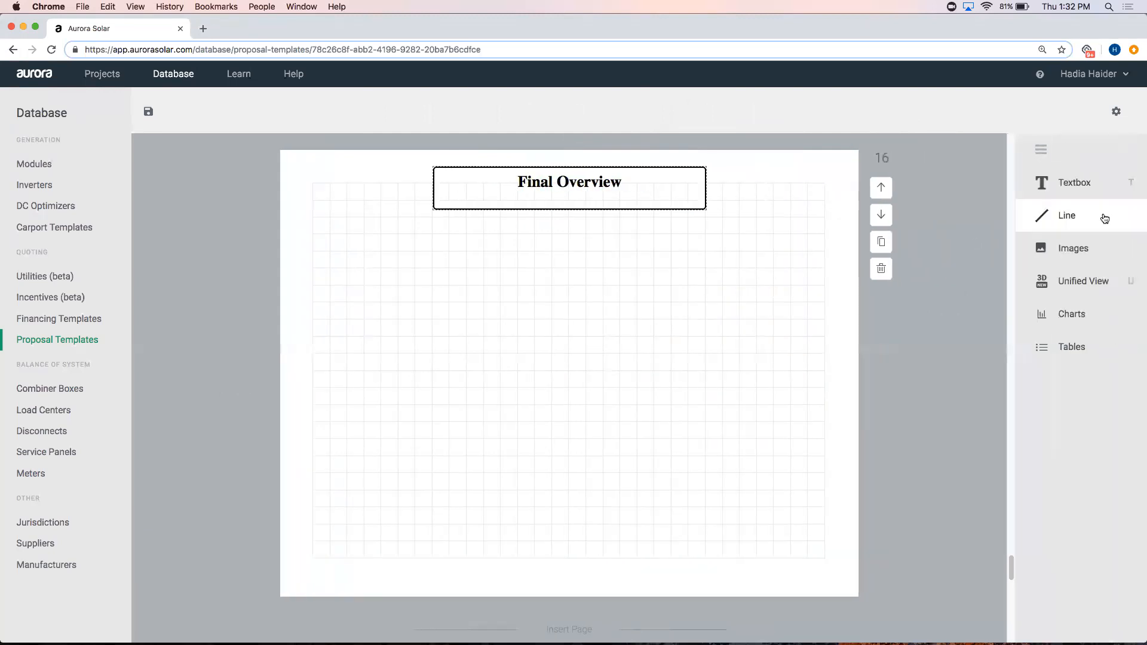
left_click(1050, 219)
mouse_move(418, 224)
left_mouse_down()
mouse_move(452, 258)
mouse_move(759, 241)
mouse_move(802, 224)
left_mouse_up()
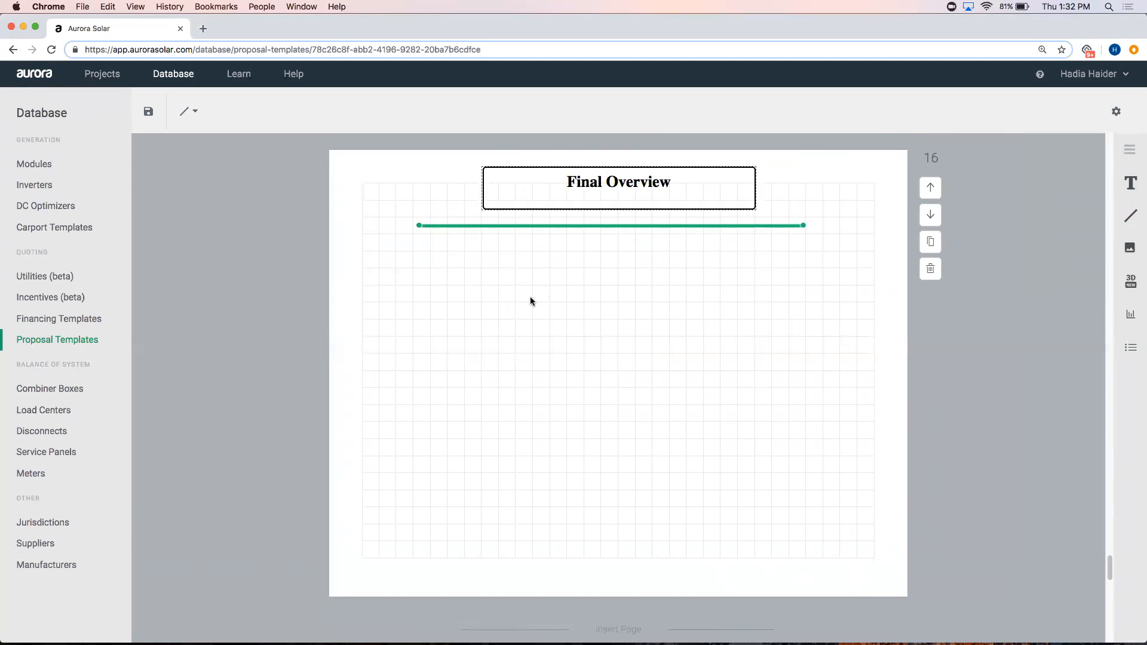
- Examine how lines are used on the "FAQ", "Why go solar?" and "What people are saying" pages
scroll(762, 356, "up", 10)
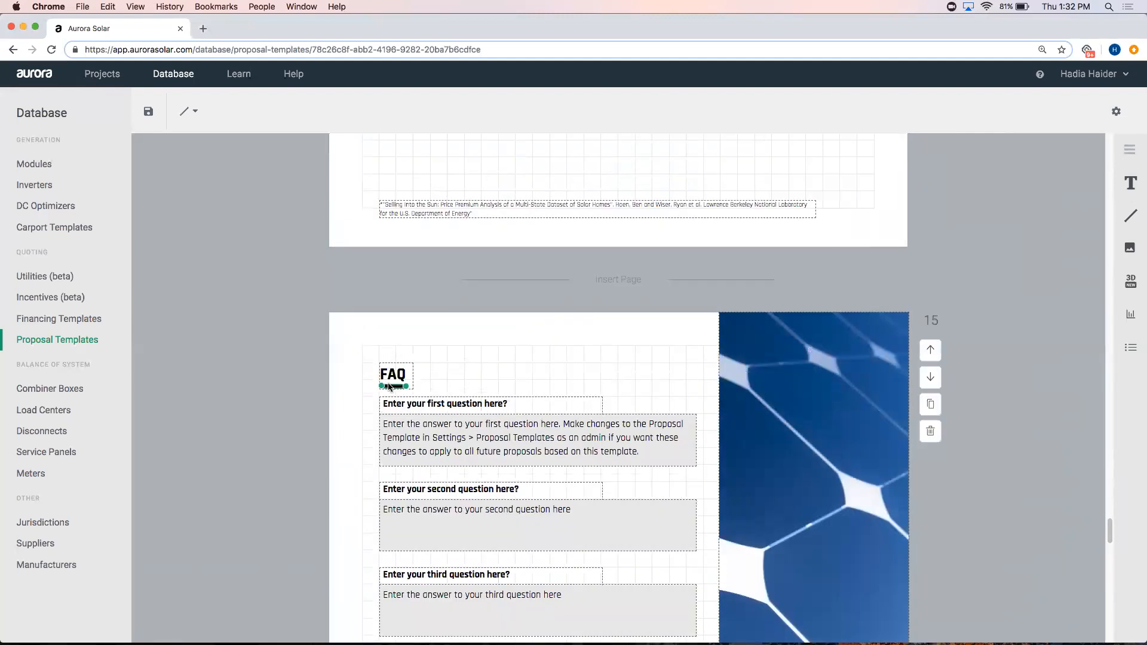
scroll(399, 382, "up", 1)
scroll(394, 406, "up", 10)
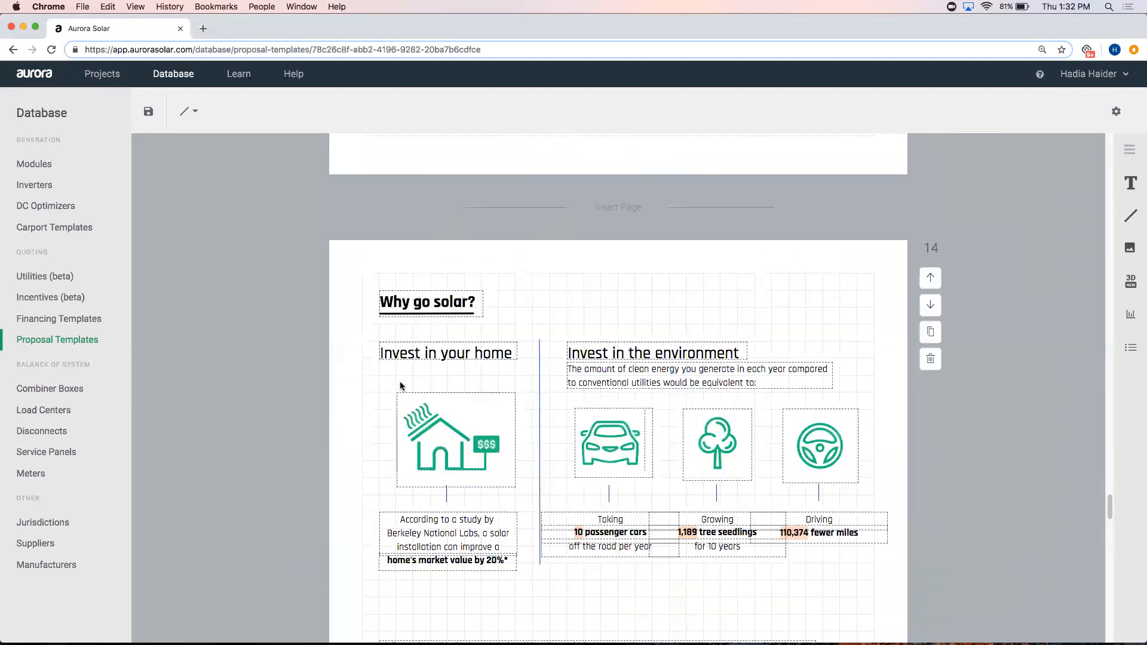
left_click(422, 545)
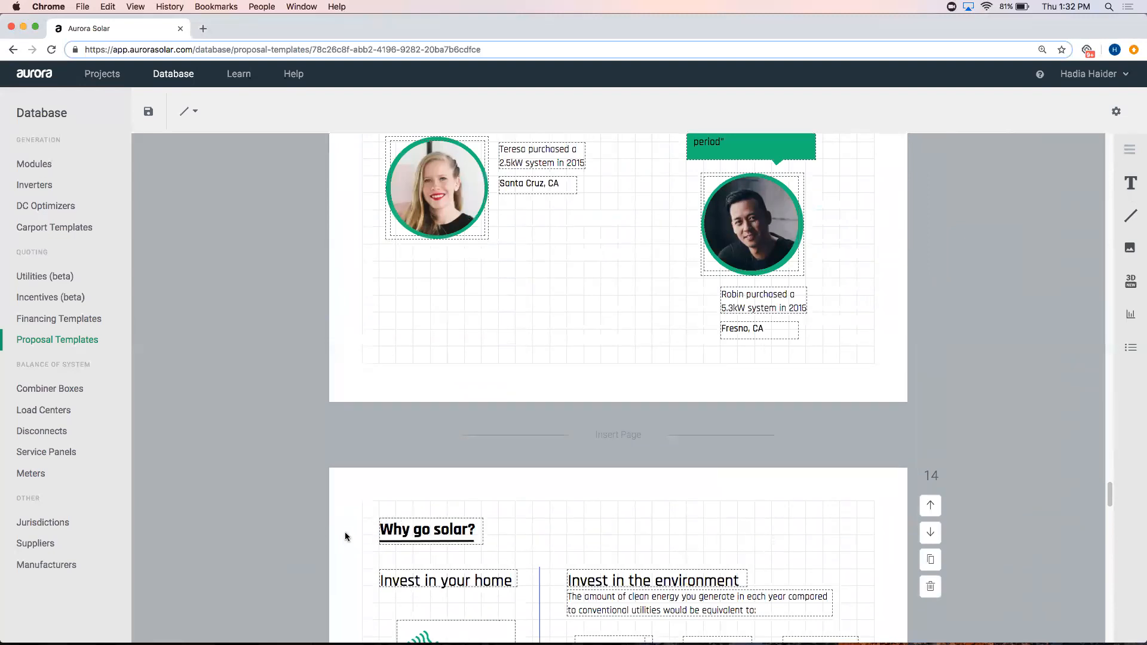
scroll(353, 538, "up", 10)
scroll(392, 312, "down", 20)
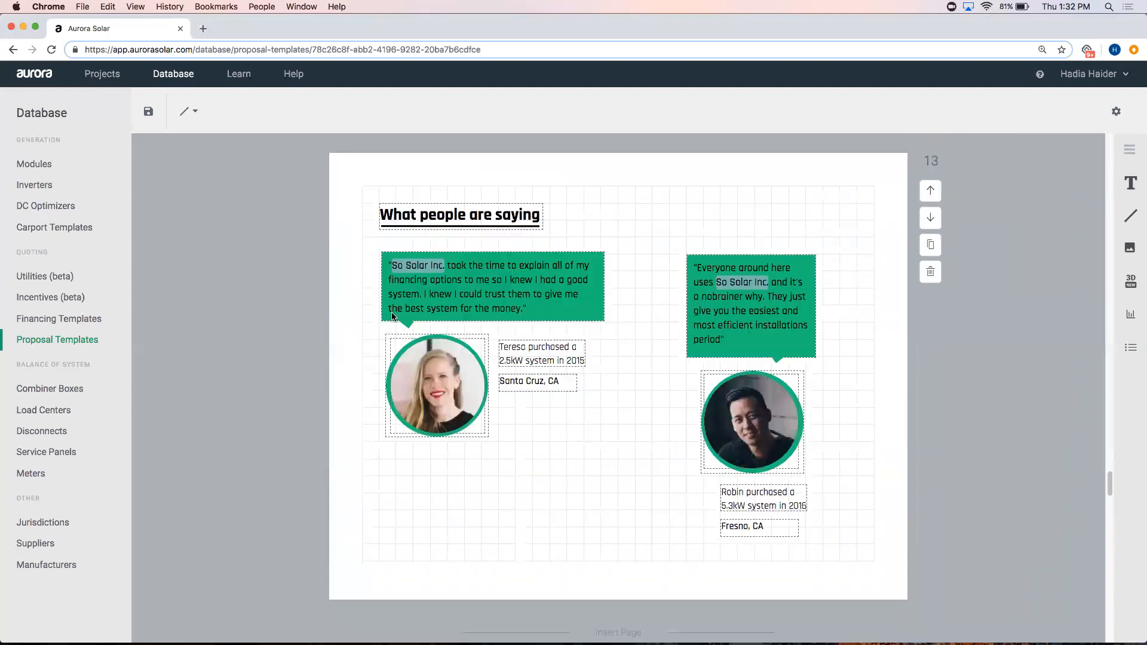
- View the thickness and color settings of the line below the "Final Overview" box, and delete that line from the page
scroll(322, 222, "up", 1)
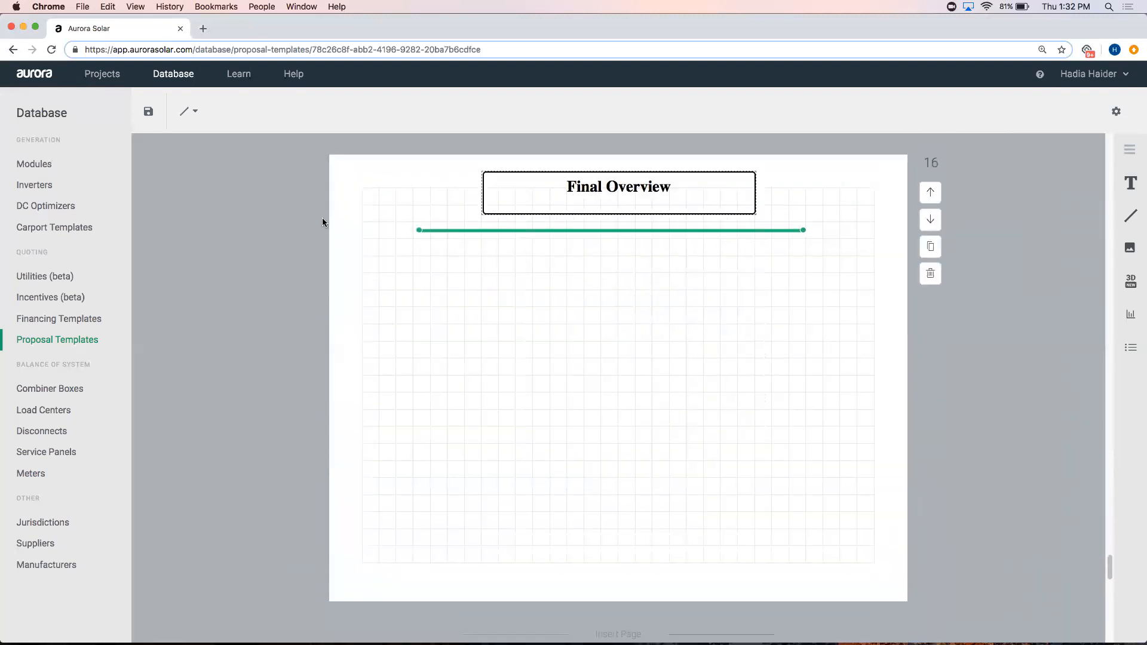
left_click(196, 115)
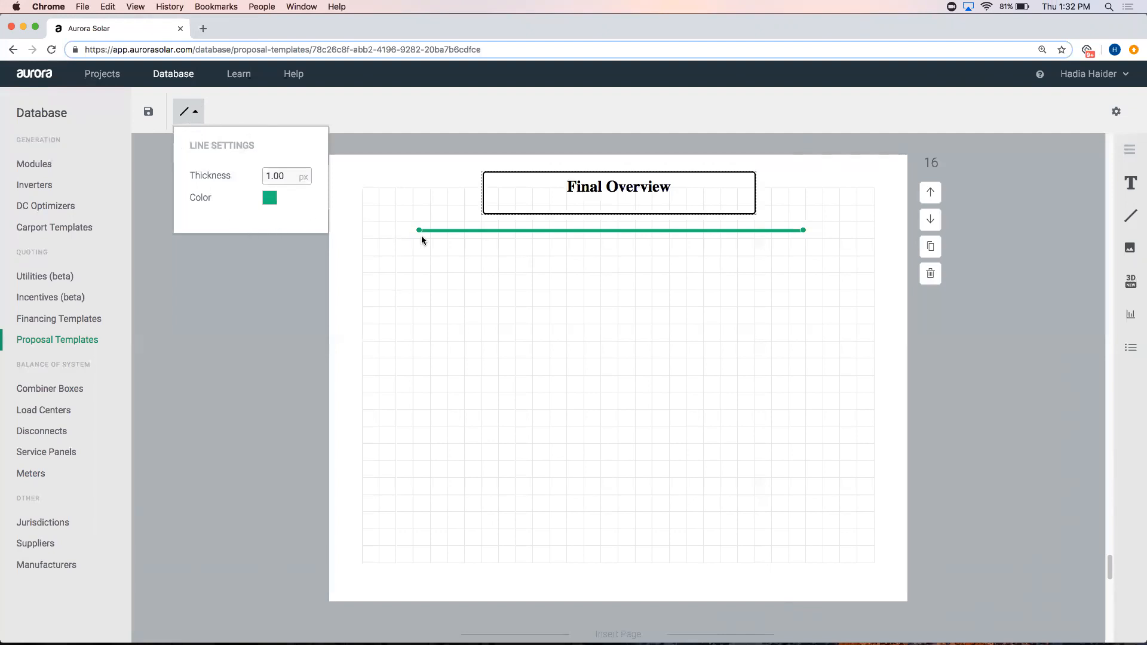
left_click(648, 232)
left_click(650, 231)
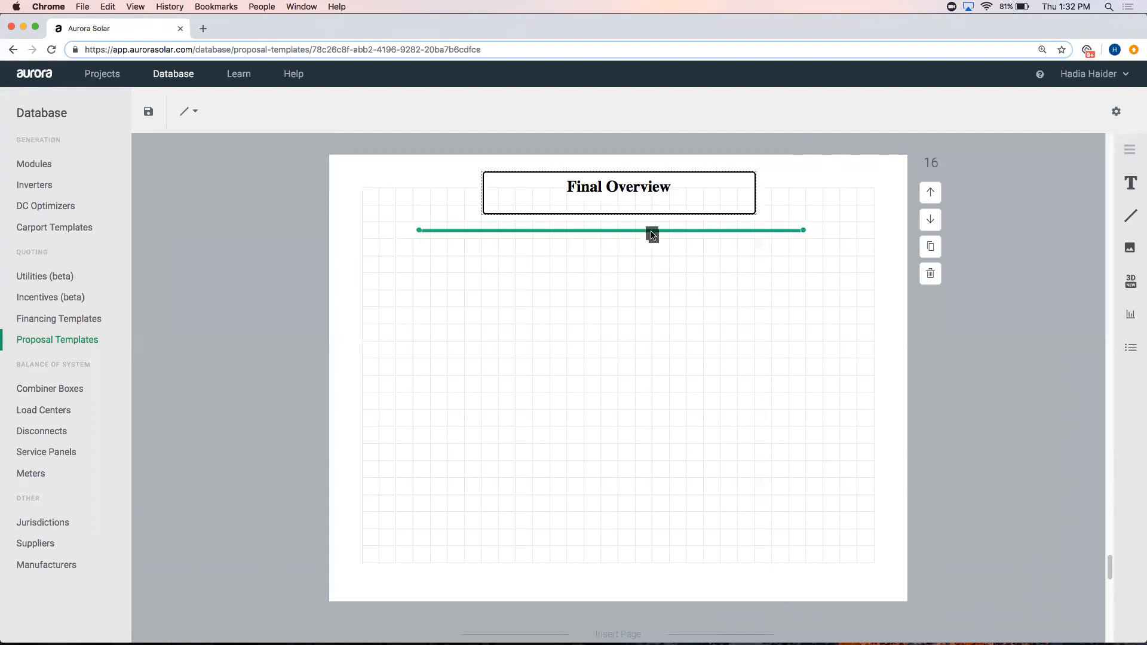
key("BackSpace")
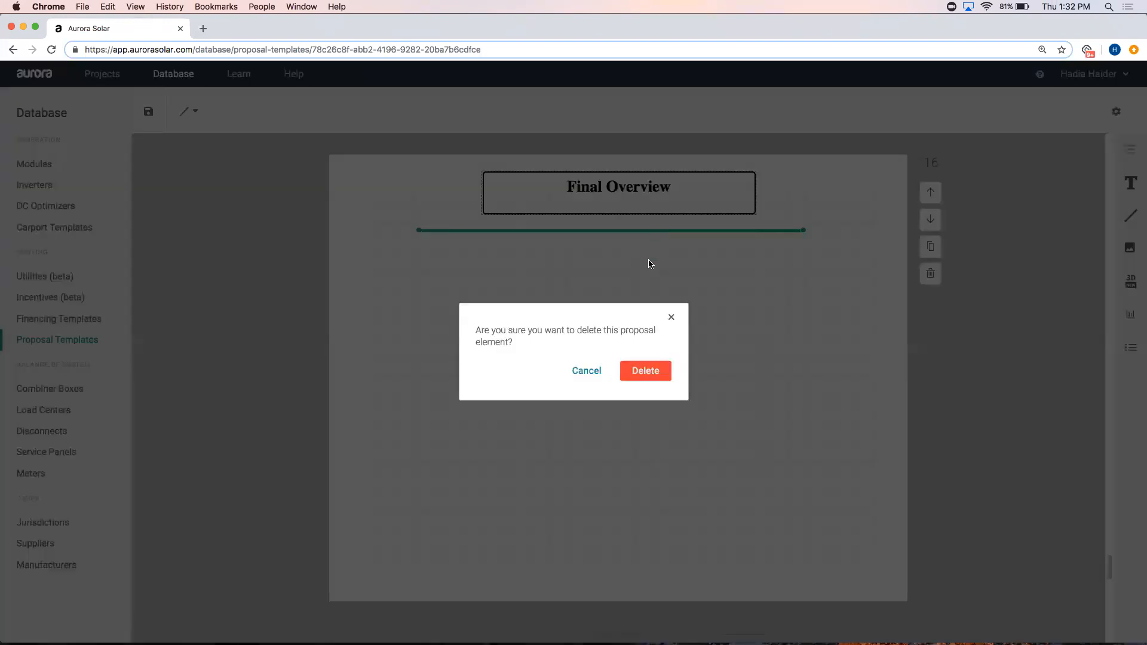
left_click(638, 366)
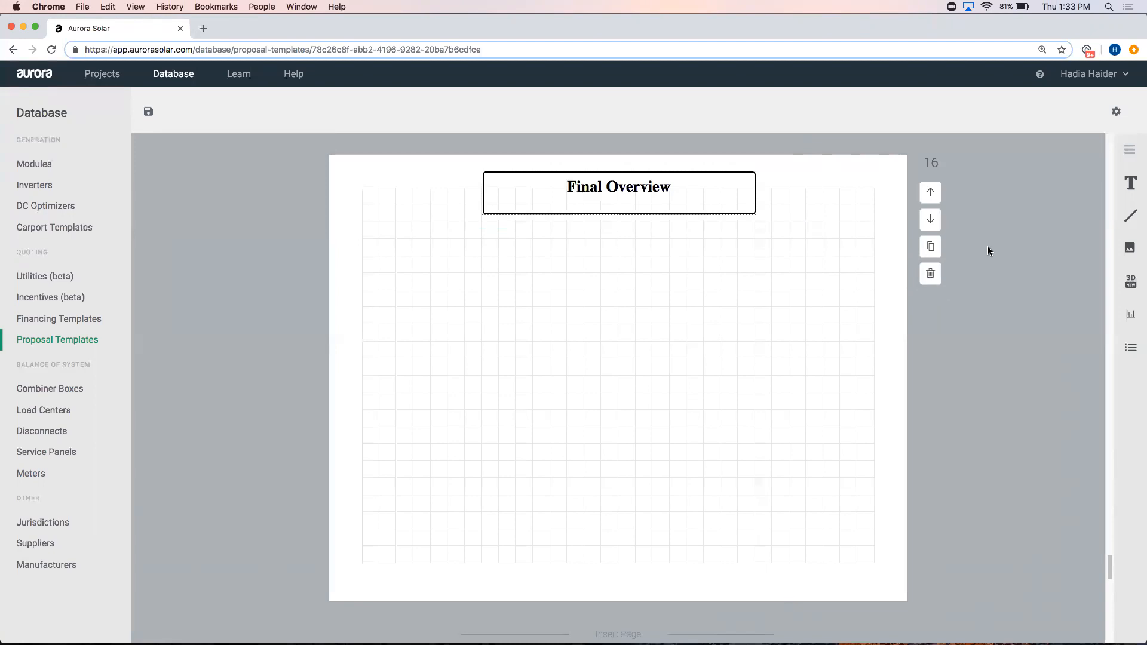
- Insert the image Solar-Modules.jpg from the Desktop in a large frame below the "Final Overview" heading
left_click(1127, 155)
mouse_move(1109, 253)
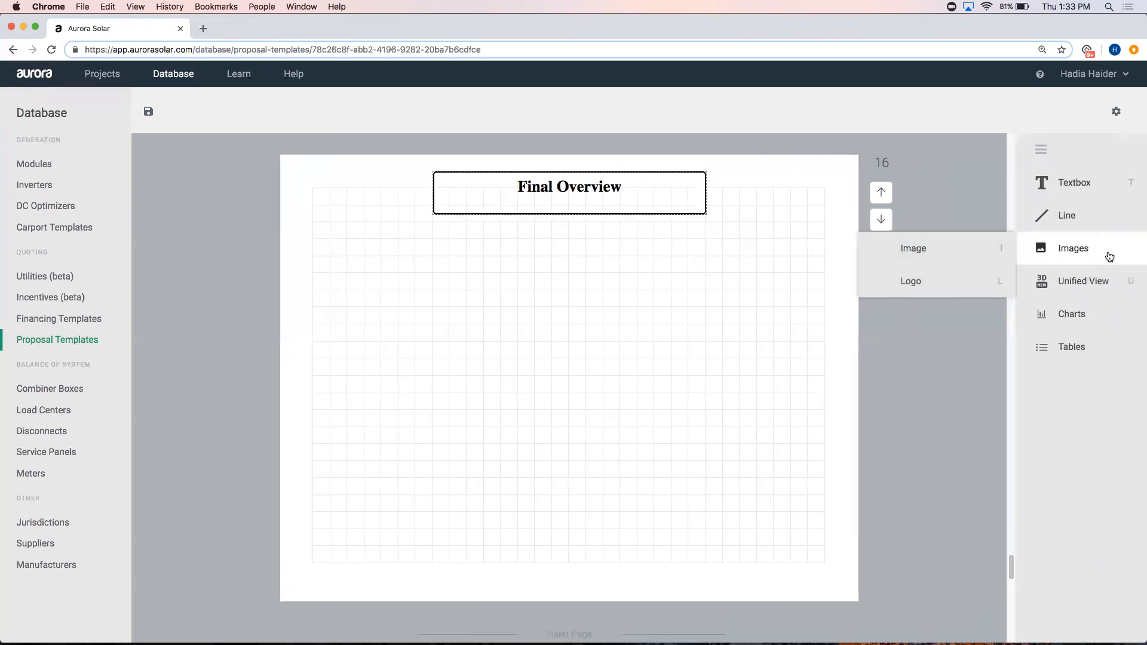
left_click(992, 258)
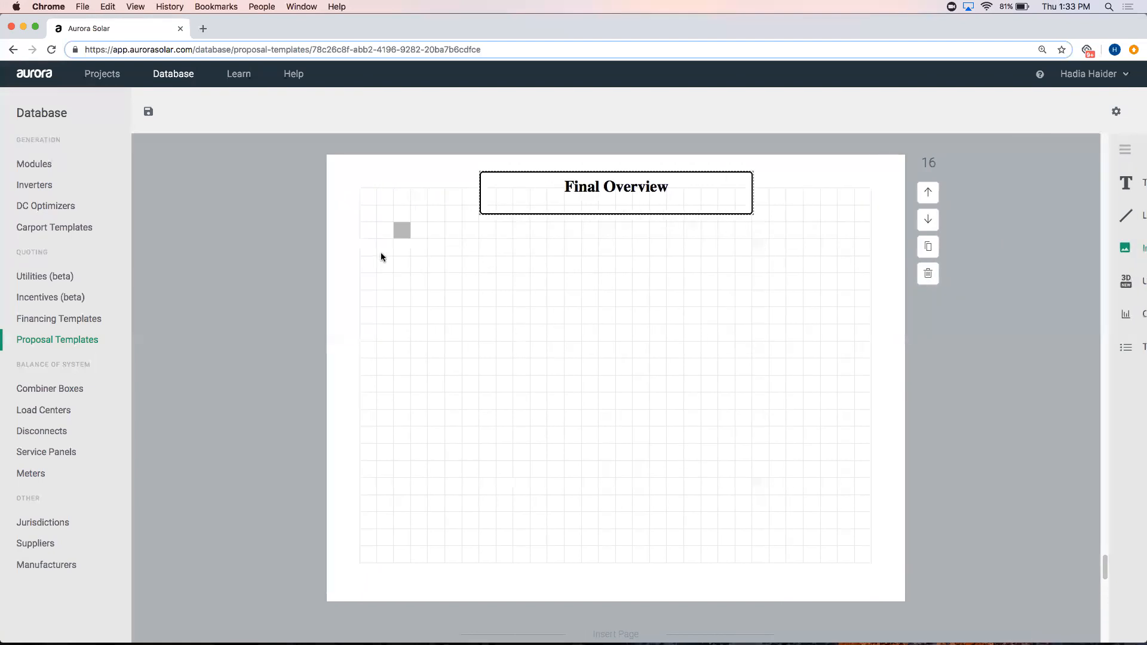
left_click_drag(381, 254, 615, 315)
left_click_drag(693, 395, 695, 393)
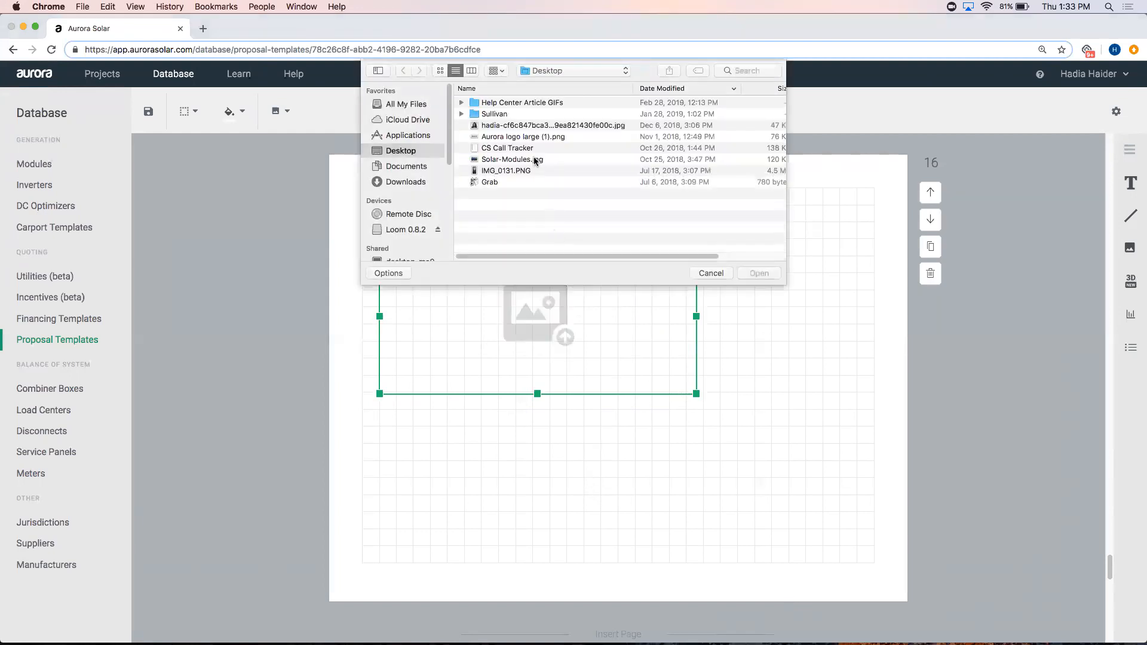
double_click(534, 158)
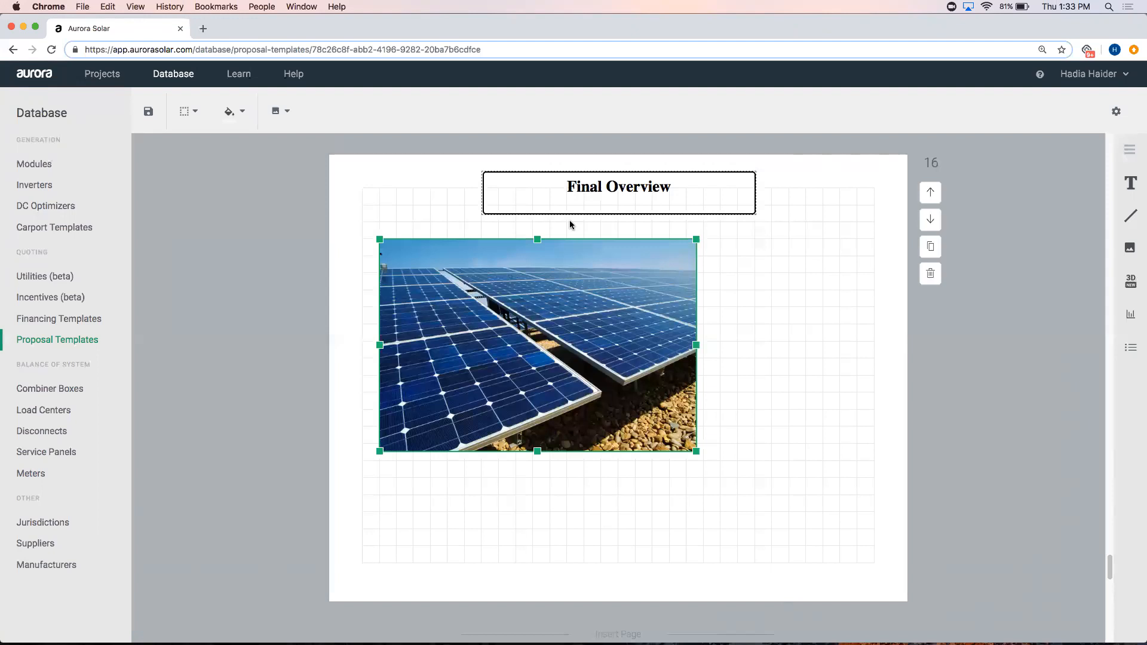
- Delete the solar panel image from the "Final Overview" page
key("XF86AudioMute")
key("XF86AudioMute")
left_click(758, 328)
left_click(662, 323)
key("Delete")
left_click(646, 371)
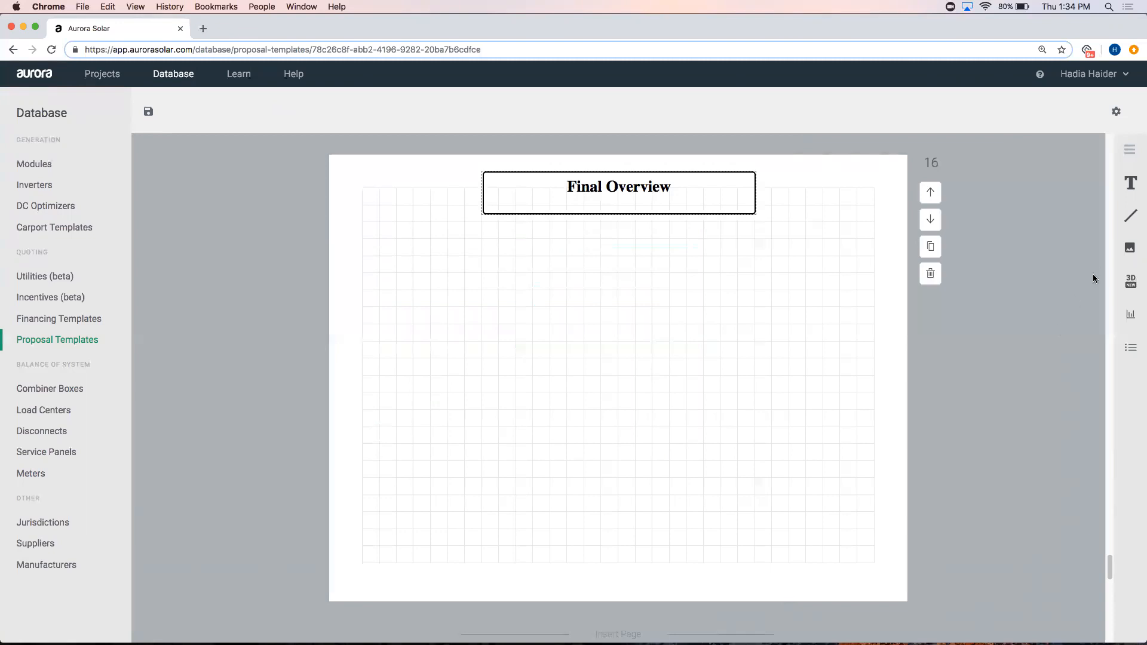
- Draw a logo placeholder below the "Final Overview" heading, and look at the logo on the cover page for comparison
left_click(1129, 247)
left_click(1040, 288)
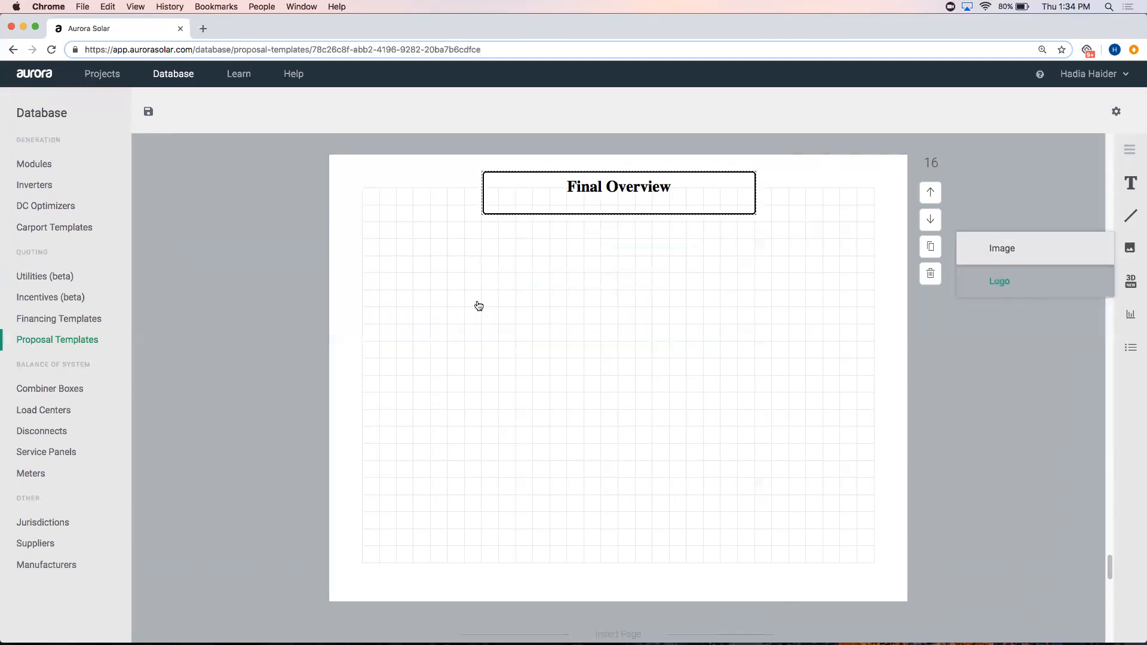
left_click_drag(401, 261, 693, 357)
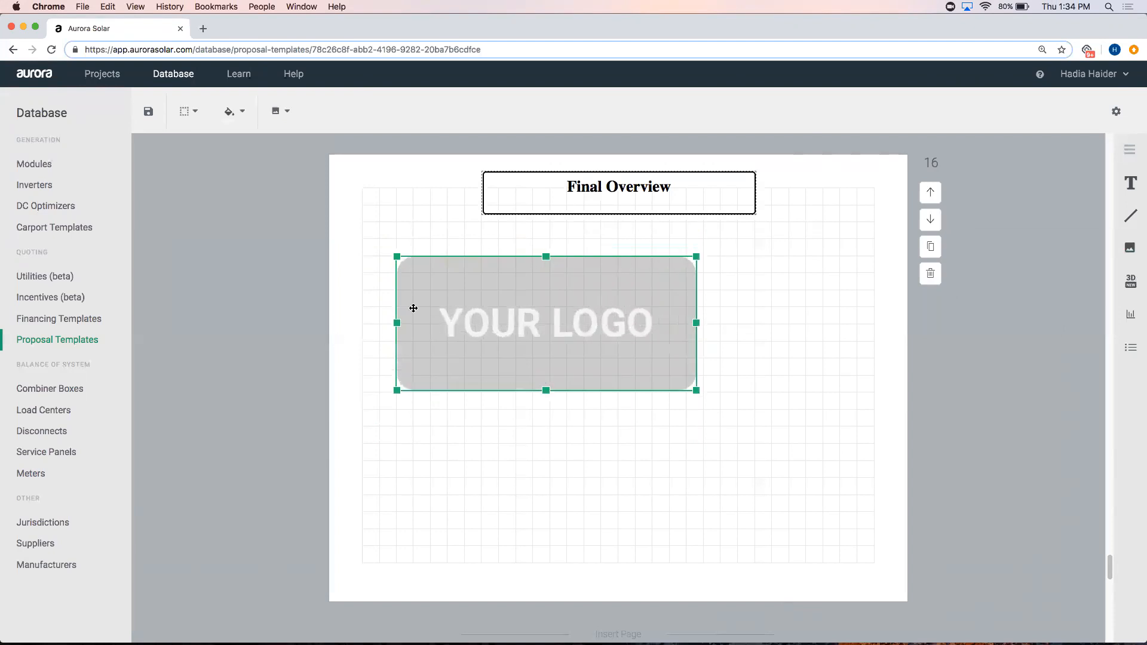
scroll(501, 346, "up", 1)
scroll(500, 346, "up", 4)
scroll(501, 346, "down", 4)
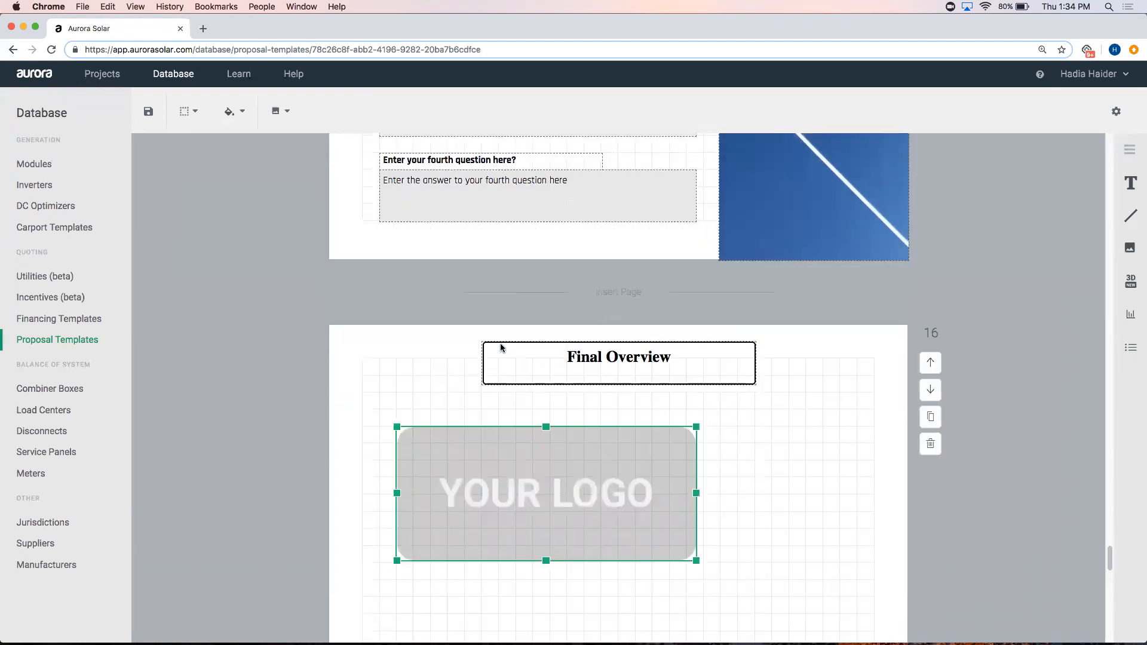
scroll(1047, 515, "up", 5)
left_click_drag(1109, 542, 1077, 144)
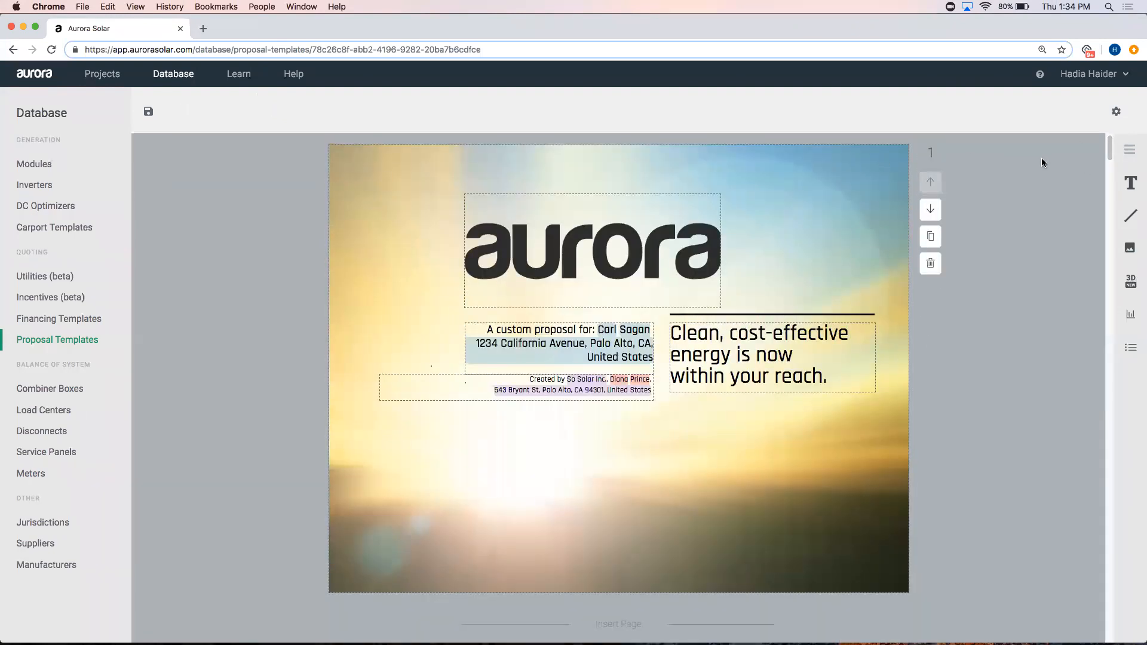
left_click_drag(1106, 147, 1075, 560)
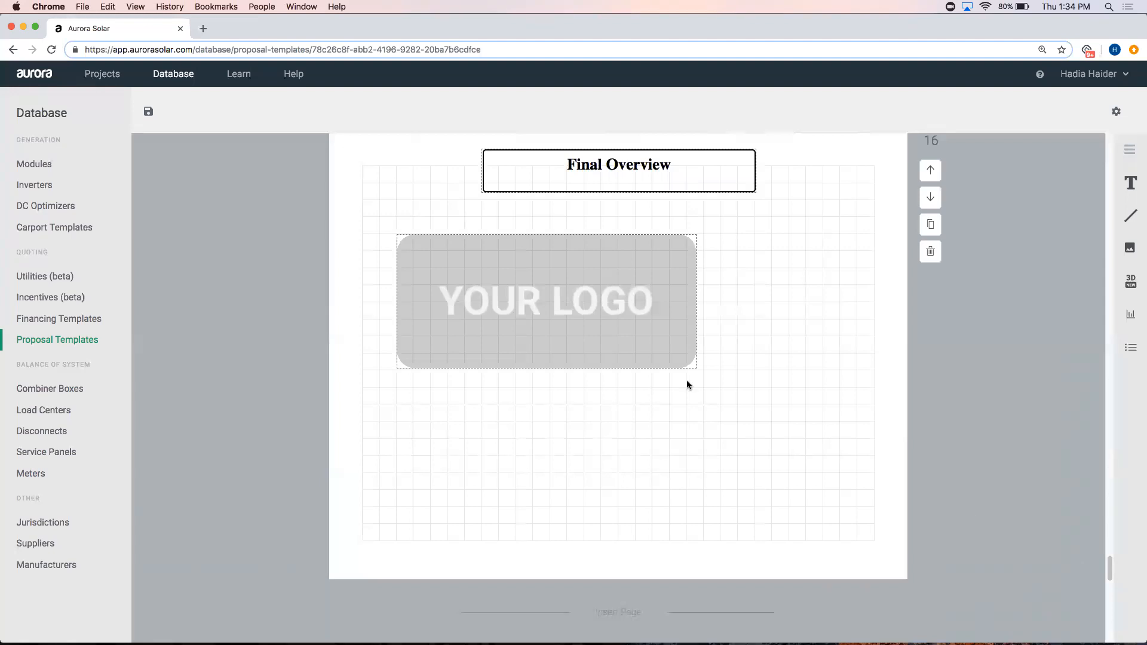
- Delete the logo placeholder from the "Final Overview" page
left_click(679, 359)
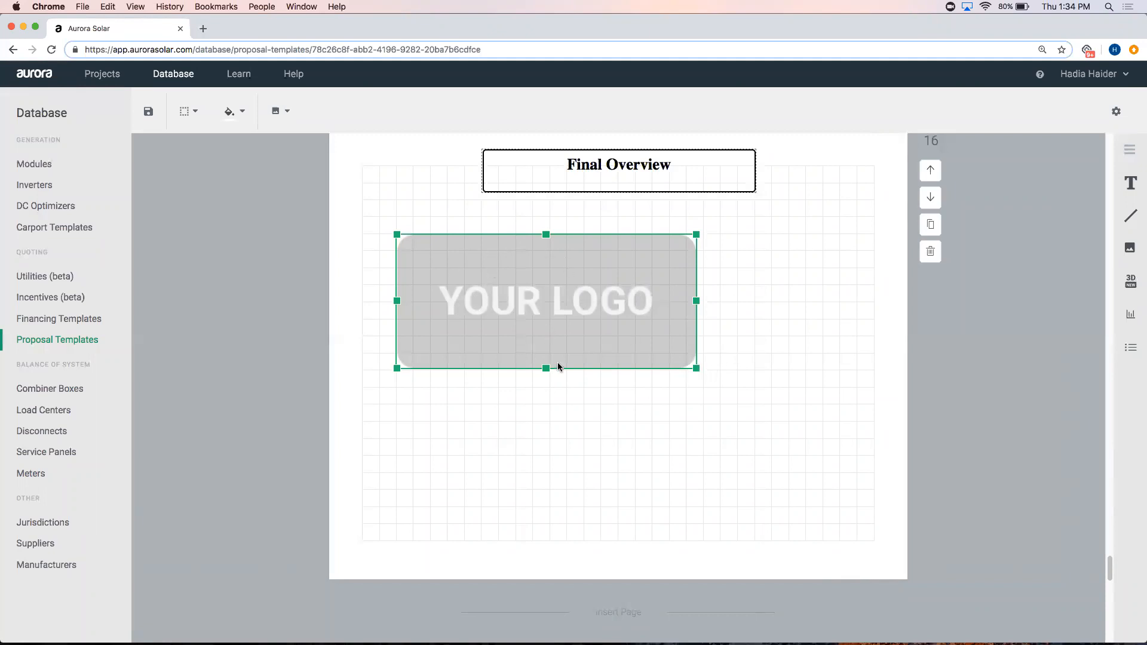
key("Delete")
left_click(657, 374)
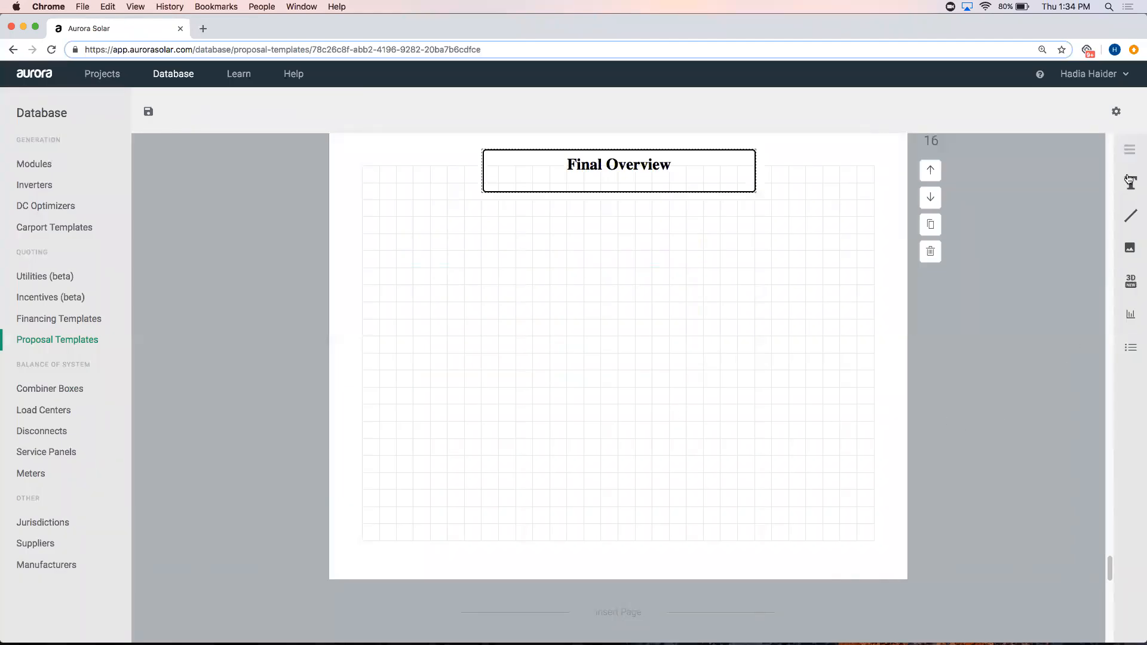
- Draw a large Unified View element below the "Final Overview" heading
left_click(1129, 149)
mouse_move(1032, 282)
left_mouse_down()
mouse_move(585, 317)
mouse_move(433, 275)
mouse_move(700, 281)
mouse_move(837, 446)
mouse_move(842, 468)
mouse_move(823, 502)
left_mouse_up()
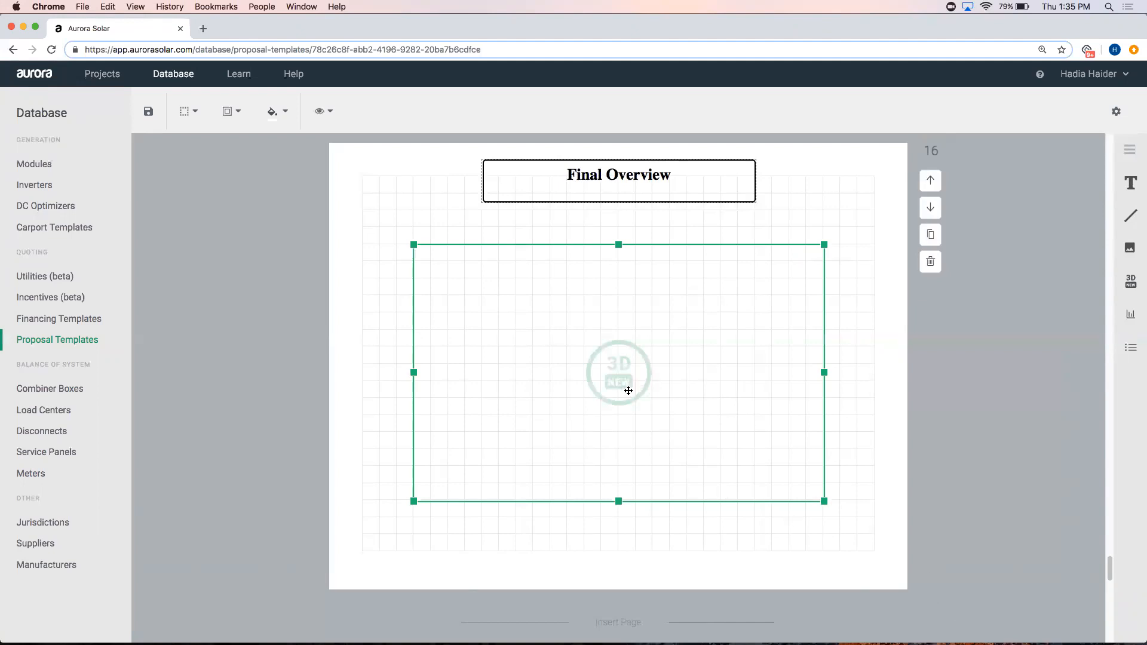
- Examine the Unified View element's border, background color and view toggle settings
left_click(184, 123)
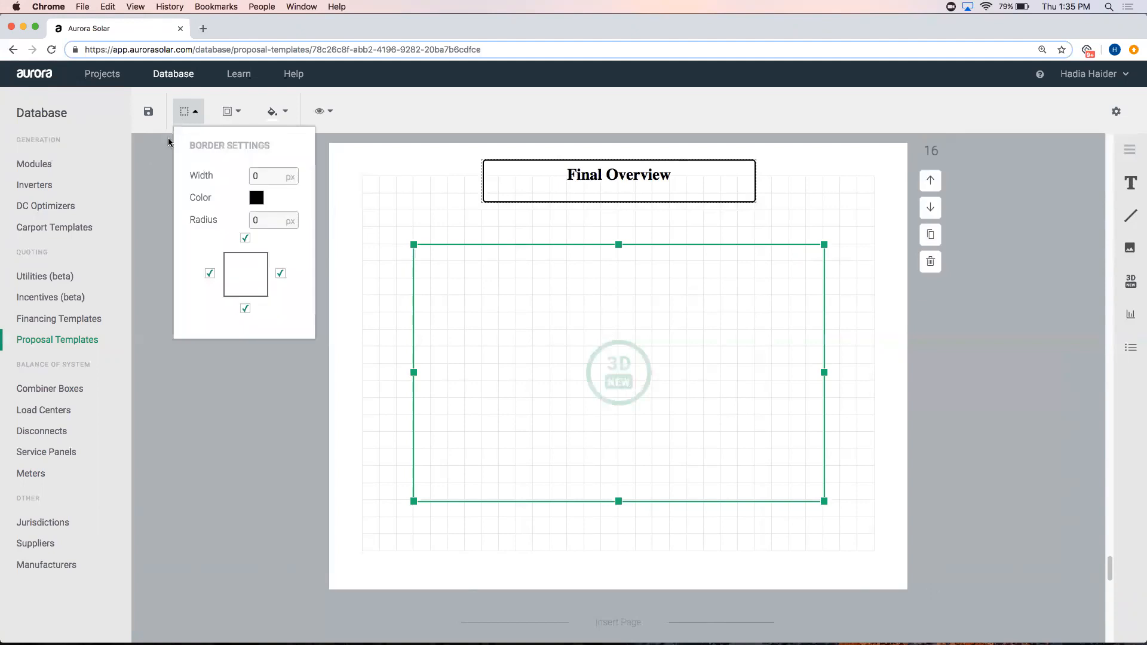
left_click(232, 118)
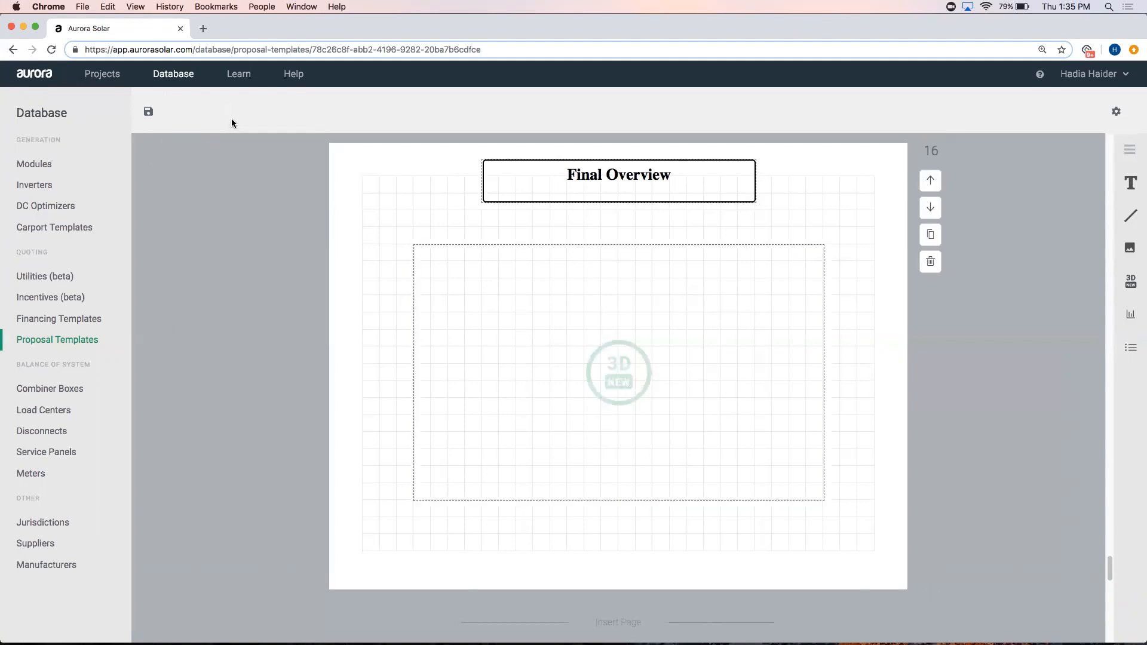
left_click(537, 300)
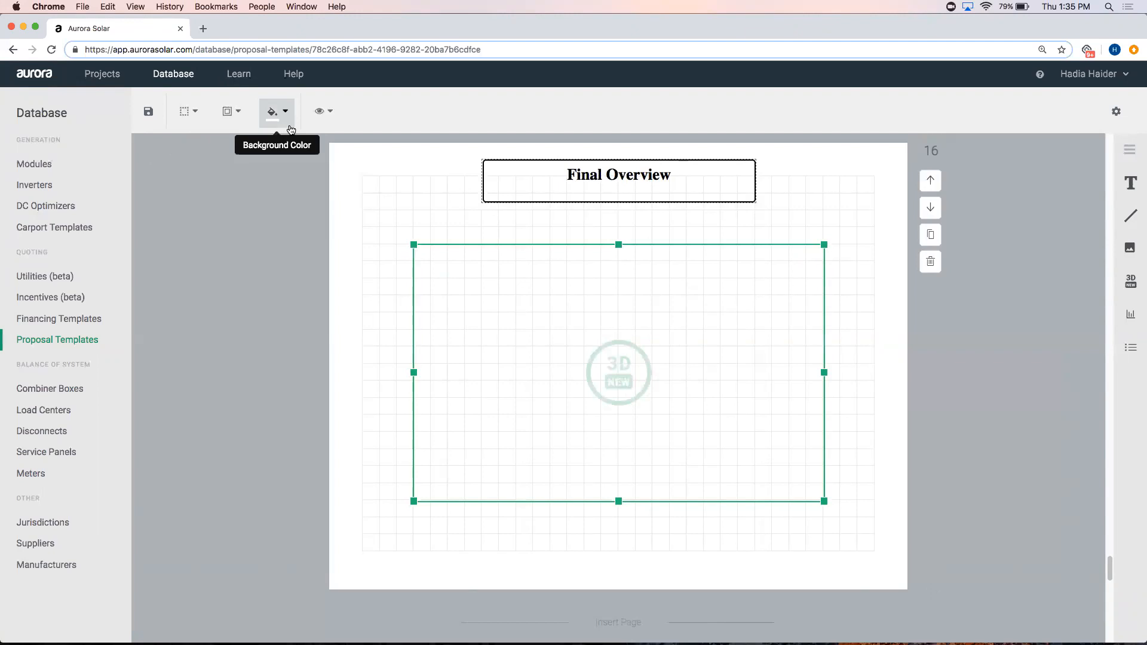
left_click(272, 112)
left_click(222, 194)
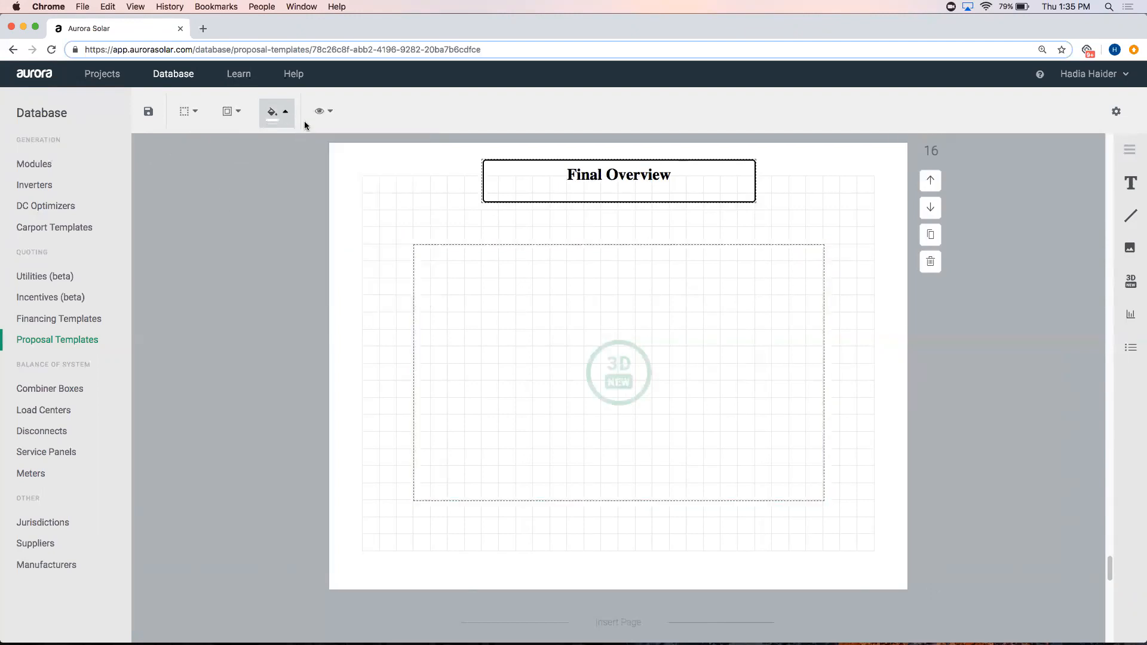
left_click(491, 279)
left_click(324, 111)
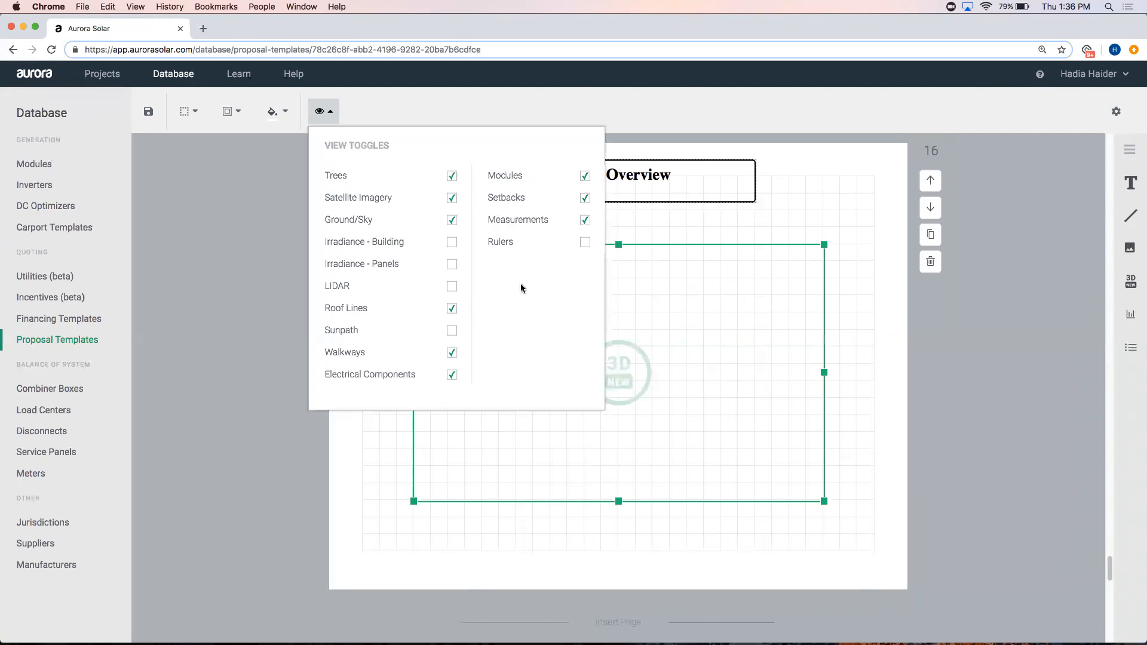
left_click(283, 363)
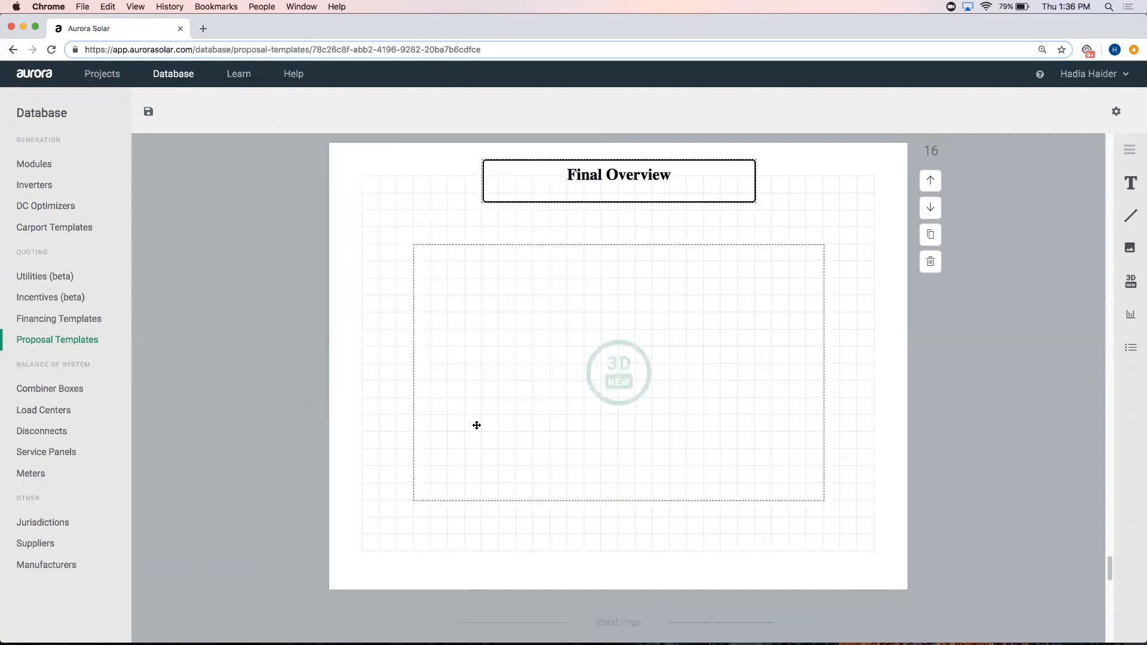
- Delete the Unified View element from the "Final Overview" page
left_click(692, 433)
key("Delete")
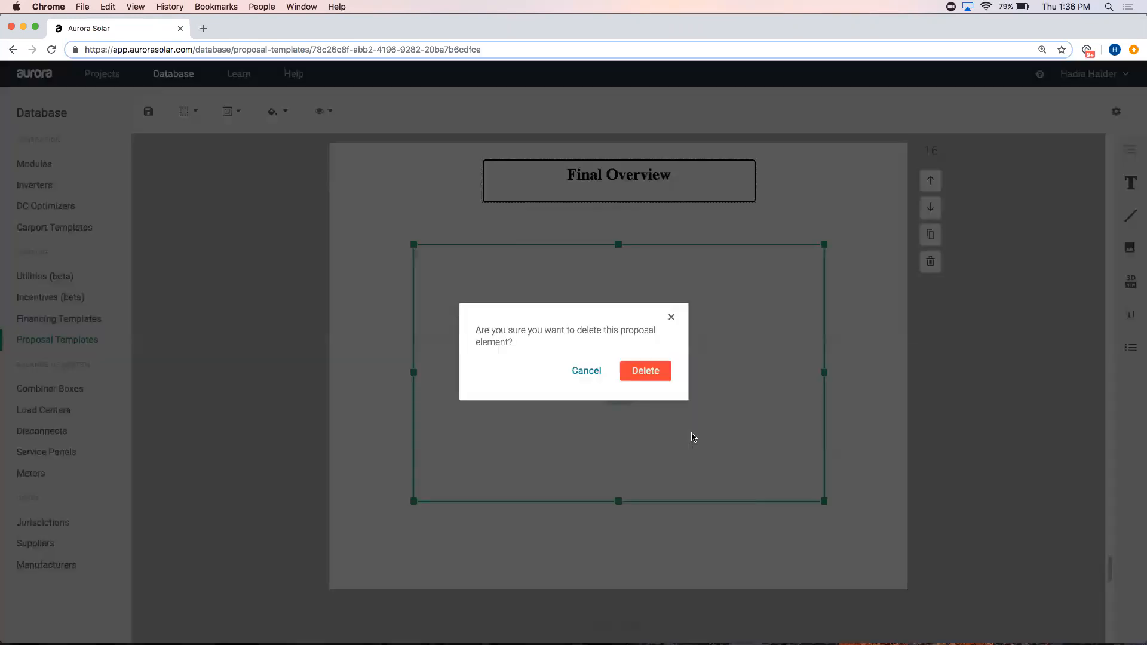
left_click(645, 369)
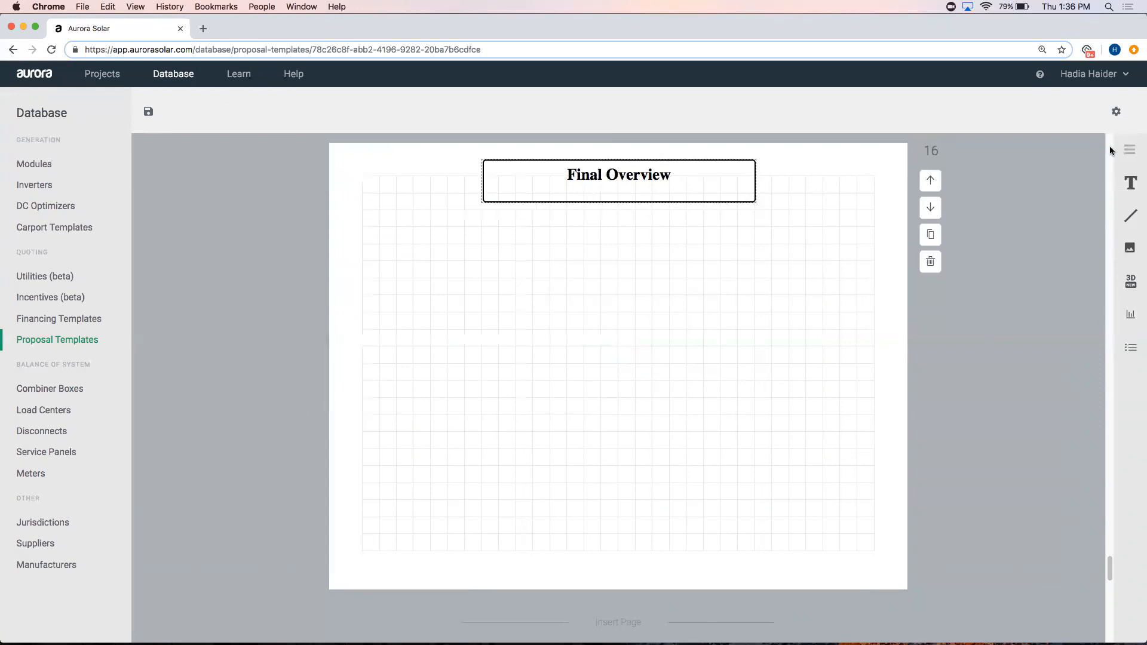
- Insert an Annual Cashflows chart below the "Final Overview" heading, spanning nearly the full width of the page grid
left_click(1128, 149)
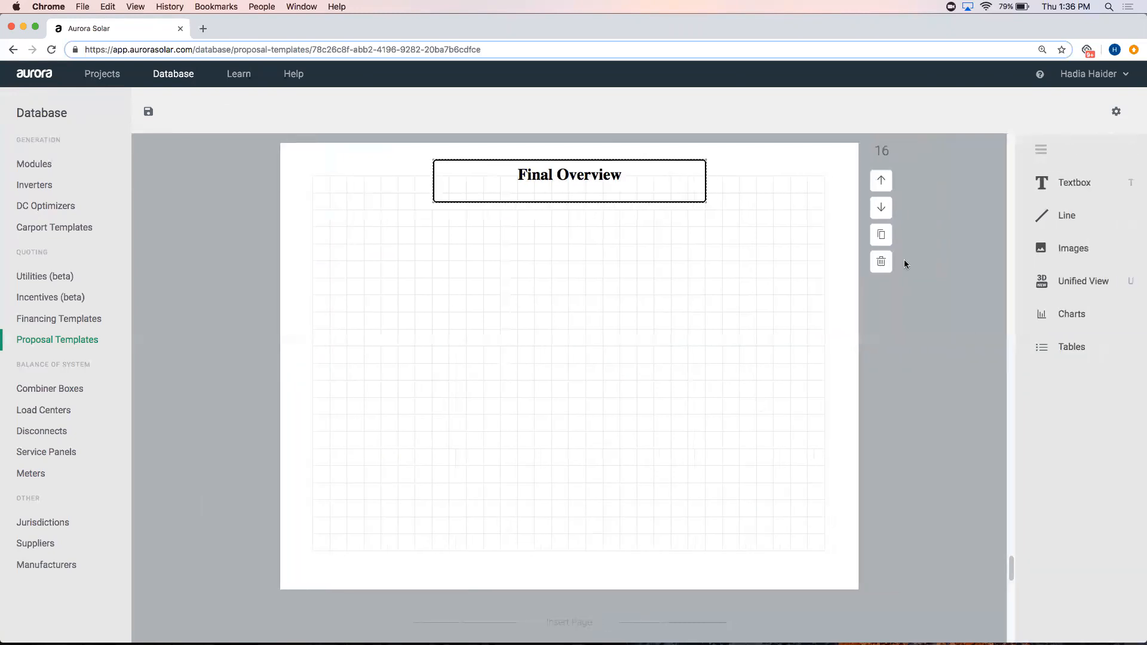
left_click(1069, 325)
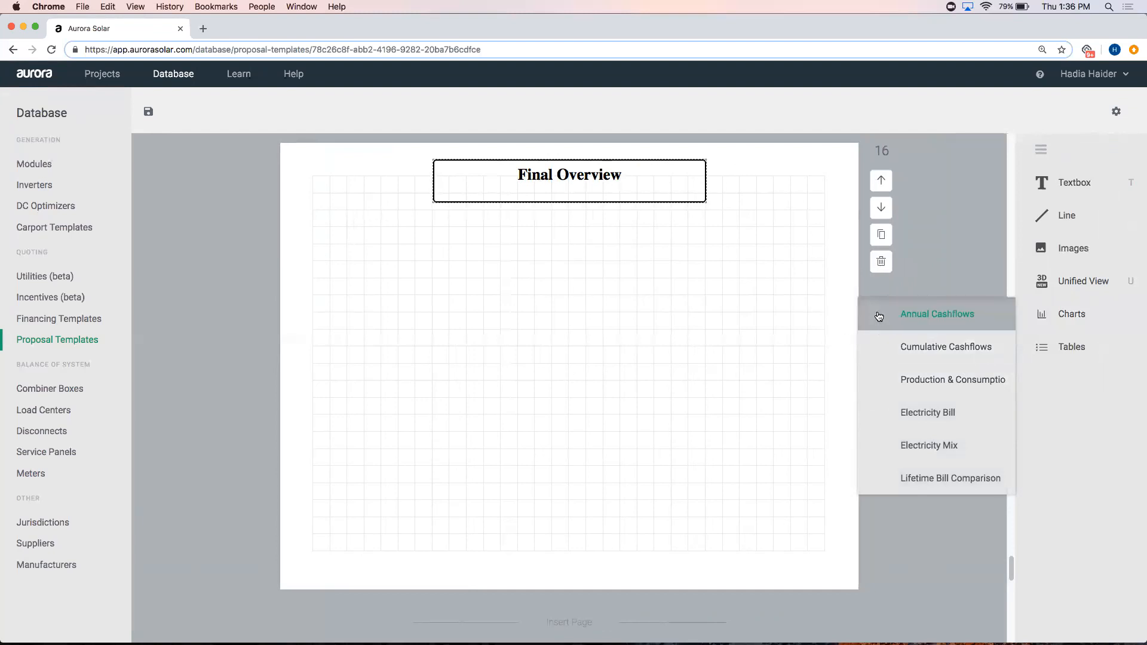
left_click_drag(384, 251, 773, 391)
left_click_drag(793, 460, 859, 501)
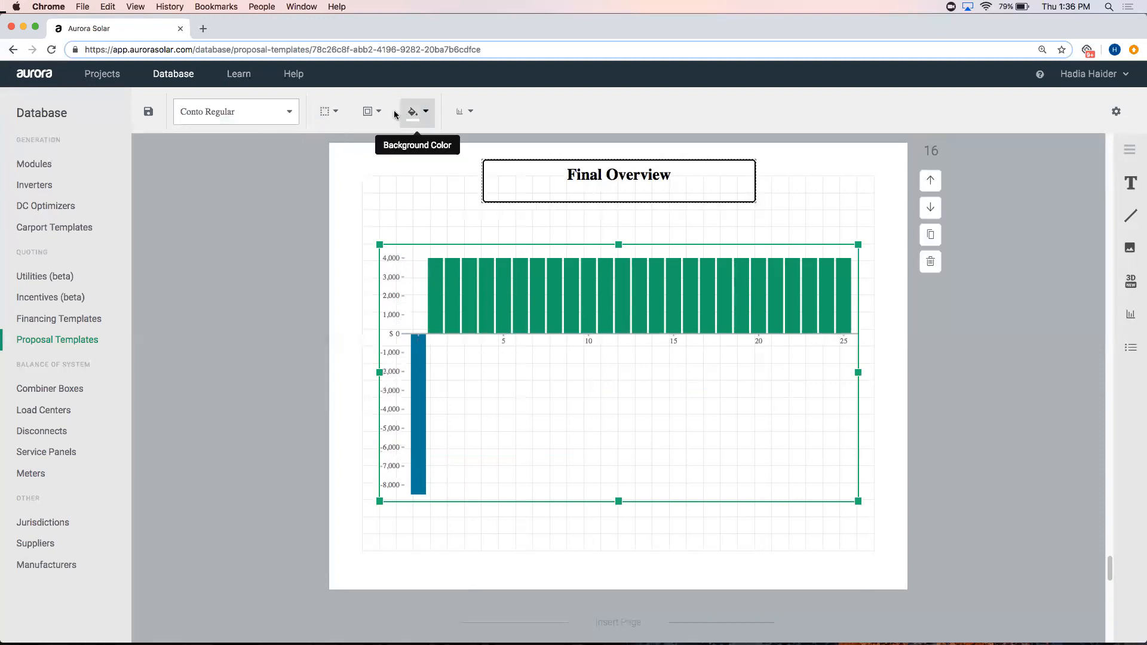
- Set the Annual Cashflows chart's negative color to red, e31934
left_click(455, 114)
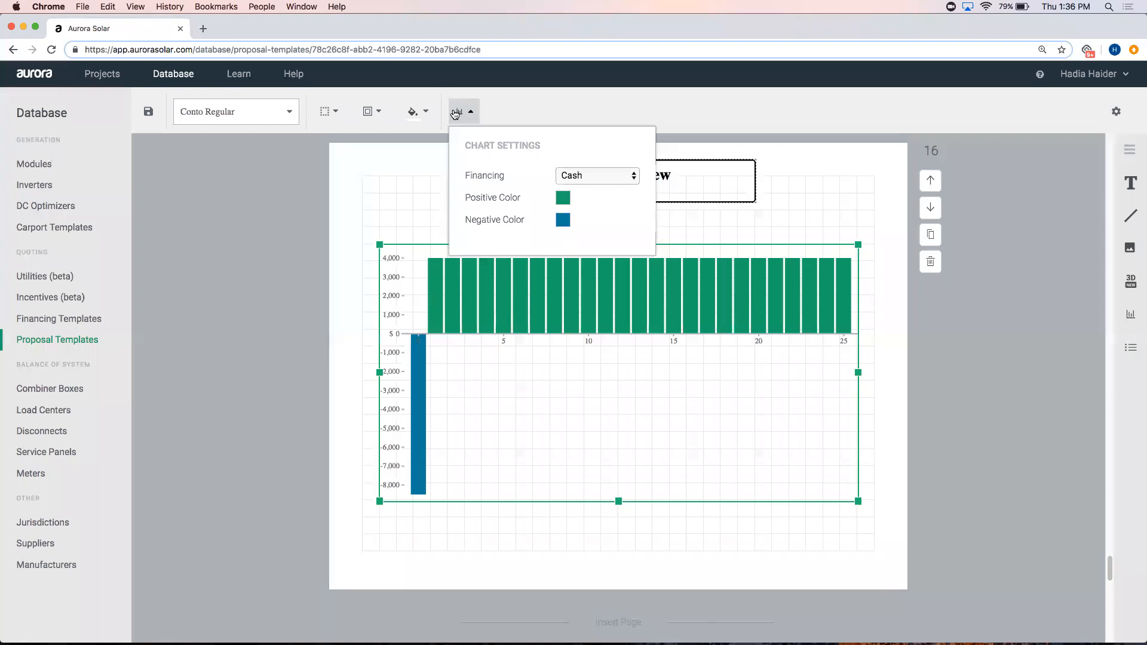
left_click(561, 221)
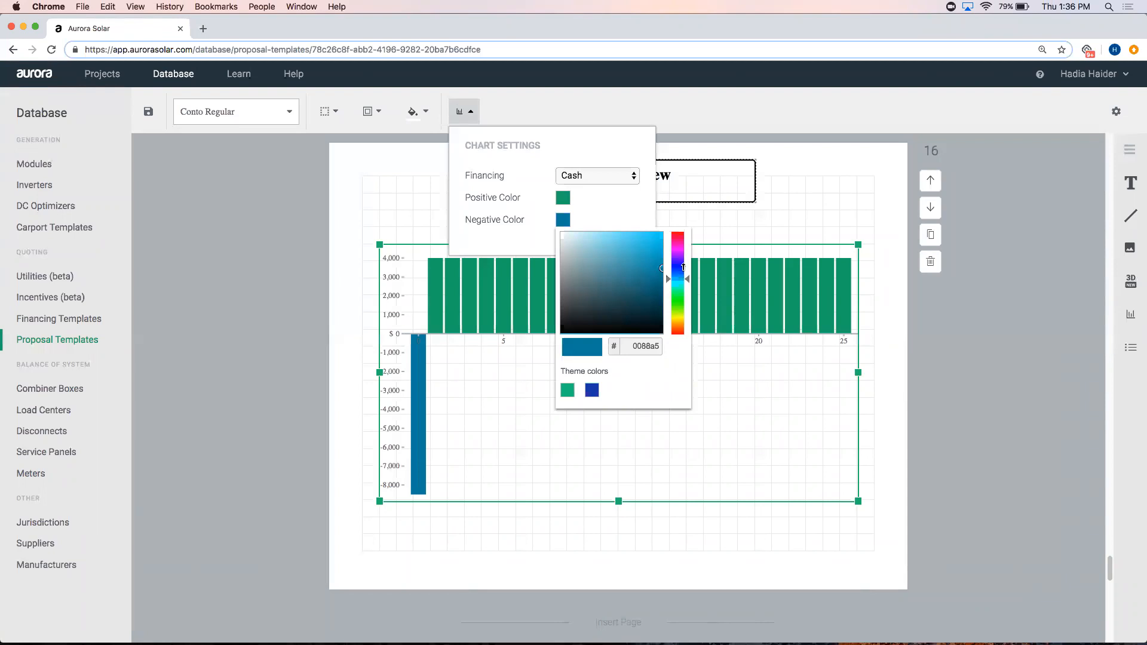
left_click_drag(683, 244, 682, 232)
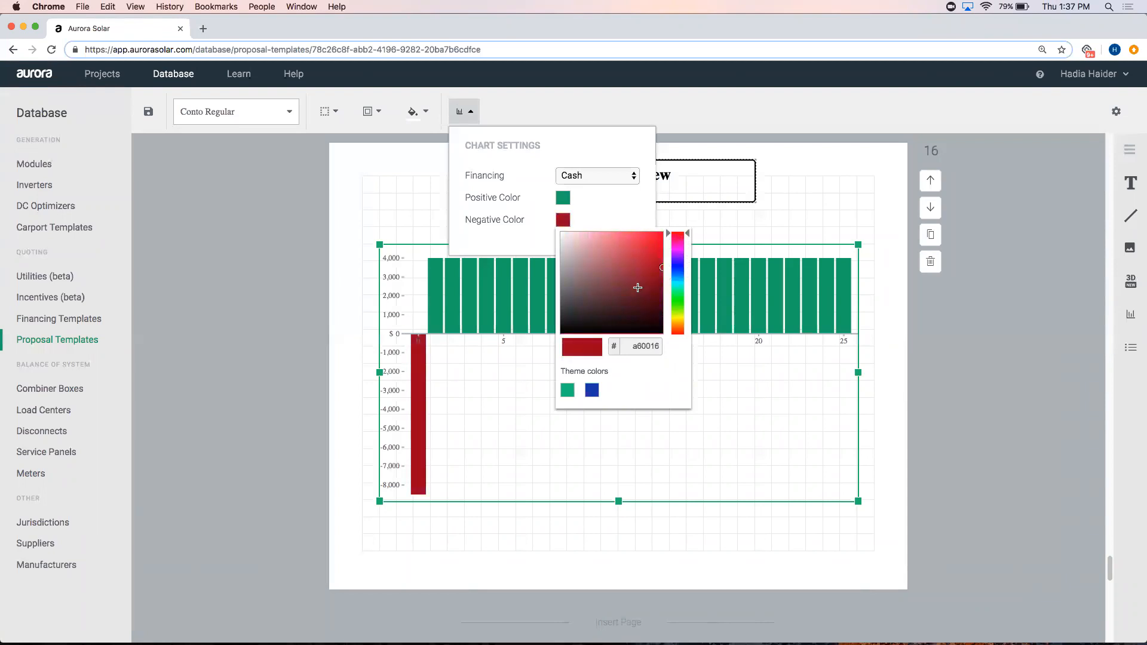
left_click(639, 250)
left_click(649, 246)
left_click(651, 243)
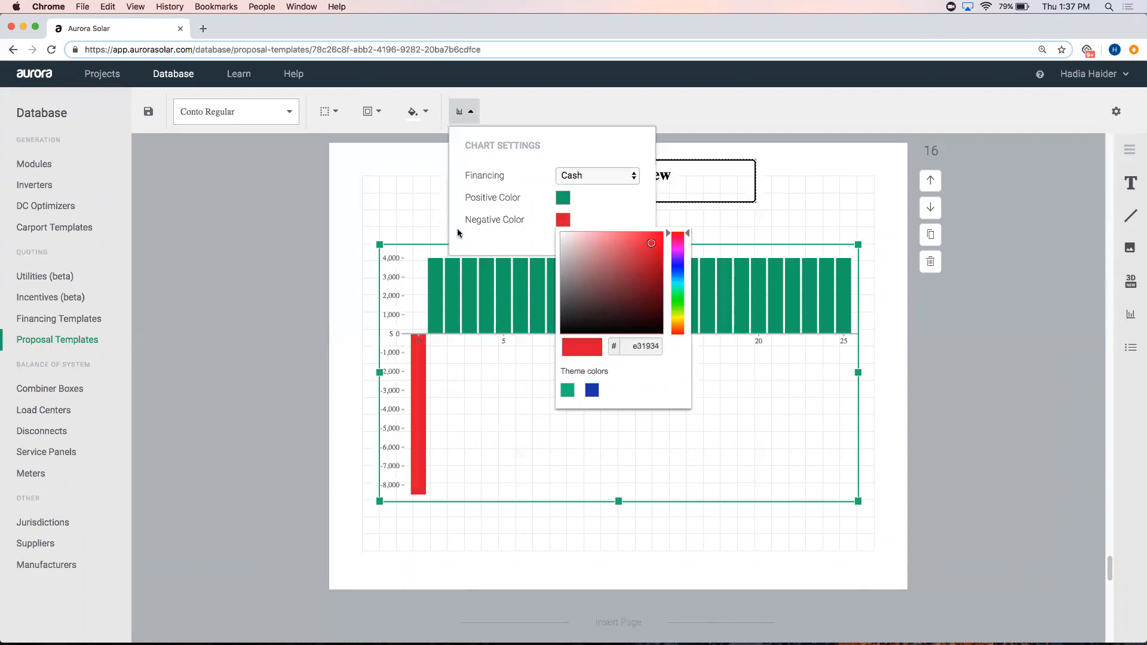
left_click(481, 216)
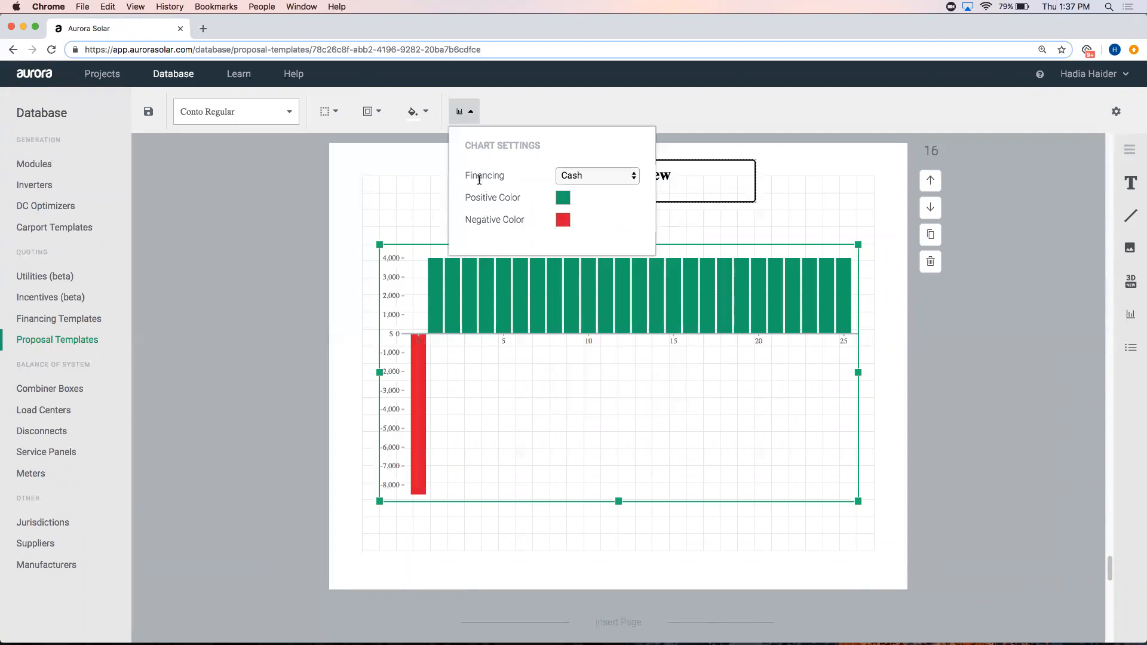
- Examine the financing options available in the Annual Cashflows chart's settings
left_click_drag(464, 177, 515, 176)
left_click(585, 181)
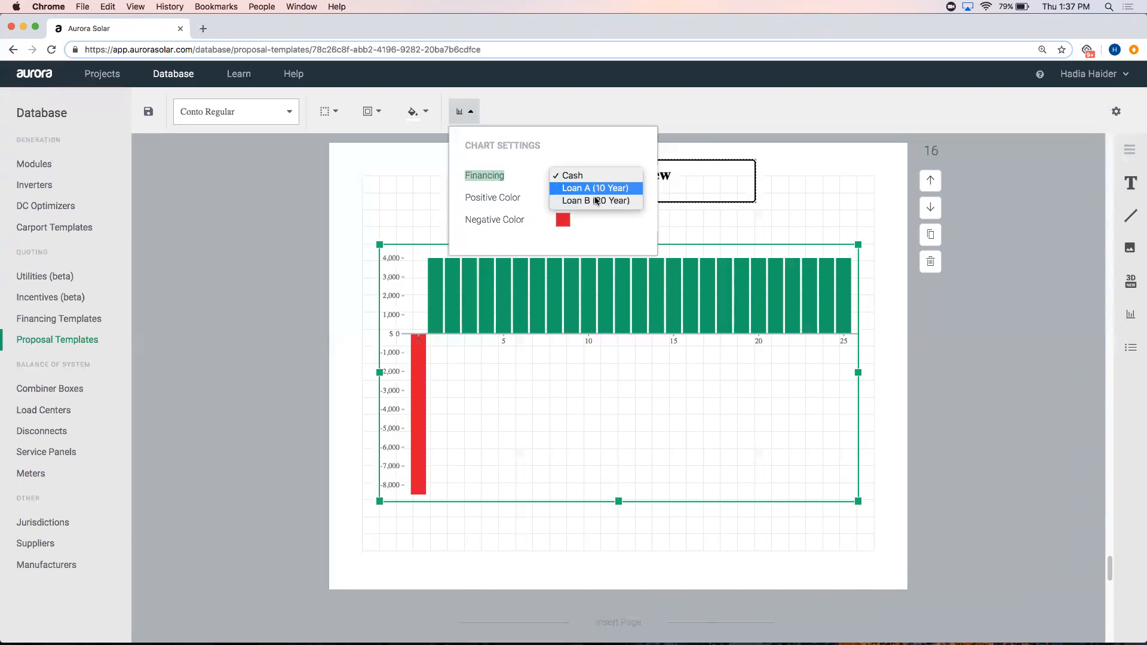
left_click(335, 325)
left_click(335, 328)
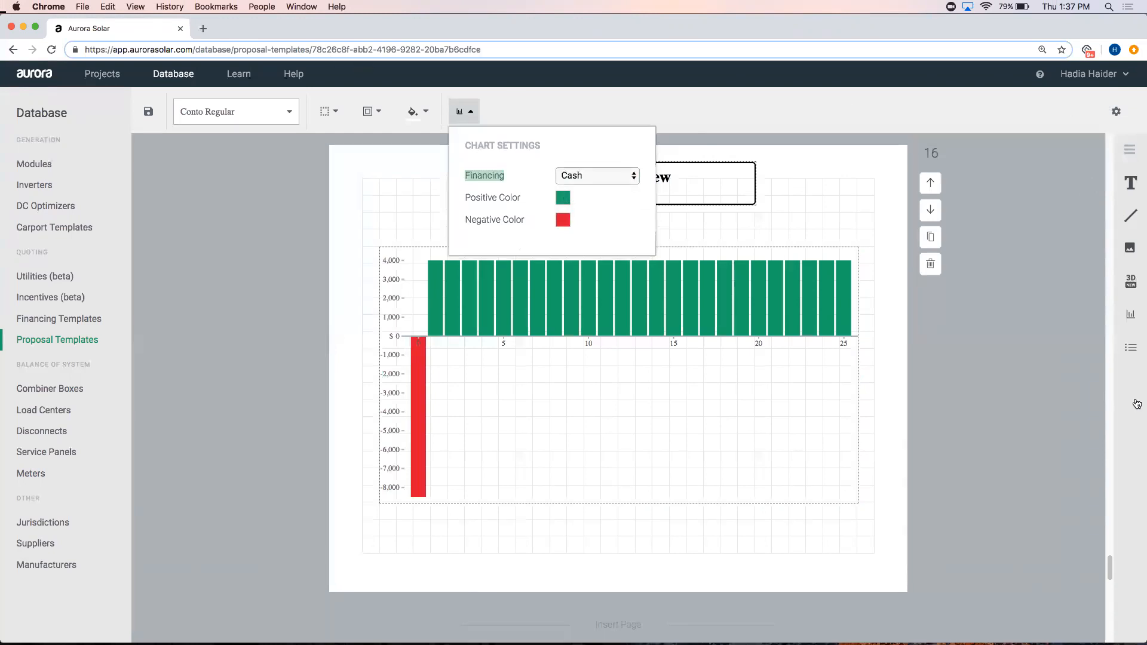
- Check which financing option the cashflow chart on the "Cash" page uses in its chart settings
scroll(1112, 562, "up", 5)
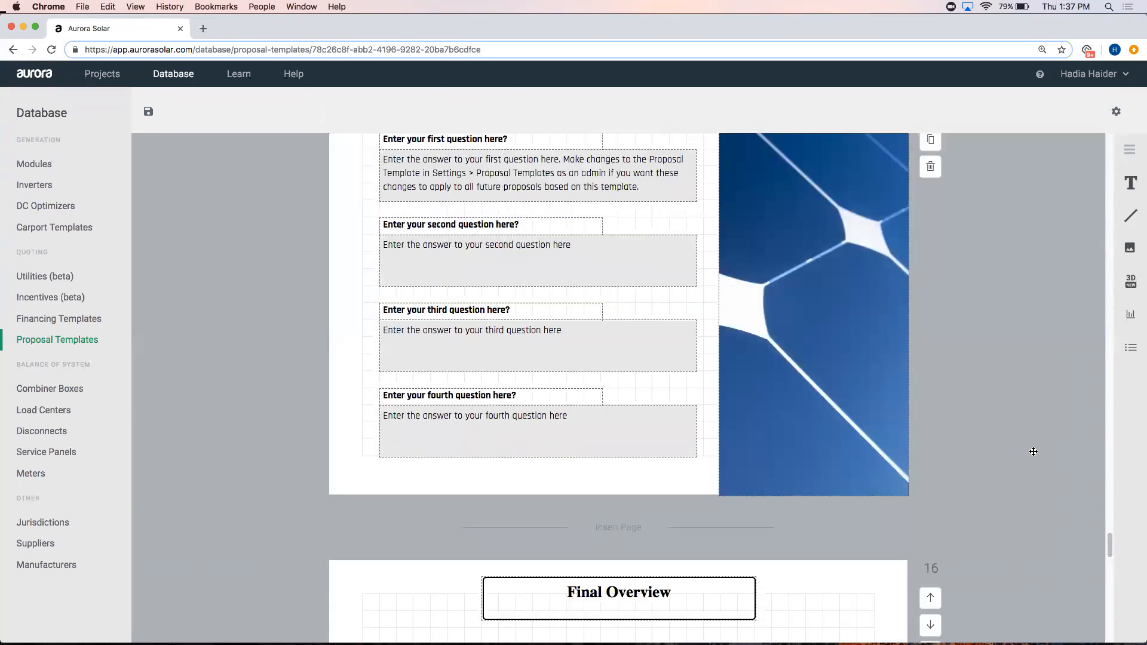
left_click_drag(1110, 542, 1102, 348)
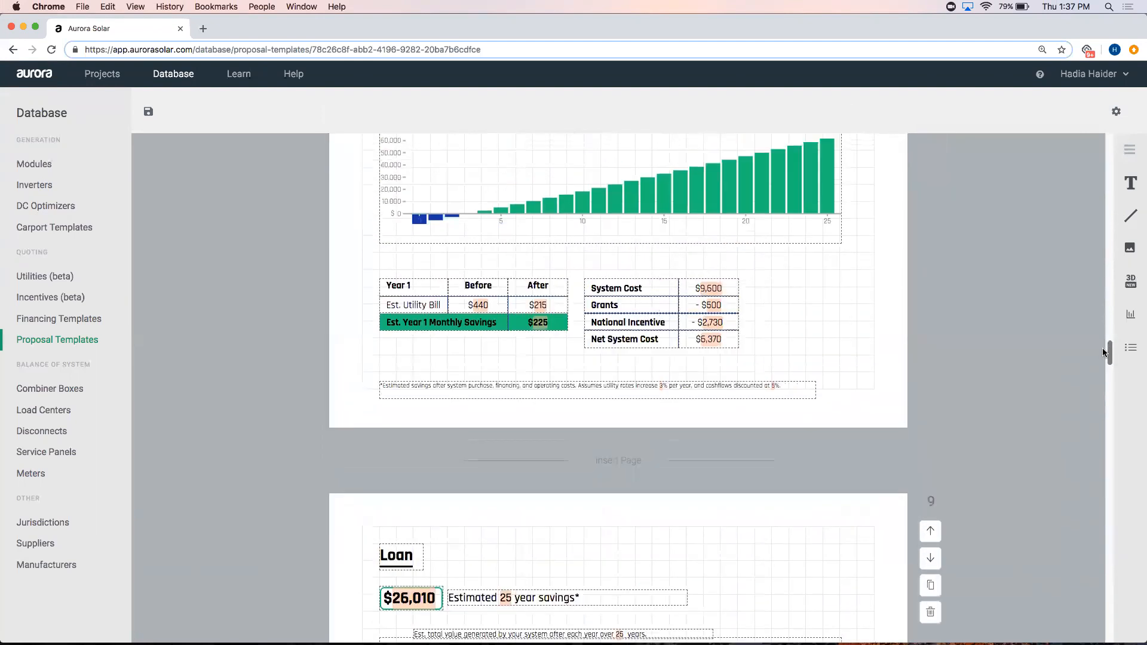
left_click(786, 412)
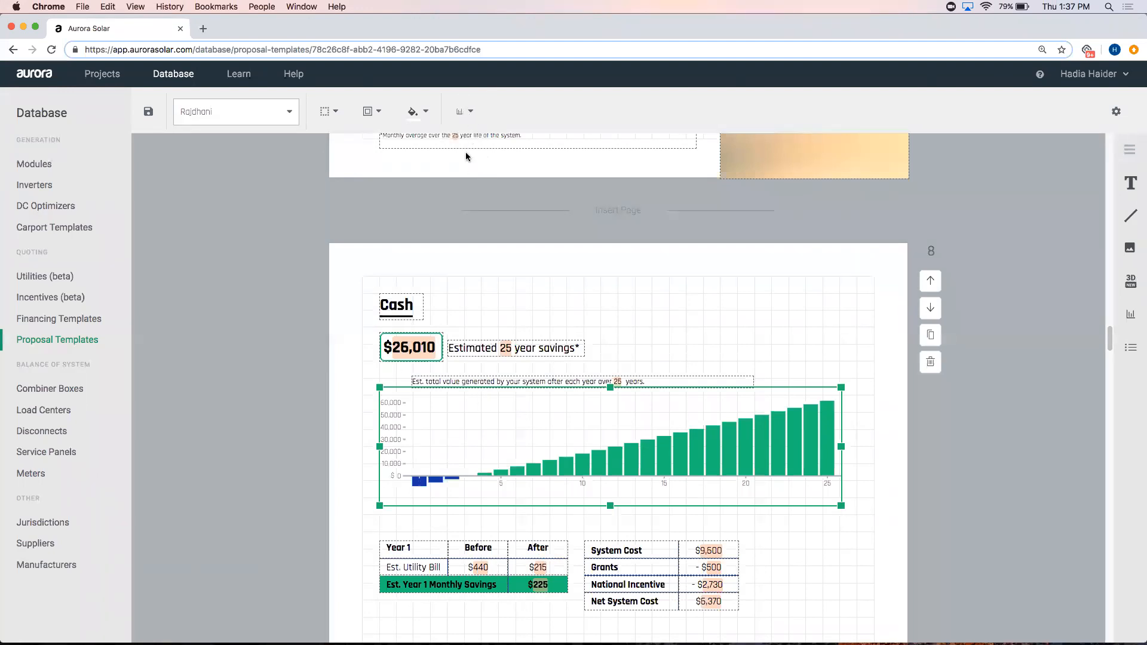
left_click(471, 118)
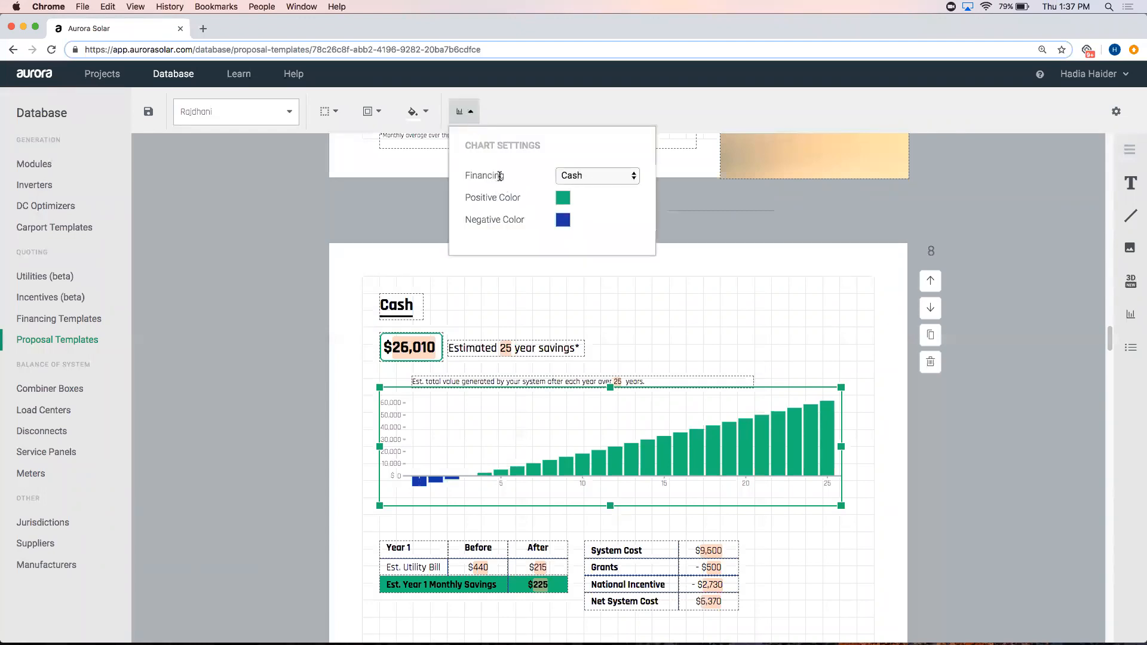
left_click(267, 297)
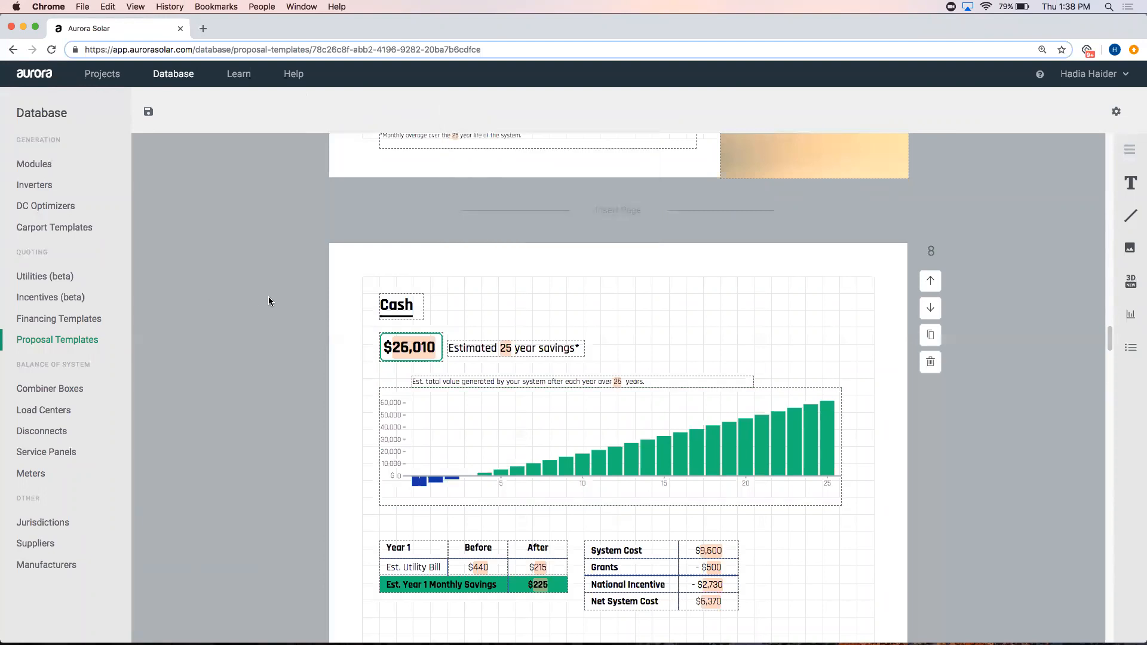
- Check which financing option the cashflow chart on the "Loan" page uses in its chart settings
scroll(270, 299, "down", 7)
scroll(271, 305, "down", 3)
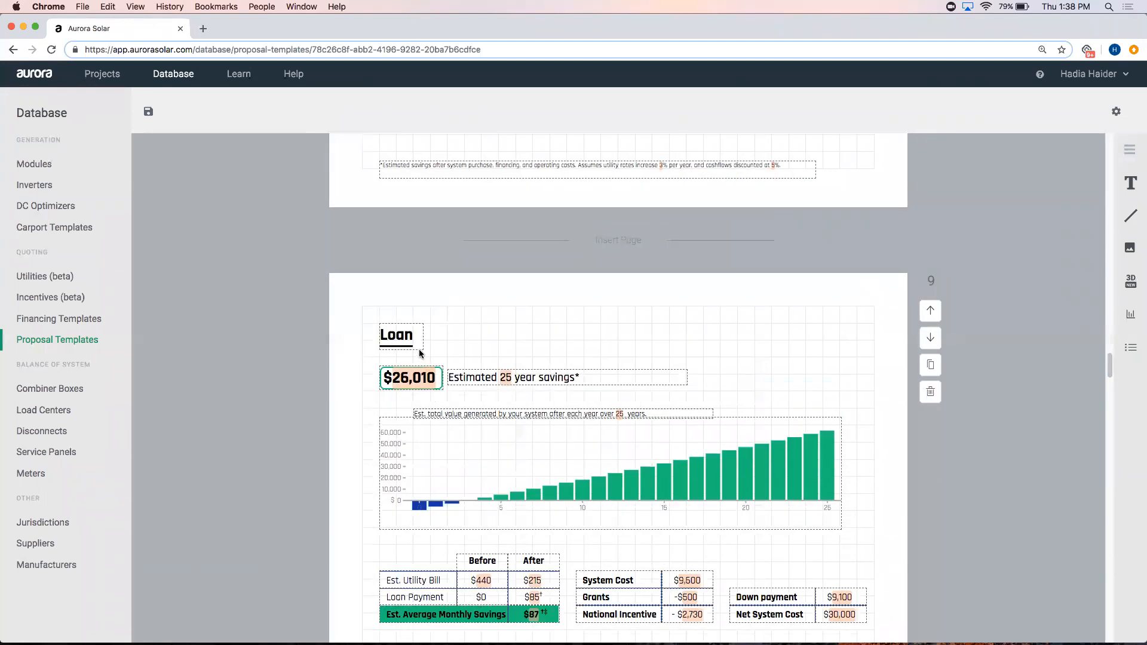
left_click(549, 463)
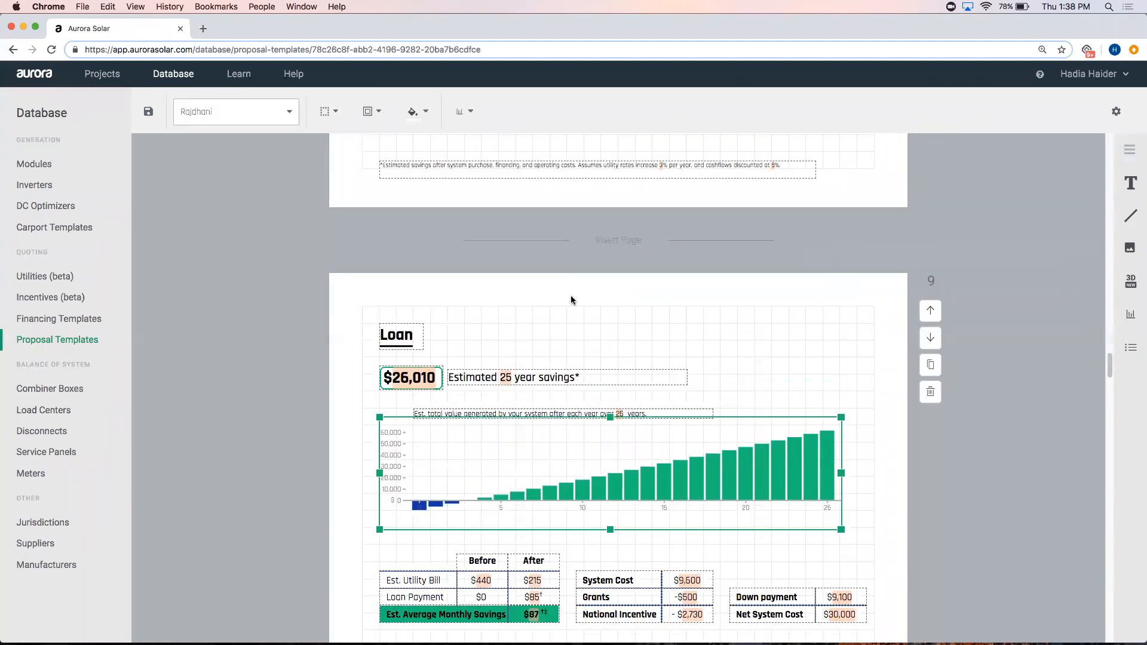
left_click(469, 119)
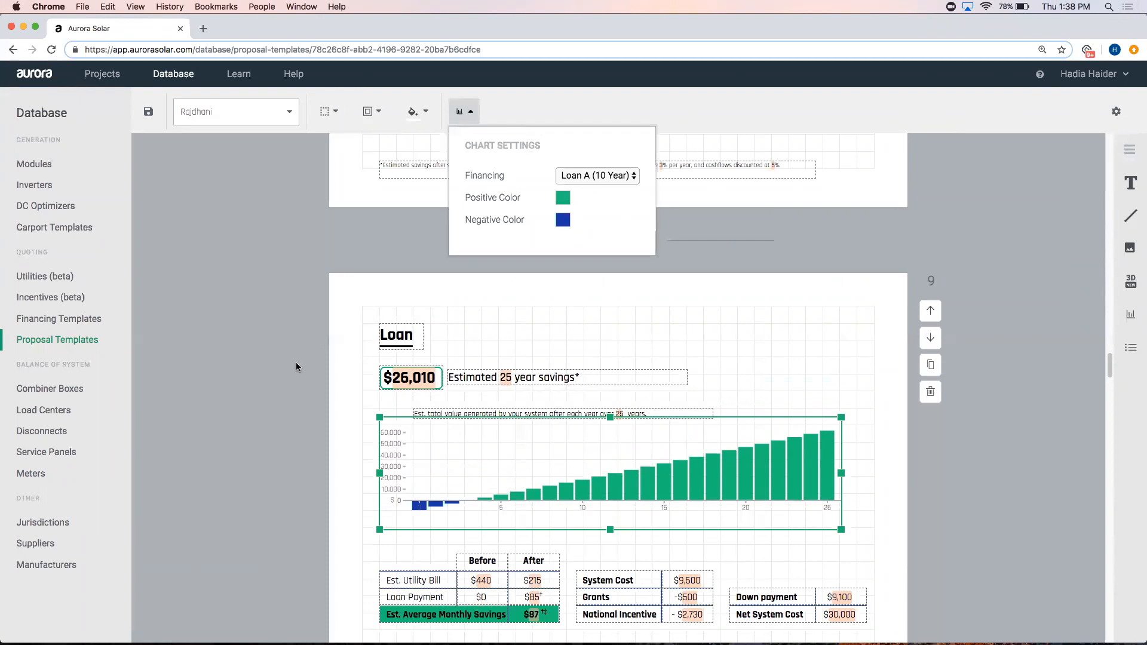
left_click(270, 367)
- Delete the Annual Cashflows chart from the "Final Overview" page
scroll(271, 367, "down", 15)
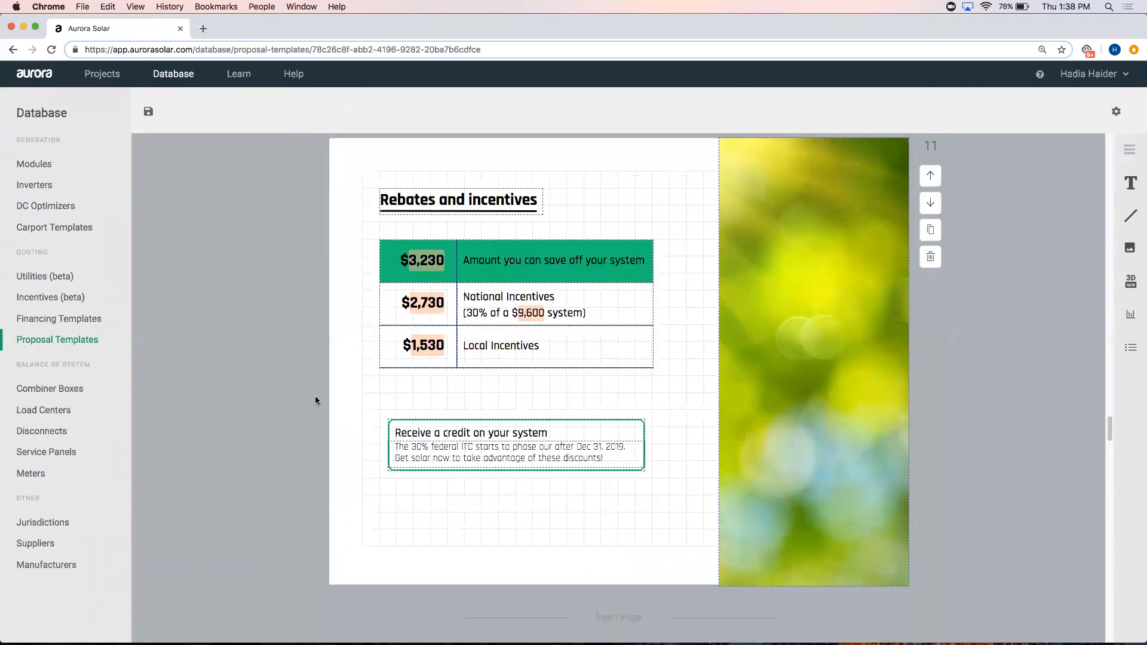
scroll(314, 374, "down", 15)
scroll(315, 401, "down", 15)
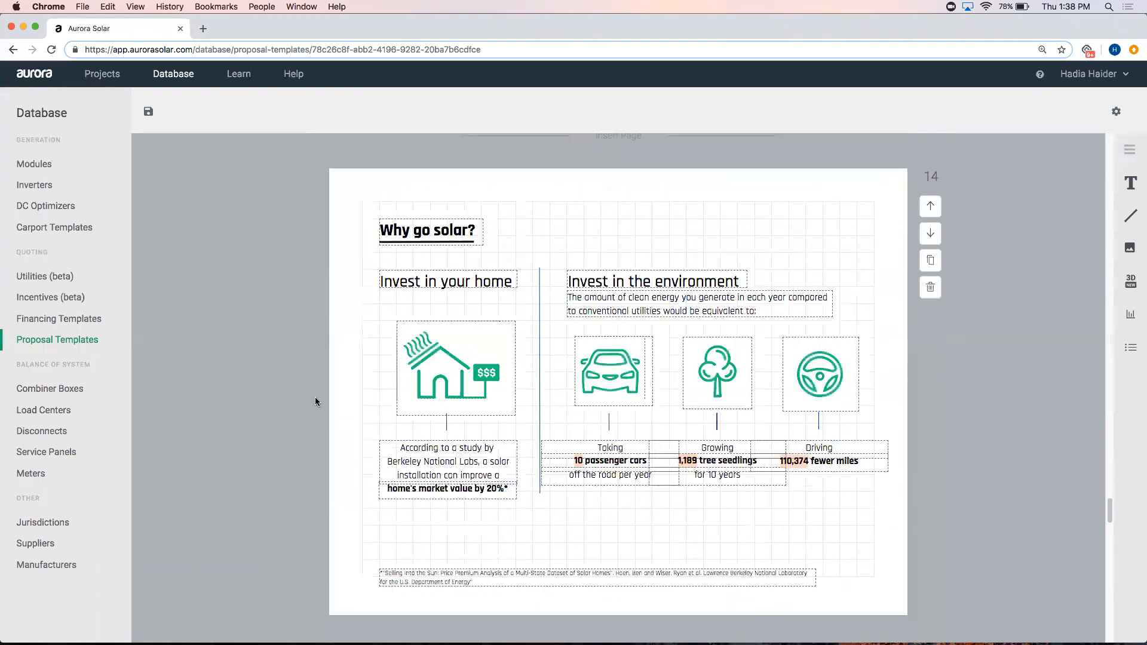
scroll(312, 412, "down", 4)
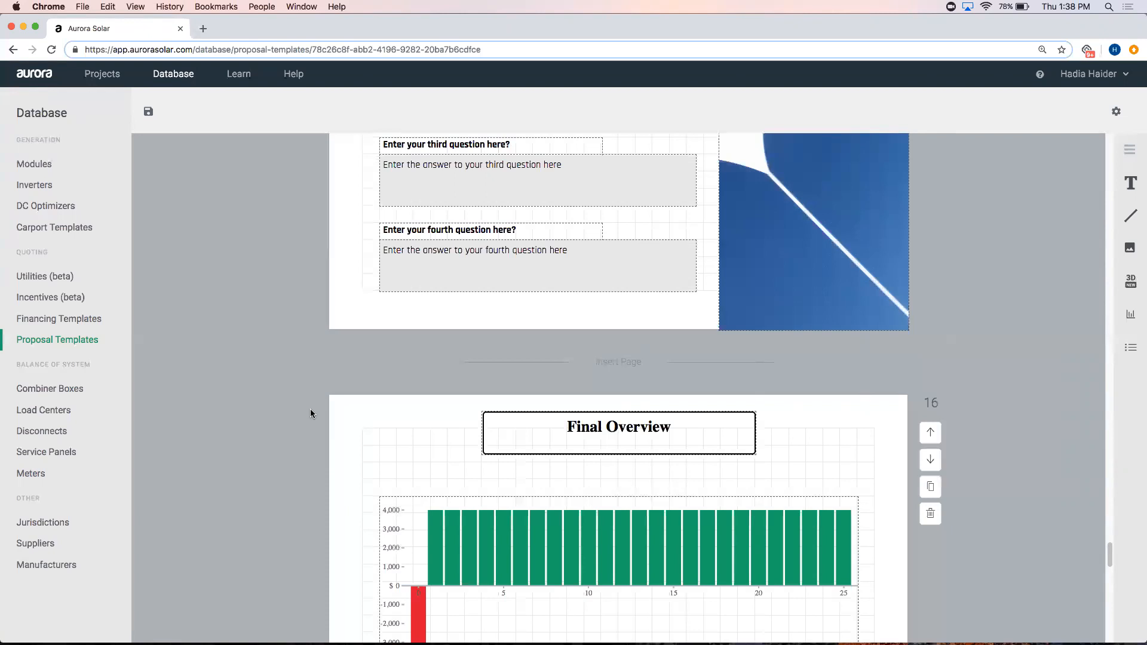
scroll(383, 442, "down", 6)
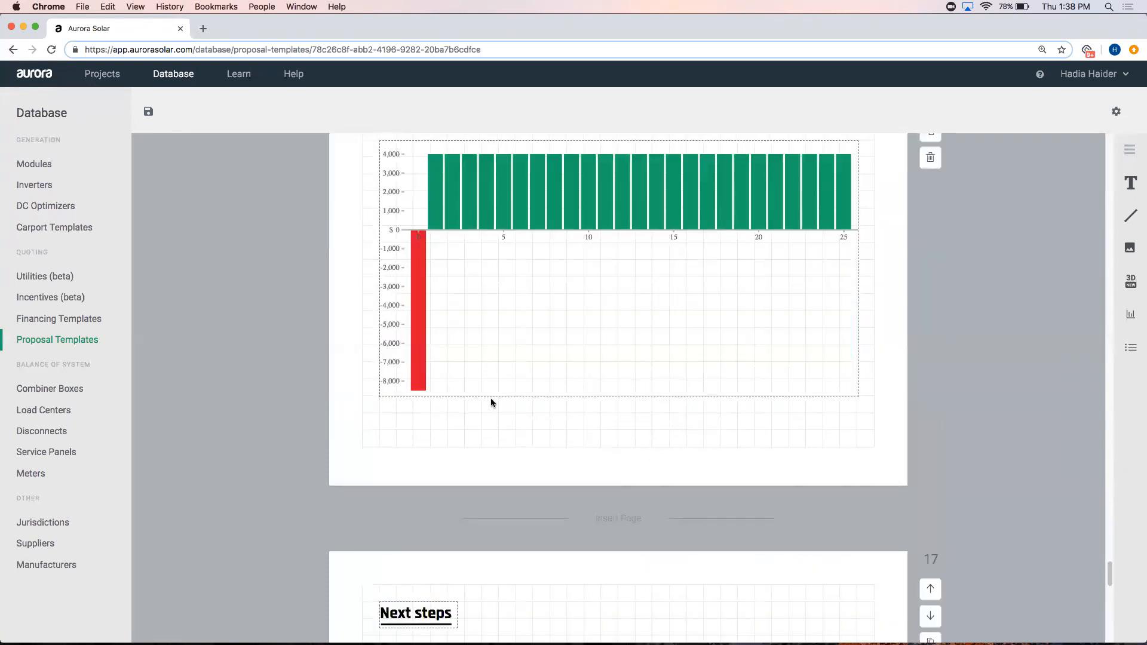
left_click(499, 367)
key("Delete")
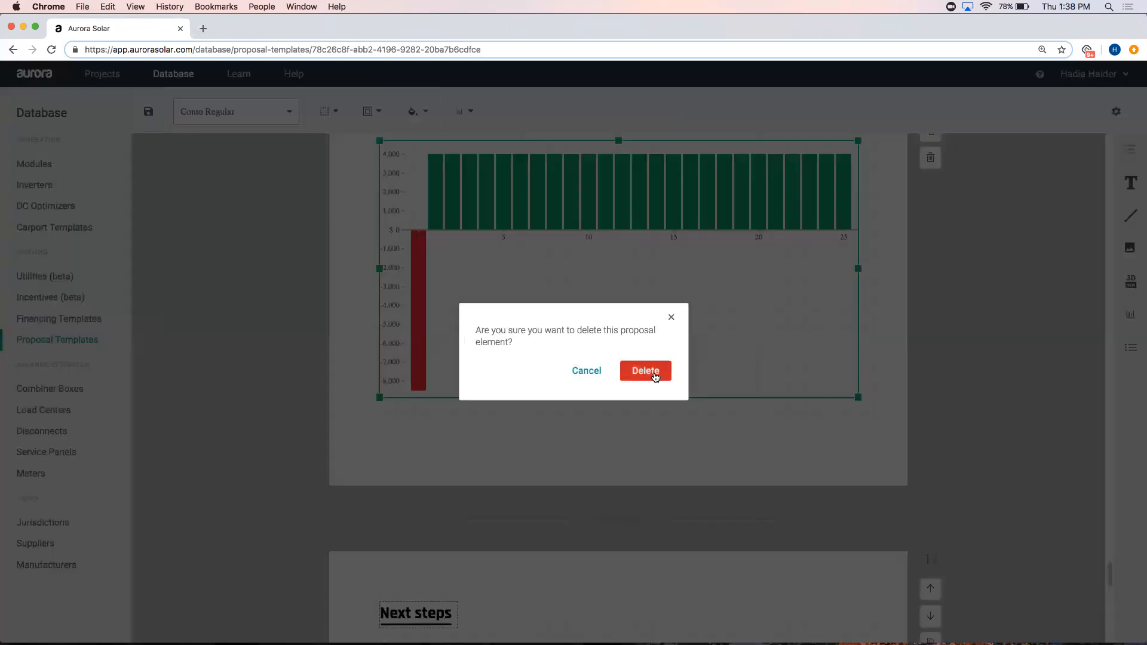
left_click(655, 375)
- Insert a Cumulative Cashflows chart across the full width of the "Final Overview" page grid and open its chart settings
left_click(1127, 313)
mouse_move(1058, 342)
left_mouse_down()
mouse_move(607, 358)
mouse_move(402, 220)
mouse_move(372, 180)
mouse_move(750, 394)
mouse_move(844, 471)
mouse_move(892, 470)
left_mouse_up()
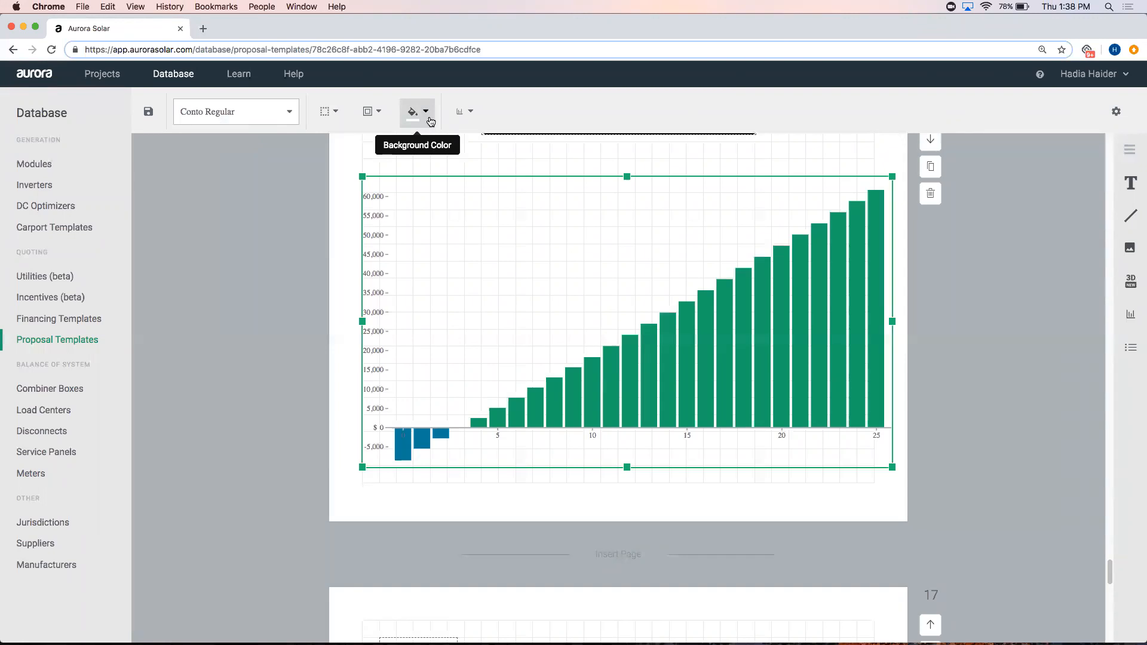
left_click(469, 113)
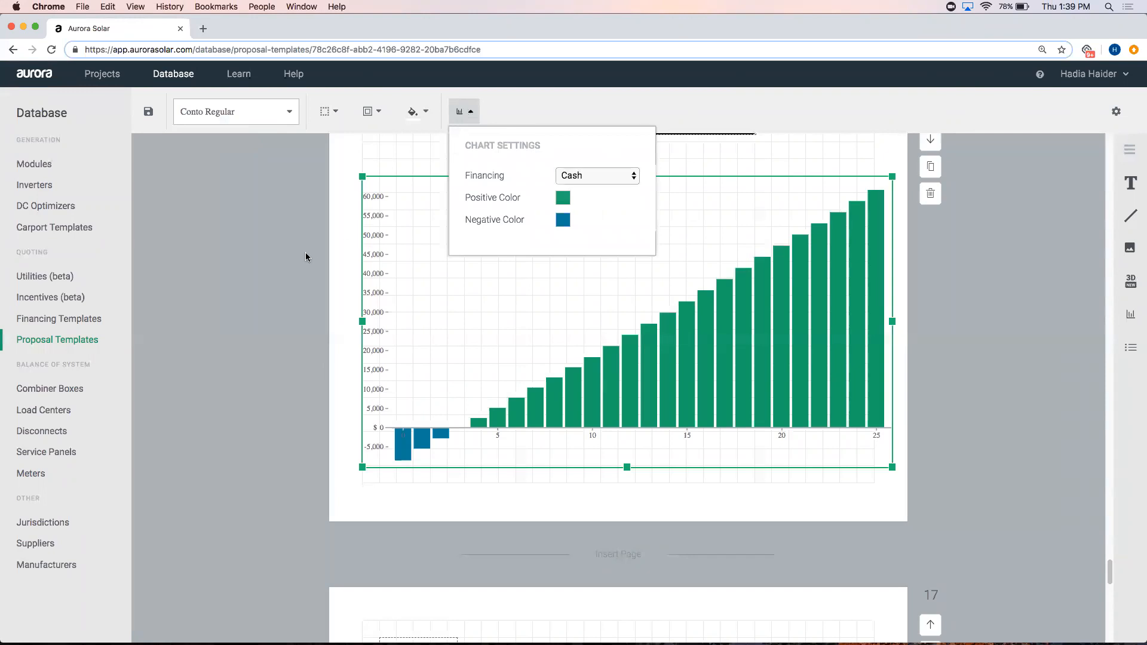
- Delete the Cumulative Cashflows chart from the "Final Overview" page
left_click(507, 285)
key("Delete")
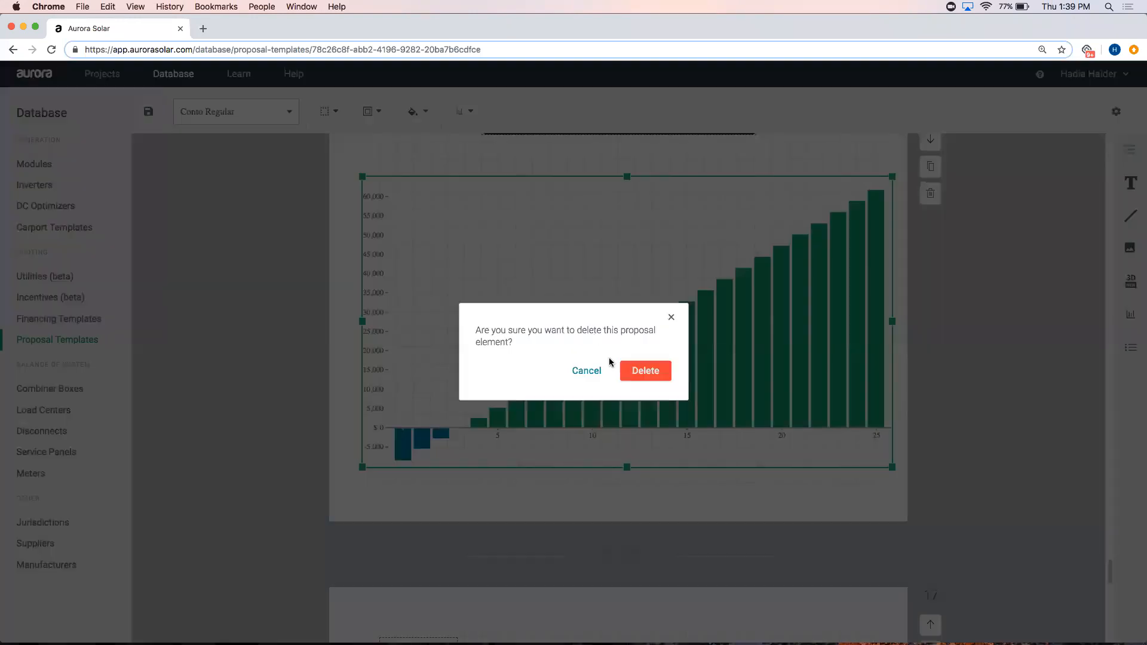
key("Return")
- Insert a Production & Consumption chart below the "Final Overview" heading, spanning nearly the full width of the page grid
left_click(1130, 315)
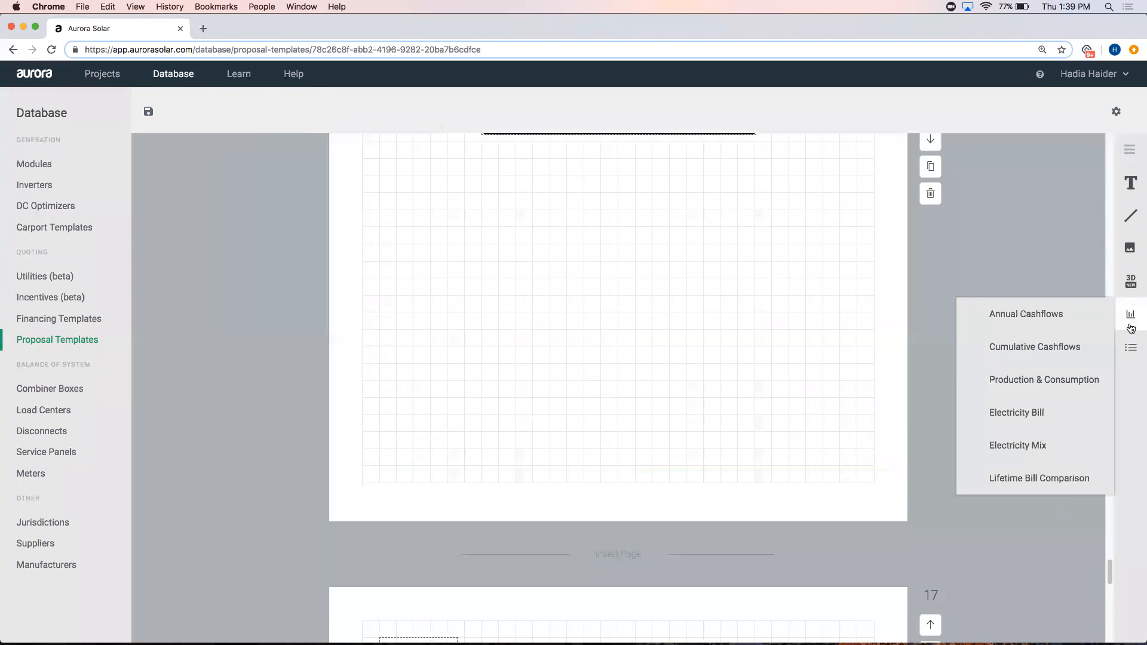
left_click(1057, 390)
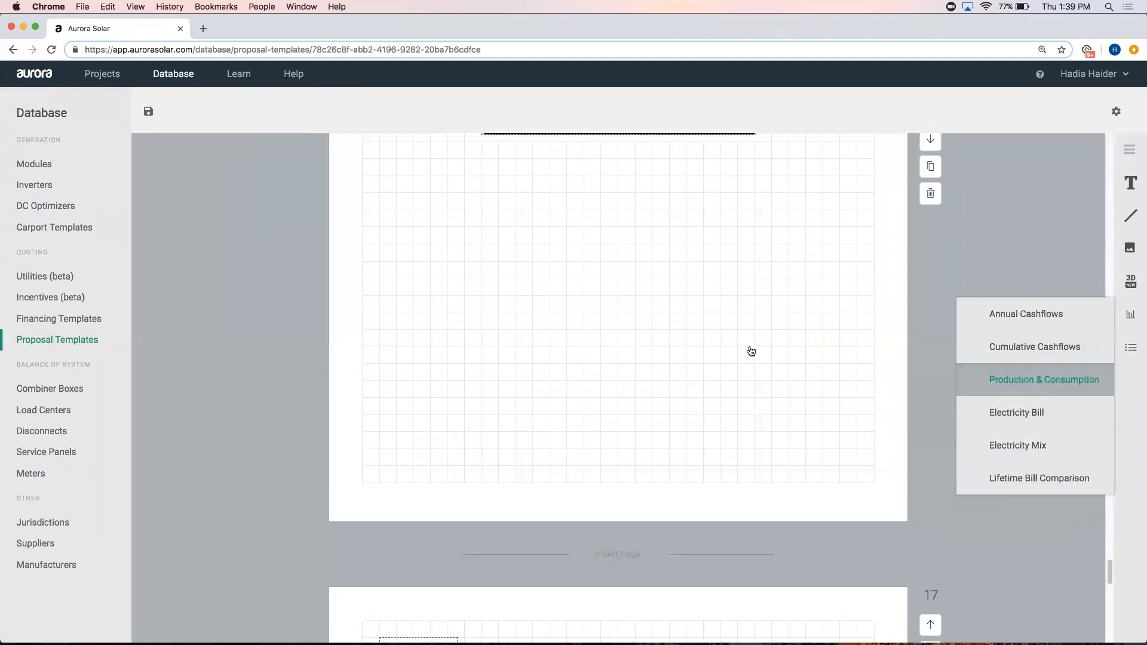
left_click_drag(730, 263, 859, 459)
left_click_drag(767, 404, 759, 404)
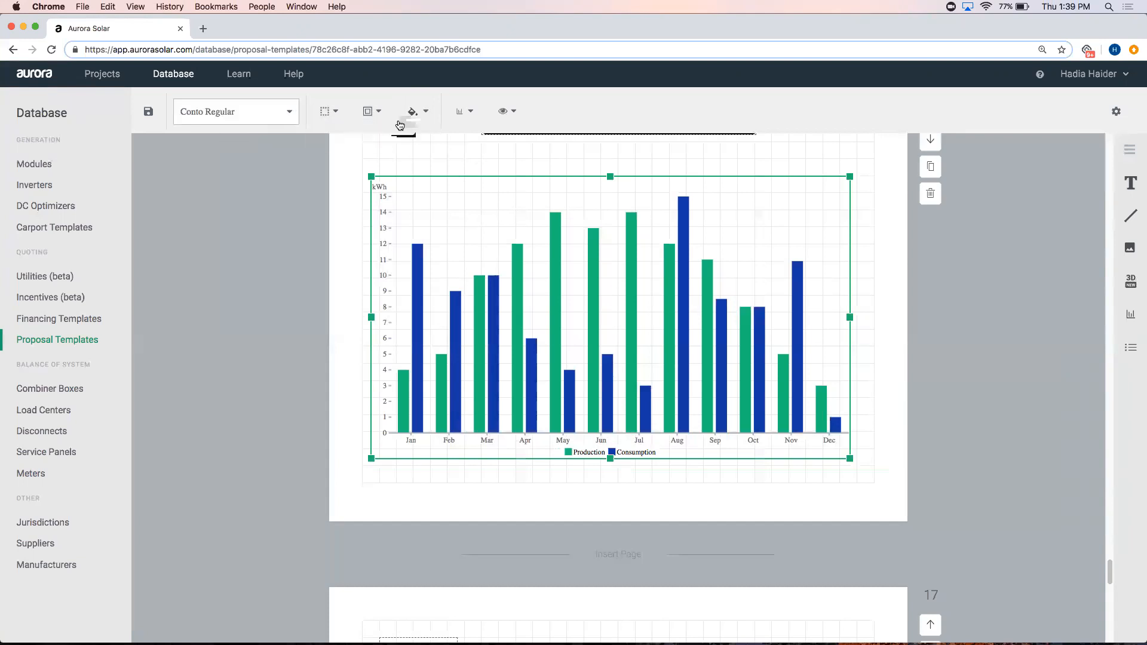
- Examine the production and consumption color settings of the Production & Consumption chart
left_click(463, 121)
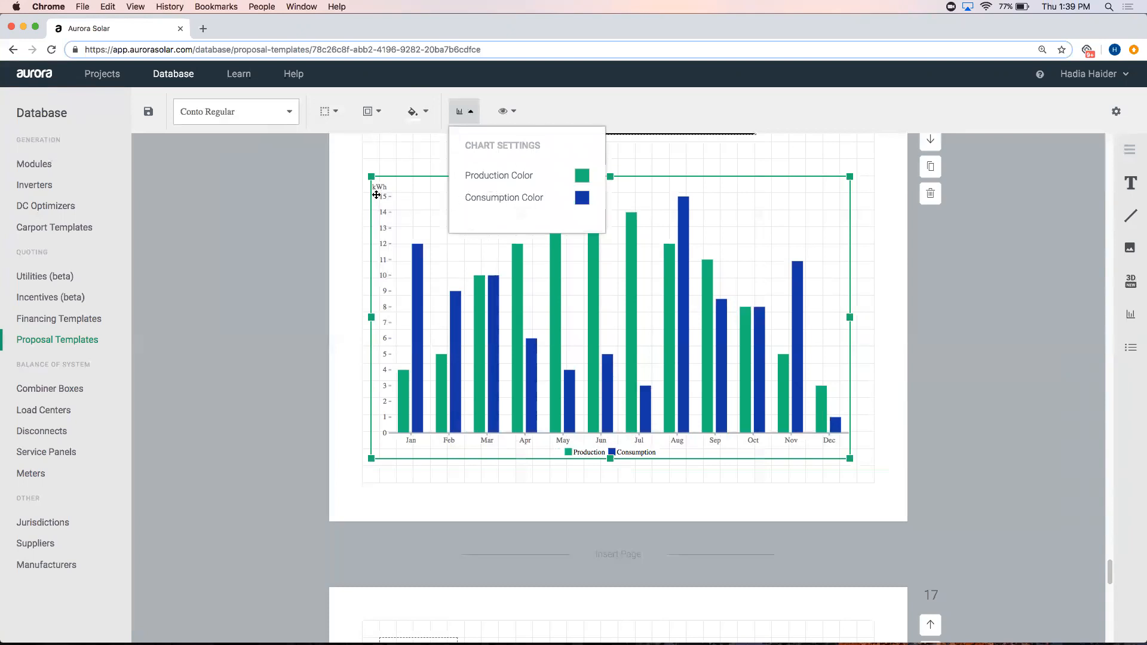
left_click(340, 193)
left_click(577, 224)
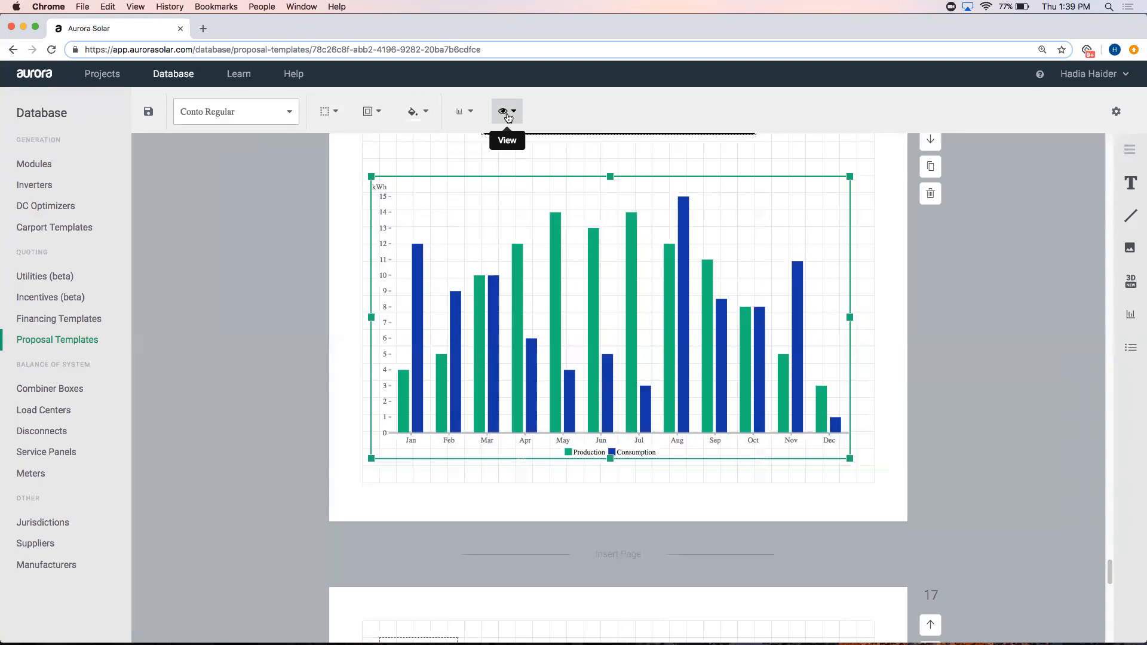
- Hide and restore the Consumption series, and do the same with the Production series, using the chart's view toggles
left_click(508, 117)
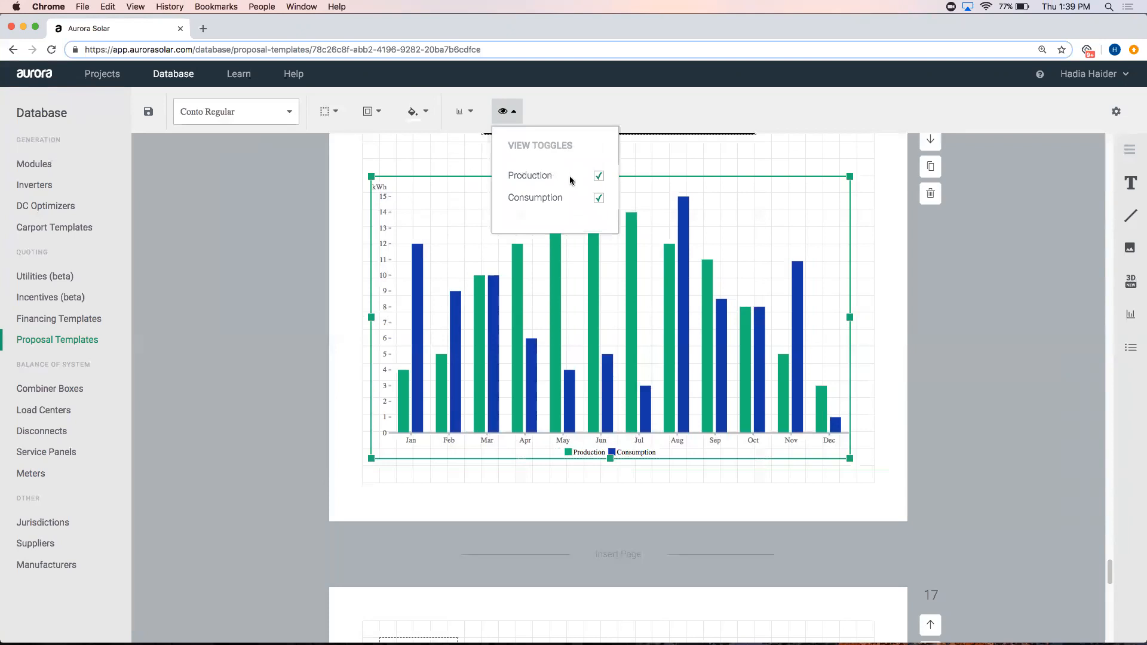
left_click(599, 198)
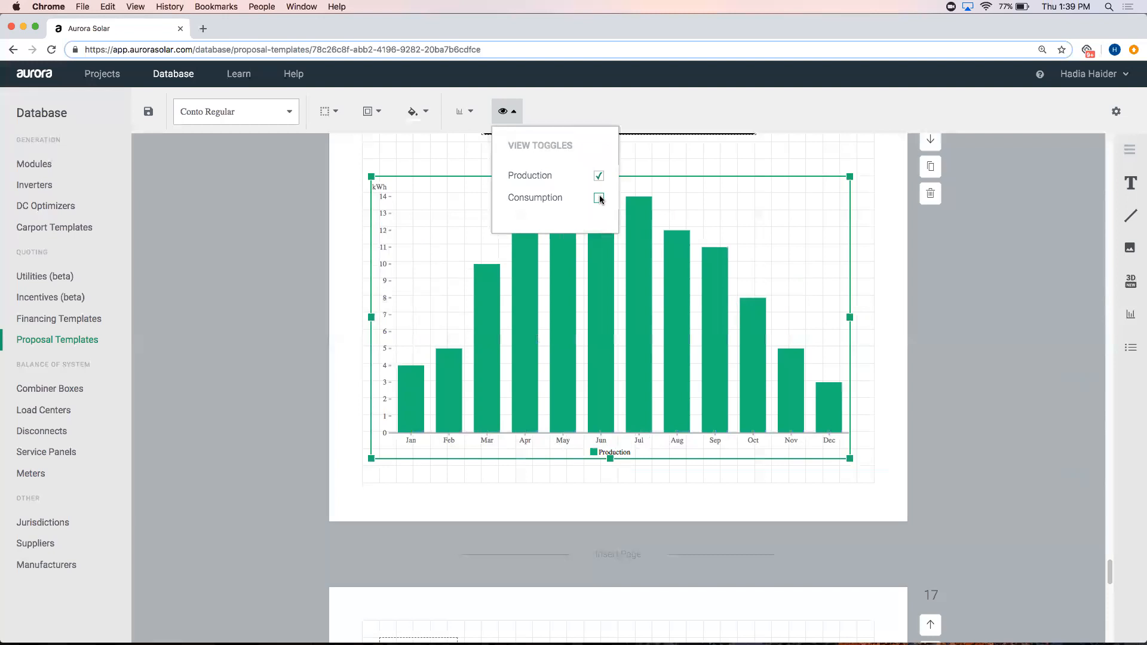
left_click(599, 198)
left_click(598, 176)
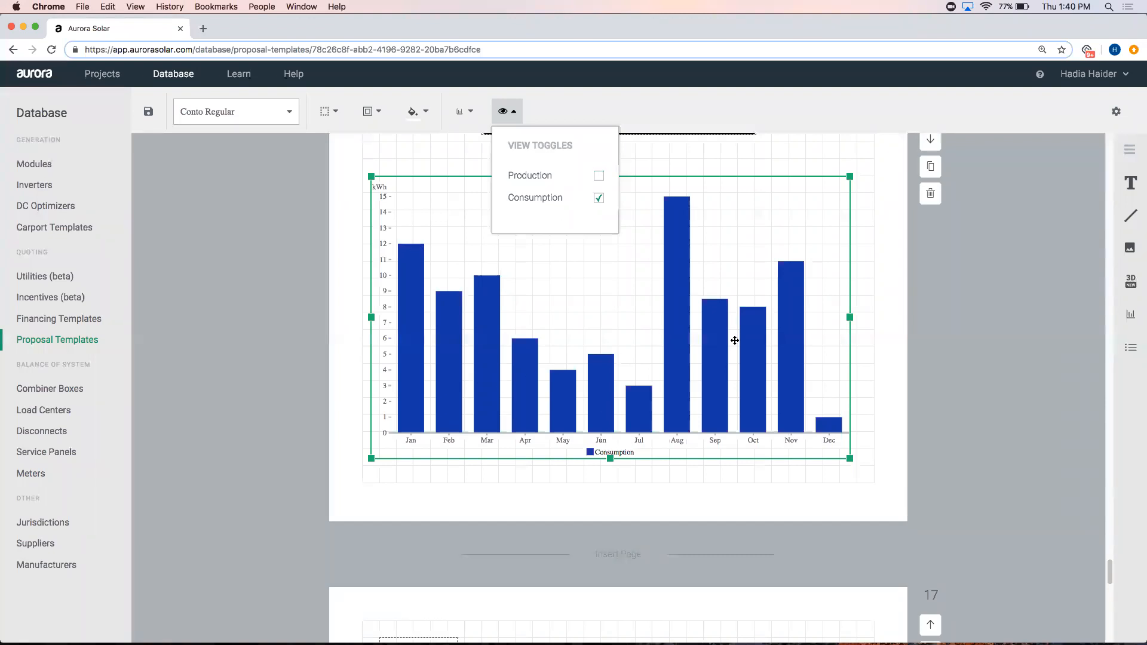
left_click(599, 176)
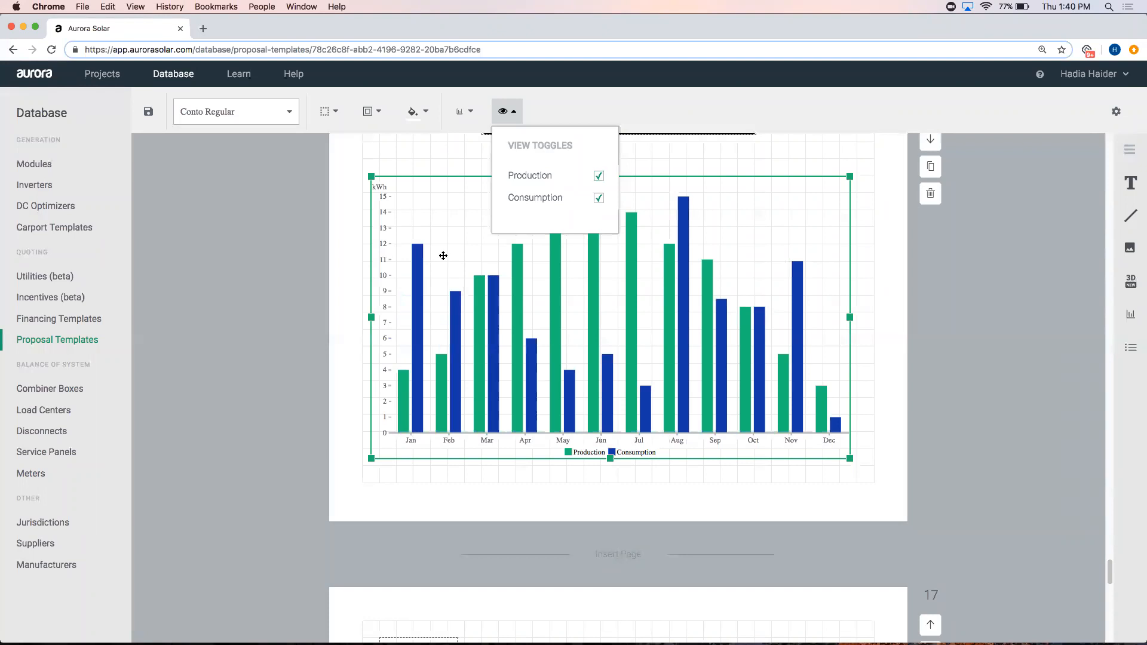
- Delete the Production & Consumption chart from the "Final Overview" page
key("Delete")
left_click(655, 372)
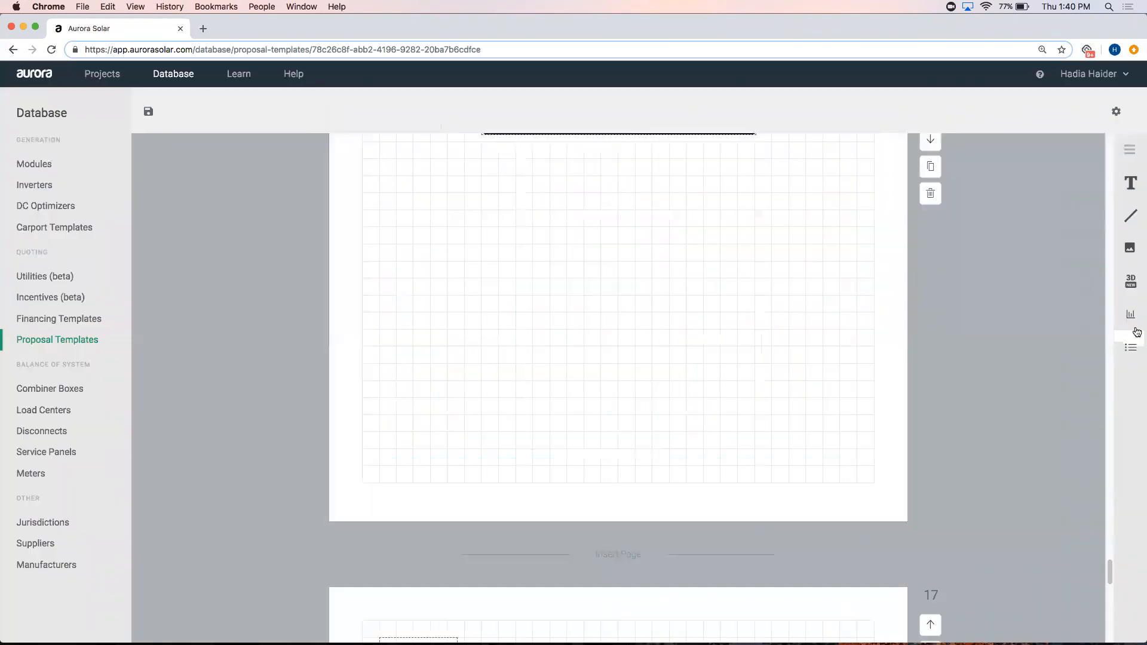
- Insert an Electricity Bill chart below the "Final Overview" heading, spanning nearly the full width of the page grid
left_click(1130, 315)
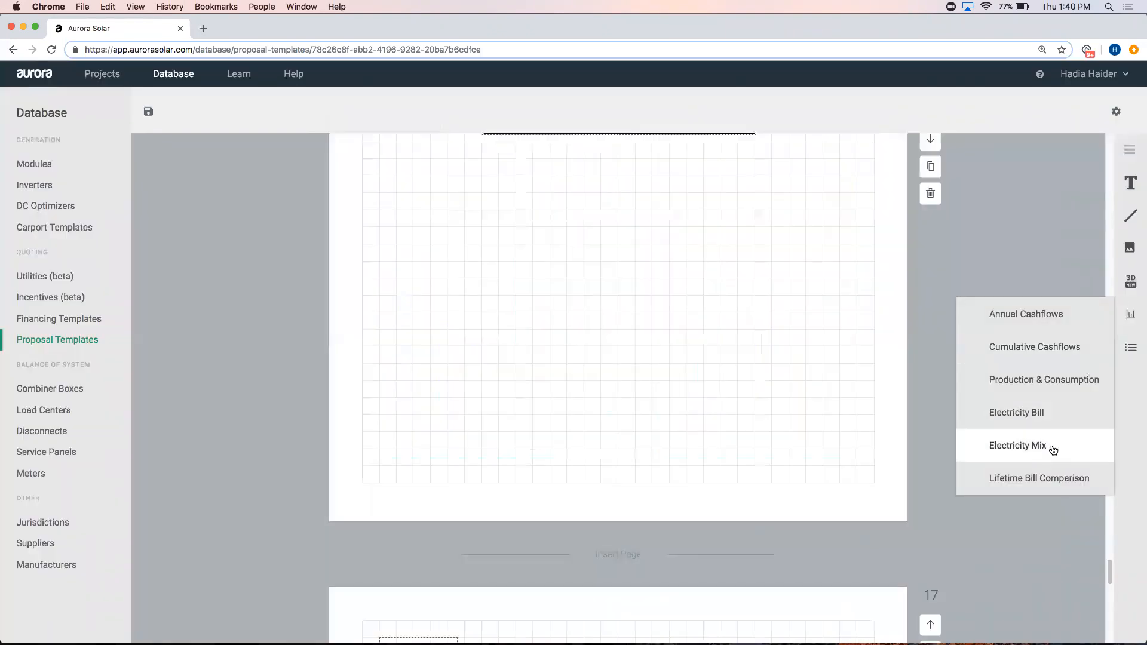
left_click(1053, 450)
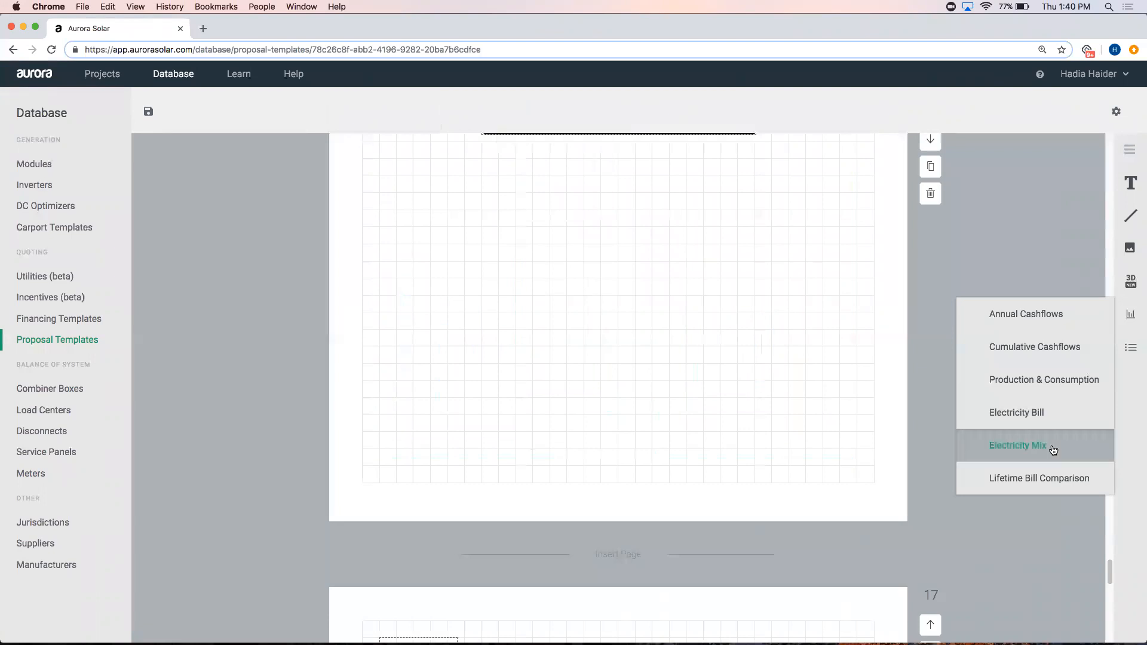
left_click(1131, 313)
left_click(1059, 409)
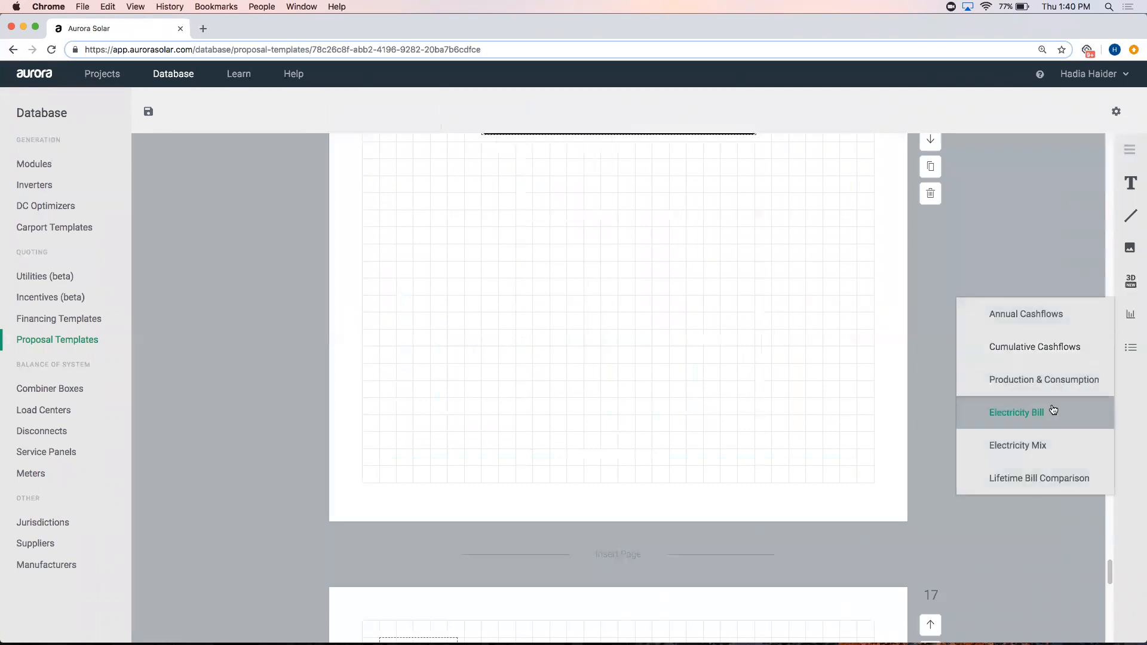
left_click_drag(367, 197, 696, 263)
left_click_drag(748, 383, 866, 483)
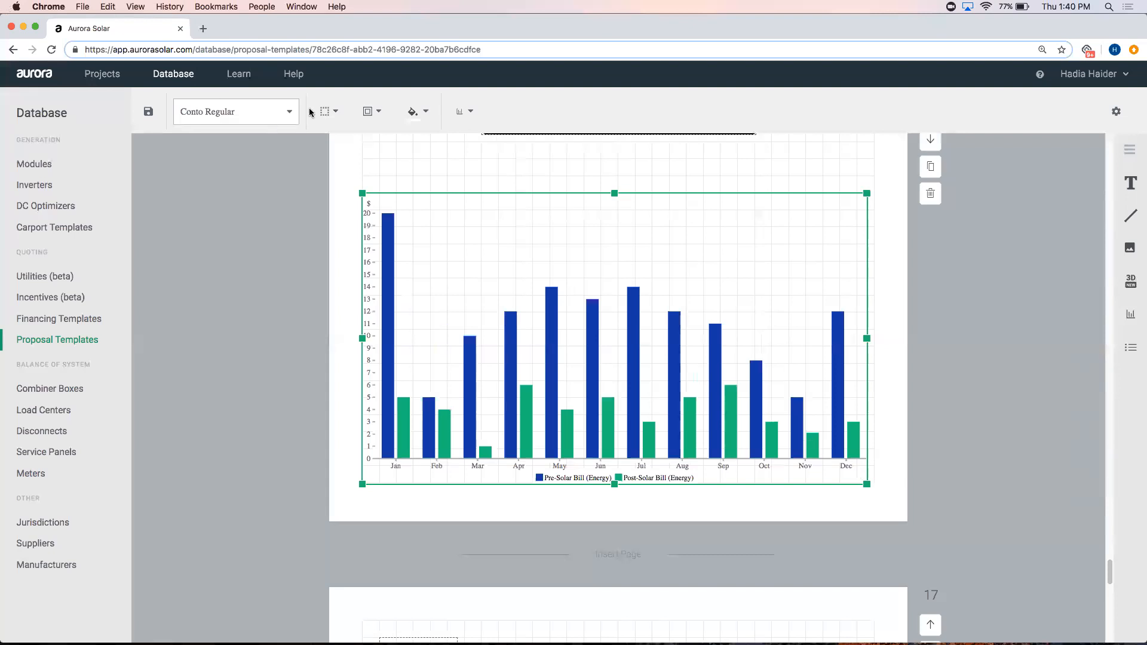
- Check the Electricity Bill chart's financing and color settings and delete the chart from the page
left_click(462, 112)
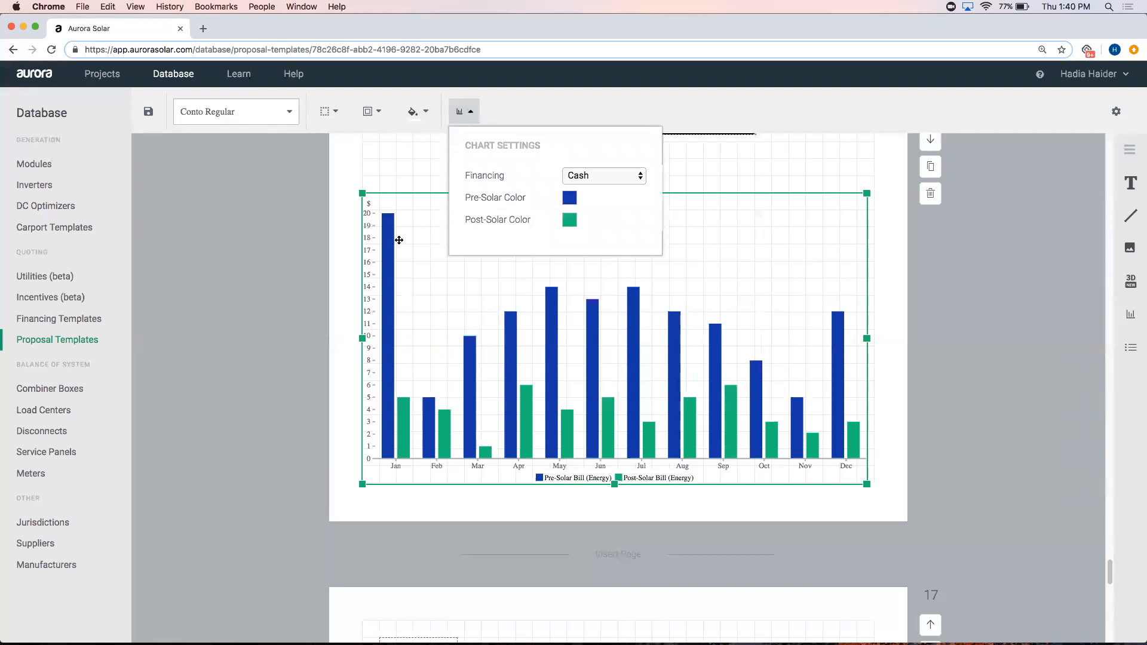
key("BackSpace")
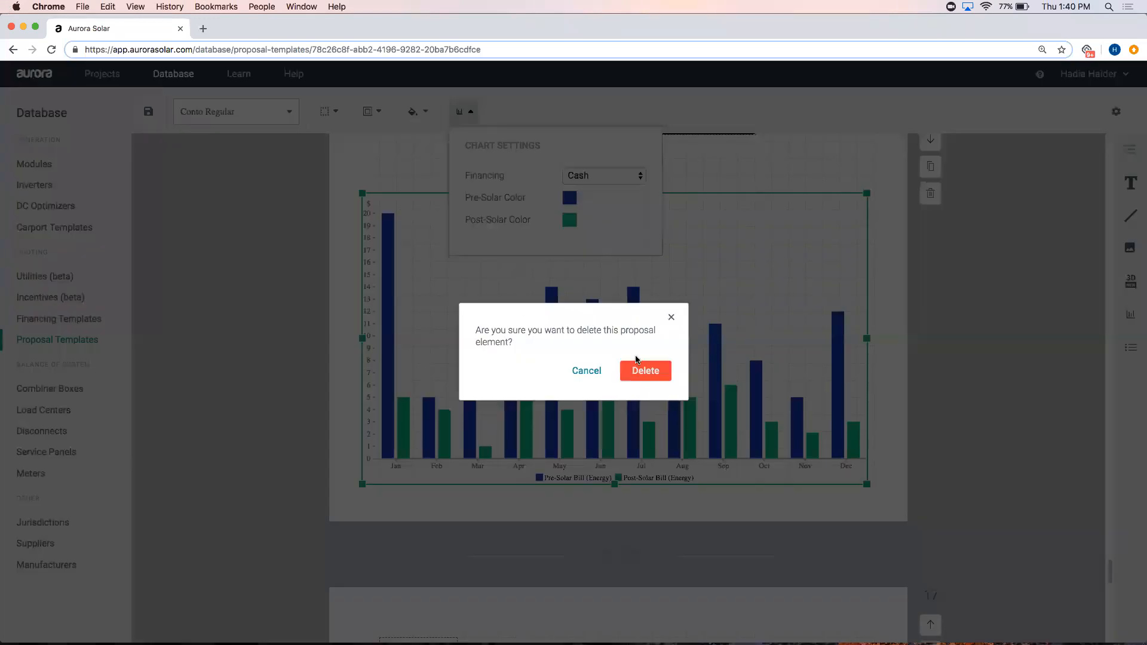
left_click(647, 371)
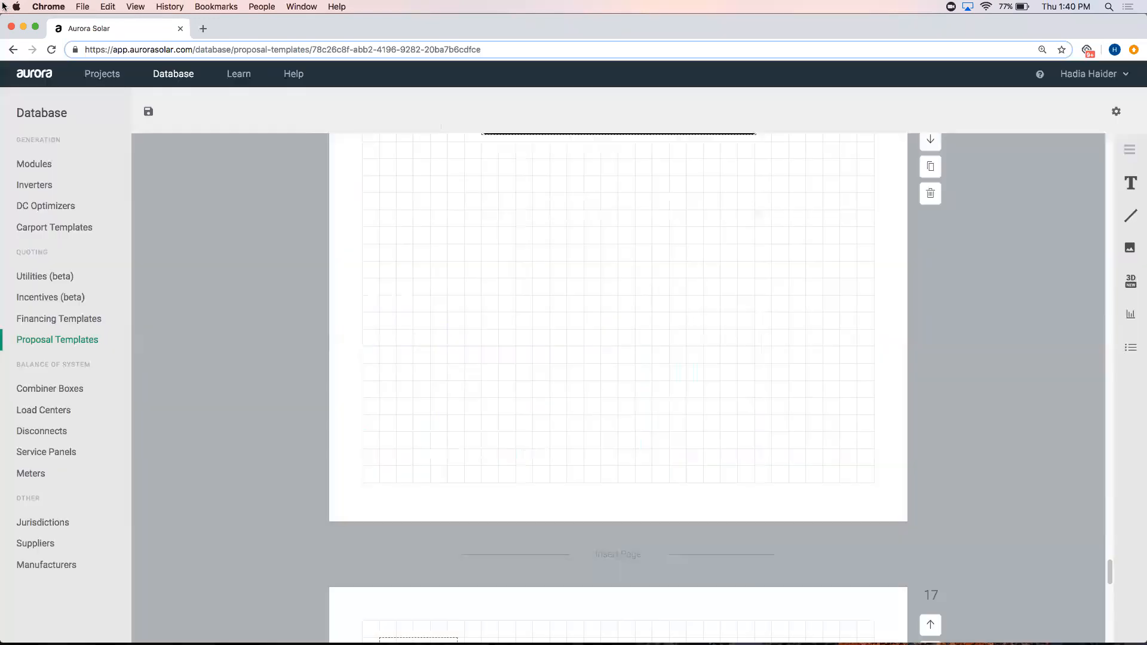
- Insert a Solar and Utility pie chart below the "Final Overview" heading, enlarged to cover most of the page grid
left_click(1130, 314)
left_click(1018, 446)
left_click_drag(403, 183, 731, 304)
left_click_drag(750, 382, 859, 467)
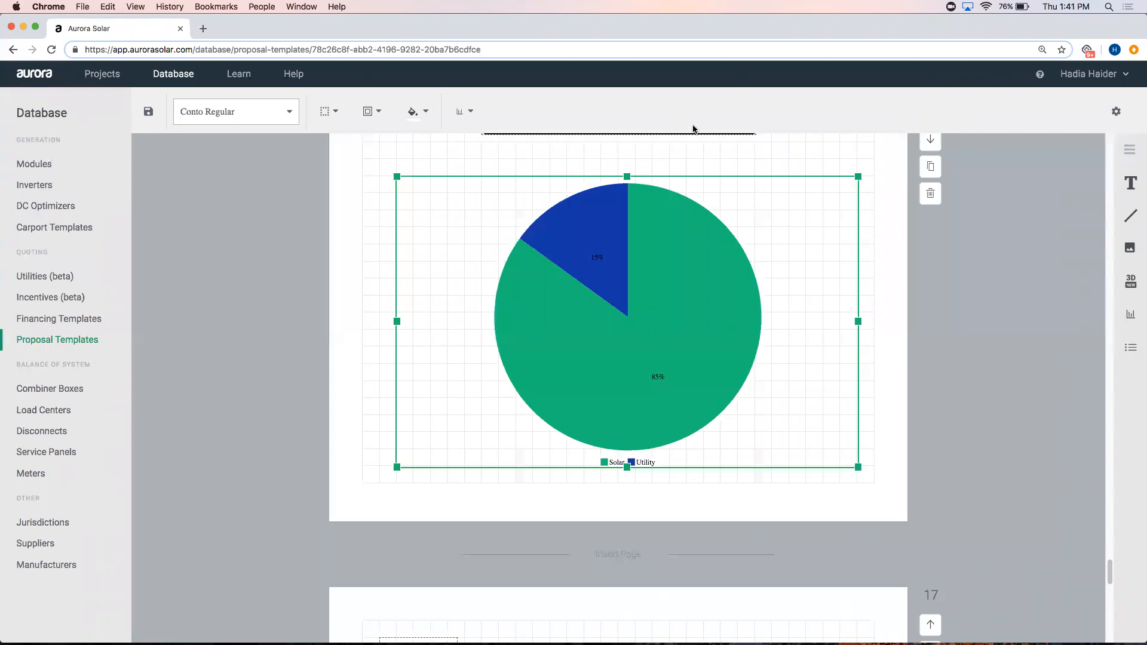
- Check the pie chart's financing and color settings and delete the chart from the page
left_click(455, 121)
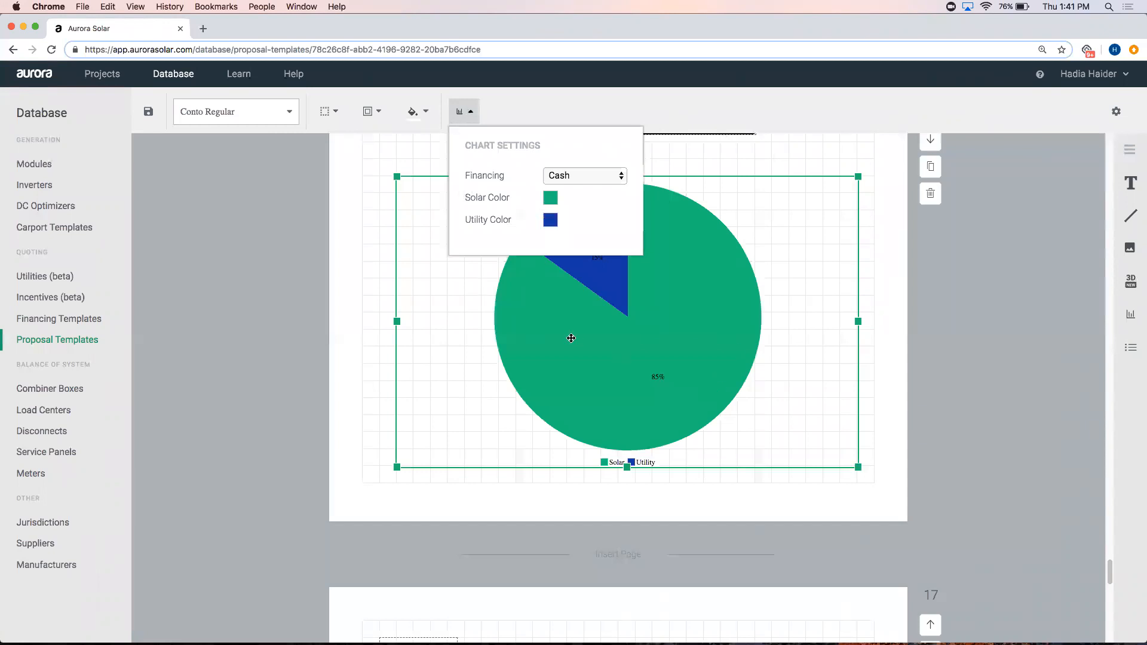
key("Delete")
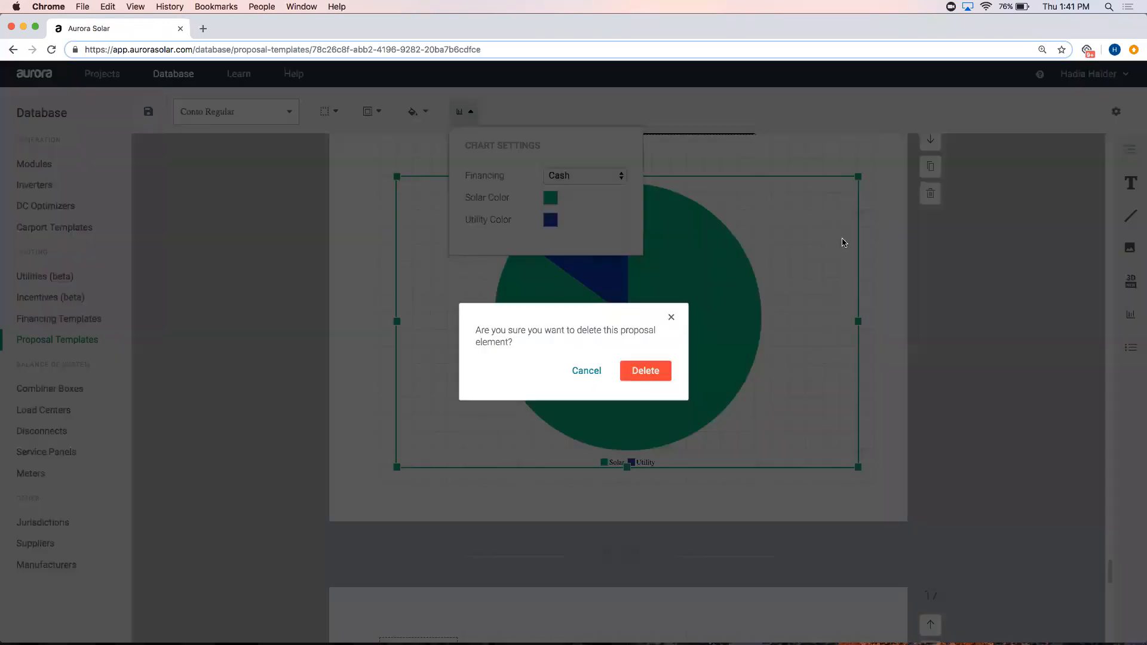
left_click(652, 371)
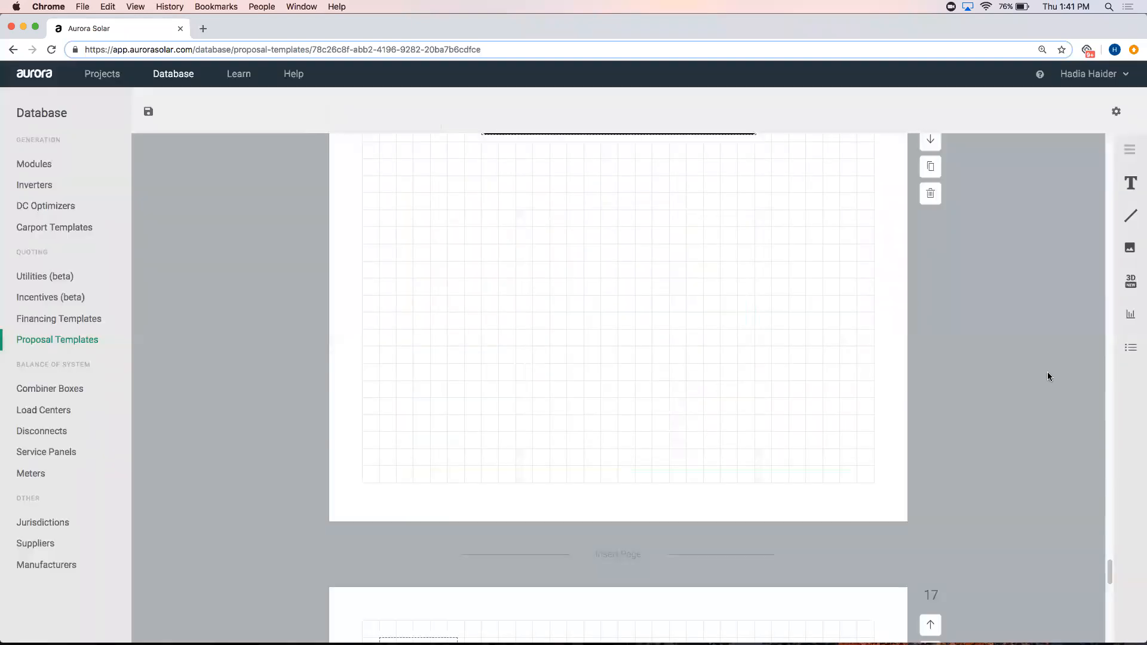
- Insert a Pre-Solar and Post-Solar bill bar chart across the full width of the page grid and enable its callouts
mouse_move(1130, 315)
left_click_drag(1078, 479, 876, 494)
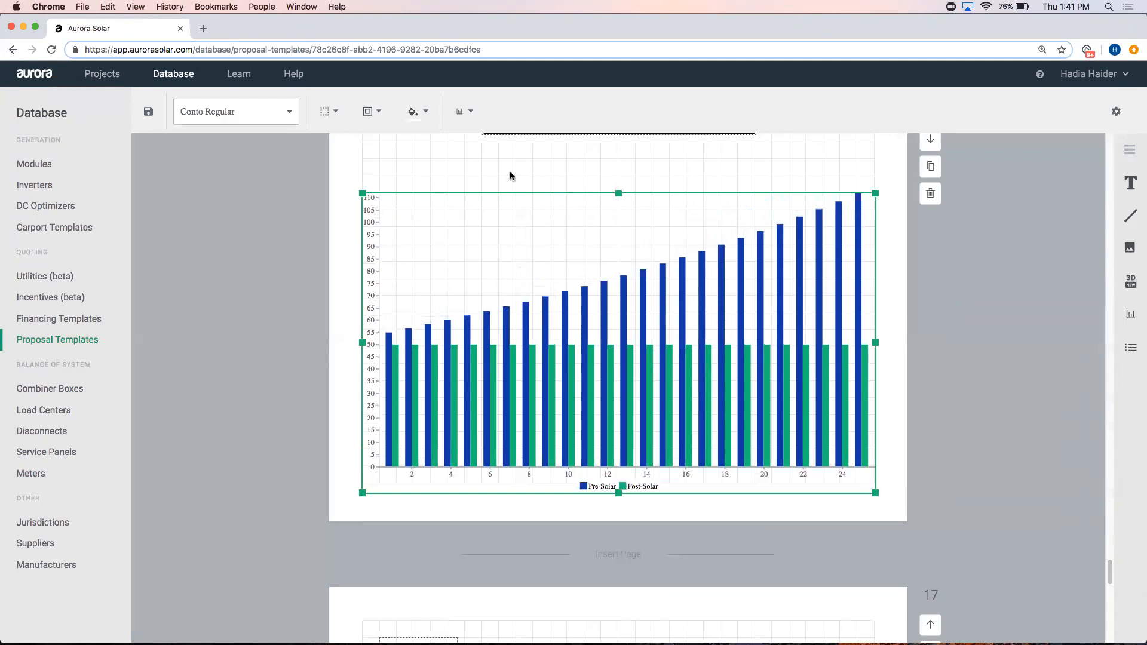
left_click(472, 117)
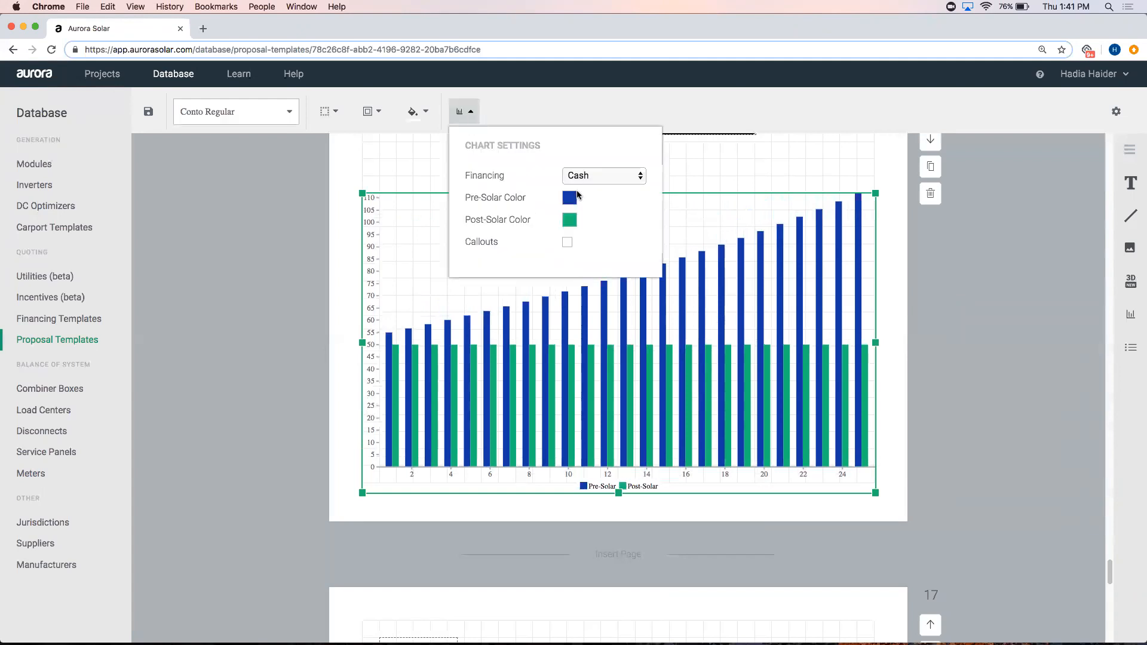
left_click(568, 242)
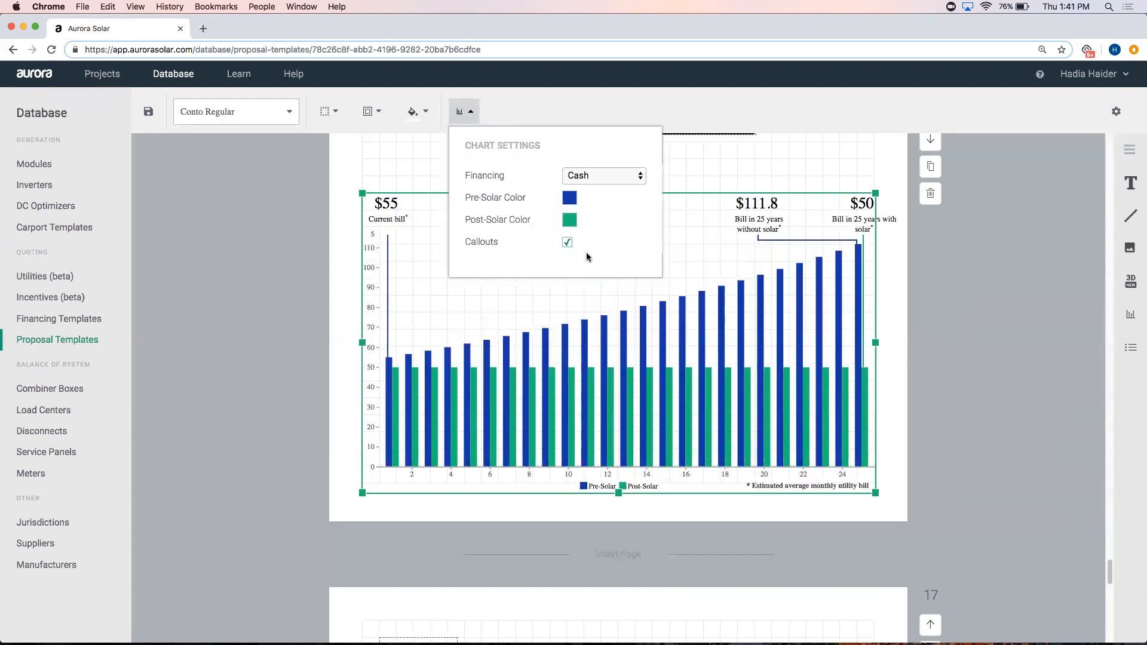
left_click(343, 179)
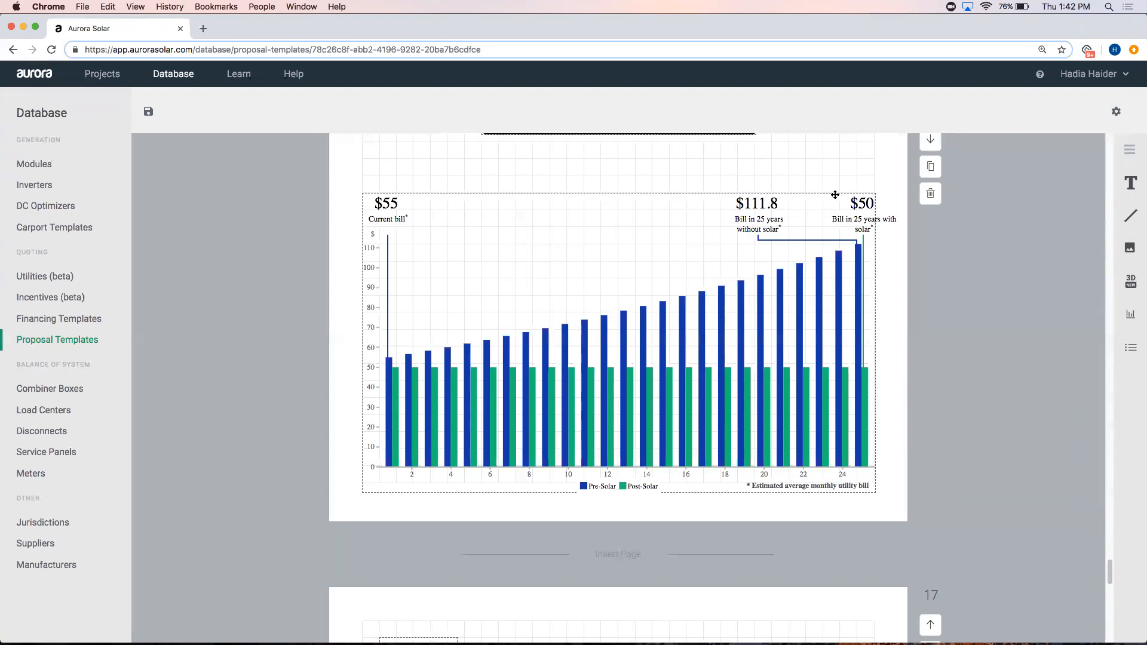
- Delete the Pre-Solar and Post-Solar bar chart from the "Final Overview" page
left_click(741, 323)
key("Delete")
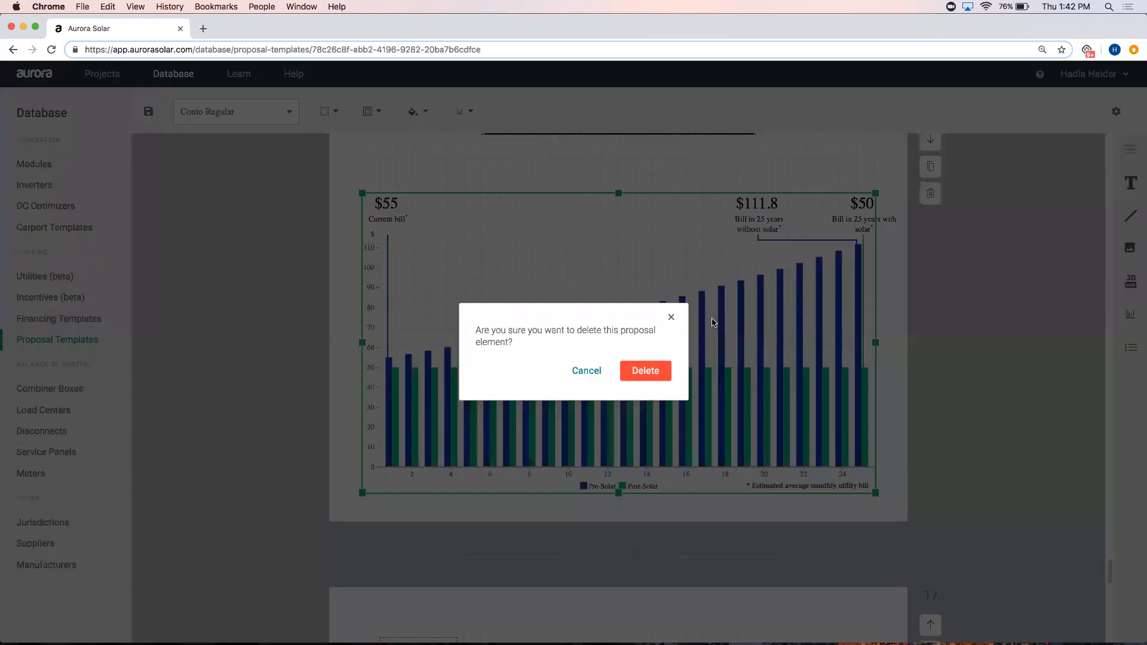
left_click(645, 369)
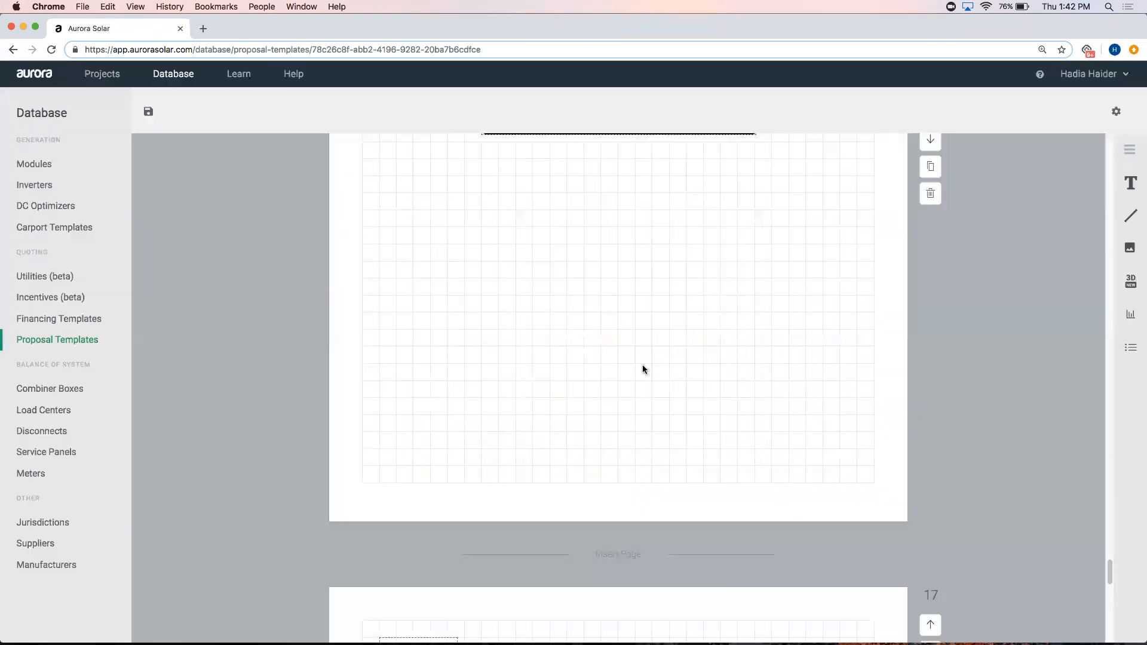
- Insert a Cashflow Table below the "Final Overview" heading, filling the page grid
left_click(1122, 351)
left_click(1045, 349)
left_click_drag(647, 200, 885, 496)
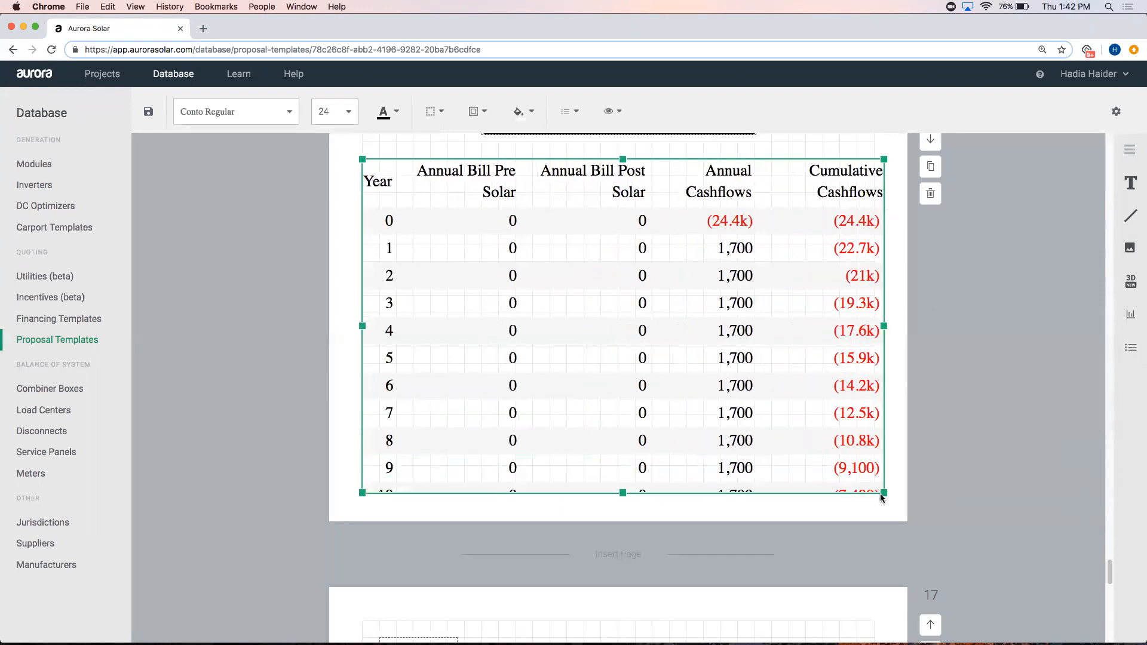
- Try font size 9 on the Cashflow Table and settle on size 12
left_click(340, 120)
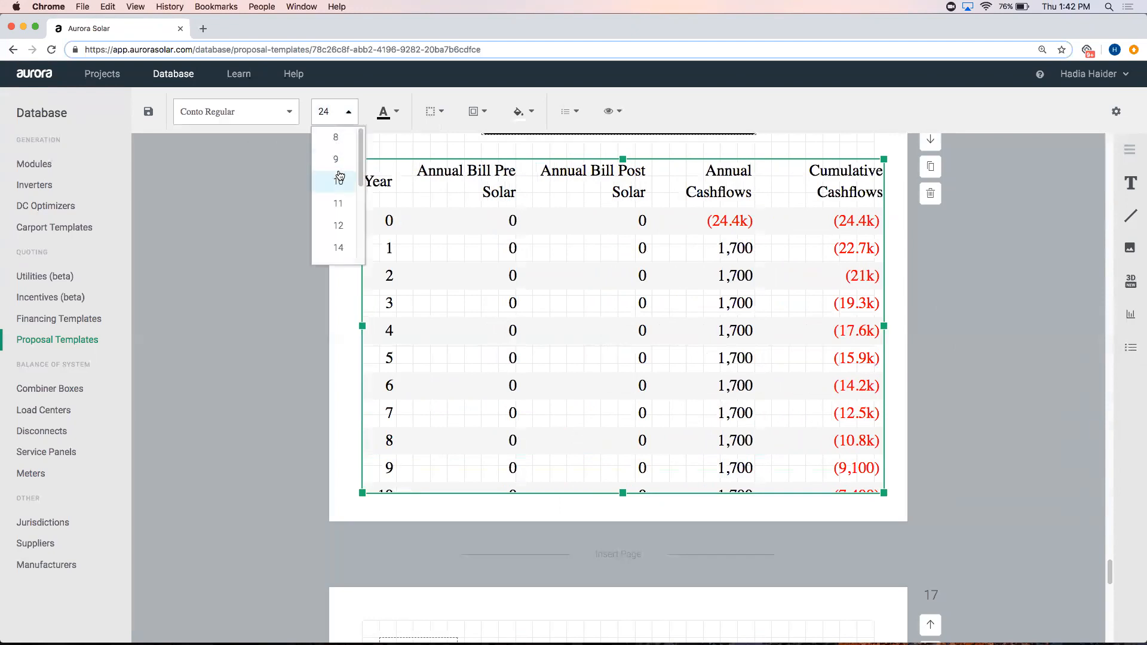
left_click(344, 169)
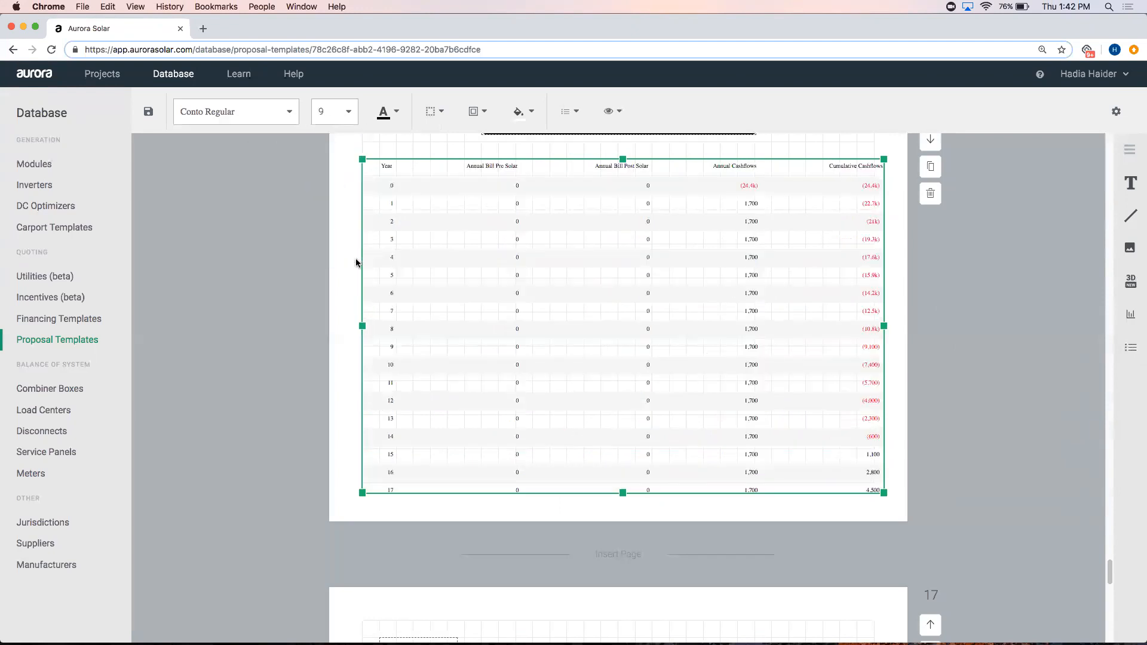
left_click(343, 112)
left_click(339, 226)
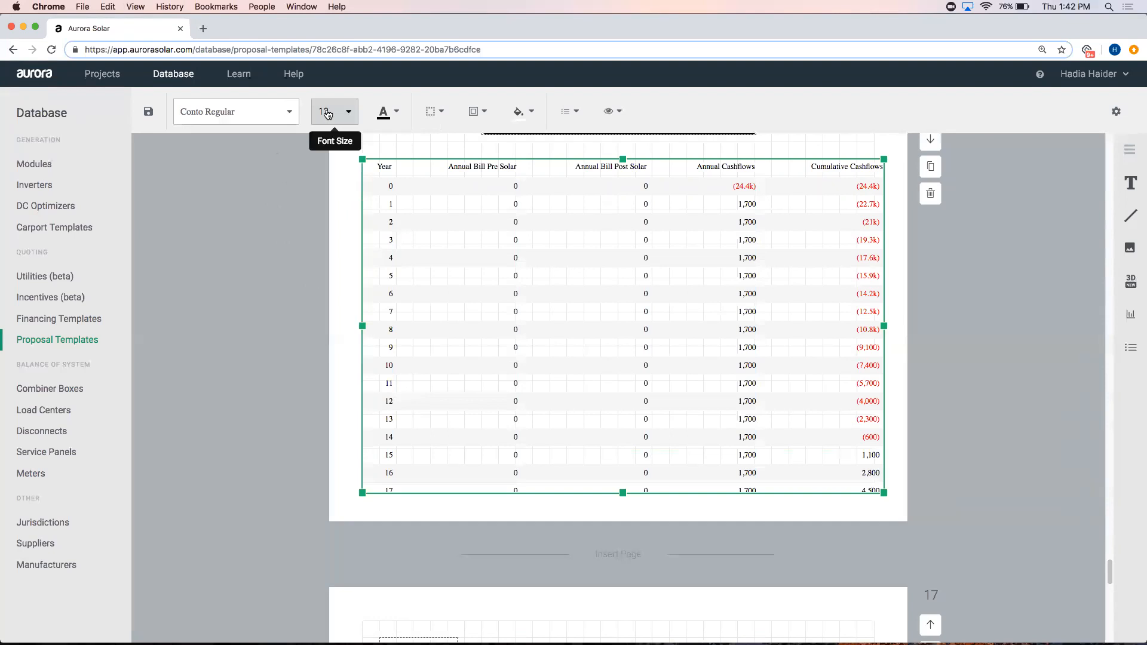
- Turn the Cashflow Table's gridlines on and its row colors off, and revert both view toggles
left_click(612, 112)
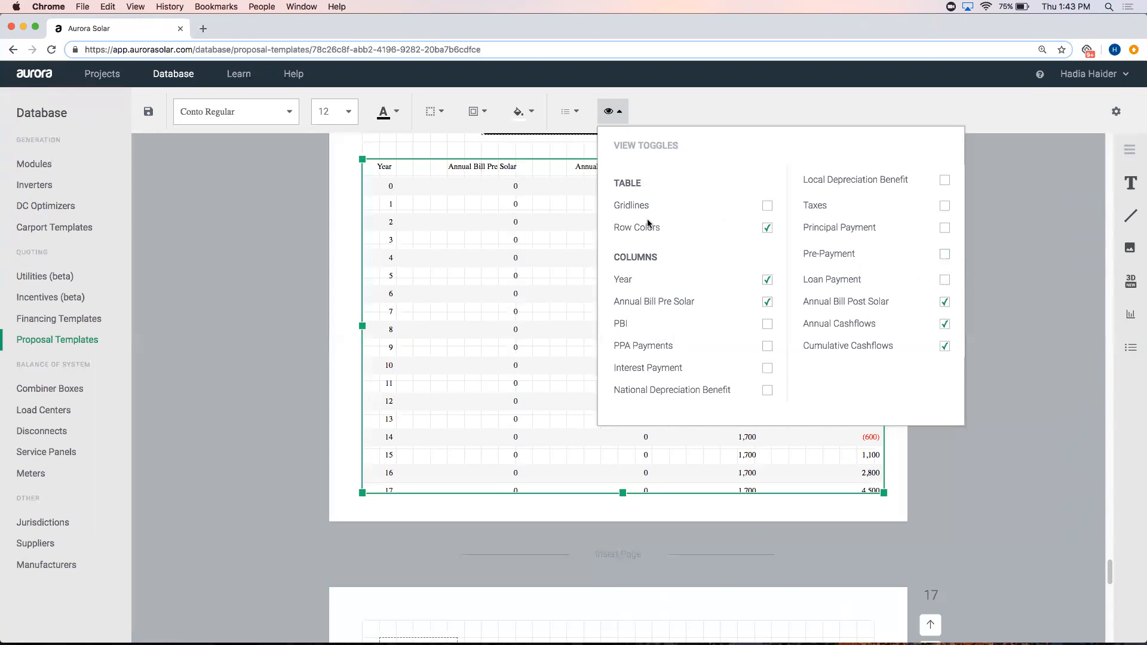
left_click(768, 206)
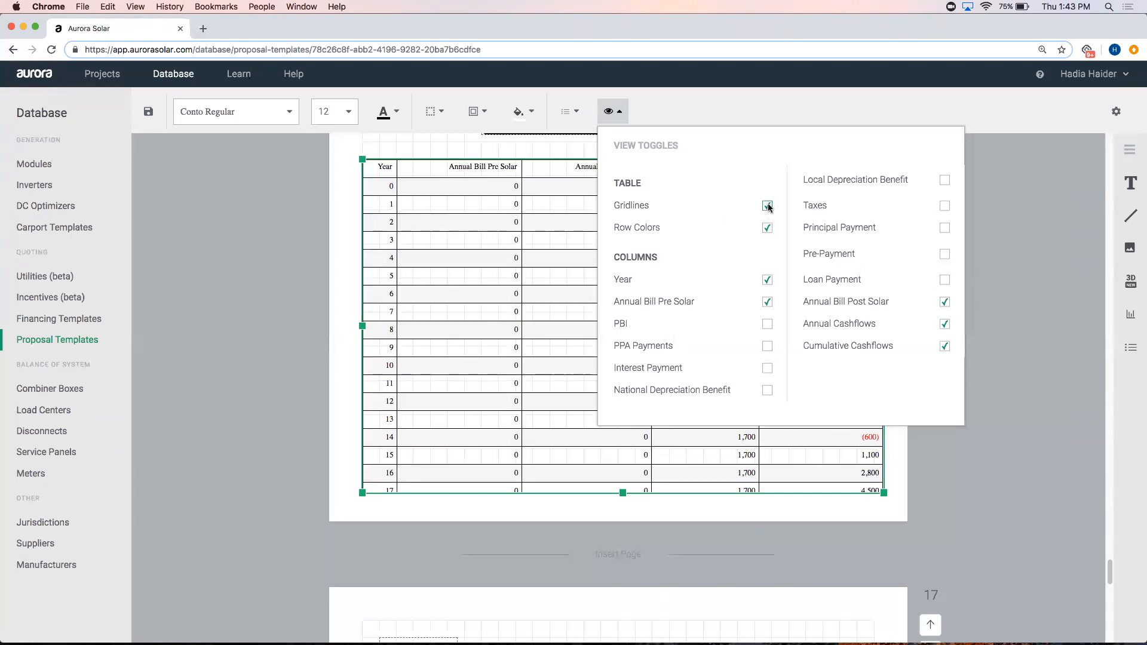
left_click(767, 229)
left_click(768, 229)
left_click(768, 206)
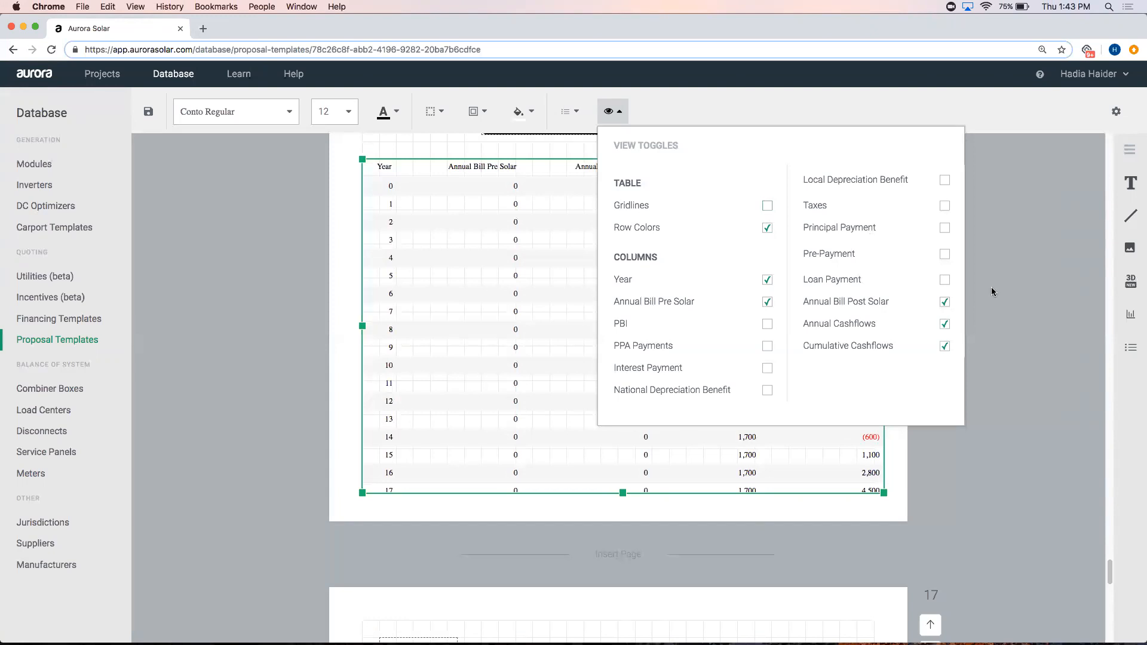
- Delete the Cashflow Table from the "Final Overview" page
left_click(845, 438)
left_click(845, 438)
key("Delete")
left_click(645, 370)
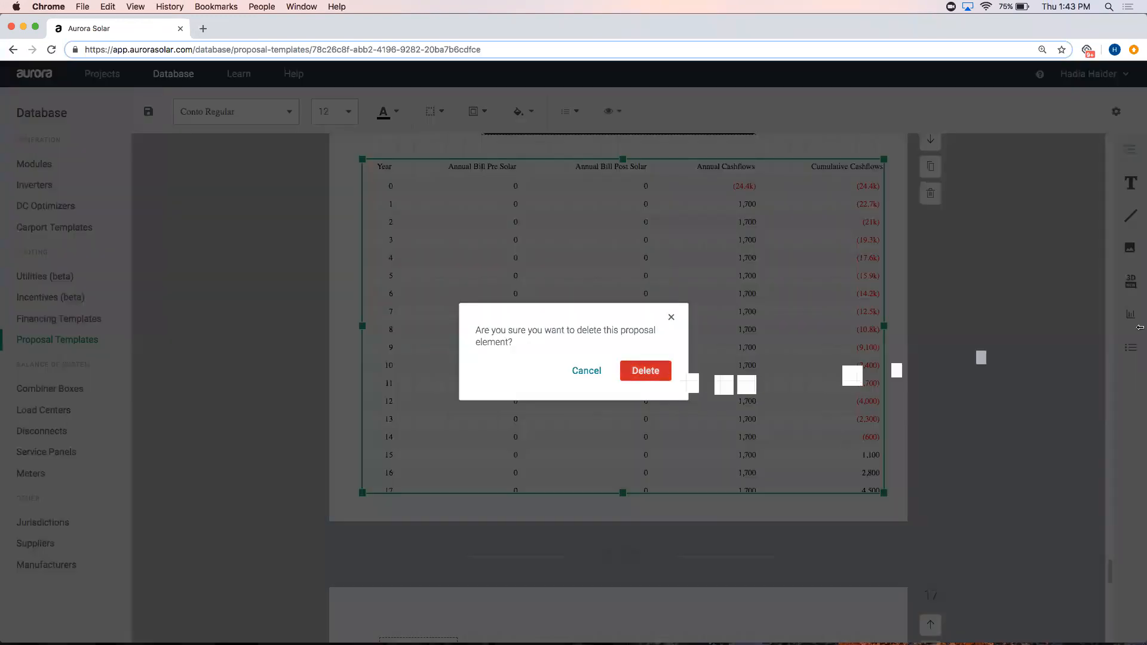
- Insert a BOM Table across the upper part of the page grid, below the "Final Overview" heading
left_click(1129, 347)
left_click(1010, 383)
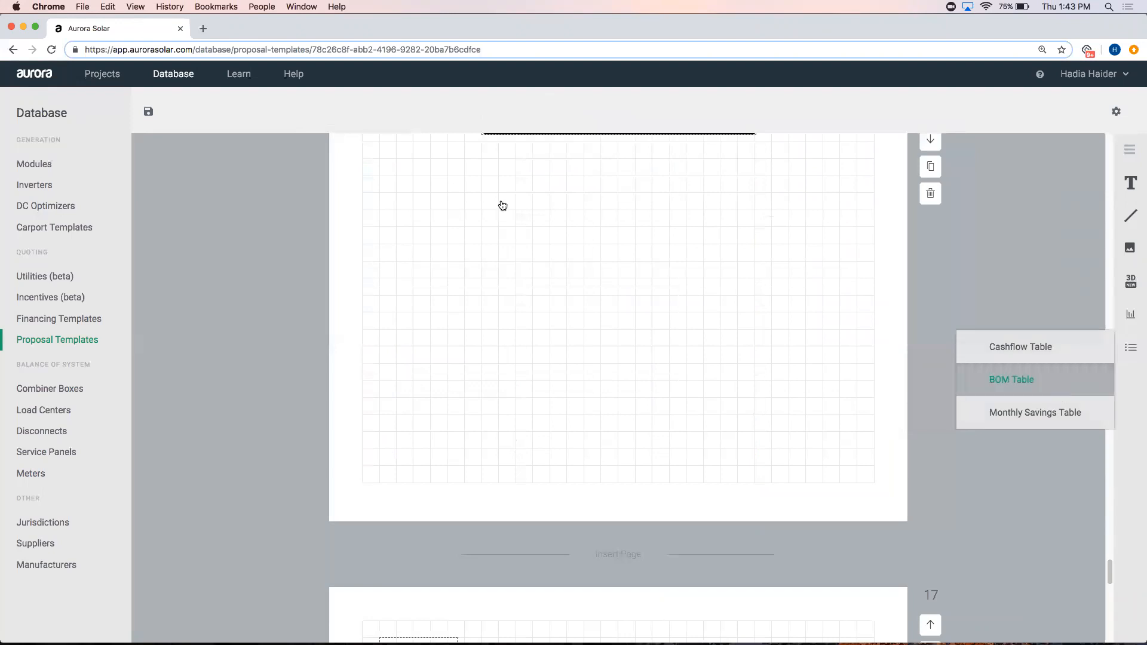
left_click_drag(373, 175, 873, 316)
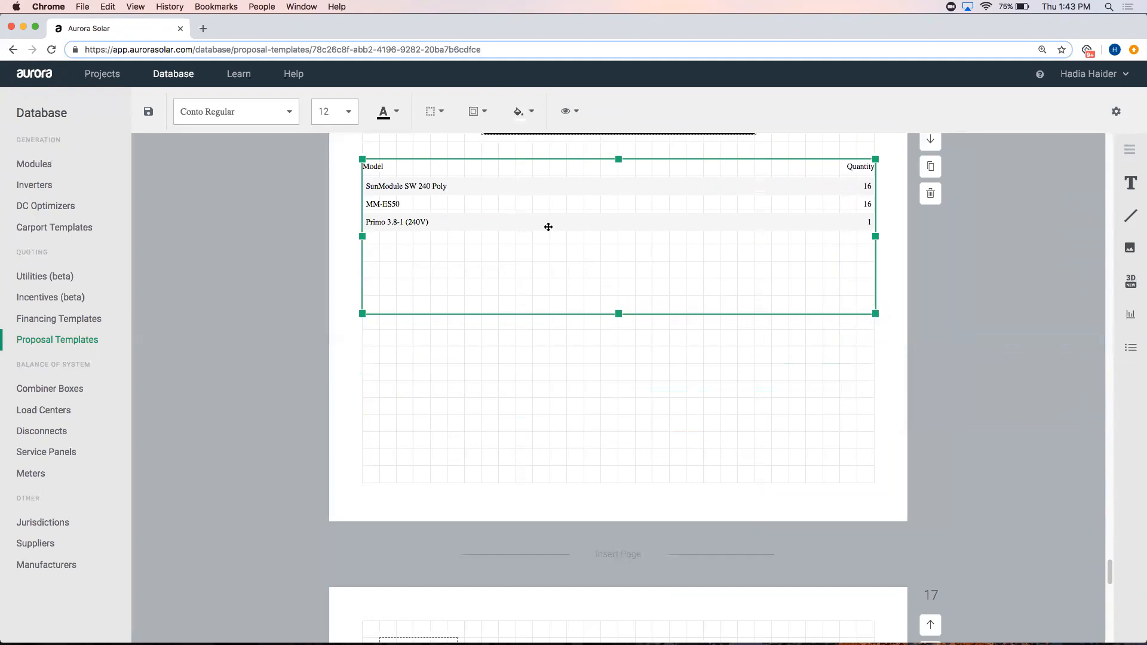
- Show the Type and Manufacturer columns in the BOM Table
left_click(570, 112)
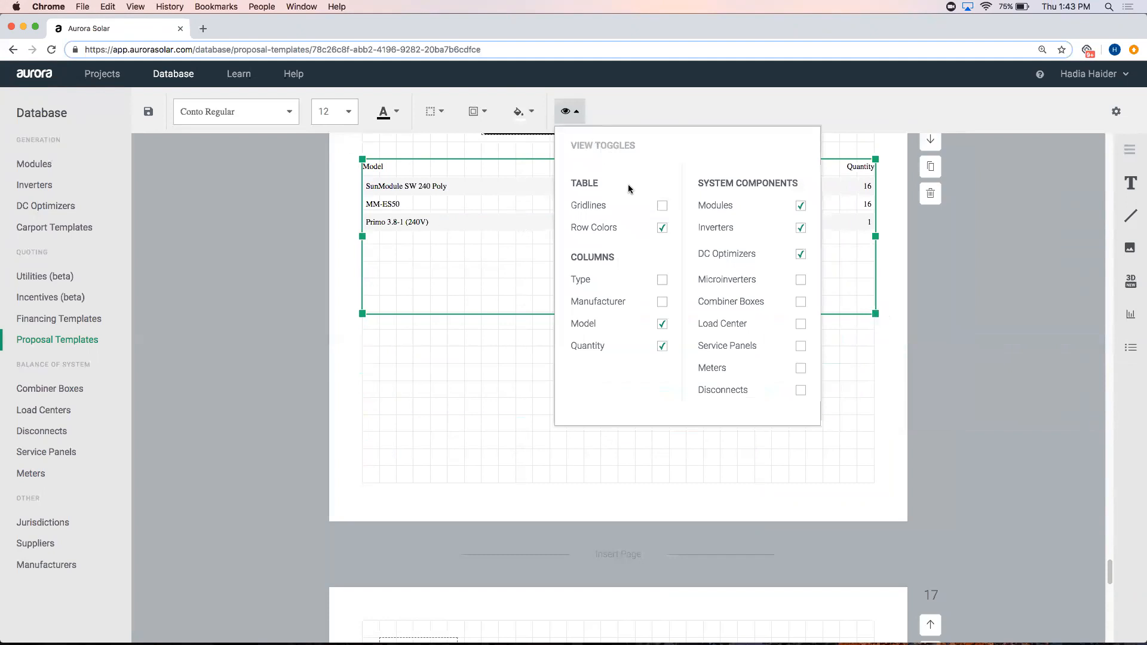
left_click(662, 280)
left_click(662, 302)
left_click(475, 346)
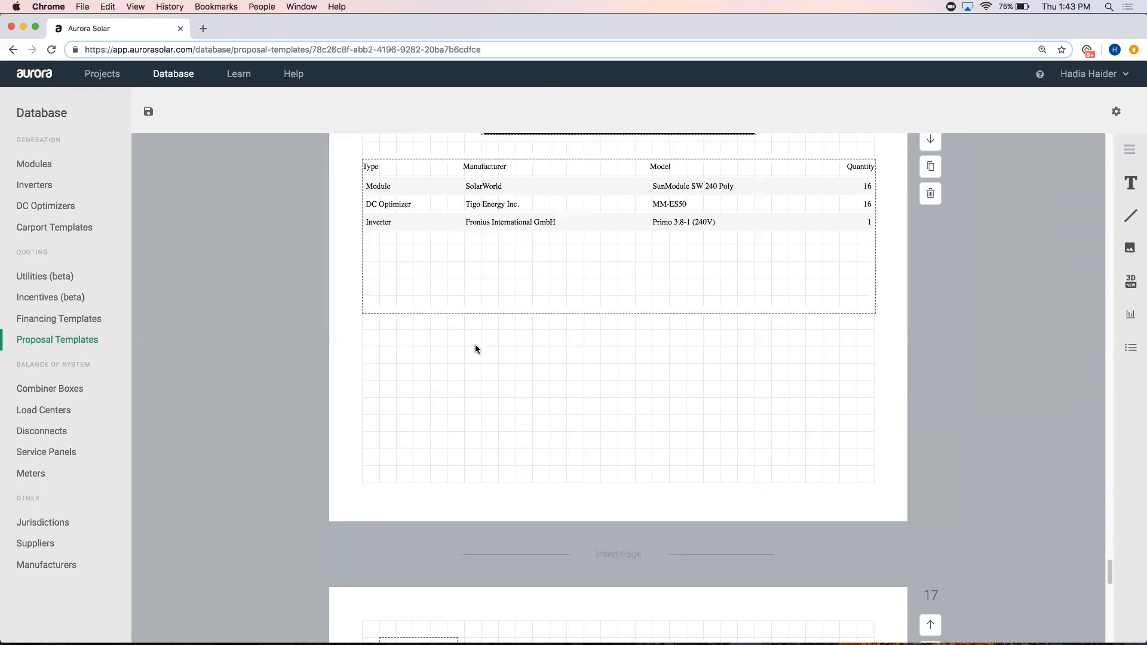
- Include Combiner Boxes among the BOM Table's system components and delete the table from the page
left_click(483, 286)
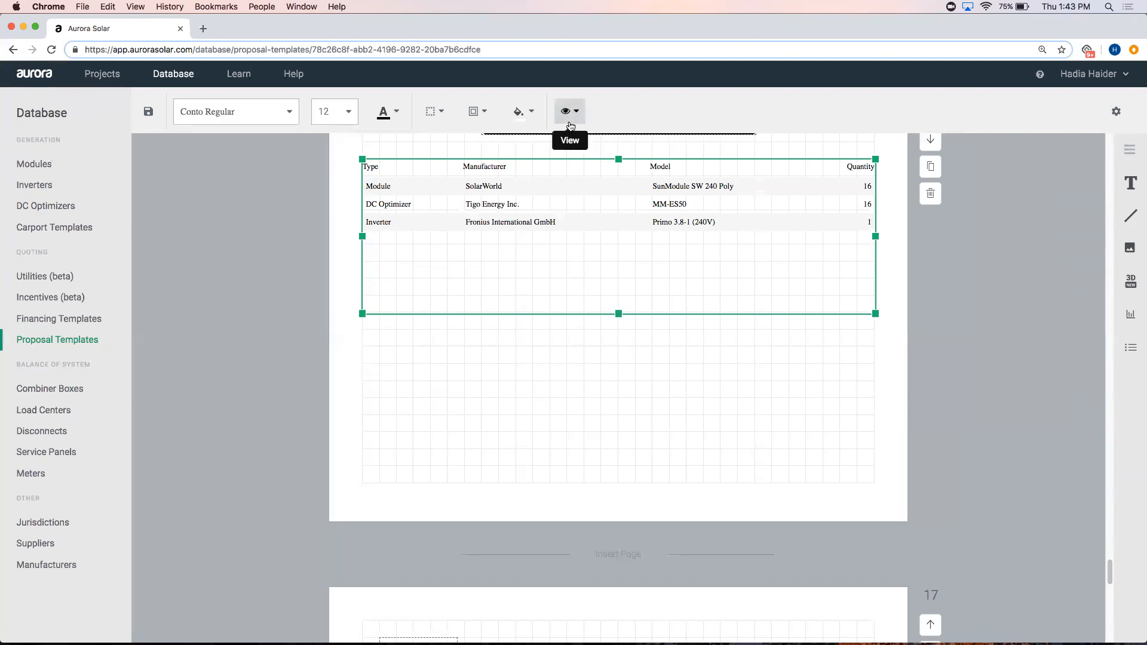
left_click(570, 114)
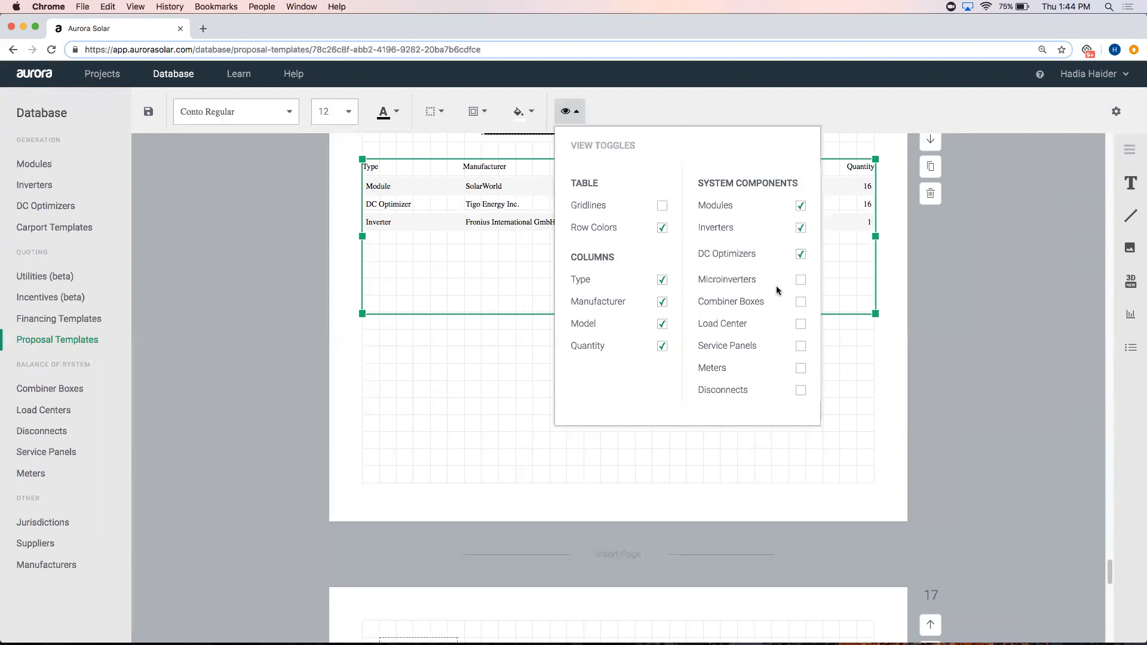
left_click(801, 301)
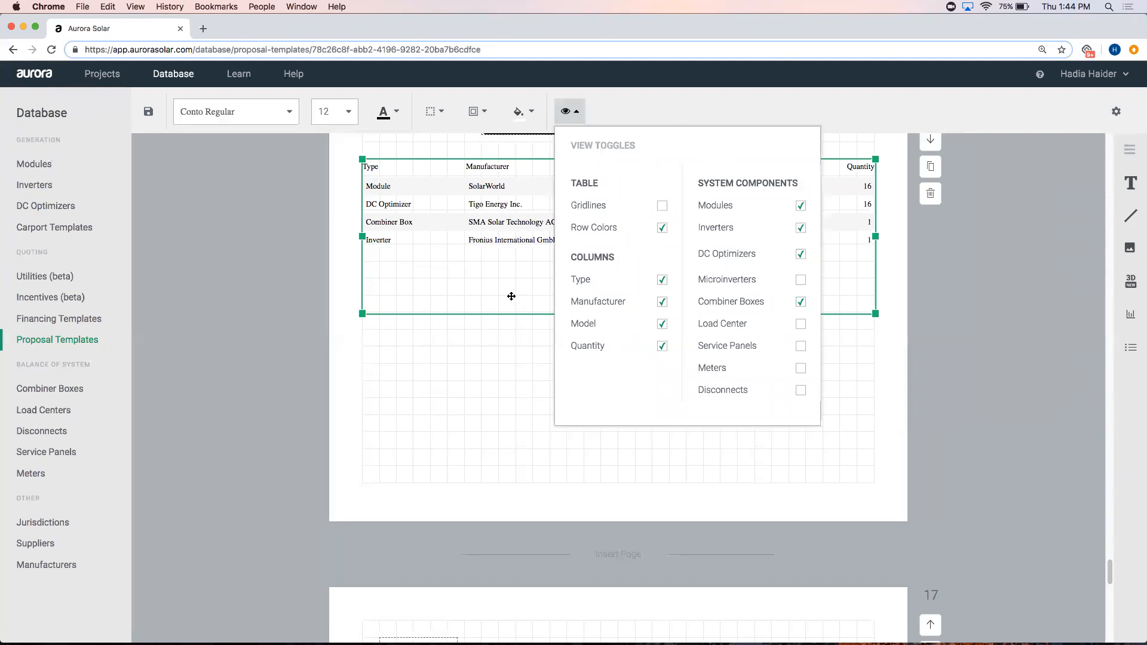
key("Delete")
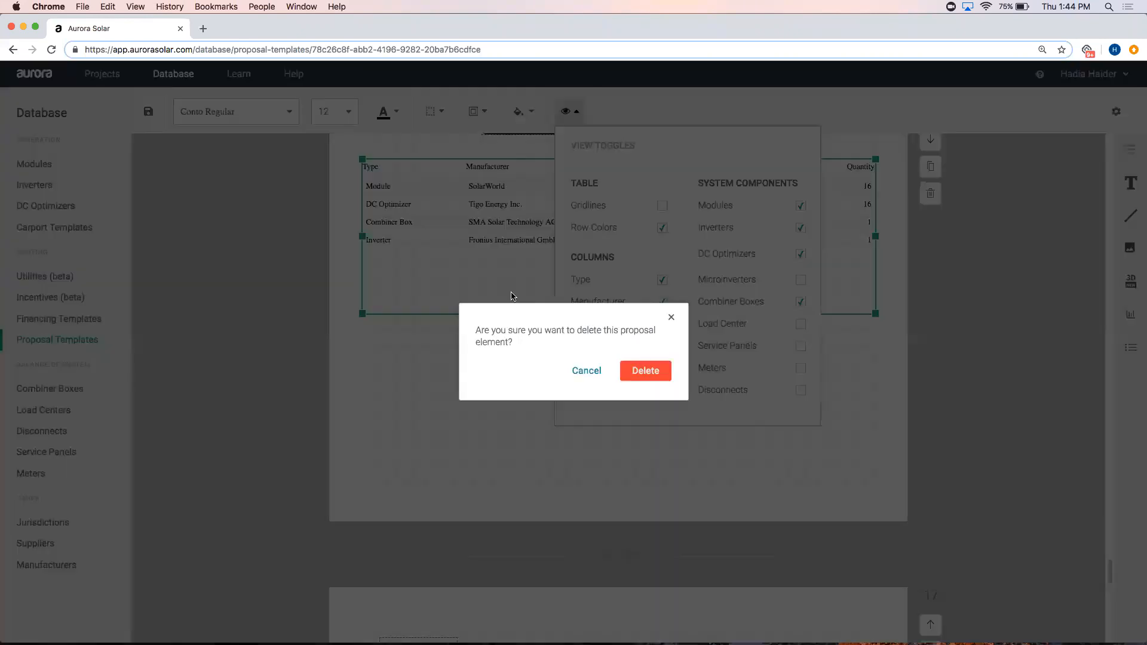
left_click(651, 373)
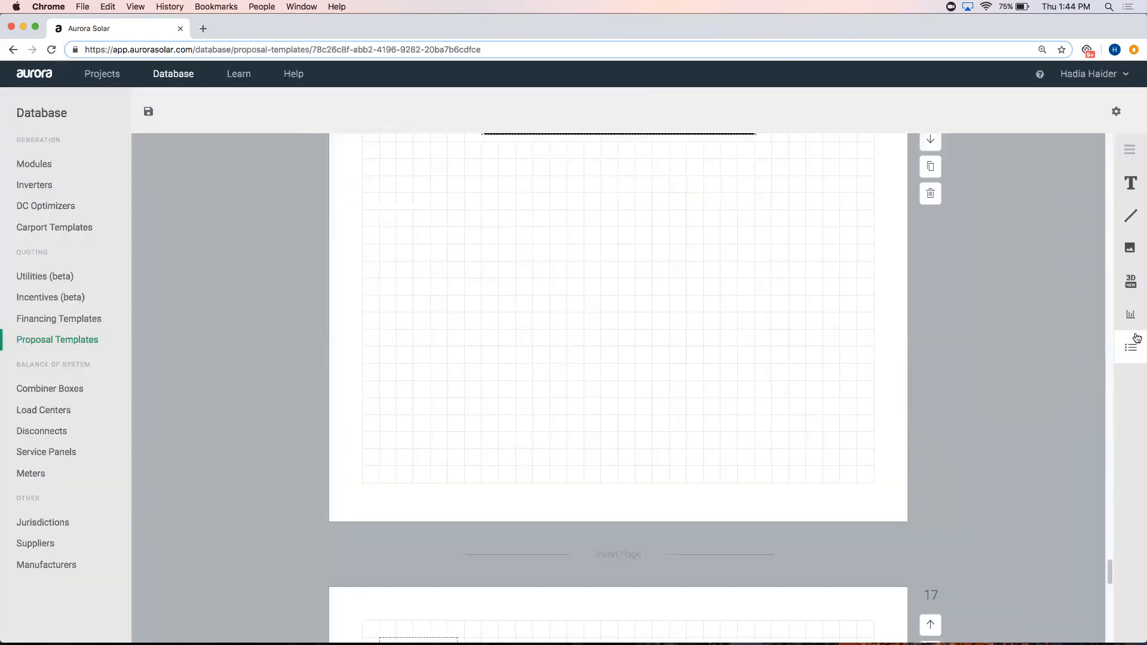
- Insert a Monthly Savings Table below the "Final Overview" heading and resize it to span the full grid width
left_click(1131, 347)
left_click(1077, 410)
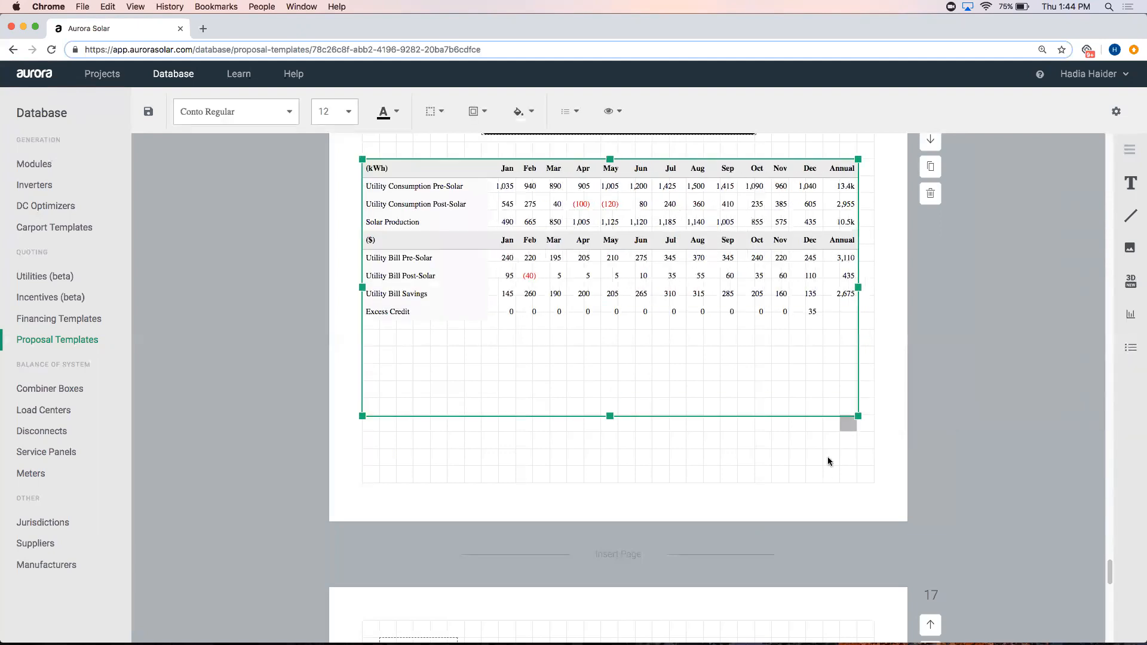
left_click_drag(858, 385, 880, 368)
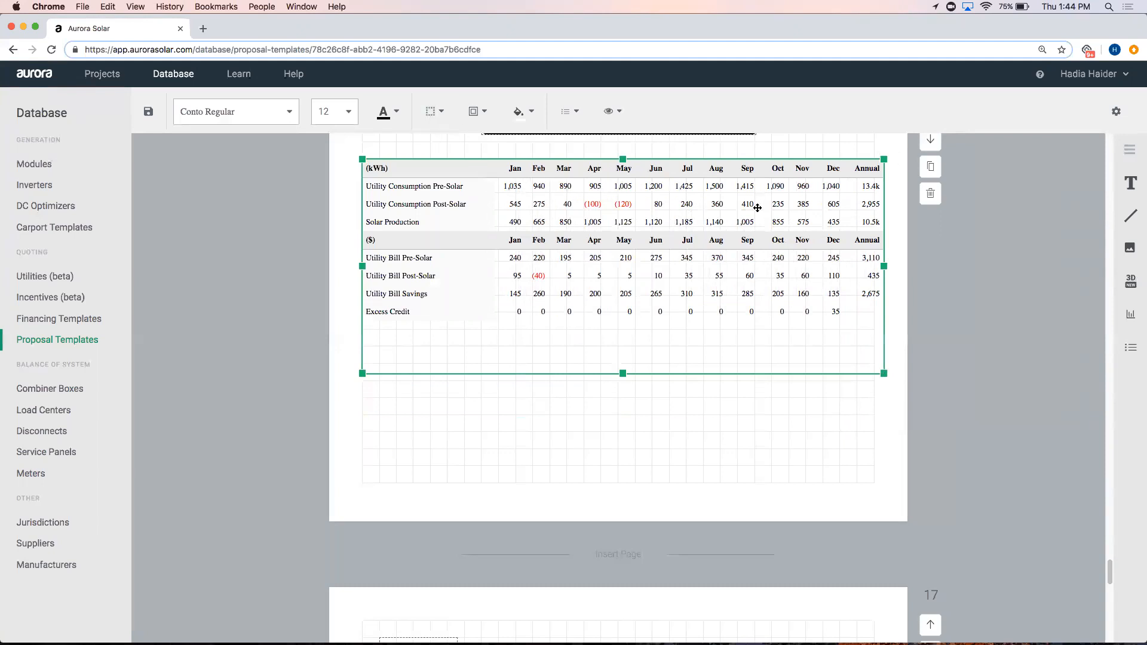
- Enable gridlines and row colors for the Monthly Savings Table
left_click(612, 111)
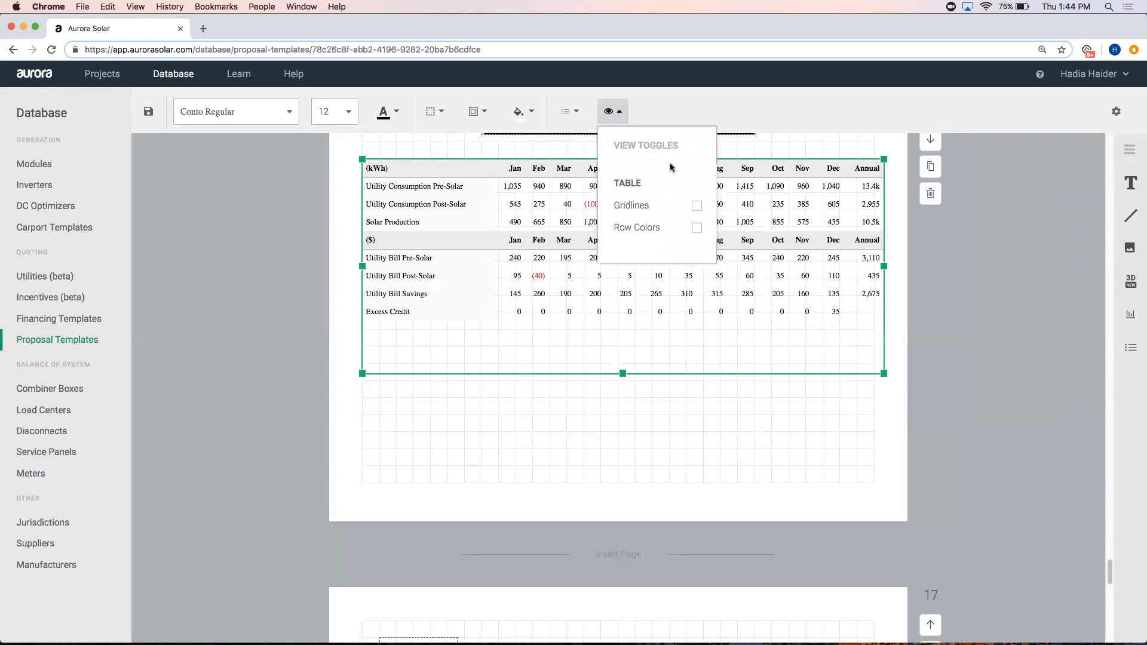
left_click(696, 205)
left_click(696, 227)
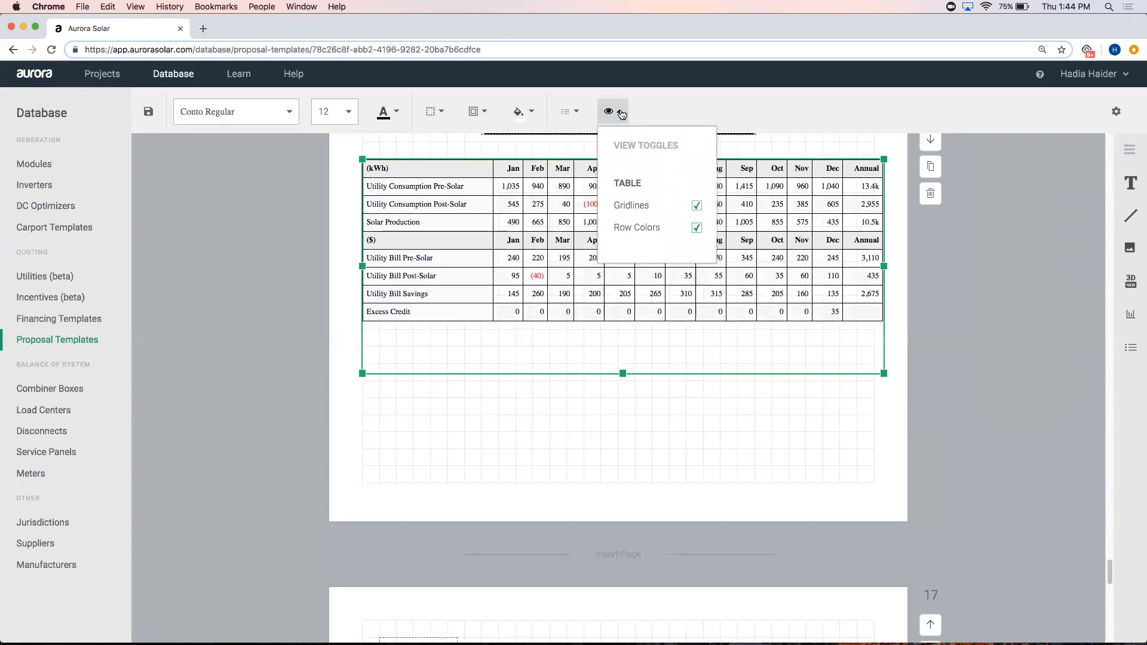
- Check the Monthly Savings Table's financing and color settings and delete the table from the page
left_click(568, 111)
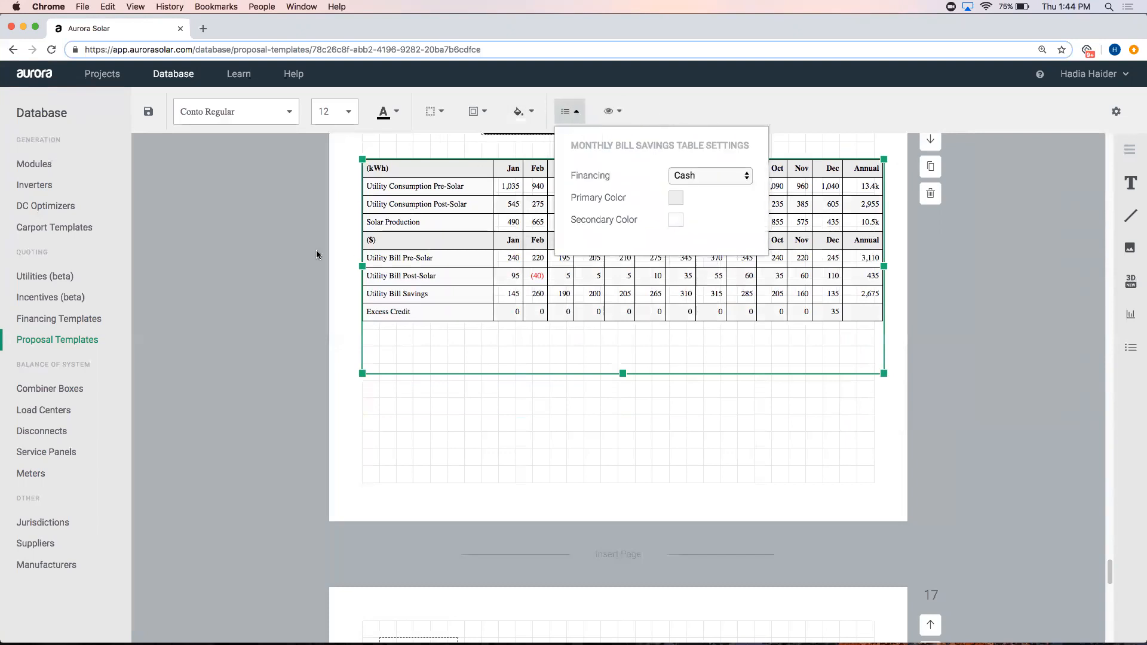
left_click(511, 257)
key("Delete")
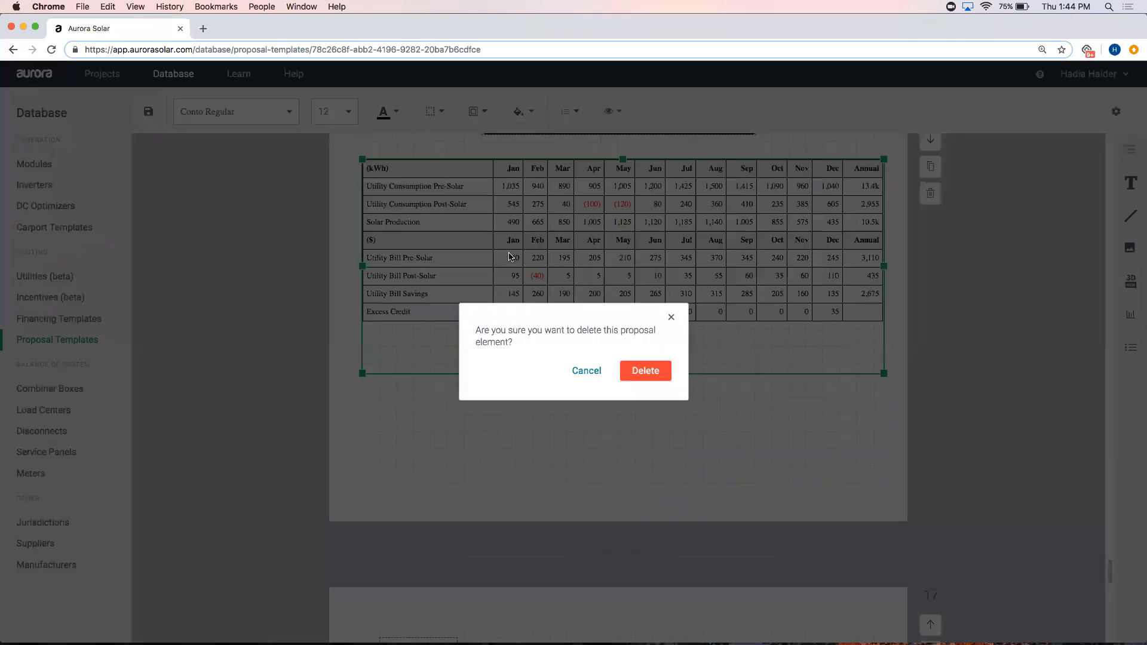
left_click(663, 372)
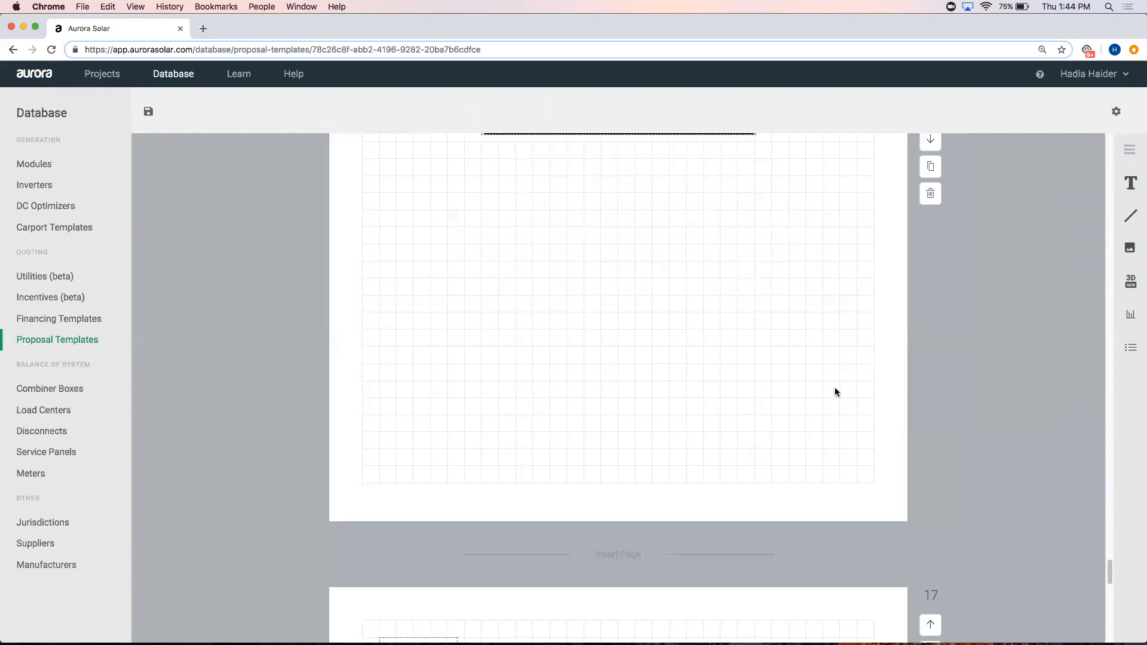
scroll(836, 392, "up", 2)
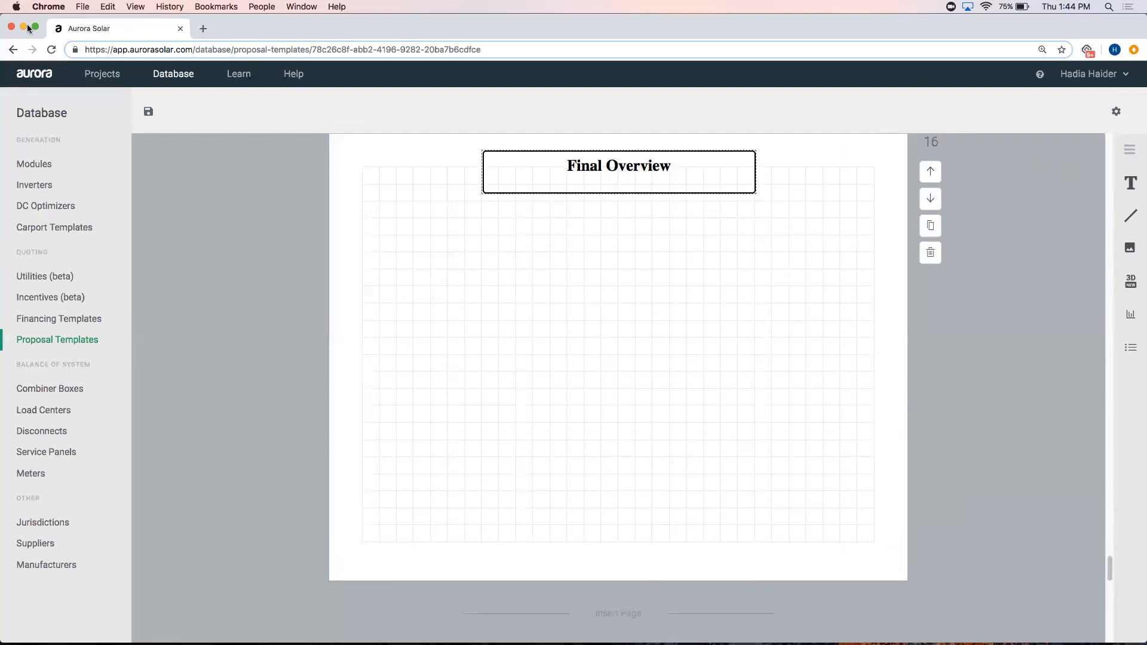
- Insert a text box about one third of the grid width below the "Final Overview" heading and align it near the page's left margin
left_click_drag(1131, 183, 436, 203)
left_click_drag(385, 232, 389, 244)
left_click_drag(492, 244, 551, 247)
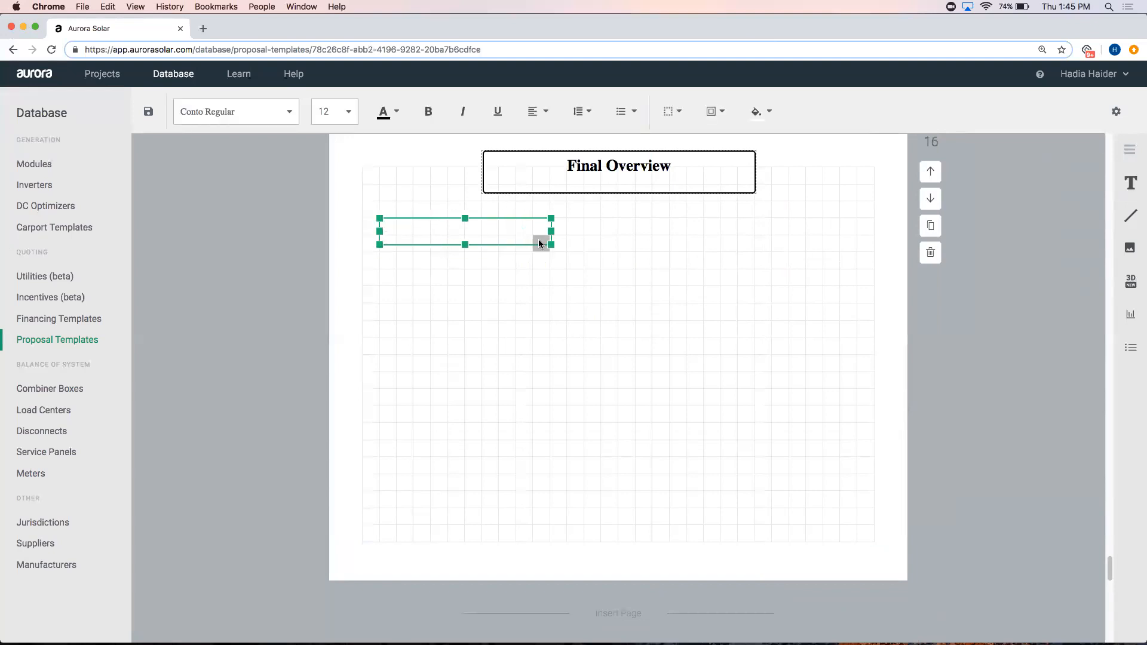
left_click(424, 216)
left_click(415, 224)
left_click_drag(408, 218, 403, 219)
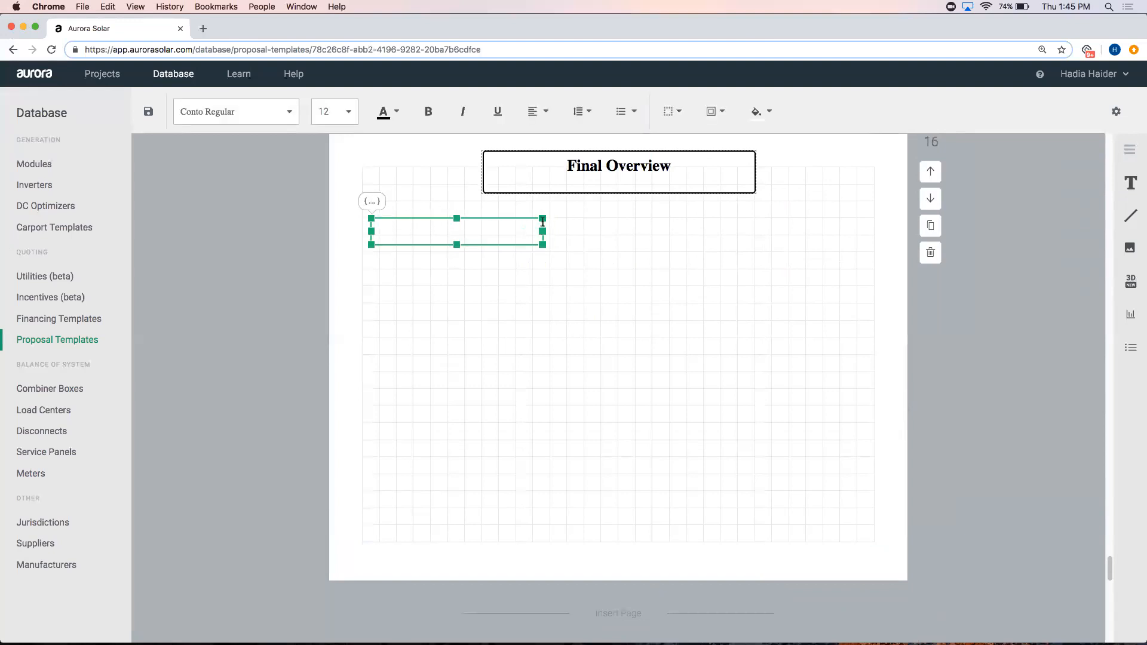
left_click_drag(506, 219, 477, 219)
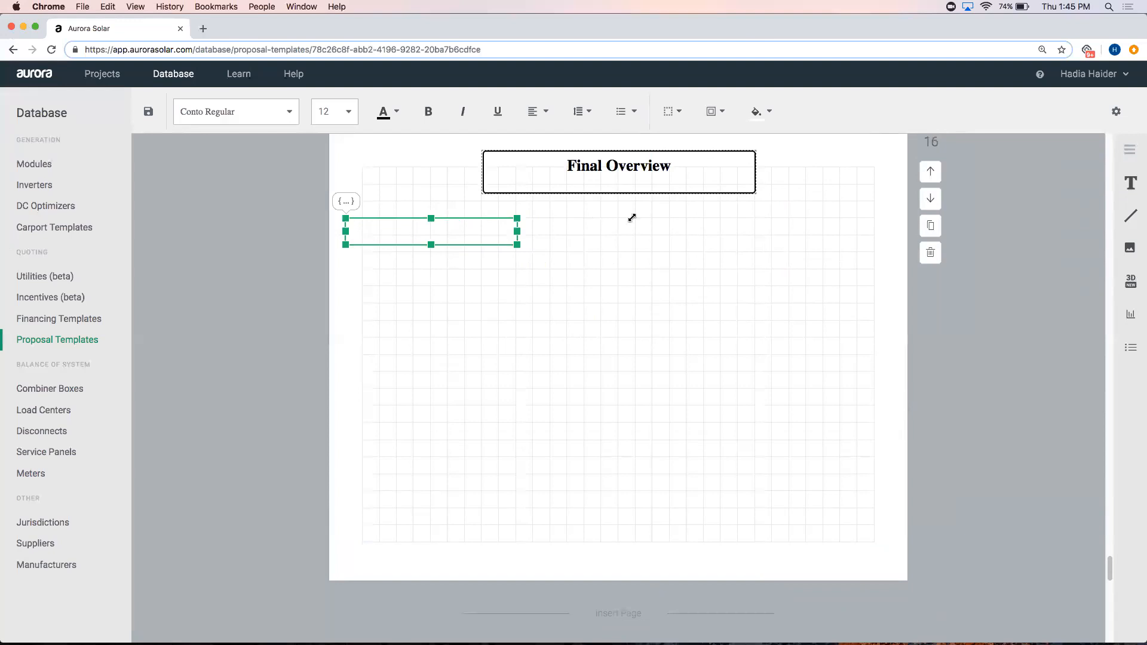
- Enter "Cash" in the new text box and choose font size 14
left_click(423, 230)
type("Cash")
left_click(357, 120)
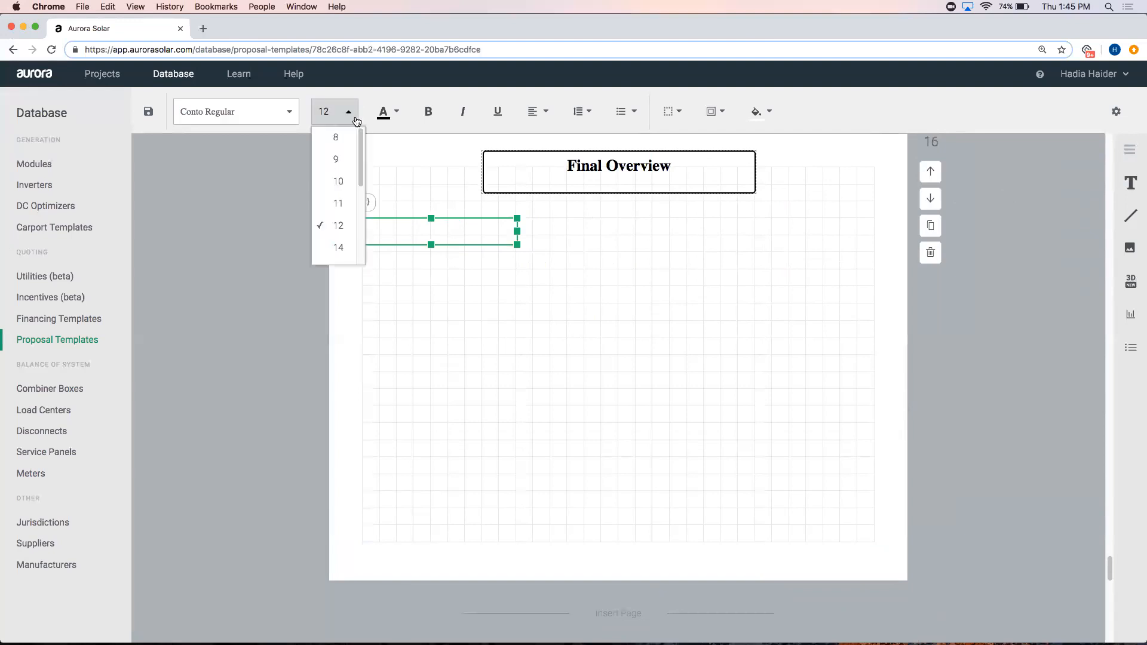
left_click(338, 247)
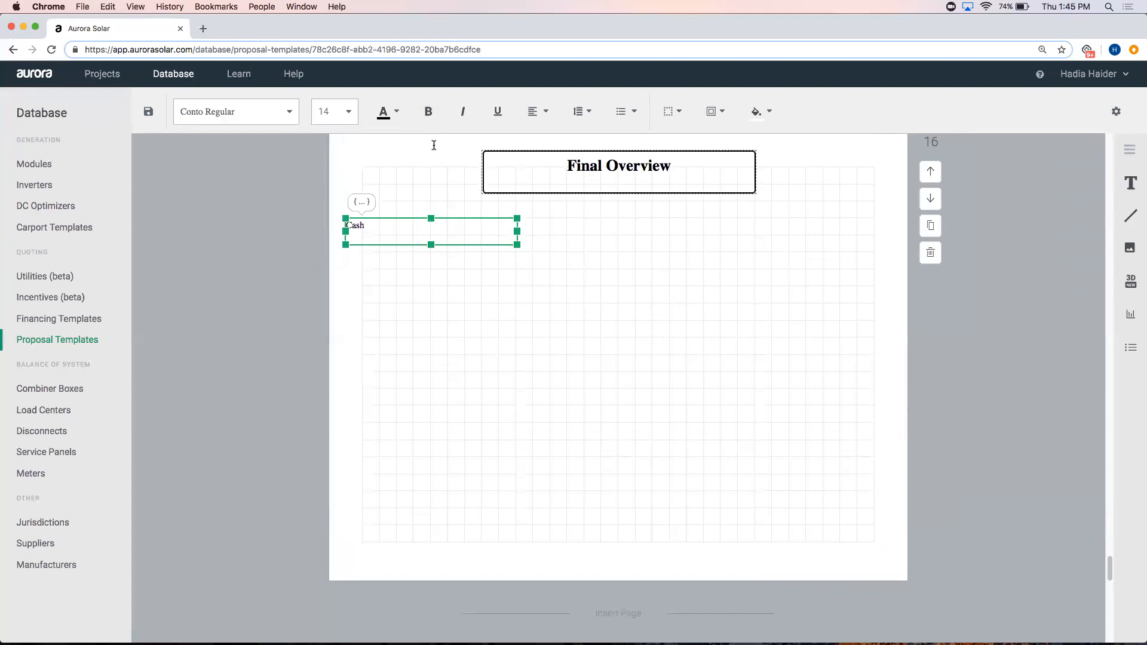
- Format the word "Cash" as bold, size 18 and centered within its text box
double_click(356, 225)
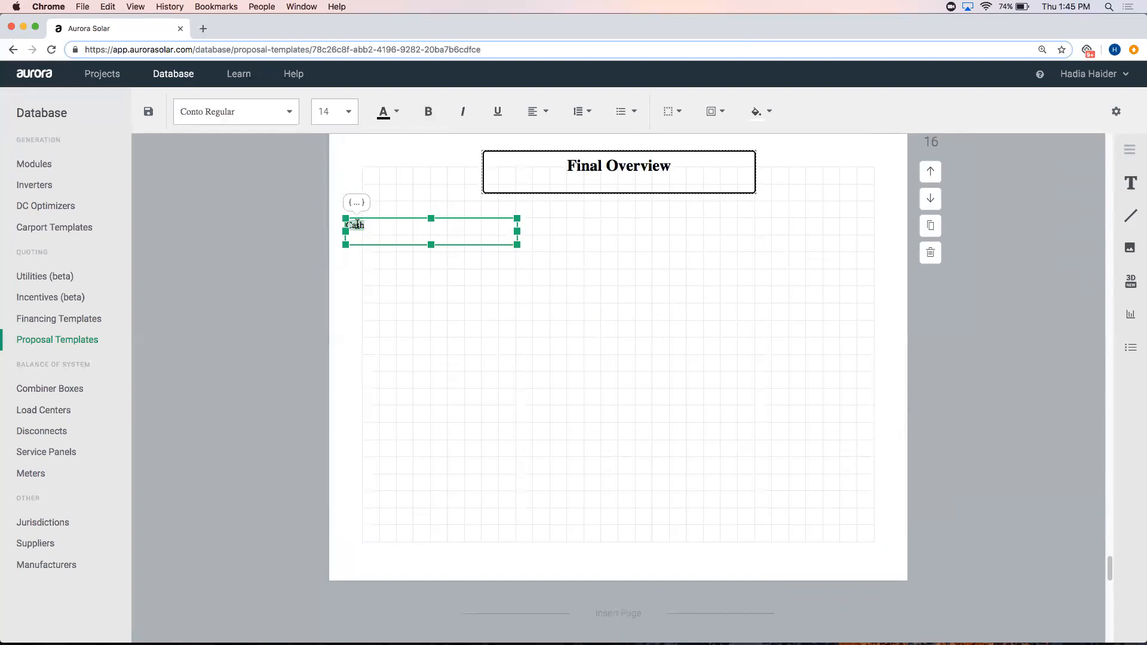
left_click(433, 113)
left_click(344, 112)
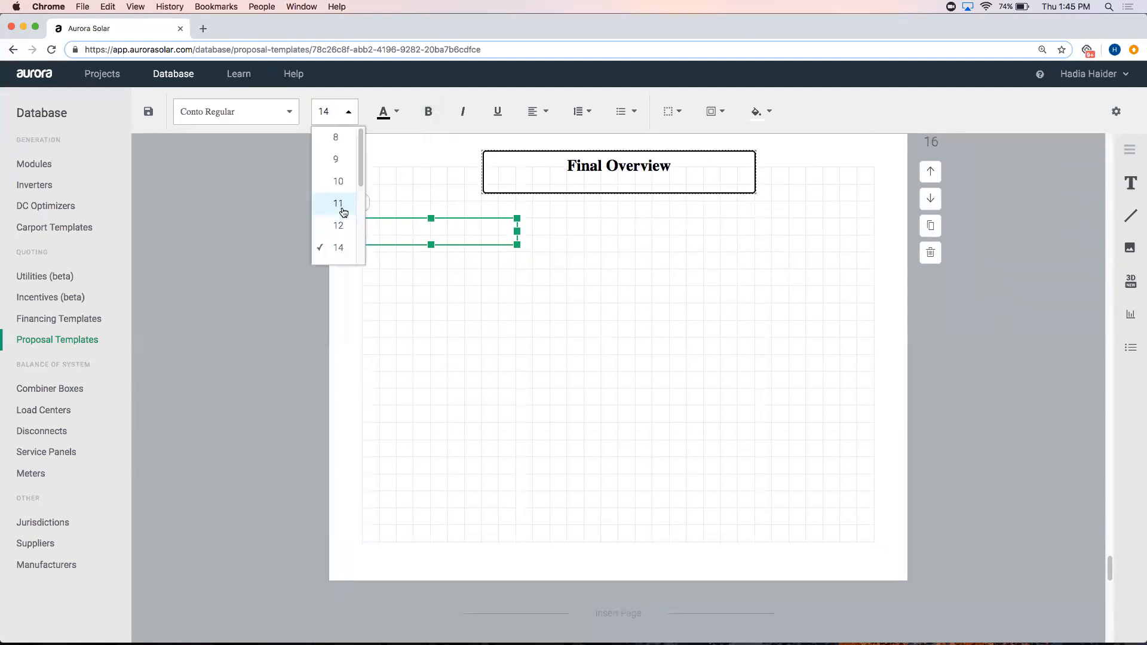
scroll(338, 245, "down", 2)
left_click(338, 234)
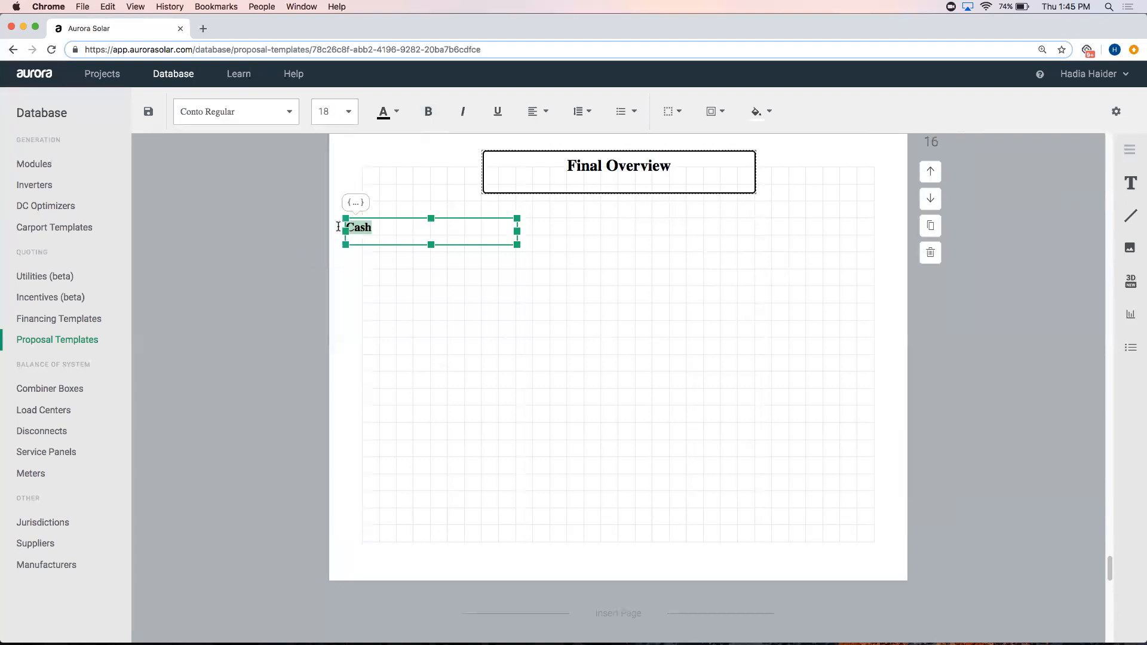
left_click(547, 118)
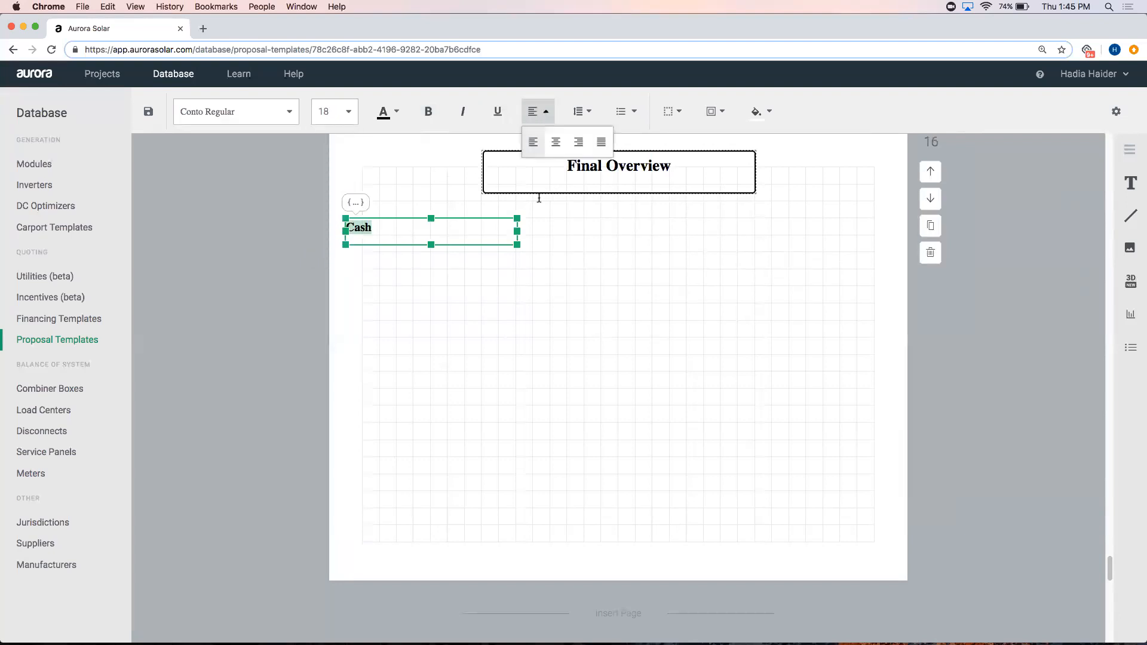
left_click(555, 143)
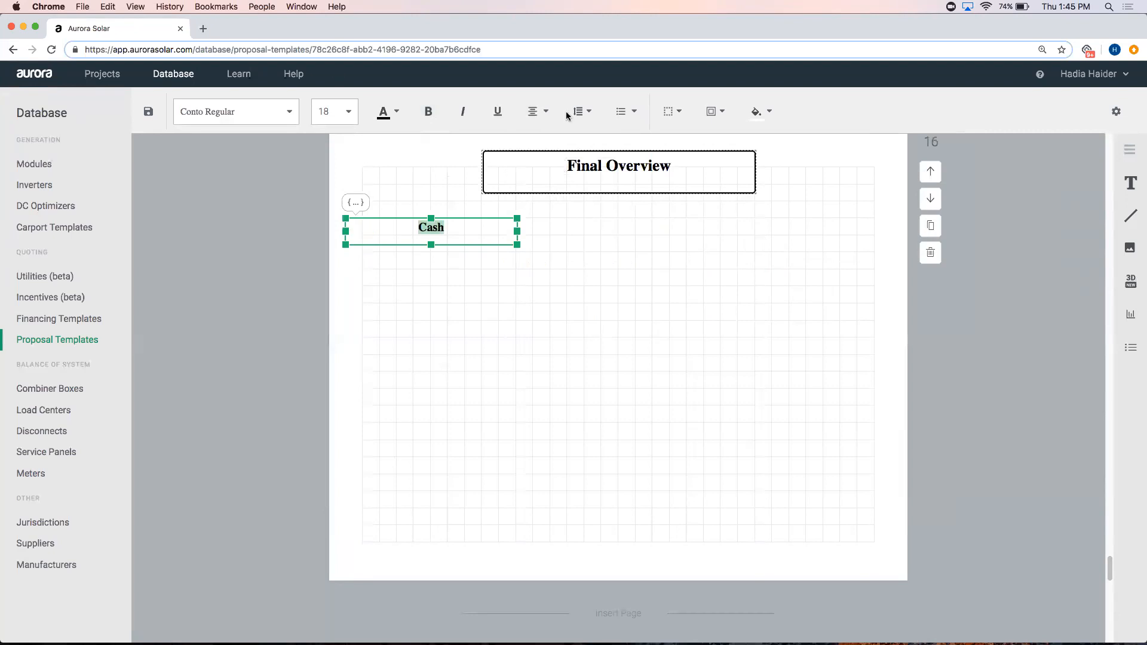
- Add a text box beside the Cash heading containing "Loan A (10 Year)"
left_click(1131, 184)
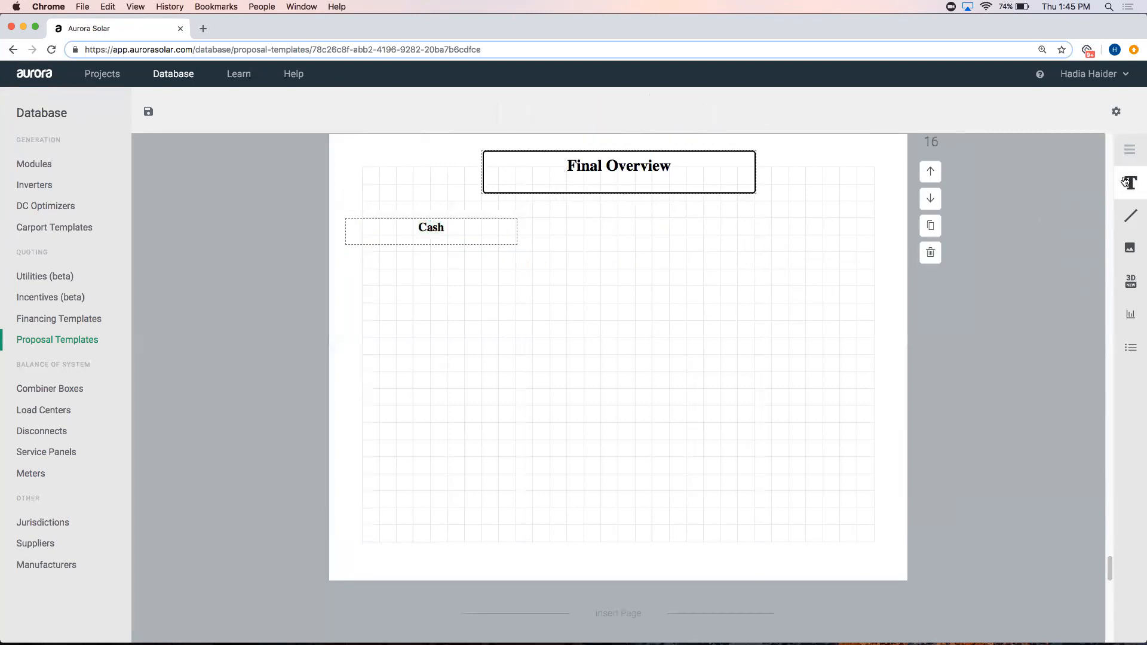
left_click_drag(535, 230, 724, 246)
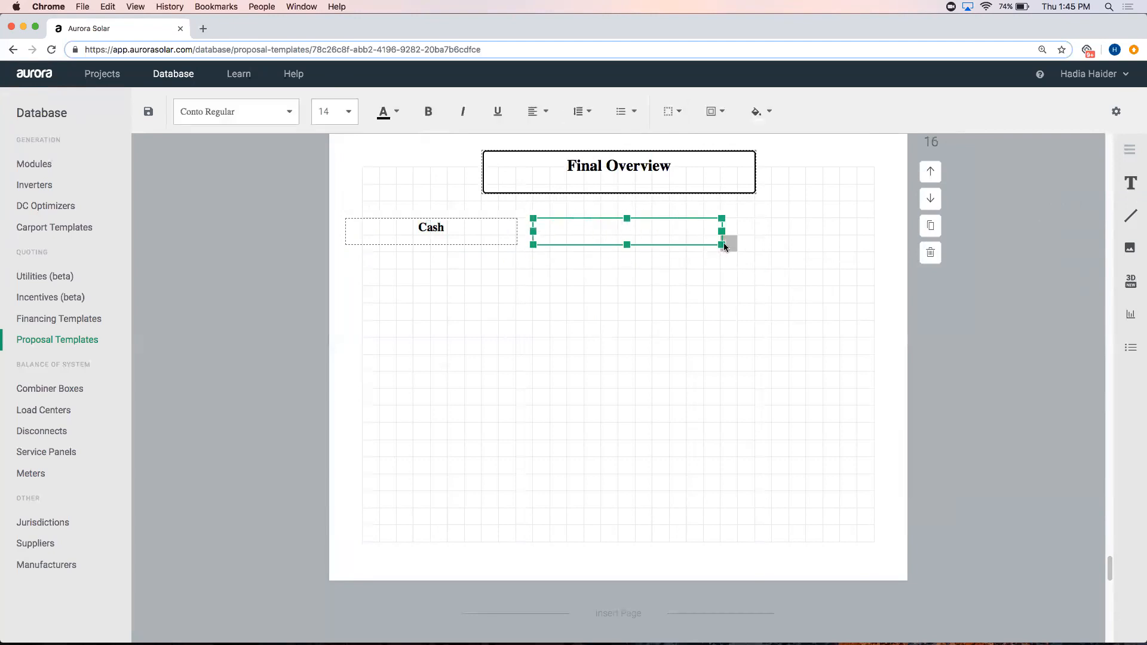
type("Loan A (10 Year)")
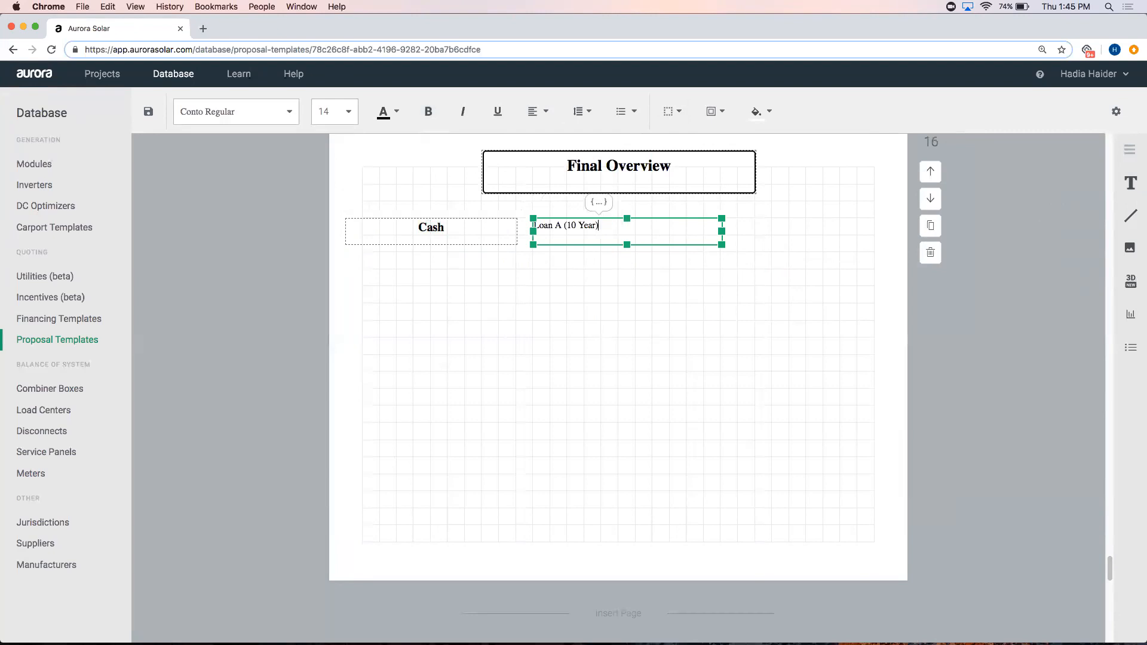
- Format the "Loan A (10 Year)" heading as bold, size 18 and centred
triple_click(591, 222)
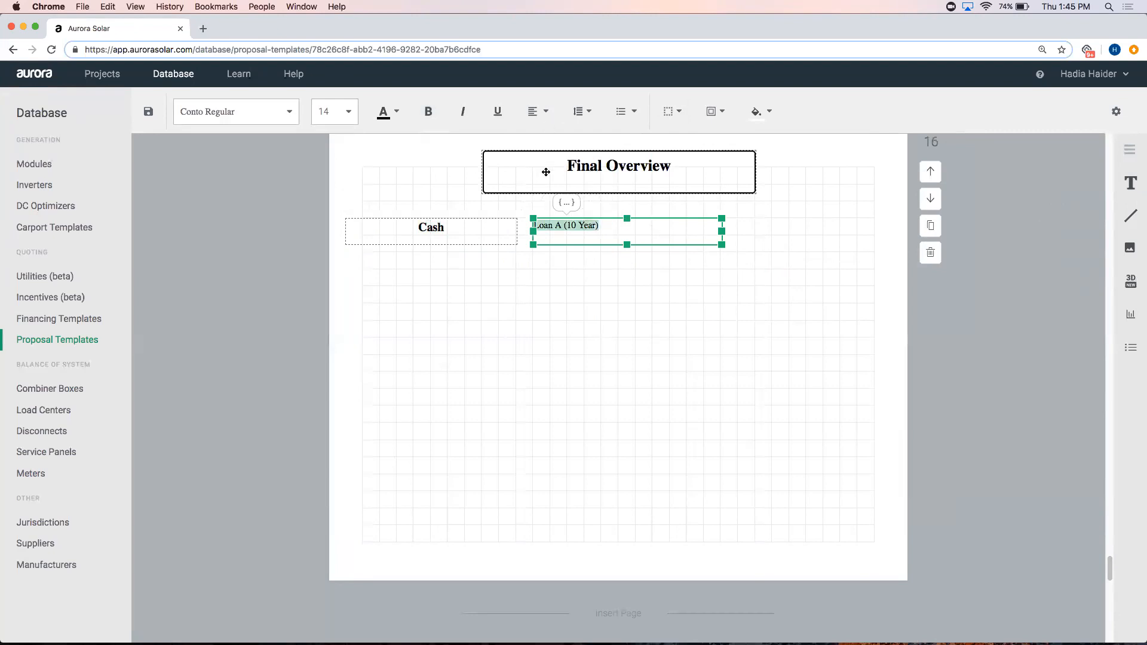
left_click(430, 118)
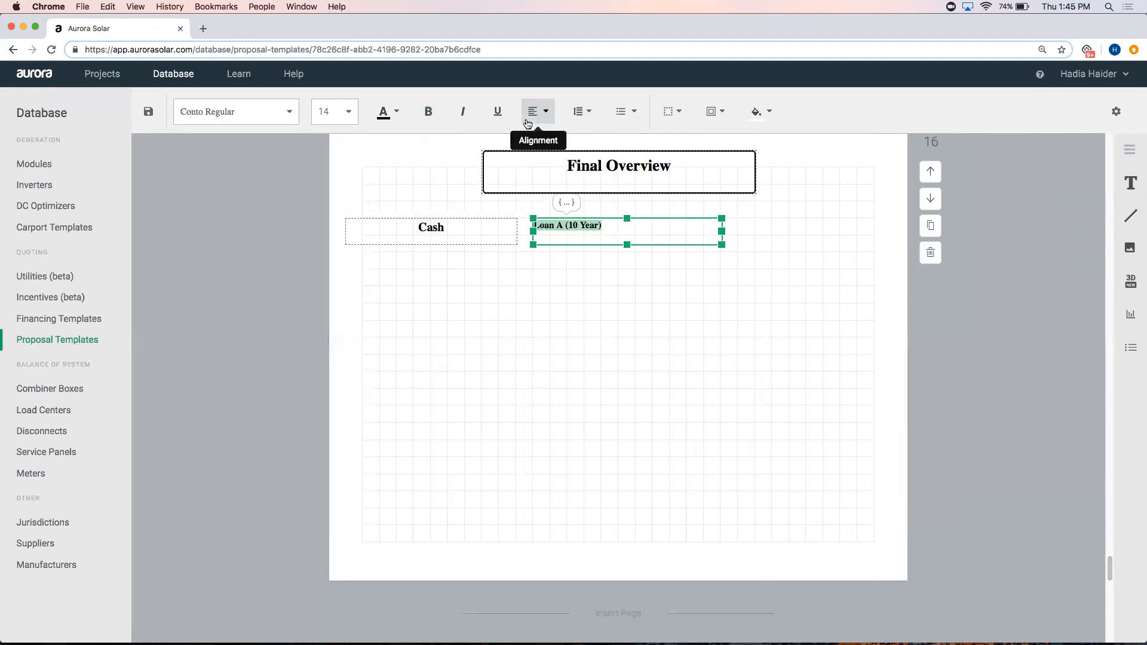
left_click(353, 114)
left_click(339, 254)
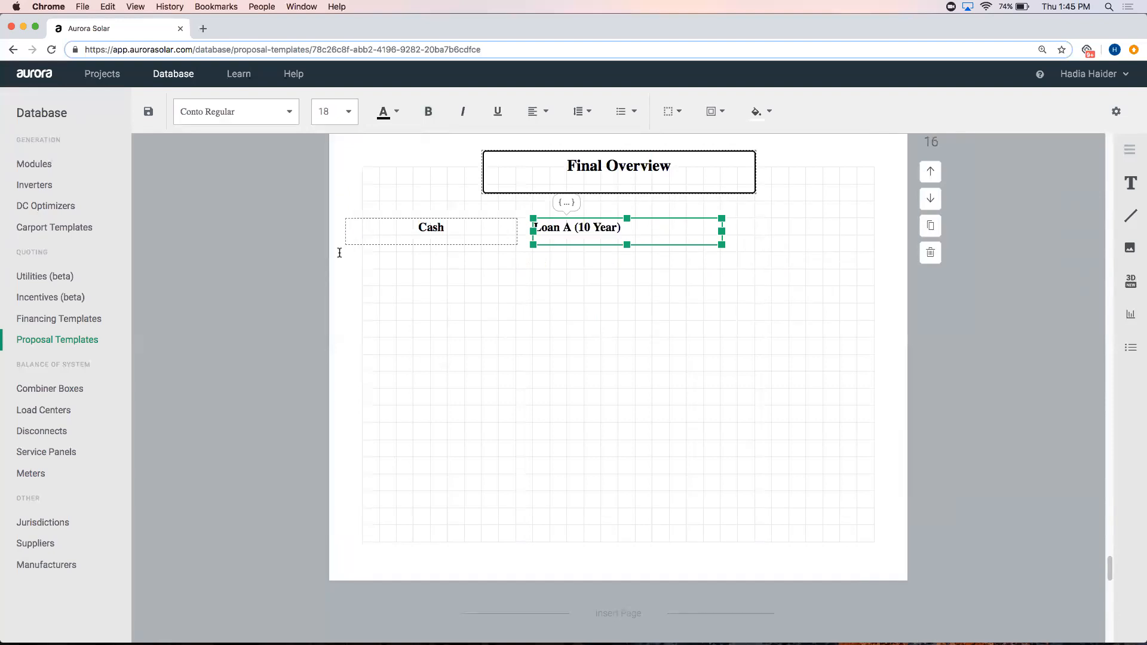
left_click(548, 119)
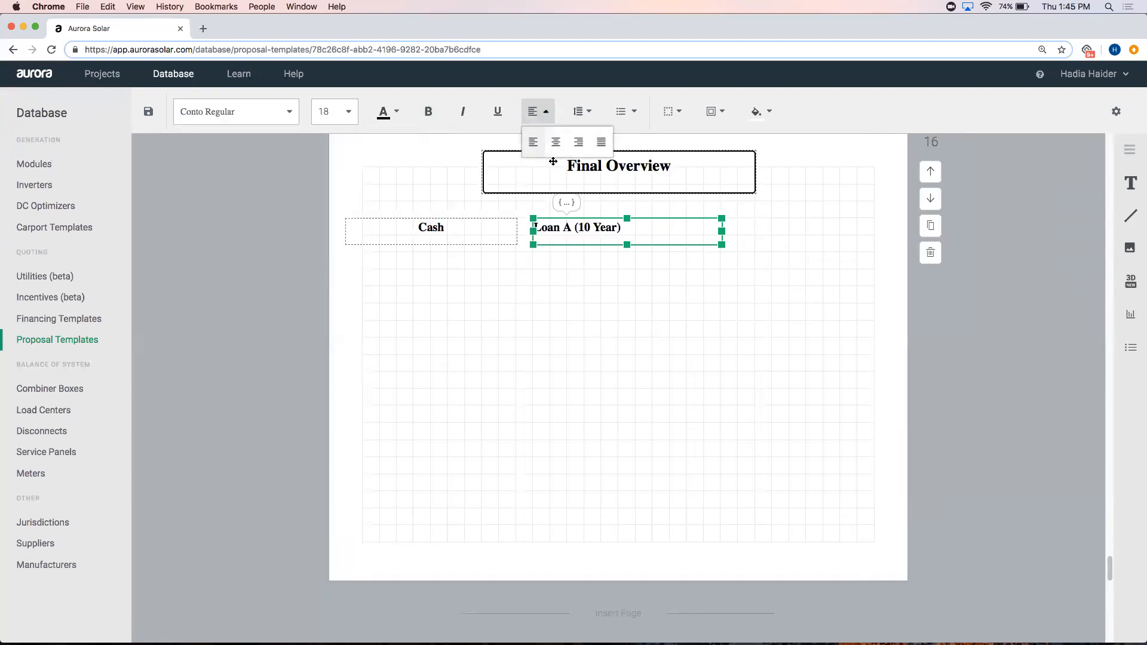
left_click(556, 143)
key("XF86AudioMute")
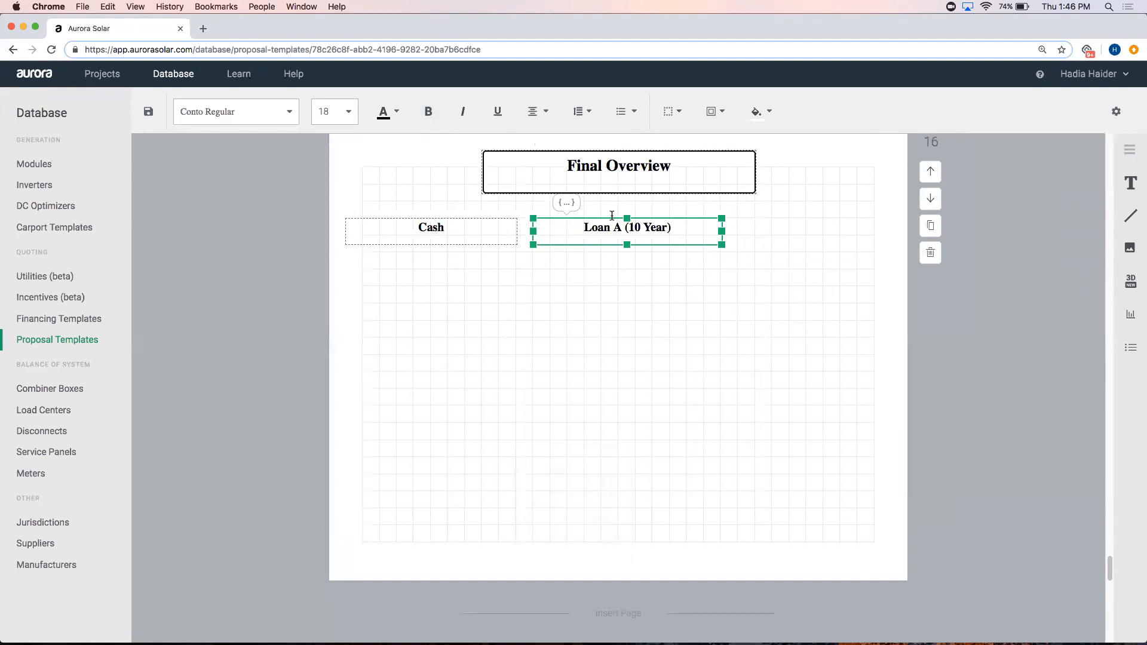
key("XF86AudioMute")
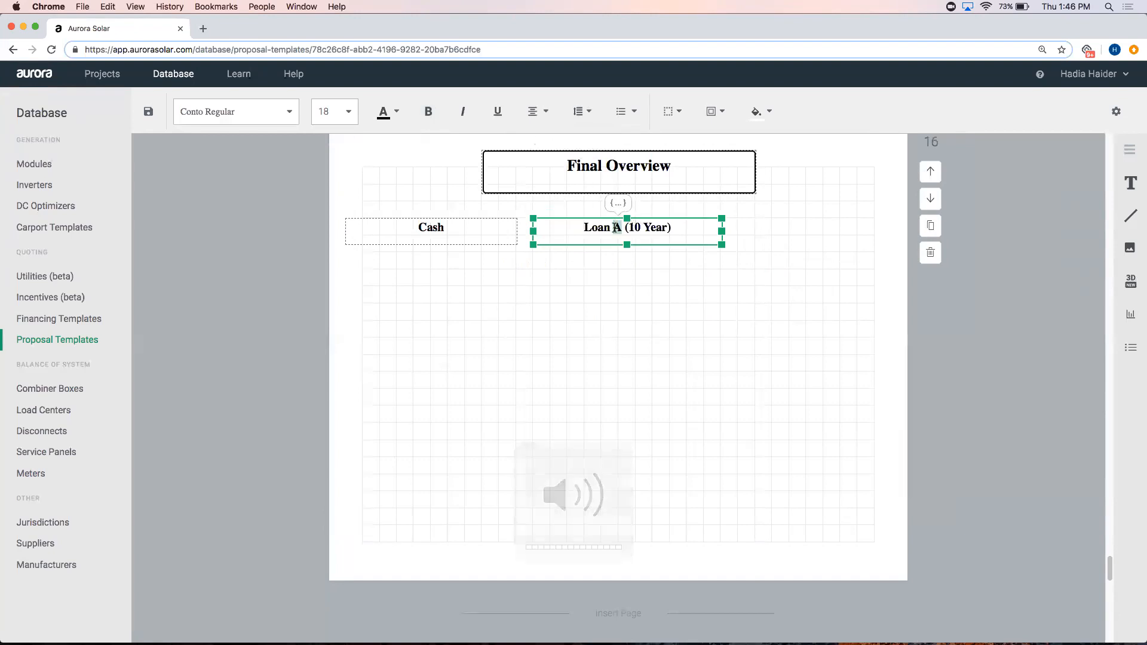
- Give the "Loan A (10 Year)" heading a 2 px border on its bottom edge only
triple_click(615, 228)
left_click(672, 111)
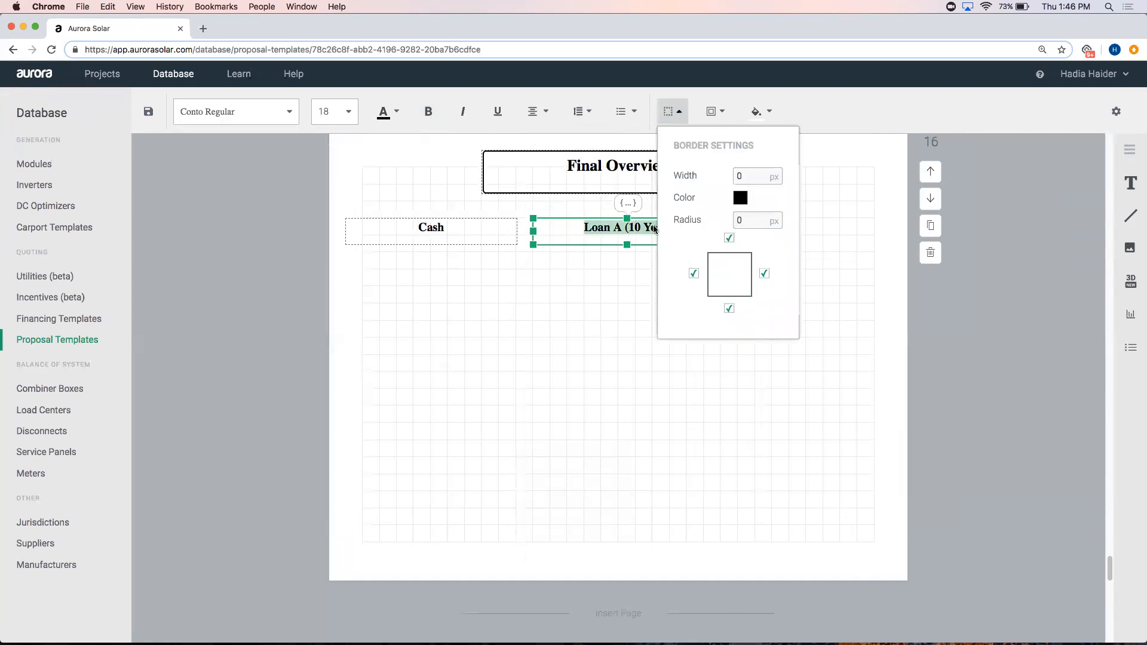
double_click(743, 176)
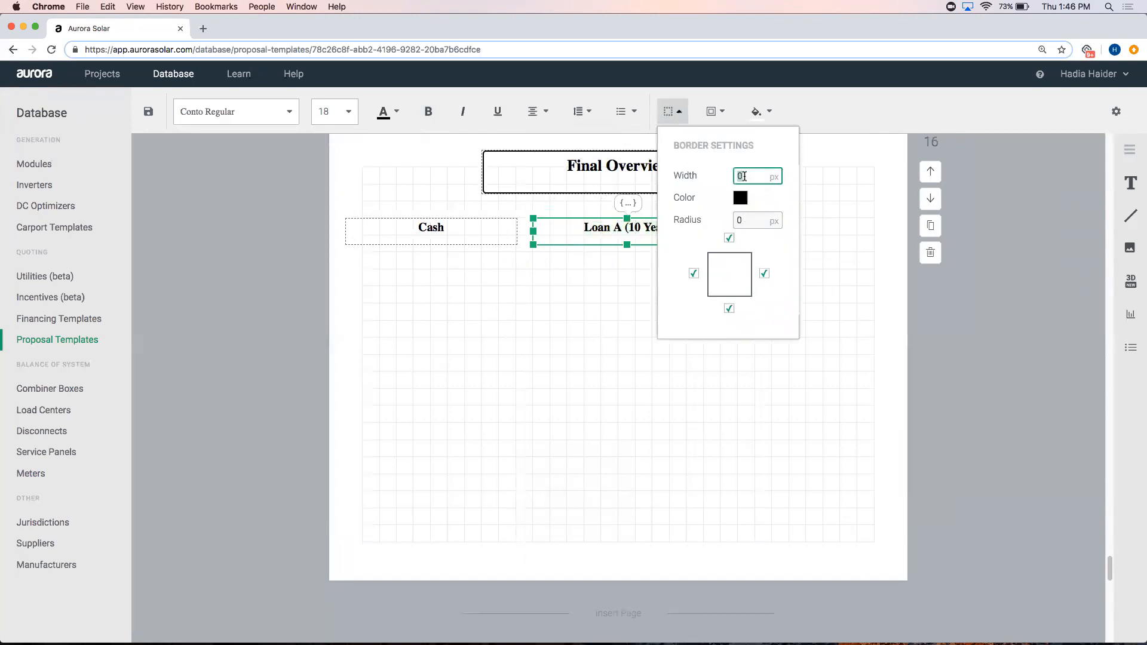
type("2")
left_click(729, 239)
left_click(694, 273)
left_click(765, 274)
left_click(521, 284)
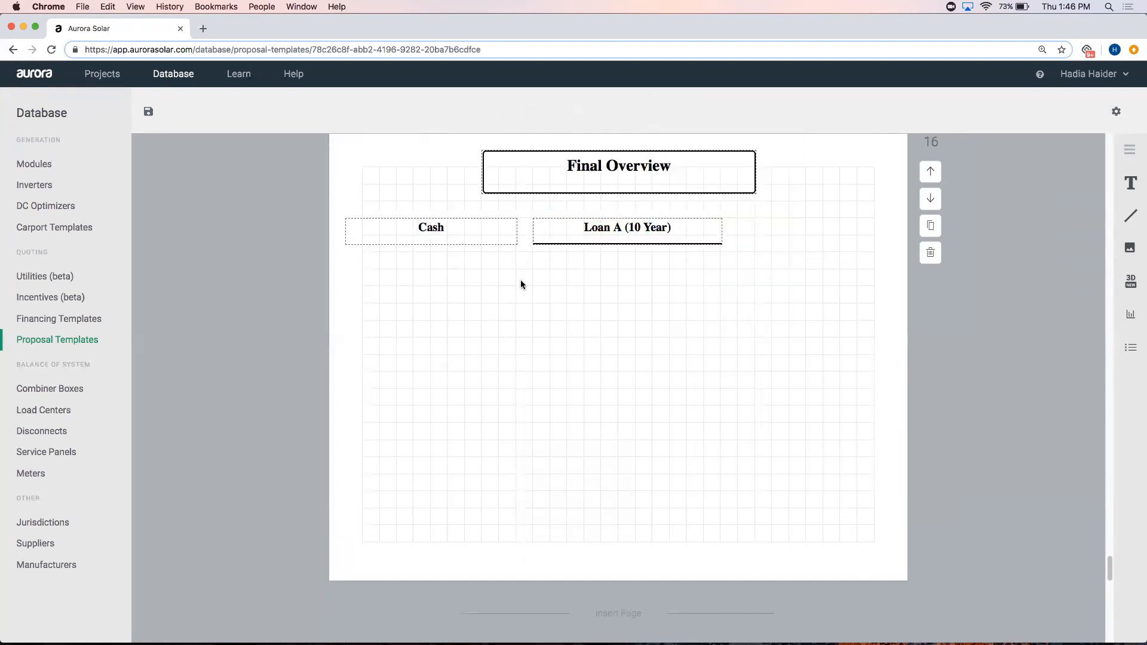
- Give the Cash heading a matching 2 px border on its bottom edge only
left_click(484, 233)
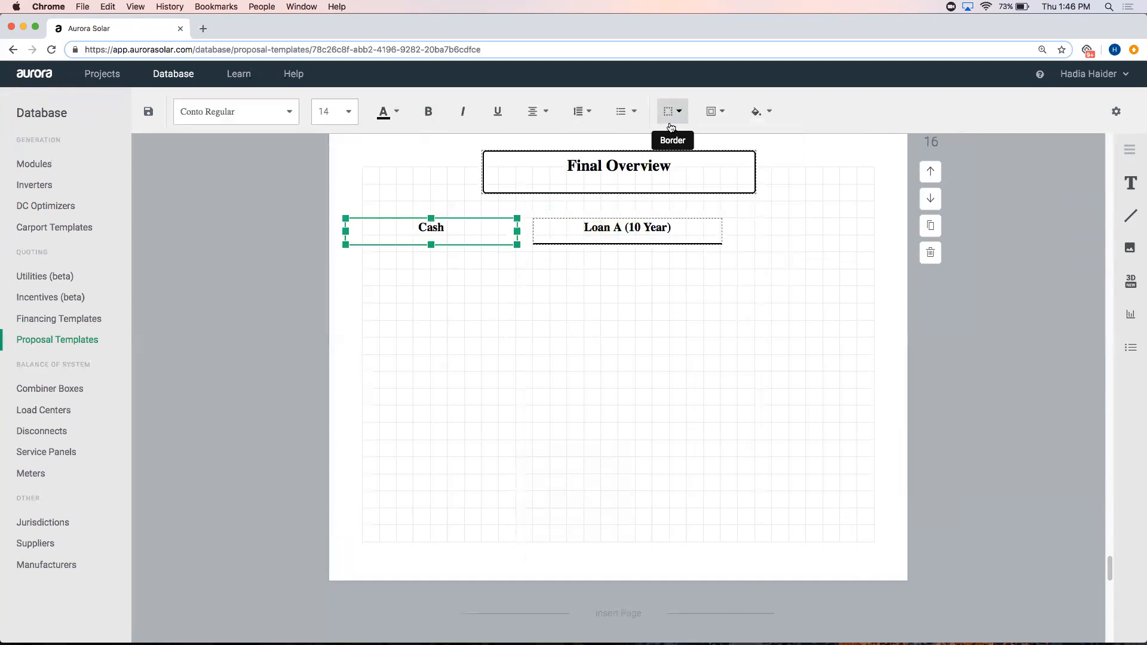
left_click(670, 127)
double_click(751, 174)
type("2")
left_click(729, 238)
left_click(694, 274)
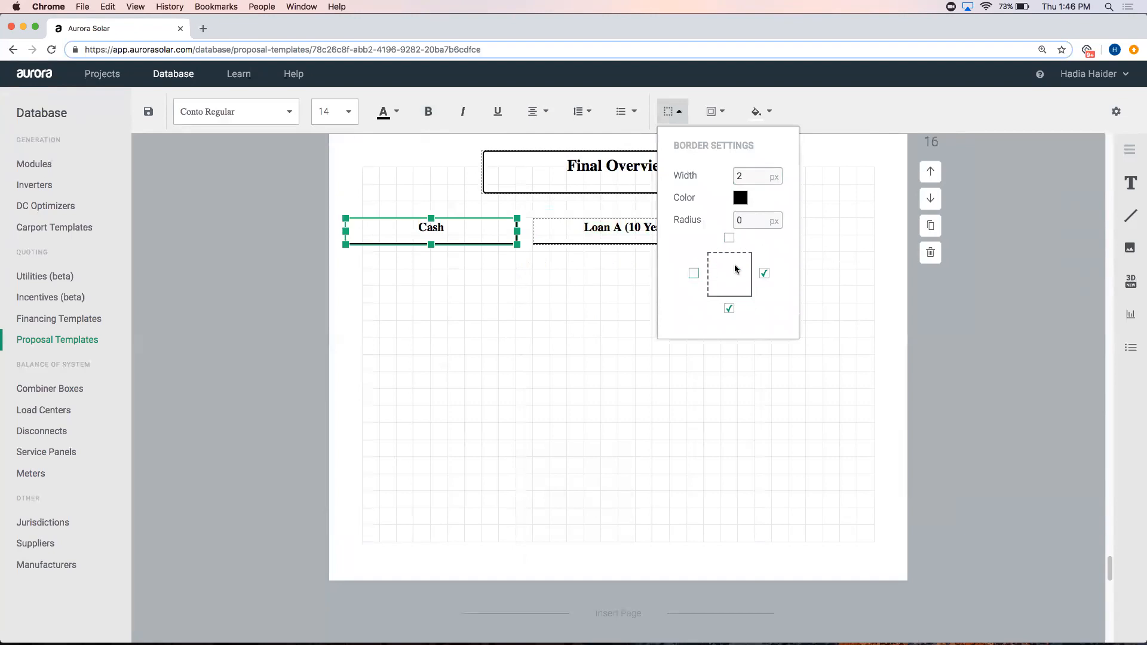
left_click(764, 273)
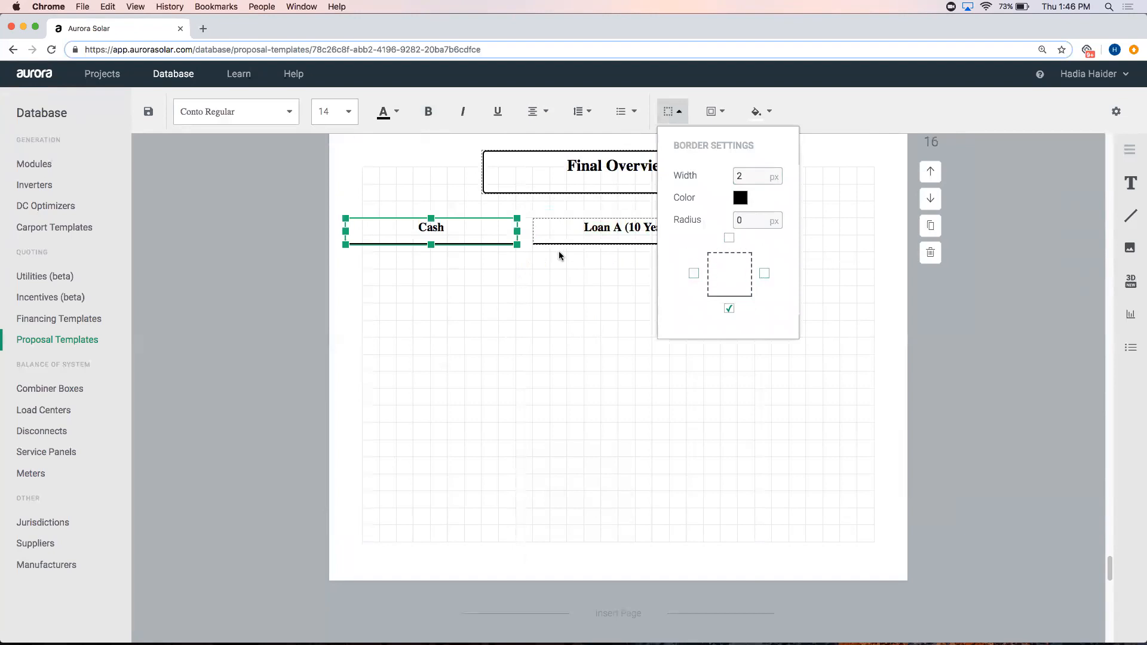
left_click(1004, 267)
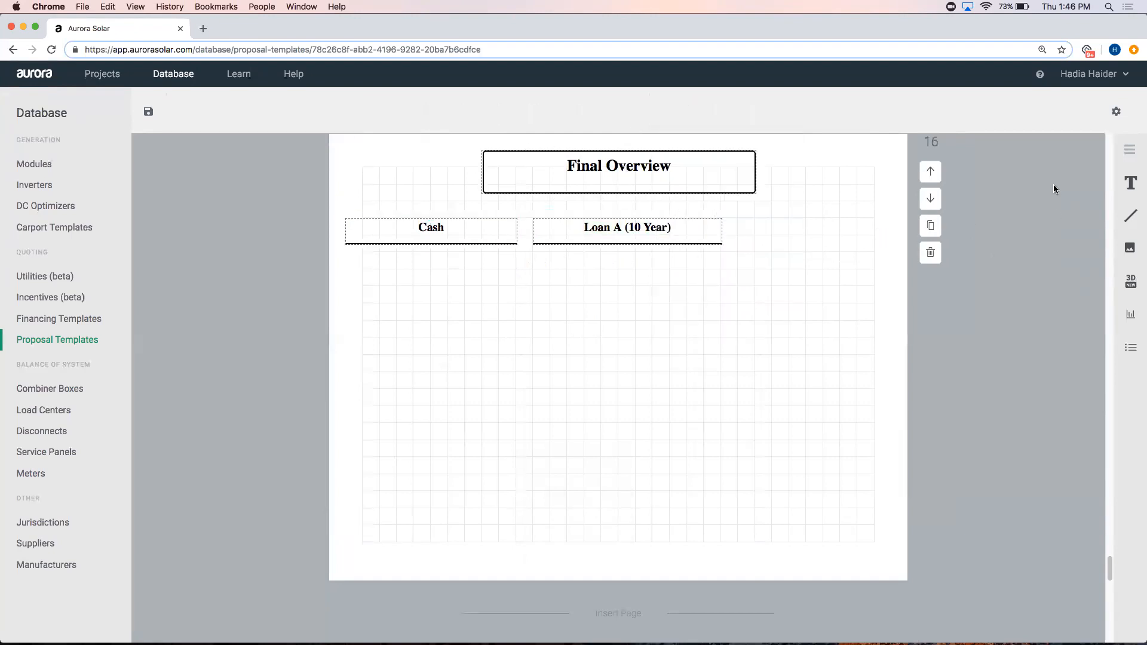
- Add a "Loan B (20 Year)" heading to the right of the Loan A heading, centred and bold with line spacing 2
left_click_drag(1130, 184, 887, 239)
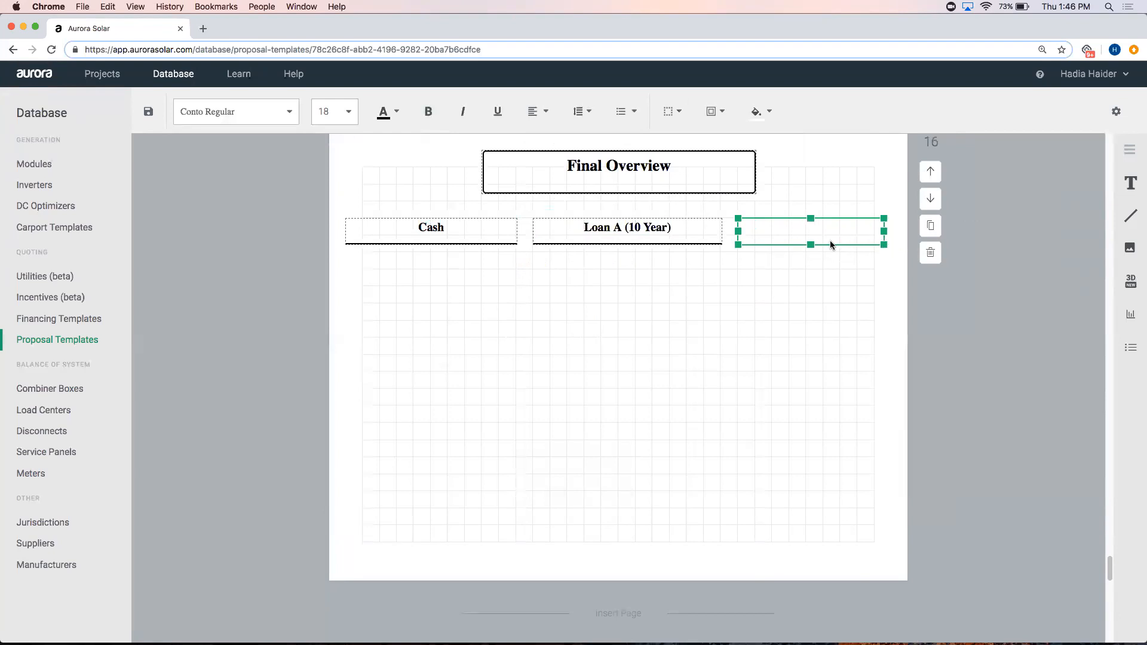
type("Loan B (20 Y)")
triple_click(791, 228)
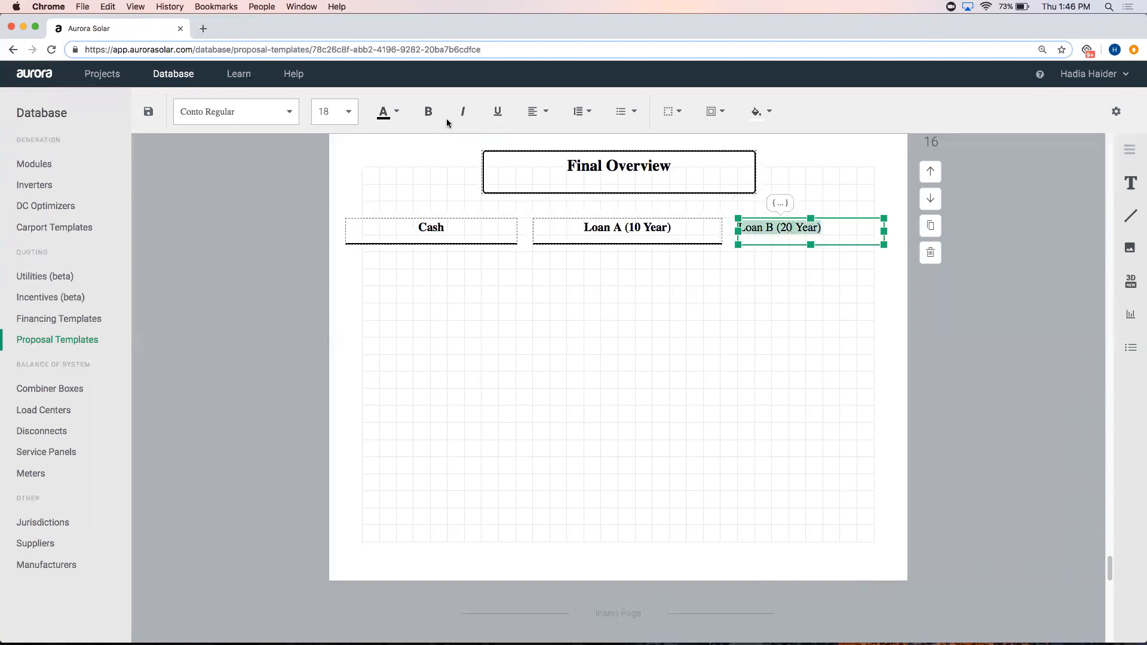
left_click(548, 113)
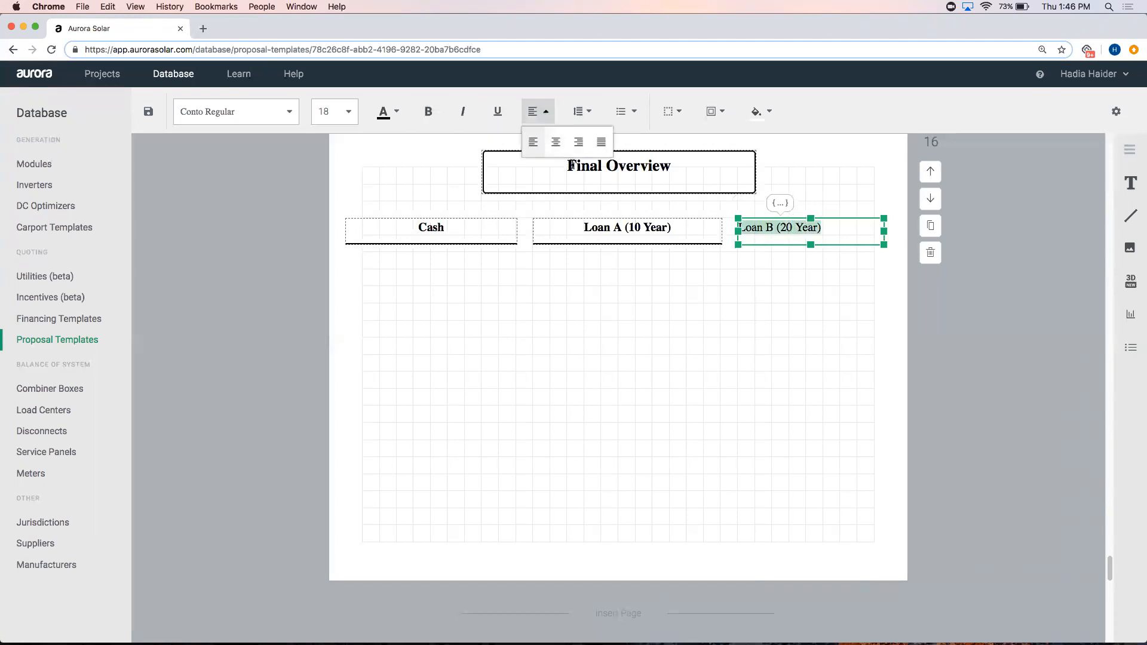
left_click(556, 142)
left_click(428, 111)
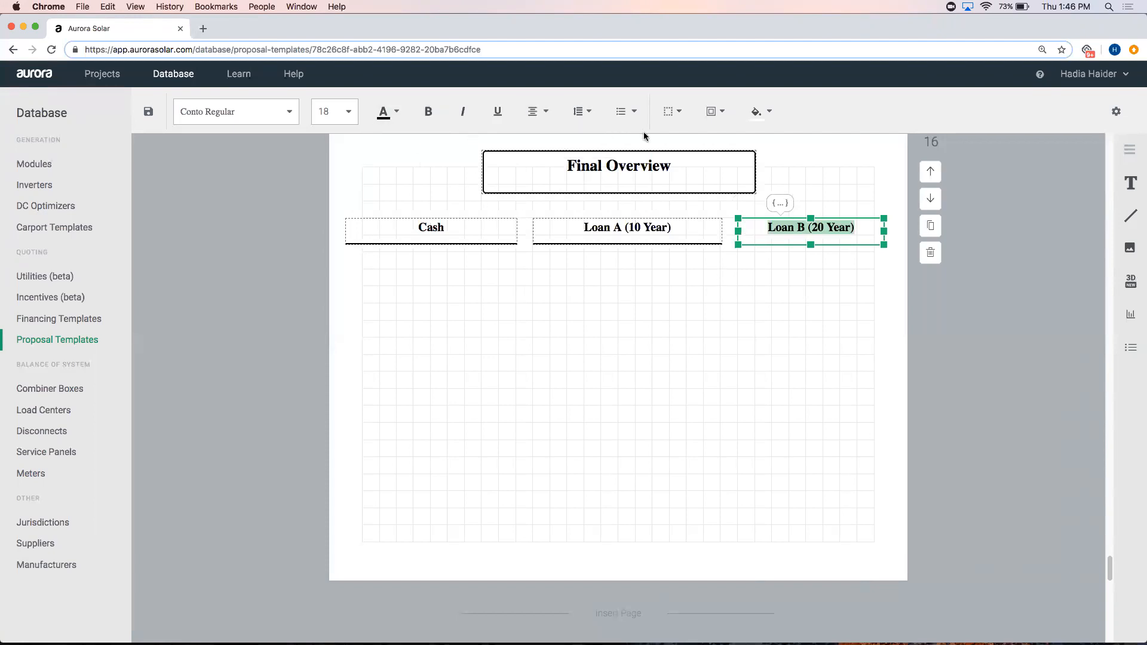
left_click(582, 111)
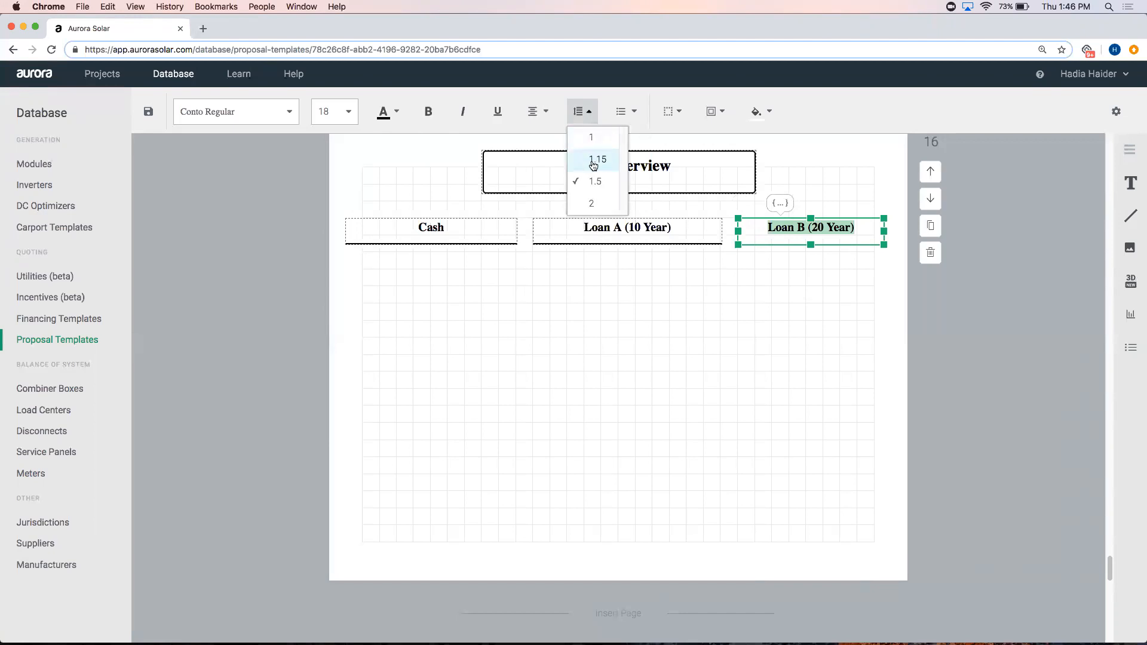
left_click(594, 203)
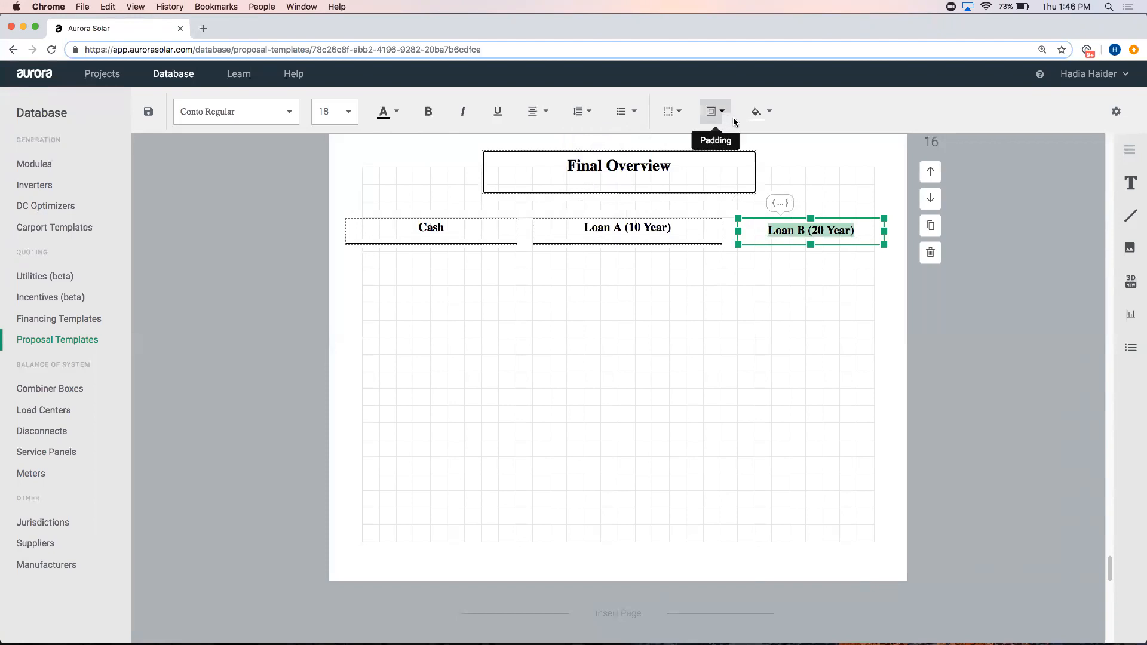
- Give the "Loan B (20 Year)" heading a 2 px border on its bottom edge only
left_click(671, 112)
left_click(741, 176)
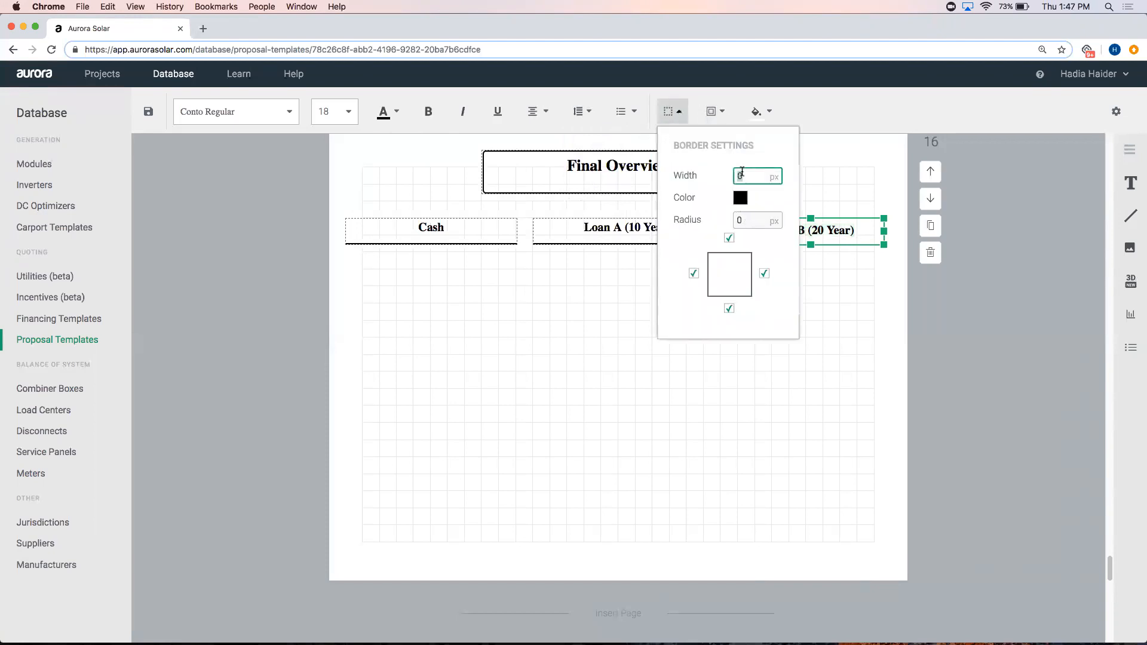
type("2")
left_click(729, 238)
left_click(694, 273)
left_click(764, 273)
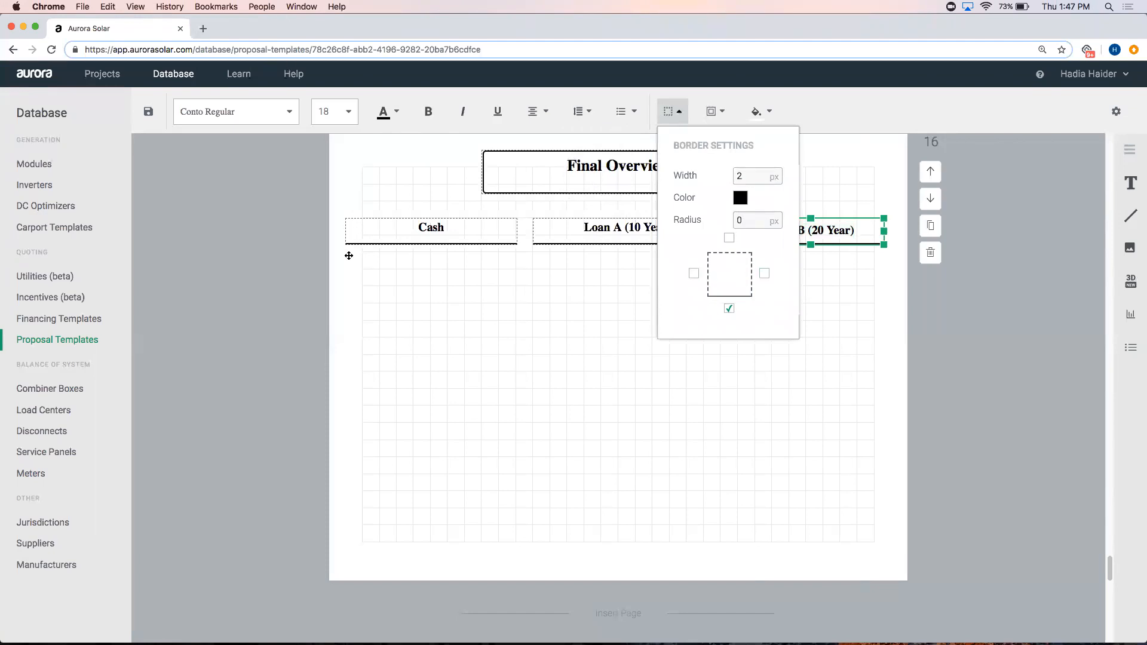
left_click(280, 262)
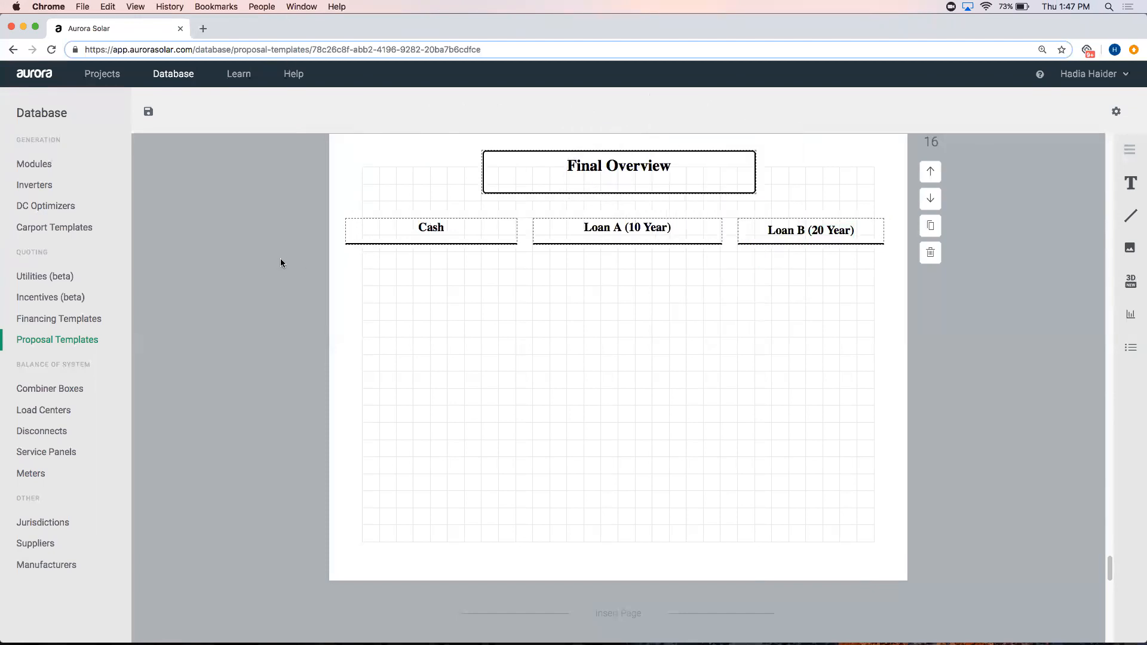
- Preview the Final Overview page with the grid hidden, and turn the grid back on
right_click(597, 294)
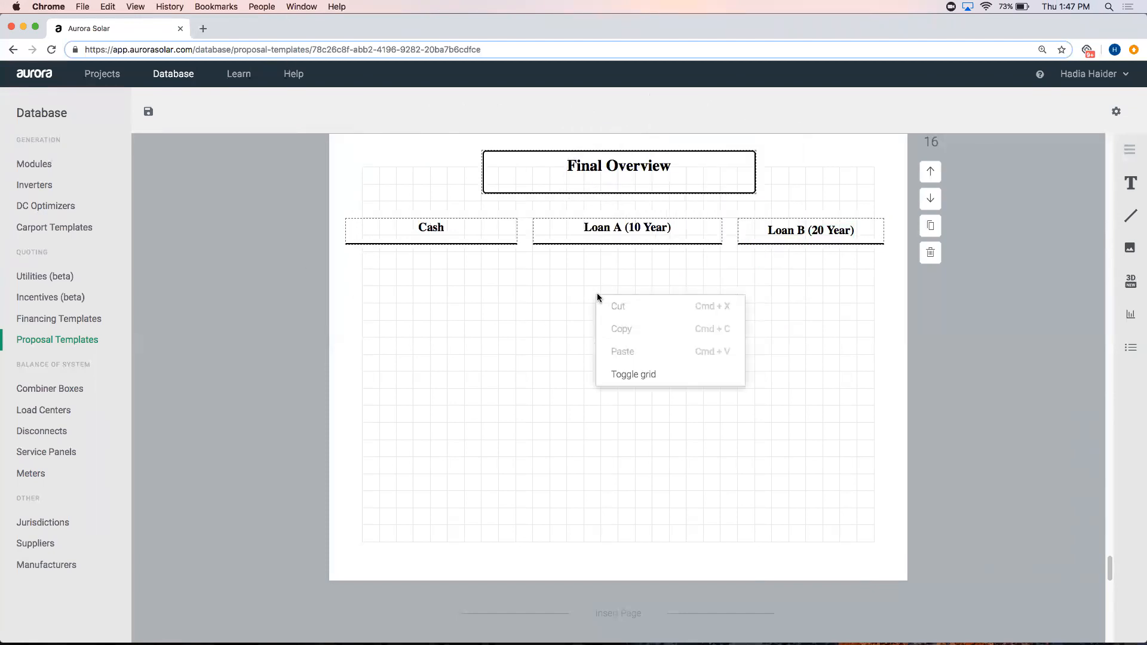
left_click(625, 376)
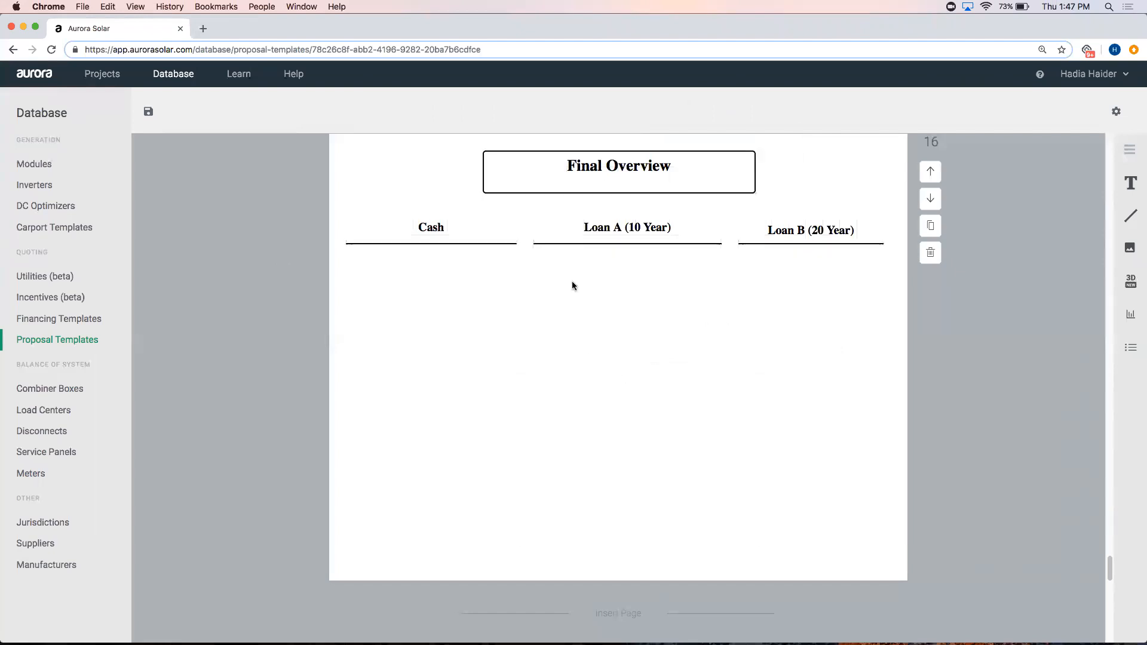
right_click(611, 349)
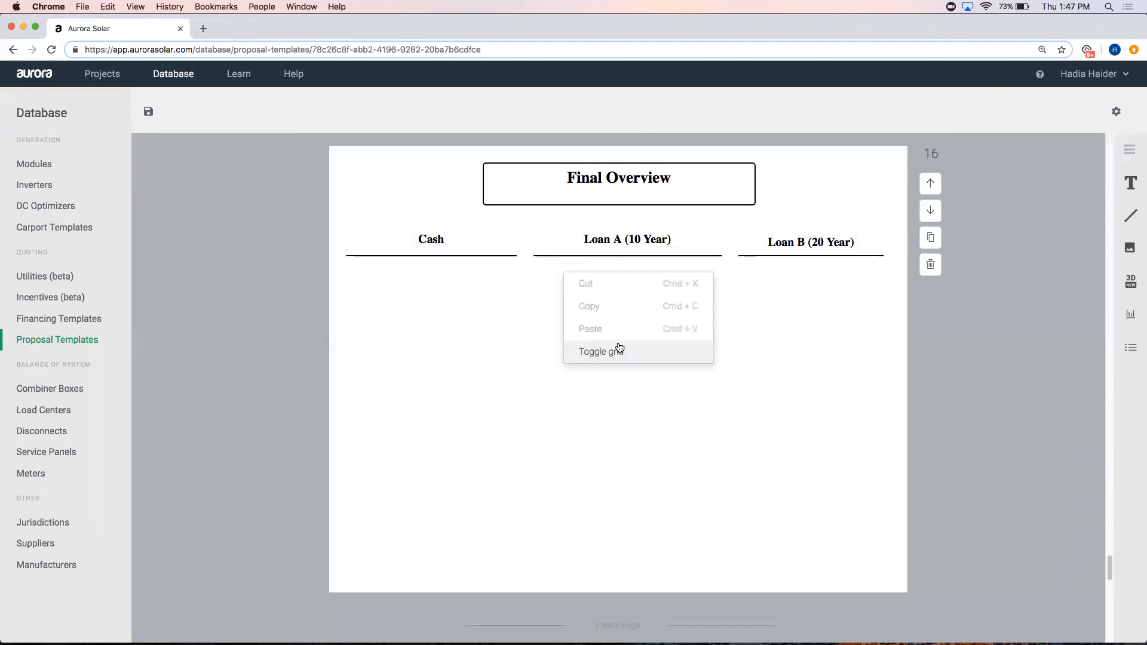
left_click(615, 354)
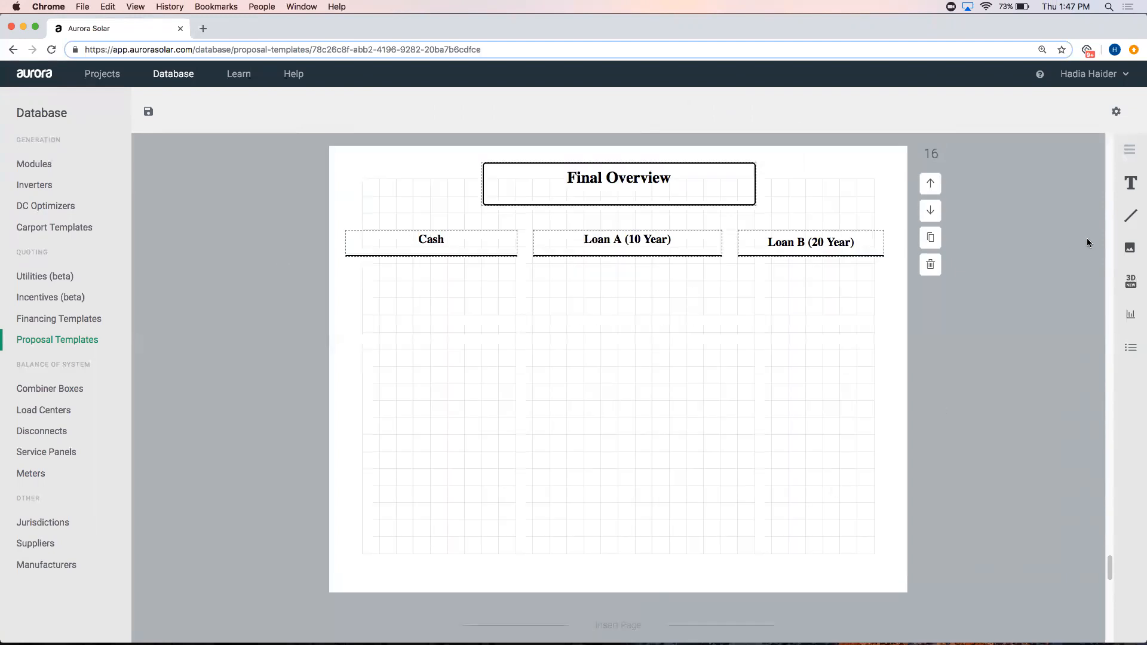
- Add an empty text box below the Cash heading and resize it to match the heading's width, with a reduced height
left_click_drag(1131, 182, 355, 280)
left_click_drag(489, 338, 496, 392)
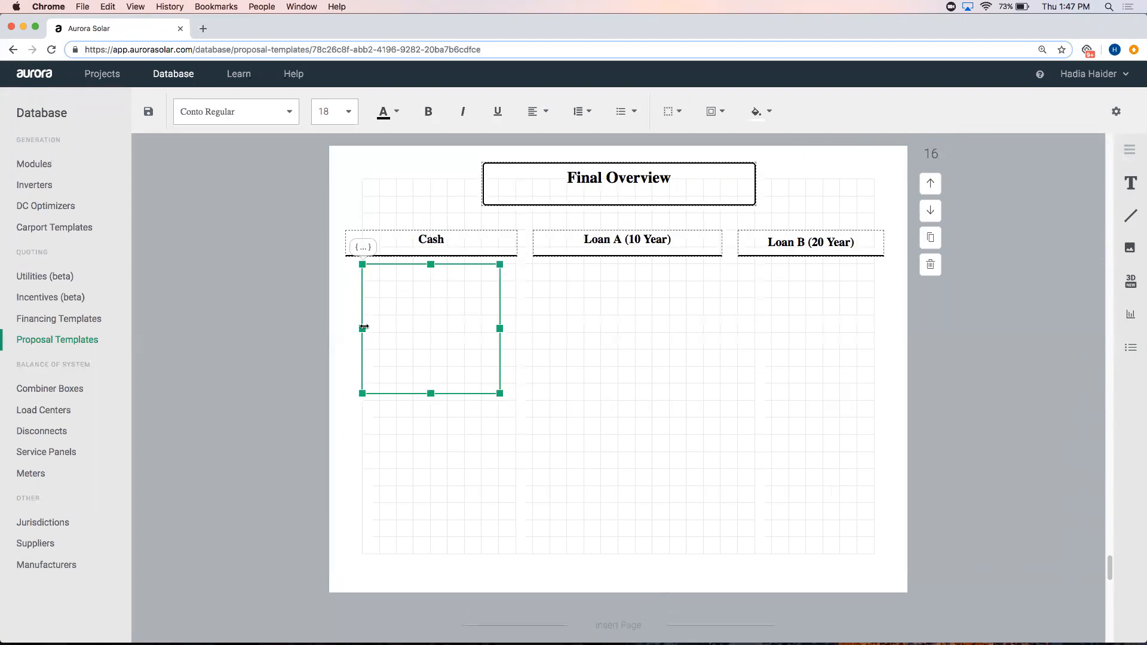
left_click_drag(363, 328, 347, 326)
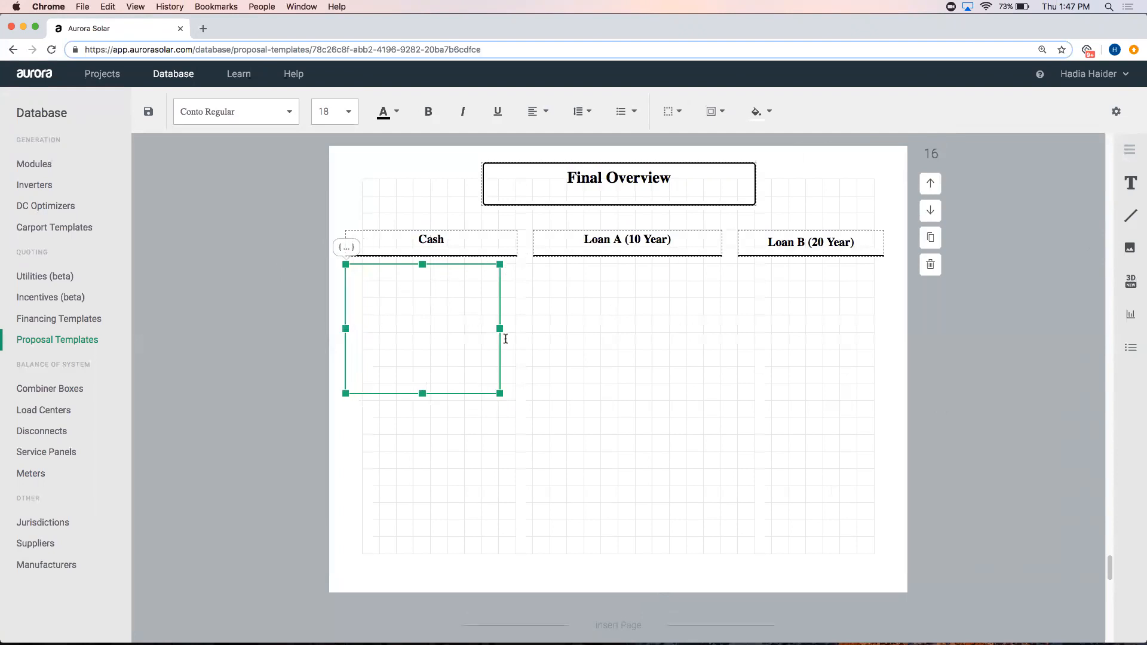
left_click_drag(513, 330, 520, 328)
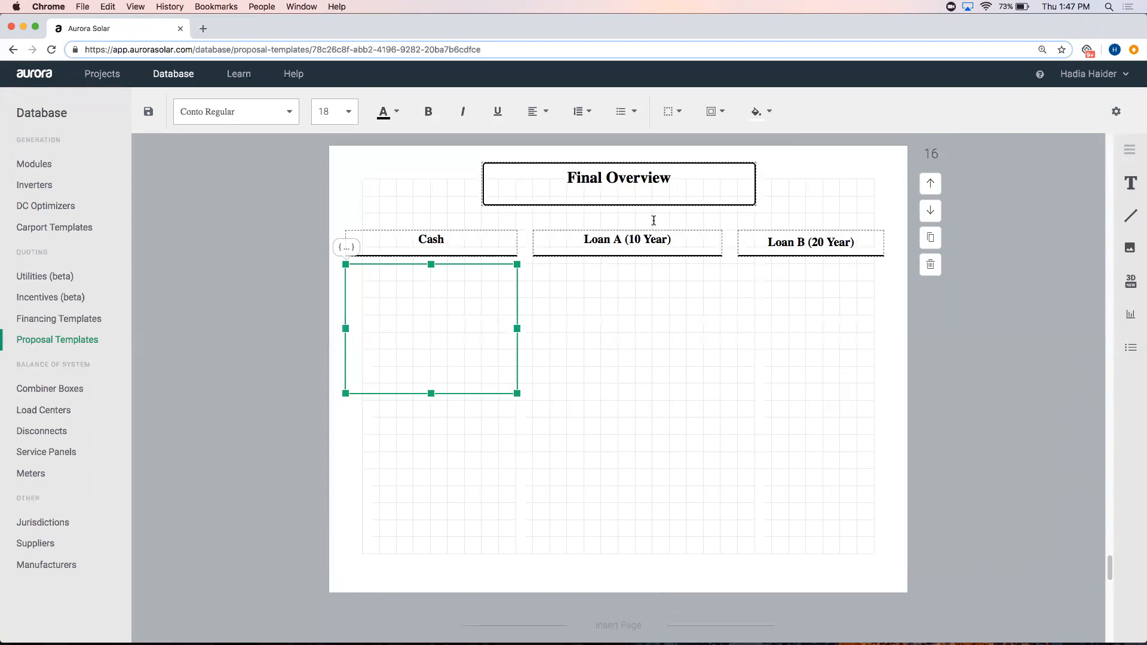
left_click_drag(431, 393, 432, 359)
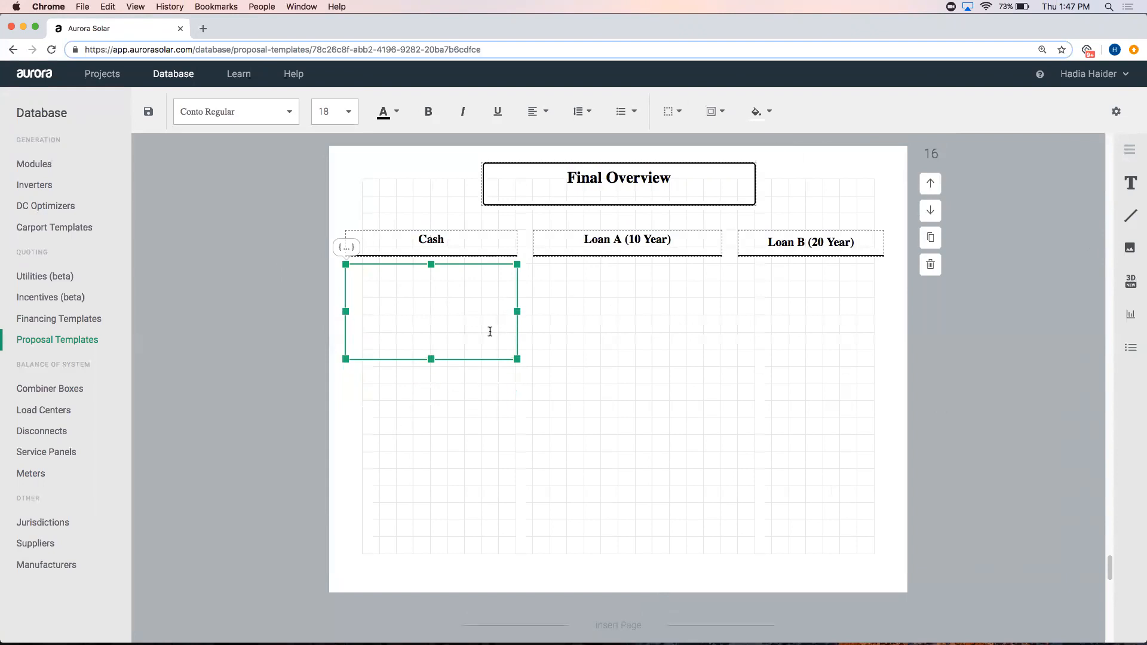
- Give the empty box below Cash a border 2 px wide on all sides with a 4 px corner radius
left_click(670, 111)
left_click(758, 177)
key("BackSpace")
type("2")
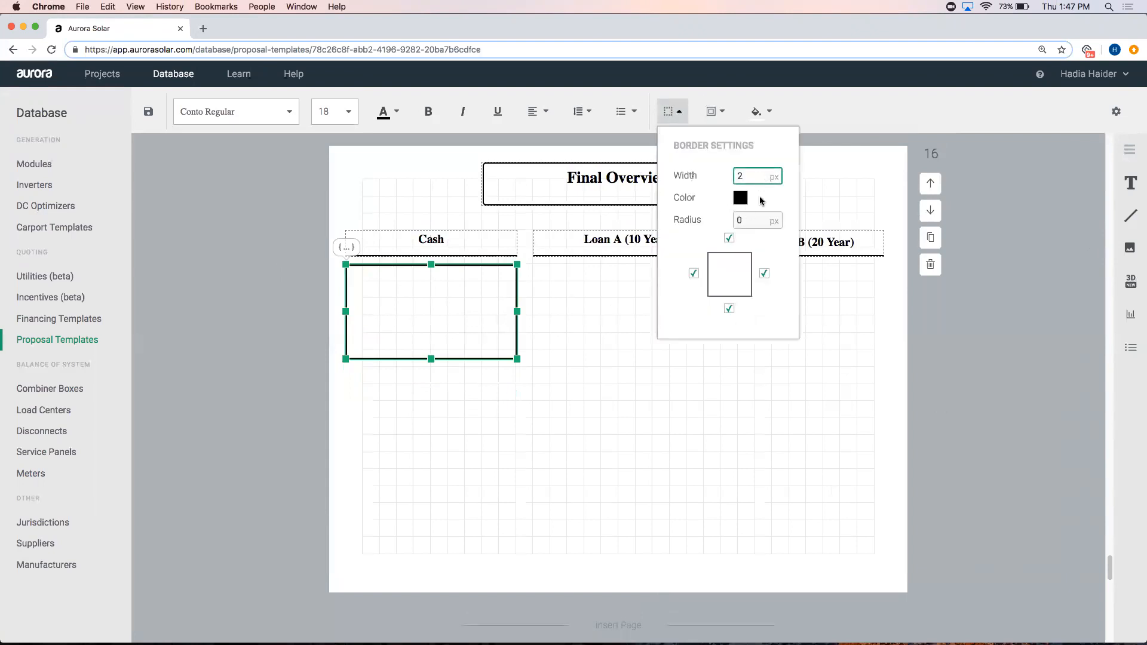
double_click(750, 219)
type("4")
left_click(910, 297)
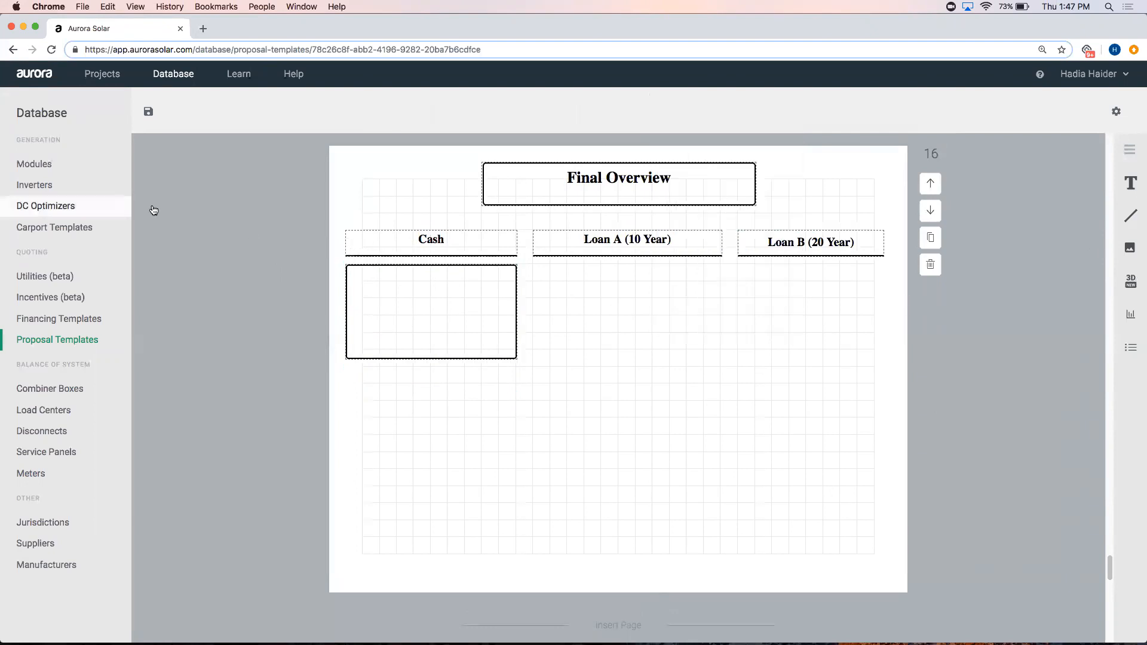
left_click(485, 293)
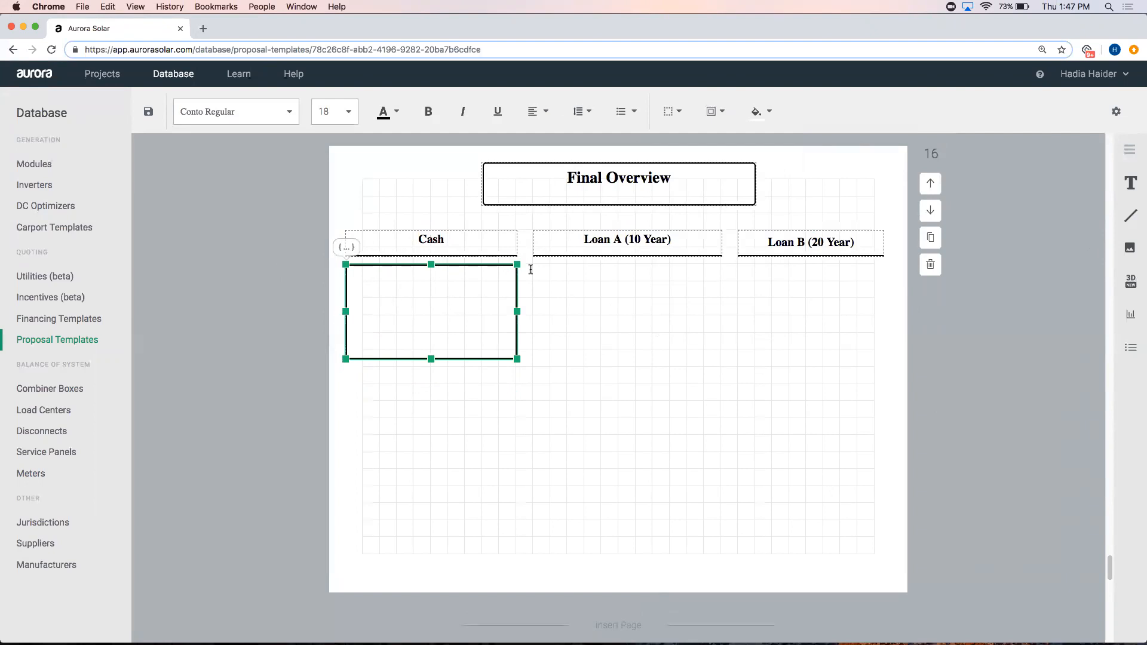
left_click(673, 112)
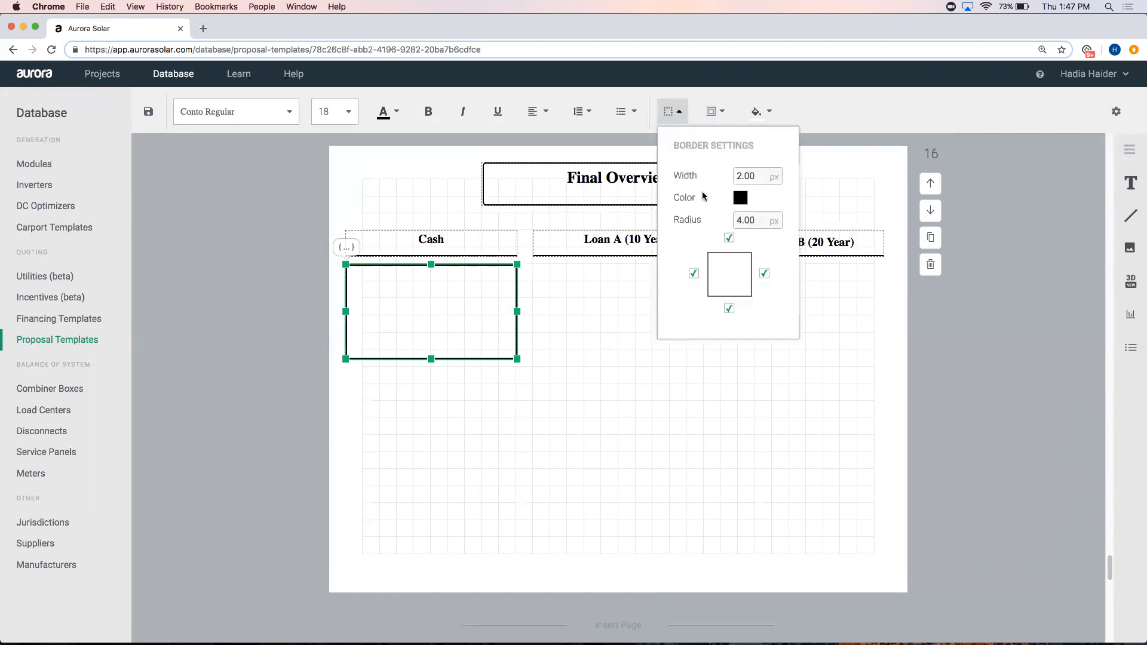
left_click(322, 326)
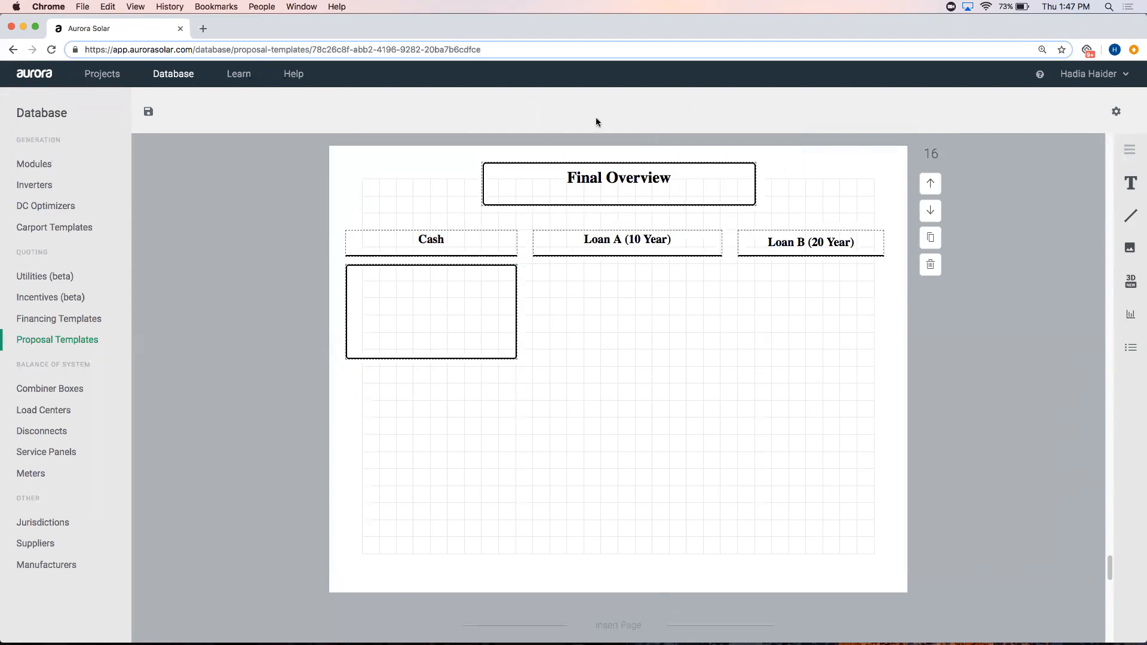
- Try a 25 px corner radius on the border of the empty box below the Cash heading
left_click(483, 301)
left_click(669, 111)
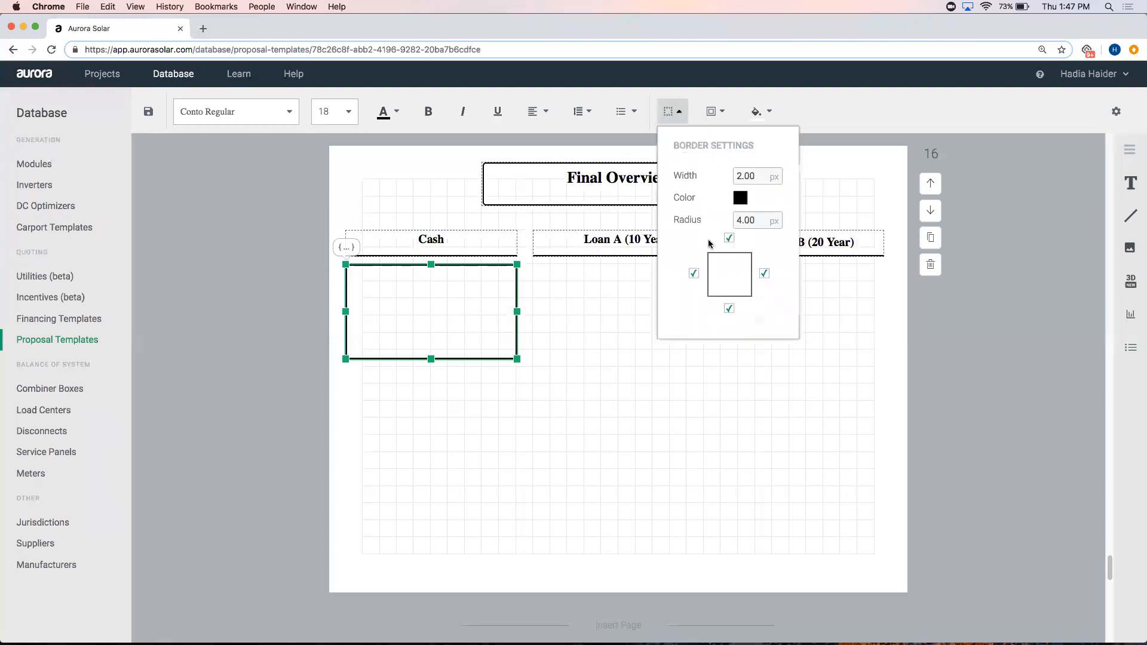
double_click(751, 223)
type("25")
key("Return")
left_click(271, 355)
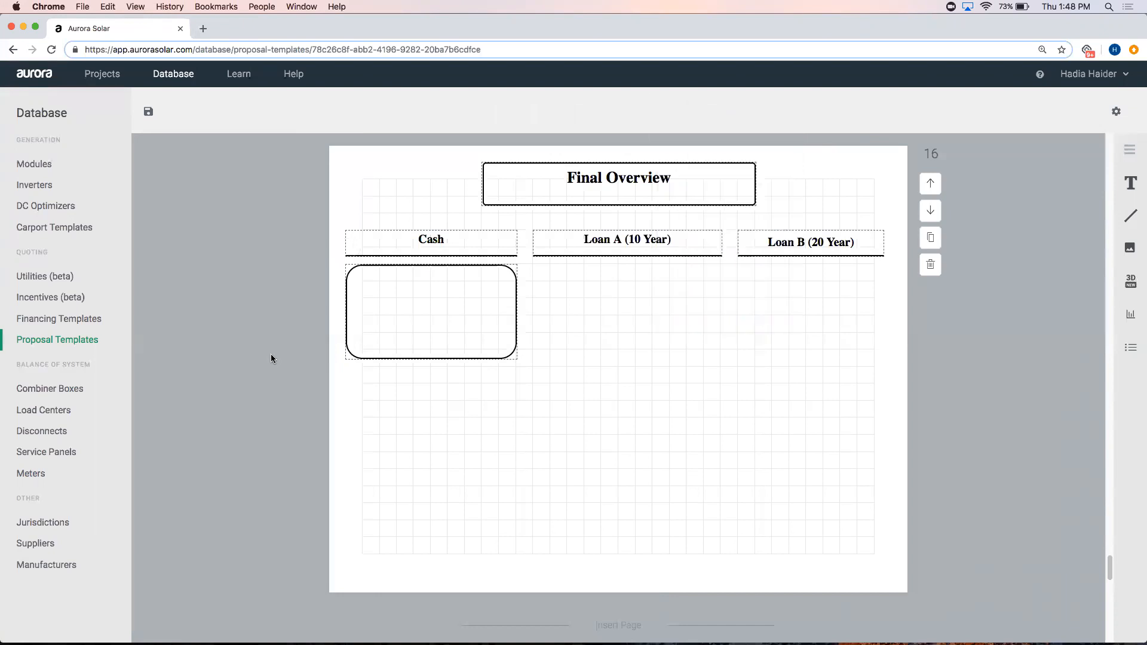
- Restore the border radius of the empty box below the Cash heading to 4 px
left_click(375, 329)
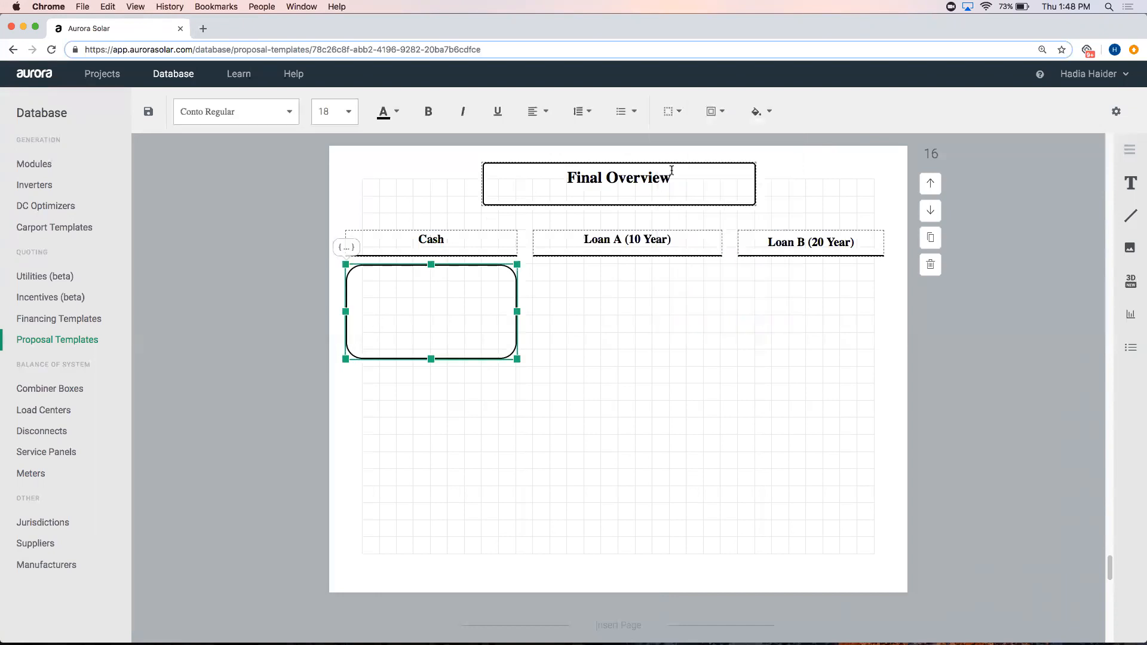
left_click(672, 111)
left_click(754, 221)
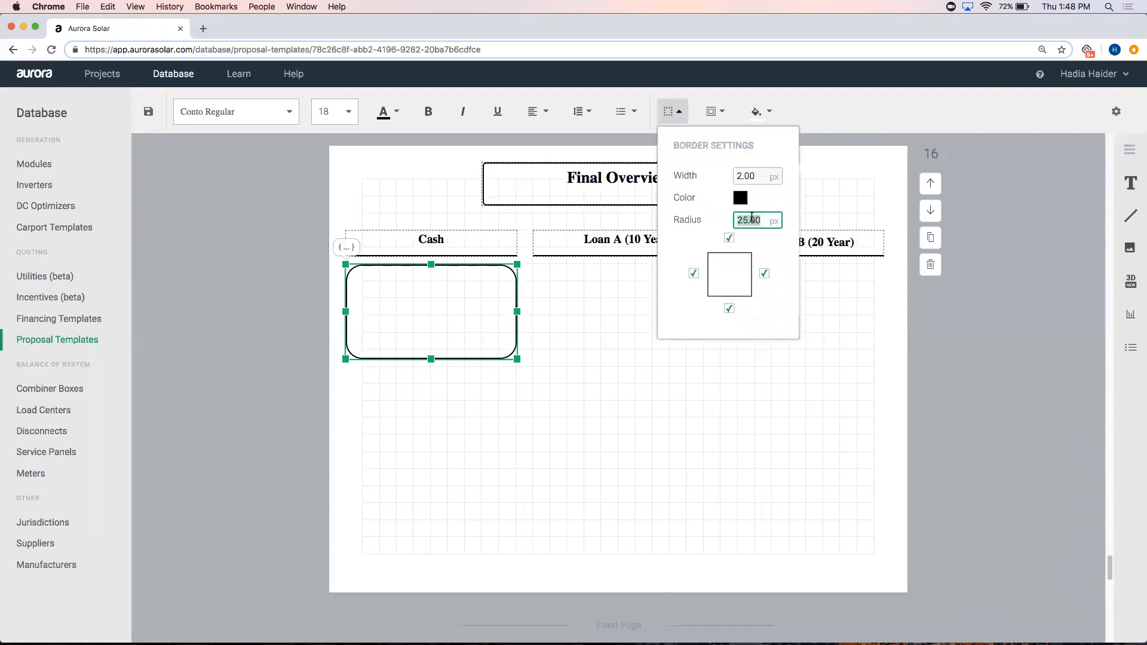
type("0")
left_click(1019, 287)
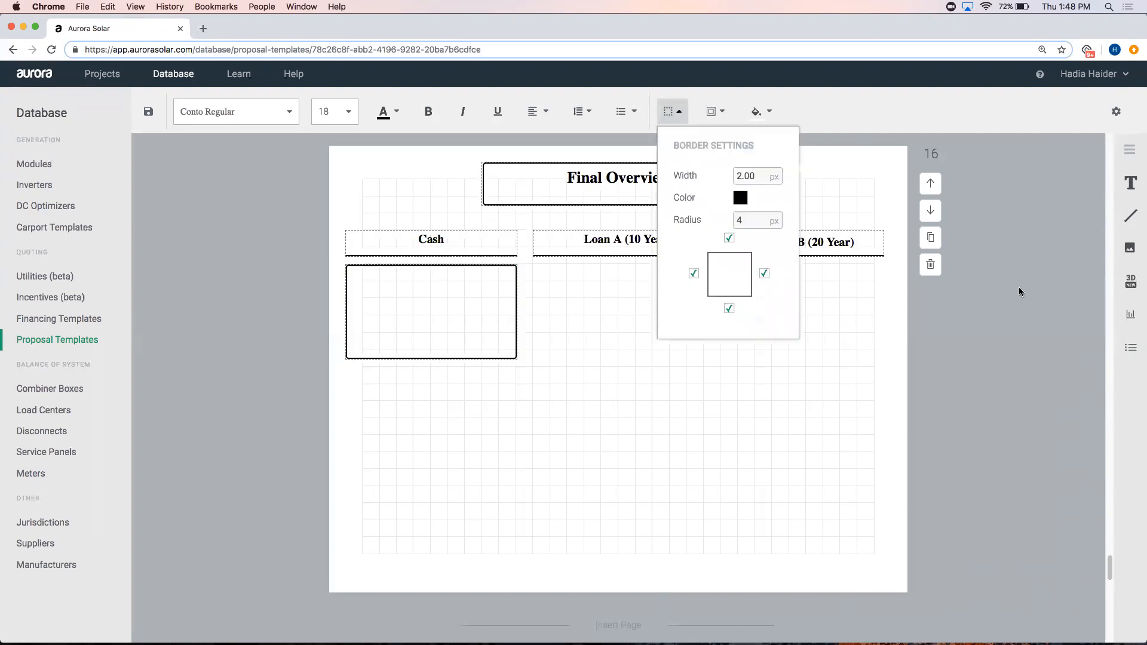
- Add an empty text box below the "Loan A (10 Year)" heading, matching the heading's width and the height of the box below Cash
left_click(1133, 182)
left_click(596, 253)
left_click_drag(542, 278, 722, 359)
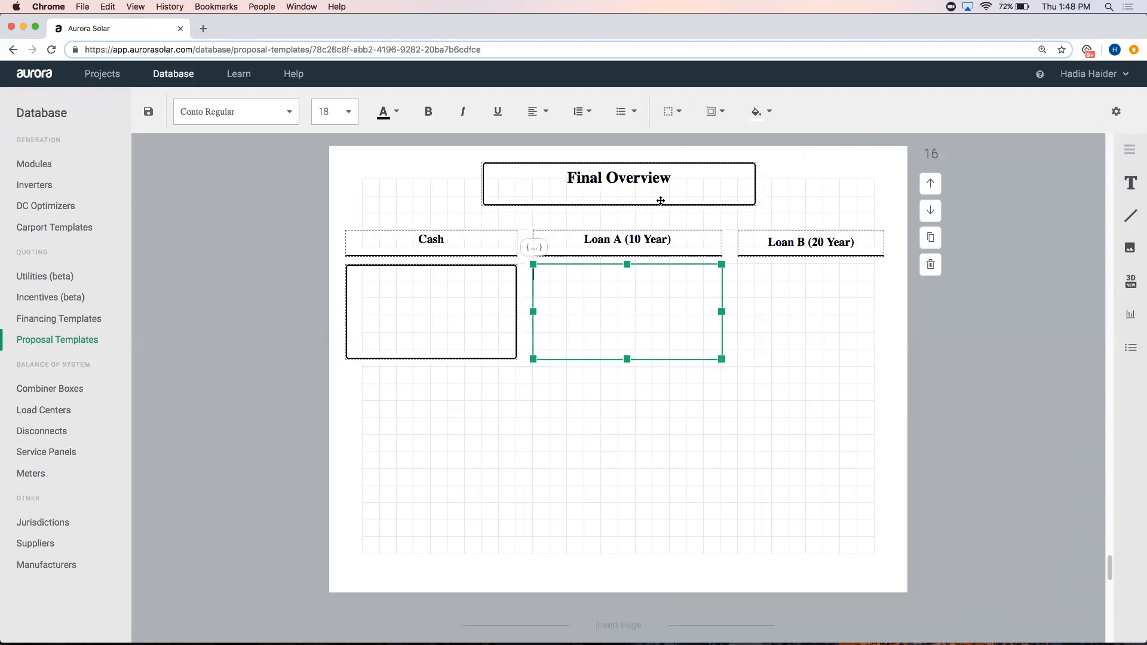
- Give the empty box below "Loan A (10 Year)" a 2 px border on all sides with a 4 px corner radius
left_click(717, 114)
left_click(670, 113)
left_click(759, 176)
key("BackSpace")
type("2")
left_click(763, 220)
key("BackSpace")
type("4")
left_click(948, 323)
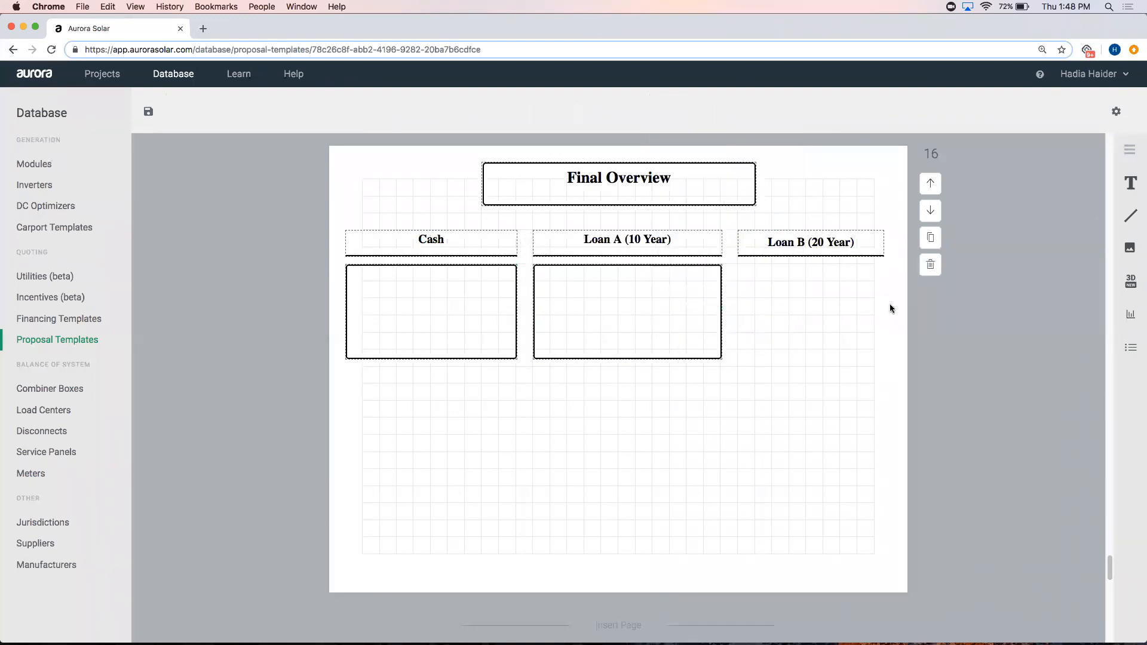
- Add an empty text box below the "Loan B (20 Year)" heading with a 2 px border and corners rounded like the neighbouring boxes
left_click_drag(1131, 200, 747, 274)
left_click_drag(827, 286, 891, 359)
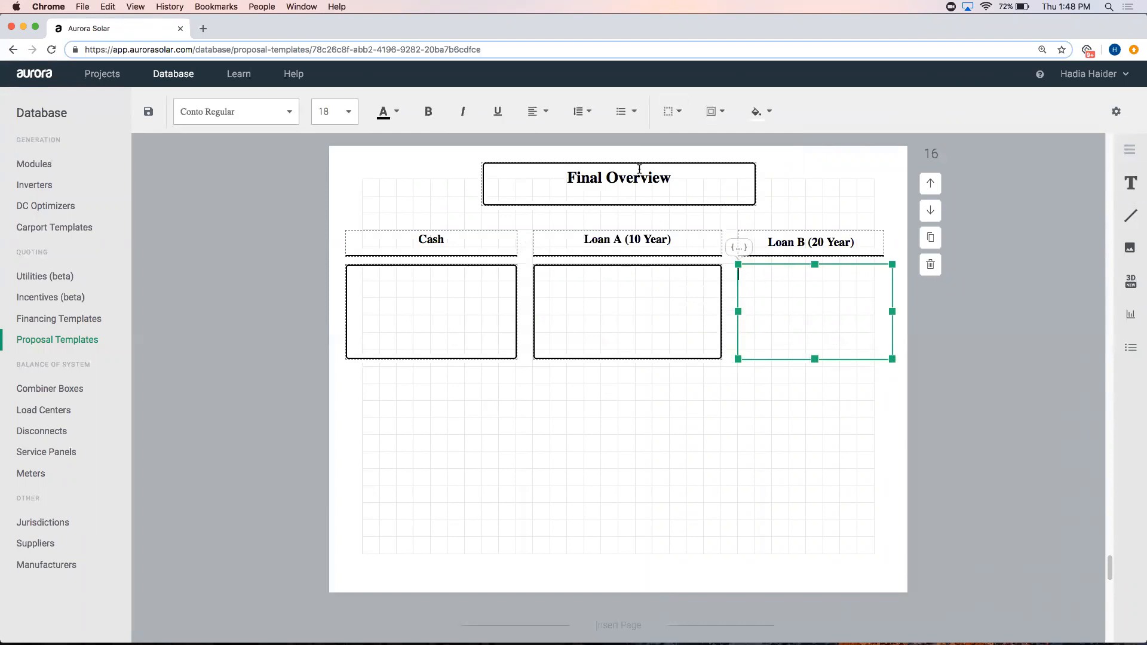
left_click(681, 112)
left_click(741, 176)
type("2")
left_click(760, 221)
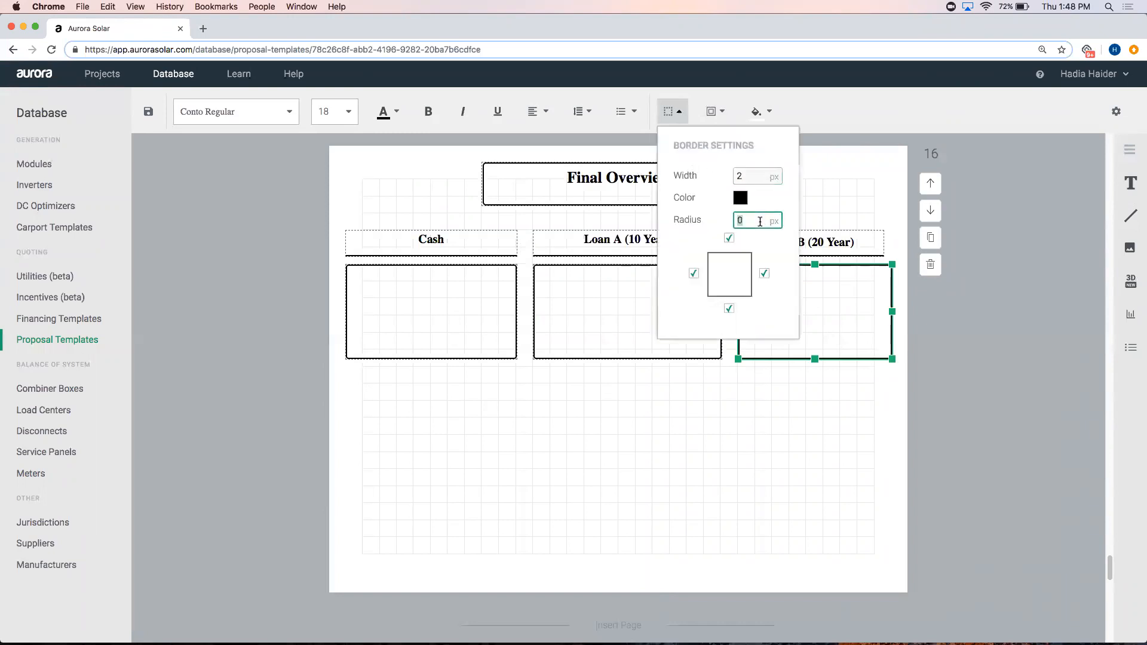
left_click(1035, 354)
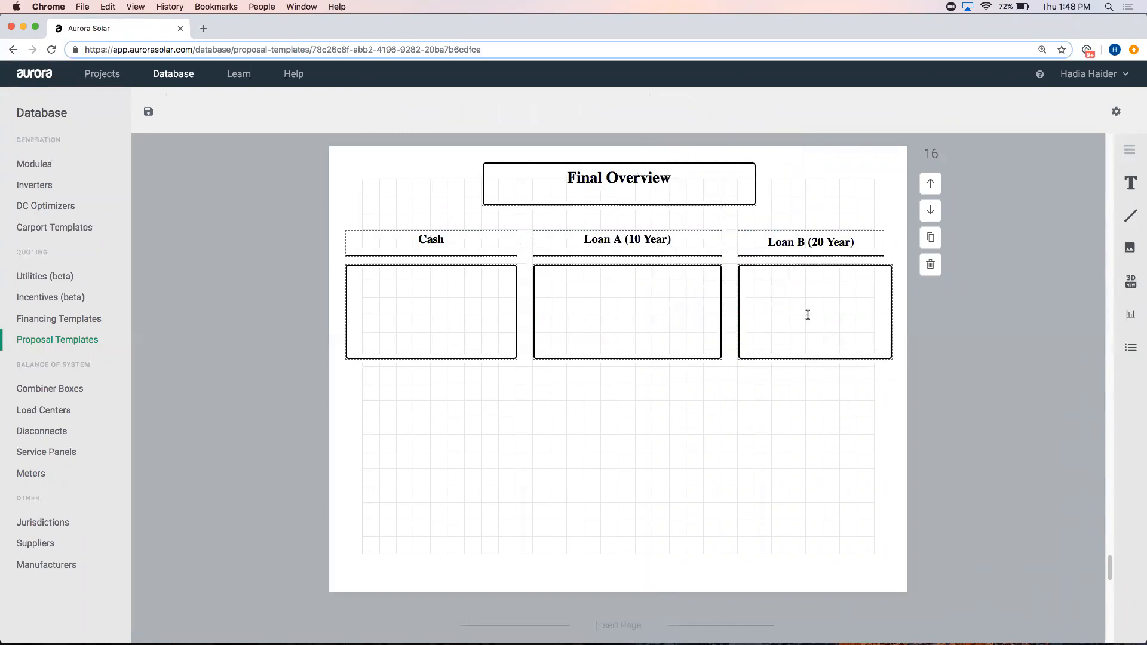
- Add a small text box beneath the bordered box in the Cash column, reading "Your Home"
scroll(449, 394, "down", 2)
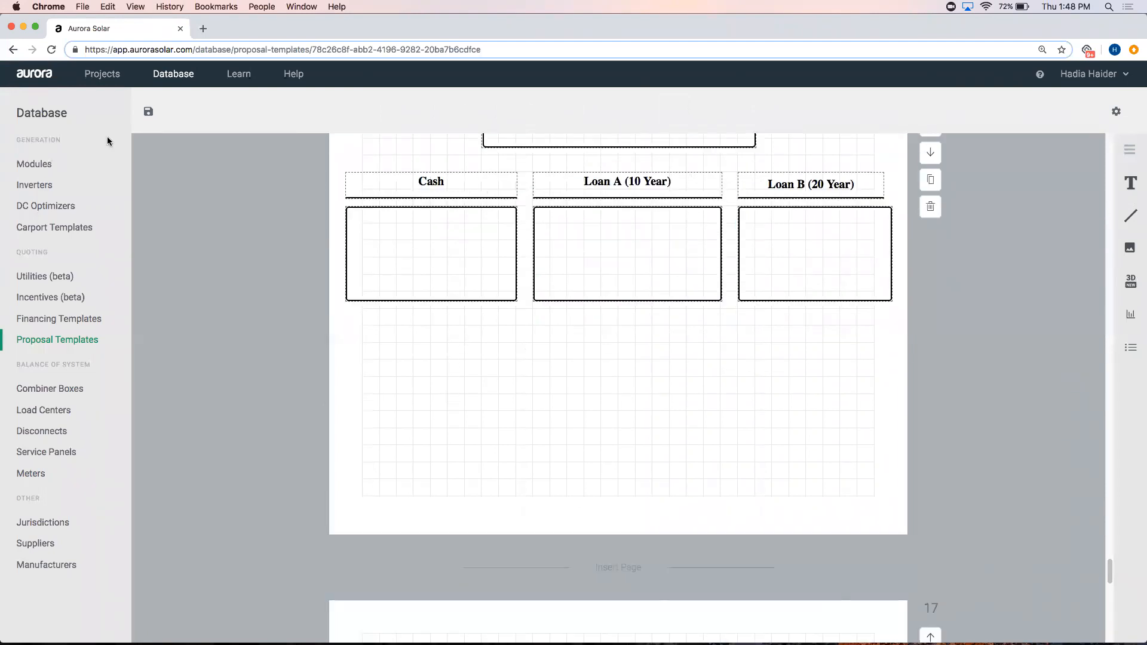
left_click(1130, 184)
left_click(383, 354)
left_click(389, 355)
left_click_drag(459, 361, 517, 352)
left_click(474, 342)
type("You")
key("BackSpace")
key("BackSpace")
type("our Home")
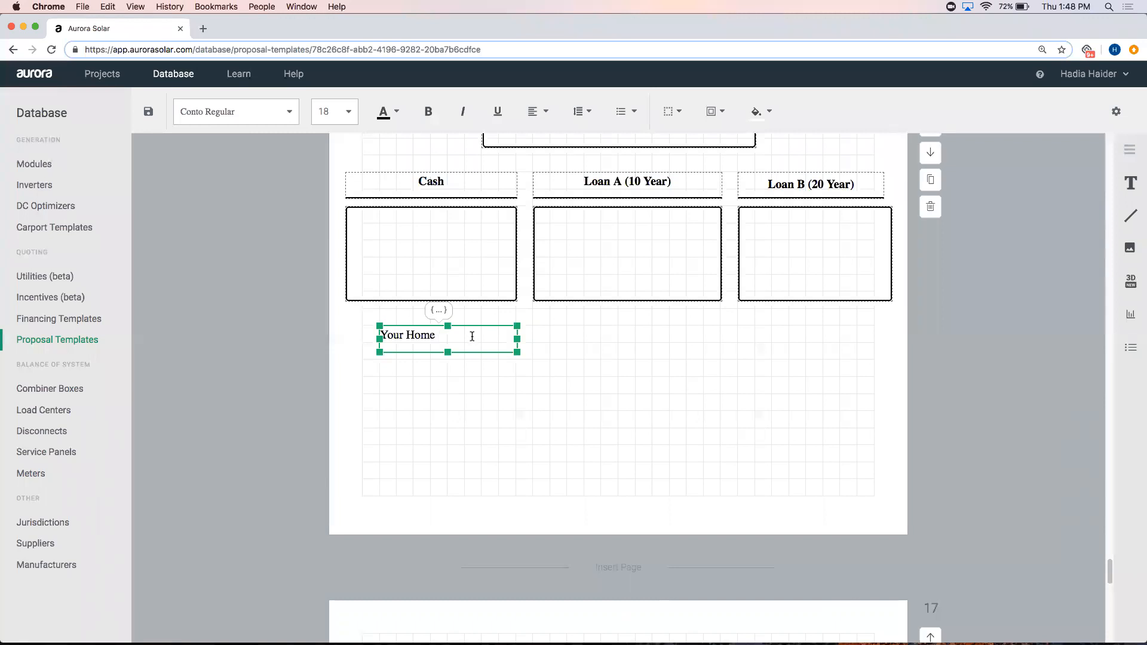
- Make the "Your Home" heading bold and center it in its text box
triple_click(428, 337)
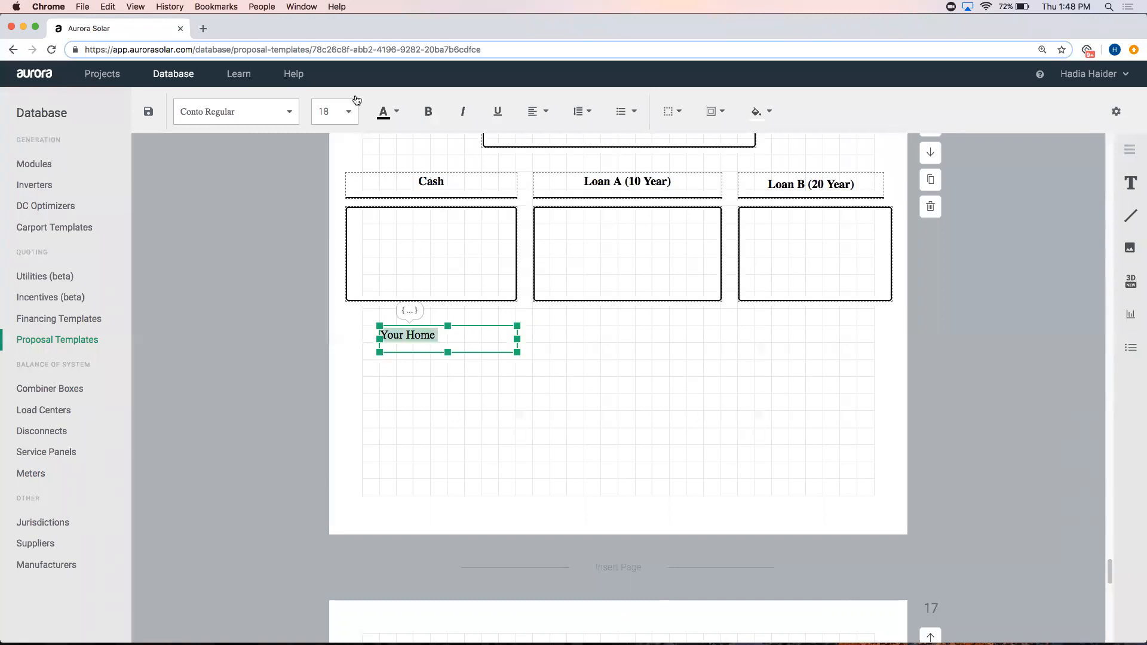
left_click(437, 122)
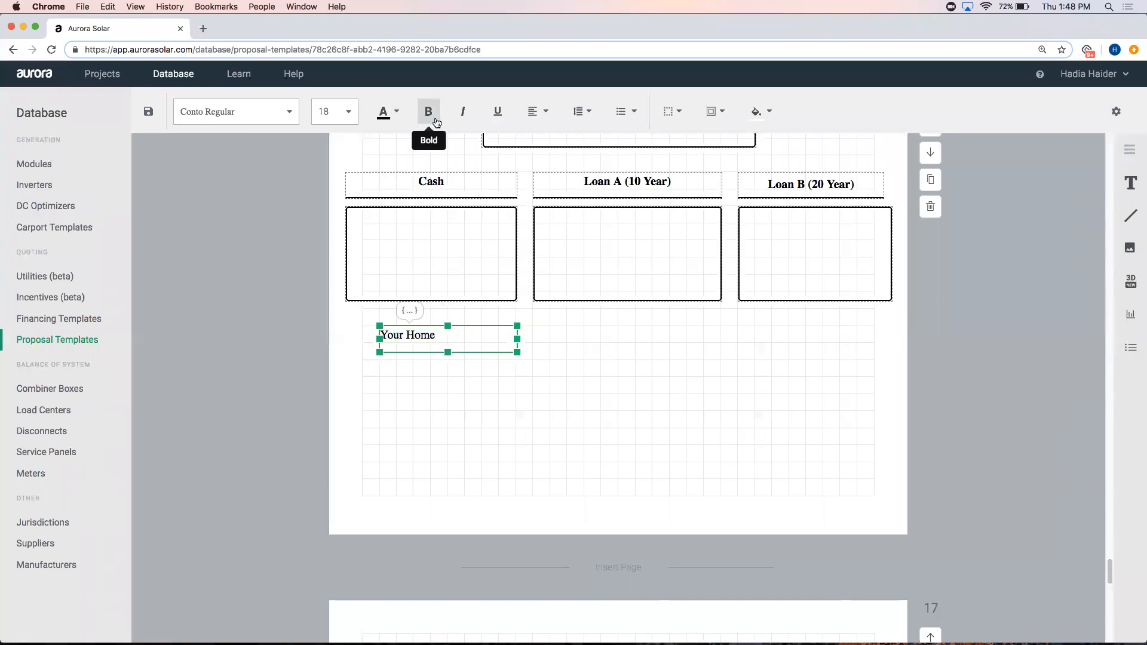
left_click(670, 112)
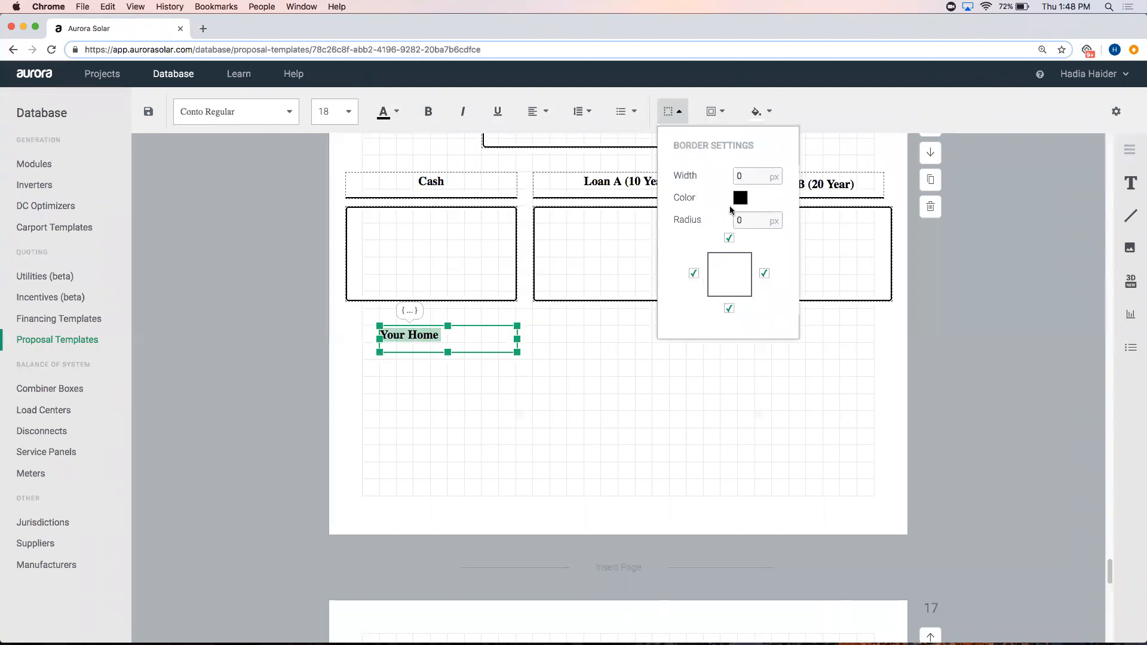
left_click(537, 112)
left_click(556, 144)
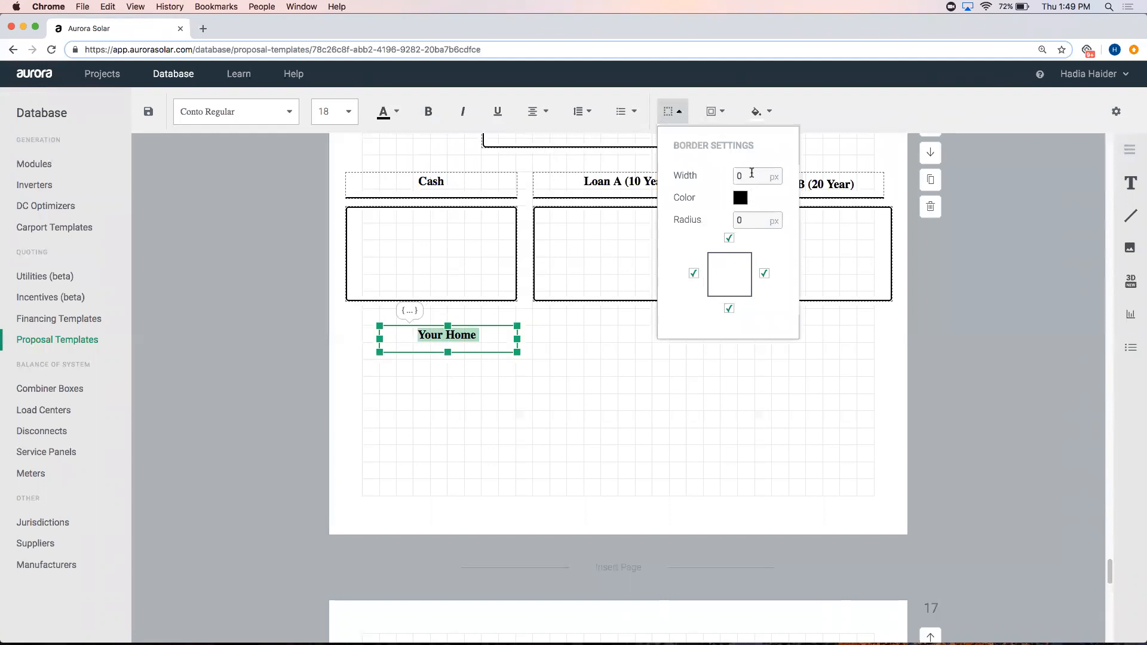
- Give the "Your Home" heading a 2 px border on its bottom edge only
left_click(752, 176)
type("2")
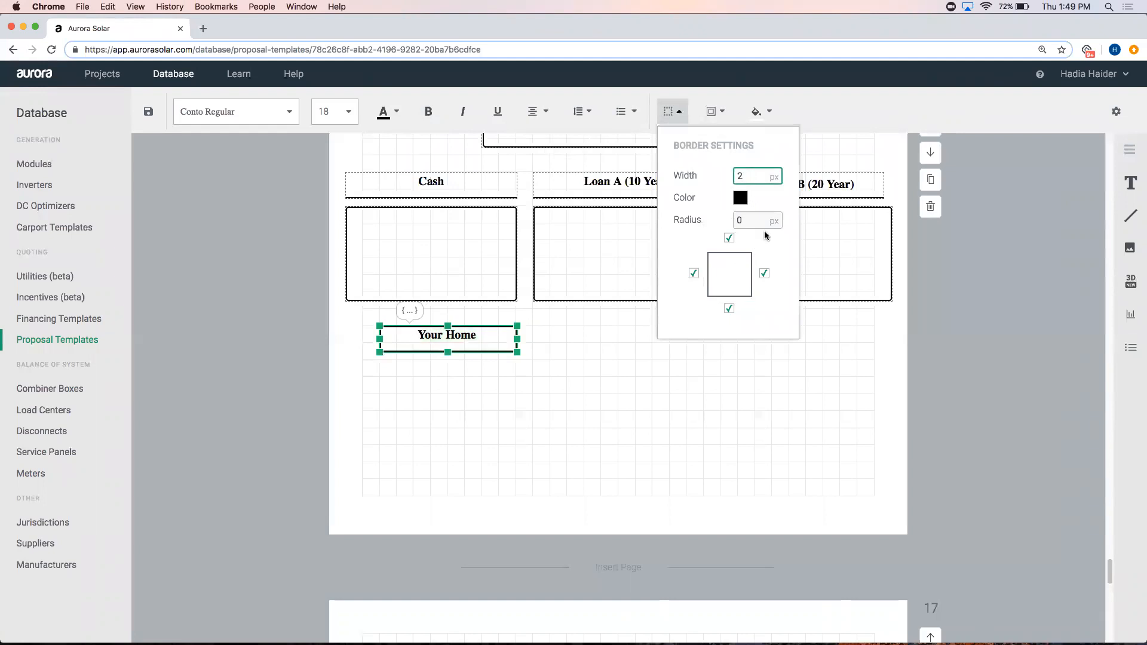
left_click(729, 237)
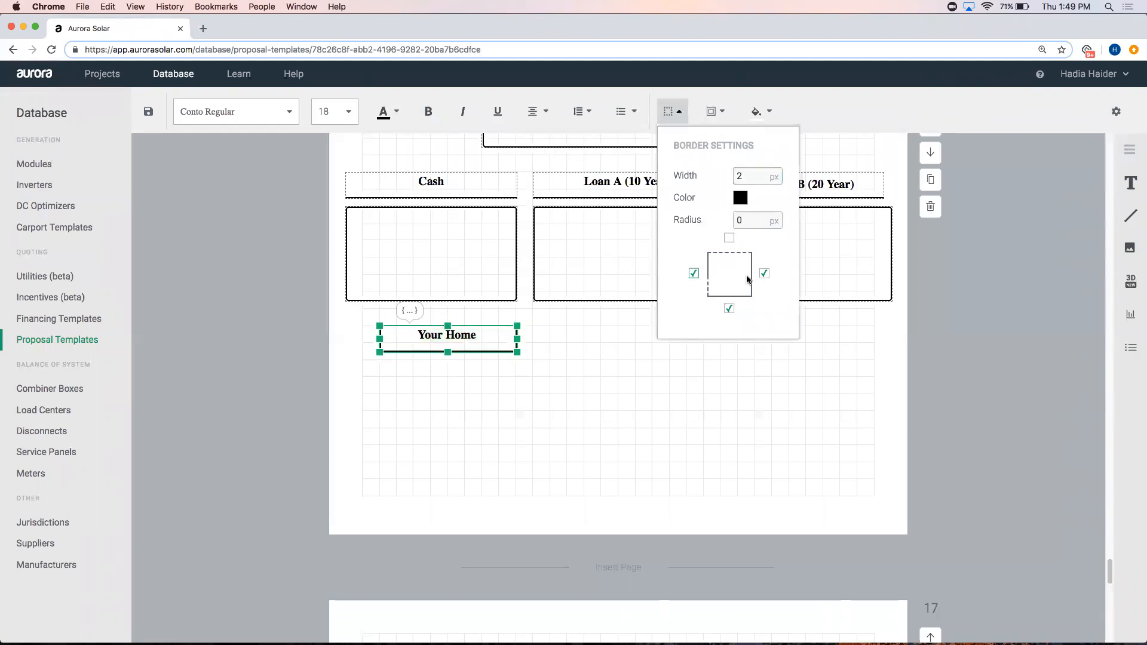
left_click(763, 274)
left_click(272, 349)
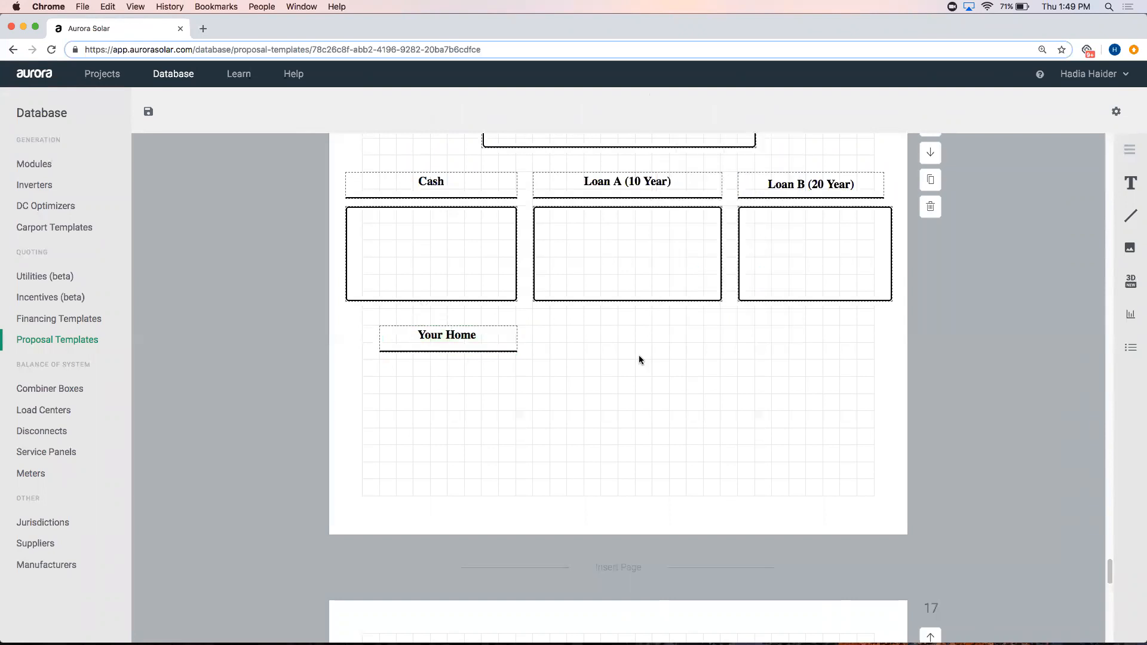
- Add a text box reading "Your Energy" beneath the loan boxes, level with the "Your Home" heading
left_click_drag(1130, 183, 867, 353)
left_click(798, 345)
type("You")
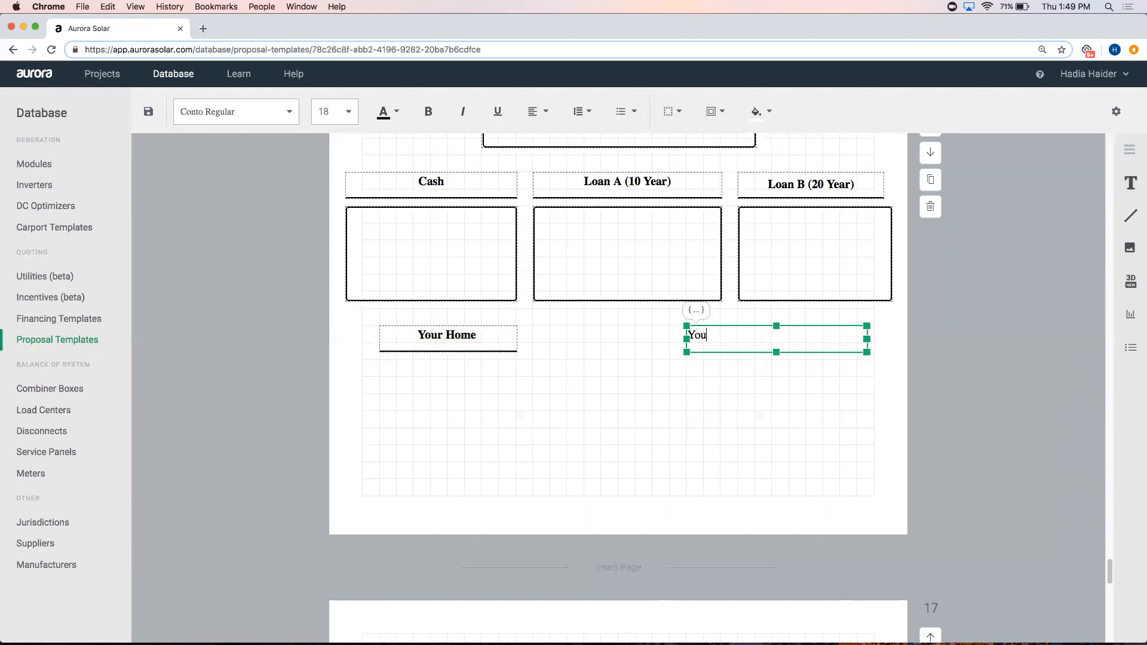
type("r Energy")
- Make the "Your Energy" heading bold and centered, with line spacing of 2
triple_click(727, 336)
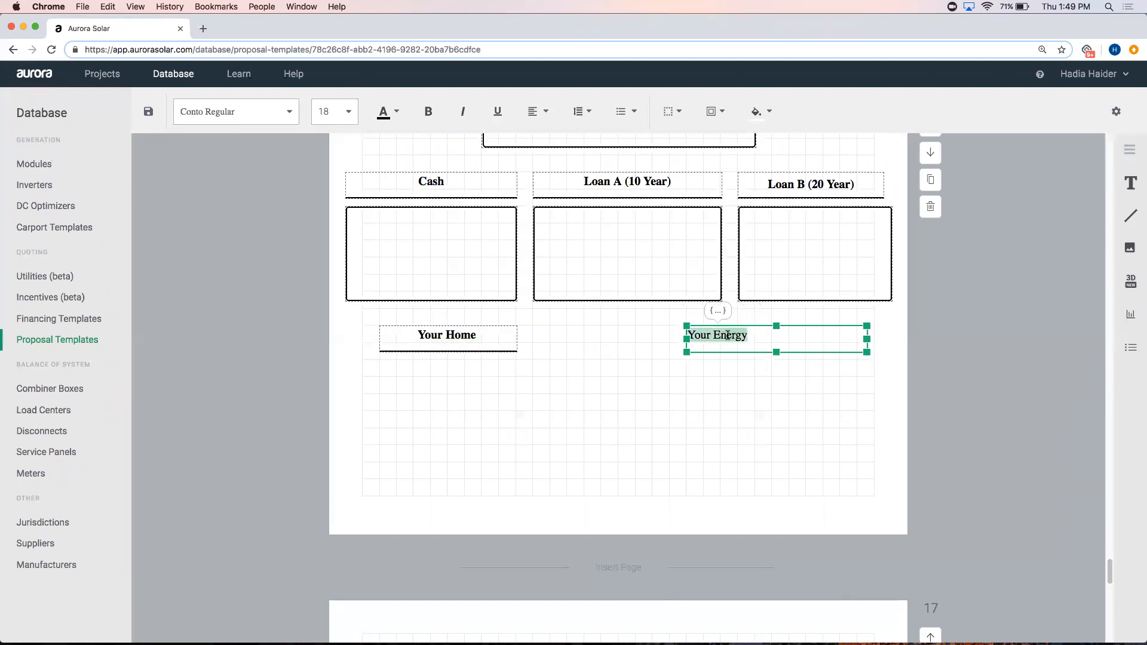
left_click(541, 111)
left_click(556, 145)
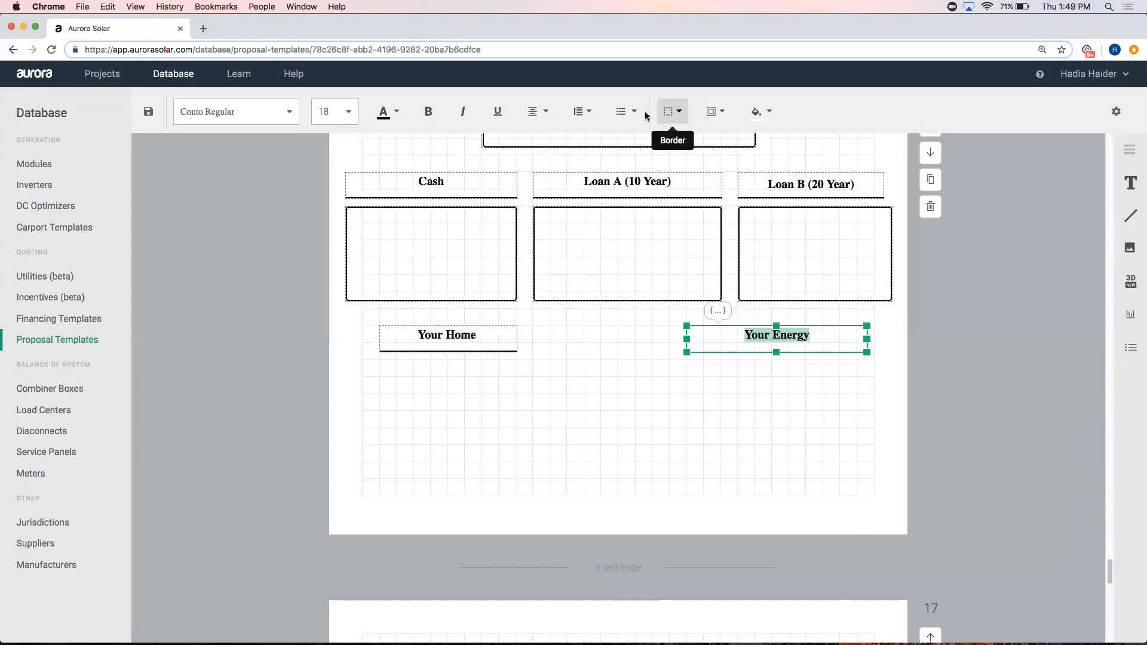
left_click(583, 112)
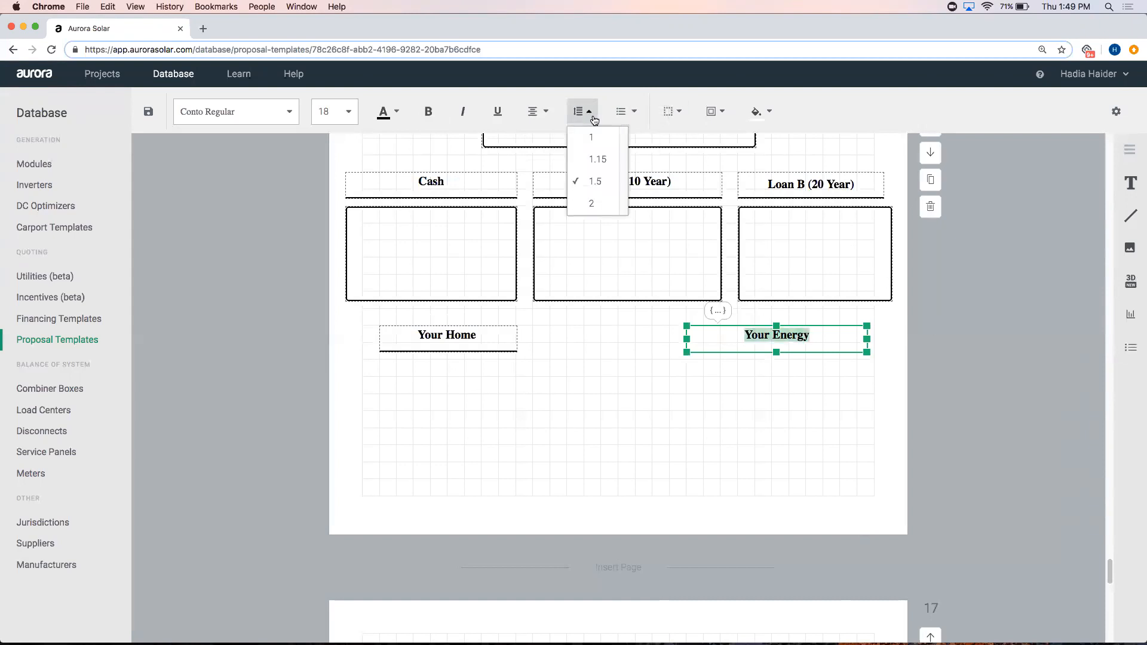
left_click(596, 204)
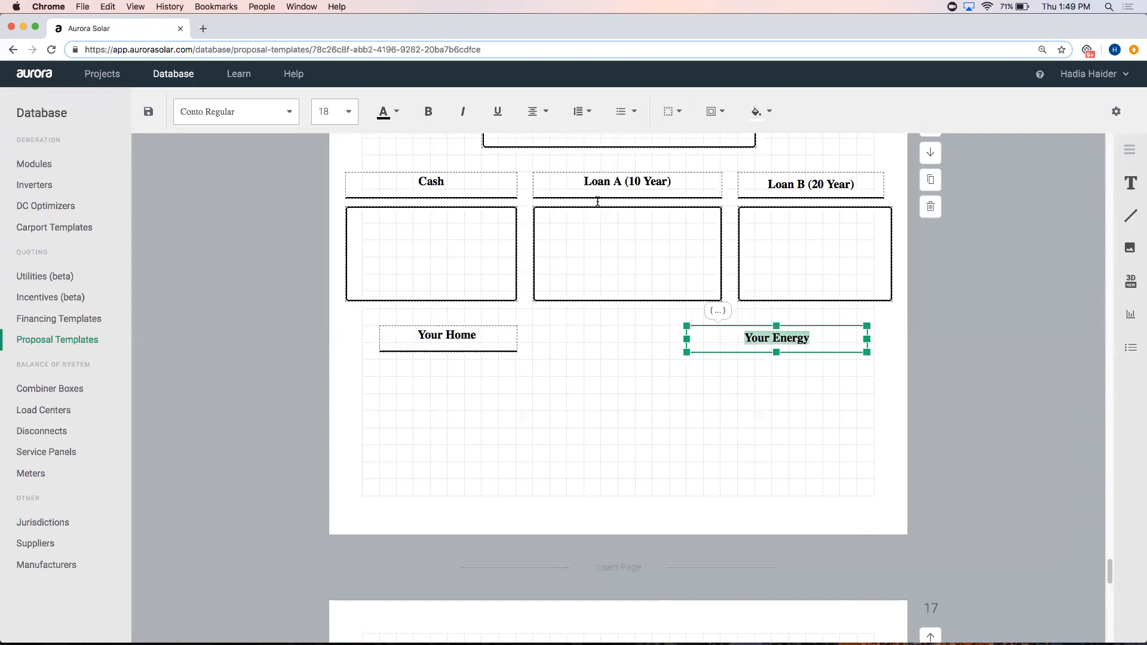
- Give the "Your Energy" heading a 2 px border on its bottom edge only
left_click(672, 112)
left_click(748, 174)
double_click(748, 172)
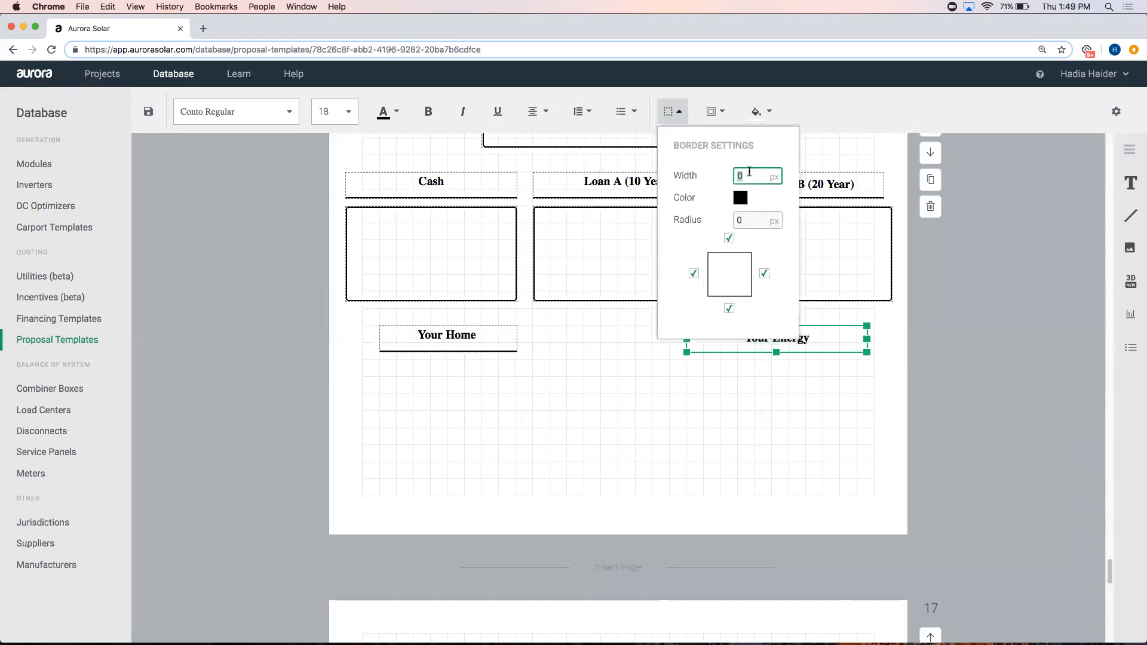
type("2")
left_click(729, 238)
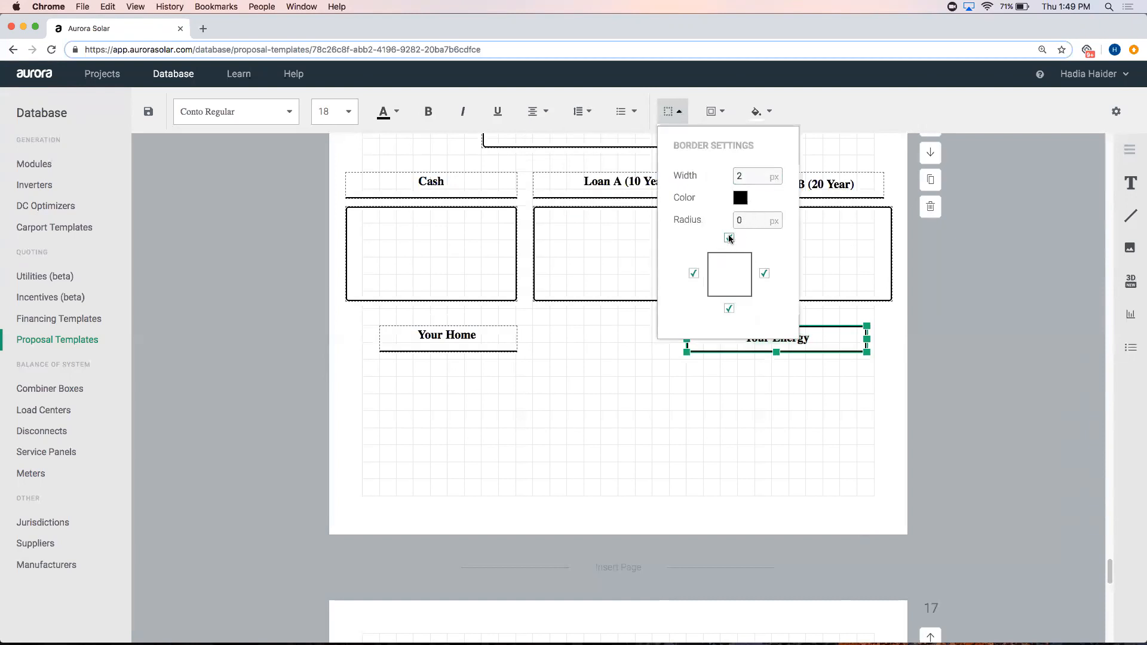
left_click(693, 274)
left_click(765, 272)
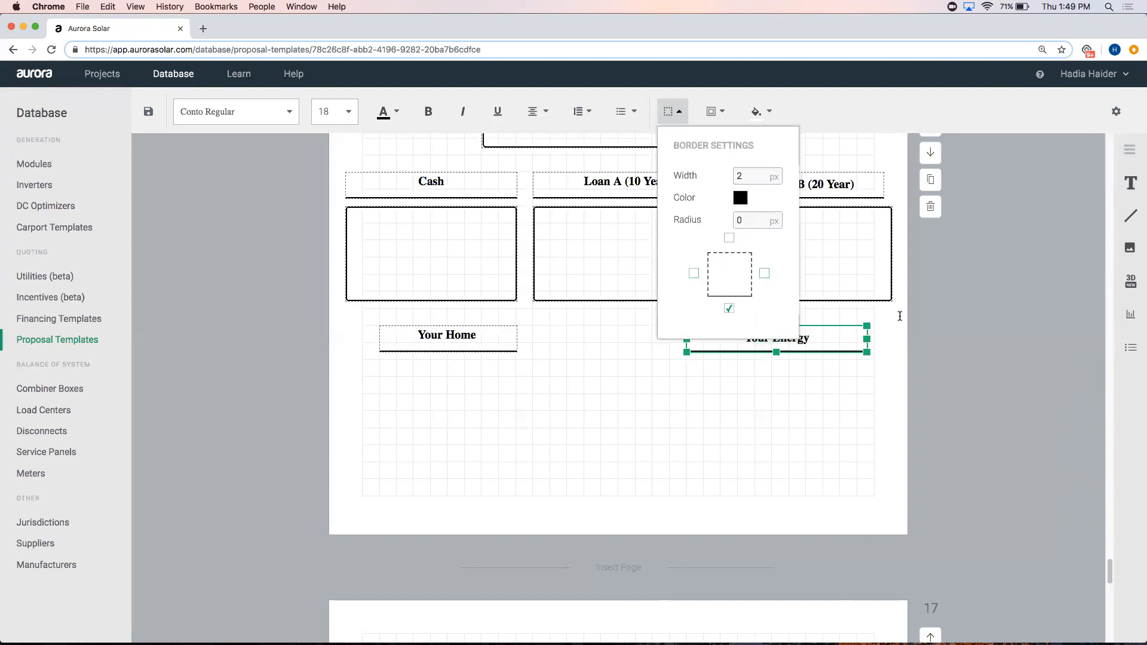
left_click(1024, 321)
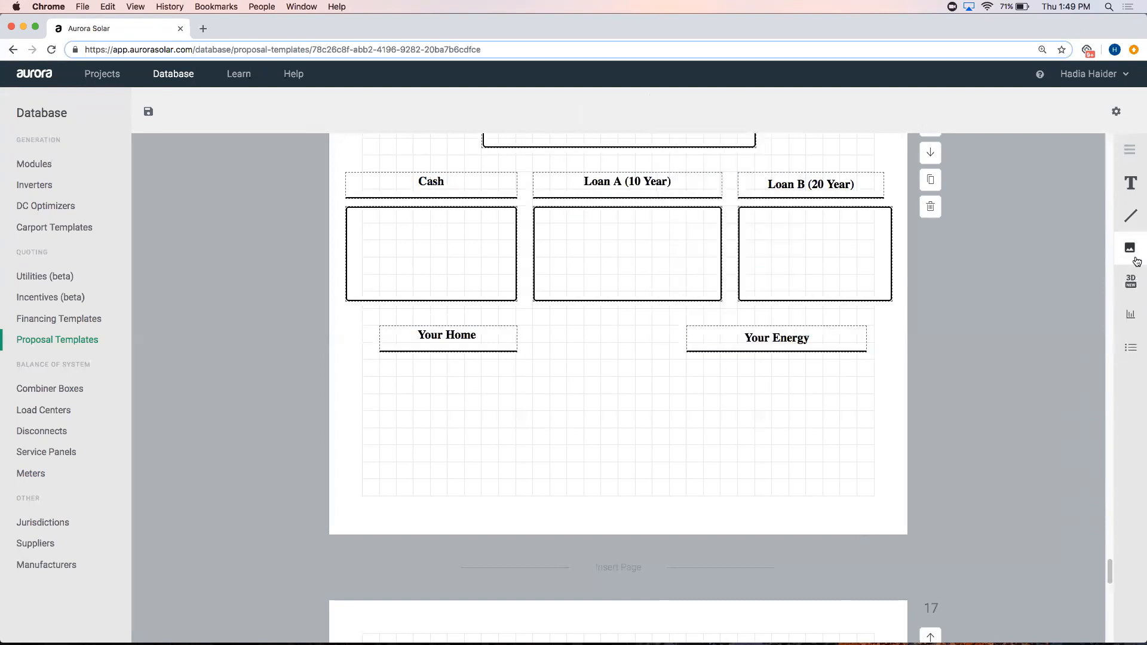
- Add a 3D view placeholder below the "Your Home" heading and resize it to about half the page width, down to the page's bottom edge
left_click_drag(499, 374, 647, 531)
left_click_drag(334, 445, 337, 445)
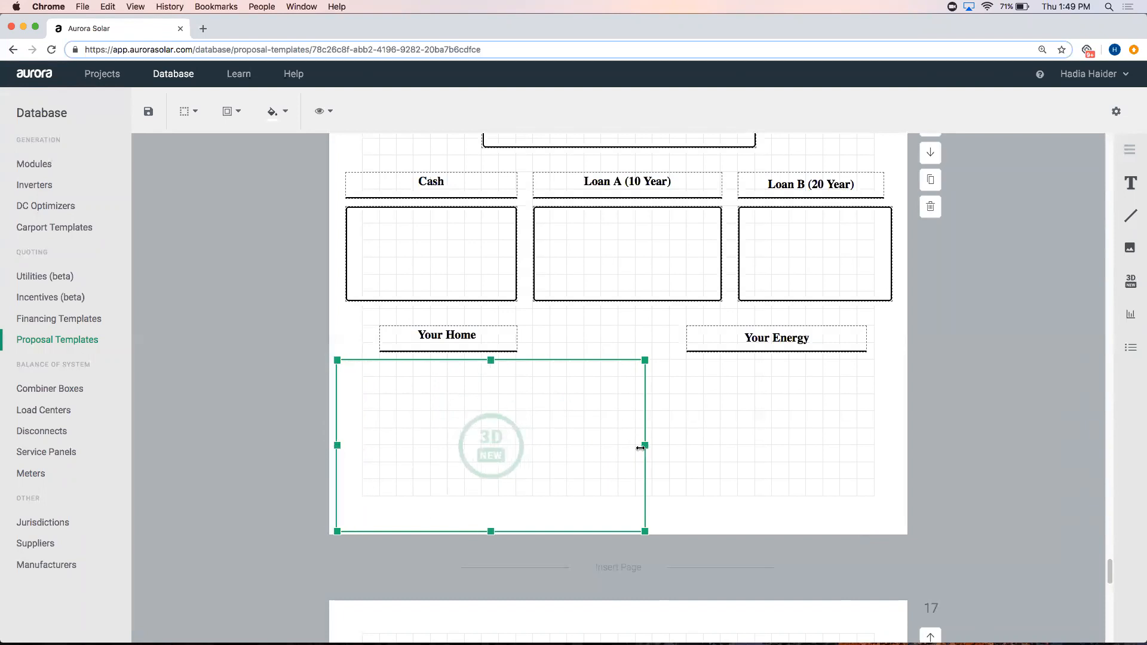
left_click_drag(640, 448, 611, 454)
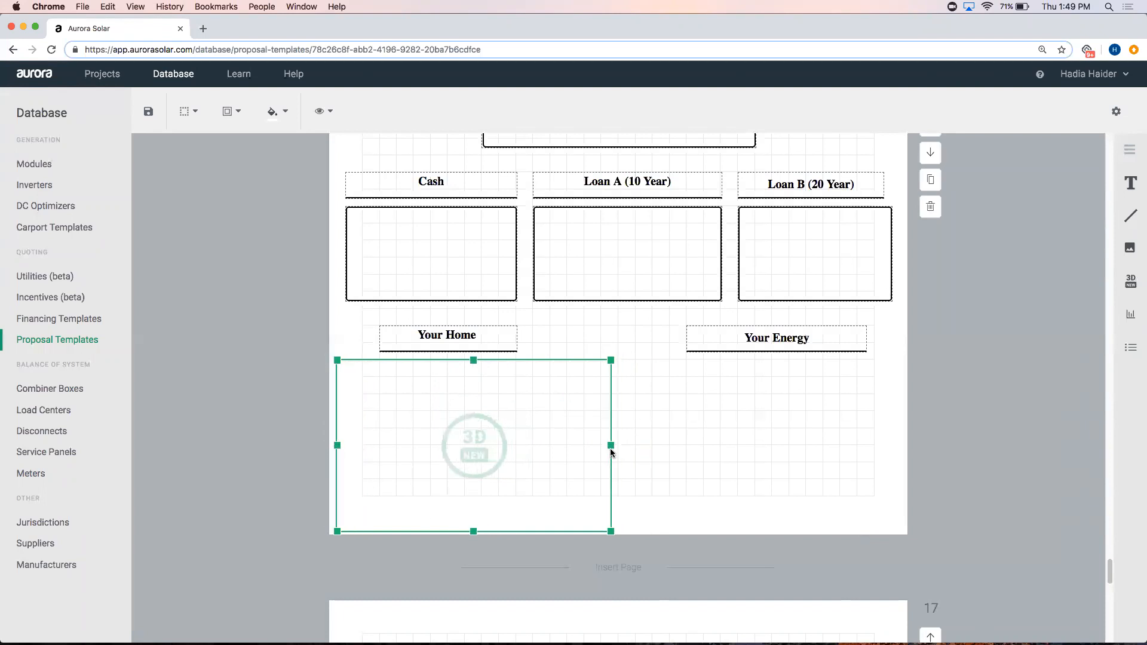
left_click(481, 329)
left_click(475, 311)
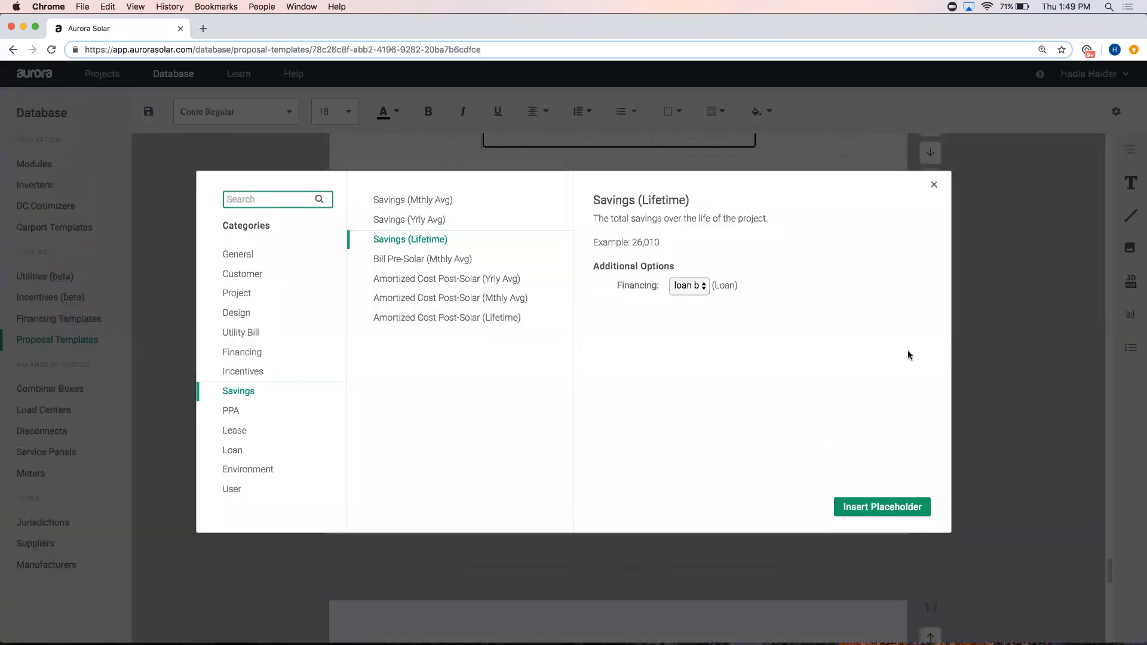
left_click(933, 185)
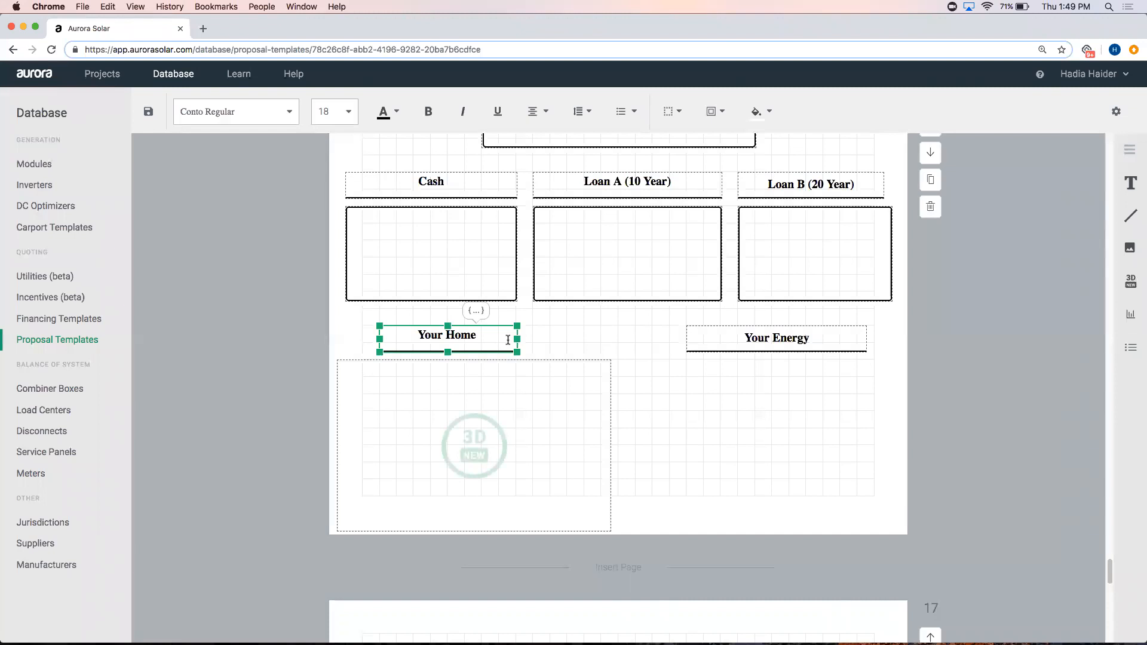
- Center the "Your Home" heading over the 3D view and add a Solar/Utility pie chart under "Your Energy", enlarged to the page's bottom edge
left_click_drag(499, 336, 524, 335)
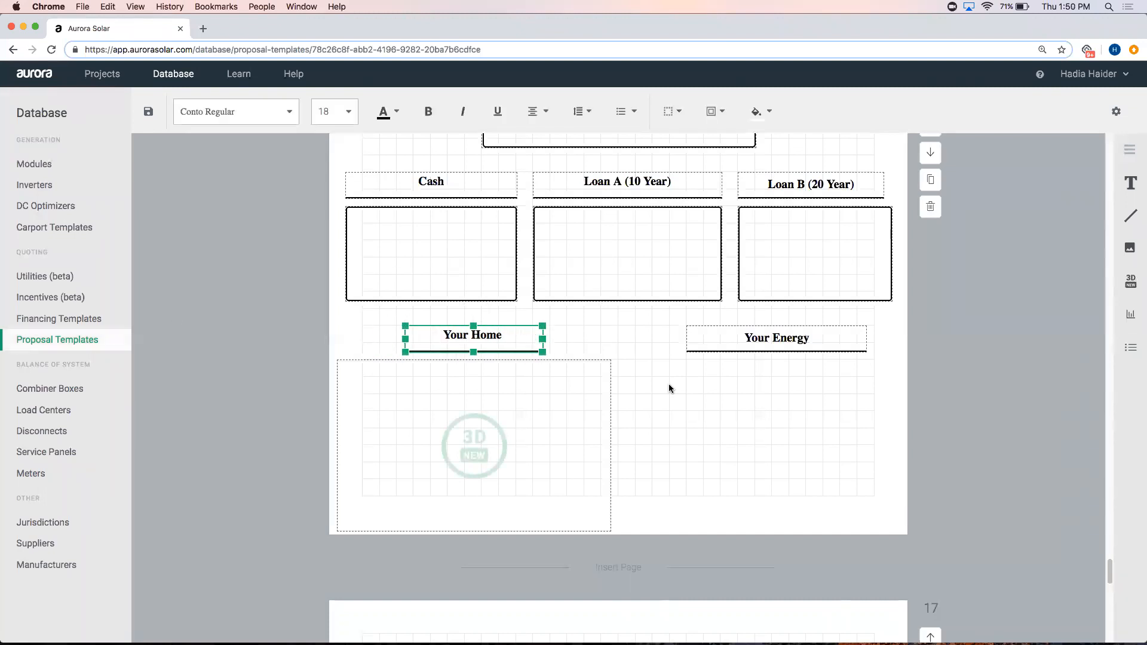
left_click(1130, 314)
left_click_drag(1060, 460, 665, 366)
left_click_drag(873, 375, 903, 533)
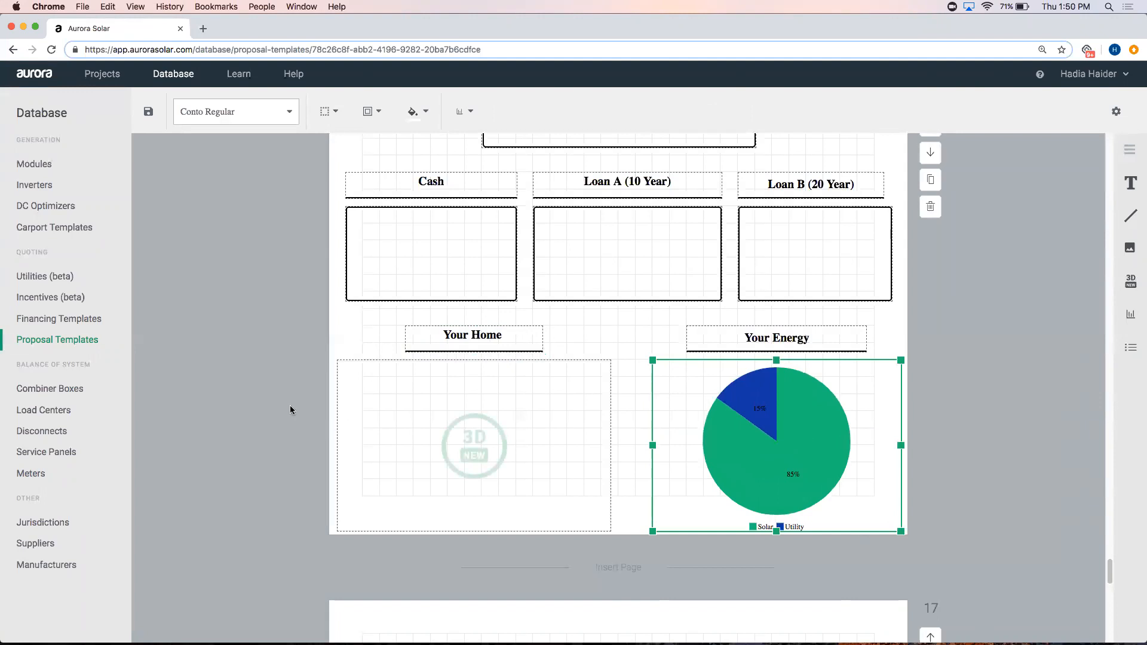
left_click(256, 398)
scroll(298, 351, "up", 2)
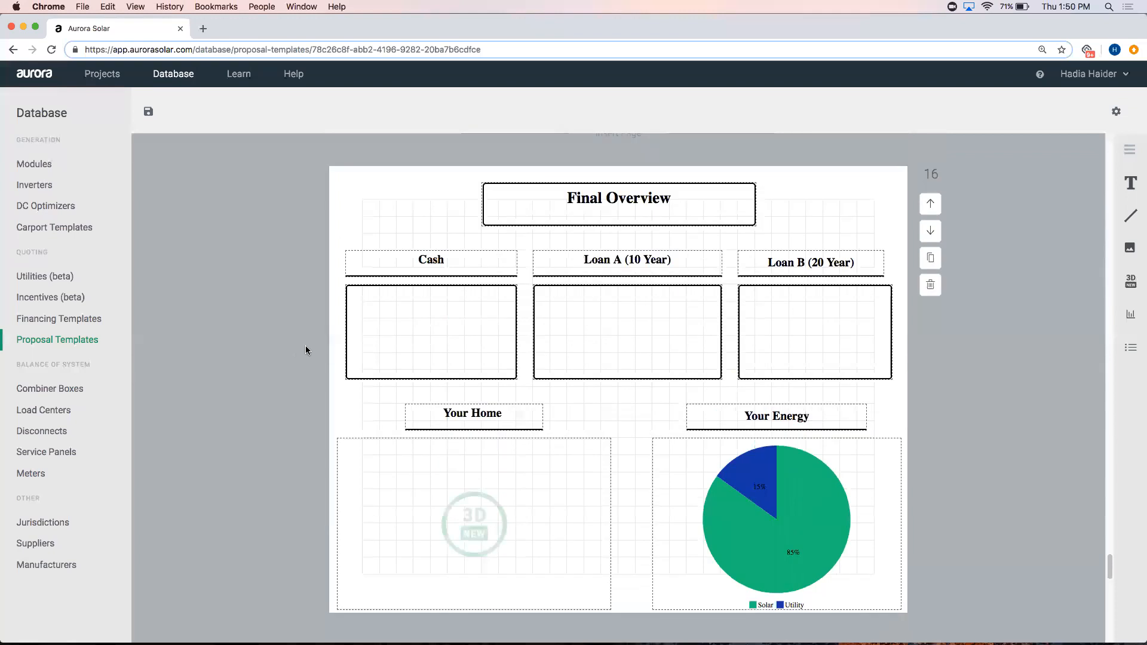
- Enter "Downpayment:" as the first line of the box under the Cash heading
left_click(420, 357)
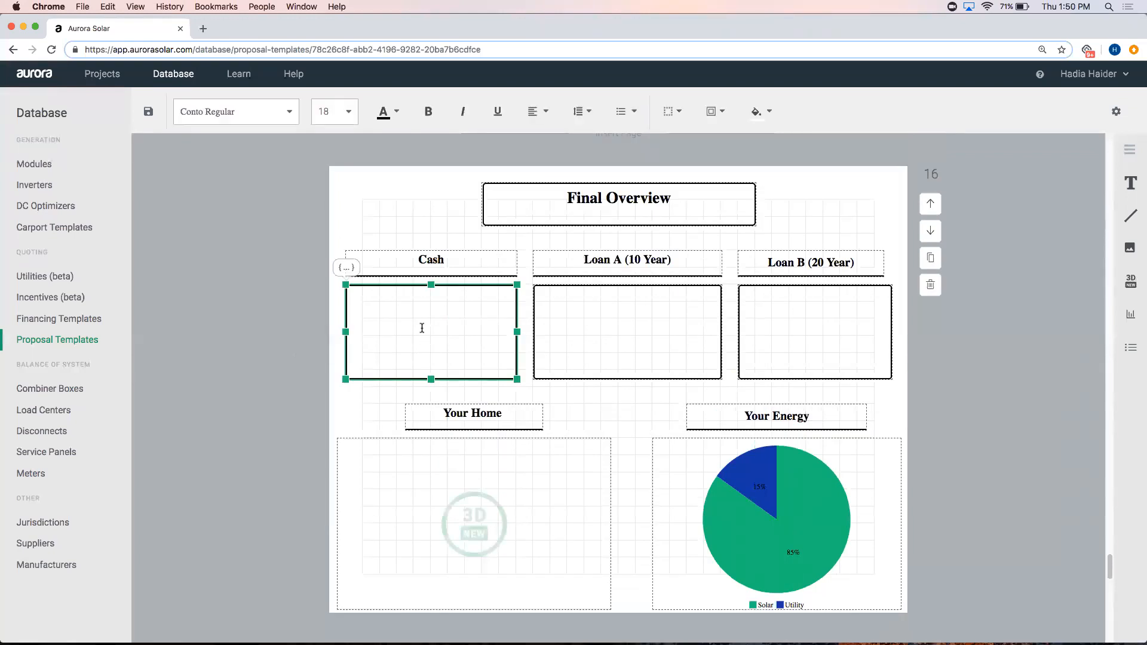
type("Downpa")
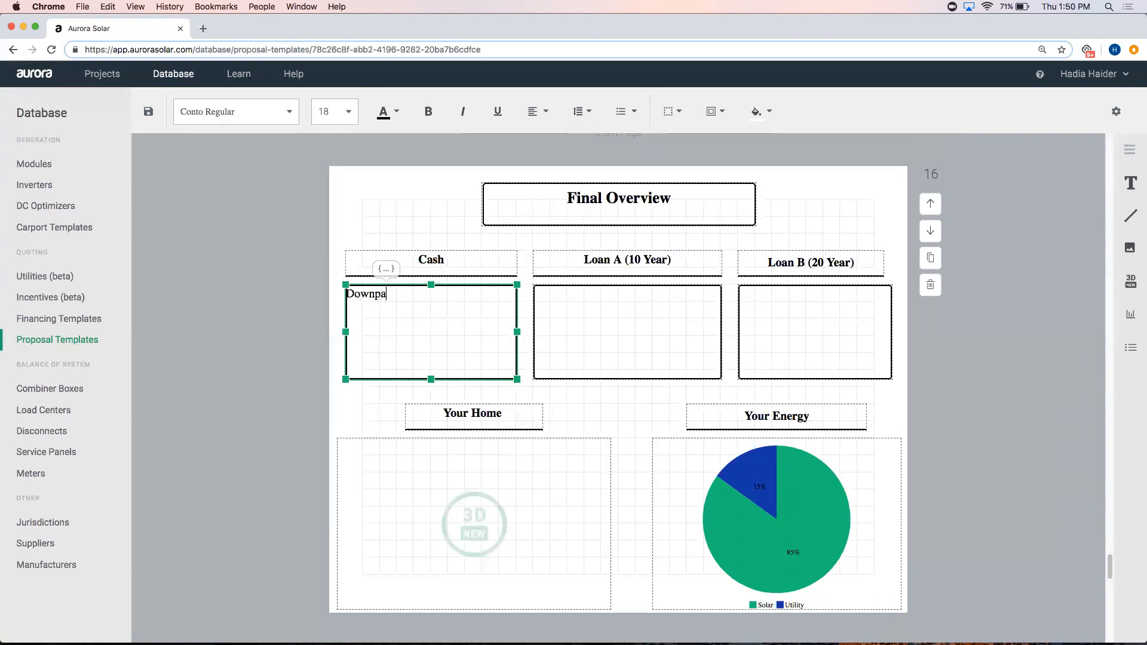
type("yments")
key("Left")
key("Left")
key("Left")
key("Left")
key("Left")
key("Left")
key("Left")
key("Left")
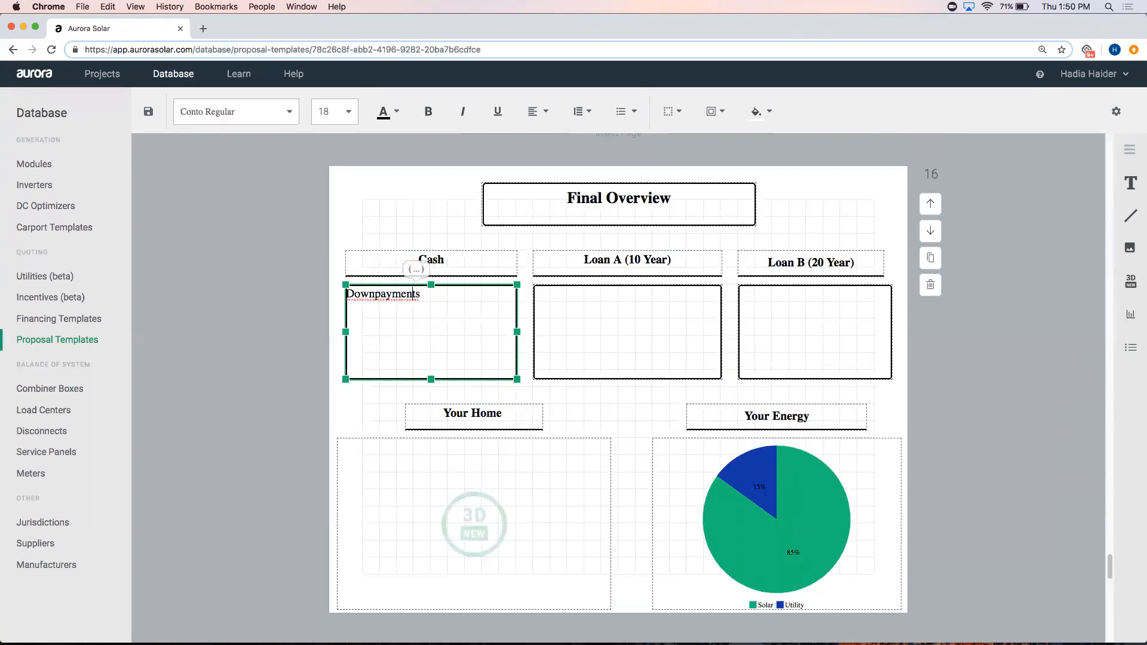
key("Right")
key("Right")
key("Right")
key("Right")
key("Right")
key("Right")
key("Right")
key("Delete")
type(":")
- Add "Post Solar Utility Bill: $" below a blank line in the Cash box and put "$" after "Downpayment:"
key("Return")
key("Return")
type("Po")
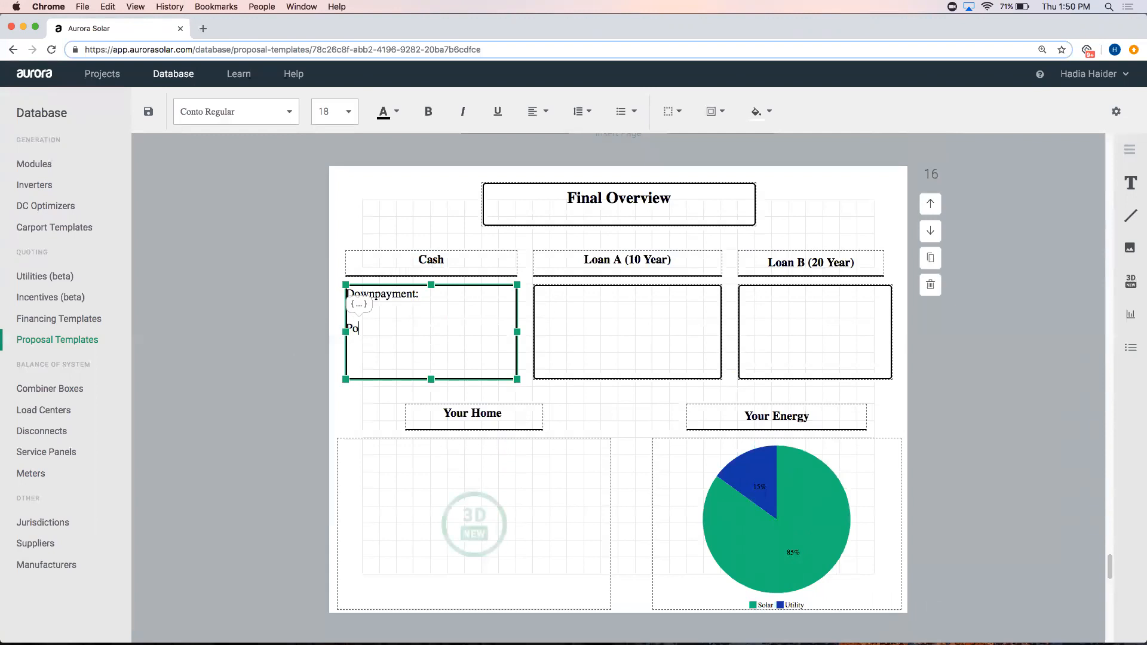
type("st Solar Utility R")
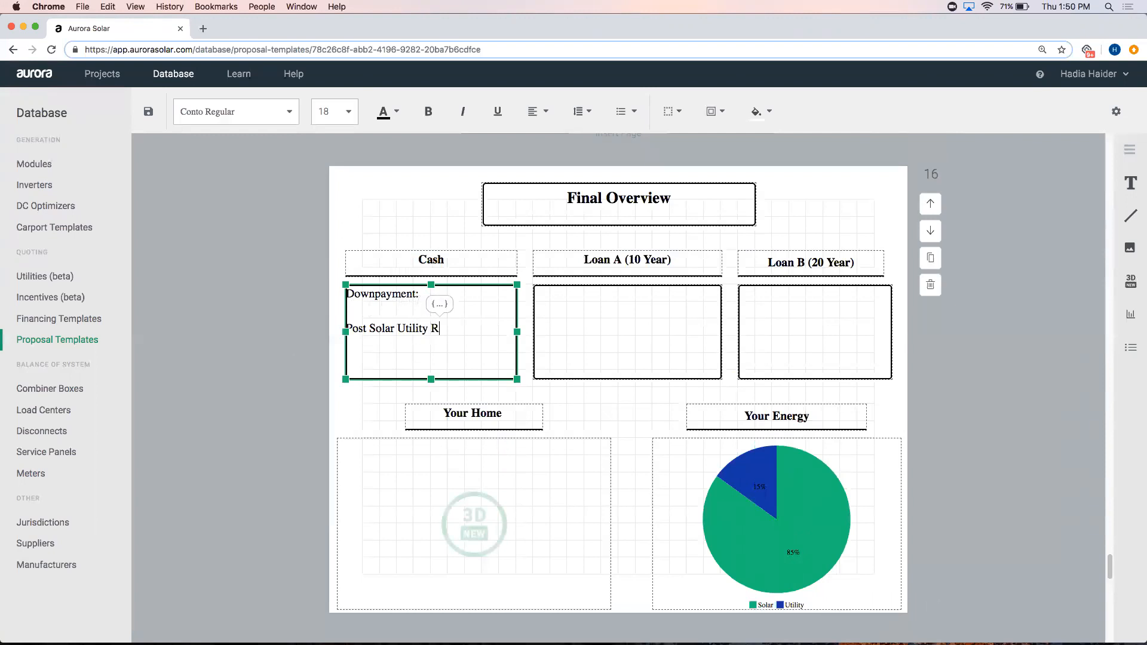
key("BackSpace")
type("Bill: $")
key("Return")
type("$")
- Add the line "Savings: $" below the utility bill line in the Cash box, separated by a blank line
left_click(506, 322)
key("Return")
left_click(476, 326)
key("Return")
type("Savin")
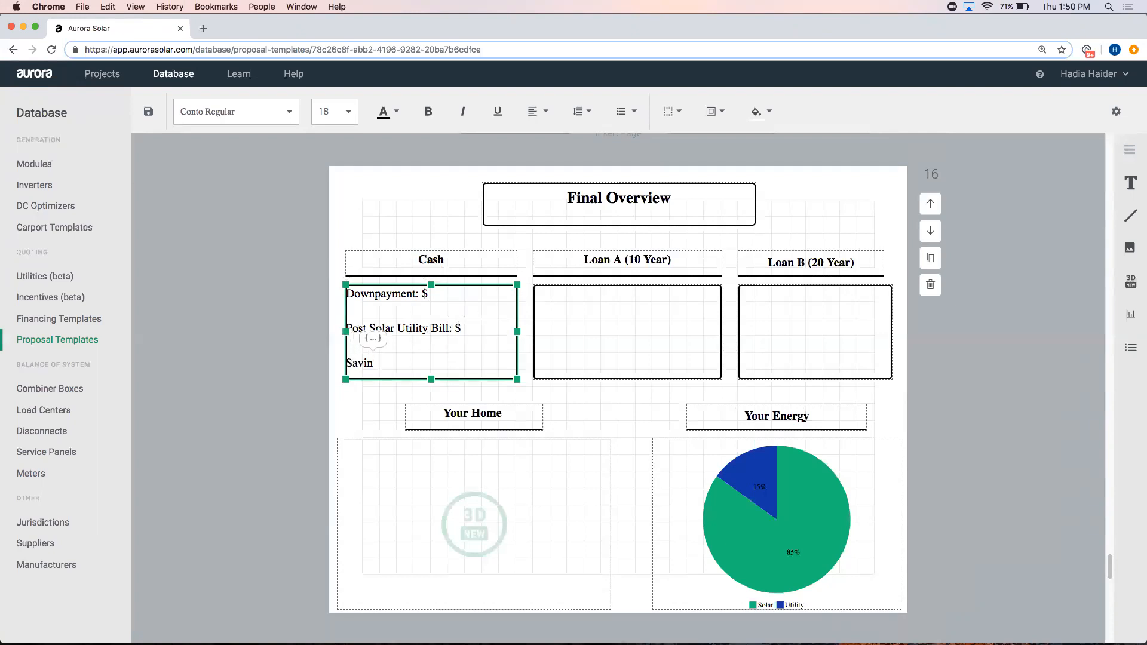
type("gs: $")
- Fill the Loan A box with "Loan Payment: $", "Post-Solar Utility Rate: $" and "Savings: $", separated by blank lines
left_click(542, 319)
type("Loan Payment: $")
key("Return")
key("Return")
type("Post")
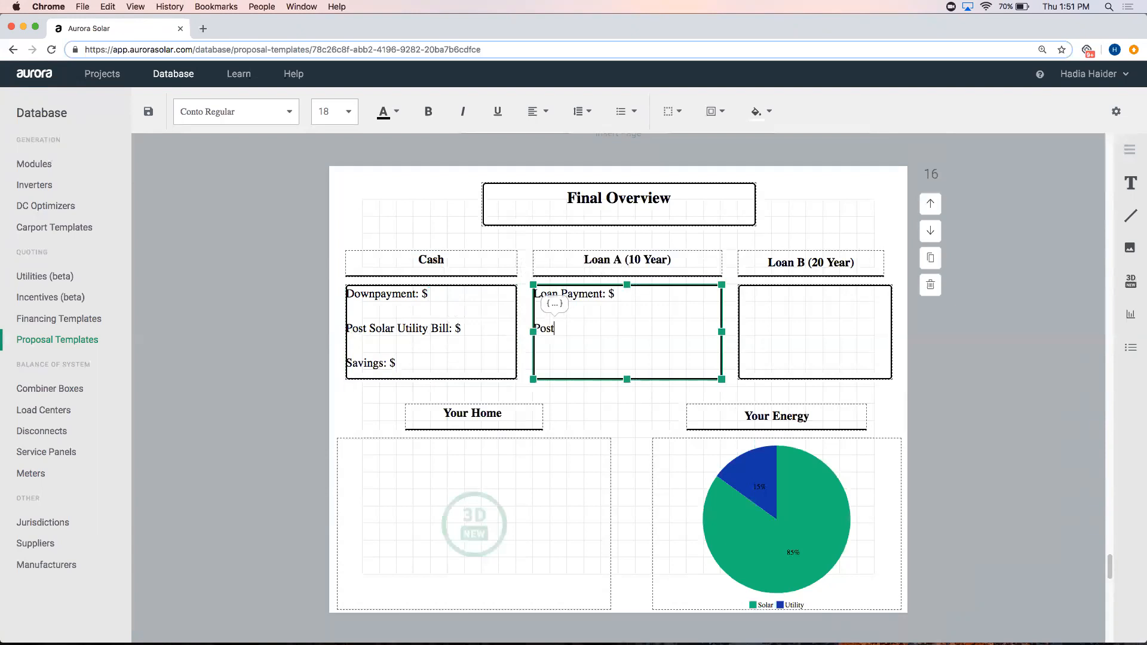
type("-Solar Utility Rate")
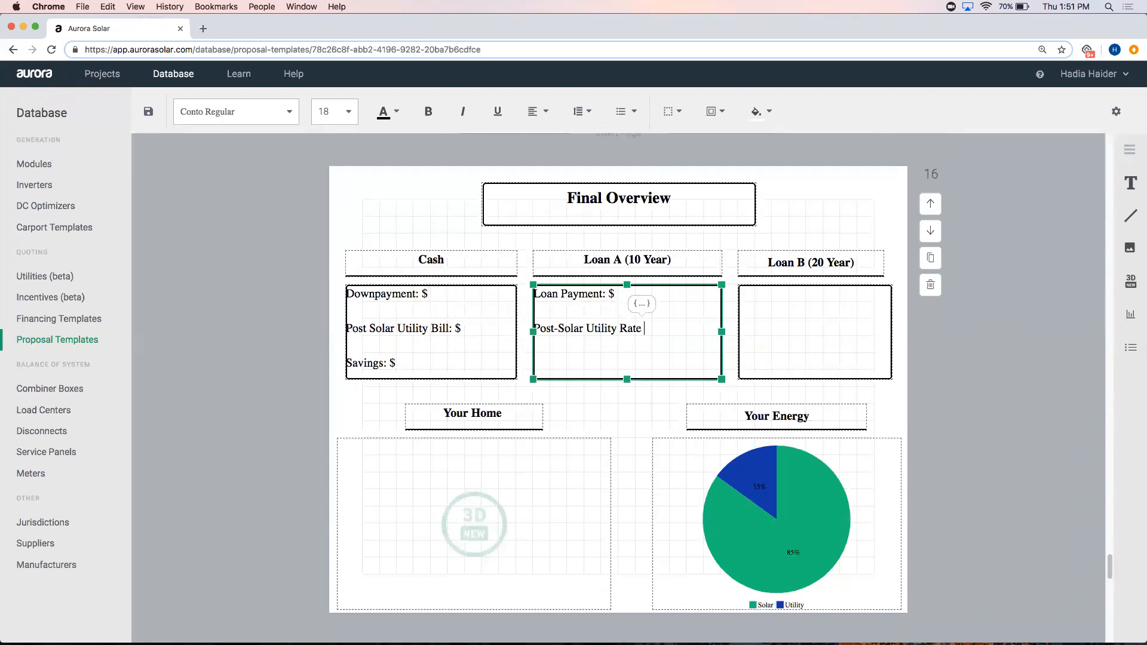
type(": $")
key("Return")
key("Return")
type("Savings: $")
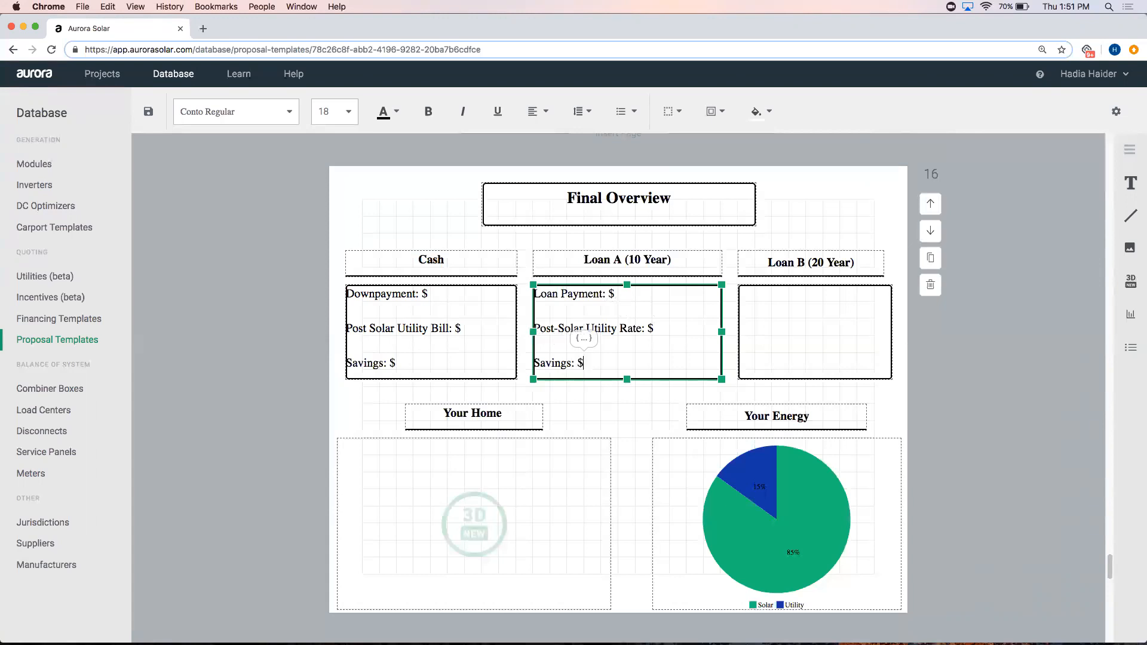
- Copy the three lines from the Loan A box into the Loan B box and widen that box to the page's edge
left_click_drag(585, 363, 534, 293)
key("super+c")
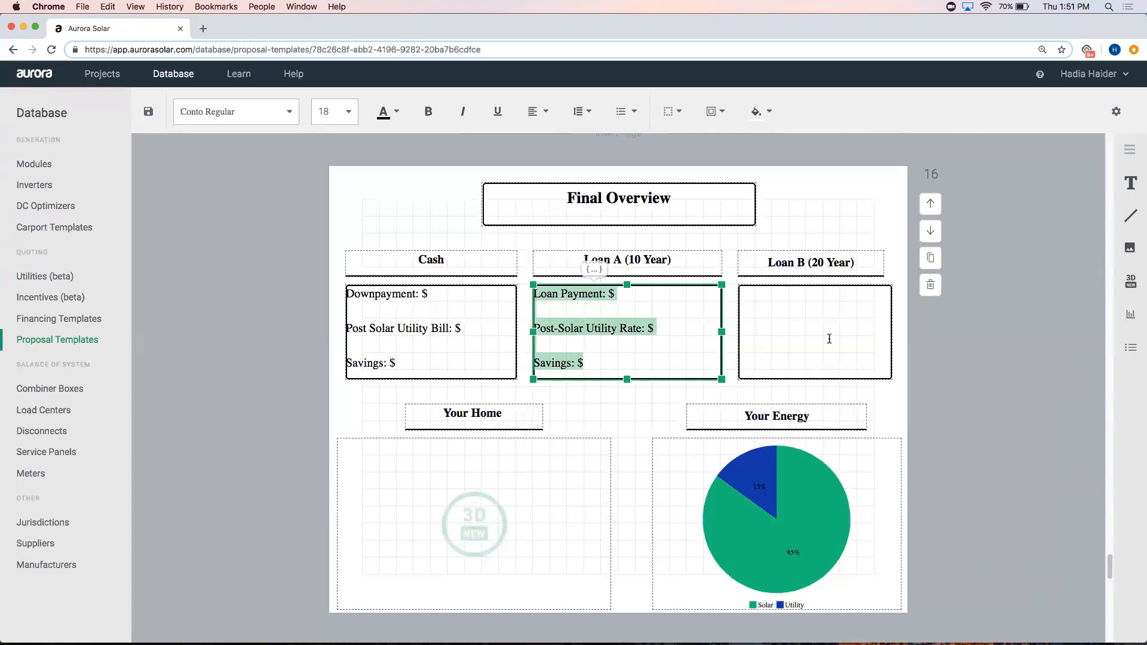
left_click(831, 343)
key("super+v")
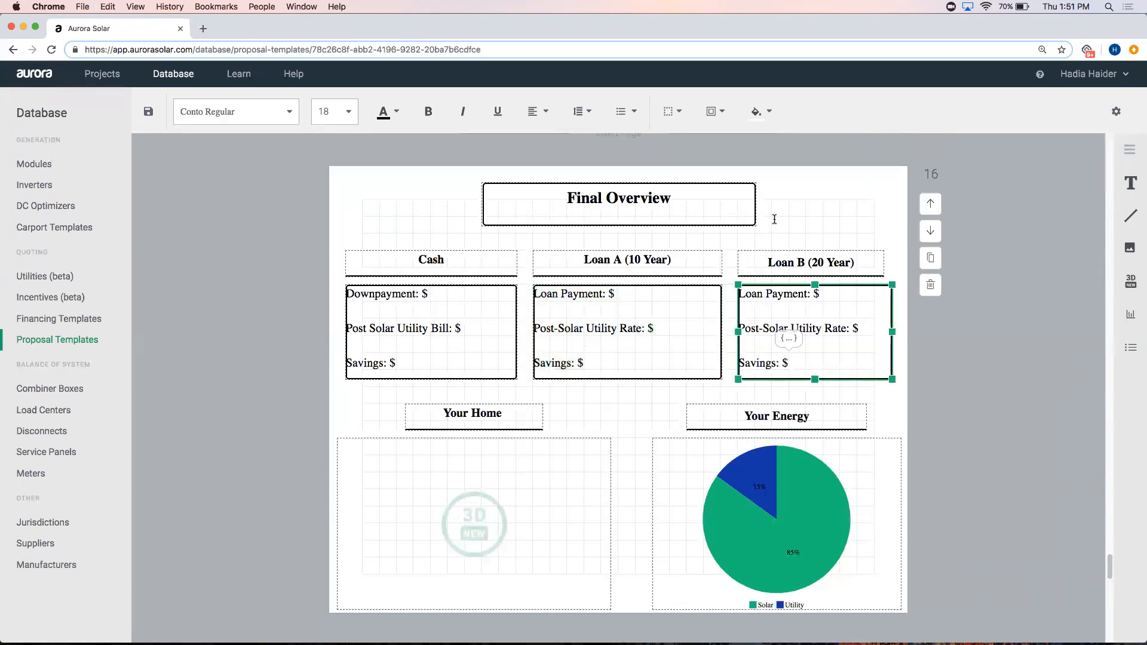
left_click_drag(892, 332, 909, 331)
left_click(483, 303)
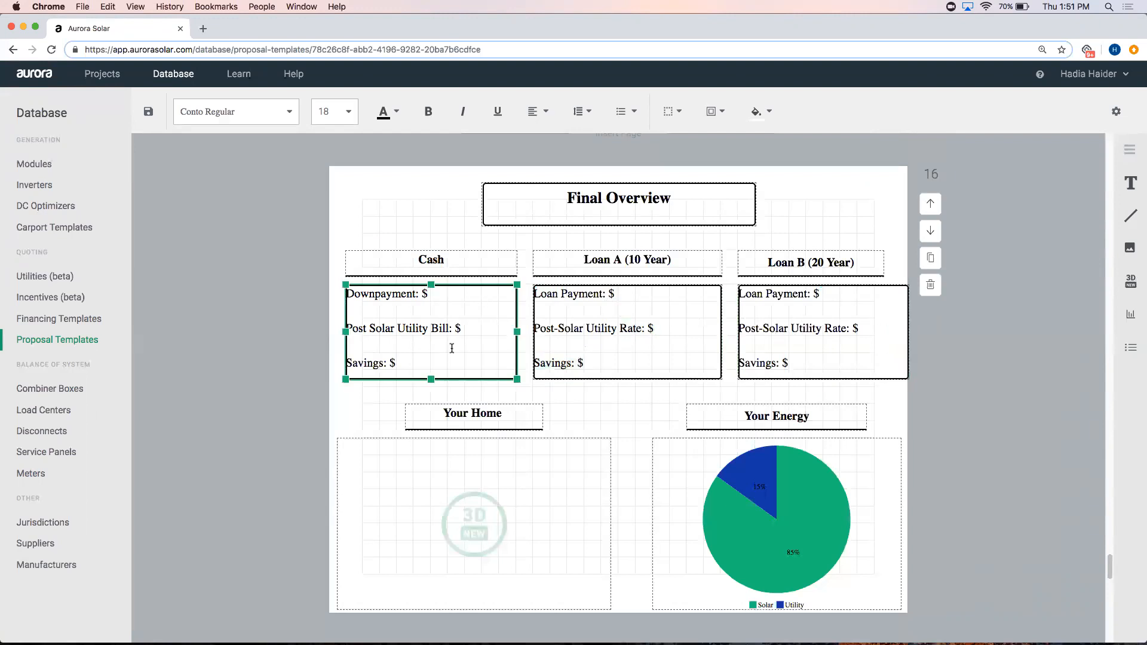
left_click(445, 292)
left_click(428, 273)
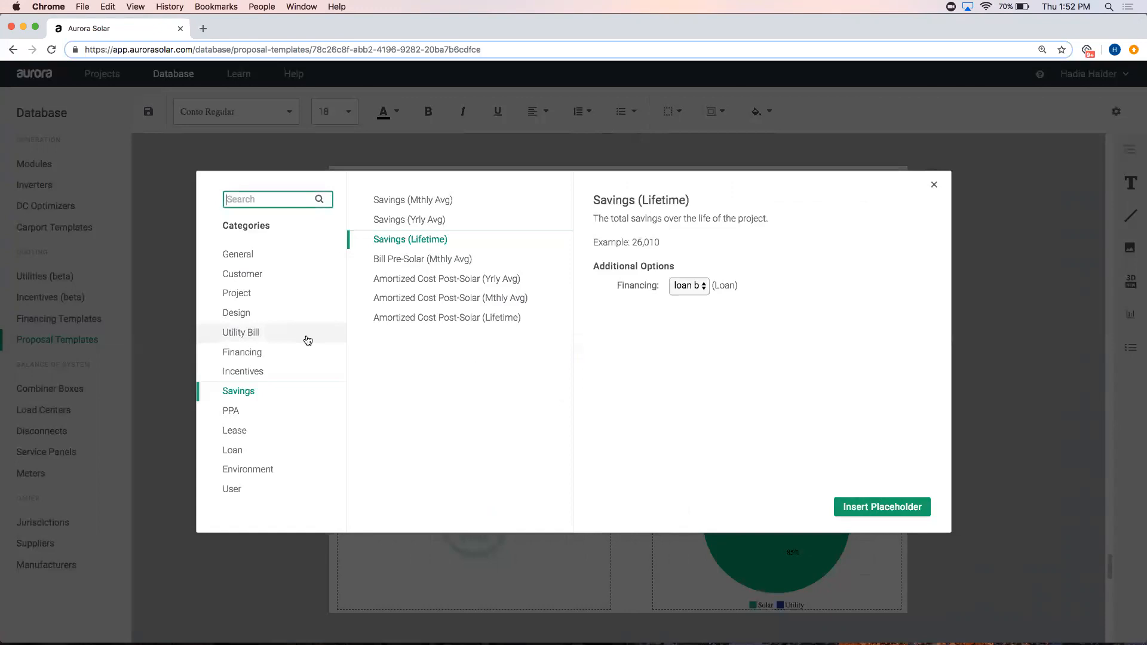
left_click(1001, 445)
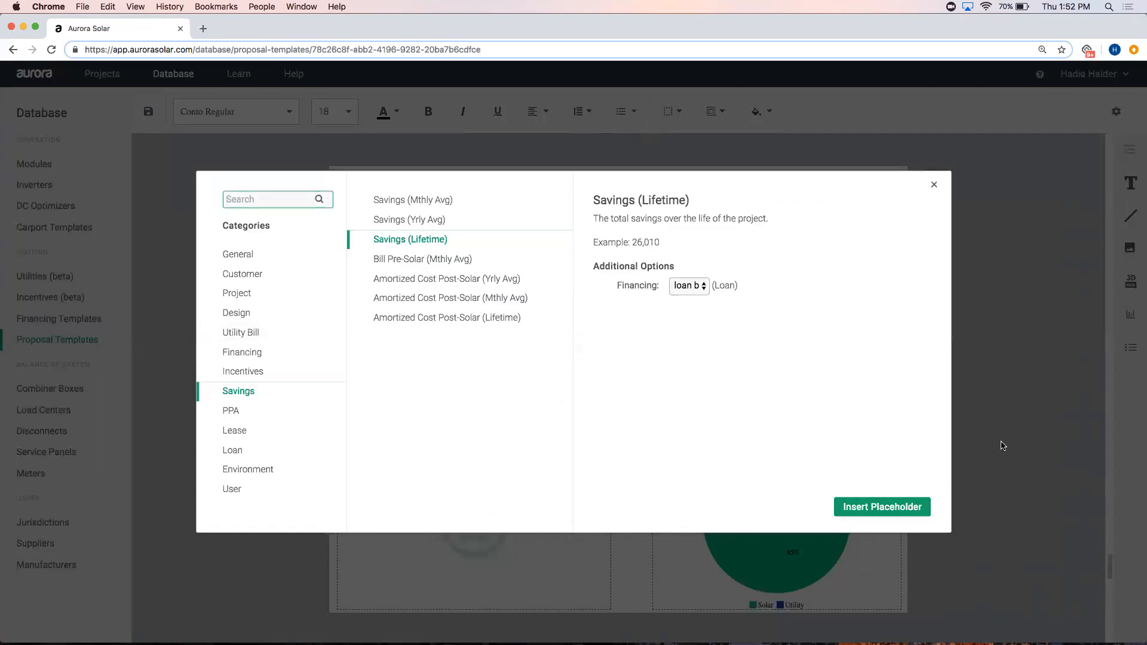
left_click(935, 183)
- Examine the existing data placeholders on the template's other pages, including the savings figures on the Loan and Cash pages
scroll(981, 231, "up", 15)
scroll(980, 231, "up", 20)
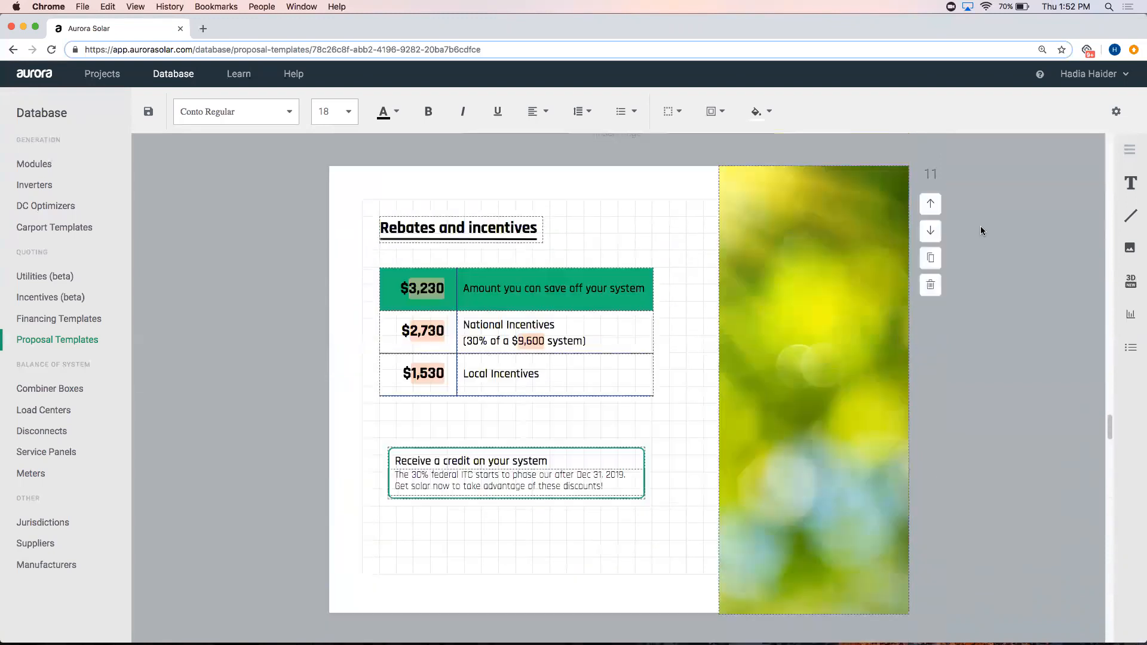
scroll(981, 231, "up", 15)
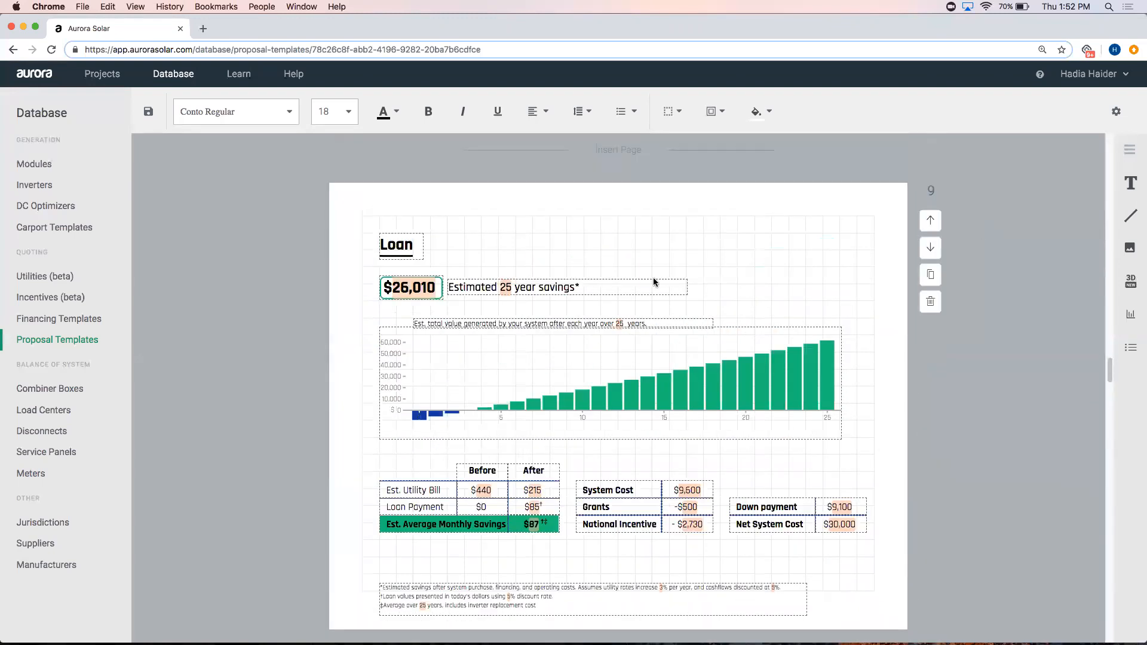
mouse_move(425, 291)
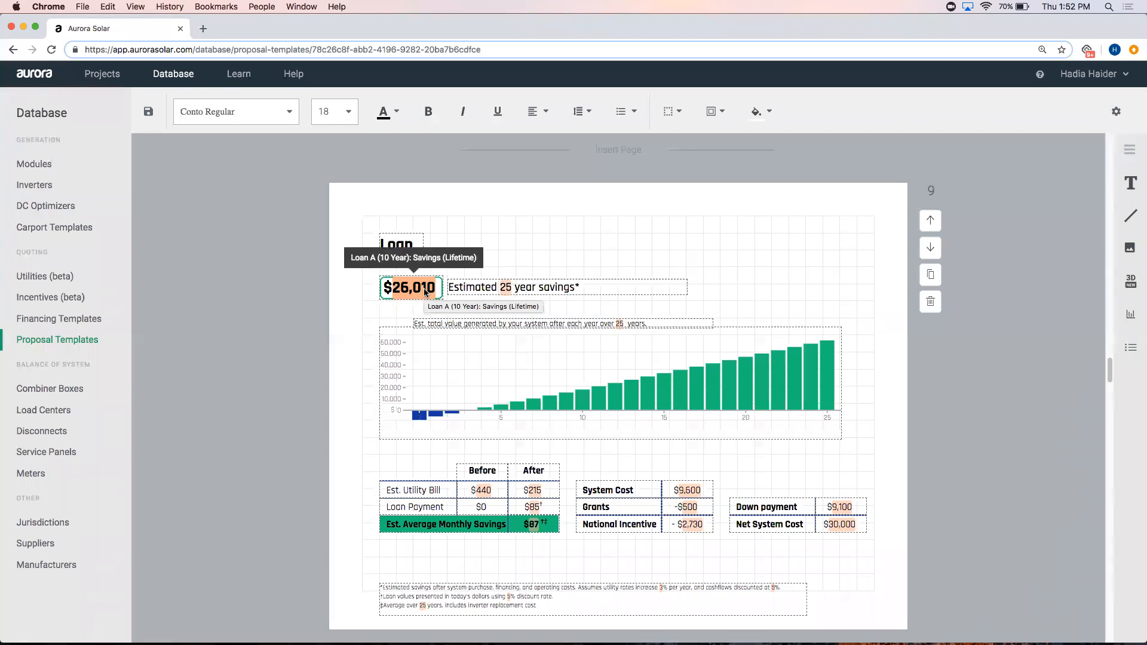
scroll(426, 291, "up", 8)
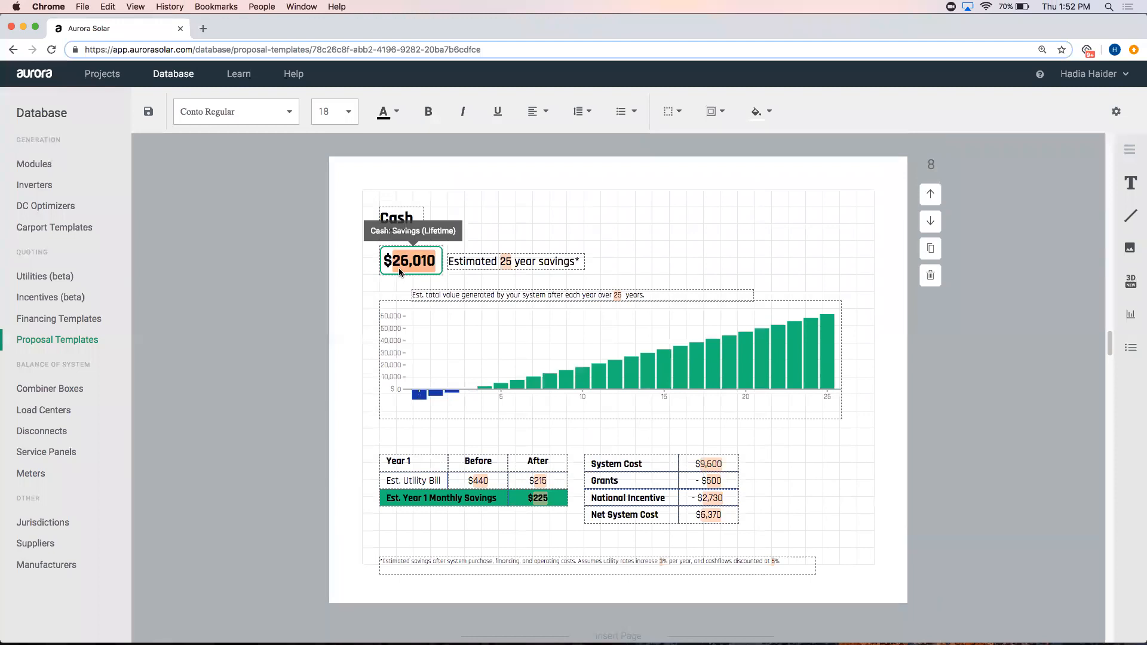
scroll(399, 269, "up", 5)
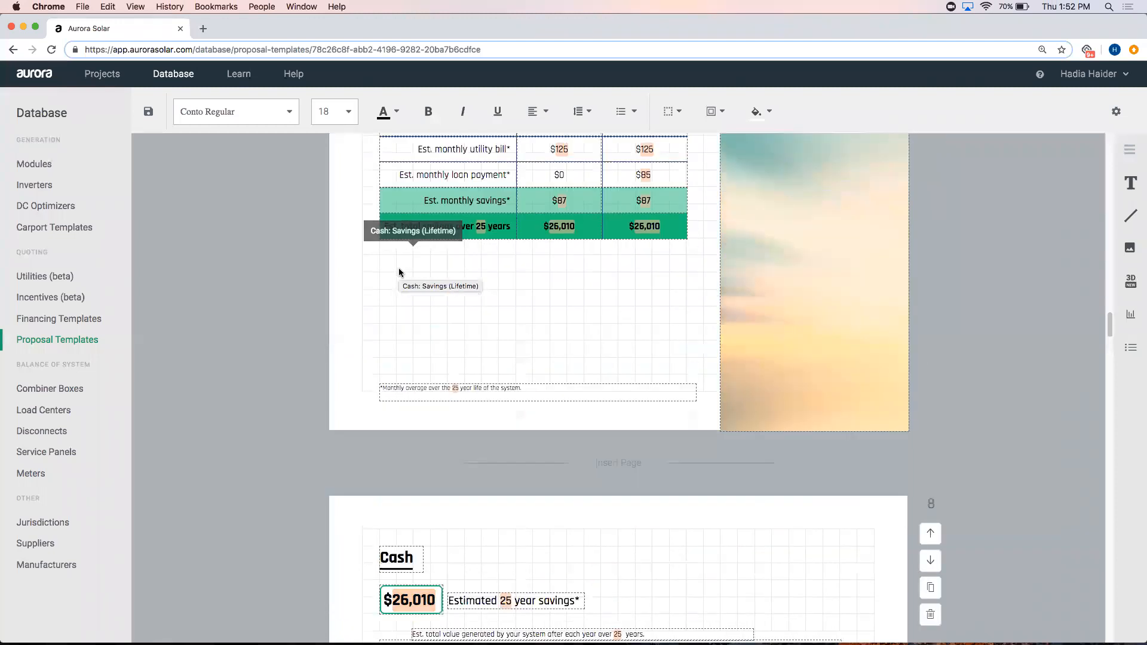
scroll(400, 273, "up", 5)
scroll(399, 273, "up", 20)
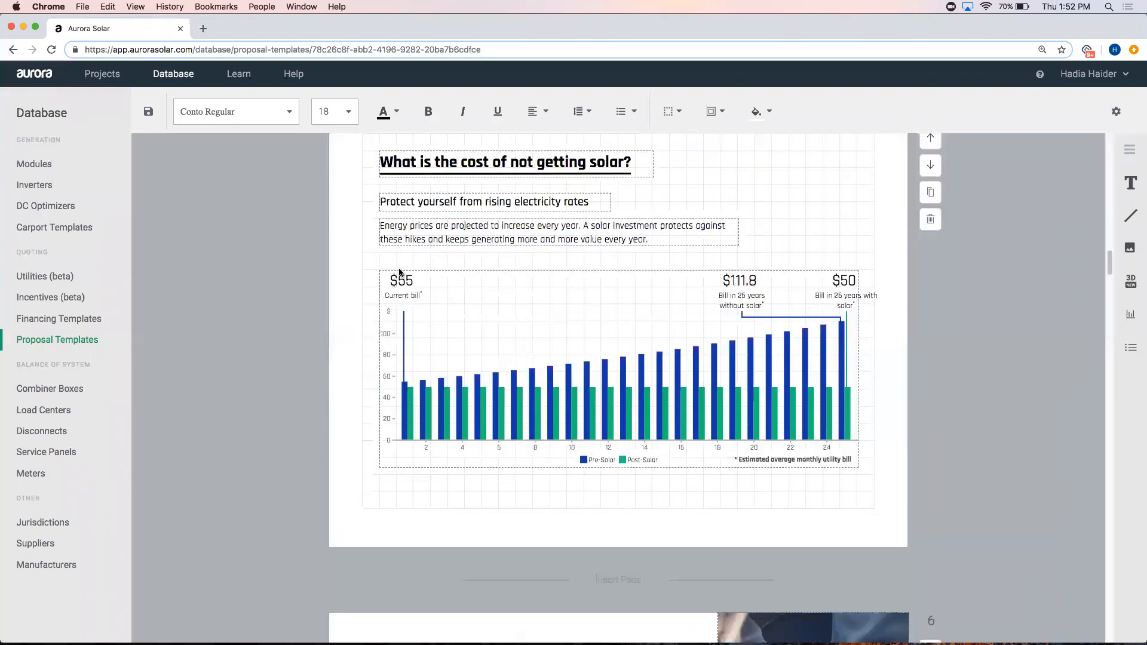
scroll(409, 271, "up", 20)
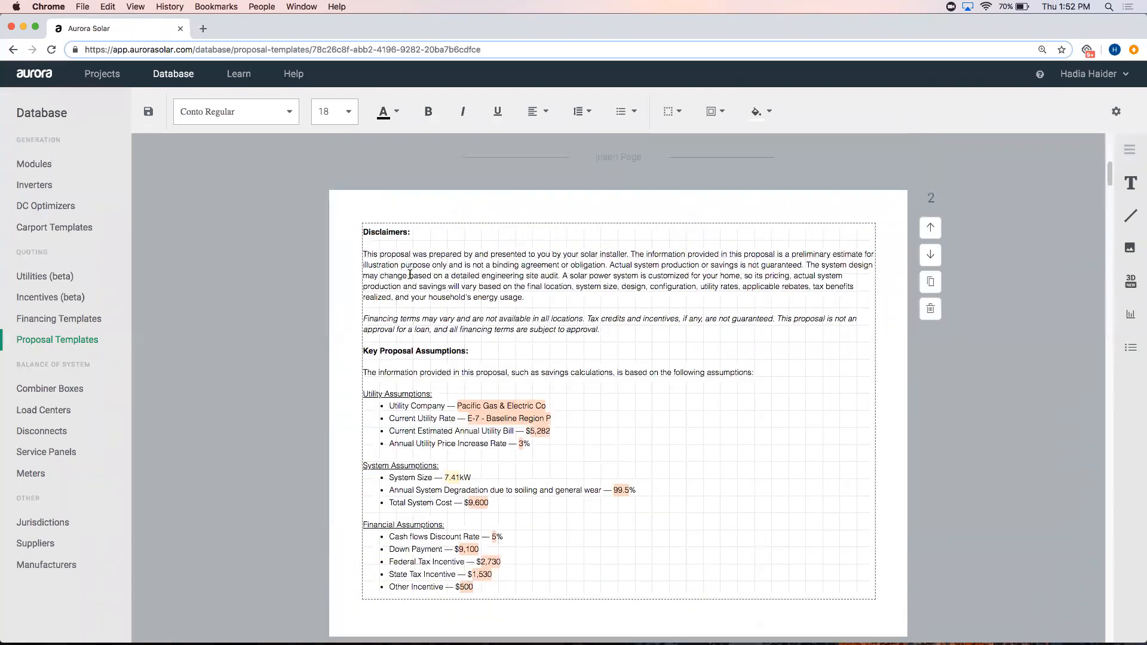
scroll(414, 278, "down", 8)
scroll(413, 279, "down", 6)
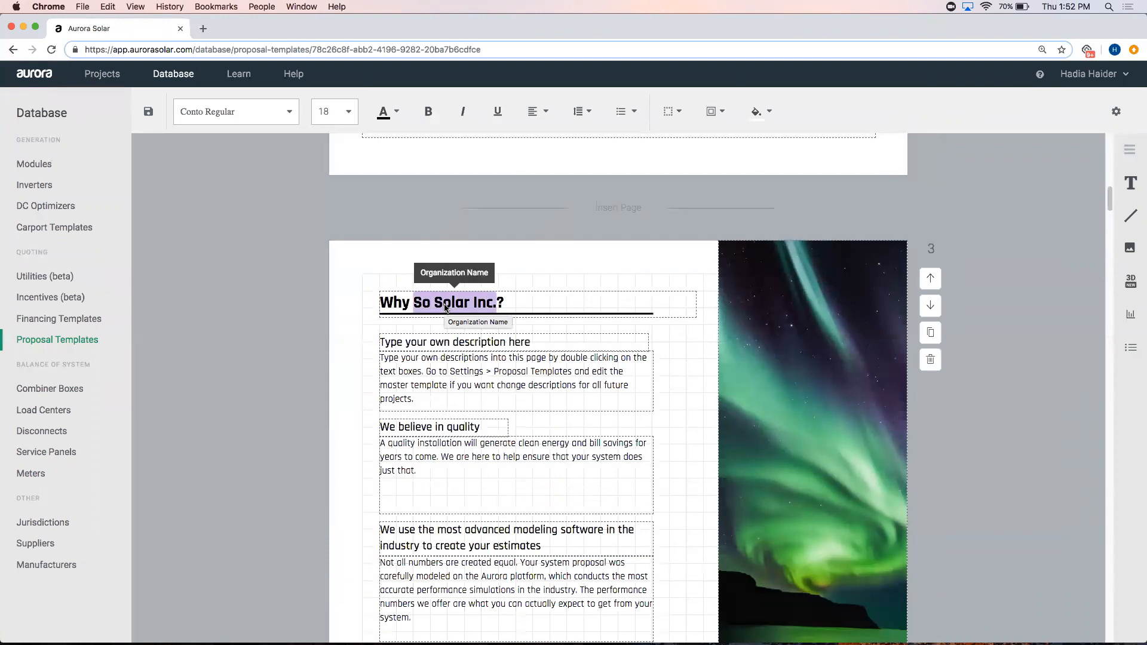
scroll(471, 340, "down", 20)
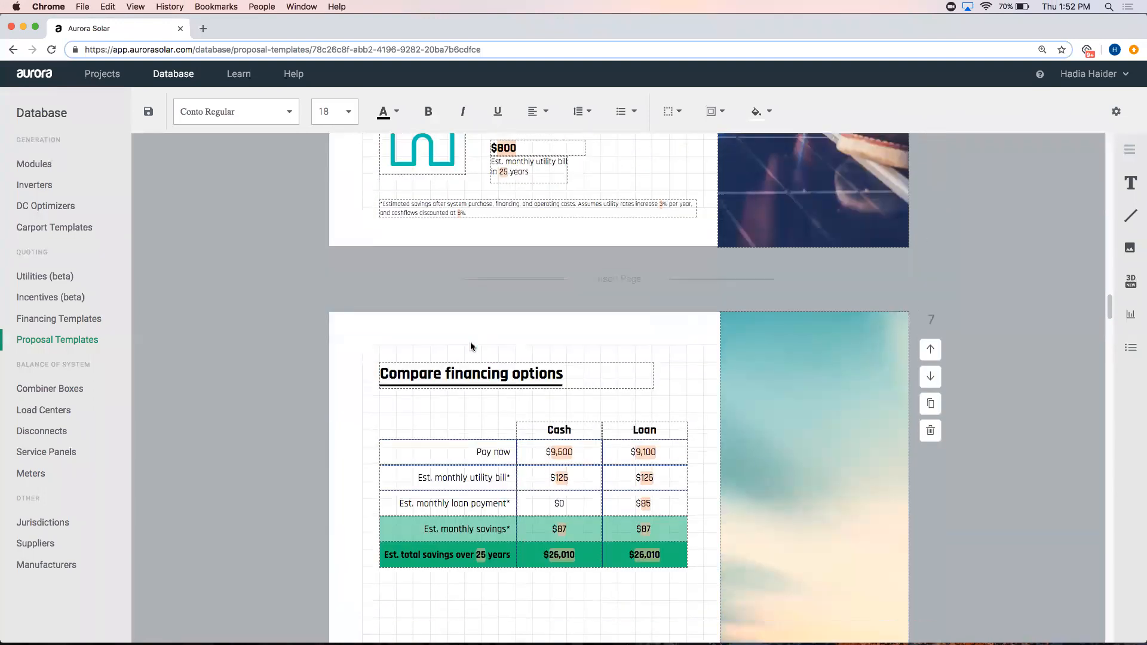
scroll(475, 342, "down", 20)
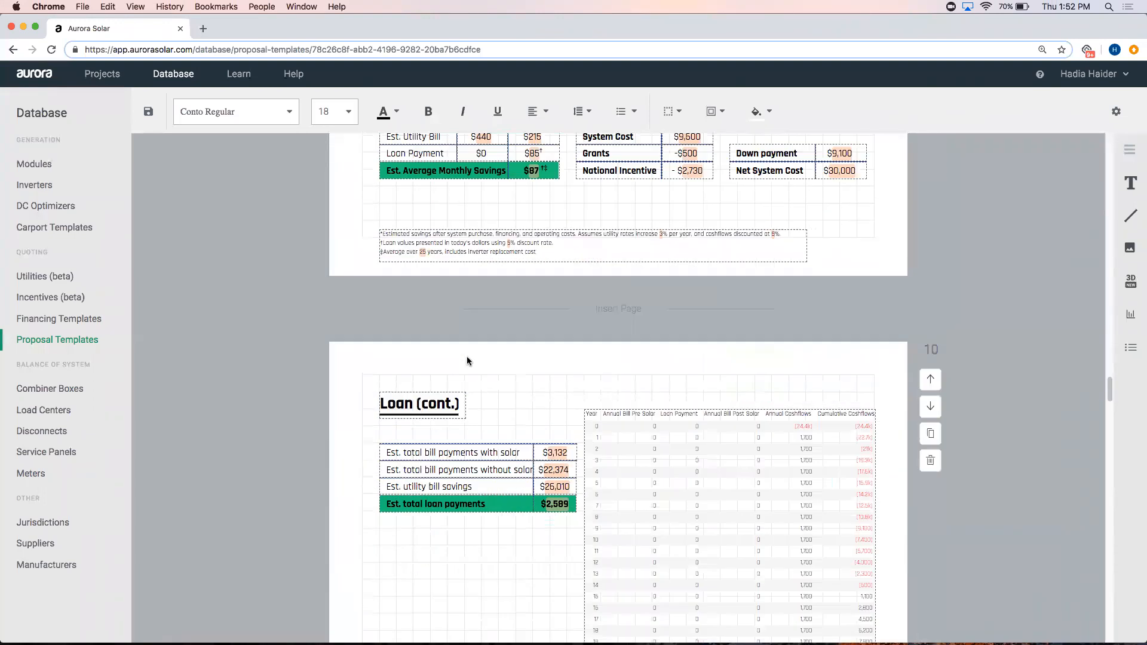
scroll(466, 364, "down", 20)
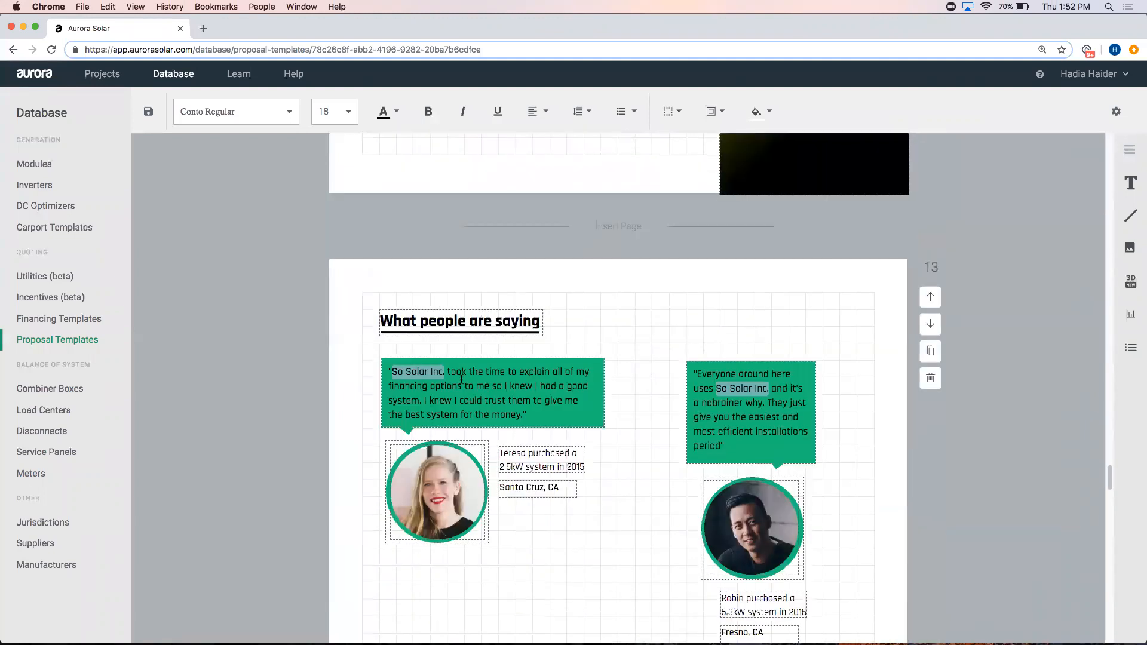
scroll(460, 384, "down", 20)
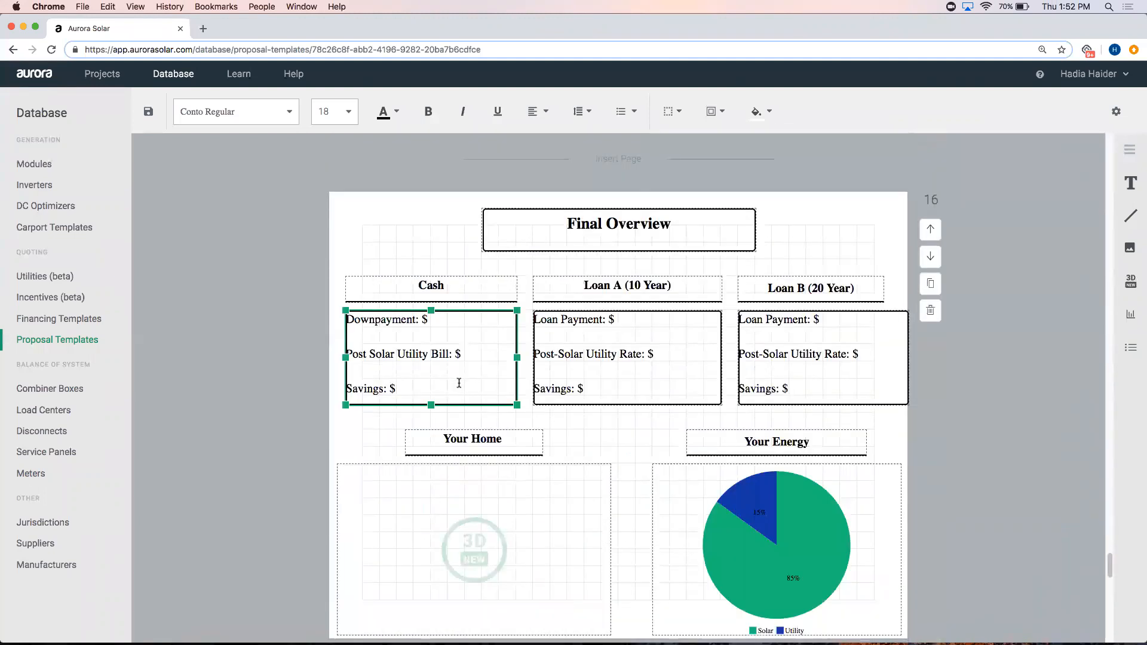
left_click(456, 351)
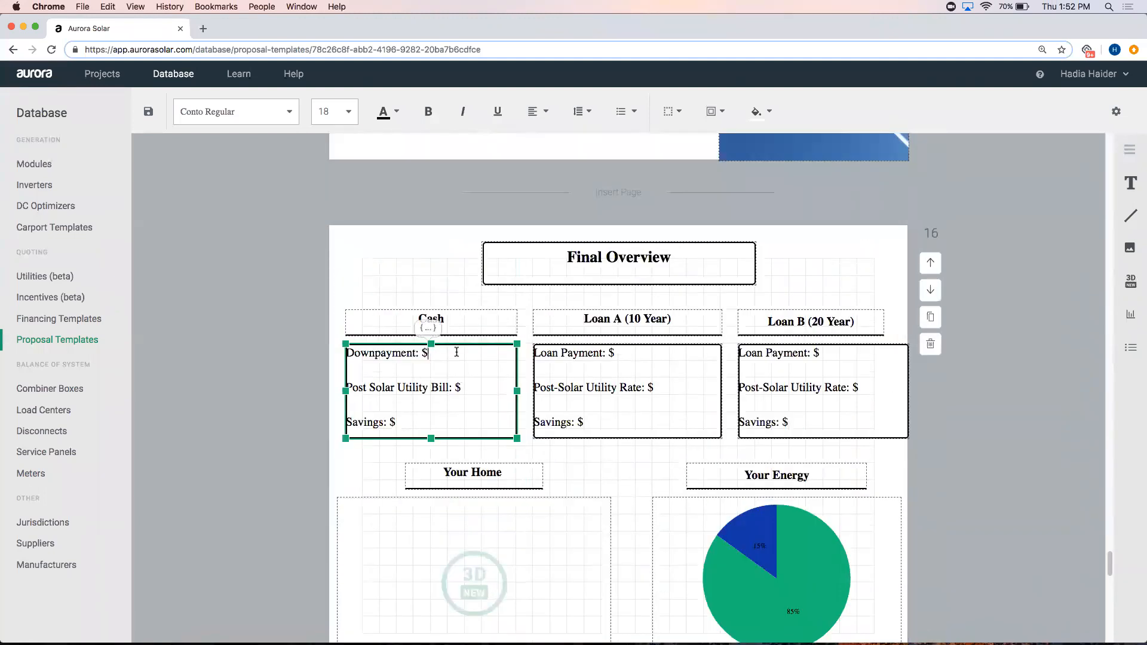
left_click(428, 329)
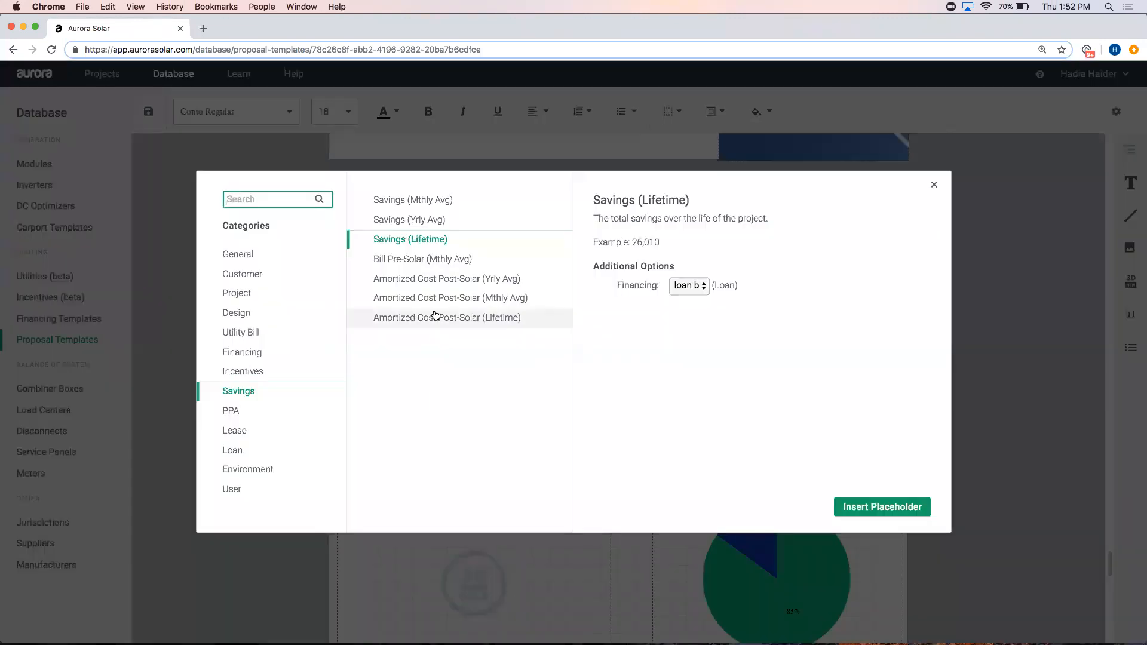
left_click(941, 180)
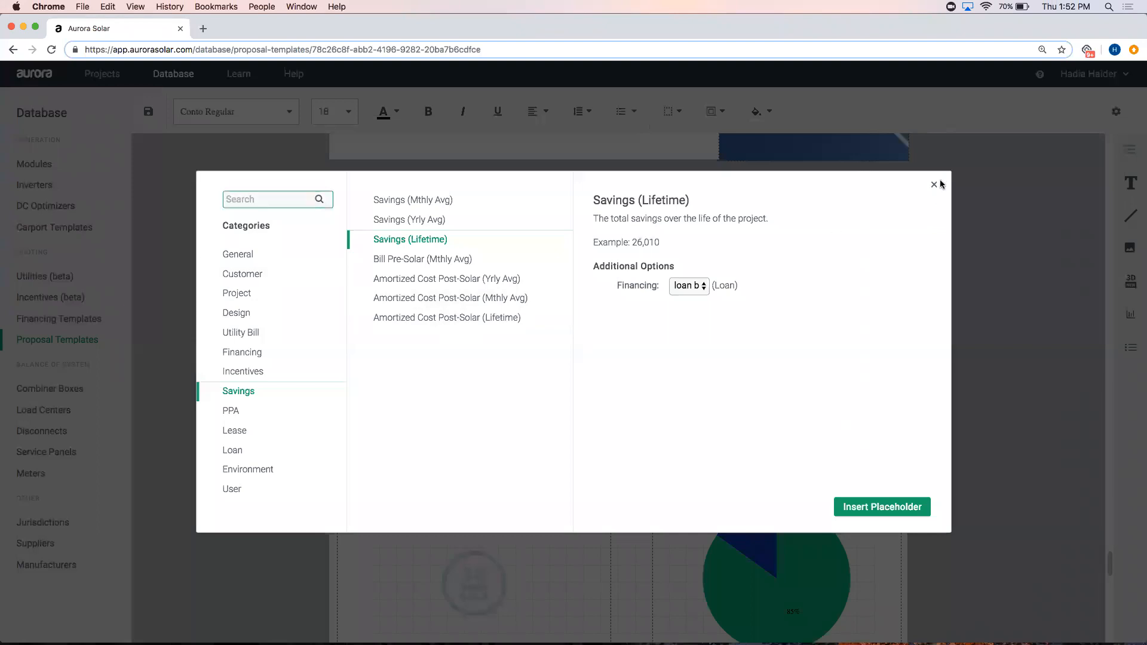
left_click(935, 187)
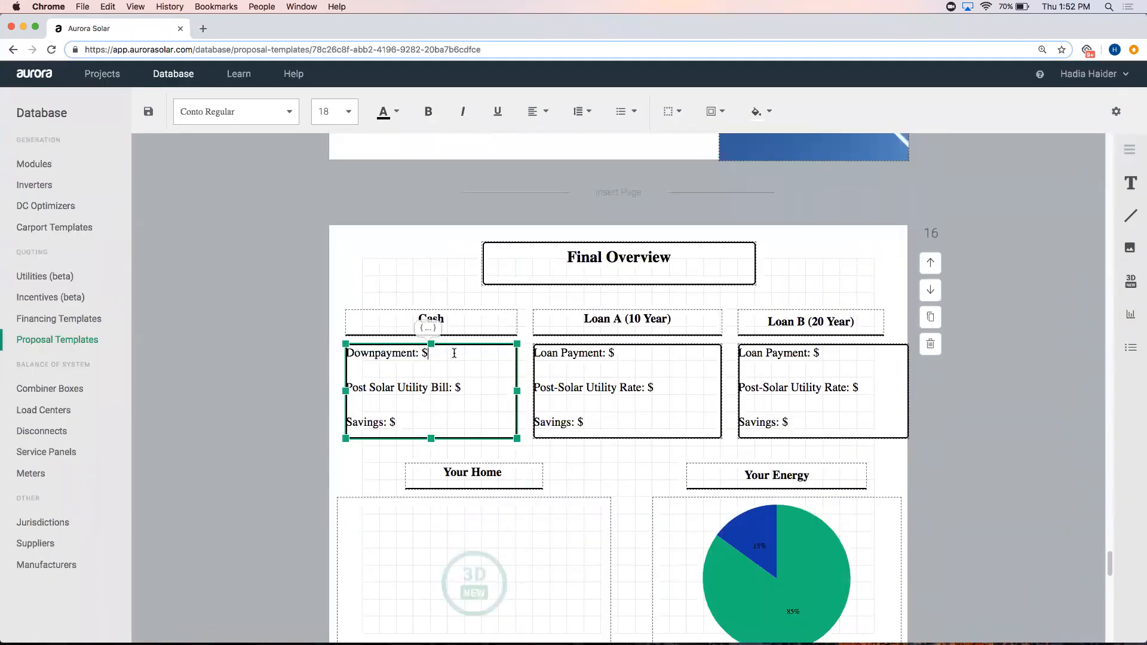
- Find the Down Payment placeholder and insert it with cash financing after "Downpayment: $" in the Cash box
left_click(428, 328)
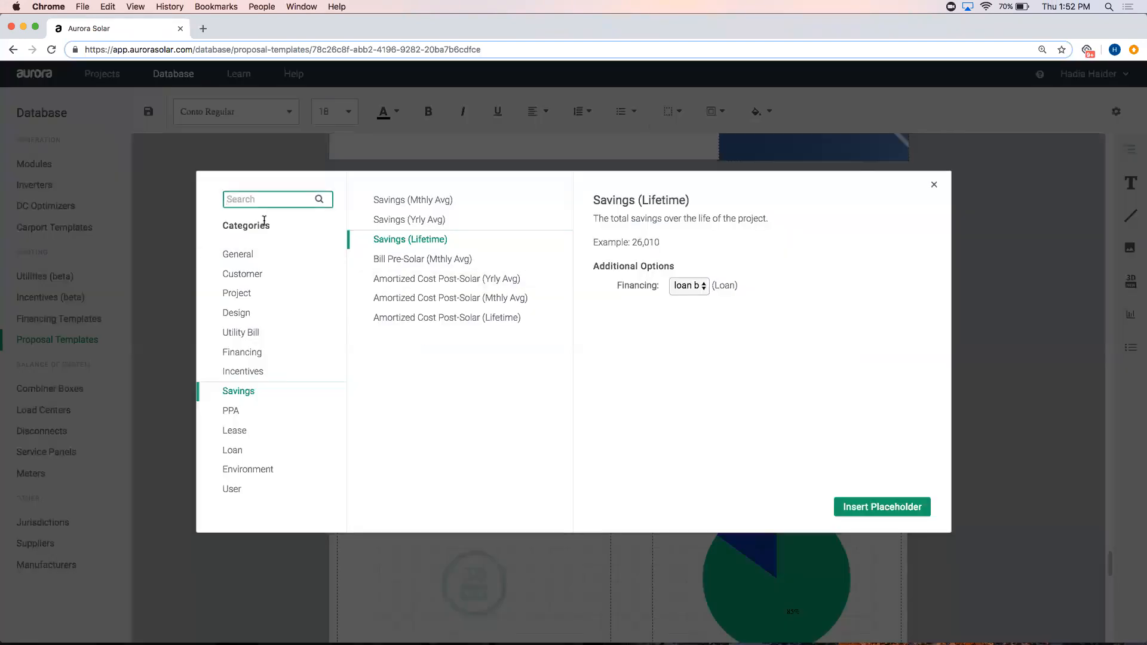
left_click(276, 315)
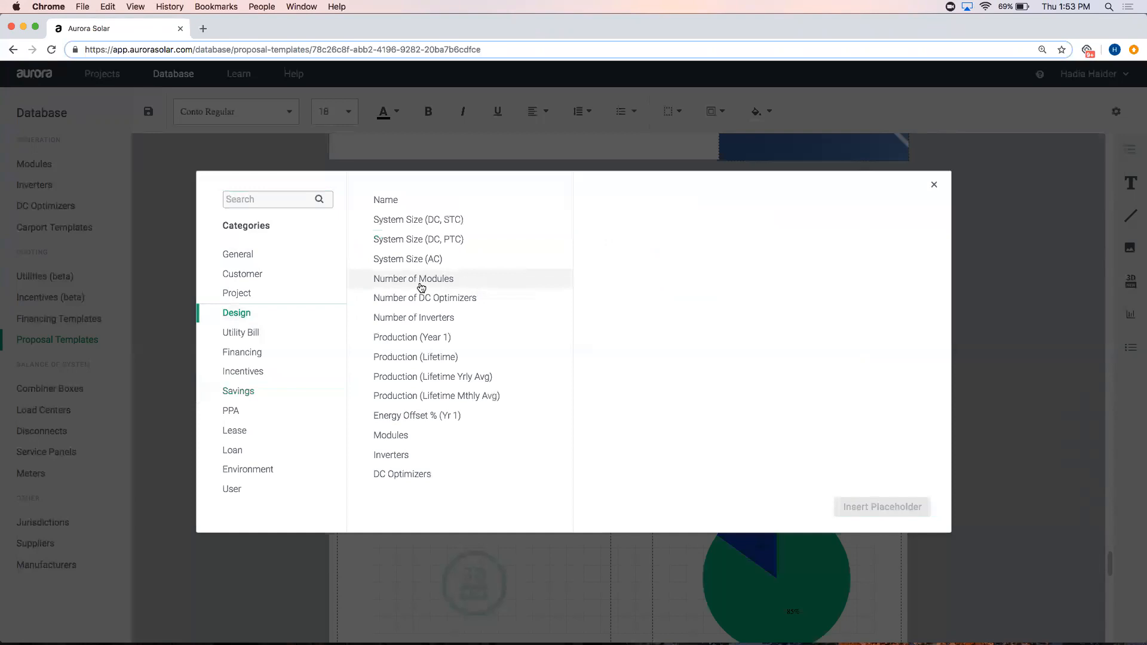
left_click(291, 381)
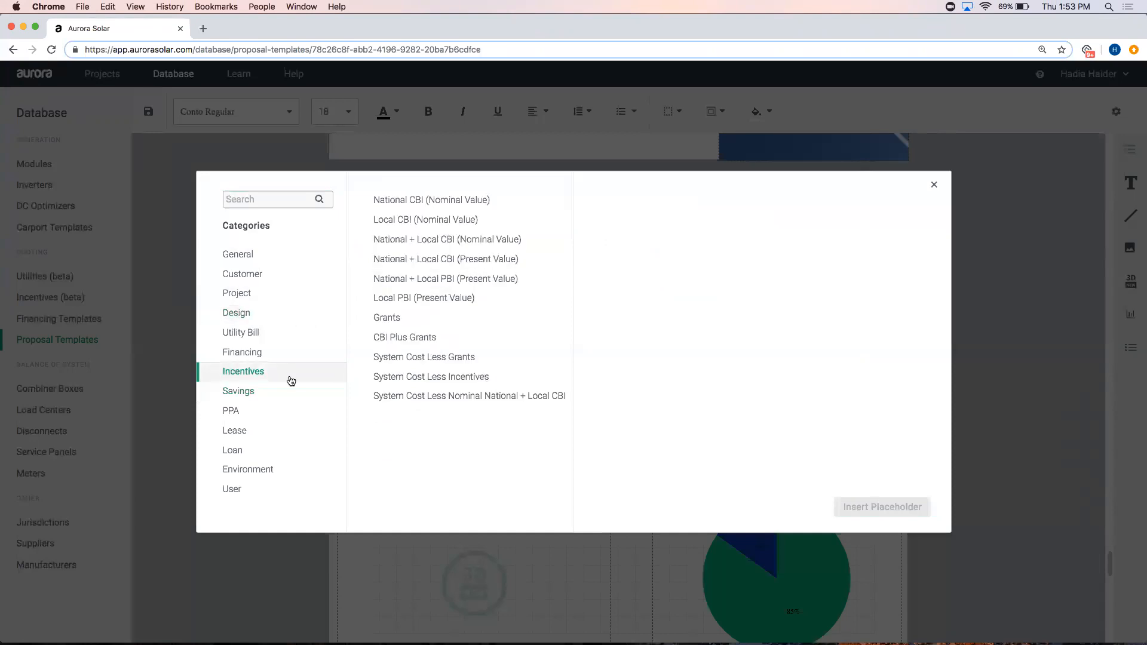
left_click(288, 360)
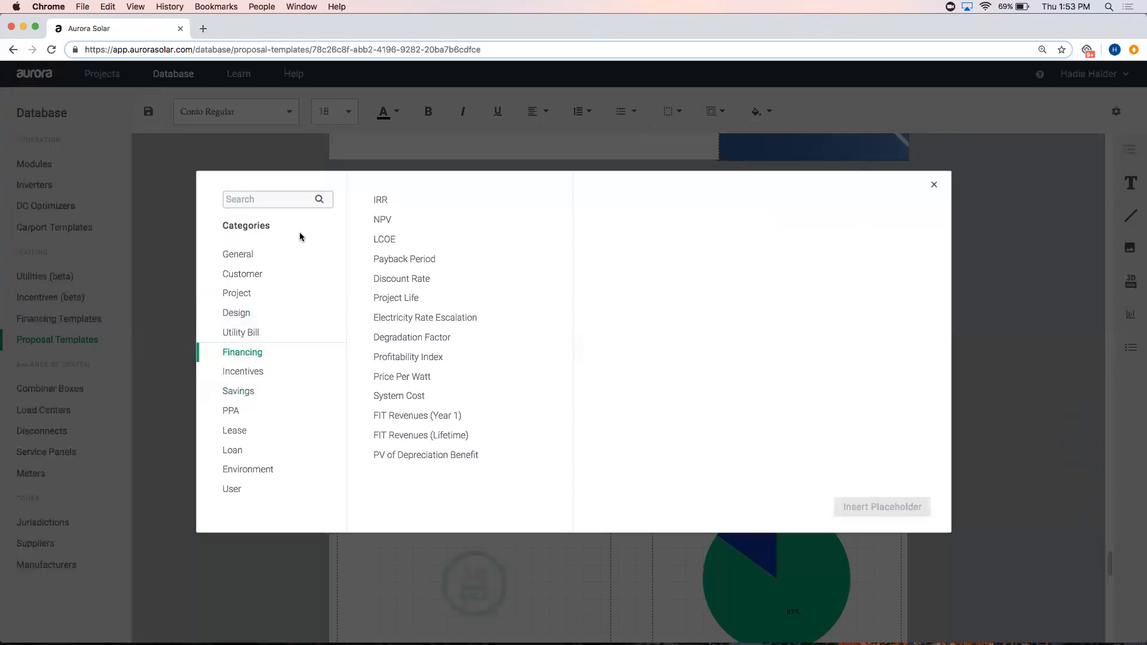
left_click(269, 193)
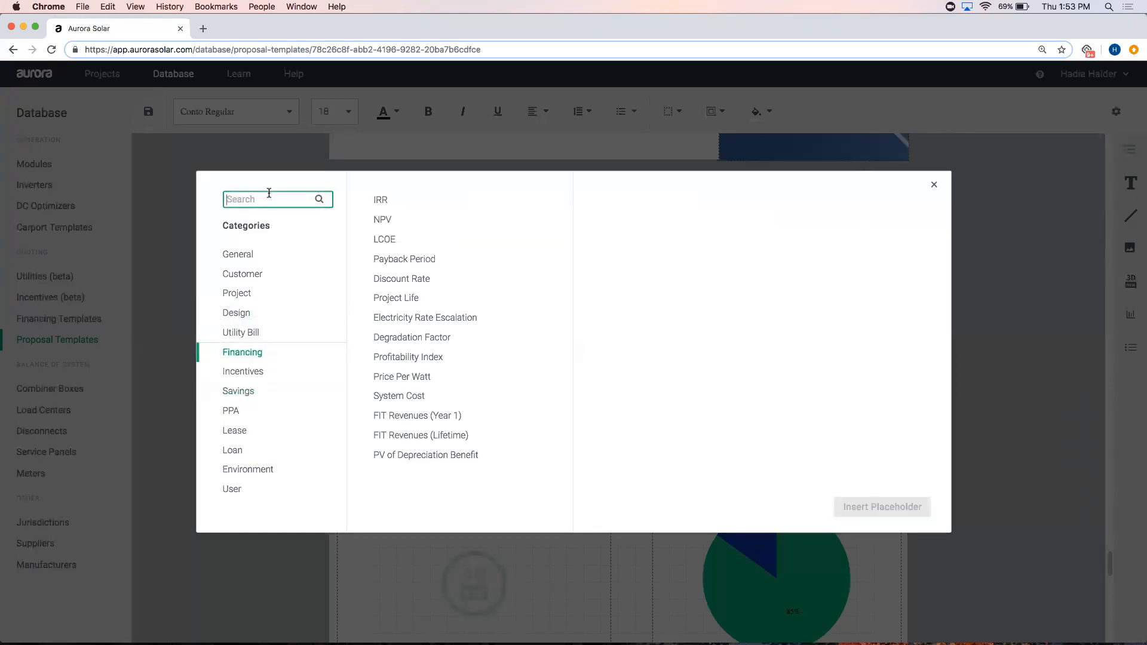
type("Down")
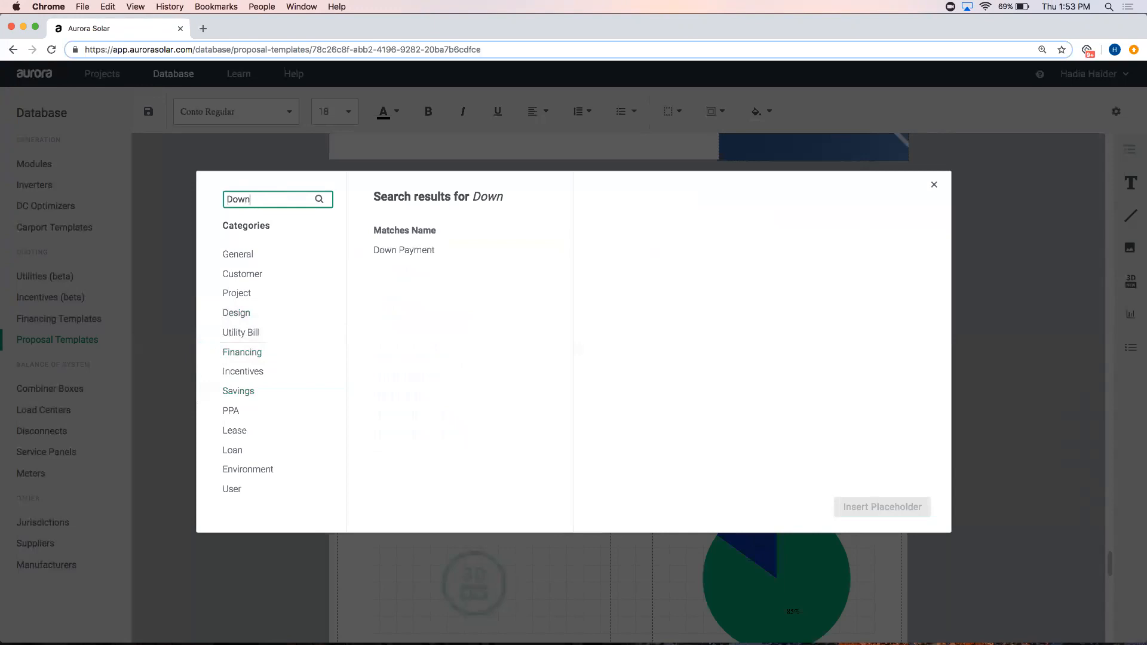
left_click(394, 254)
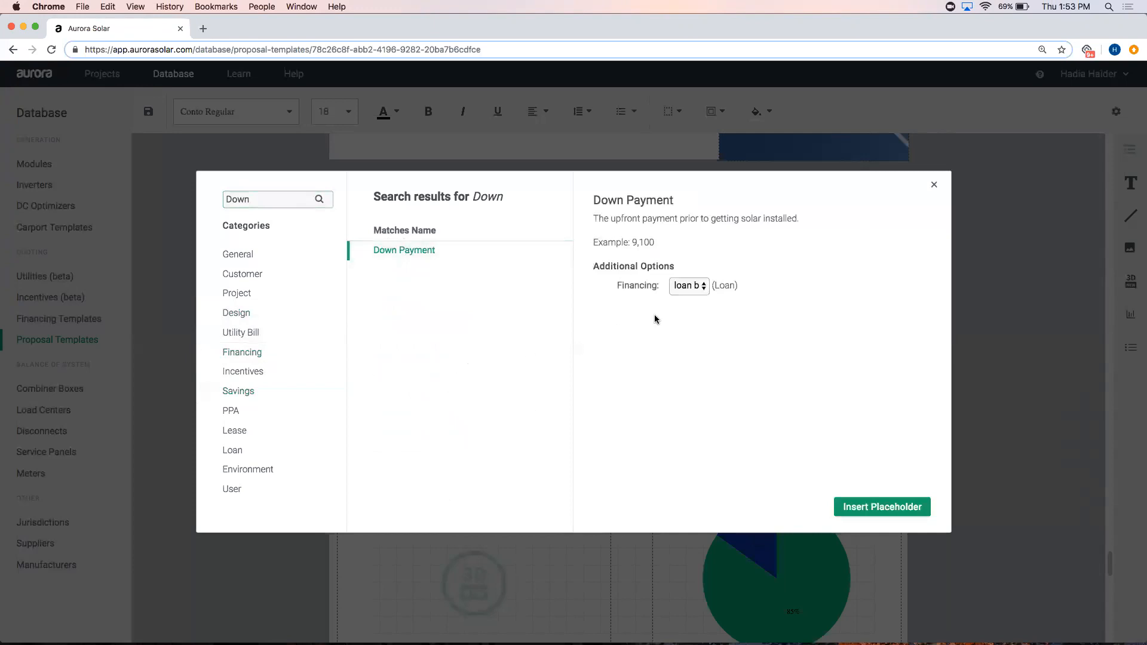
left_click(676, 288)
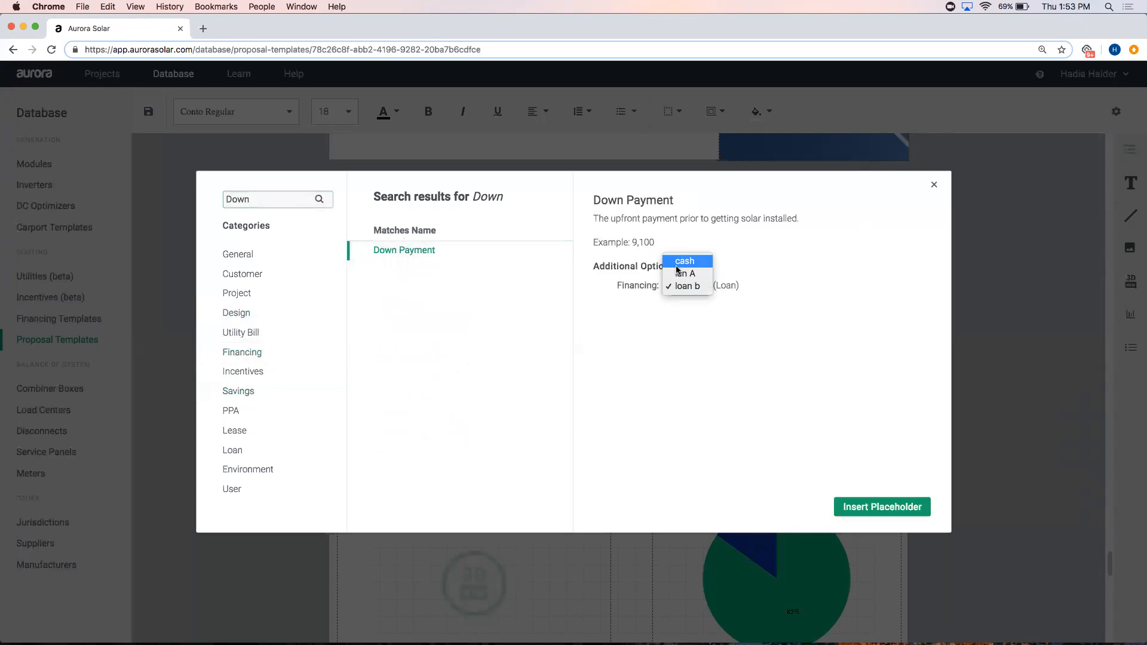
left_click(678, 263)
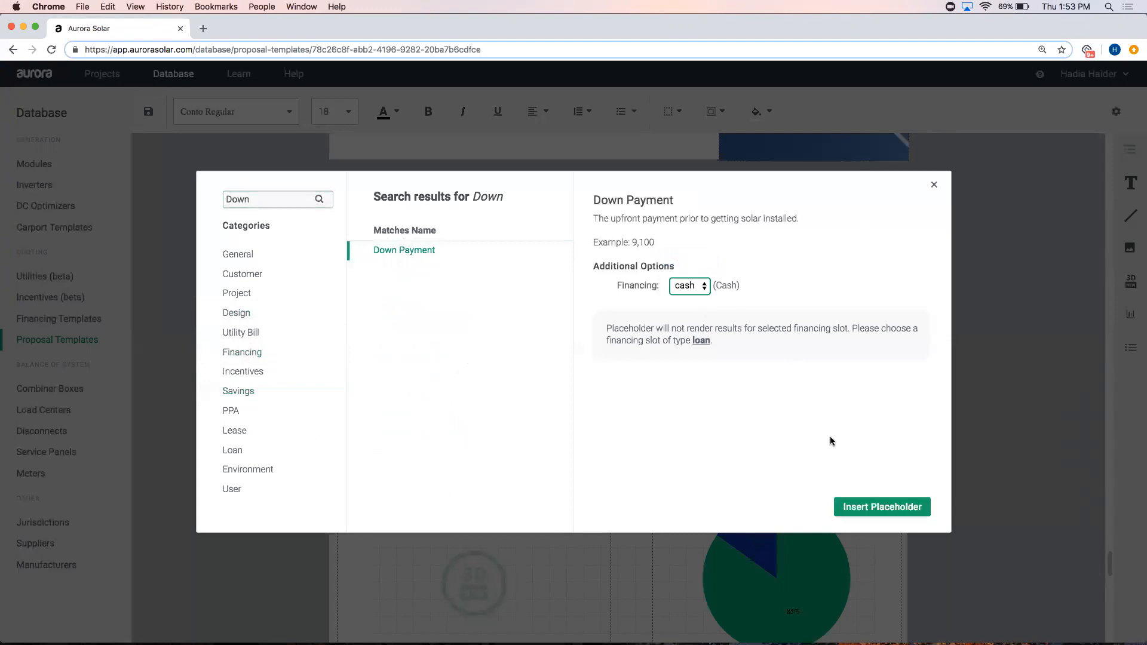
left_click(878, 508)
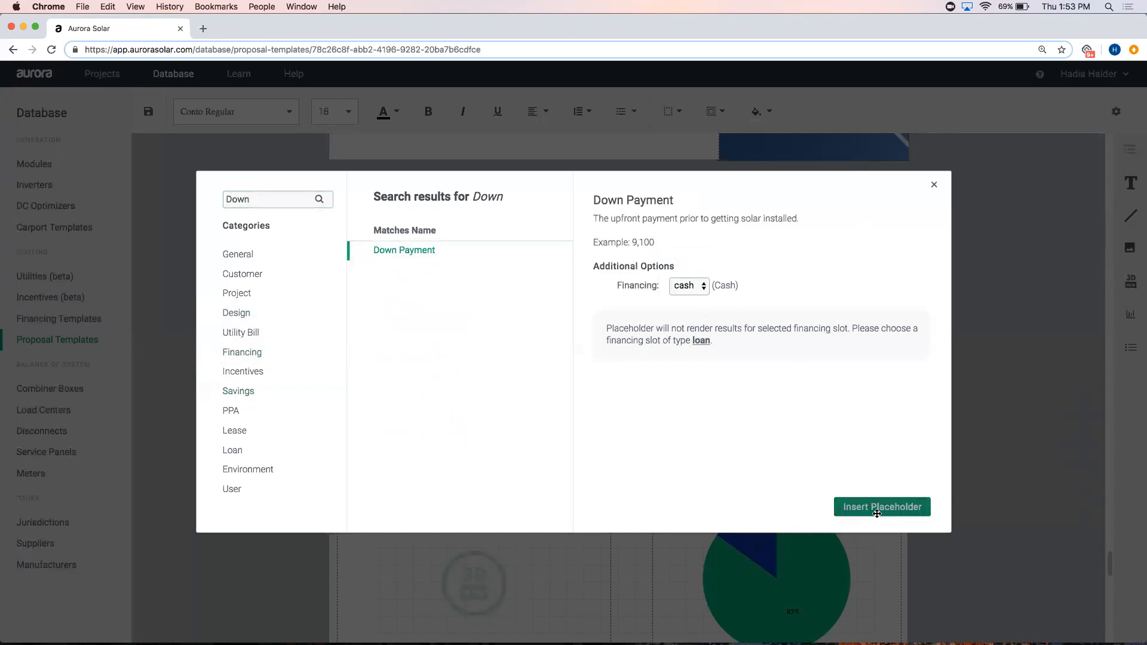
- Insert the Utility Bill Post-Solar (Yr 1 Mthly Avg) placeholder with cash financing after "Post Solar Utility Bill: $" in the Cash box
mouse_move(443, 359)
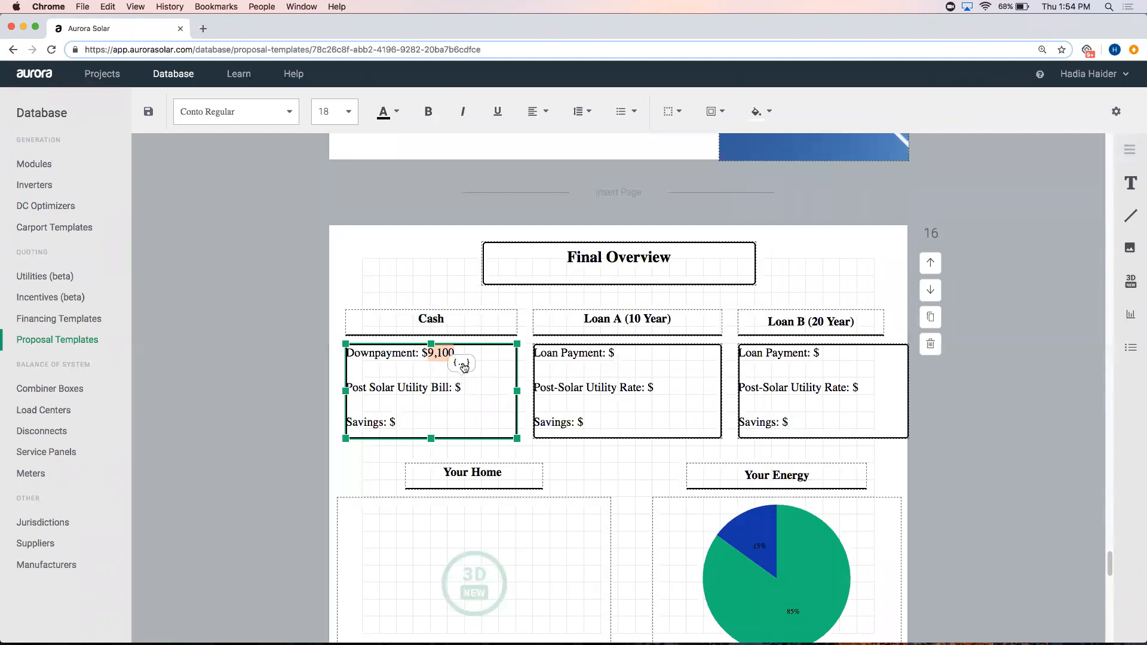
left_click(442, 352)
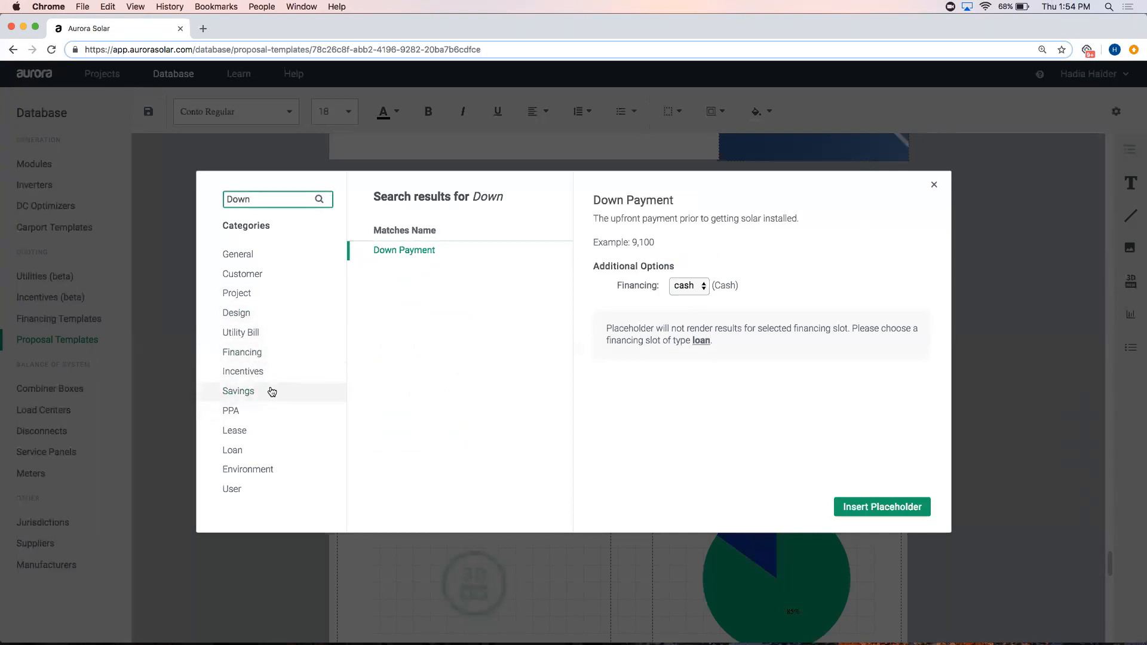
left_click(280, 333)
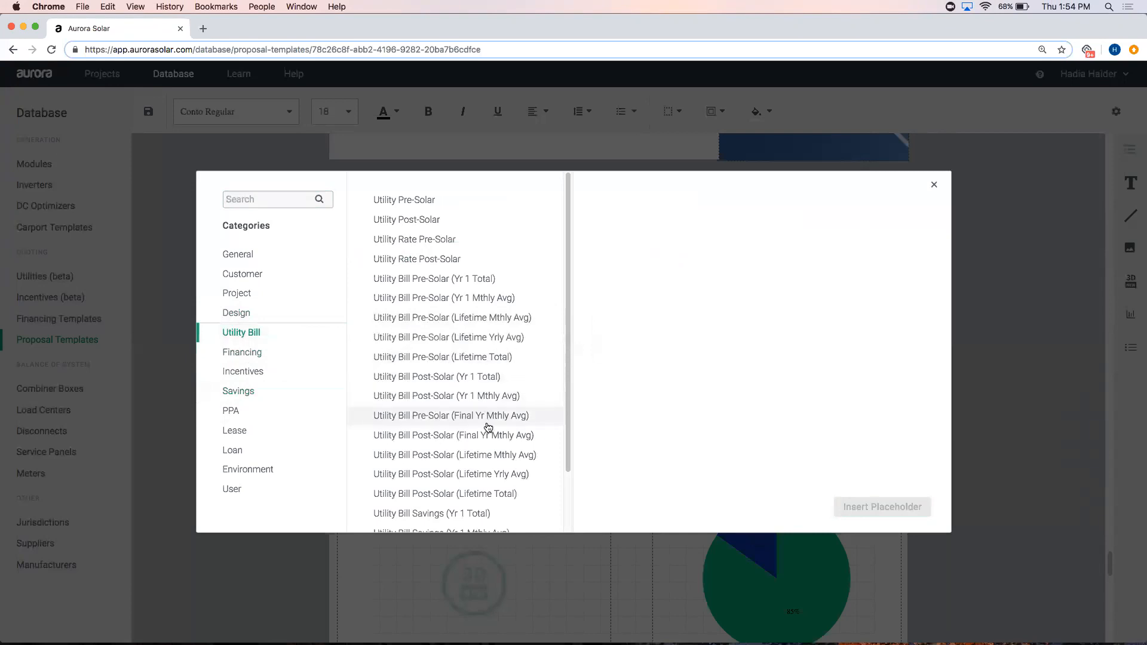
scroll(478, 397, "down", 1)
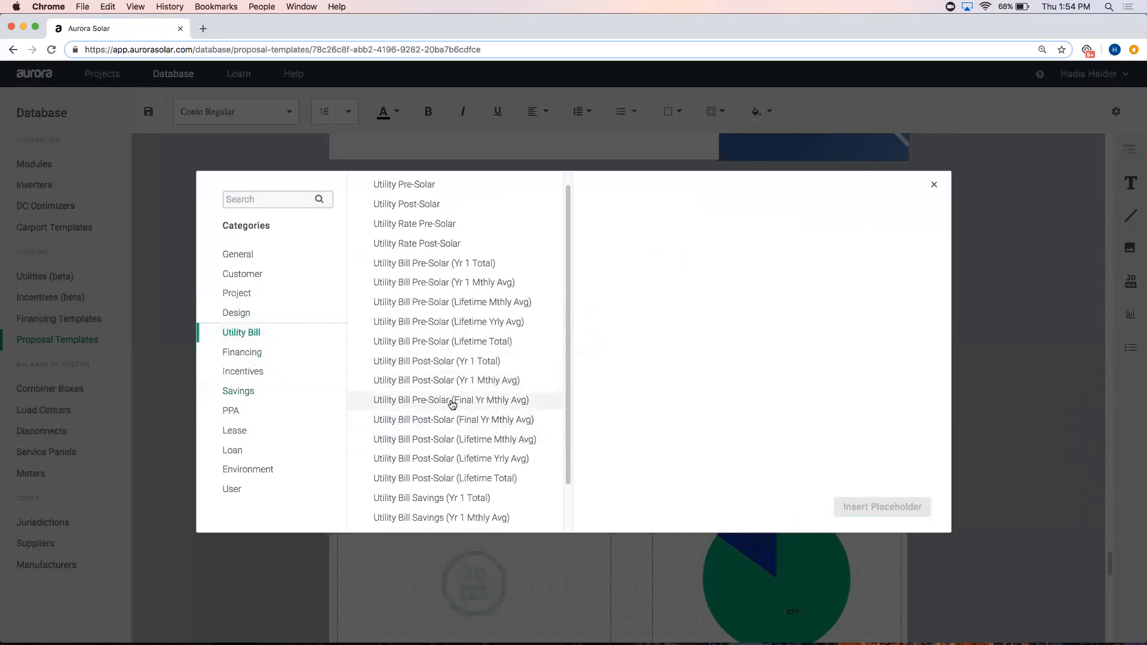
left_click(437, 383)
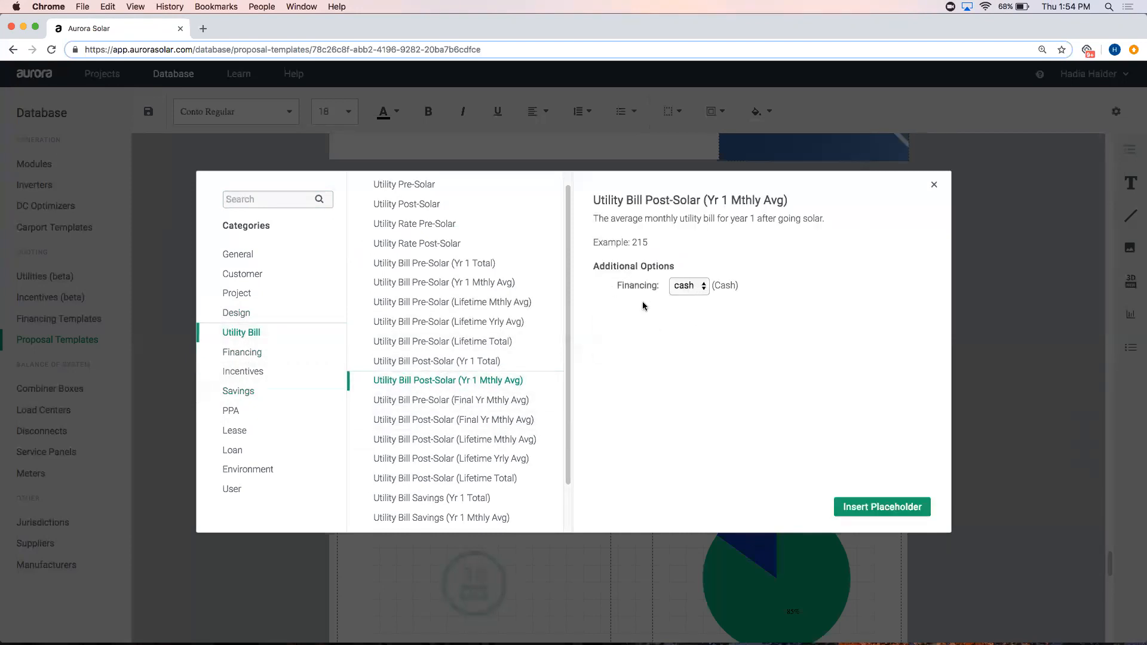
left_click(875, 504)
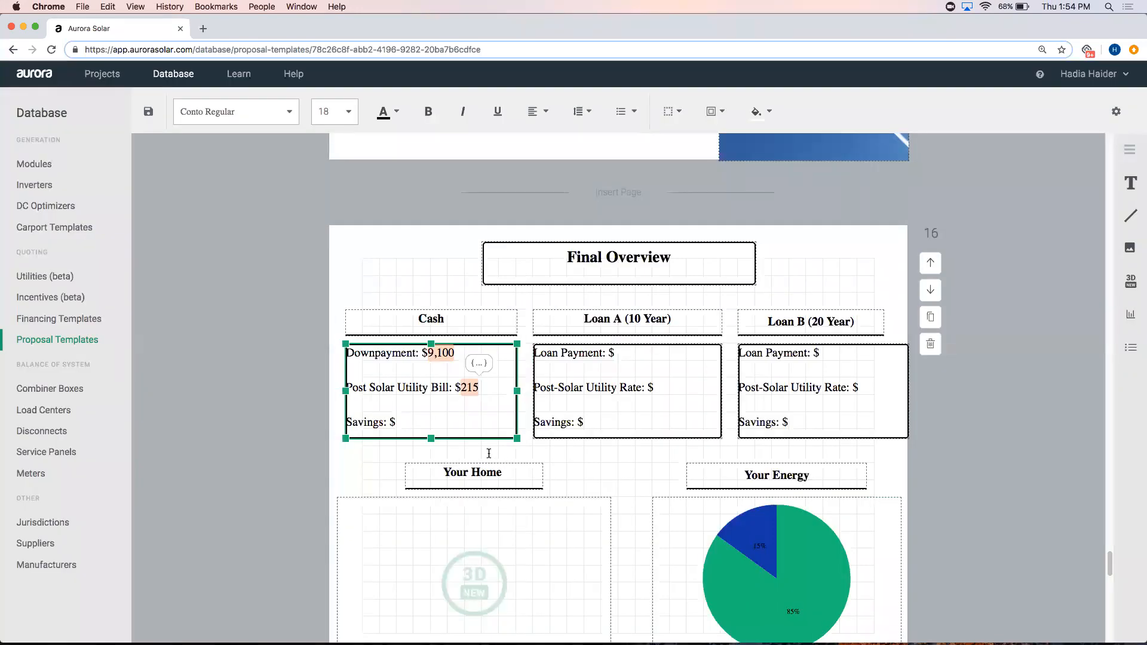
- Insert the Savings (Lifetime) placeholder with cash financing after "Savings: $" in the Cash box
left_click(426, 421)
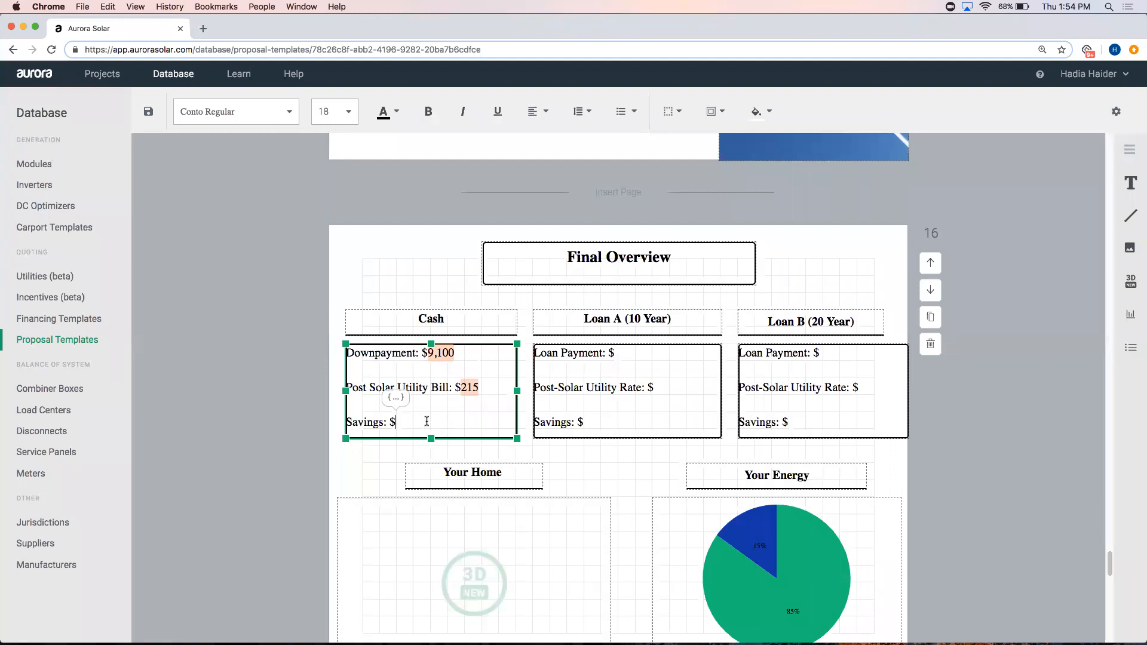
left_click(395, 398)
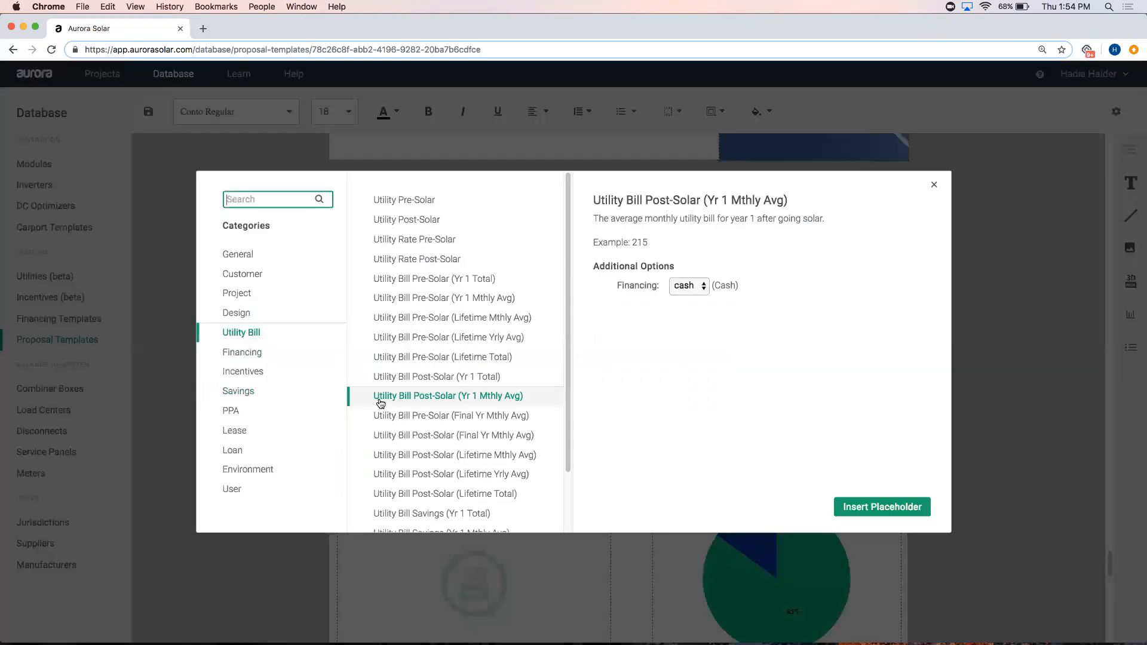
left_click(257, 391)
left_click(479, 240)
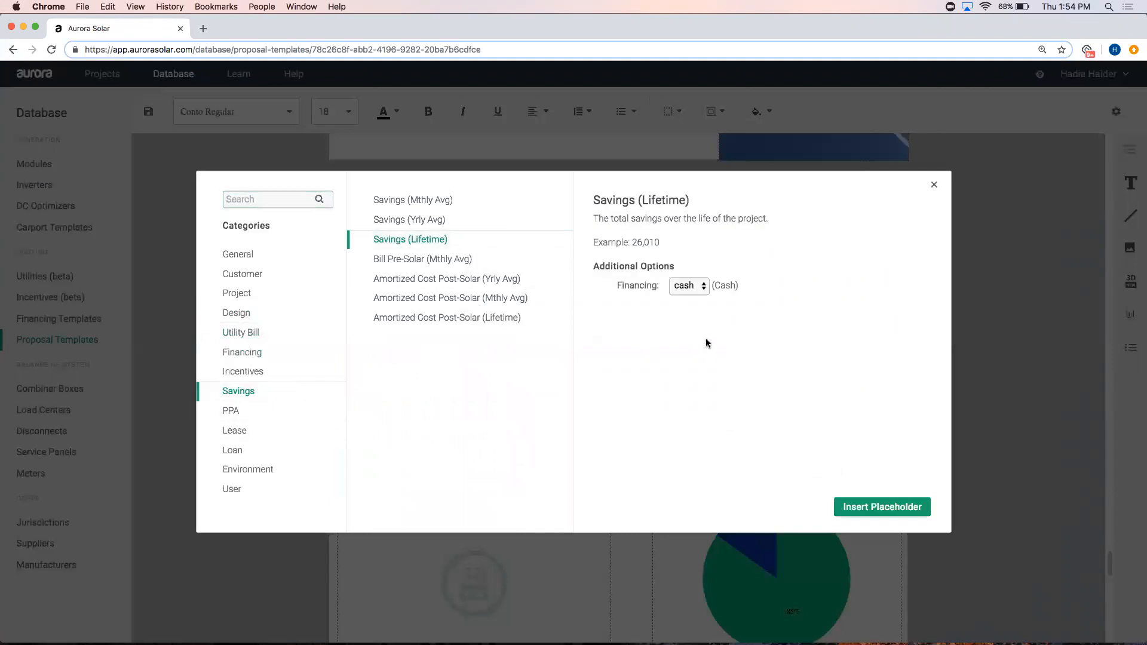
left_click(868, 507)
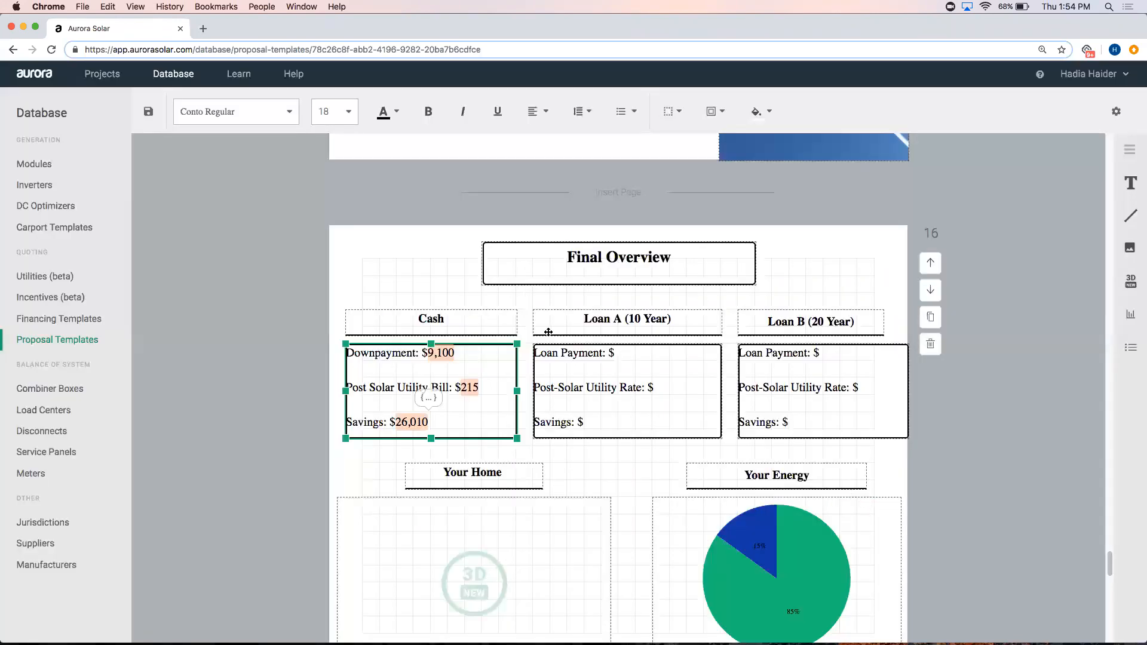
- Insert the Loan Payments After Re-Amortization (Nominal Value, Mthly) placeholder with lan A financing after "Loan Payment: $" in the Loan A box
left_click(631, 357)
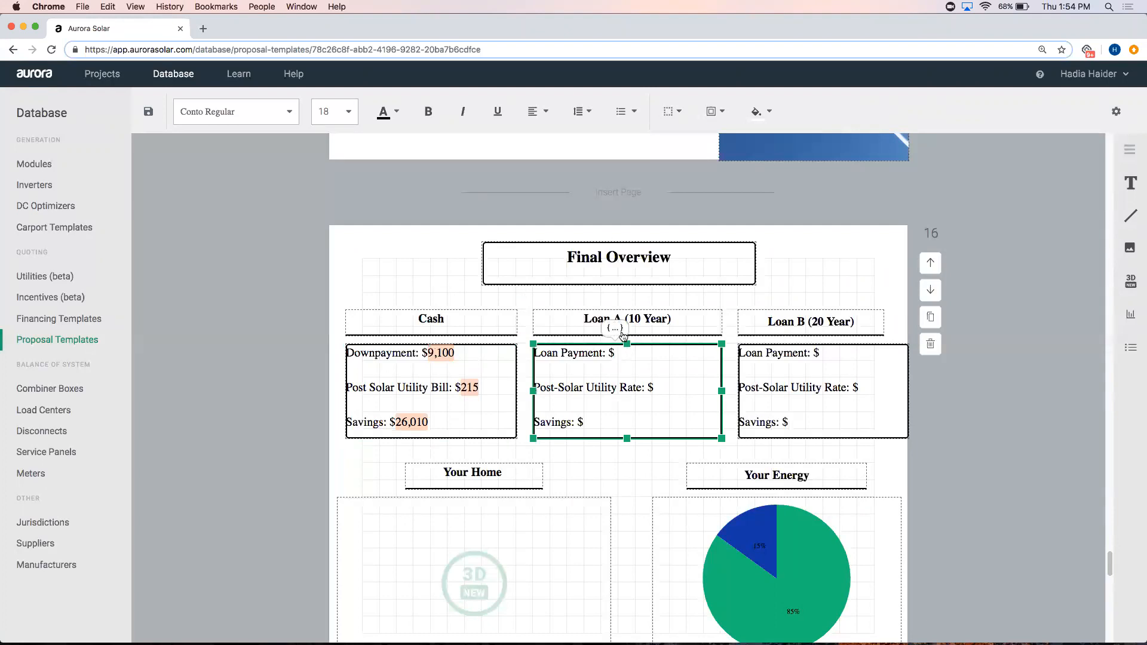
left_click(622, 332)
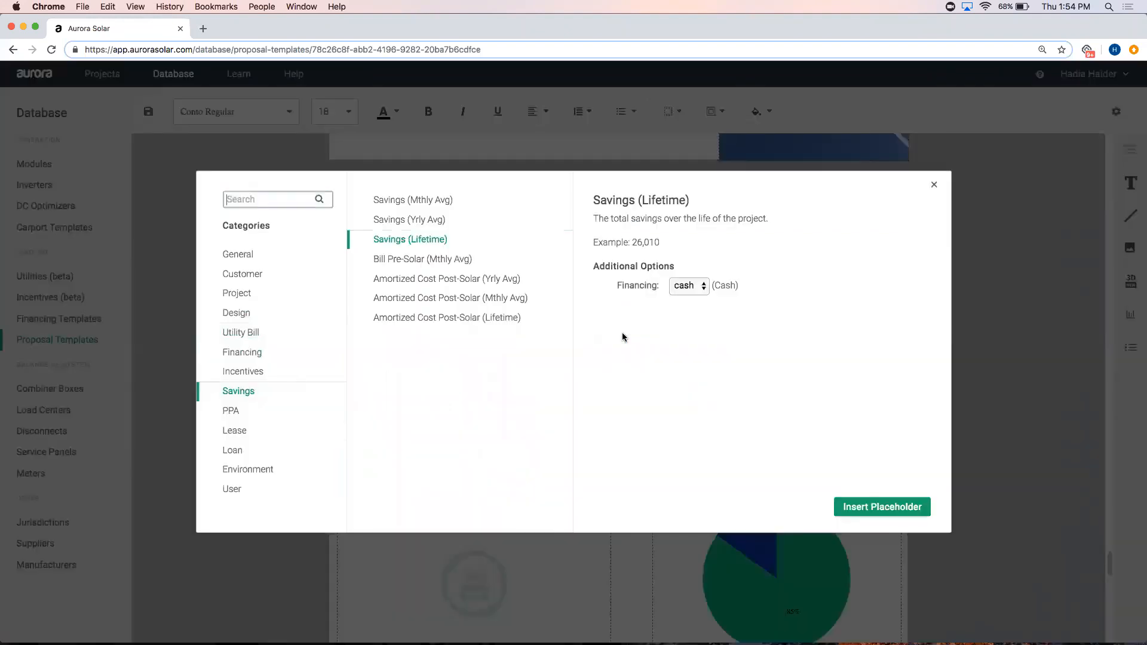
left_click(281, 450)
left_click(451, 294)
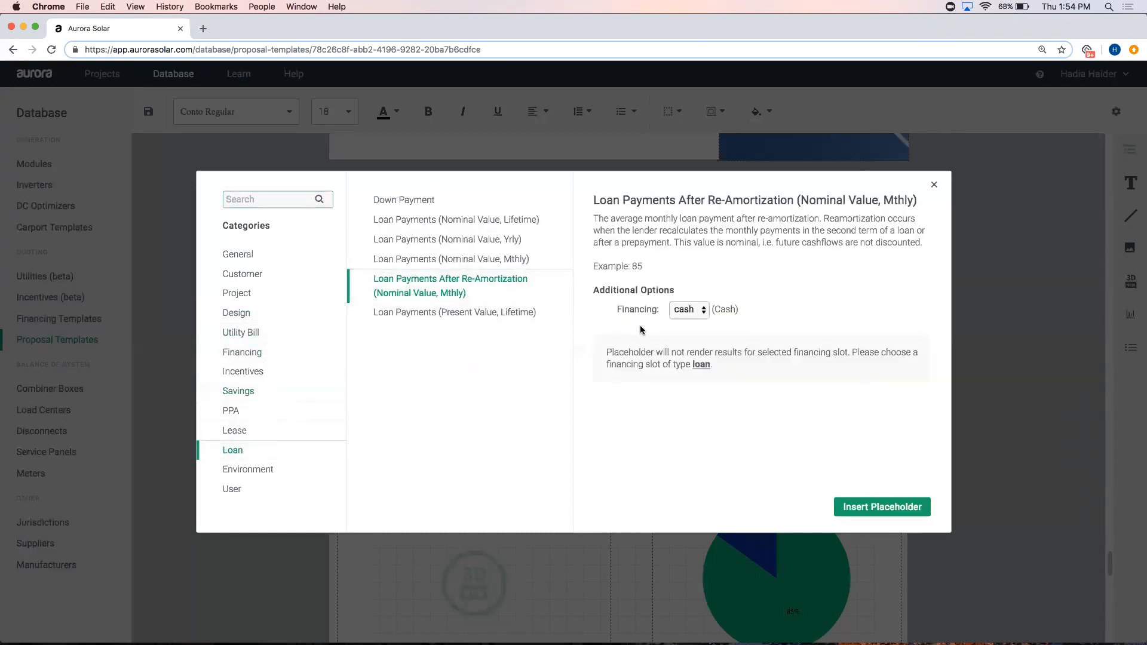
left_click(697, 314)
left_click(686, 323)
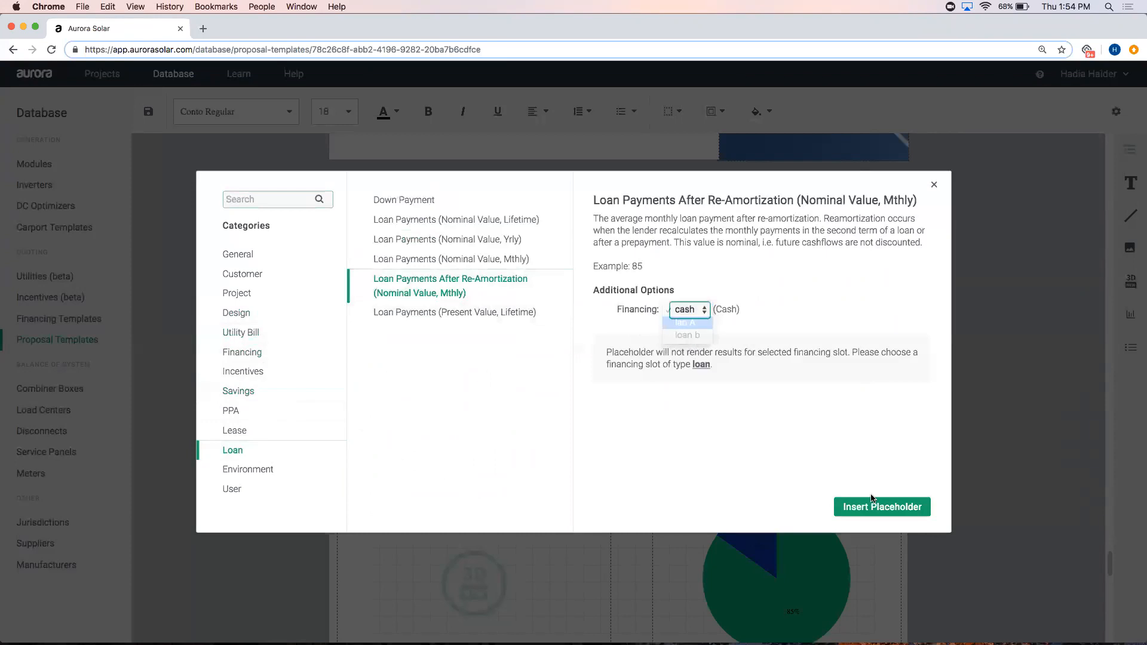
left_click(873, 506)
- Insert the Utility Bill Post-Solar (Yr 1 Mthly Avg) placeholder with lan A financing after "Post-Solar Utility Rate: $" in the Loan A box
left_click(669, 384)
left_click(649, 367)
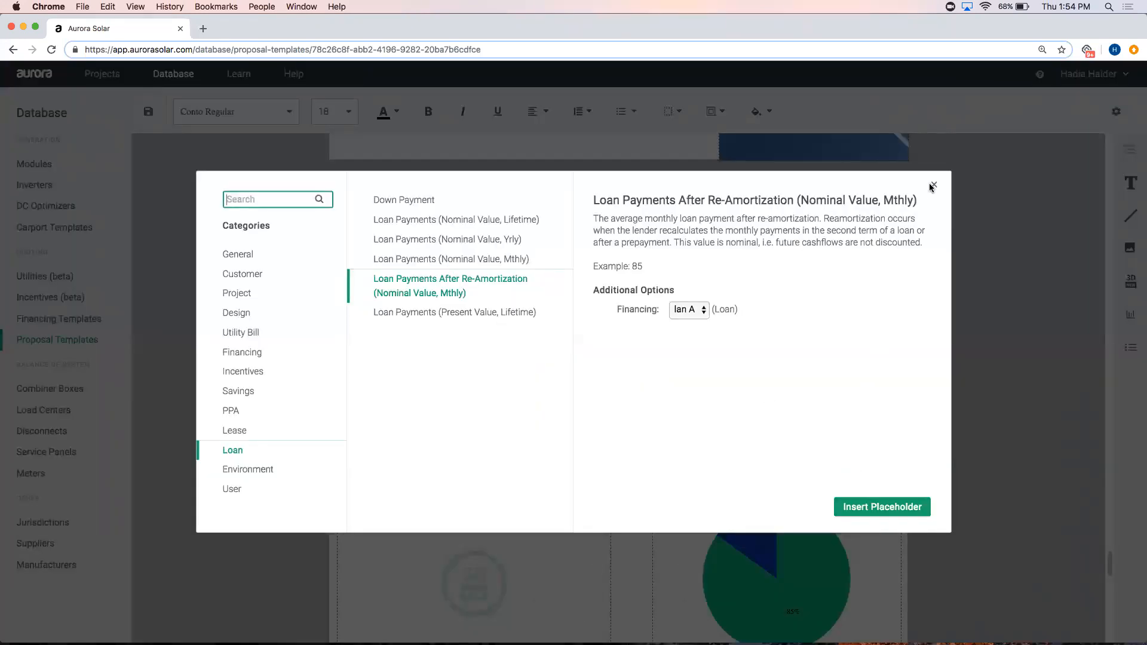
left_click(934, 184)
left_click(653, 364)
left_click(254, 336)
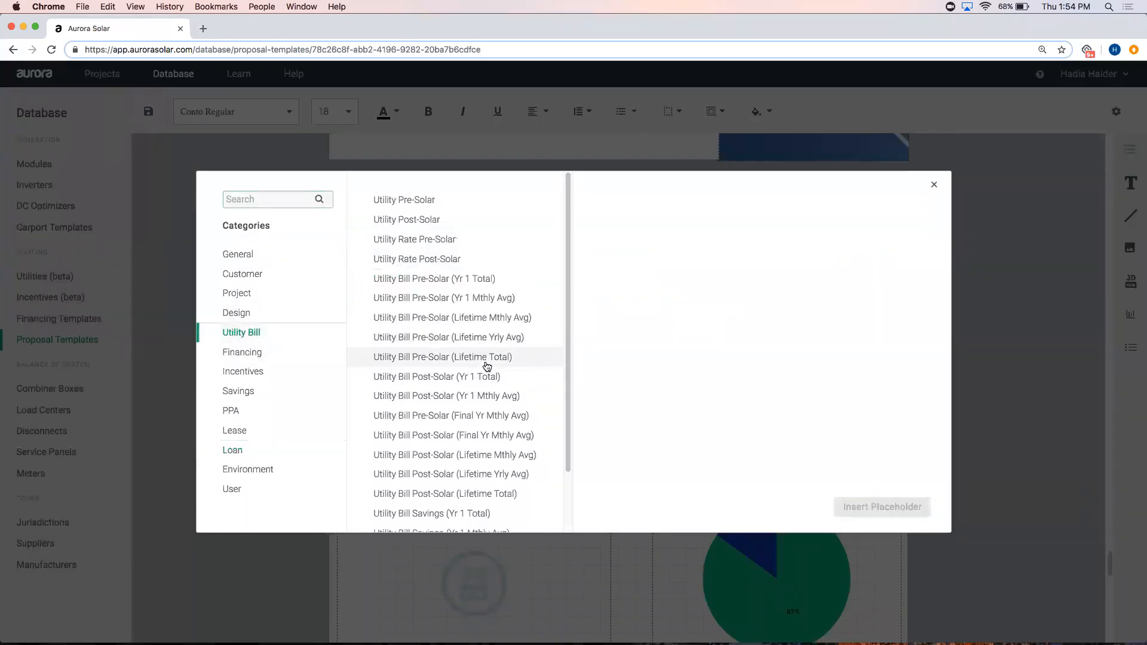
left_click(531, 402)
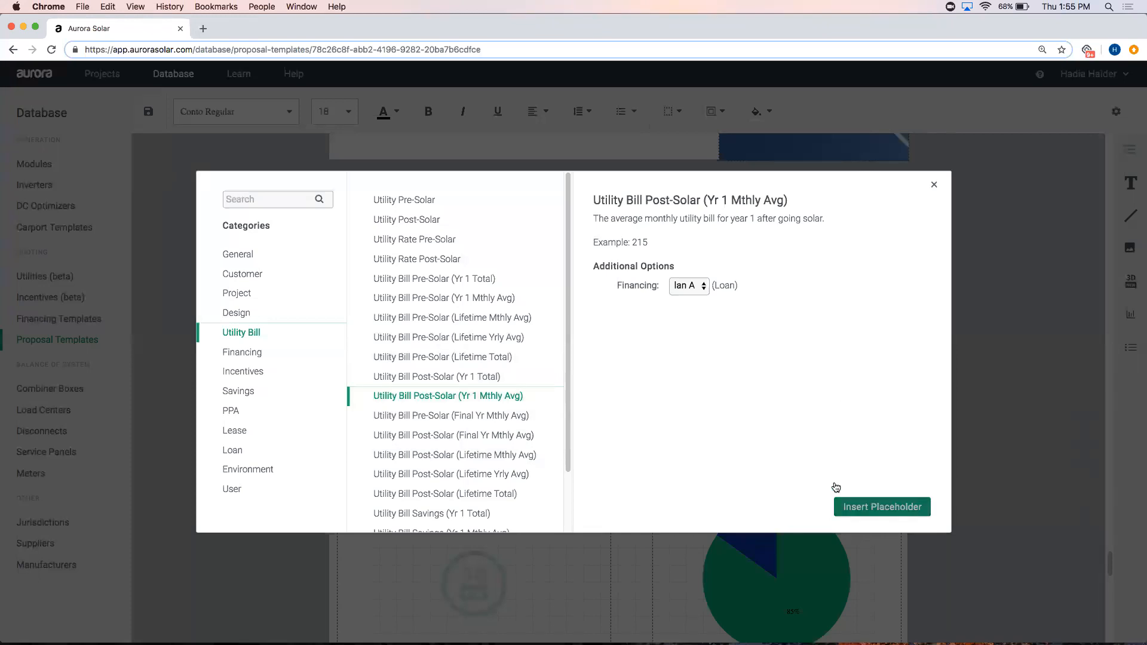
left_click(842, 505)
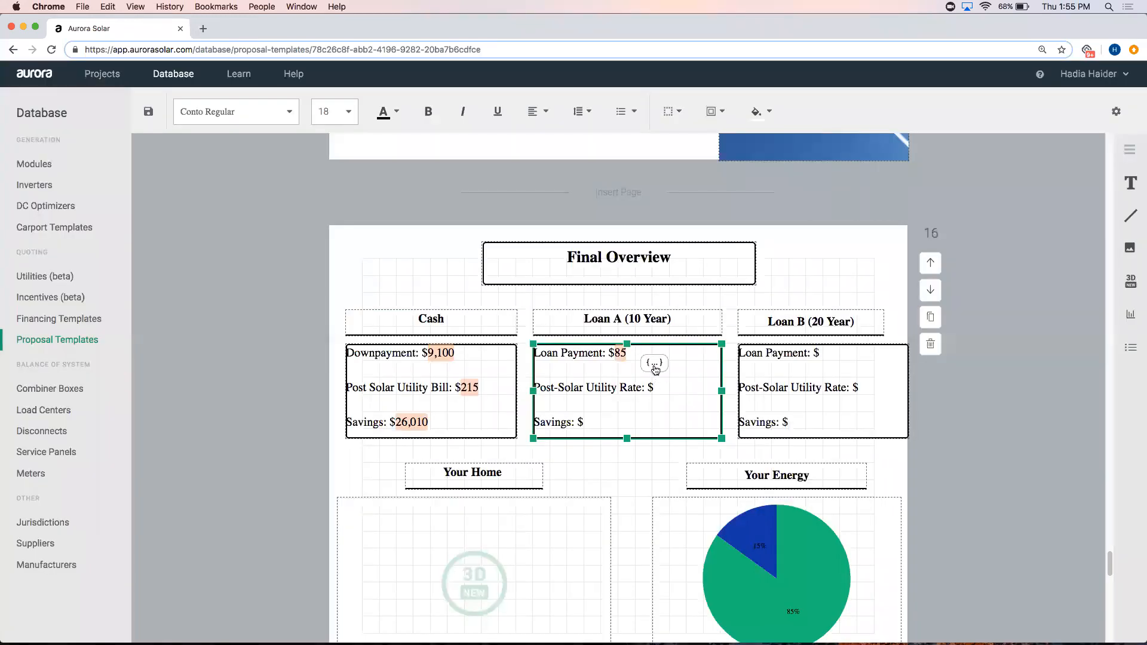
left_click(655, 363)
left_click(888, 505)
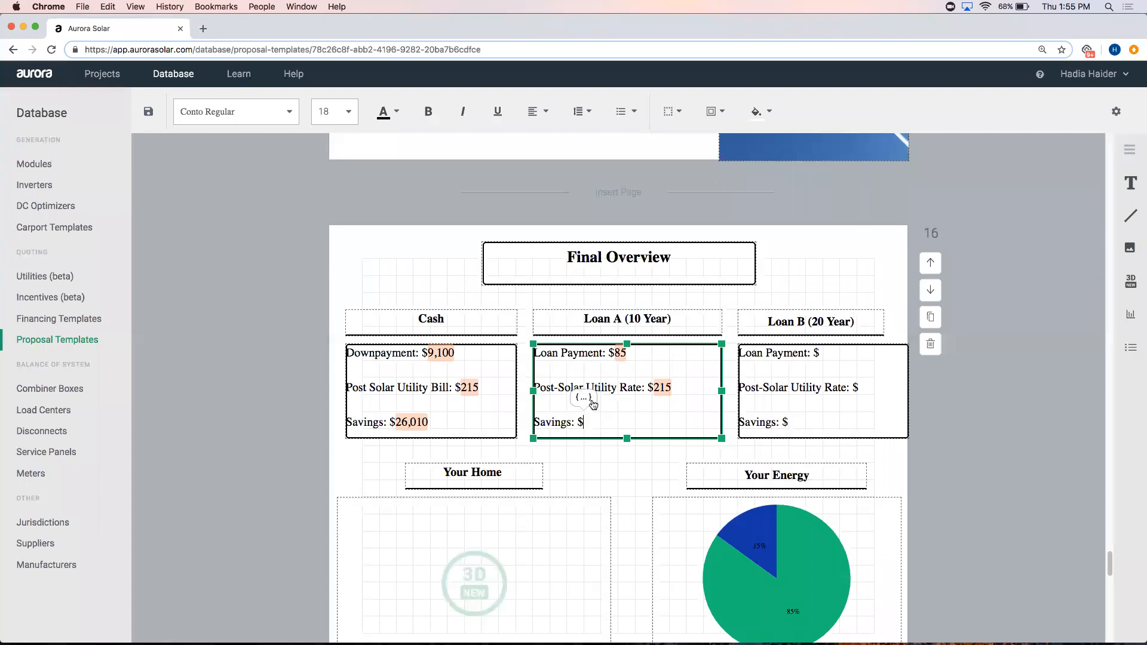
- Insert the Savings (Lifetime) placeholder with lan A financing after "Savings: $" in the Loan A box
left_click(592, 402)
left_click(239, 391)
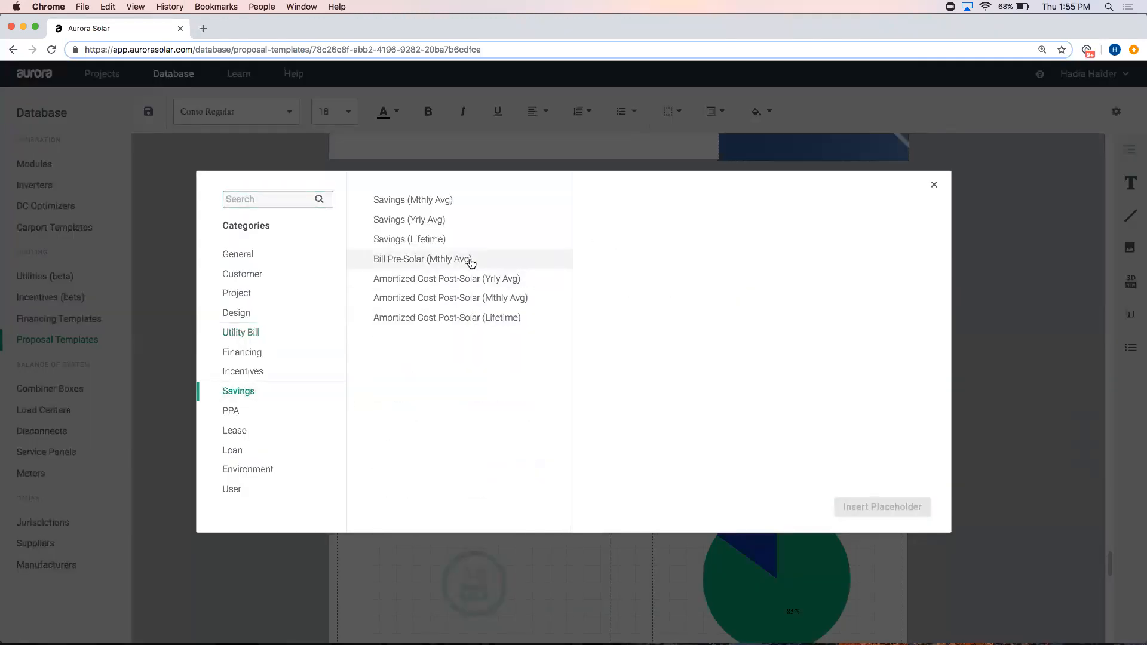
left_click(468, 241)
left_click(707, 285)
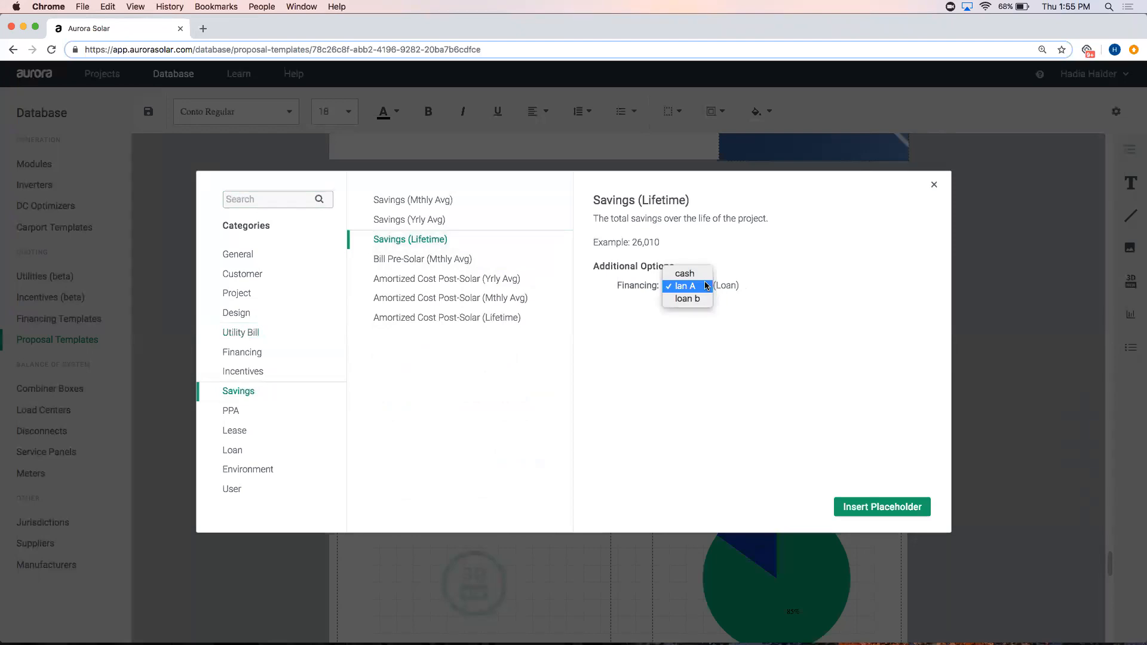
left_click(722, 312)
left_click(877, 512)
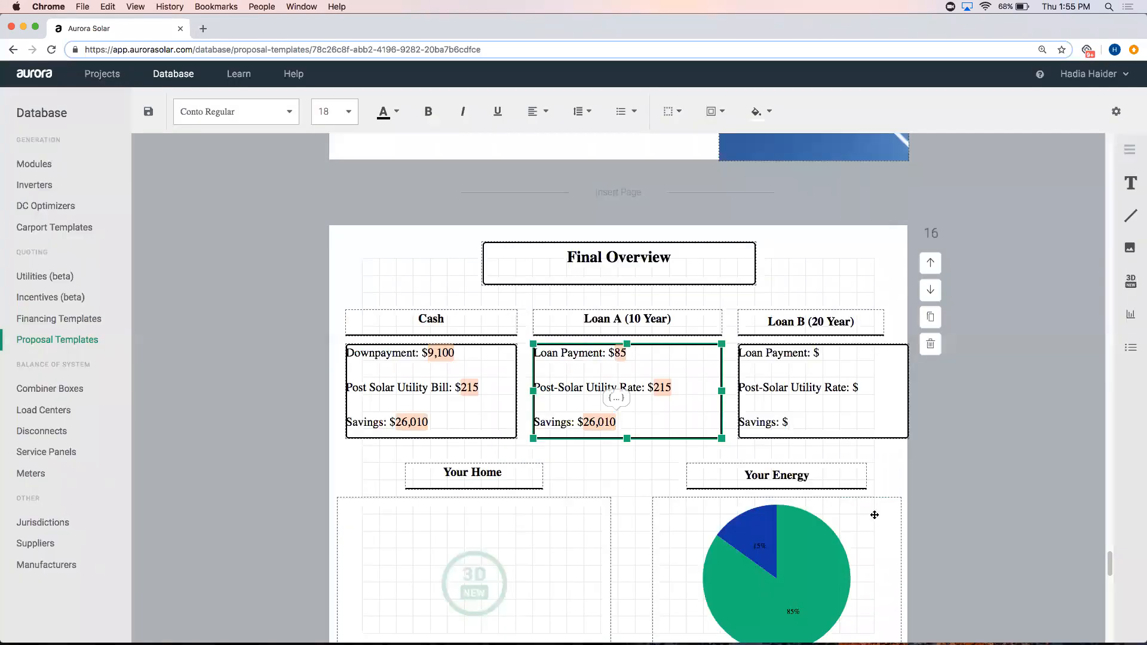
- Insert the Loan Payments After Re-Amortization (Nominal Value, Mthly) placeholder with loan b financing after "Loan Payment: $" in the Loan B box
left_click(830, 350)
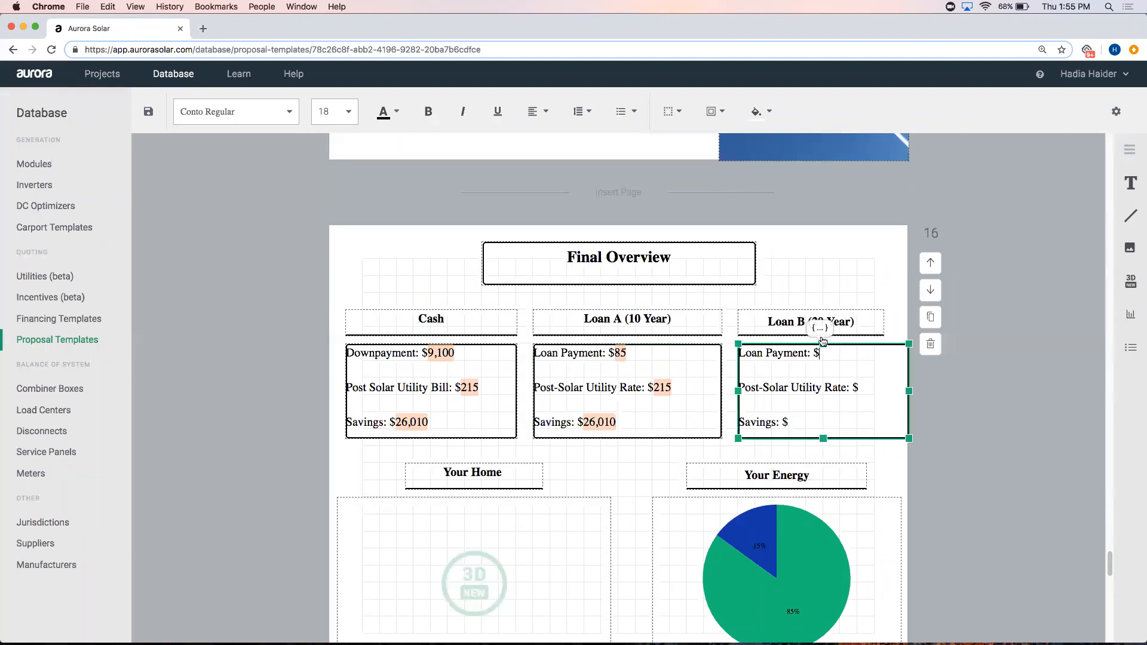
left_click(819, 328)
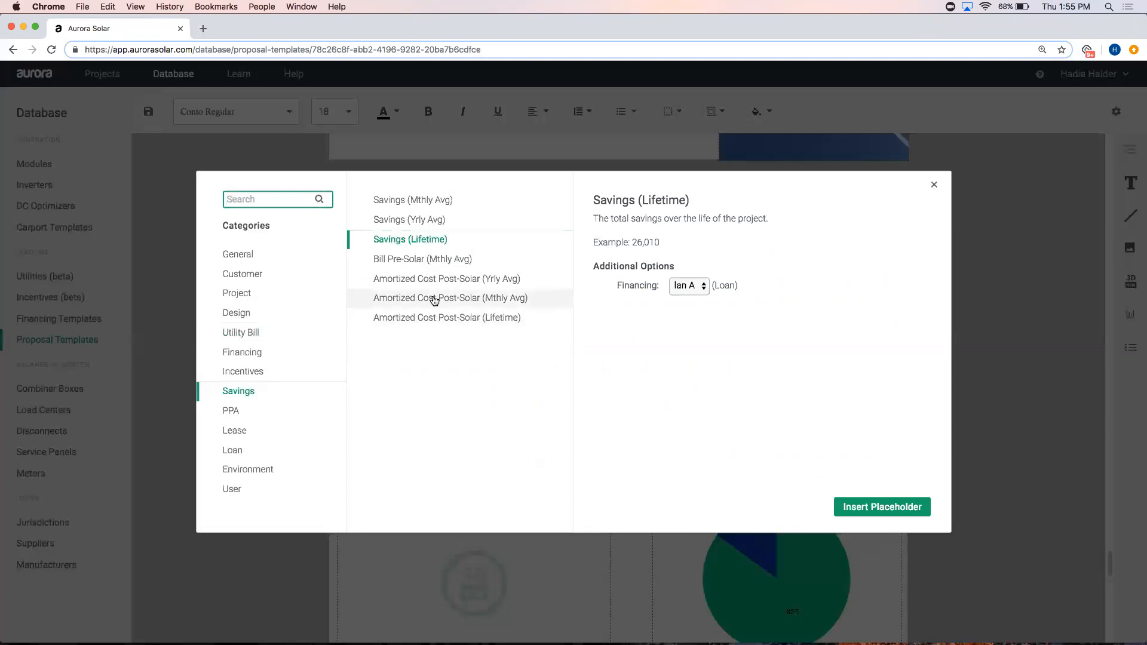
left_click(235, 450)
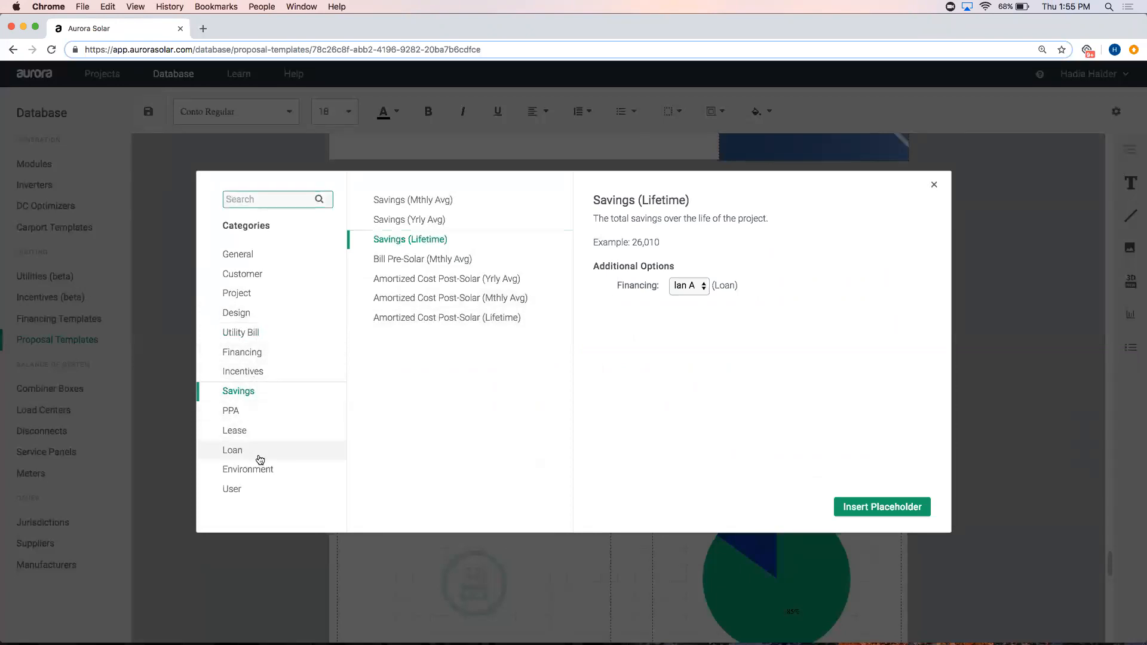
left_click(500, 285)
left_click(699, 309)
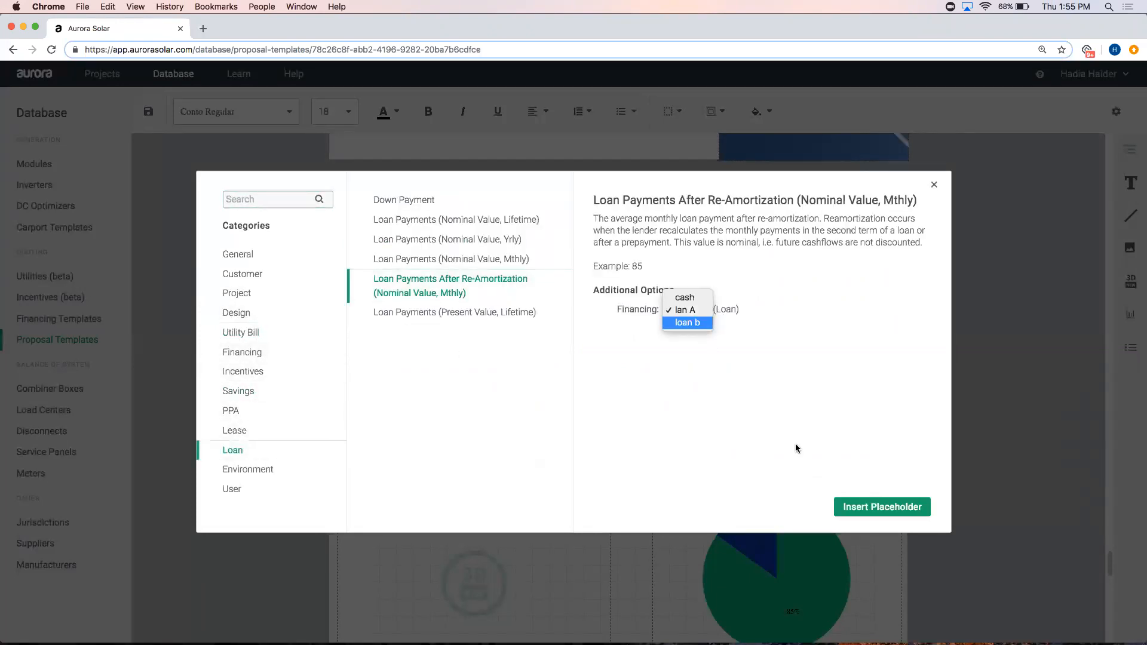
left_click(702, 326)
left_click(882, 507)
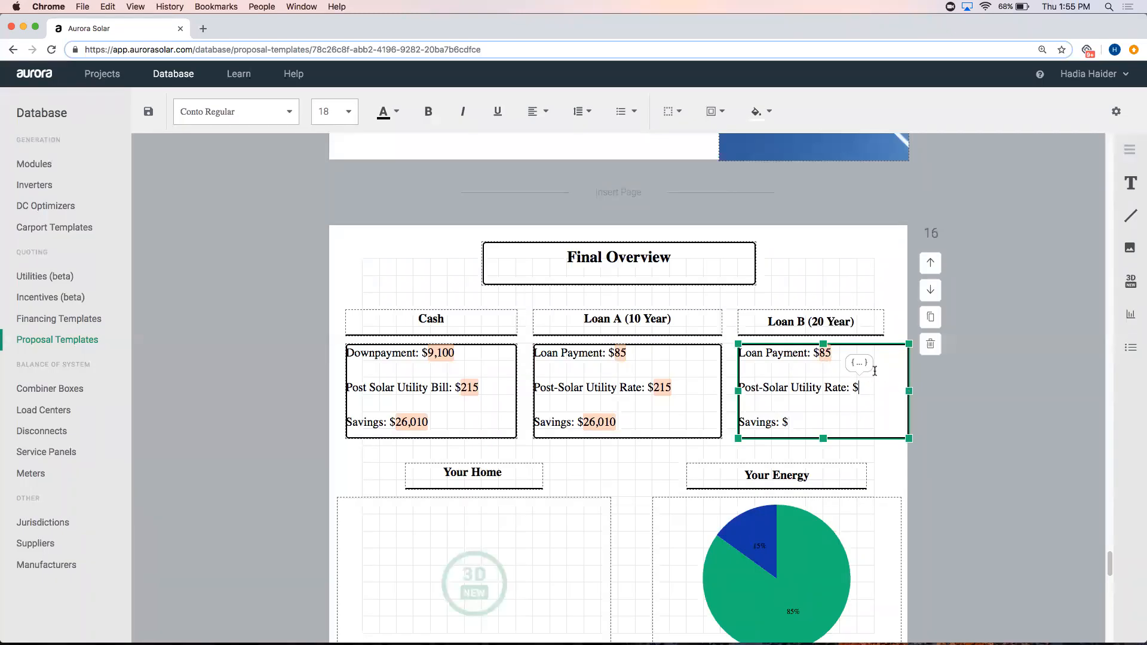
- Insert the Utility Bill Post-Solar (Yr 1 Mthly Avg) placeholder with loan b financing after "Post-Solar Utility Rate: $" in the Loan B box
left_click(861, 364)
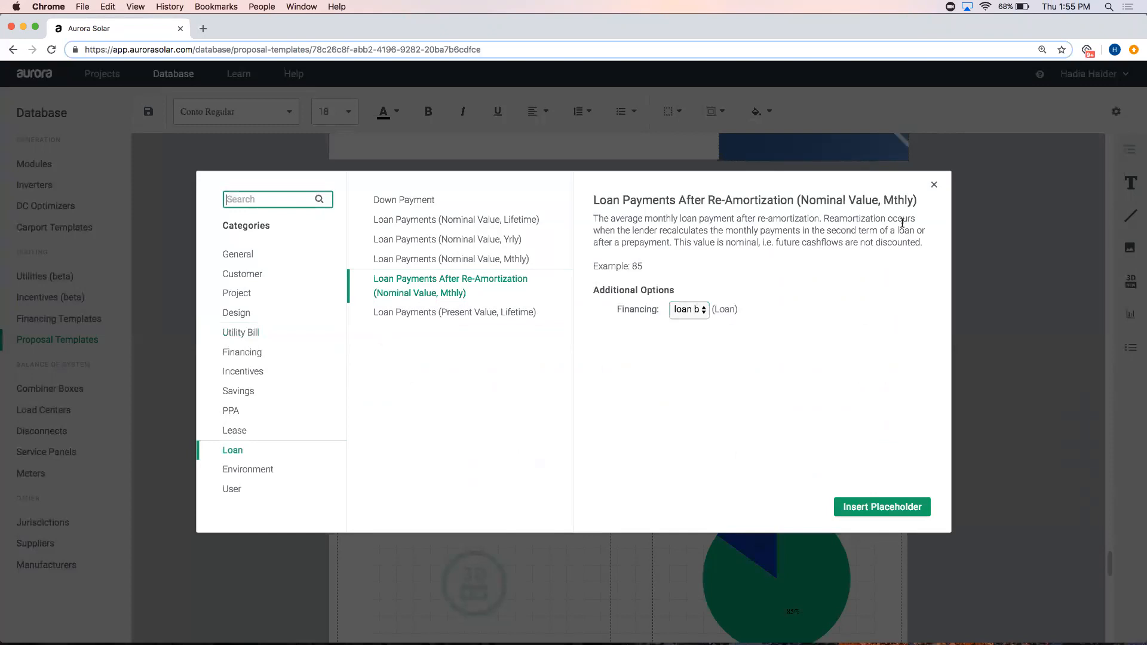
left_click(932, 189)
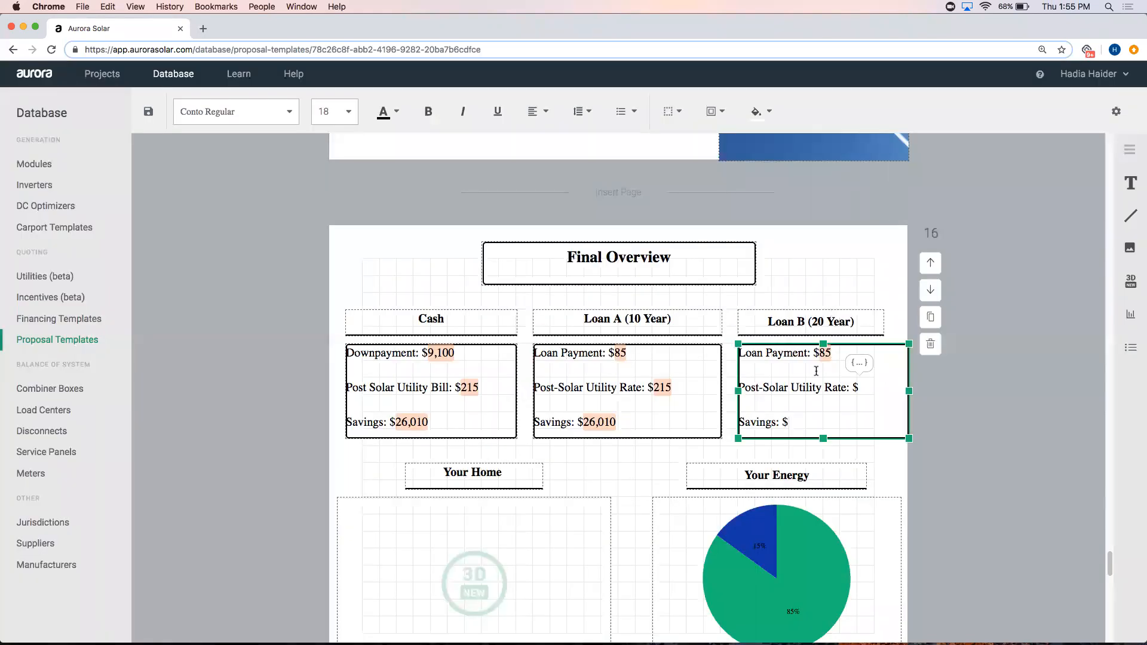
left_click(859, 362)
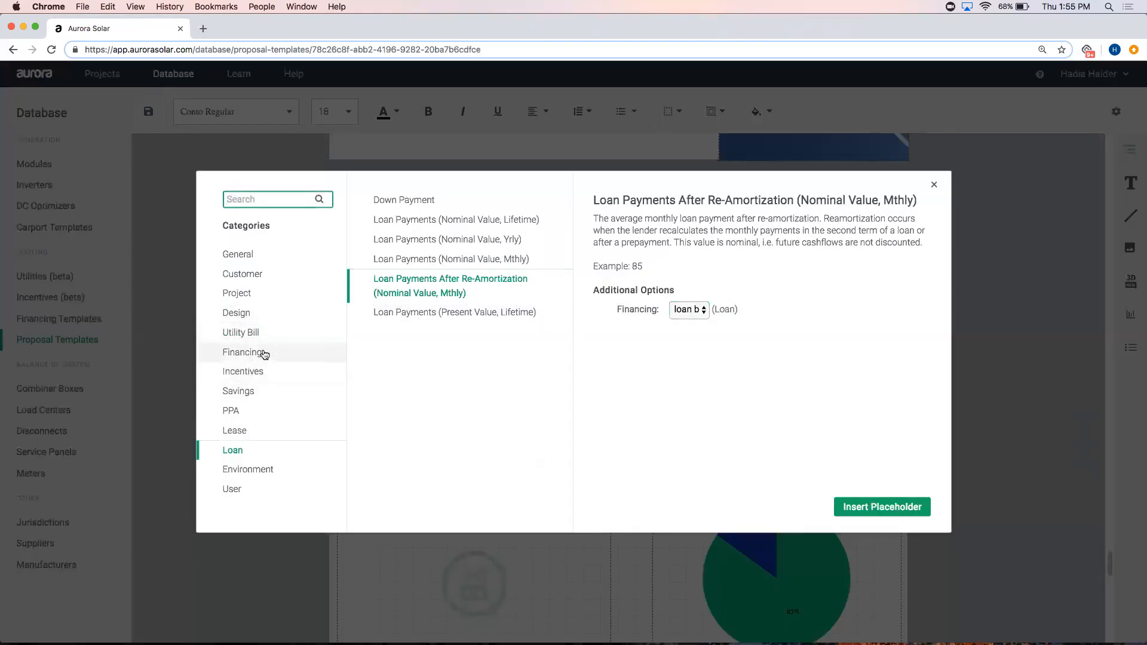
left_click(273, 338)
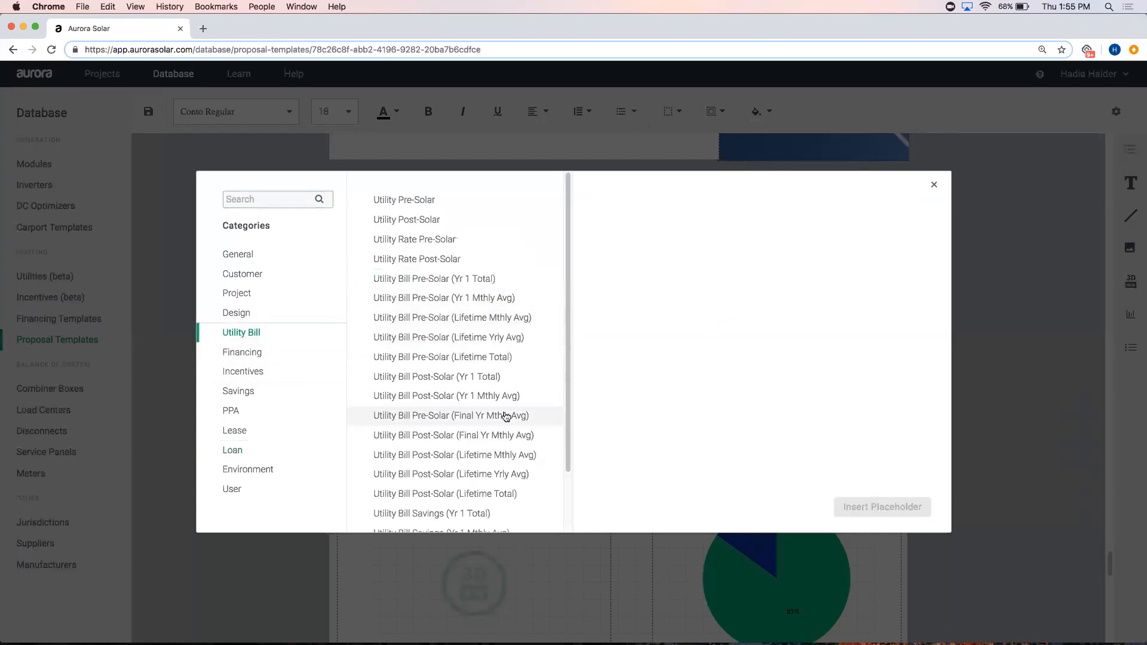
left_click(506, 397)
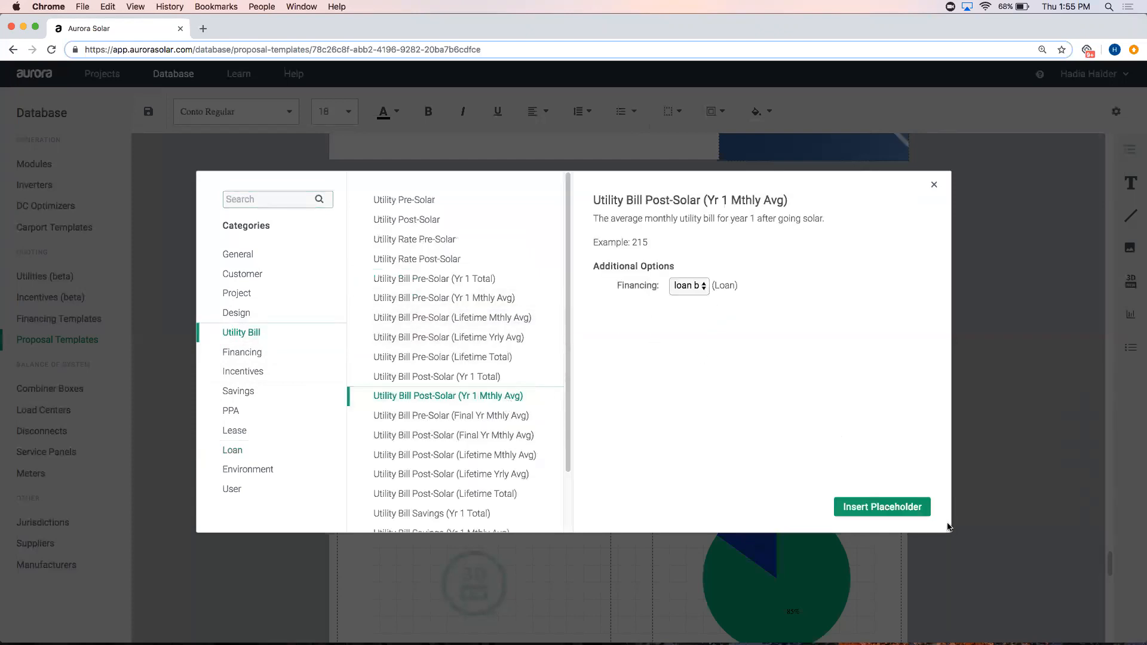
left_click(883, 506)
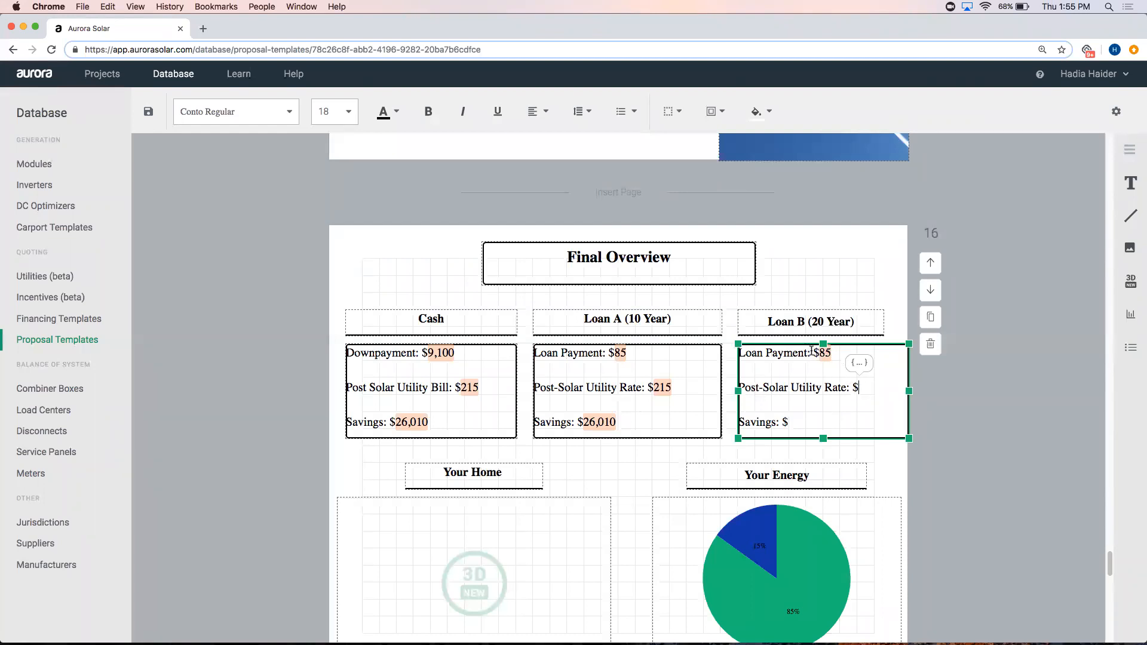
mouse_move(825, 360)
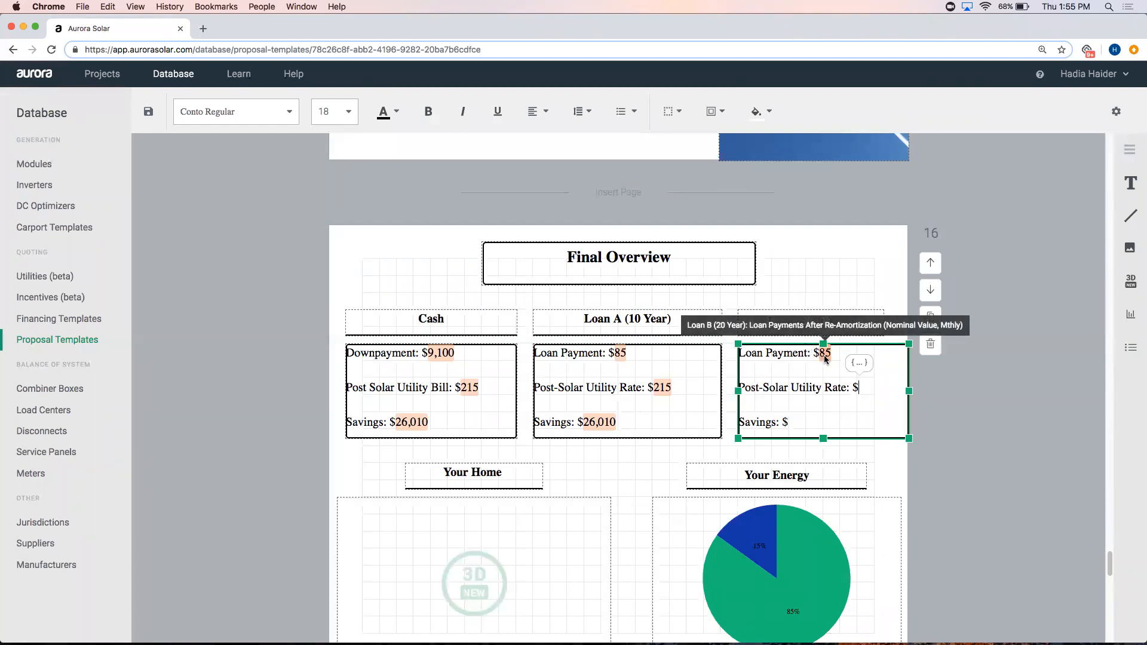
left_click(859, 365)
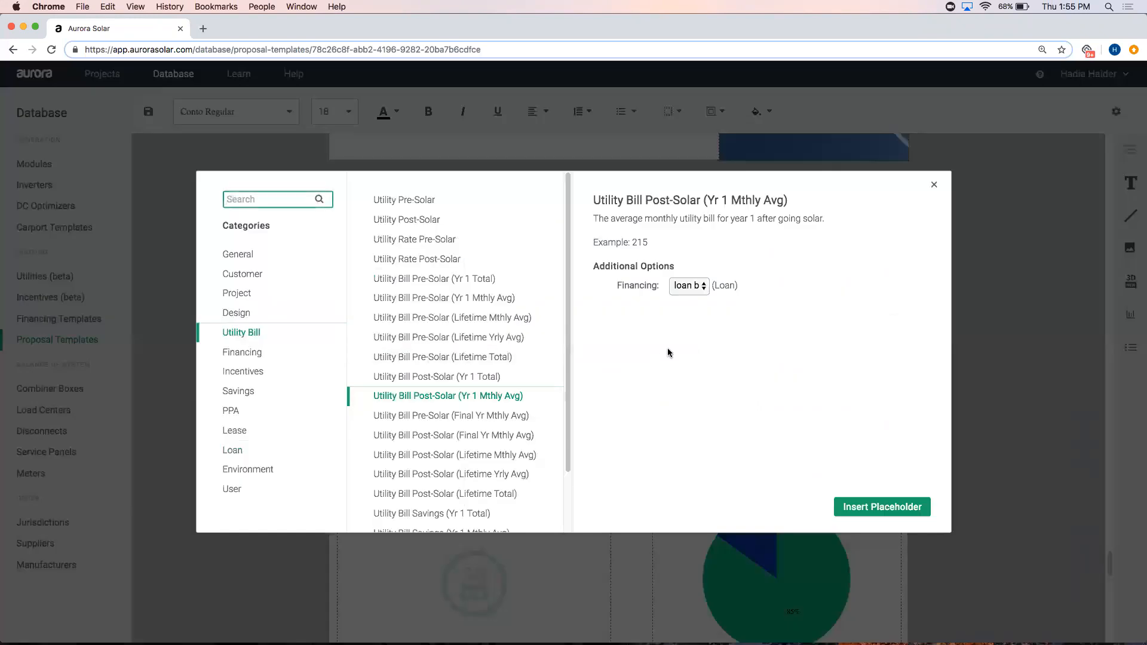
left_click(882, 508)
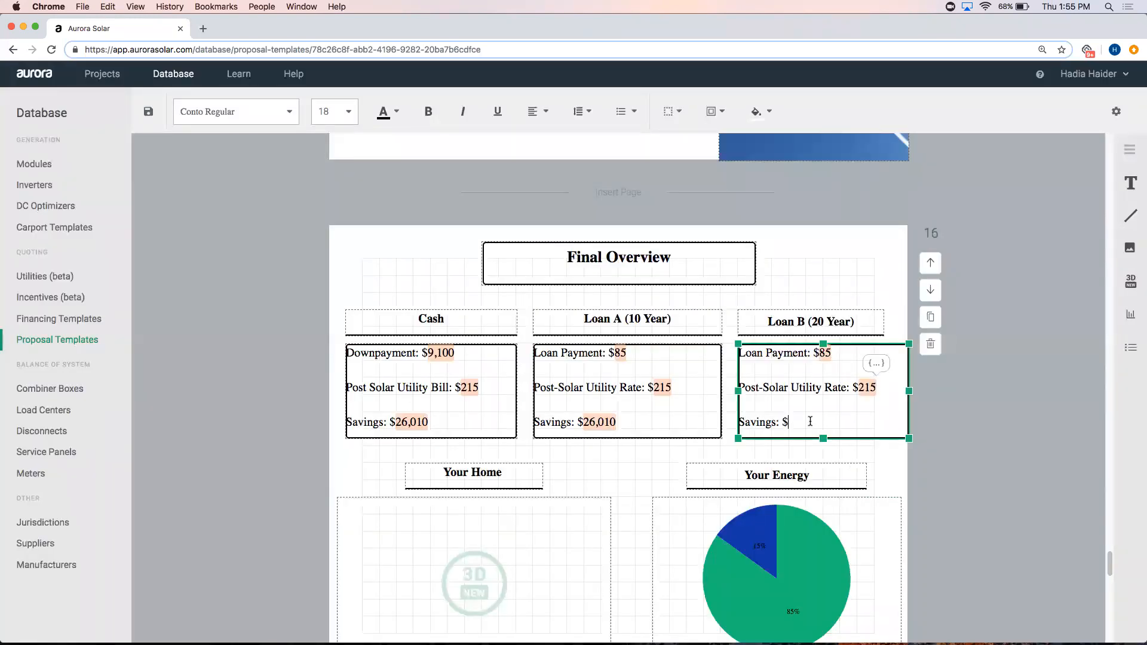
- Insert the Savings (Lifetime) placeholder after "Savings: $" in the Loan B box and deselect the box
left_click(789, 397)
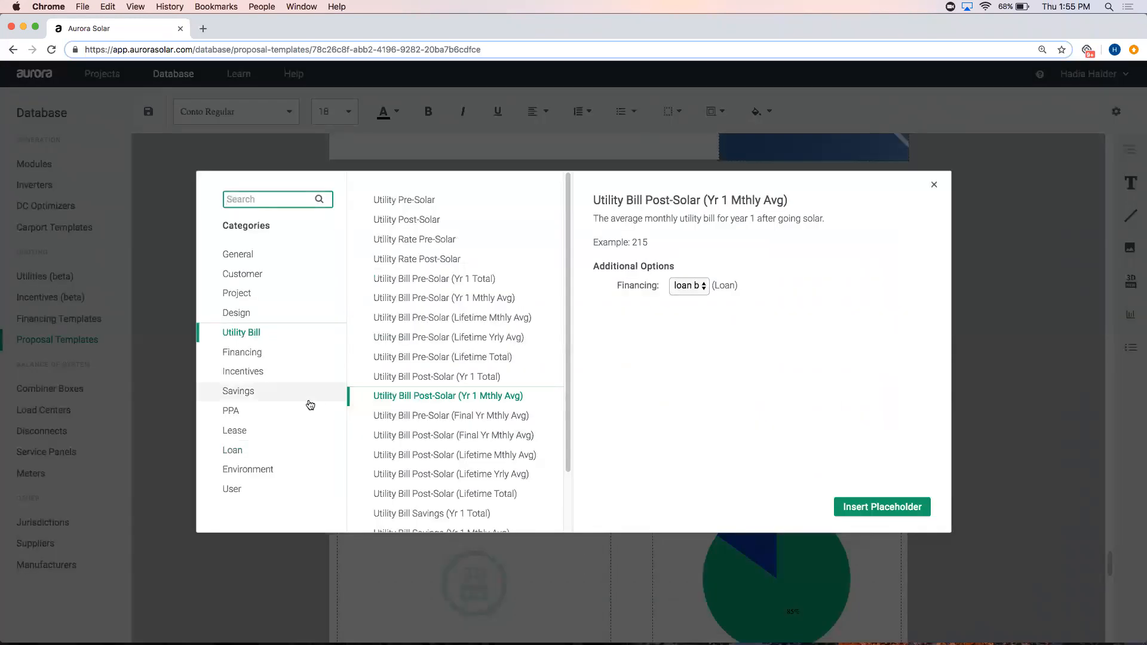
left_click(287, 388)
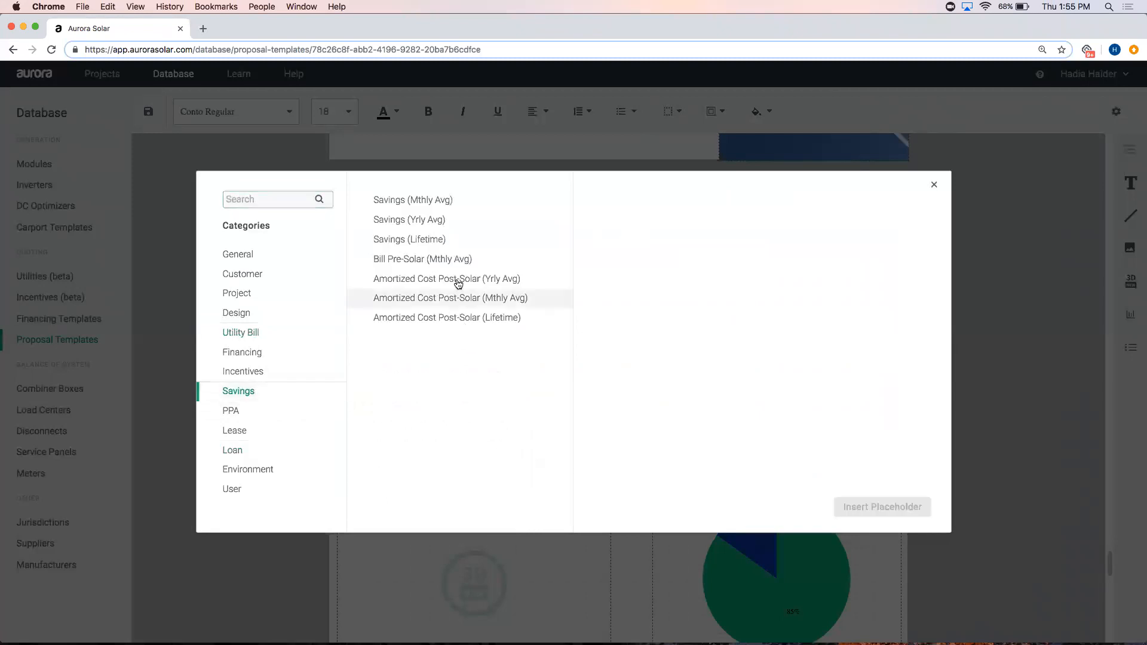
left_click(443, 240)
left_click(896, 515)
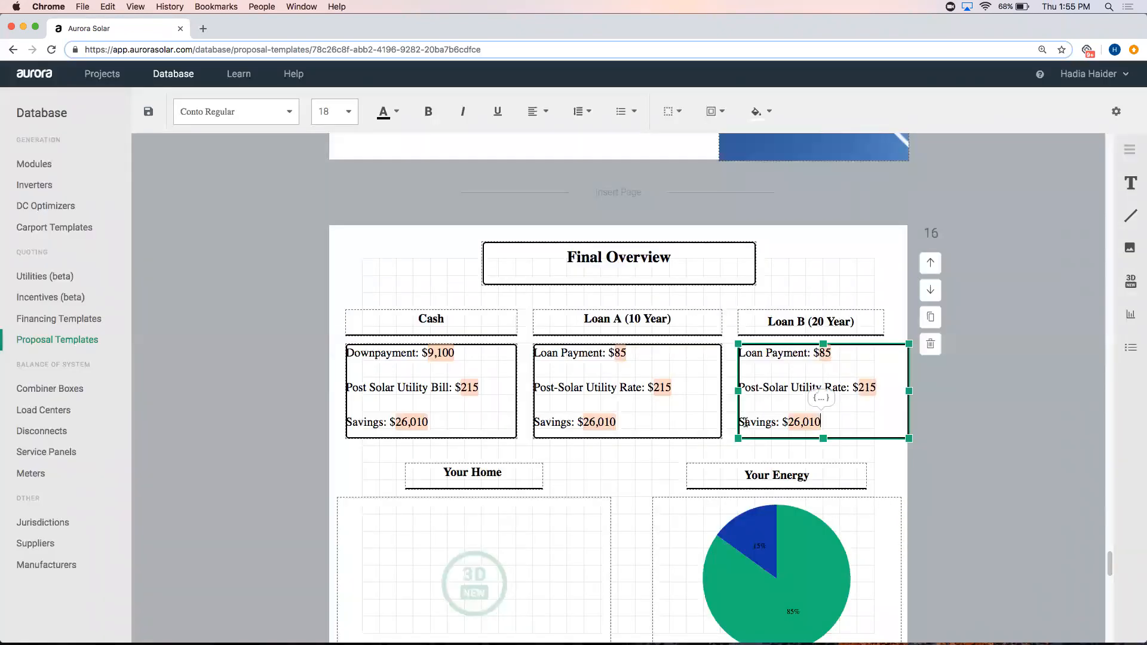
left_click(324, 489)
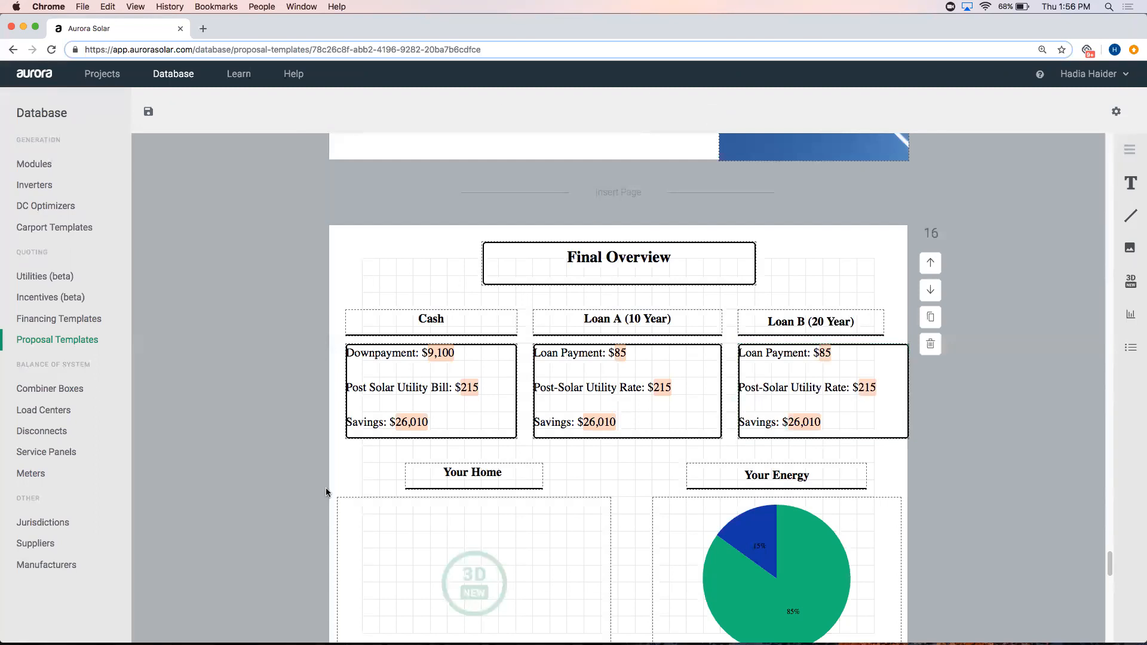
- Turn off the grid display to view the Final Overview page without guide lines
scroll(326, 492, "down", 2)
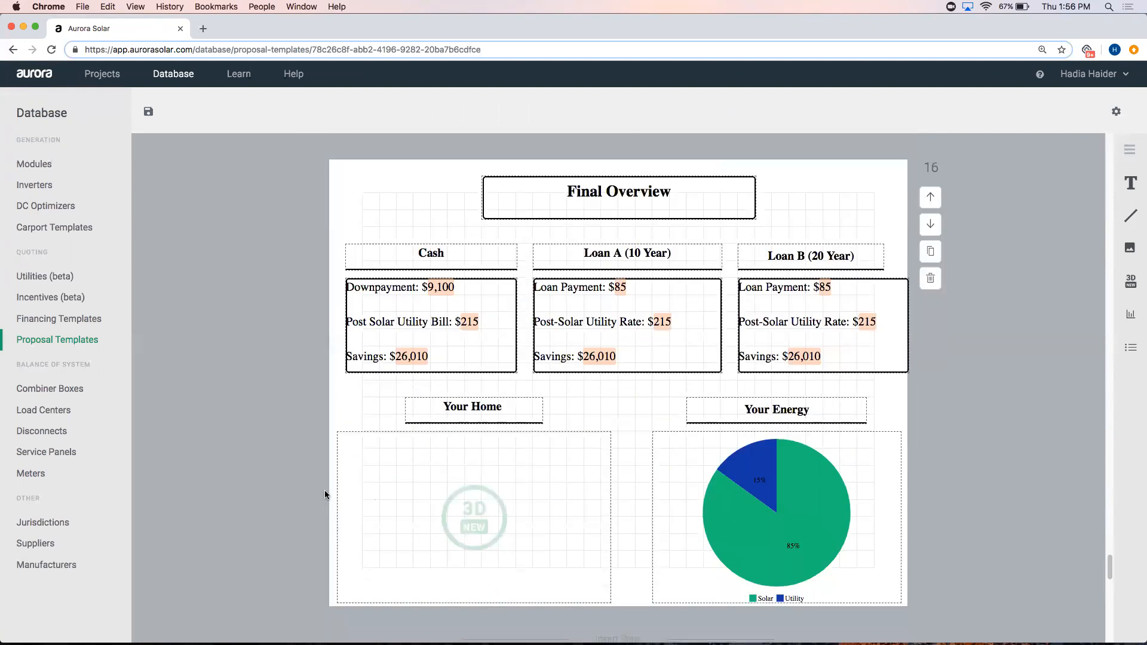
scroll(324, 491, "up", 1)
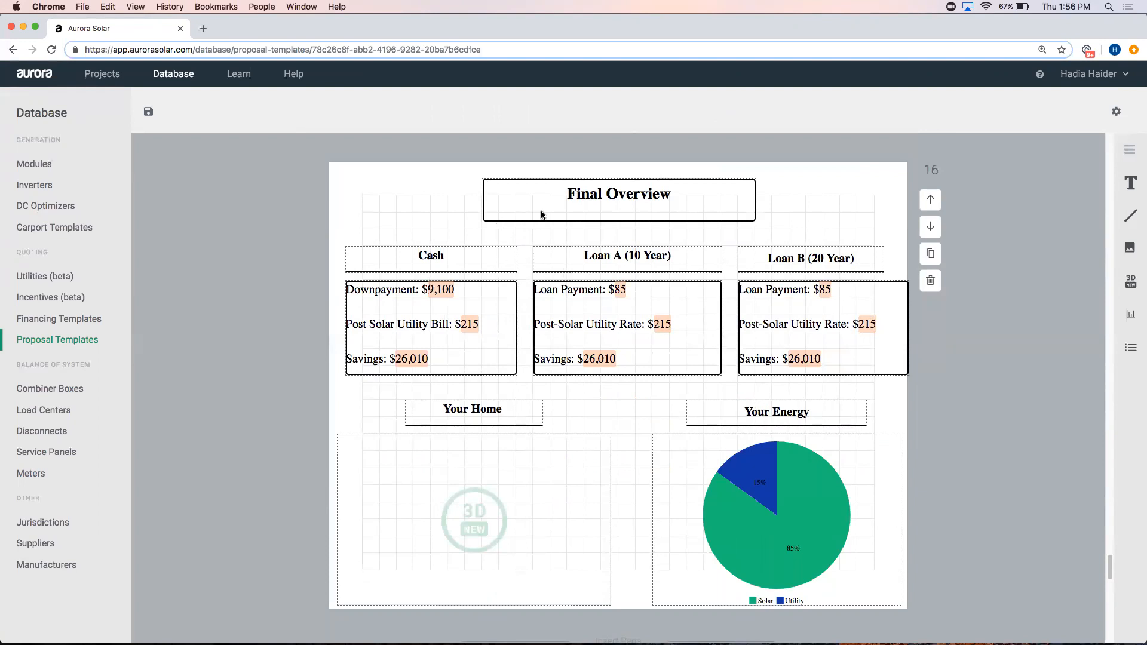
right_click(437, 196)
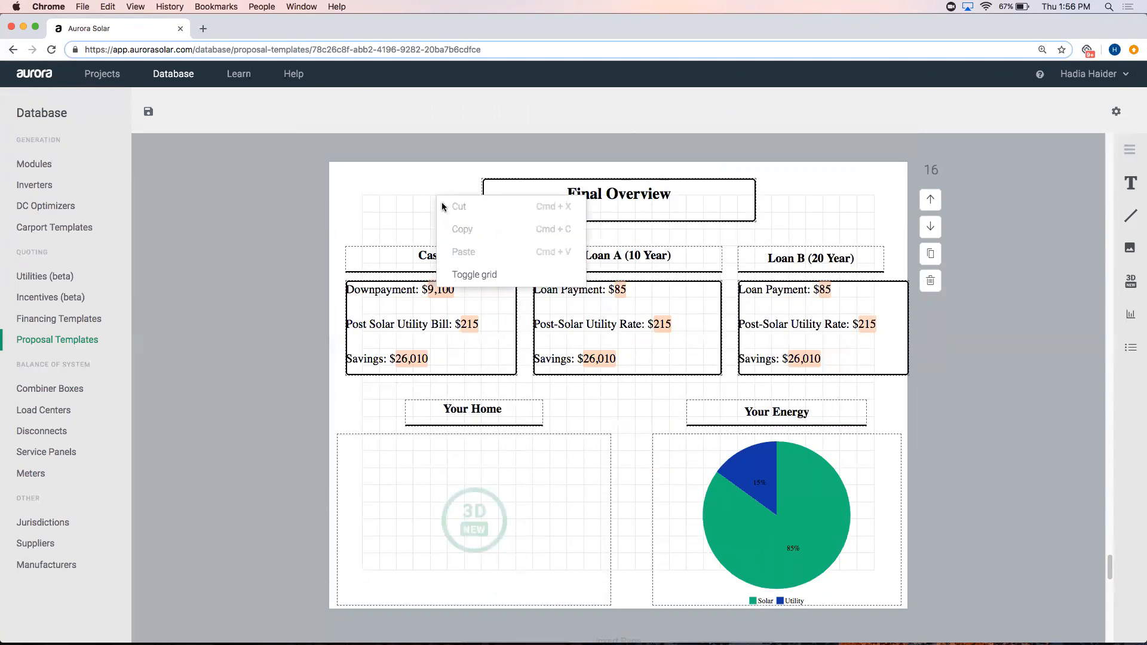
left_click(489, 274)
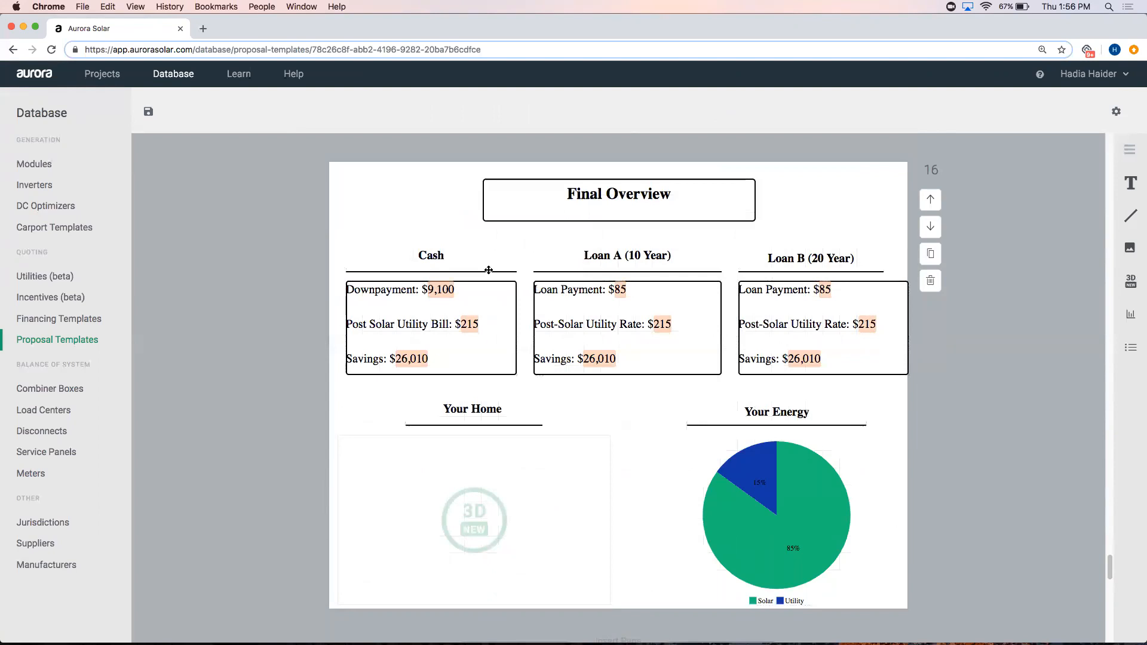
- Narrow the Loan B text box from its outer edge so it fits inside the page's margin
left_click(909, 307)
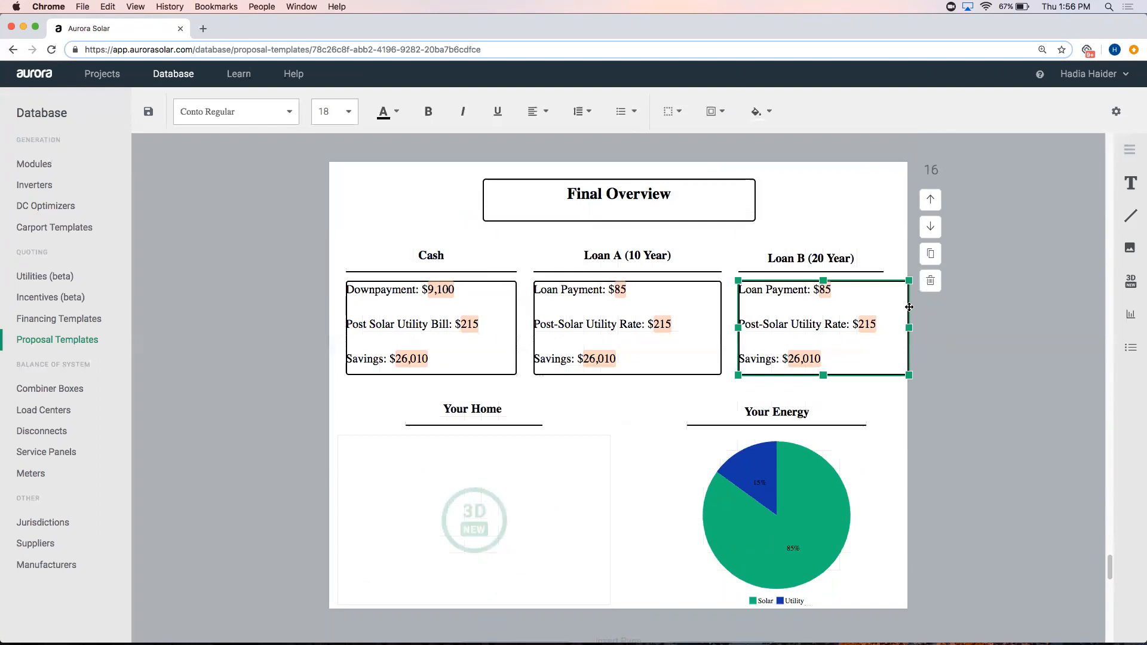
left_click(910, 329)
left_click(906, 328)
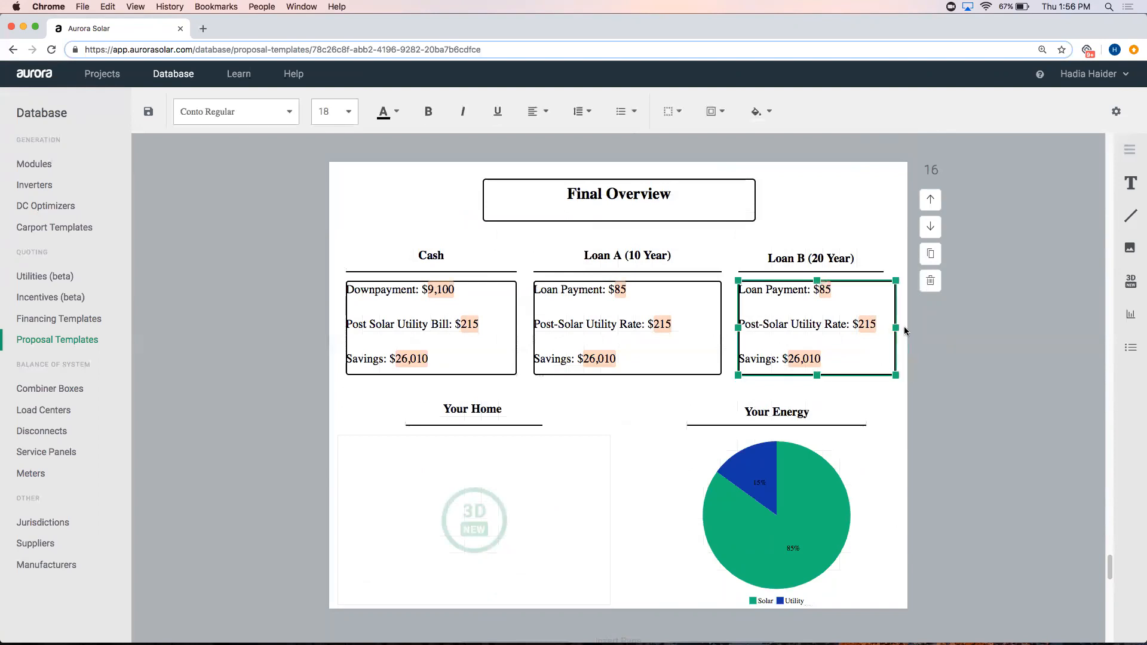
left_click(981, 324)
- Try shrinking the cover page's background image to a thin strip along the page's upper edge, and undo the resize
scroll(981, 321, "up", 10)
scroll(982, 320, "up", 20)
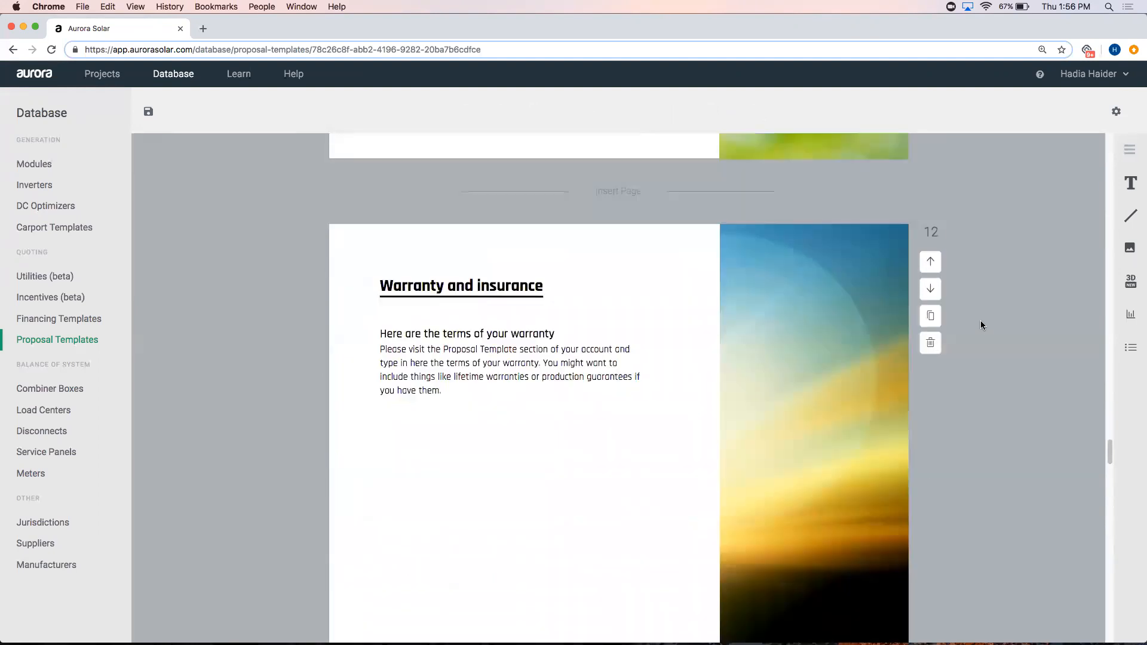
scroll(981, 320, "up", 10)
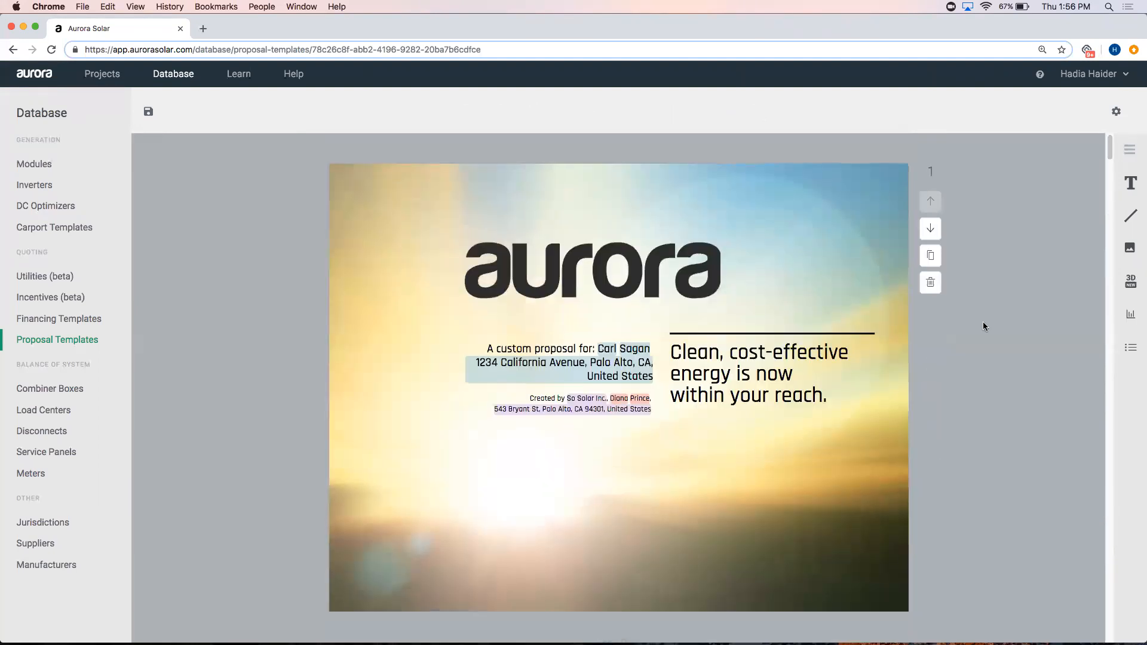
left_click(797, 289)
left_click(969, 379)
left_click(599, 572)
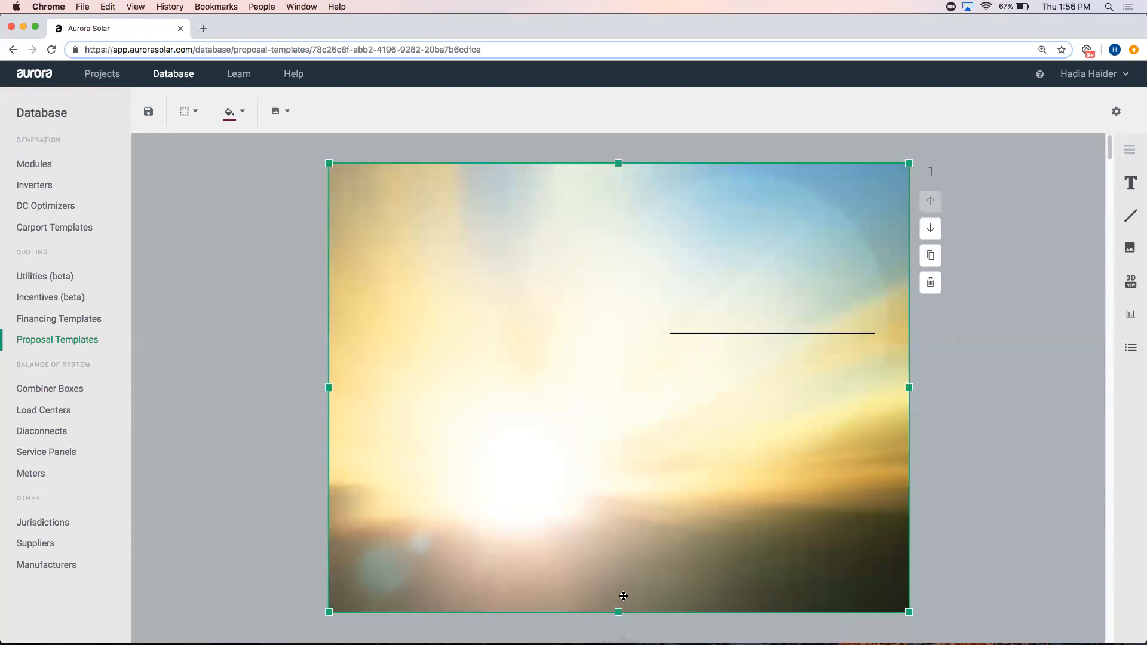
left_click_drag(619, 610, 619, 213)
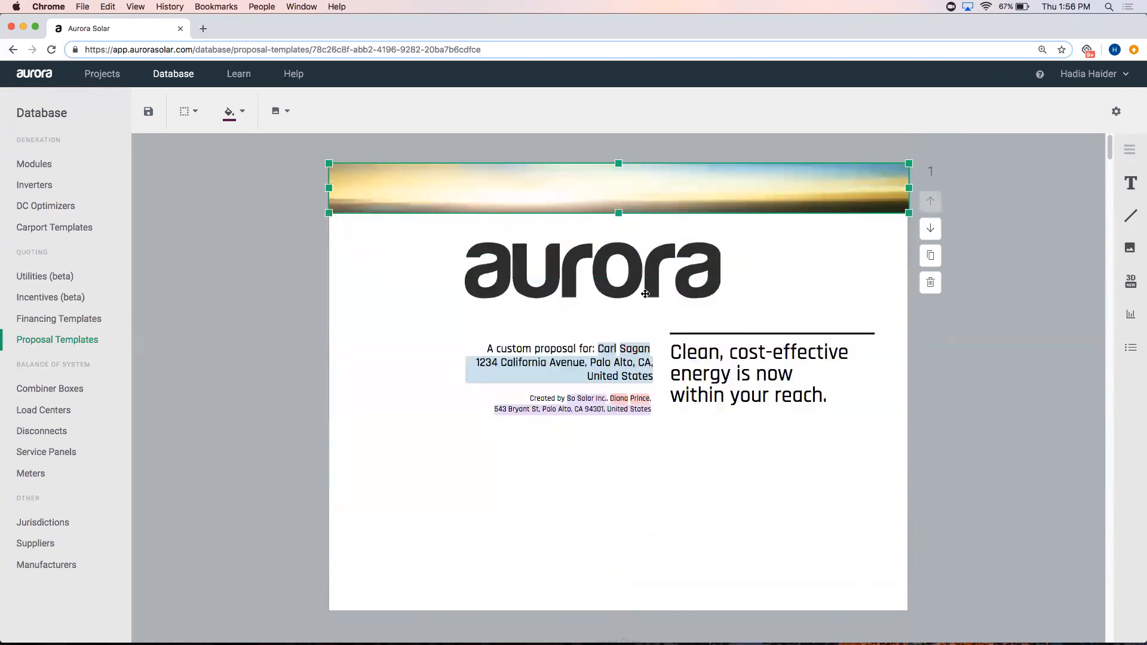
key("super+z")
key("super+z")
left_click(261, 496)
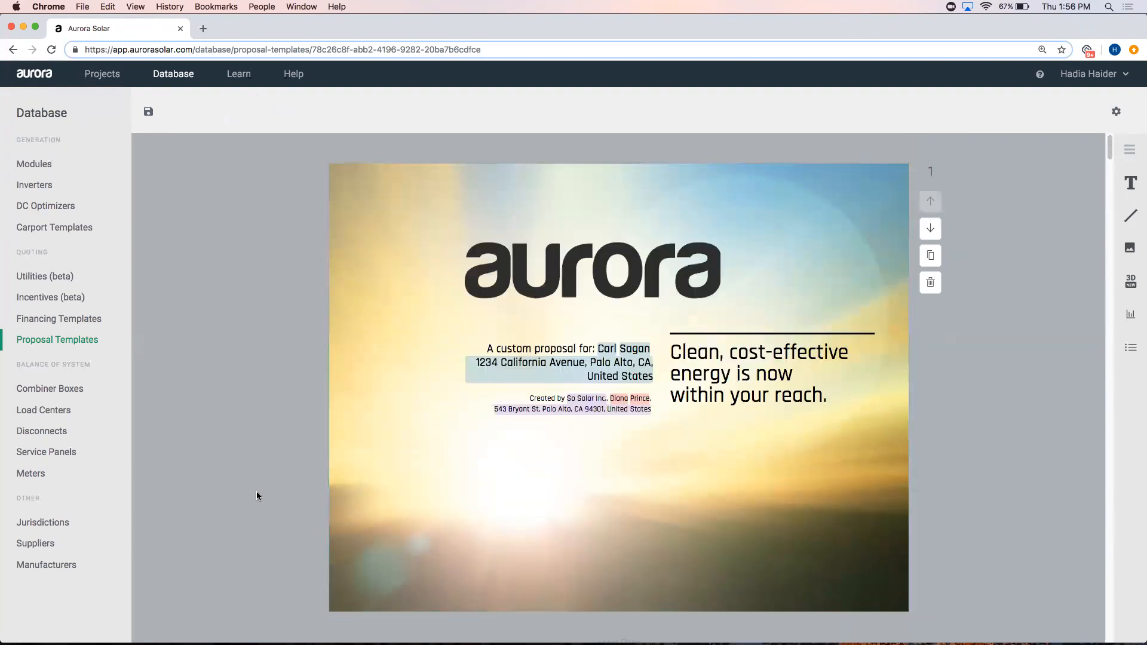
- Insert an image placeholder across most of the Final Overview page
scroll(260, 496, "down", 20)
scroll(264, 502, "down", 20)
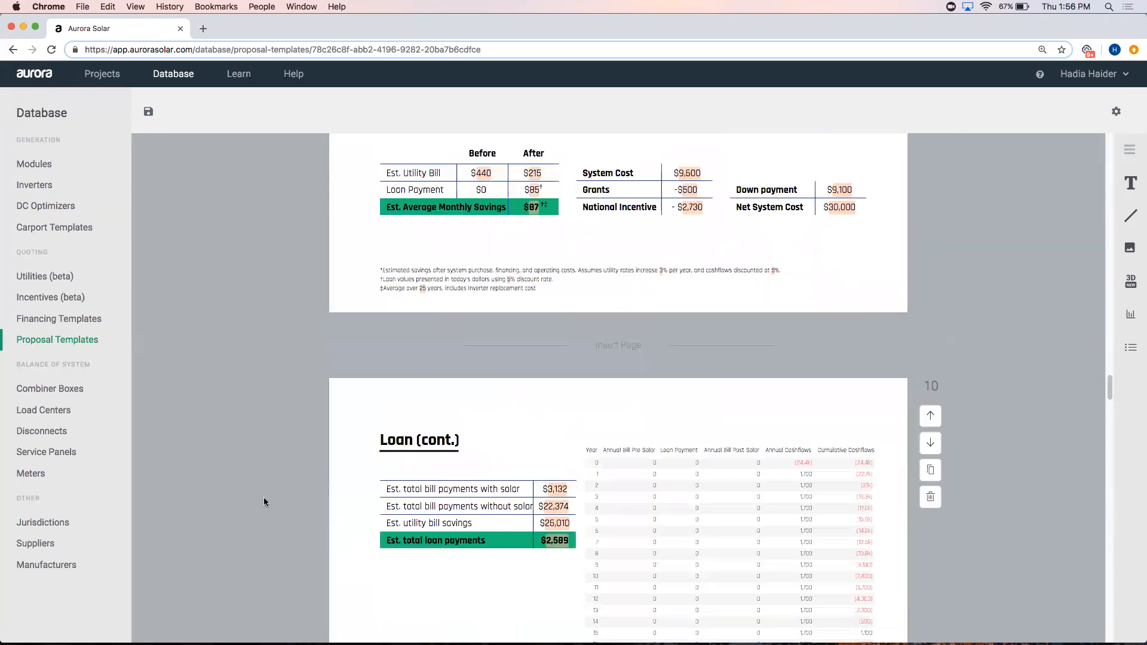
scroll(278, 507, "down", 20)
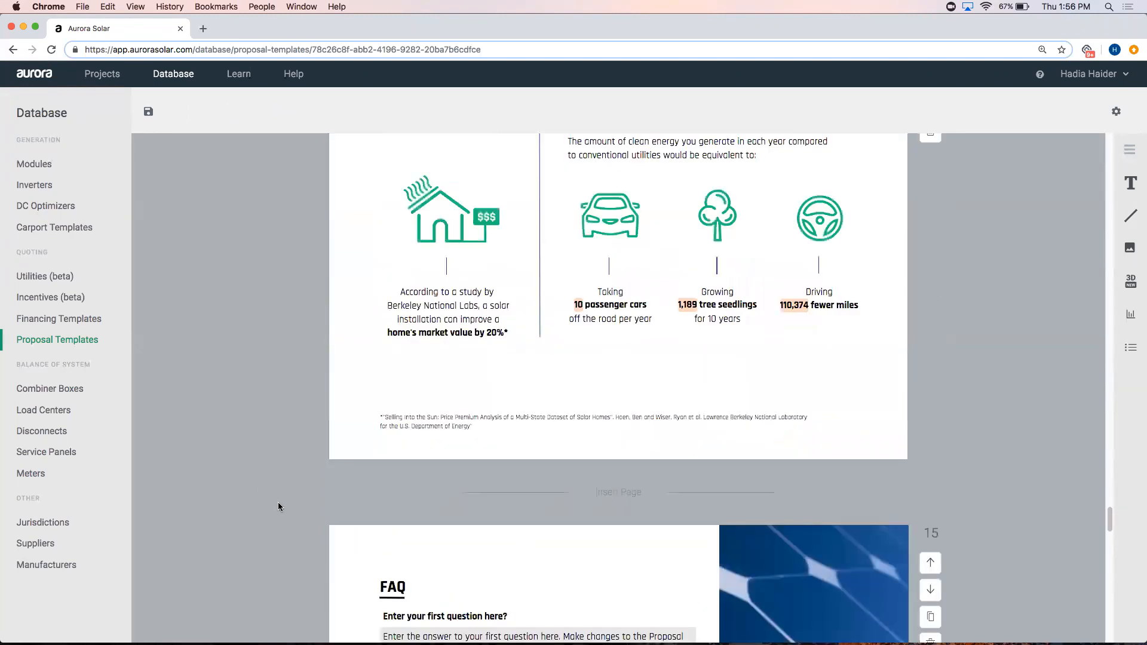
scroll(278, 506, "up", 3)
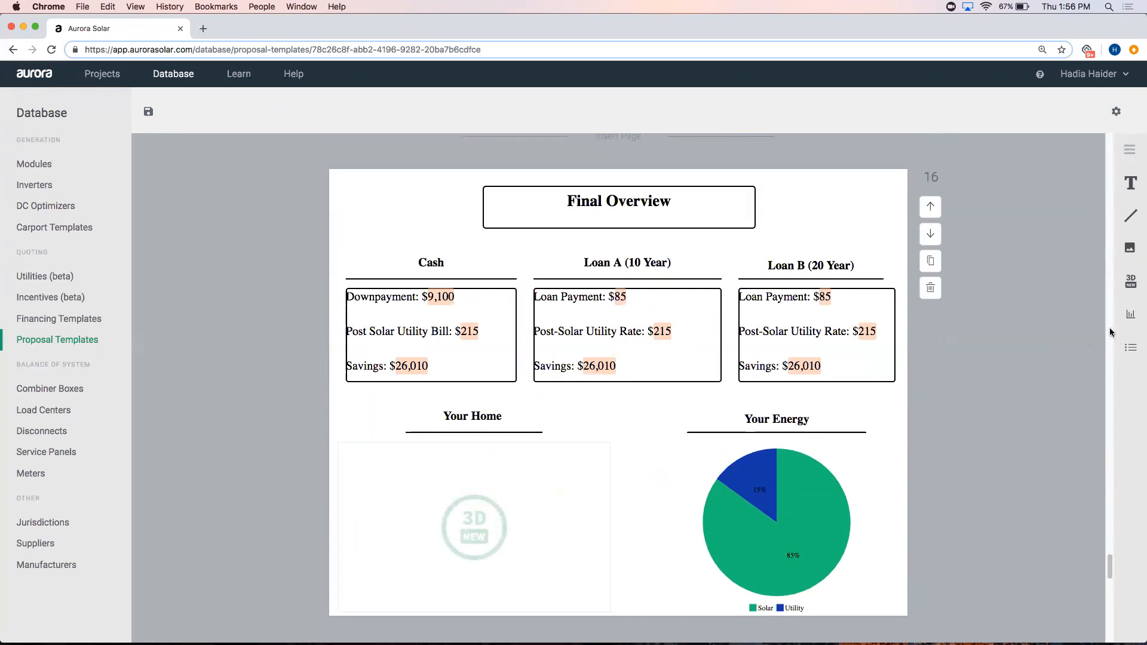
left_click(1130, 247)
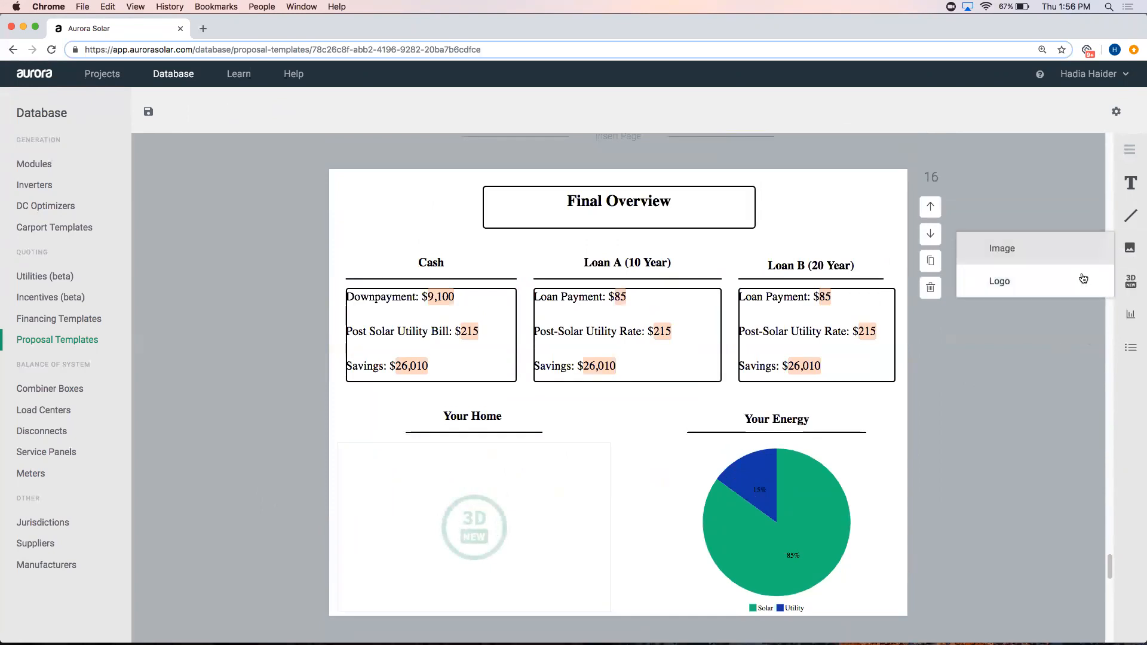
left_click(1007, 250)
left_click_drag(378, 212, 901, 579)
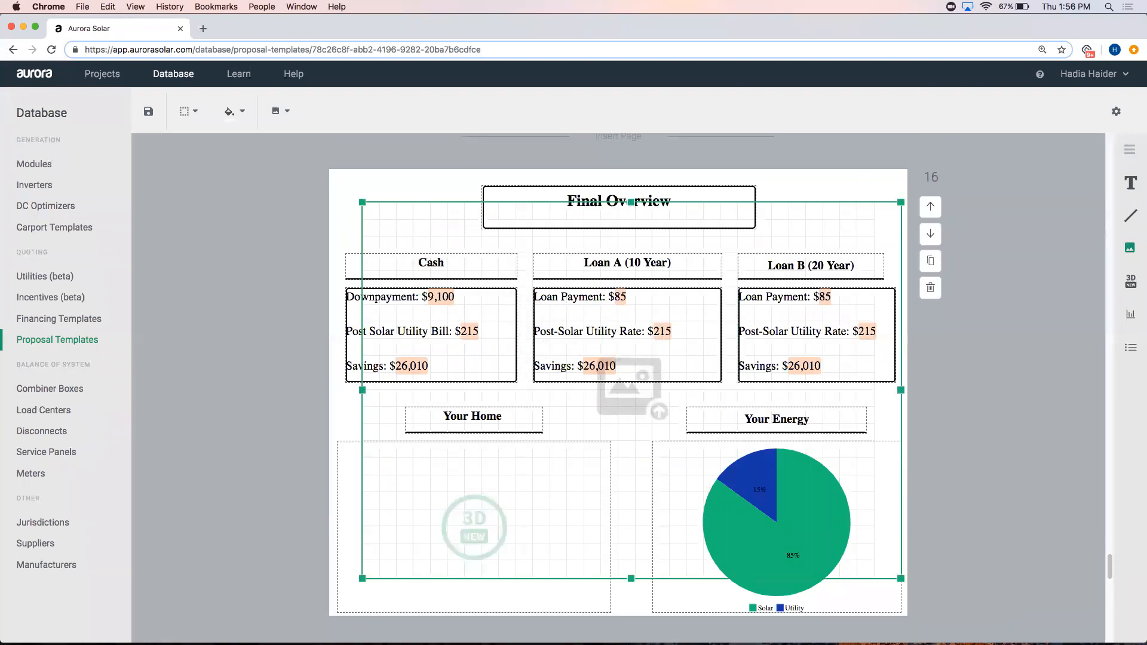
- Stretch the image placeholder to all four edges of the Final Overview page
left_click_drag(631, 578, 632, 618)
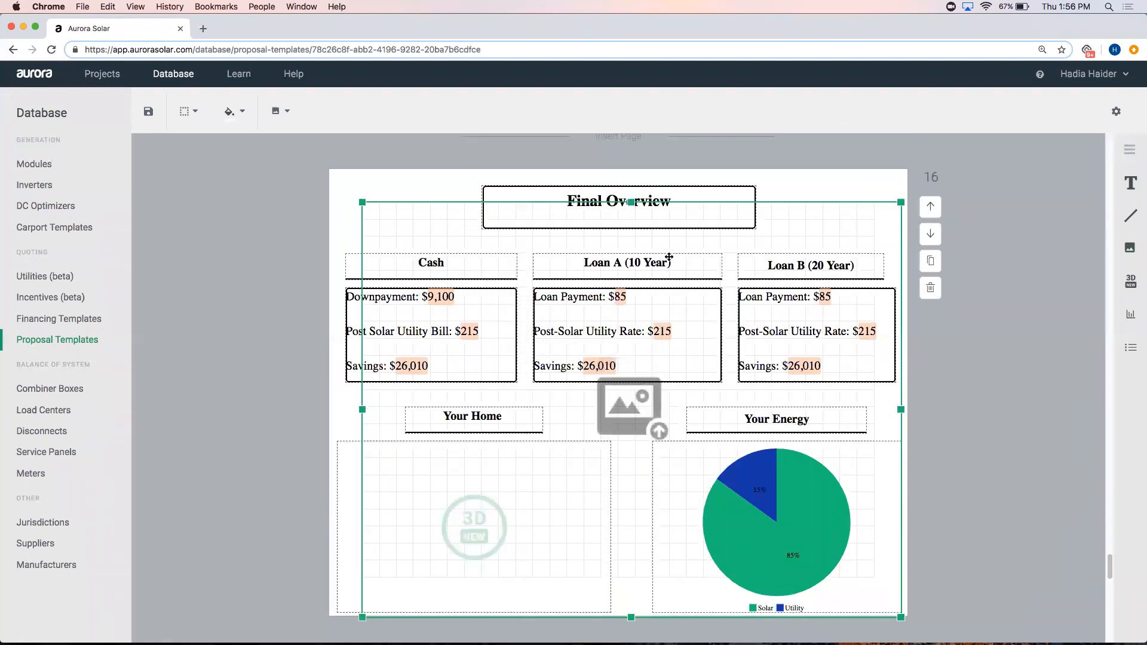
left_click_drag(631, 202, 632, 169)
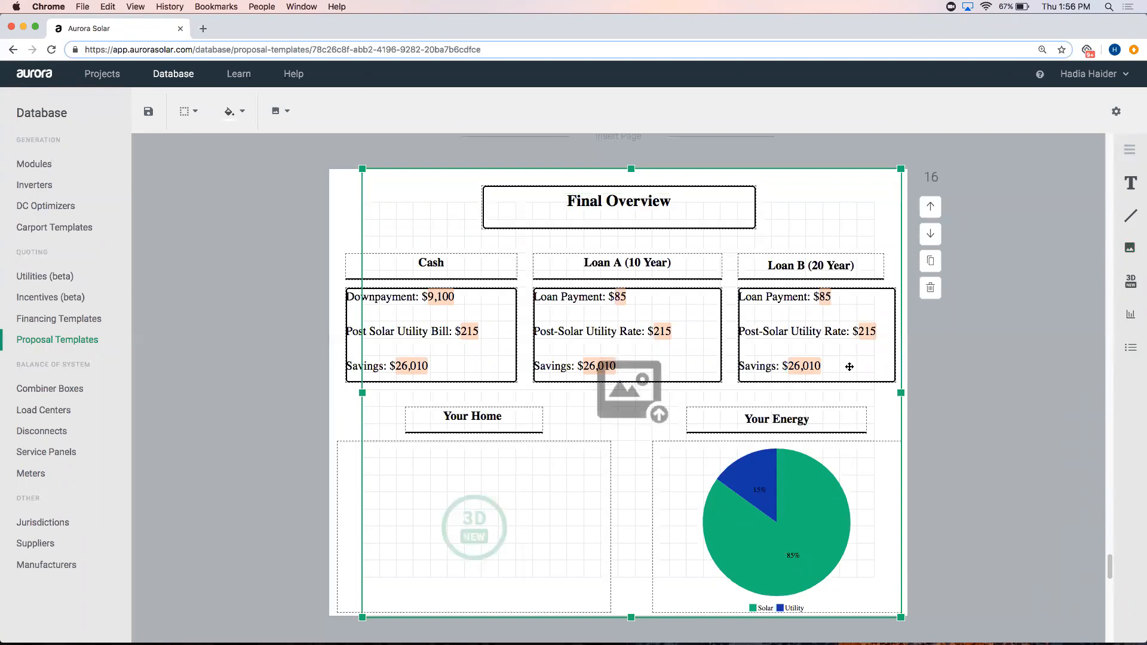
left_click_drag(901, 393, 930, 396)
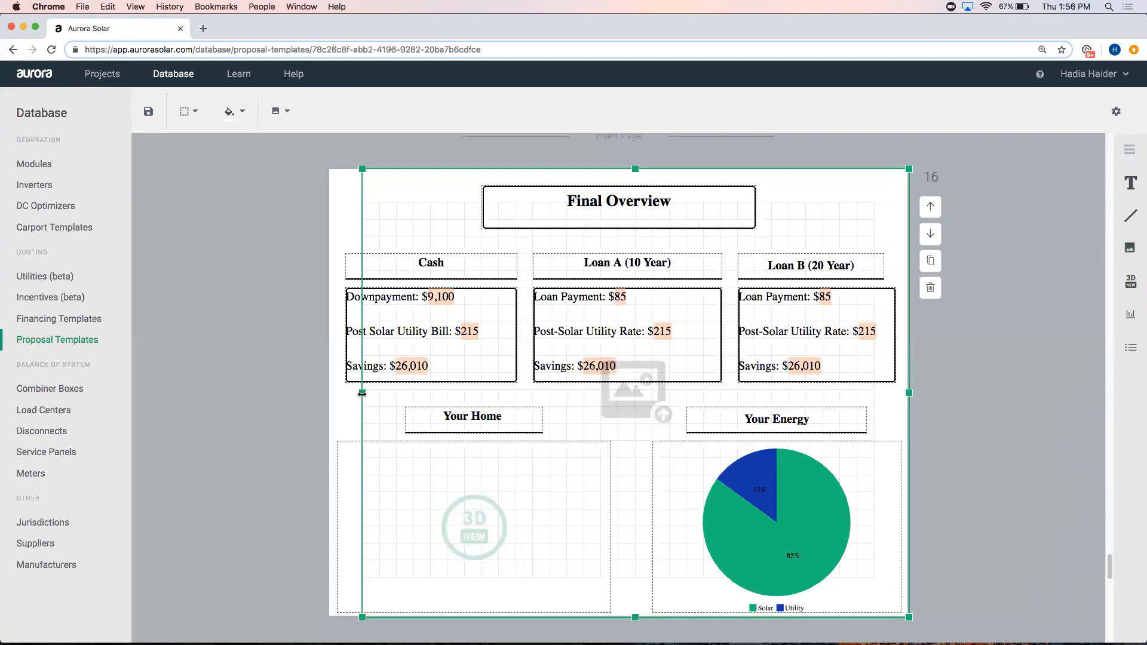
left_click_drag(362, 393, 329, 394)
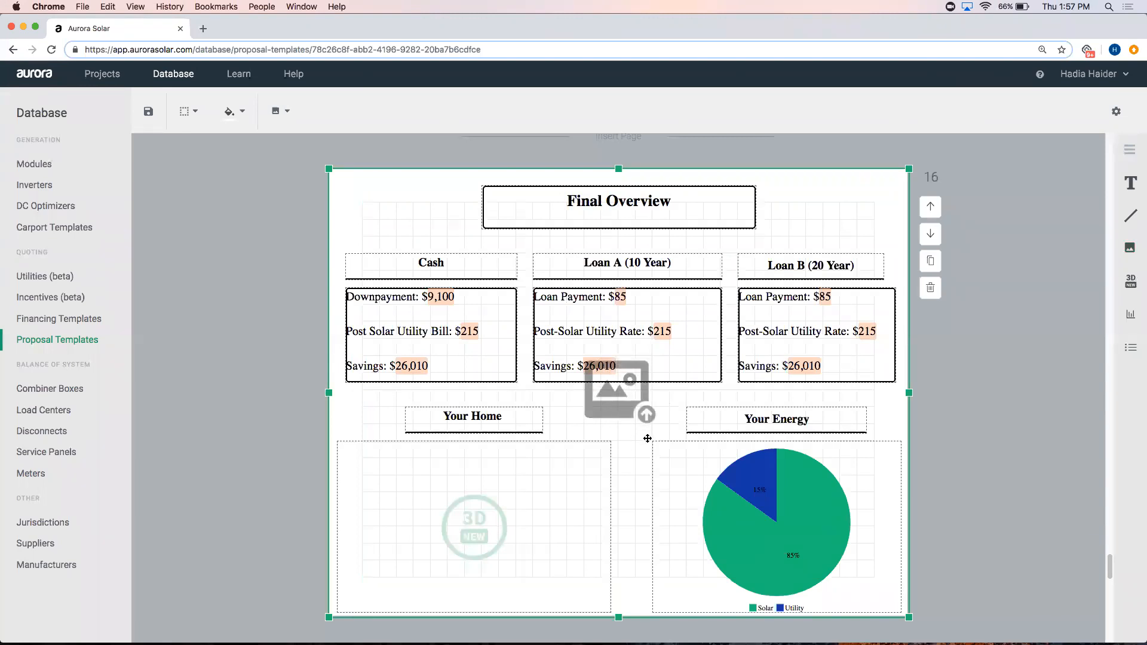
- Upload Solar-Modules.jpg from the Desktop into the placeholder and stretch the picture down to the page's lower edge
left_click(645, 417)
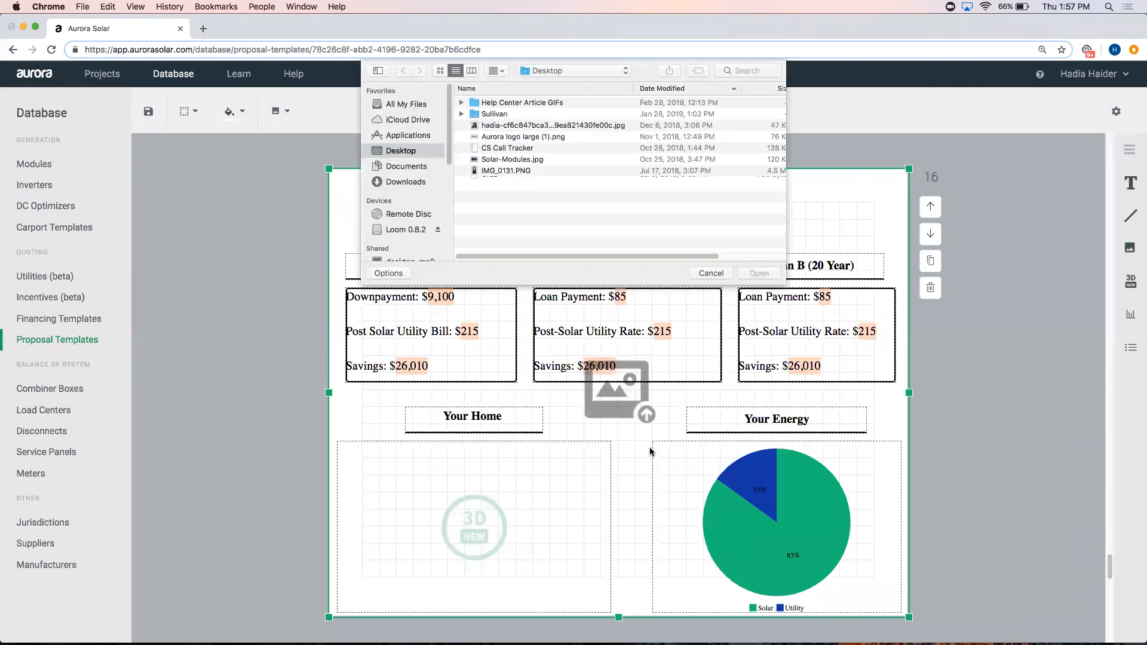
double_click(521, 160)
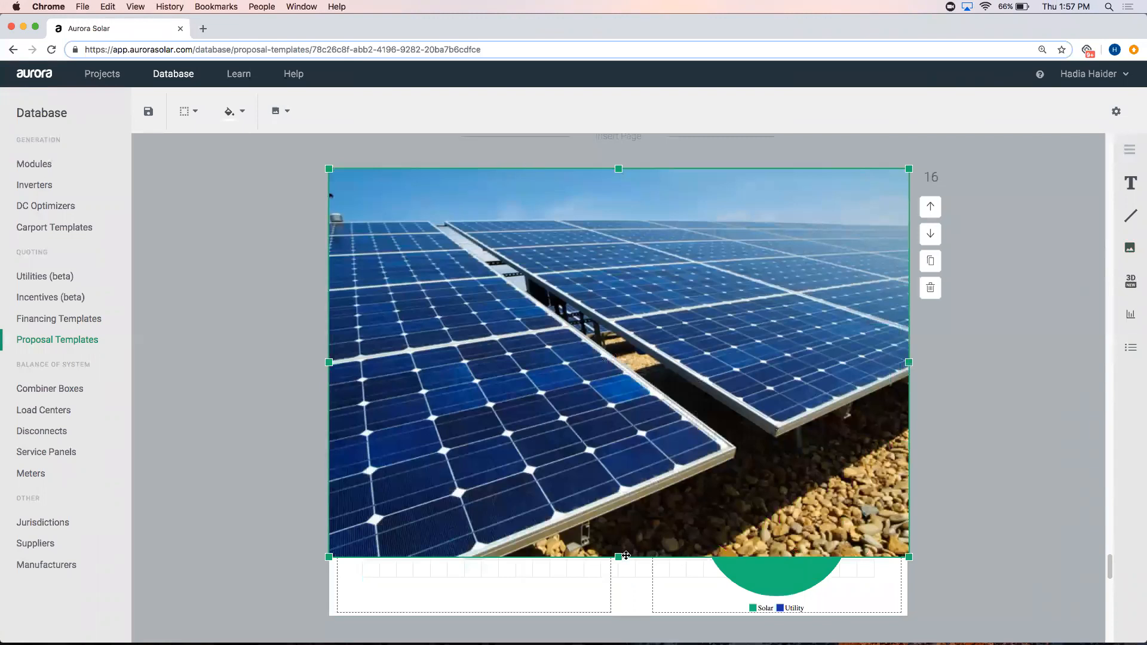
left_click_drag(618, 556, 617, 631)
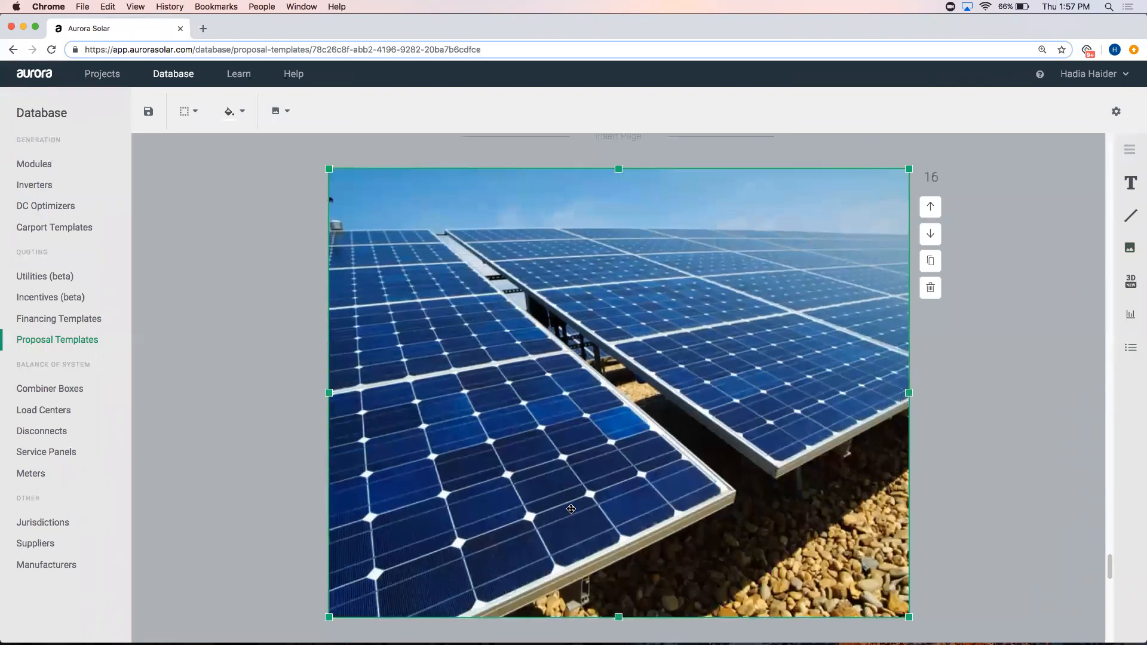
- Send the solar module image to the back, behind the text boxes and chart
left_click(288, 114)
left_click(302, 303)
left_click(479, 361)
right_click(476, 358)
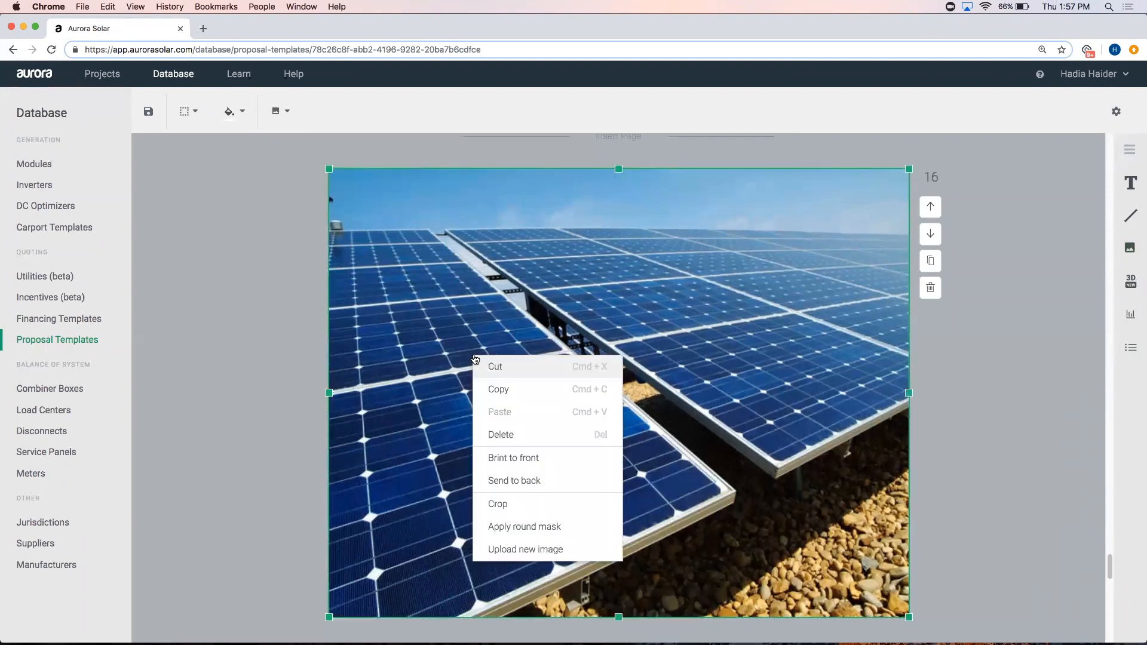
left_click(524, 483)
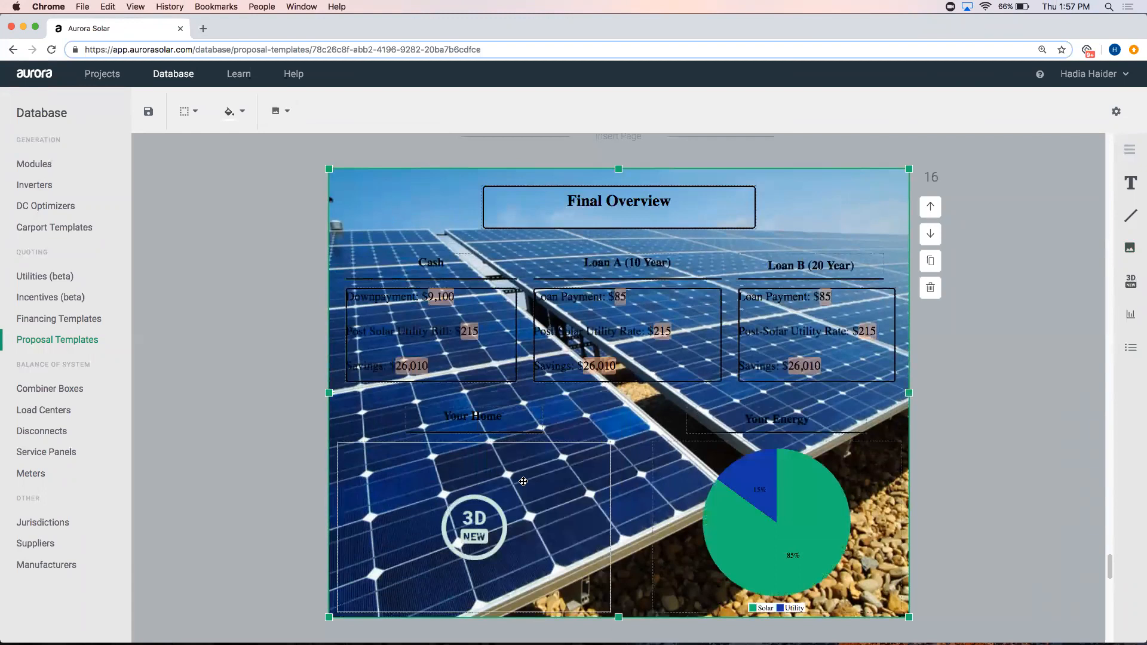
- Set the background image's opacity to 70% and deselect the image
left_click(283, 116)
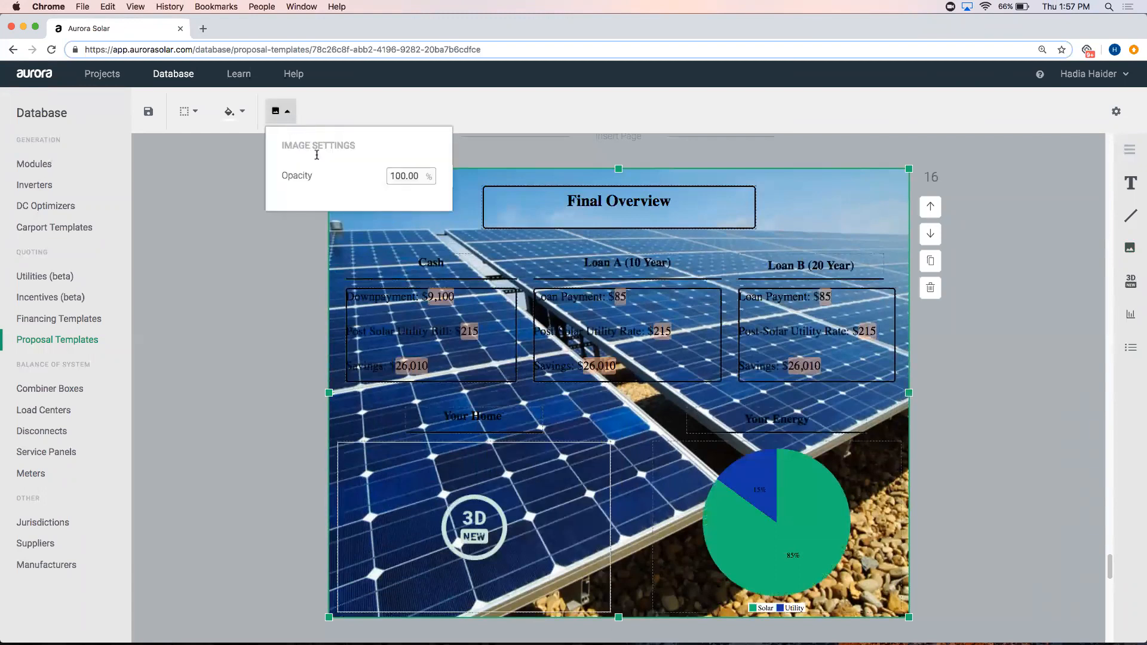
left_click_drag(420, 176, 406, 178)
double_click(406, 178)
type("70")
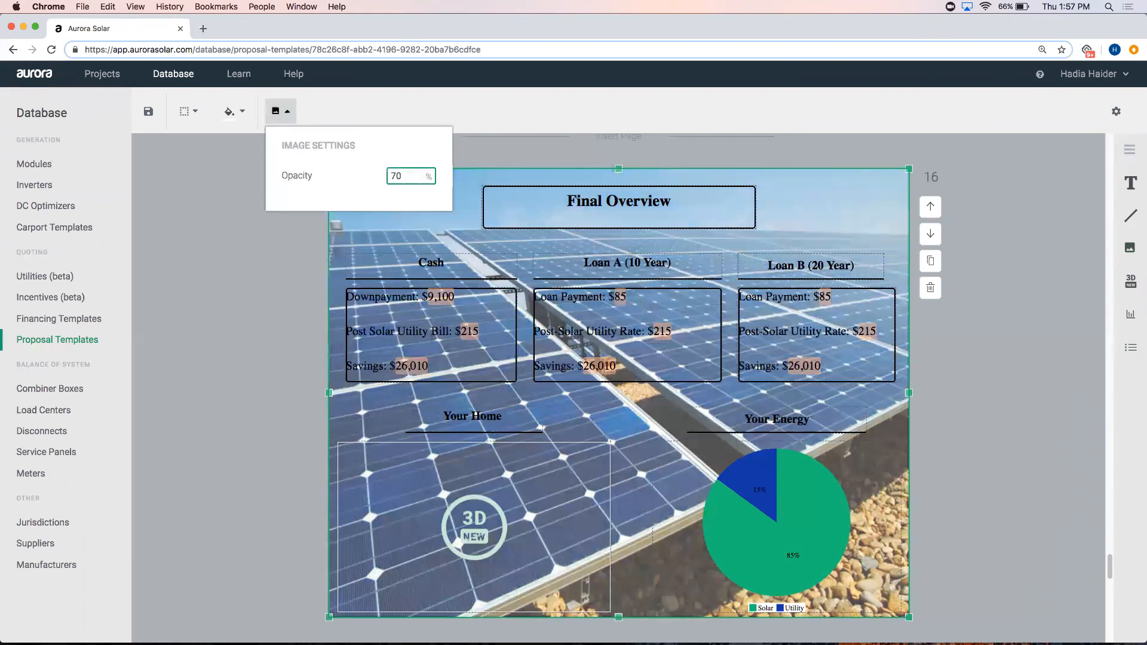
left_click(406, 329)
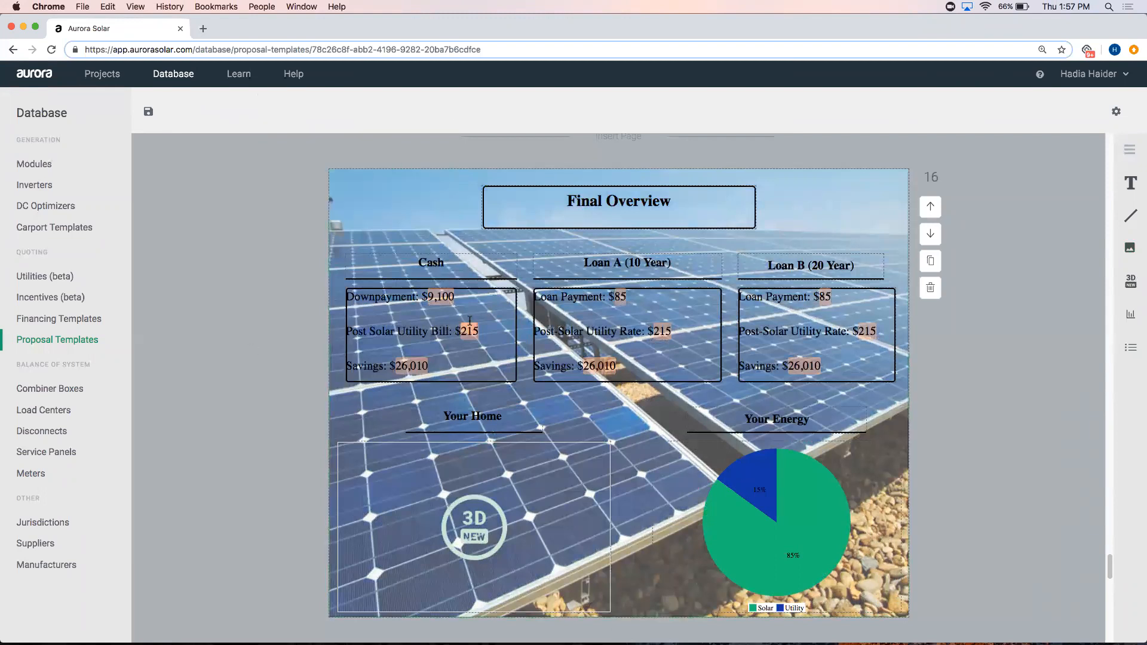
- Give the Cash text box a white background fill at 50% opacity
left_click(478, 312)
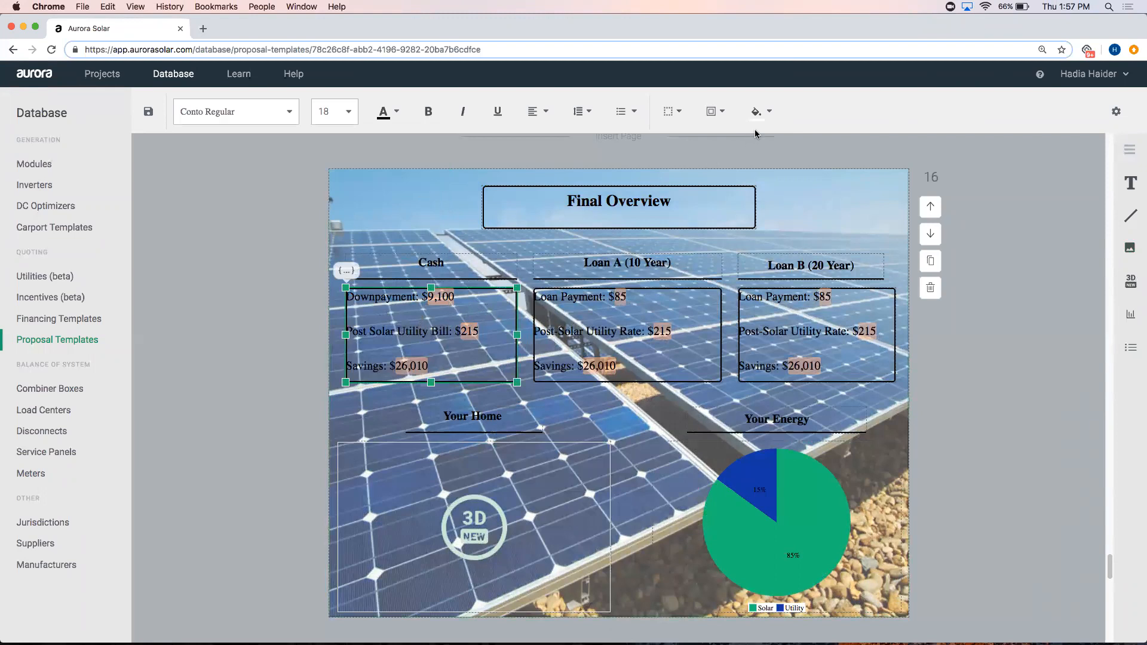
left_click(764, 112)
left_click_drag(909, 230, 907, 178)
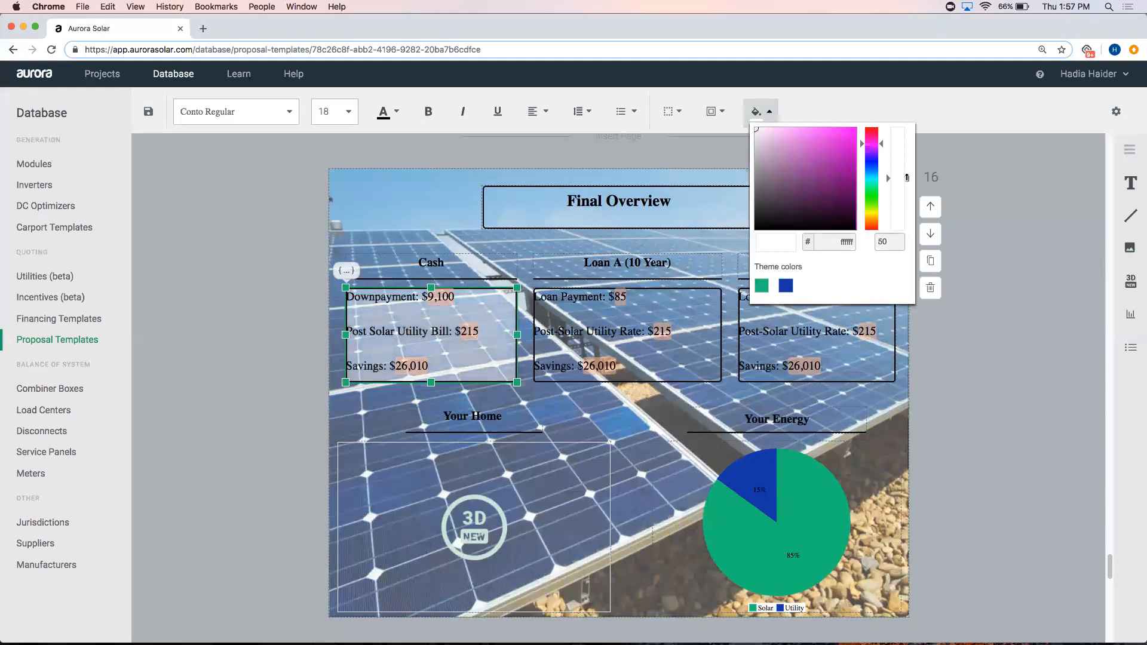
- Give the Loan A text box a white background fill at 50% opacity
left_click(717, 294)
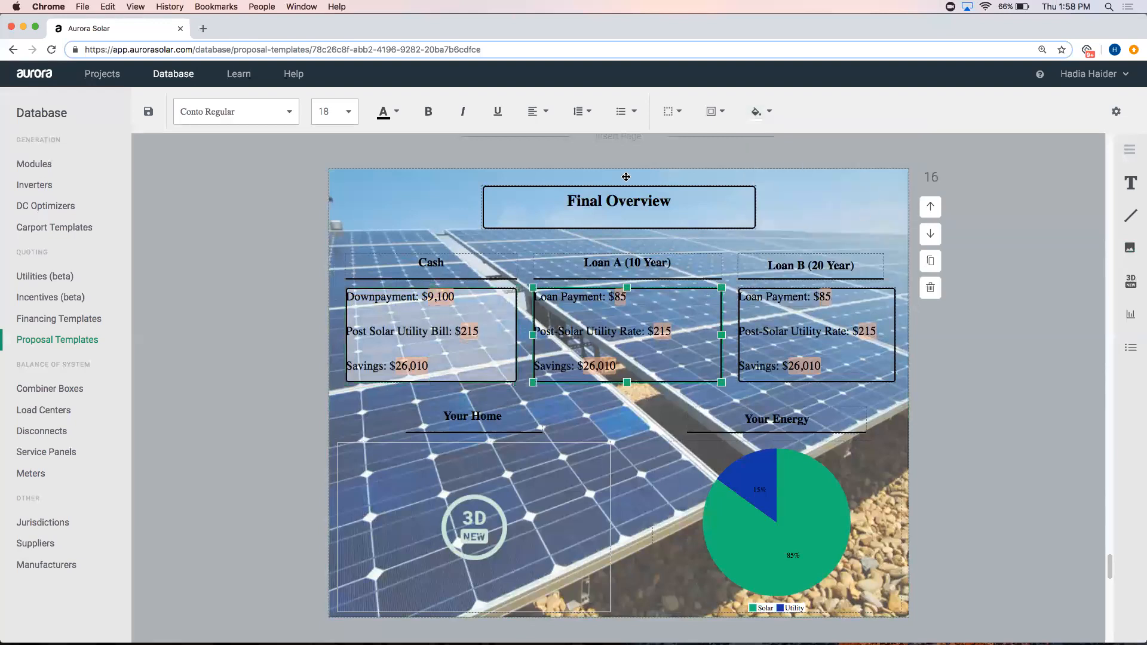
left_click(755, 114)
left_click_drag(898, 224, 901, 178)
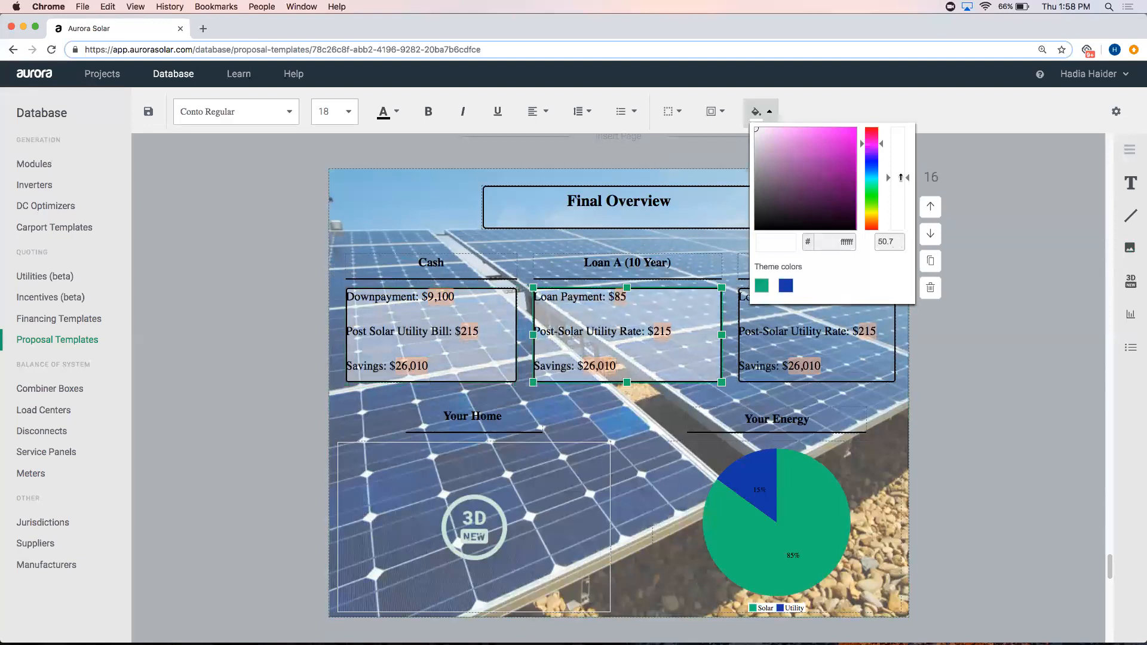
left_click(907, 176)
- Give the Loan B text box a white background fill at 50% opacity and deselect the box
left_click(848, 355)
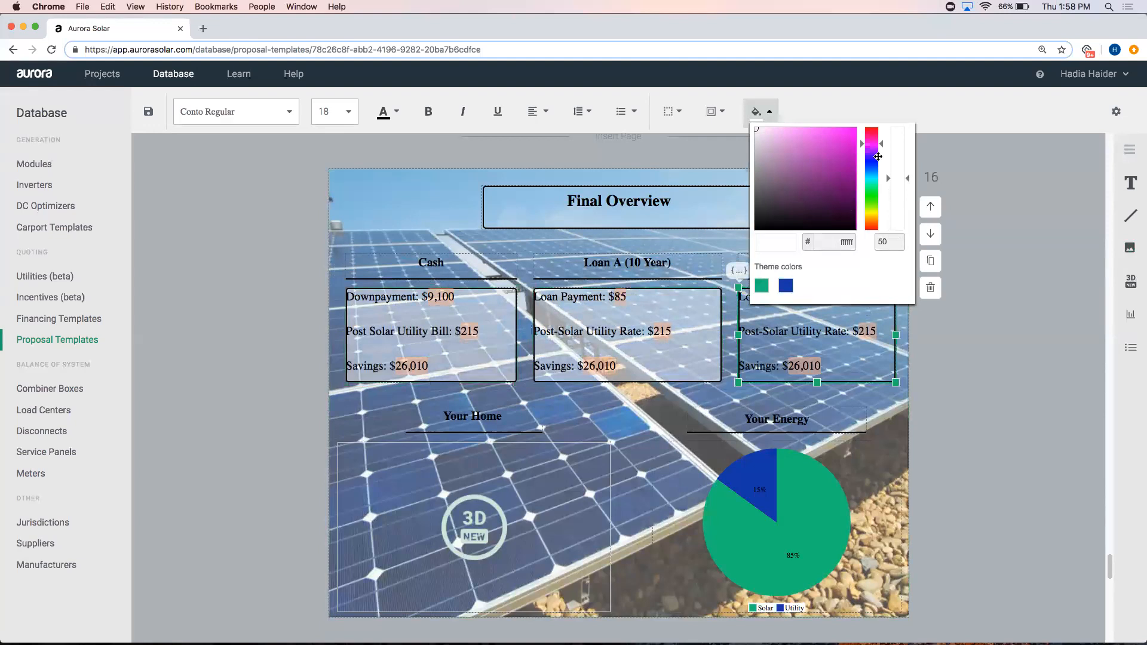
left_click(854, 297)
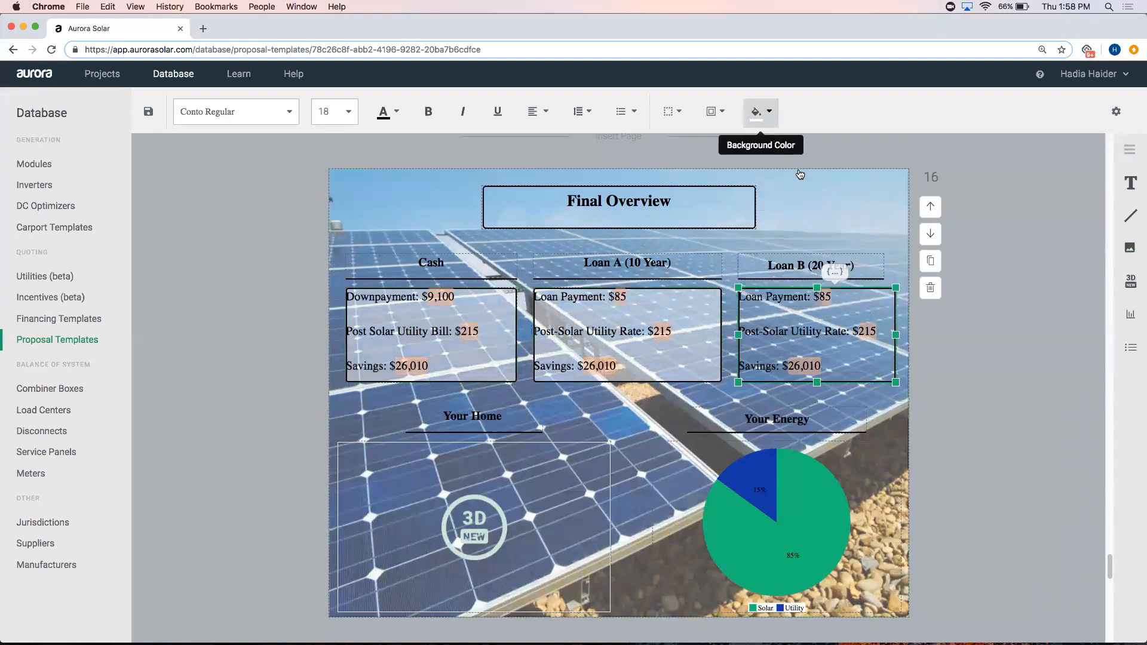
left_click(762, 114)
left_click_drag(886, 240, 885, 233)
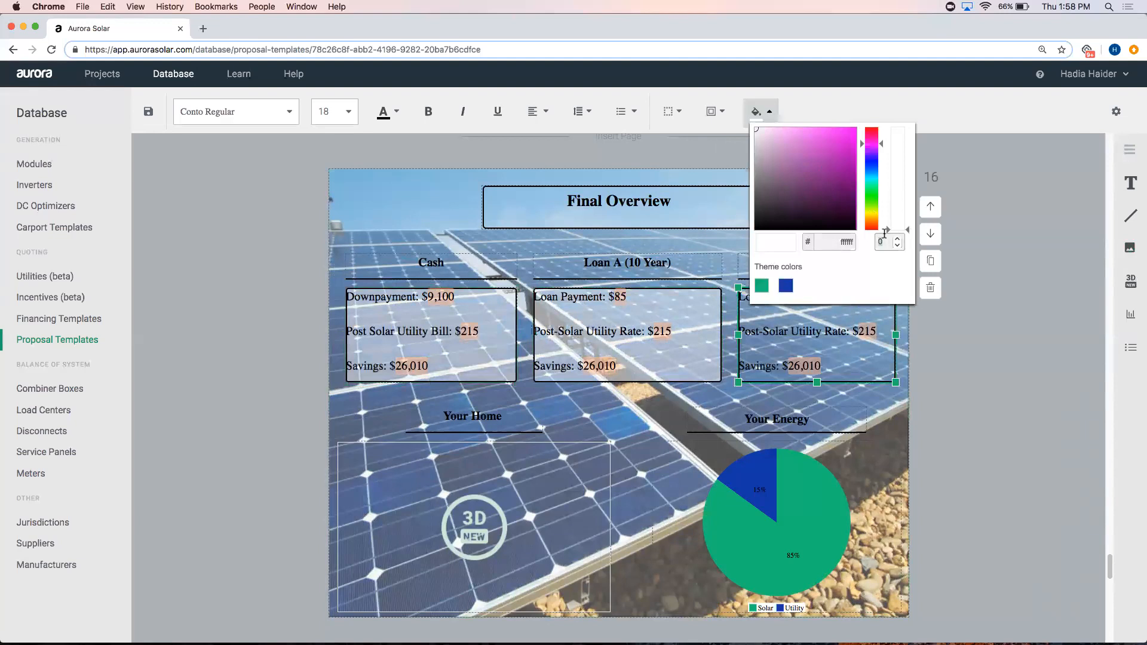
type("50")
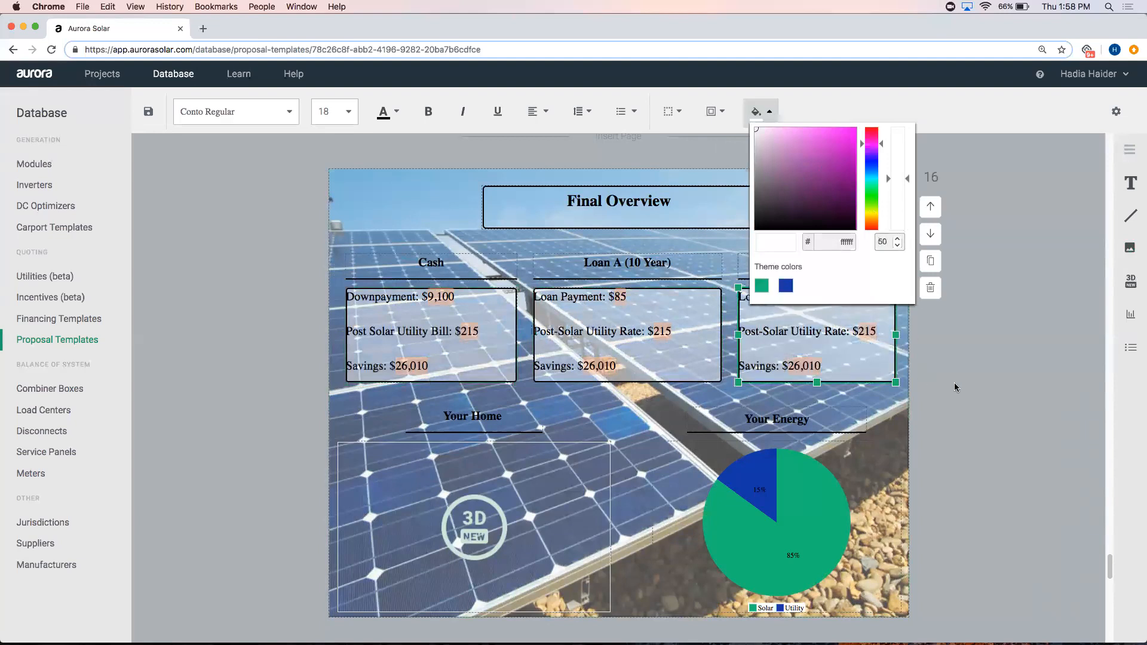
left_click(872, 431)
left_click(846, 418)
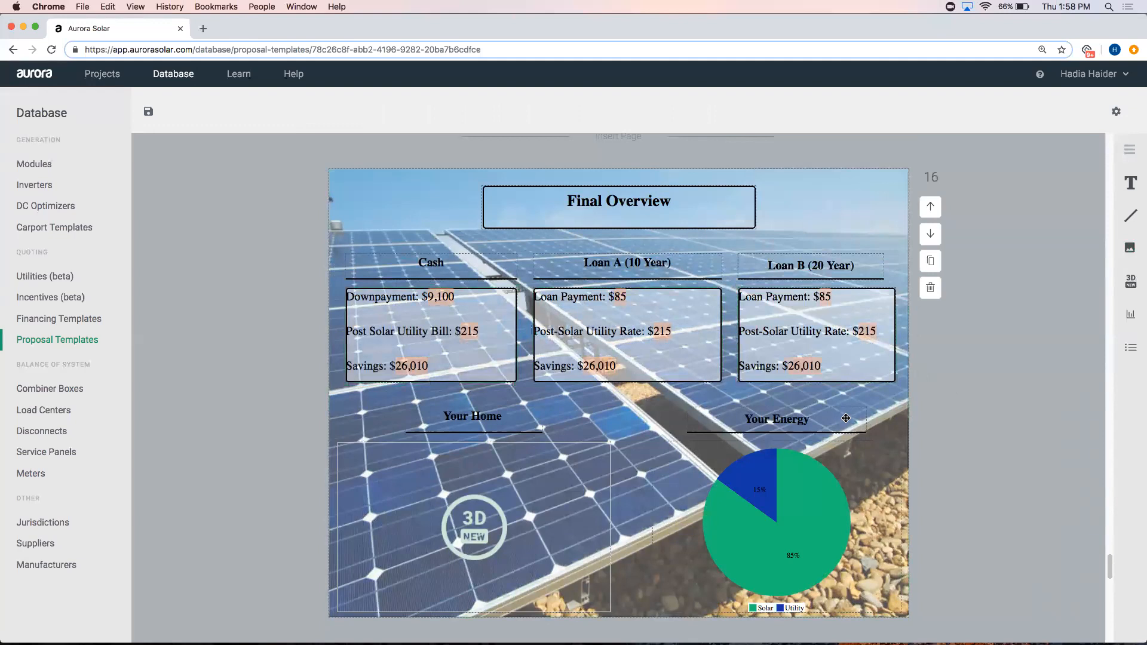
left_click(1008, 424)
- Try shortening the background image from its lower edge to reach the page's options, and stretch it back to full height
left_click(640, 619)
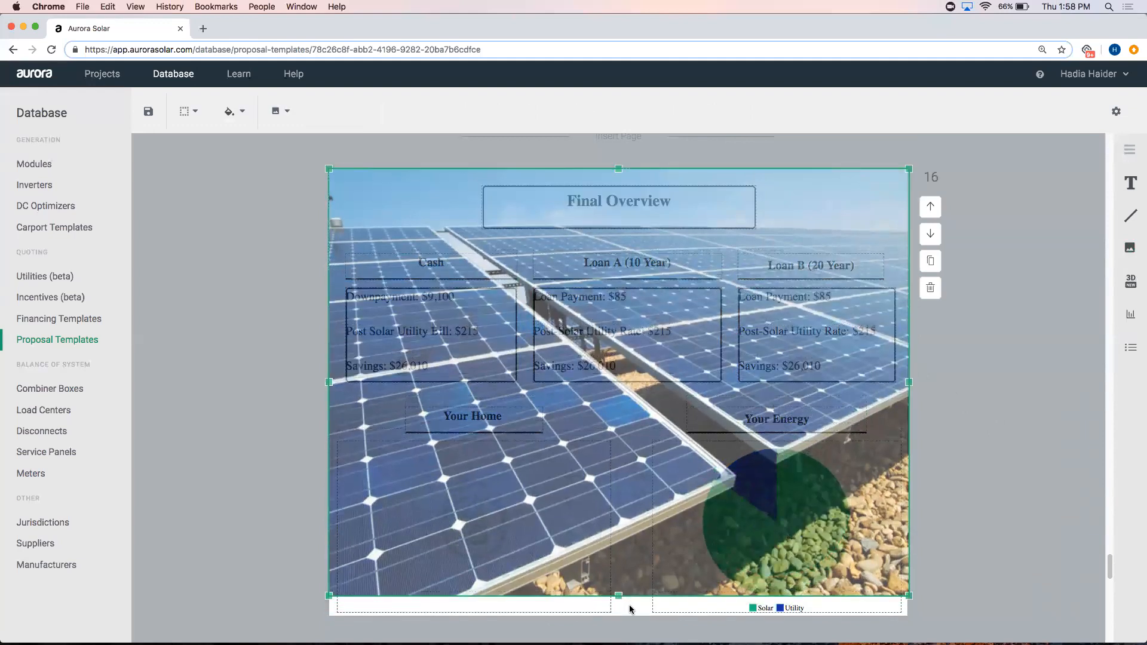
right_click(630, 610)
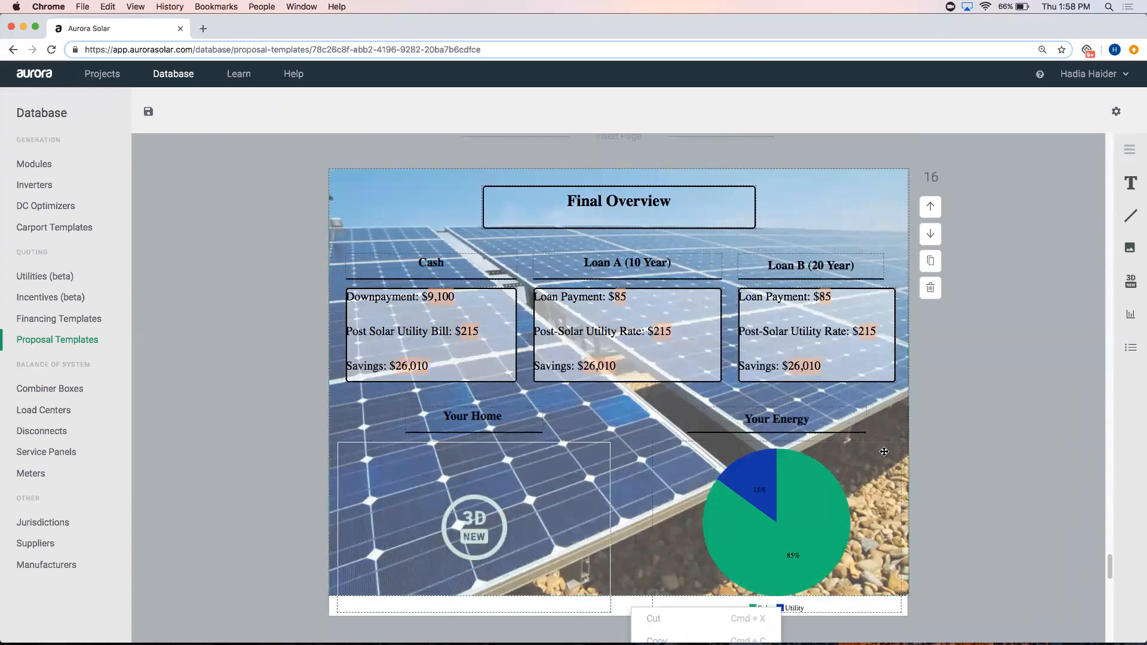
left_click(627, 593)
left_click_drag(623, 593, 623, 627)
left_click_drag(618, 191, 618, 169)
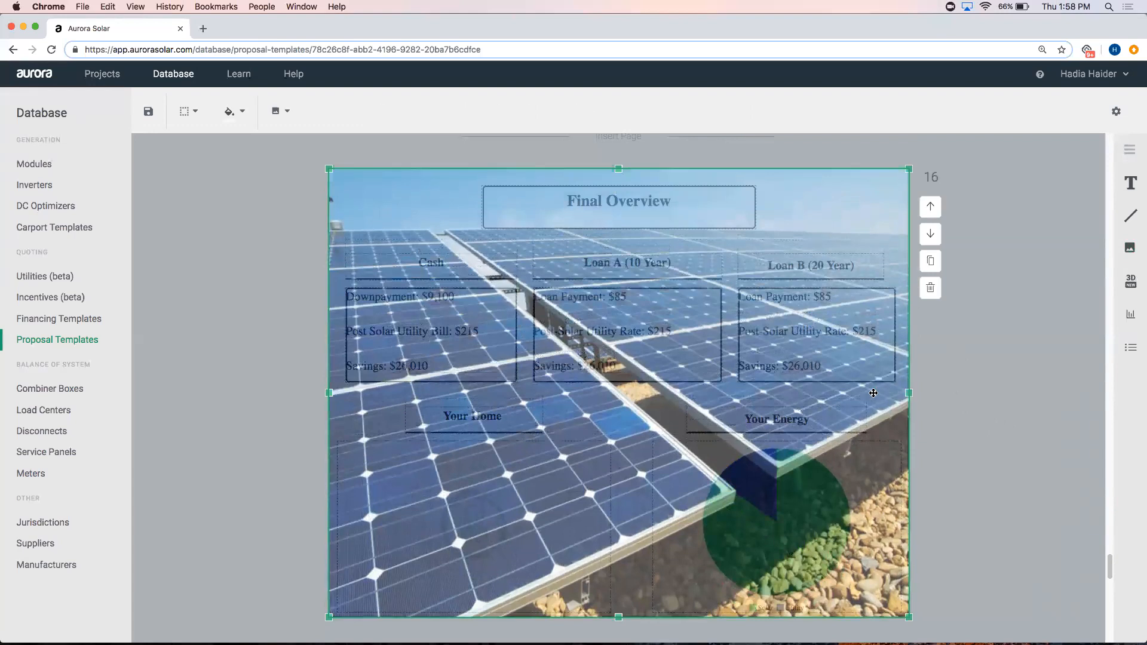
- Narrow the background image to uncover a strip of the page, and turn off the grid display from that strip
left_click_drag(909, 392, 883, 392)
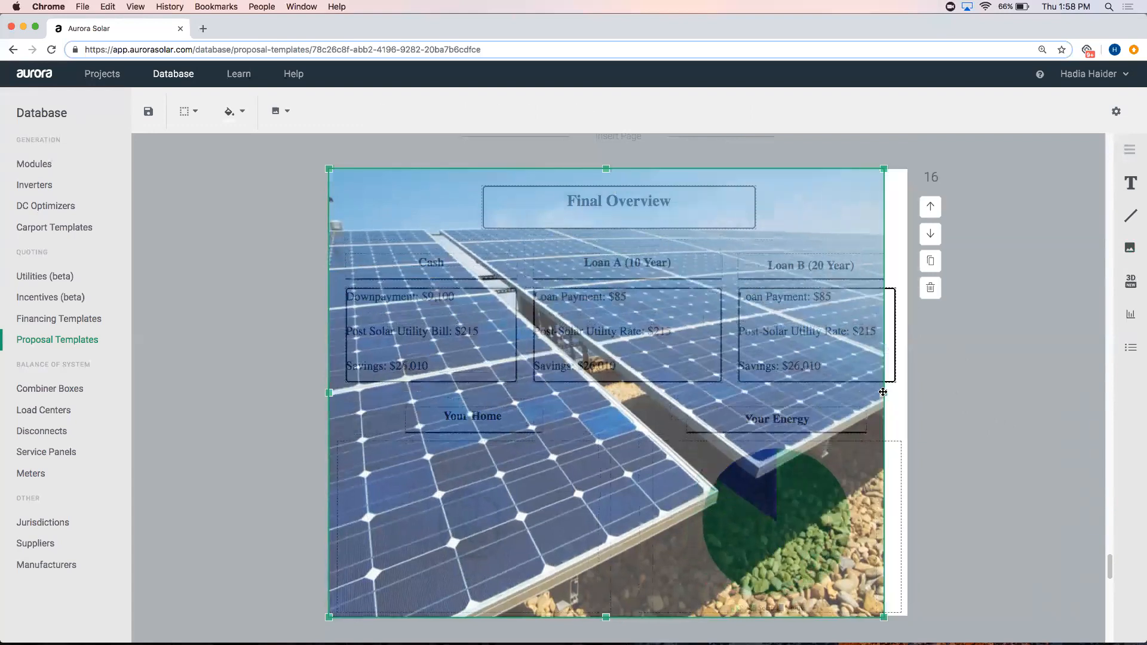
right_click(935, 319)
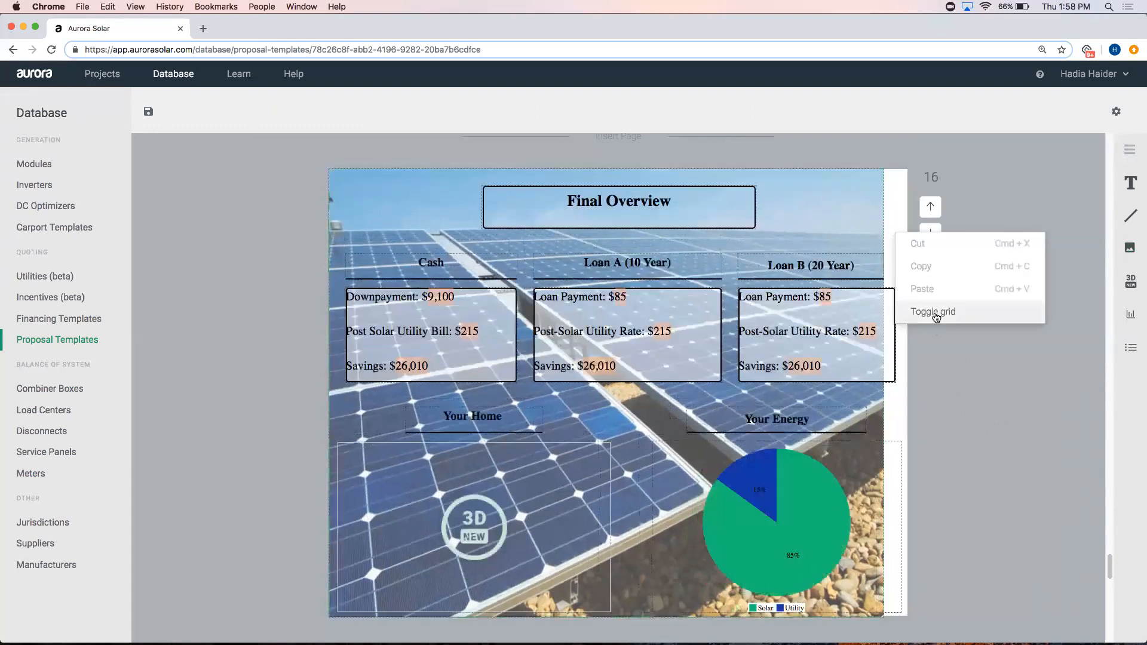
left_click(903, 404)
- Stretch the background image back to the full page width and deselect it
left_click(883, 389)
left_click_drag(883, 389, 934, 389)
left_click_drag(354, 395, 328, 395)
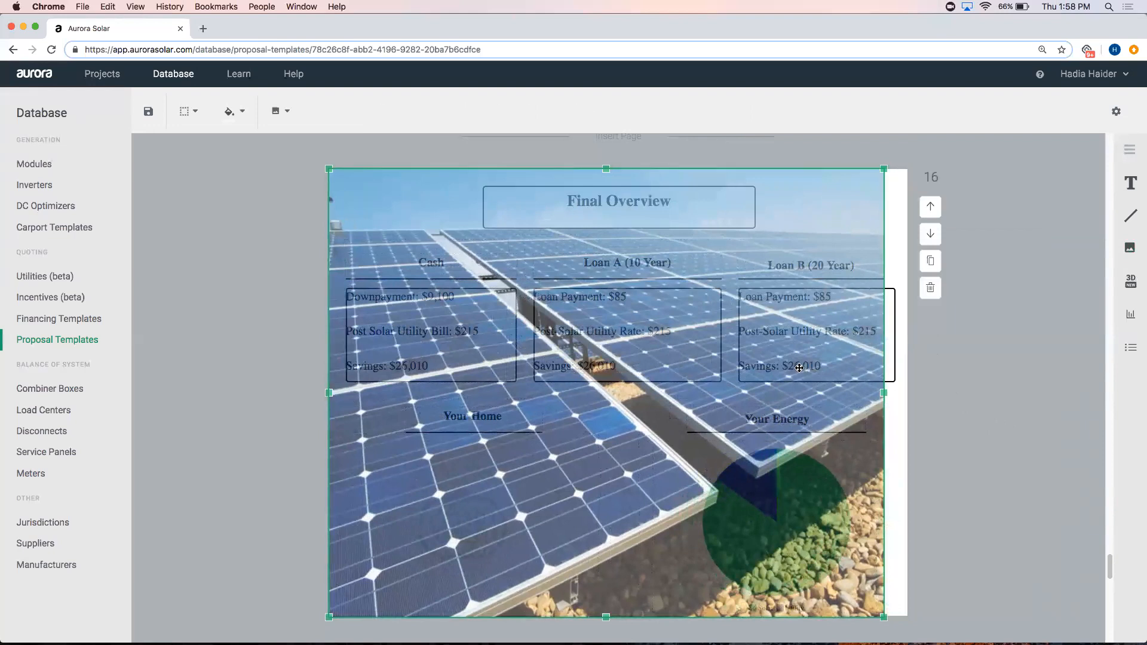
left_click_drag(884, 392, 949, 387)
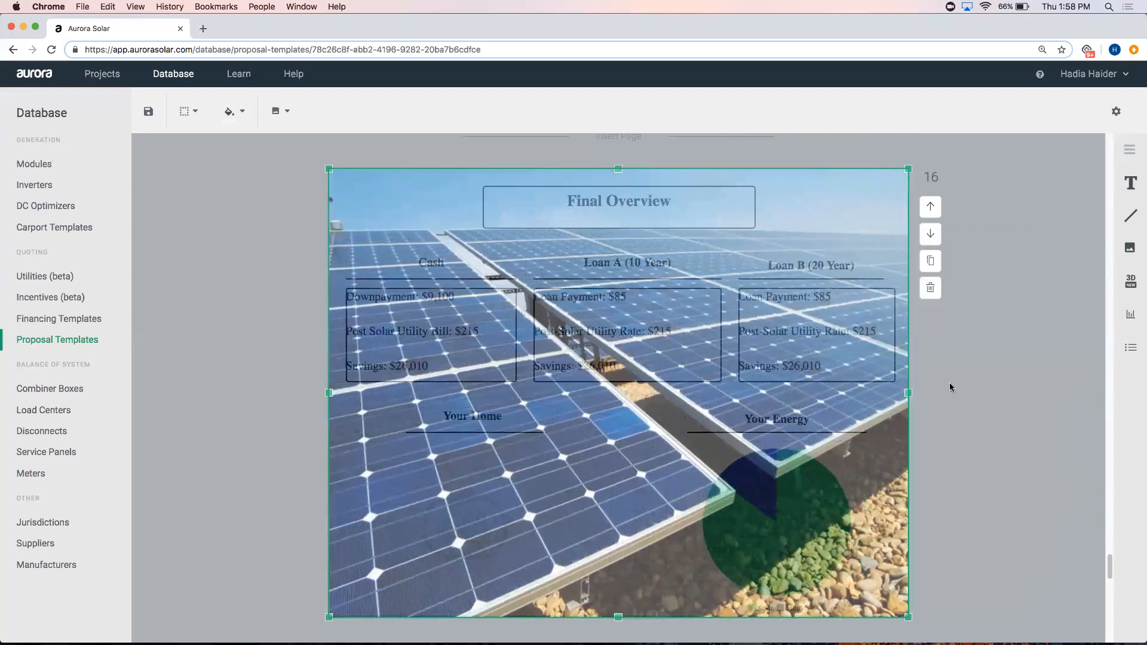
left_click(951, 384)
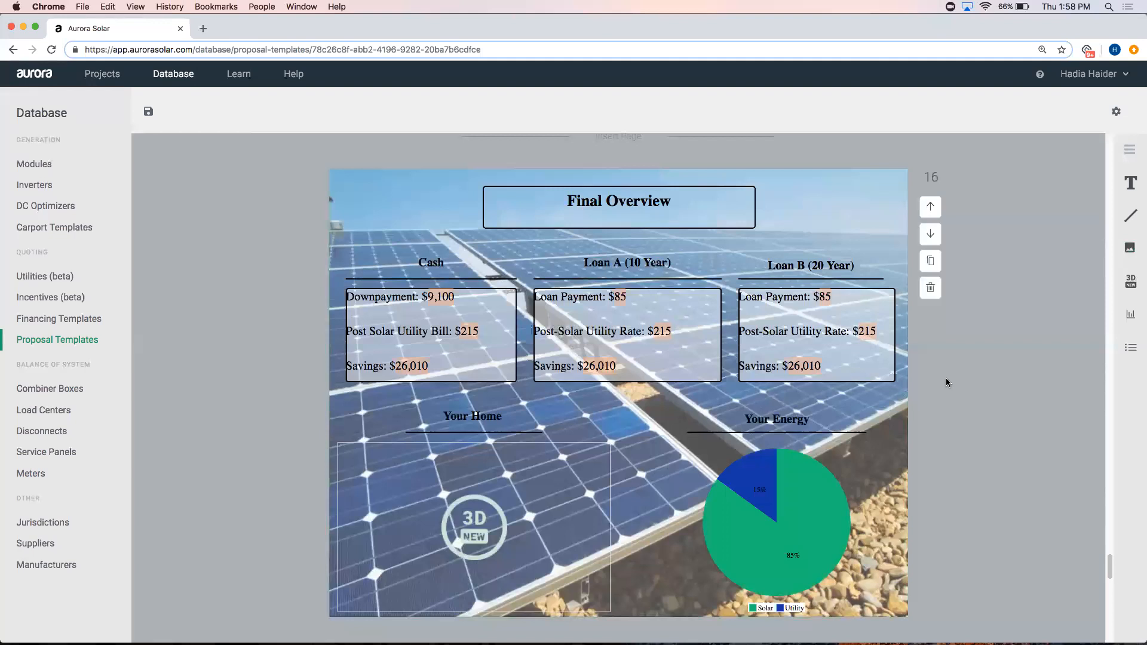
scroll(915, 371, "down", 4)
scroll(914, 368, "up", 5)
scroll(914, 375, "down", 1)
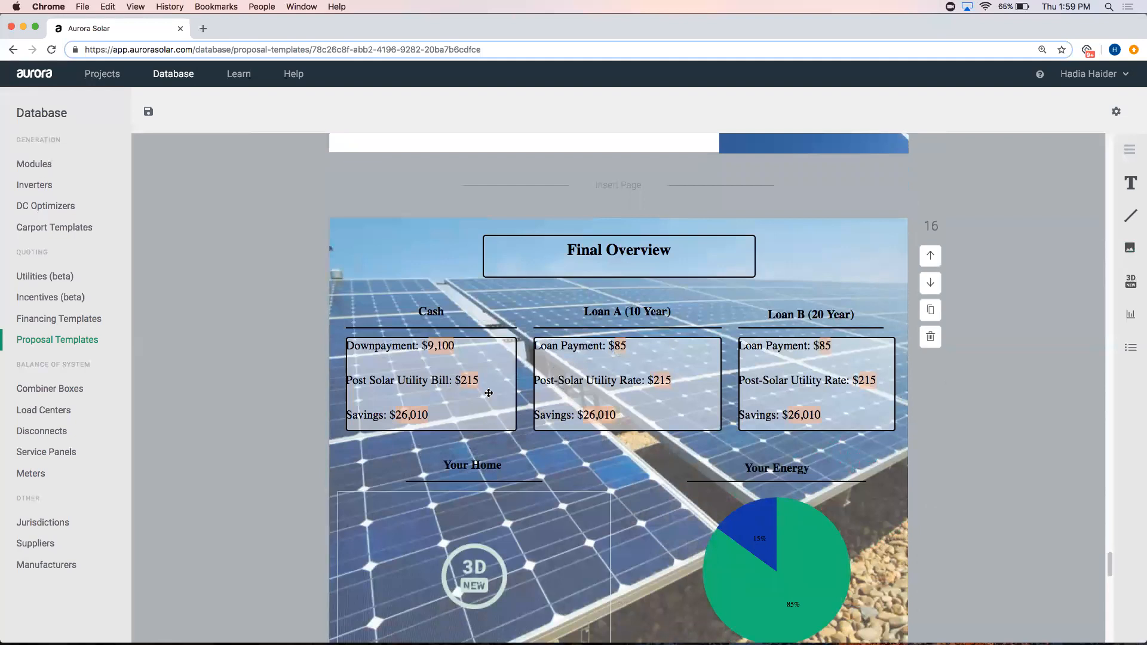
- Look over the Final Overview page and the pages before it, and save the proposal template
scroll(465, 409, "down", 4)
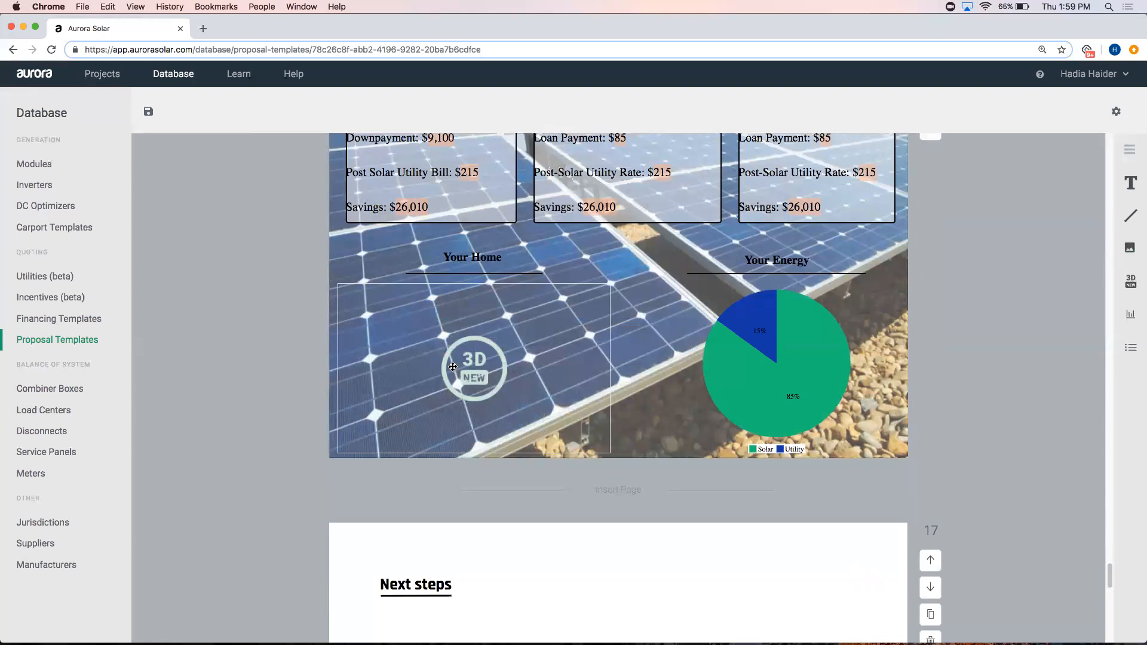
scroll(452, 367, "up", 3)
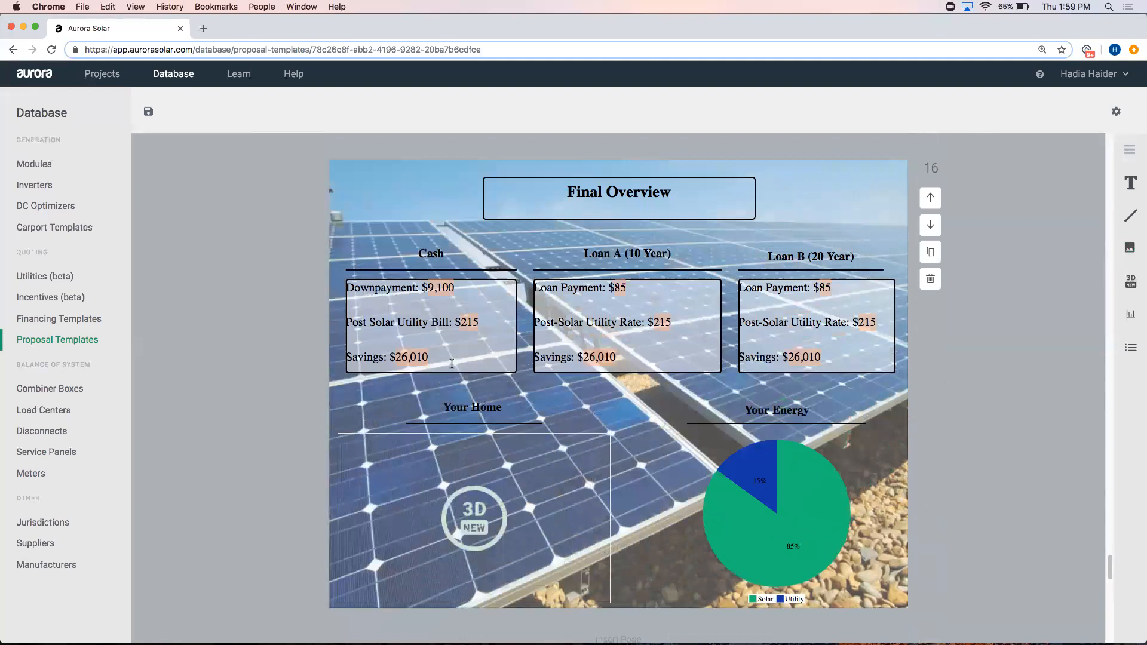
scroll(454, 364, "up", 3)
scroll(456, 351, "up", 20)
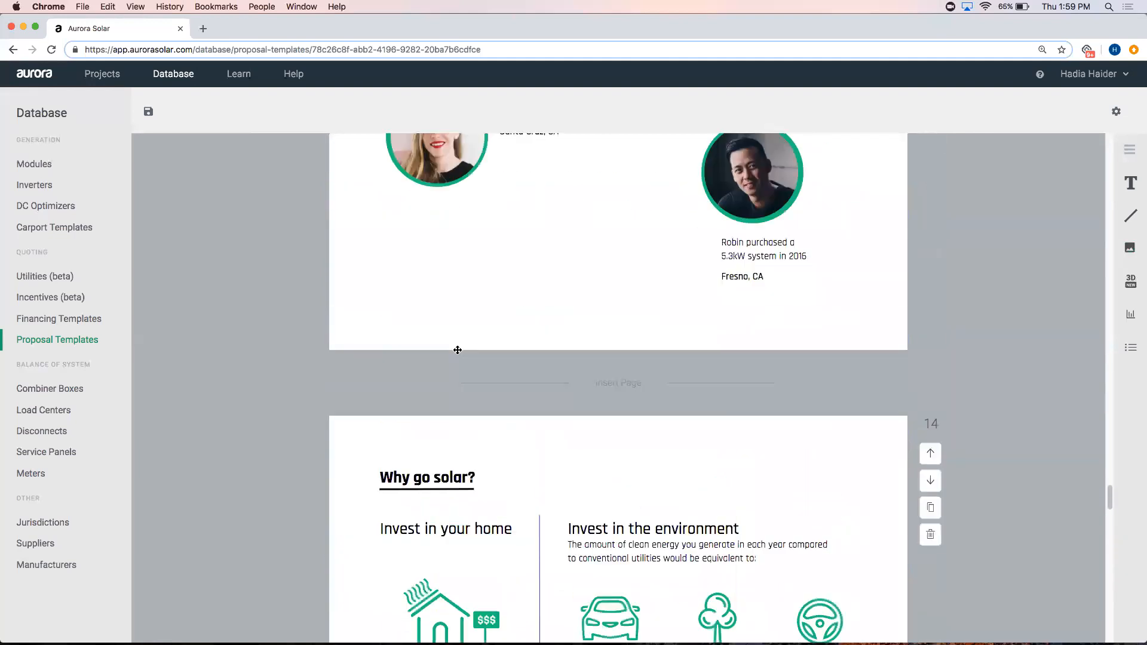
scroll(457, 353, "up", 20)
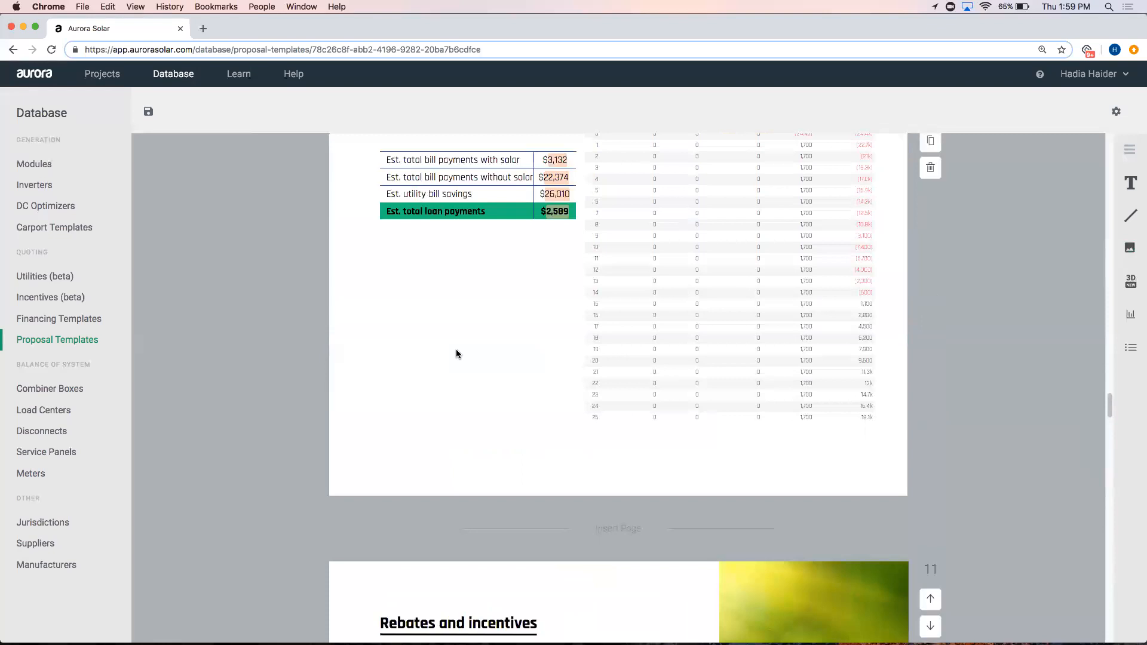
scroll(456, 353, "up", 20)
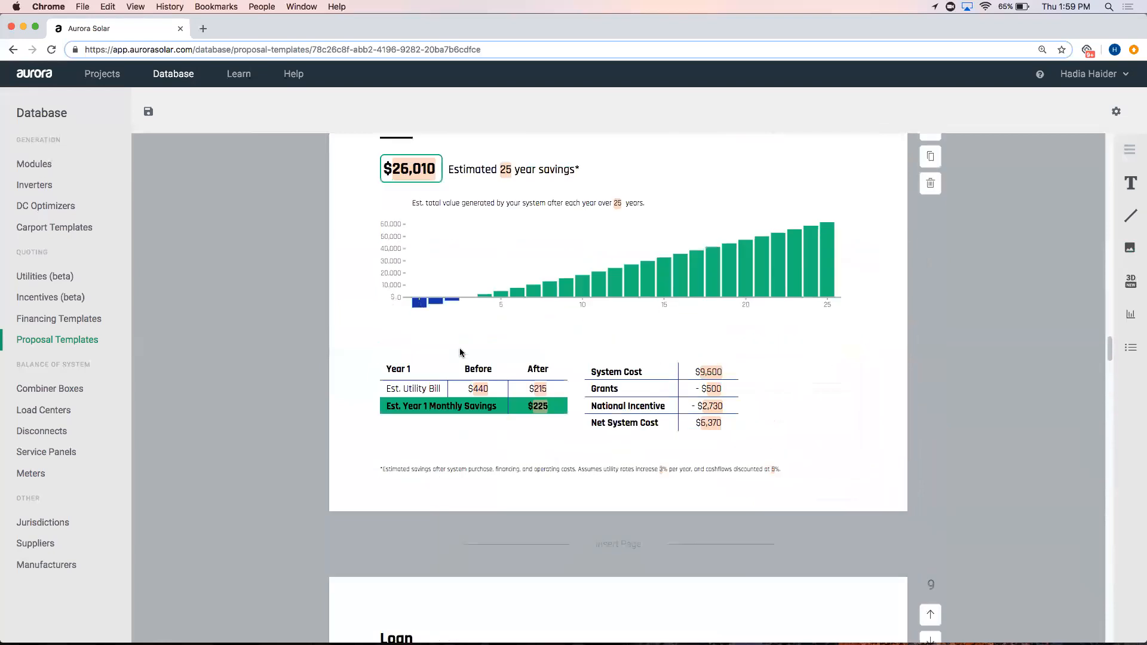
scroll(460, 349, "up", 20)
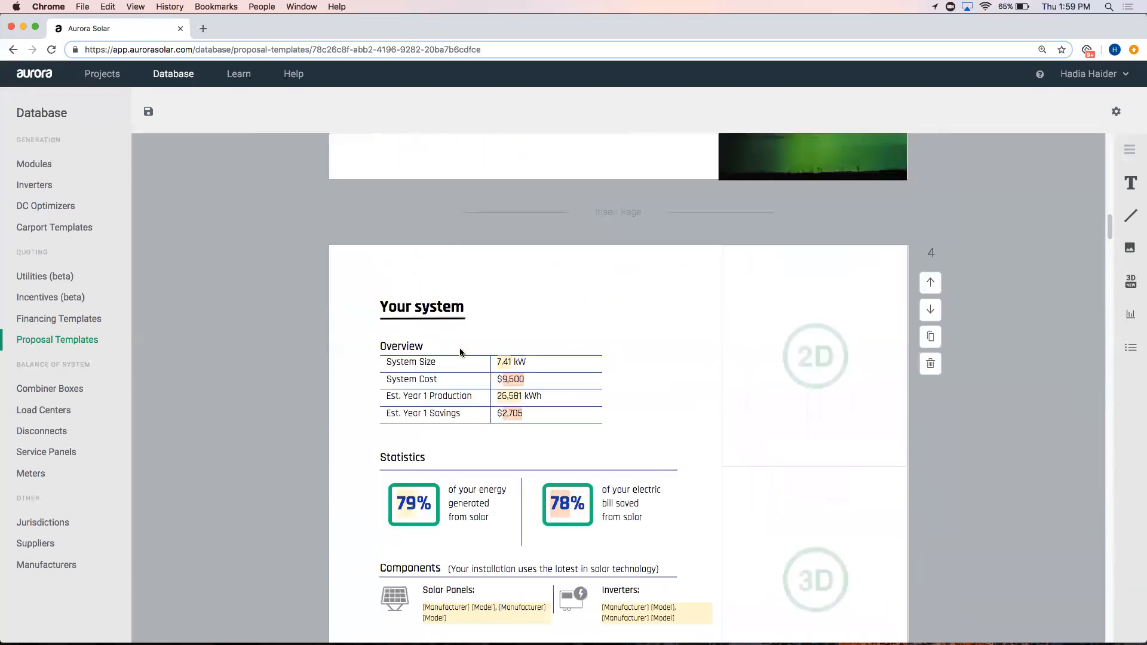
left_click(153, 119)
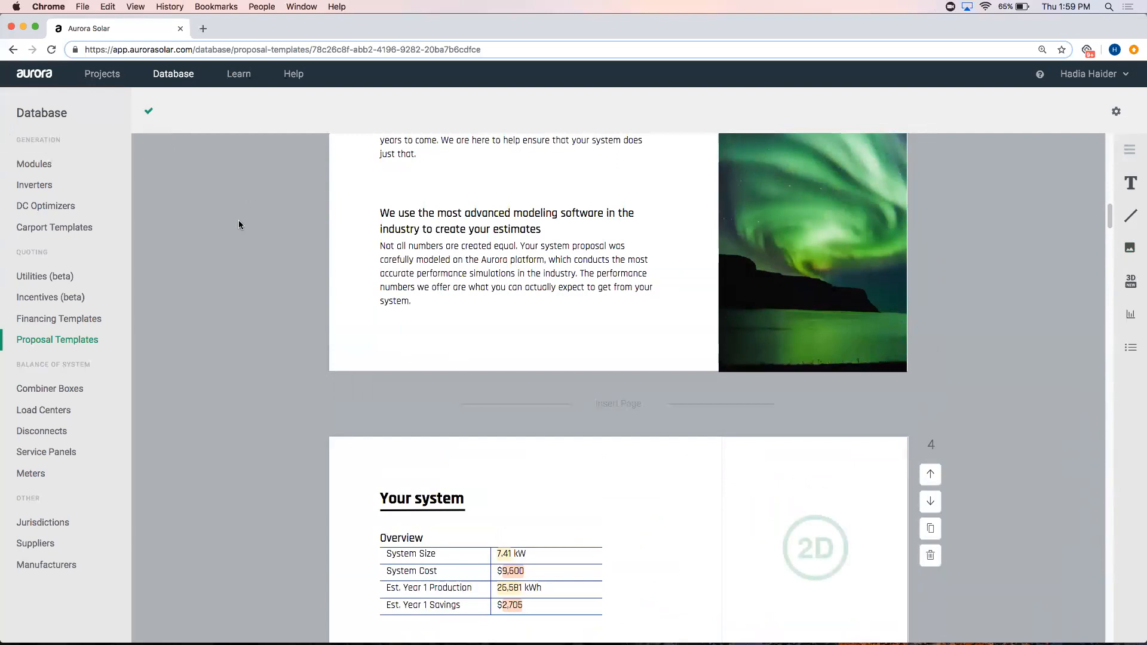
- Return to the proposal templates list and disable all seven Aurora templates from Site Assessment up to Becquerel, keeping Workshop March 7, 2019 enabled
left_click(66, 345)
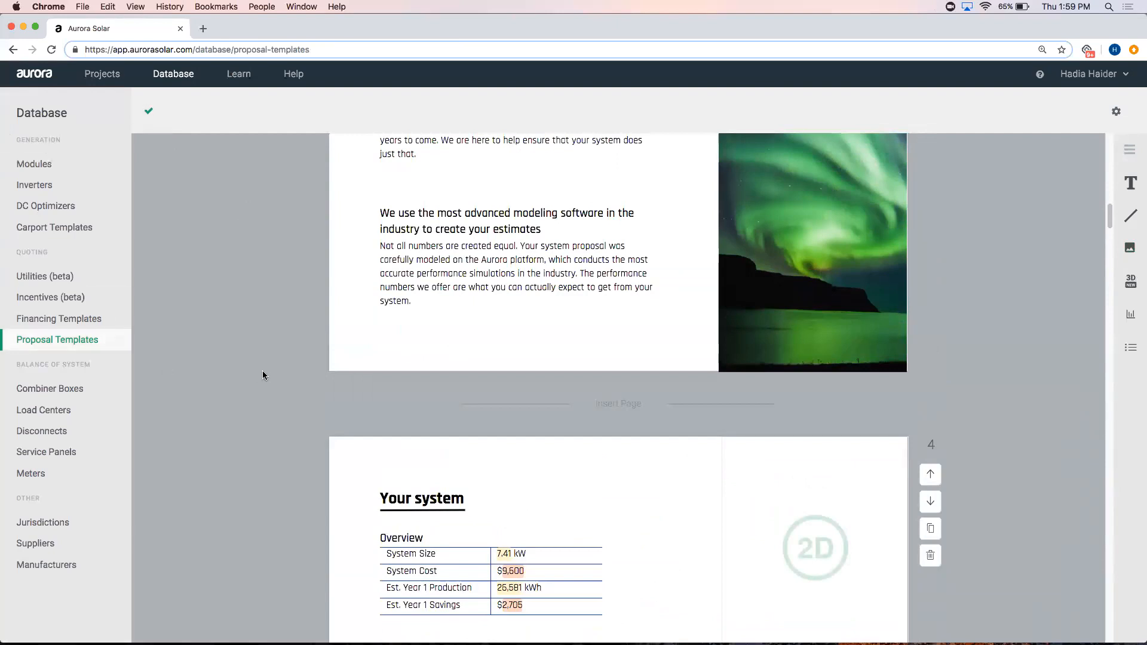
left_click(73, 338)
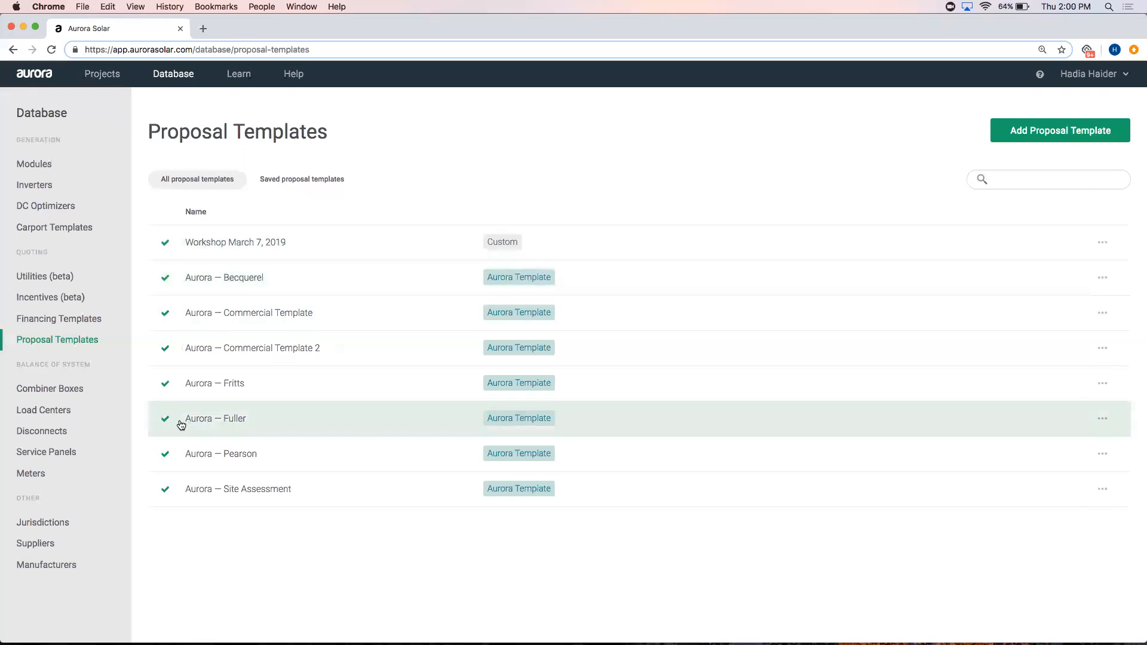
left_click(164, 489)
left_click(163, 457)
left_click(165, 419)
left_click(165, 383)
left_click(166, 344)
left_click(165, 317)
left_click(167, 278)
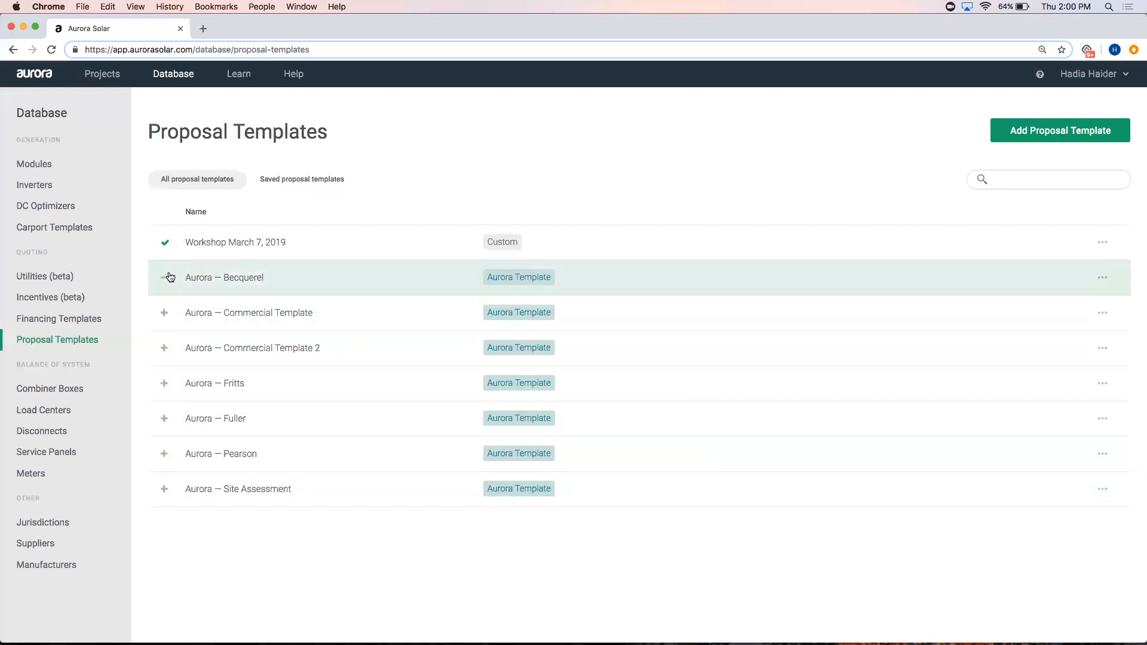
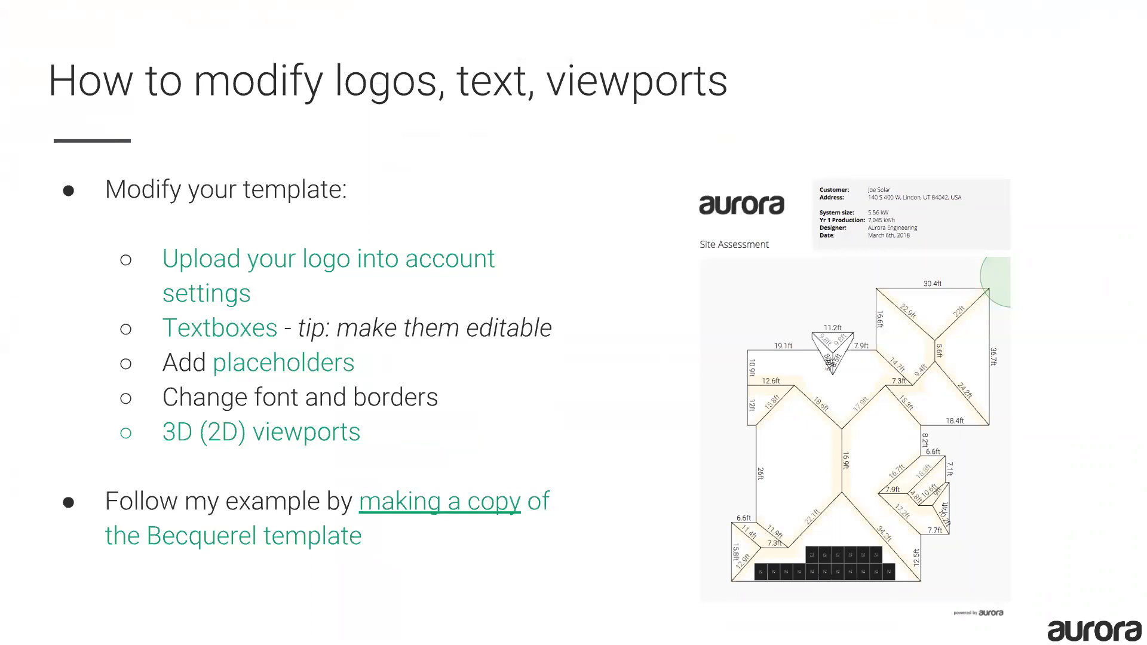
key("Right")
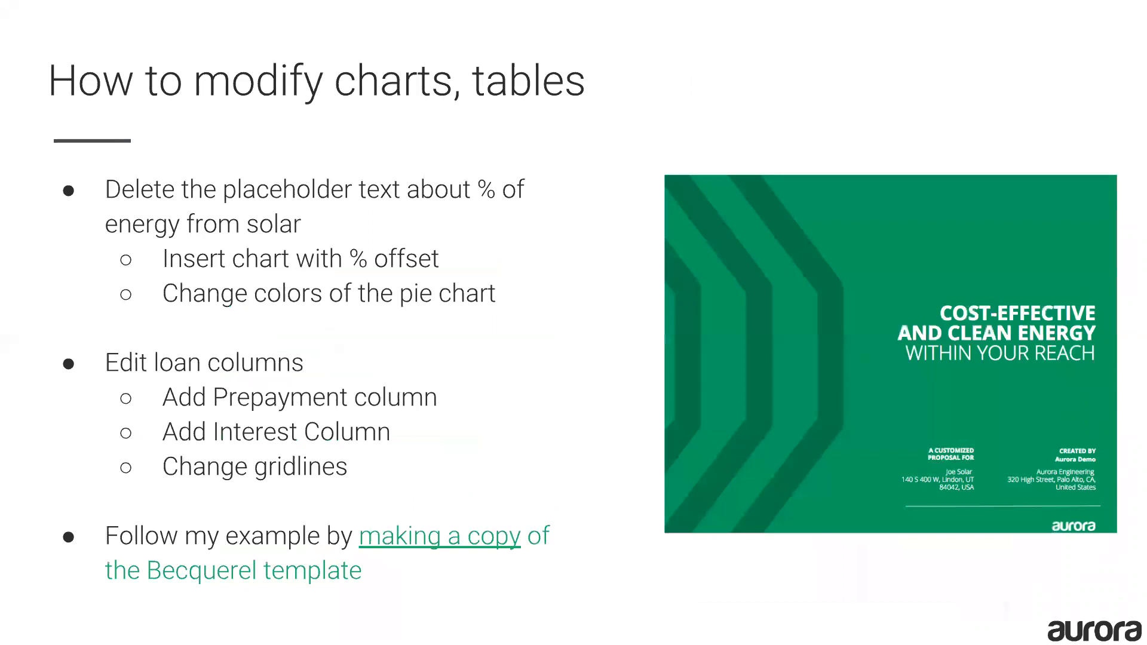
key("Right")
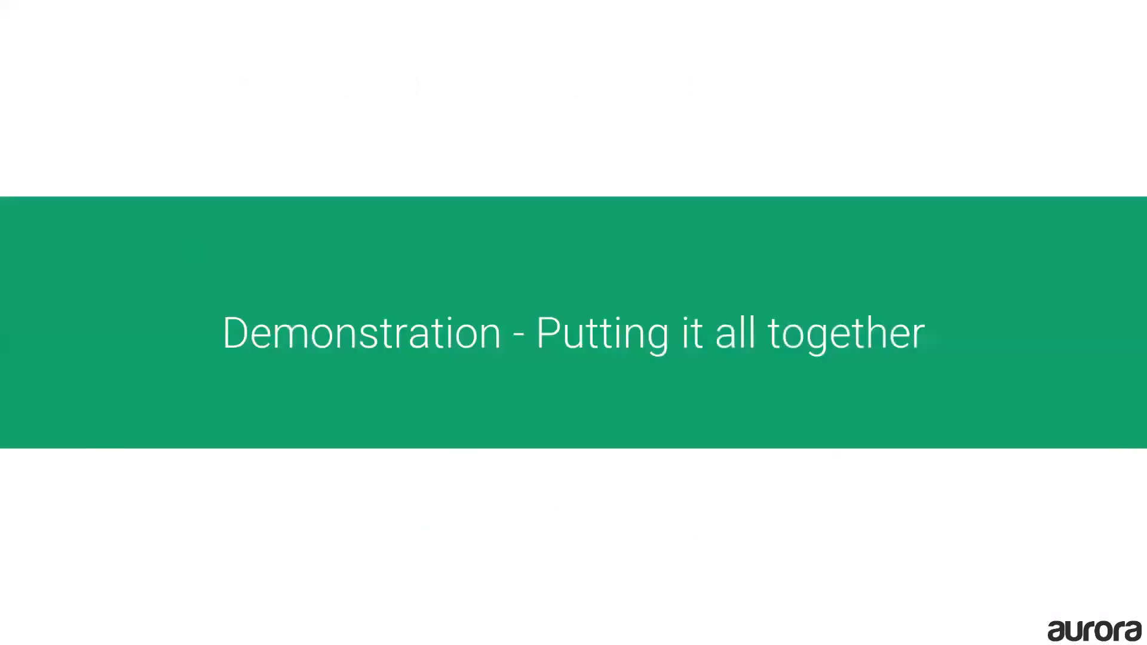
key("ctrl+Left")
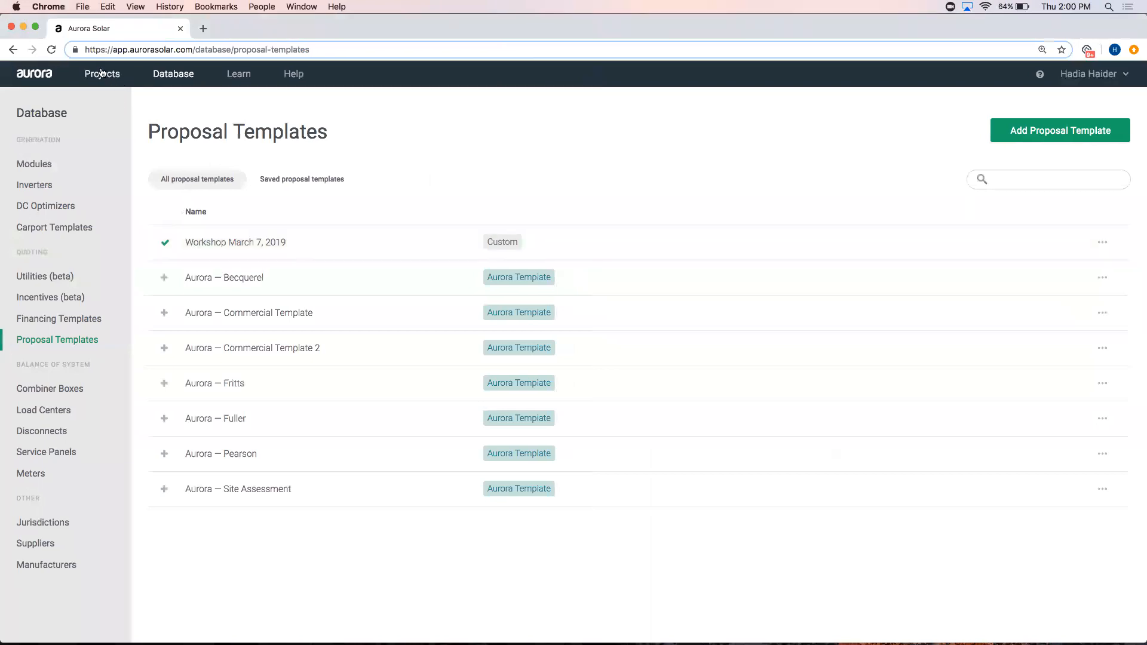
- Open the residential project and examine its consumption profile with the utility rate and monthly electricity usage
left_click(118, 81)
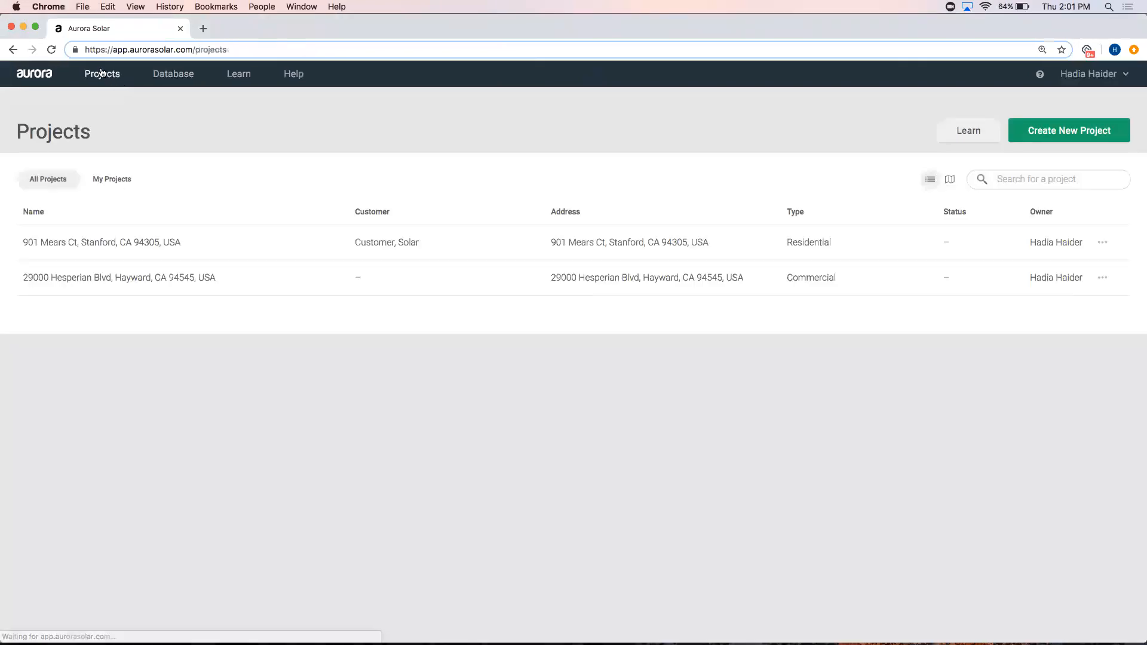
left_click(167, 257)
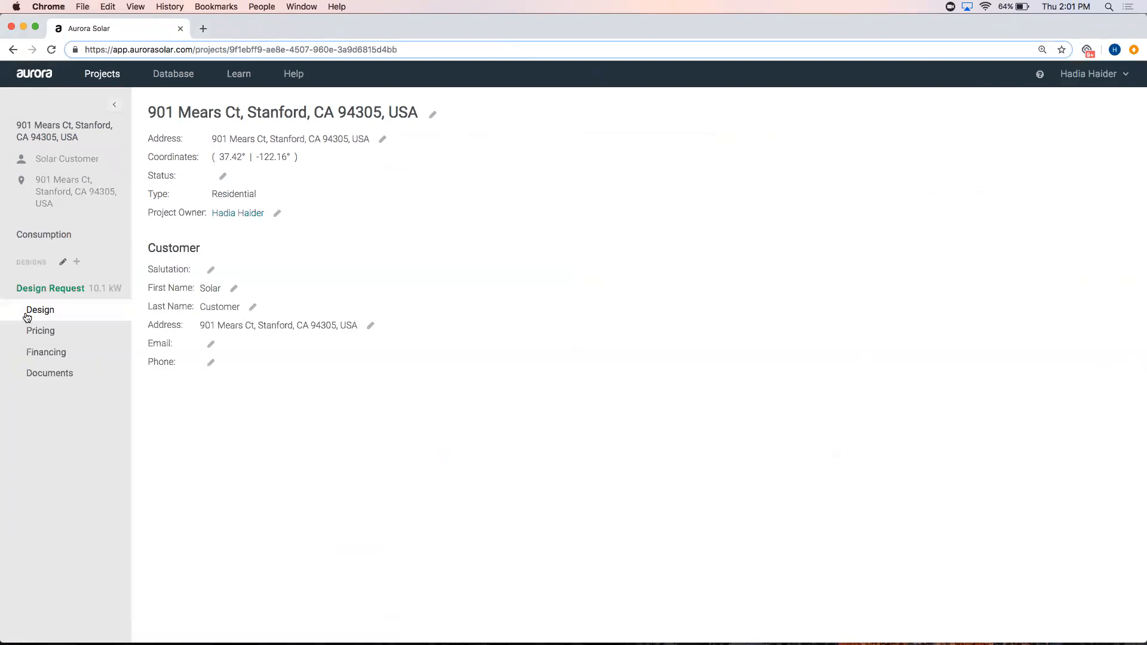
left_click(61, 315)
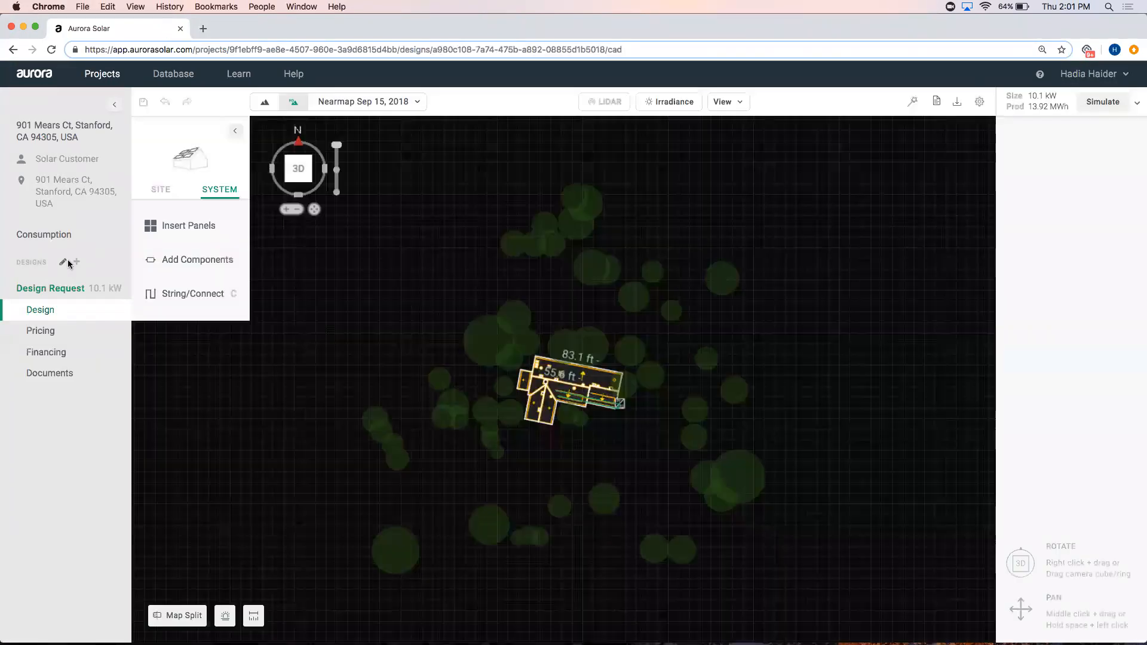
left_click(62, 238)
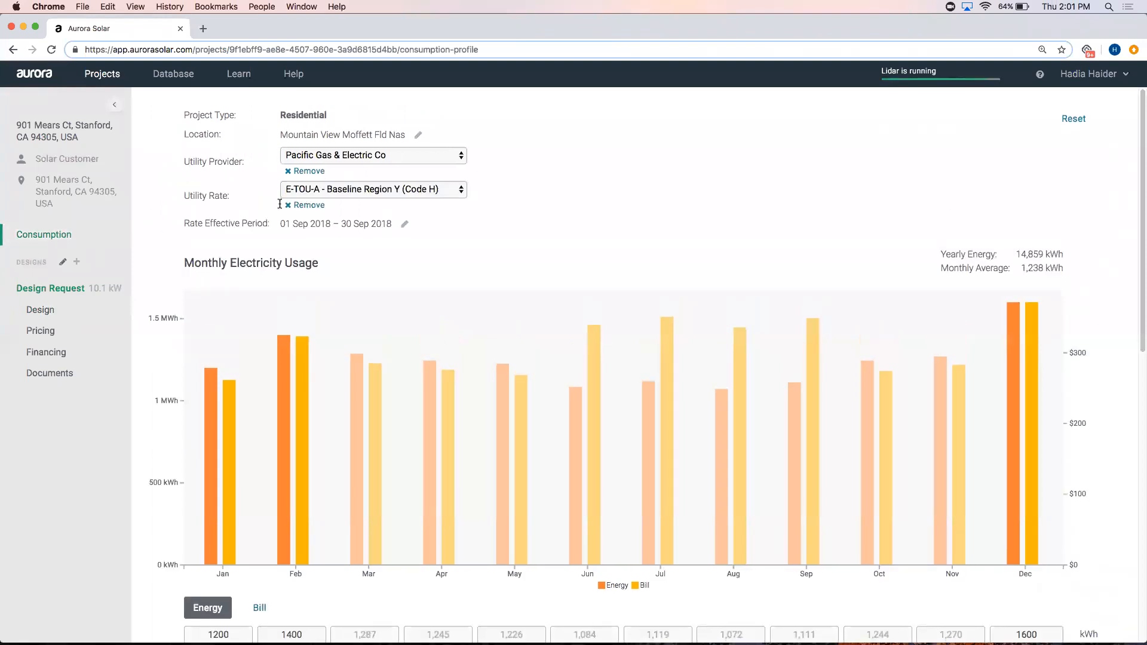
scroll(279, 204, "down", 2)
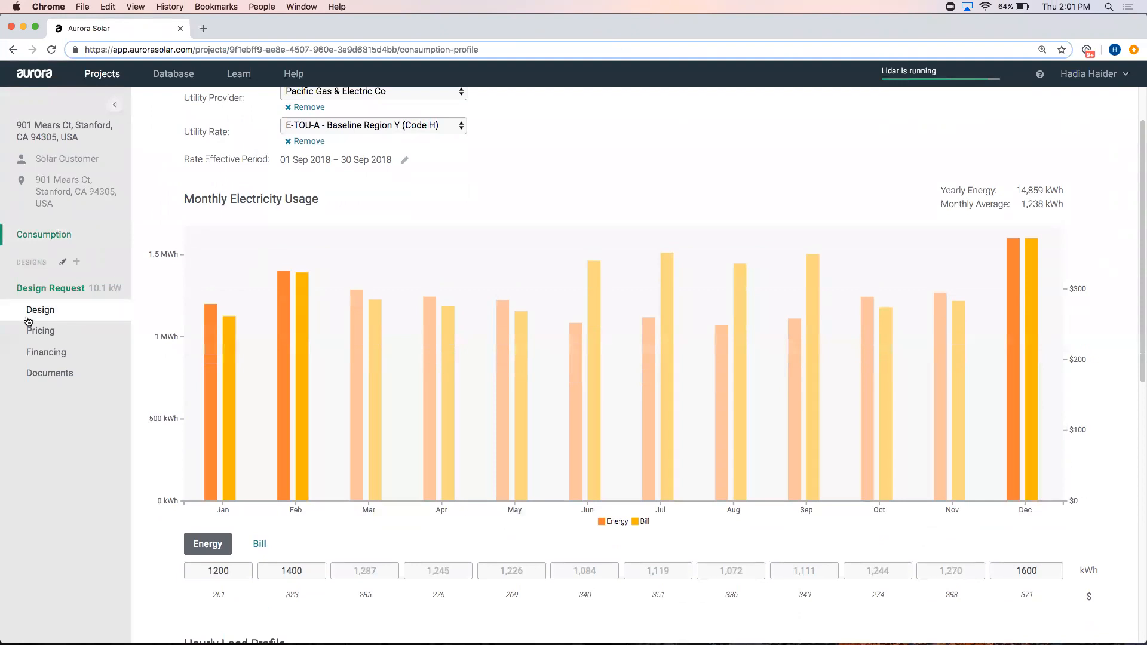
- Open the project's design, inspect the roof and panel layout up close, and check the simulated annual and monthly production
left_click(27, 319)
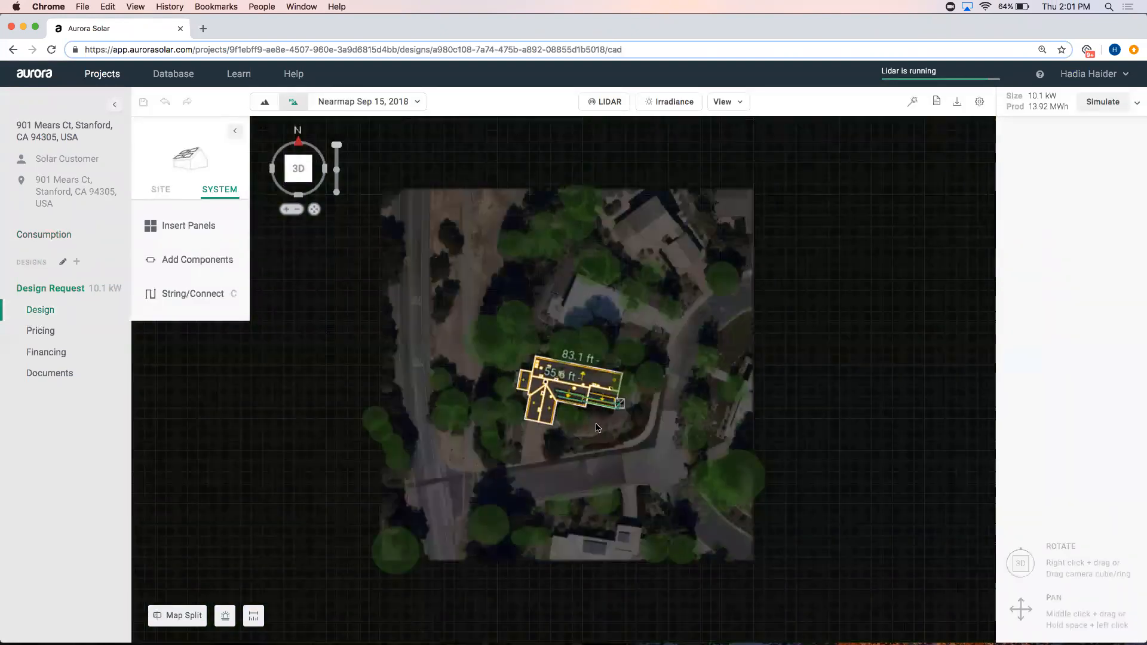
scroll(596, 428, "up", 5)
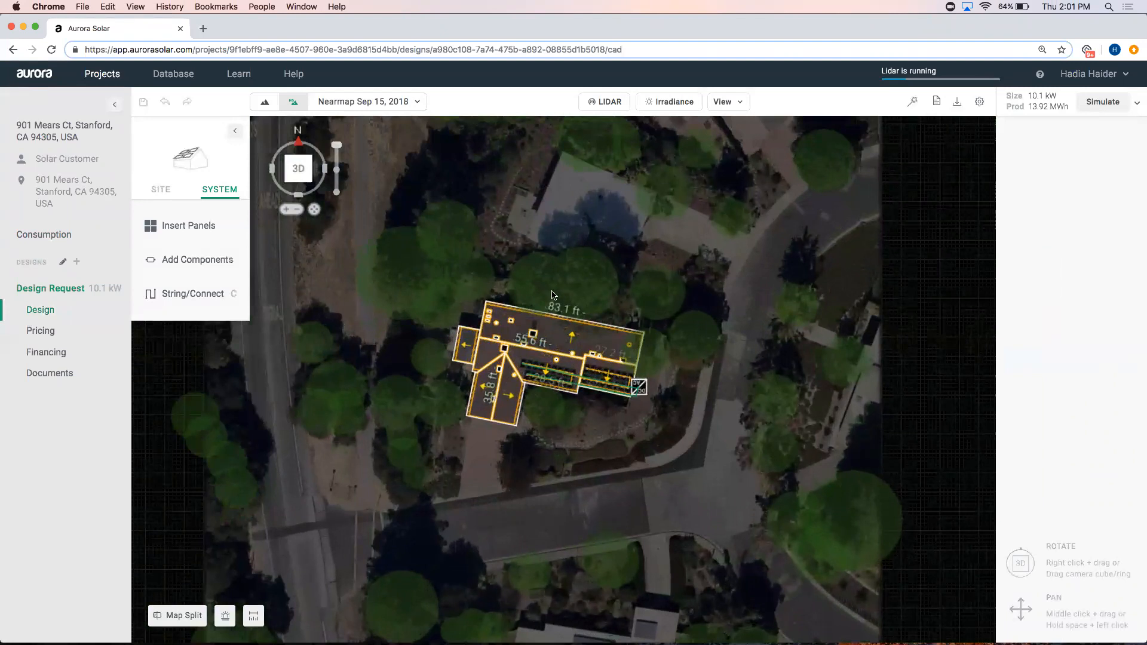
scroll(472, 343, "up", 1)
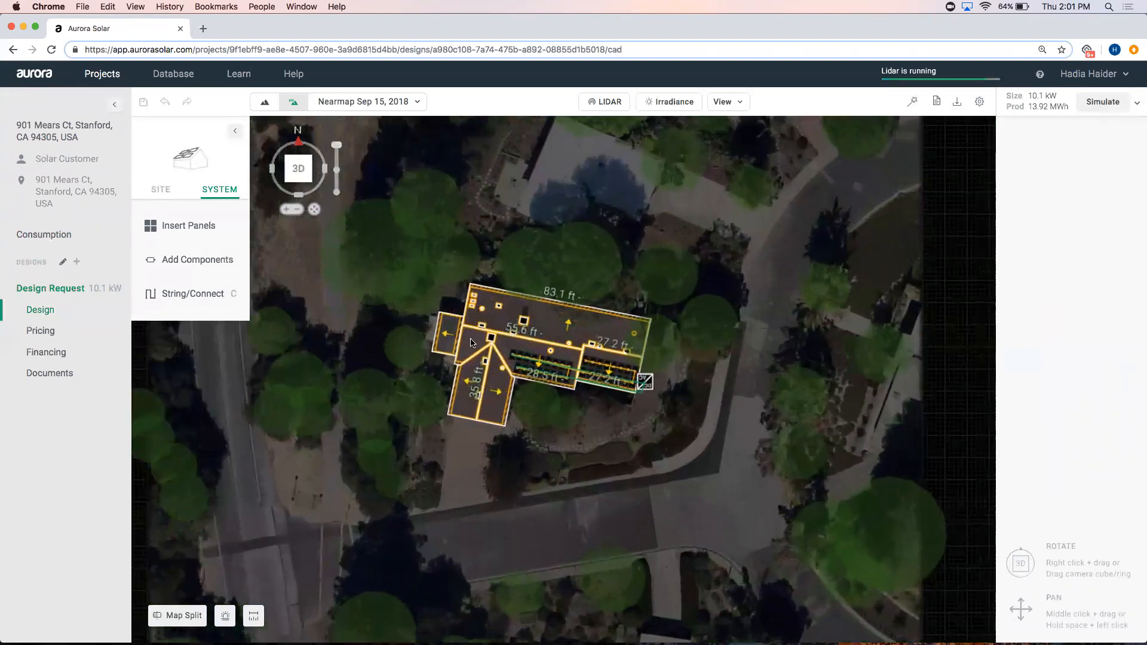
right_click_drag(586, 427, 629, 481)
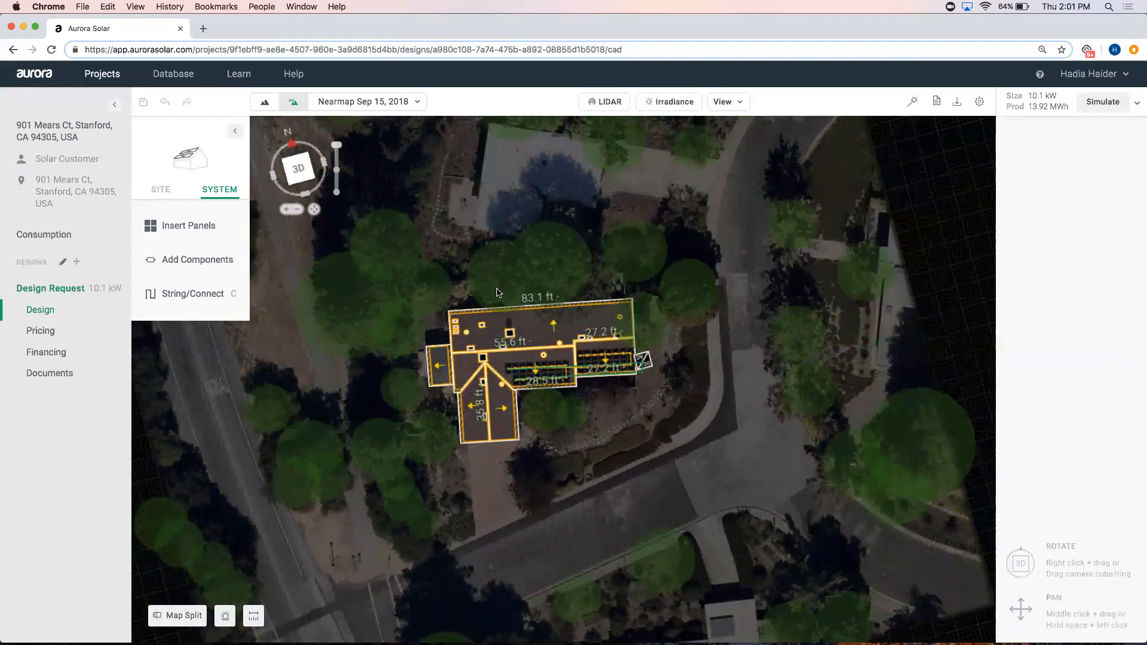
left_click(1137, 106)
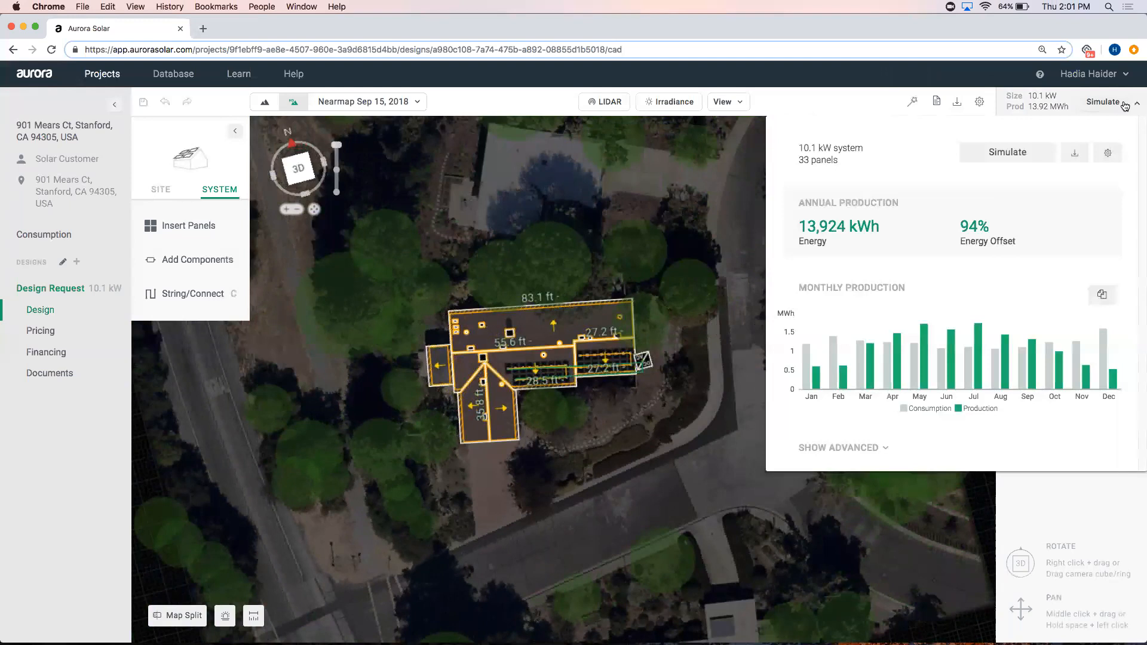
left_click(577, 445)
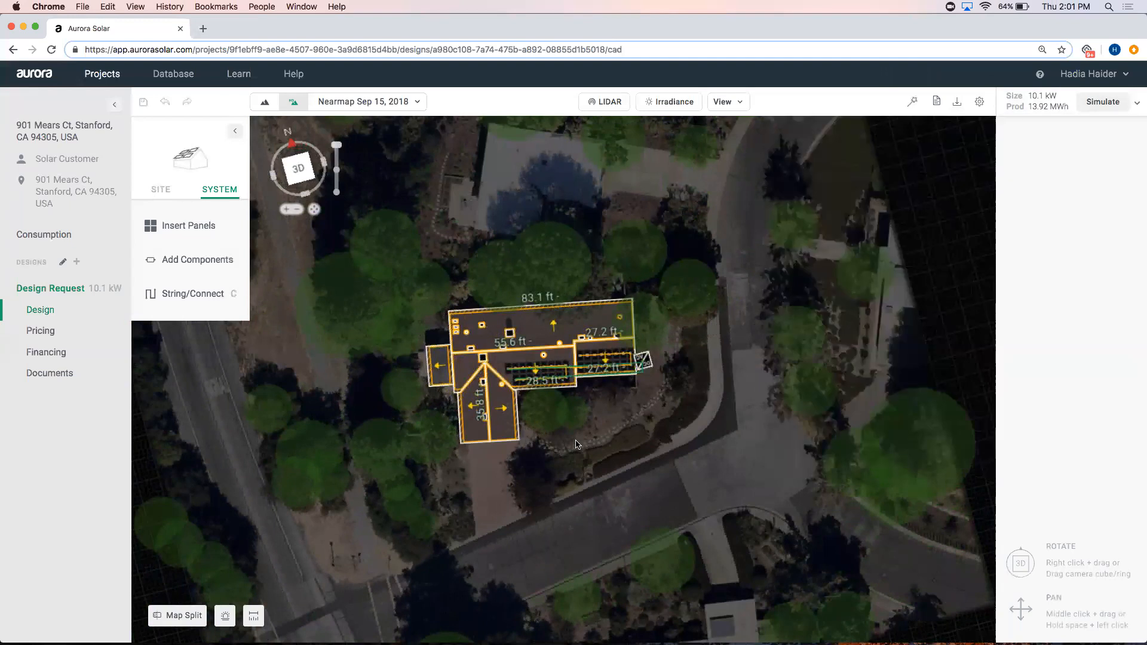
- Check the design's pricing and add a financing named Cash based on the Cash template
left_click(65, 333)
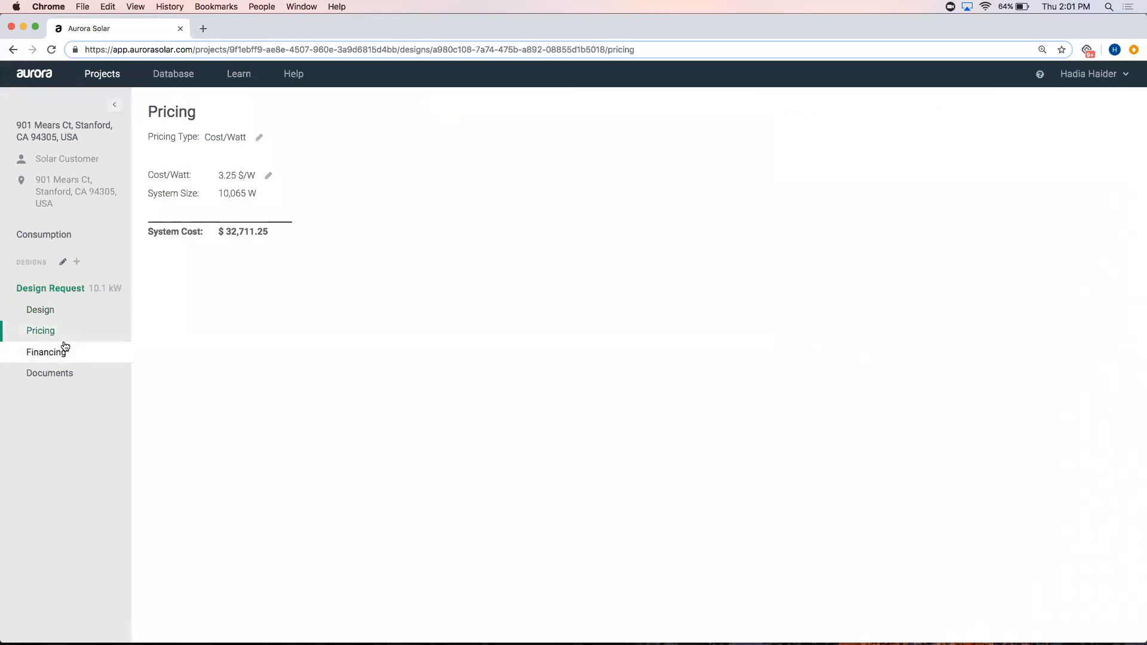
left_click(64, 354)
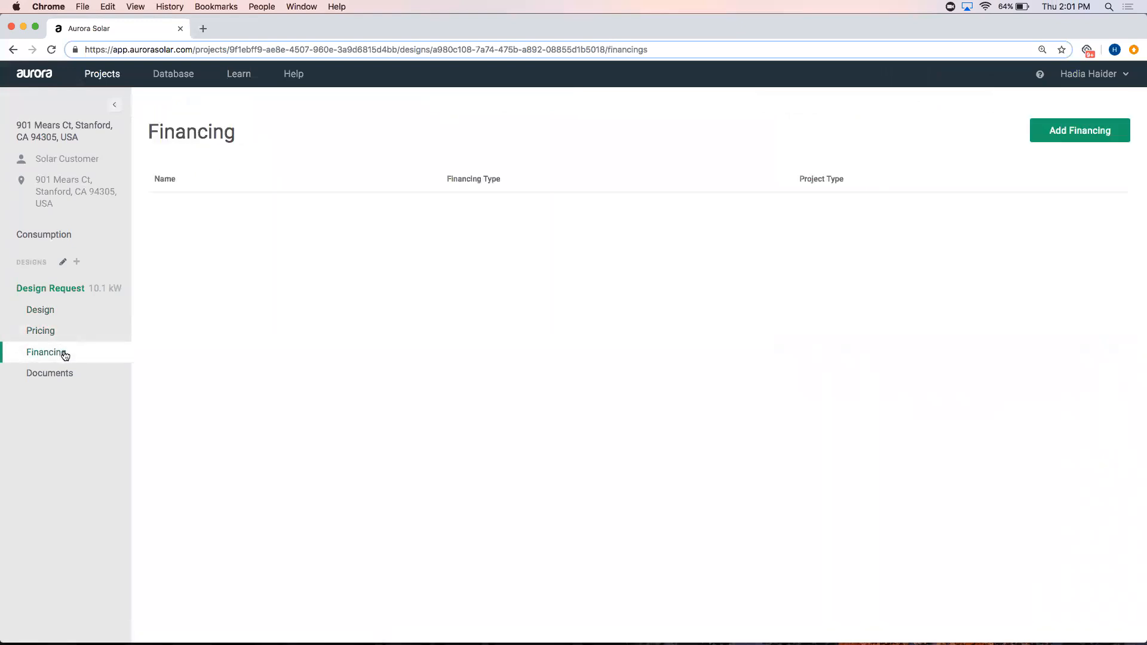
left_click(1069, 129)
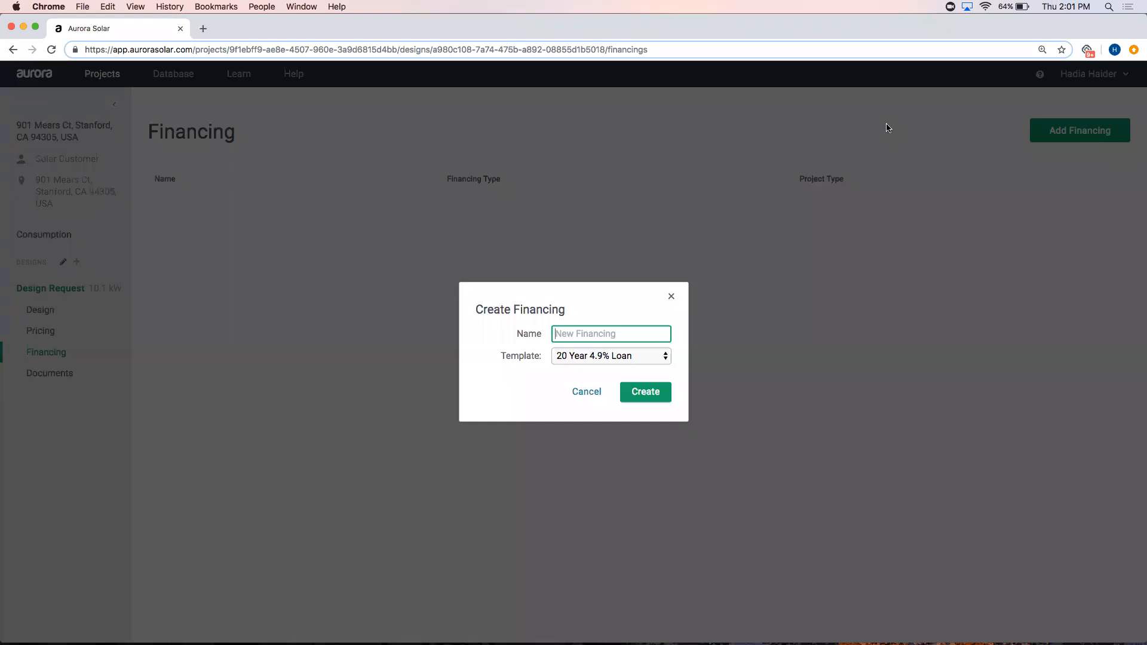
type("Cash")
left_click(648, 357)
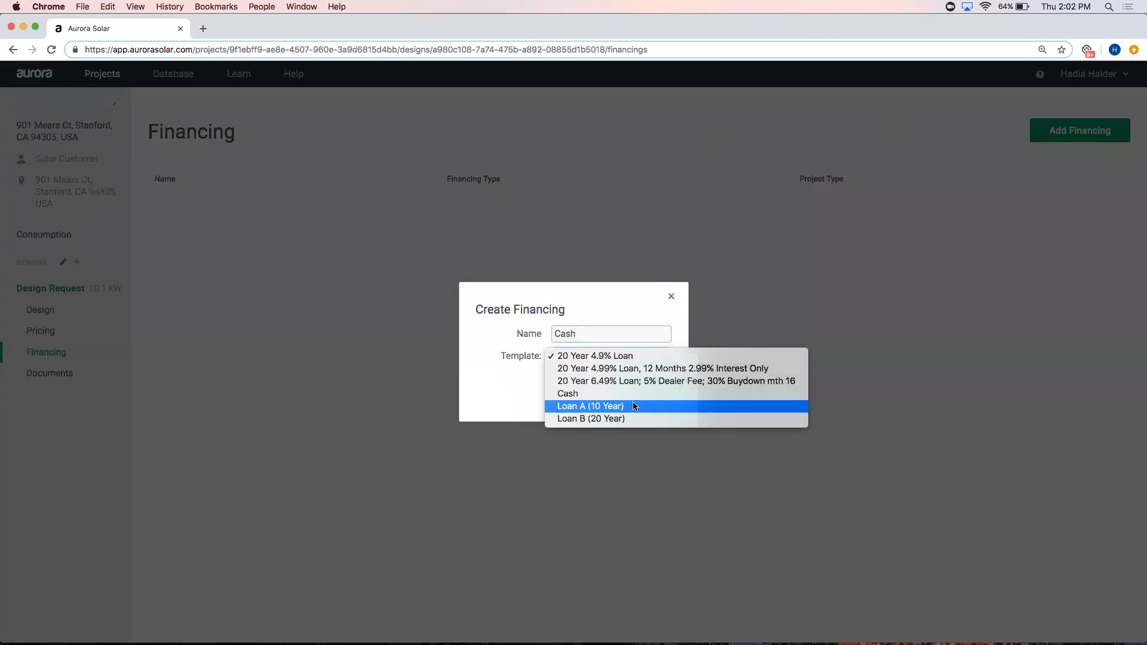
left_click(637, 389)
left_click(638, 393)
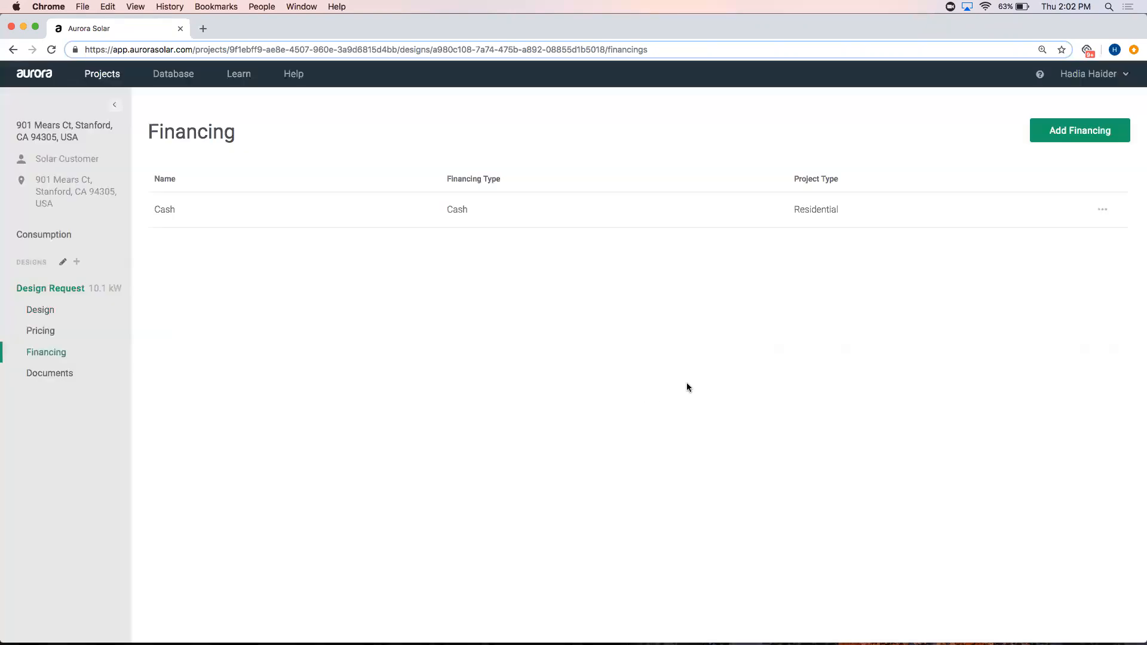
- Run the Cash financing's analysis and review its cash flow and electricity bill charts, rates, taxes, incentives and maintenance settings
left_click(935, 128)
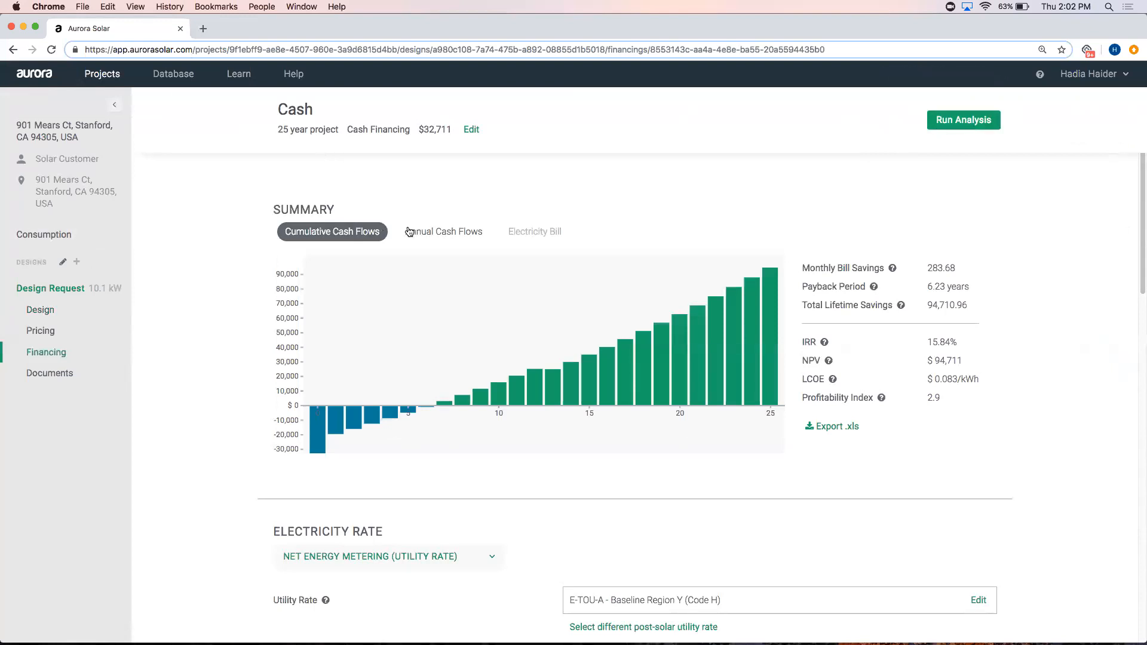
left_click(451, 233)
left_click(526, 232)
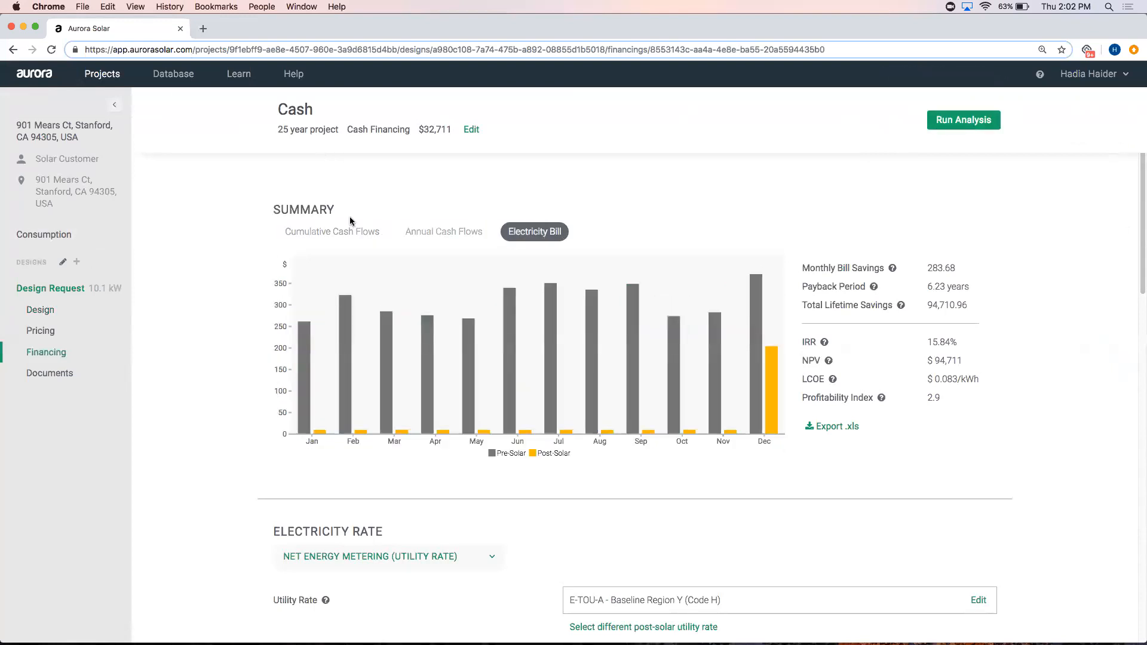
left_click(325, 233)
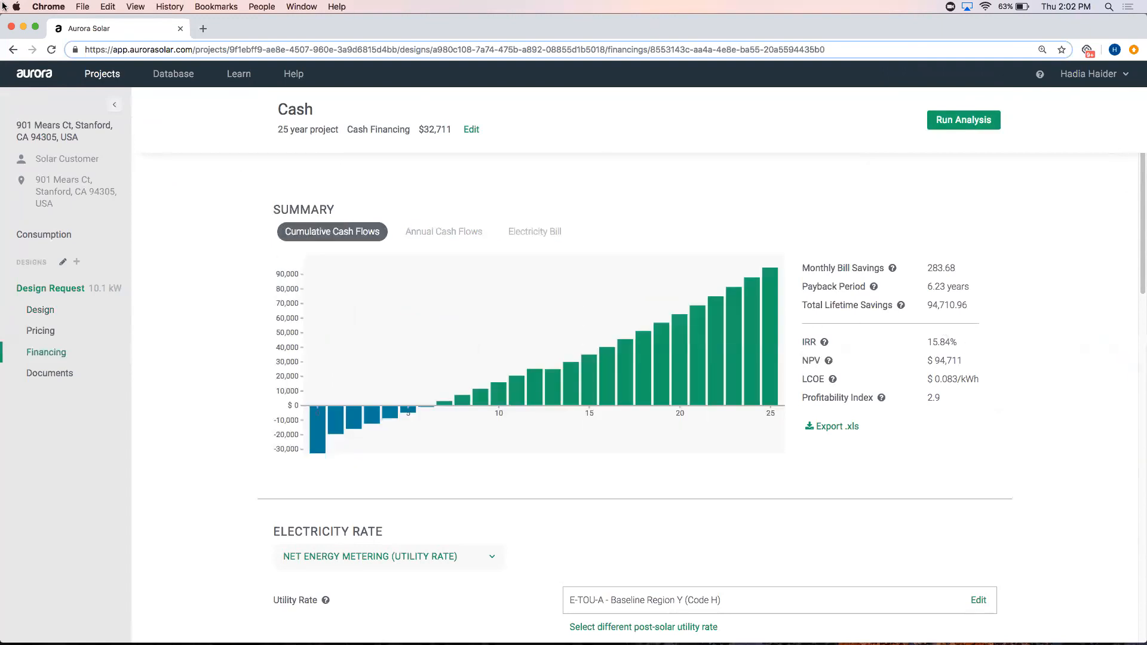
scroll(278, 394, "down", 4)
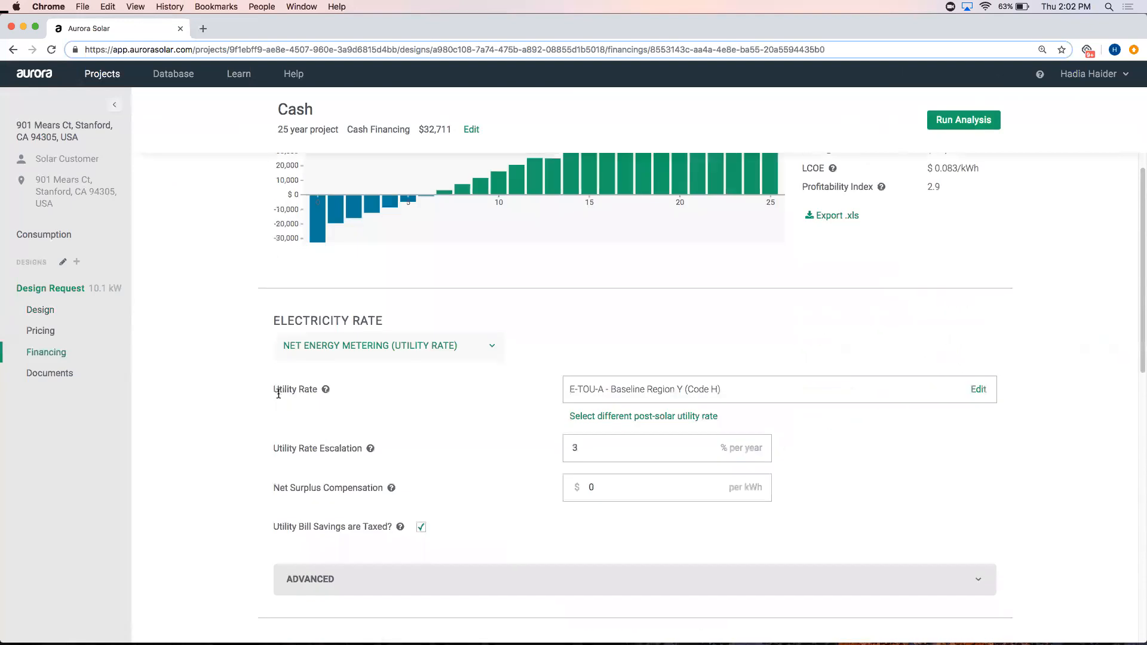
scroll(279, 394, "down", 1)
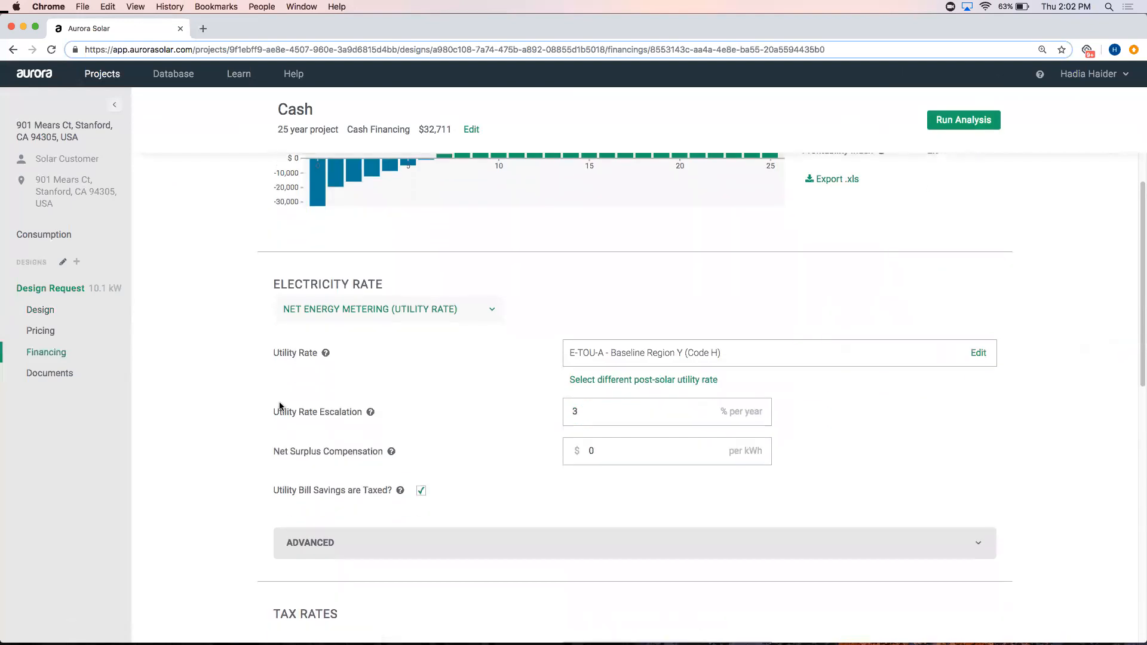
scroll(281, 408, "down", 6)
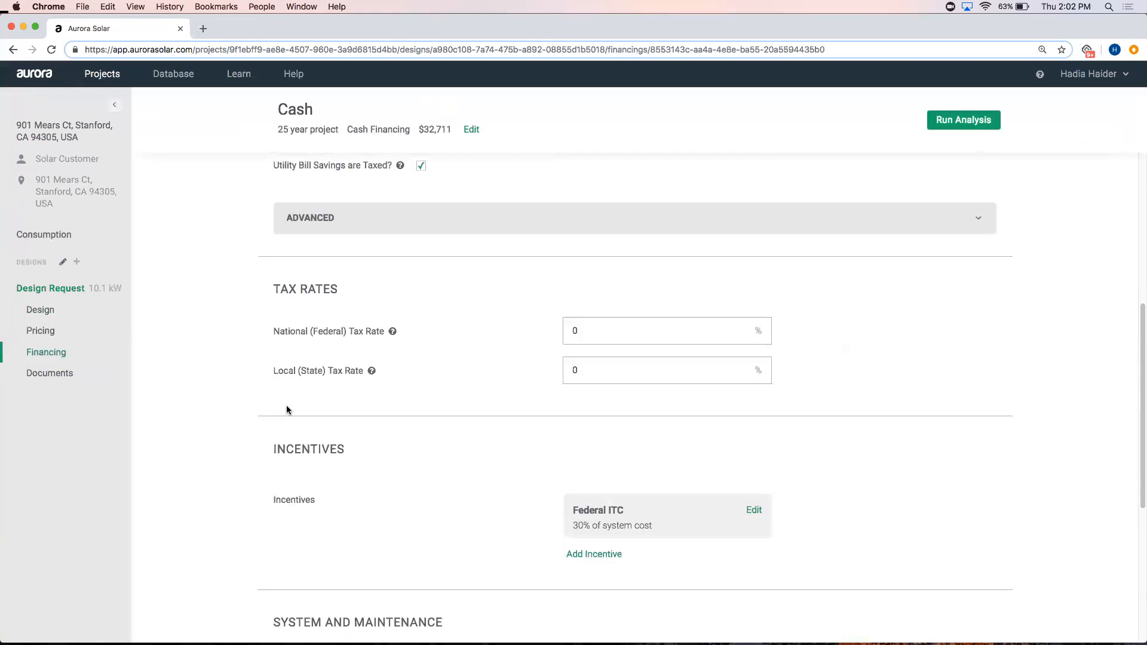
scroll(287, 410, "down", 5)
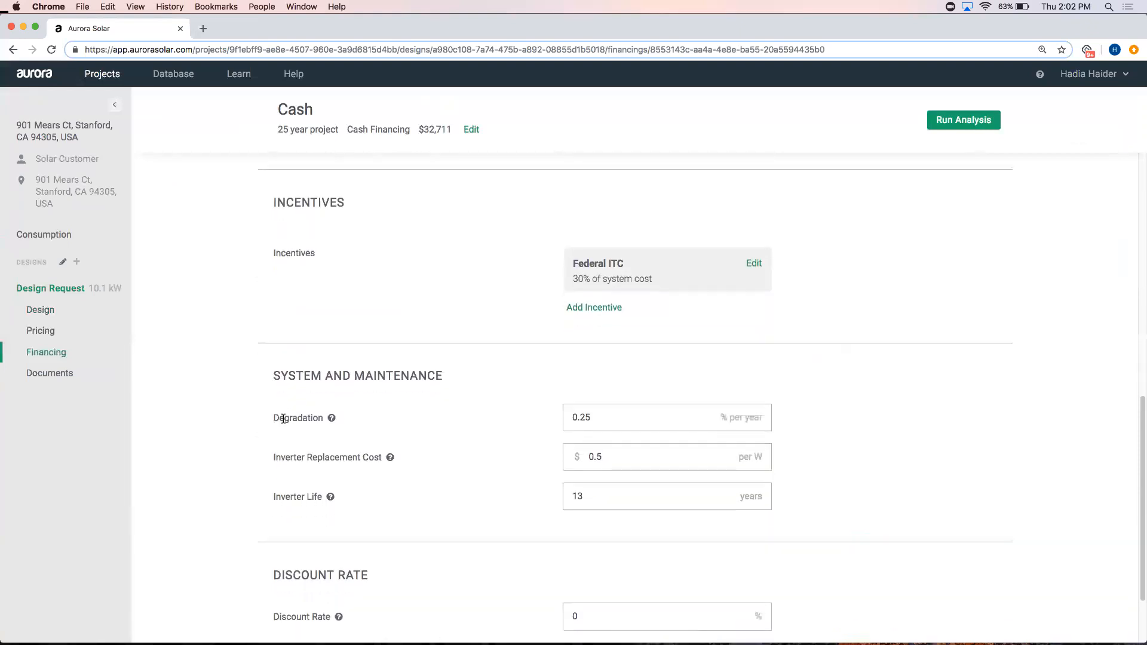
- Return to the financing list and add a financing named Loan A (10 Year) based on the Loan A (10 Year) template
left_click(39, 356)
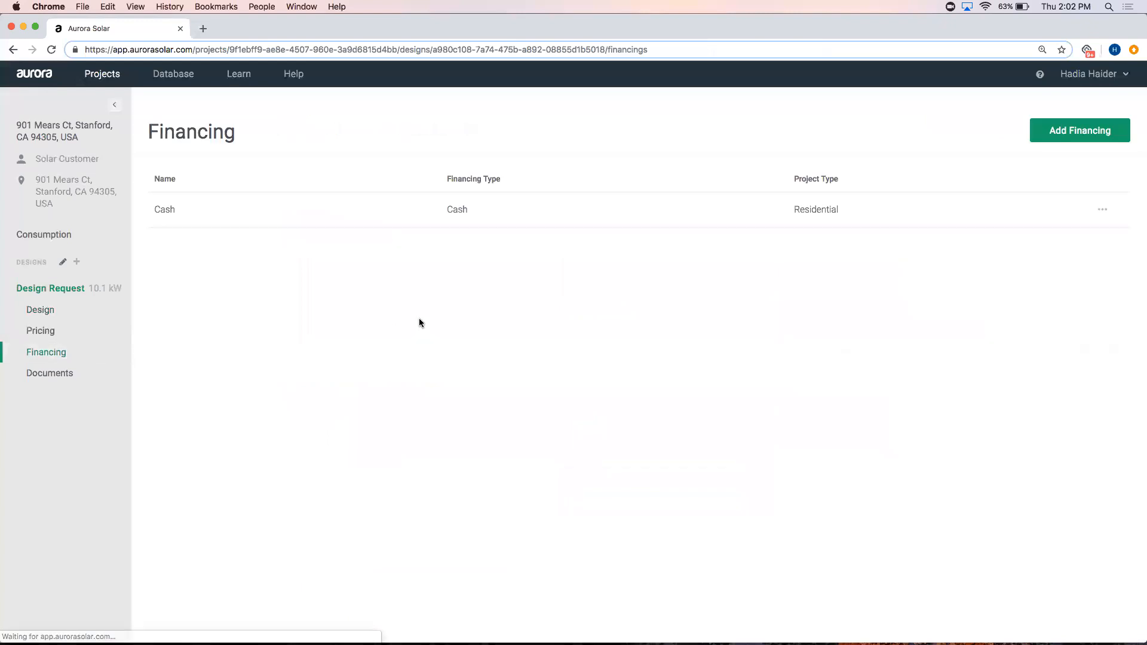
left_click(1055, 135)
type("Loa")
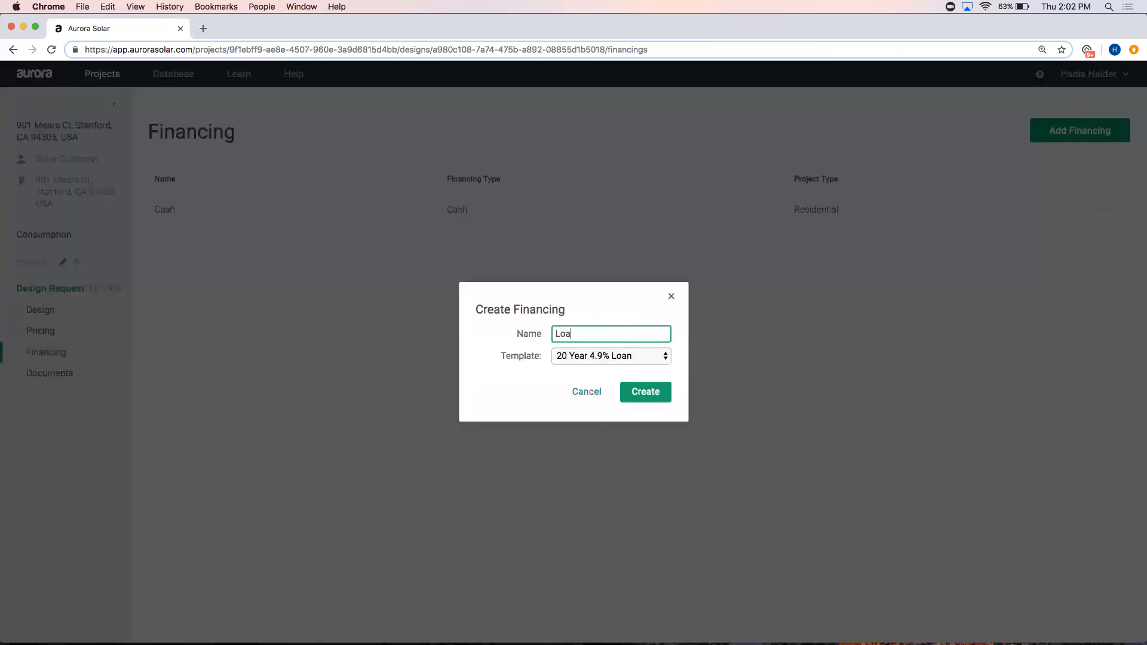
type("n A (10 Year)")
left_click(569, 356)
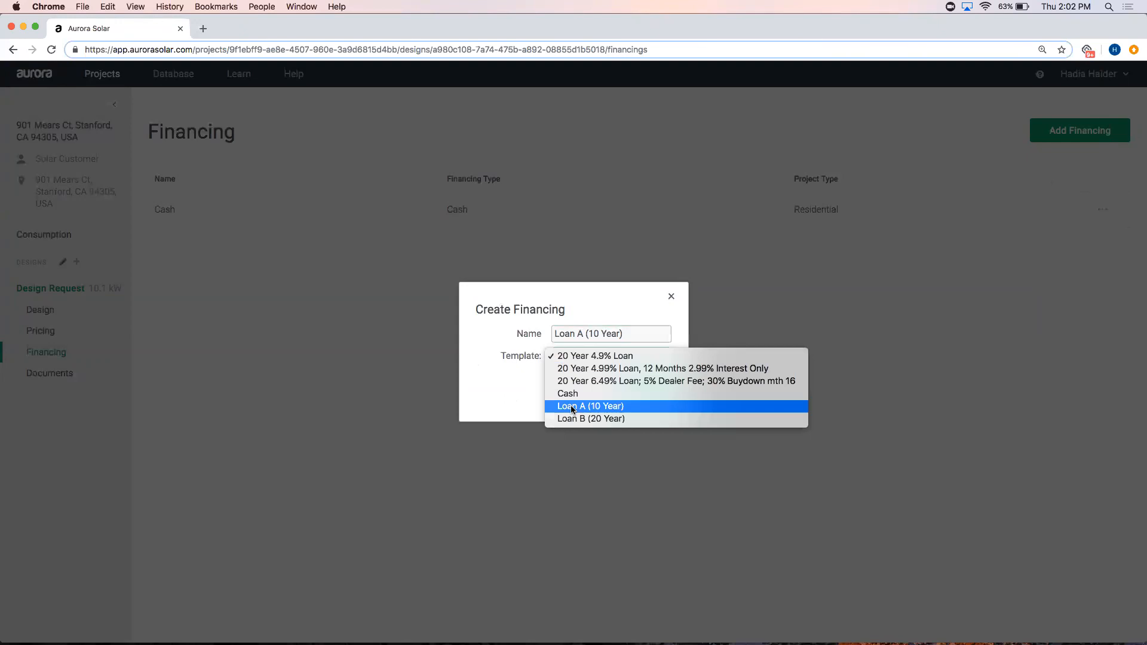
left_click(589, 404)
left_click(645, 393)
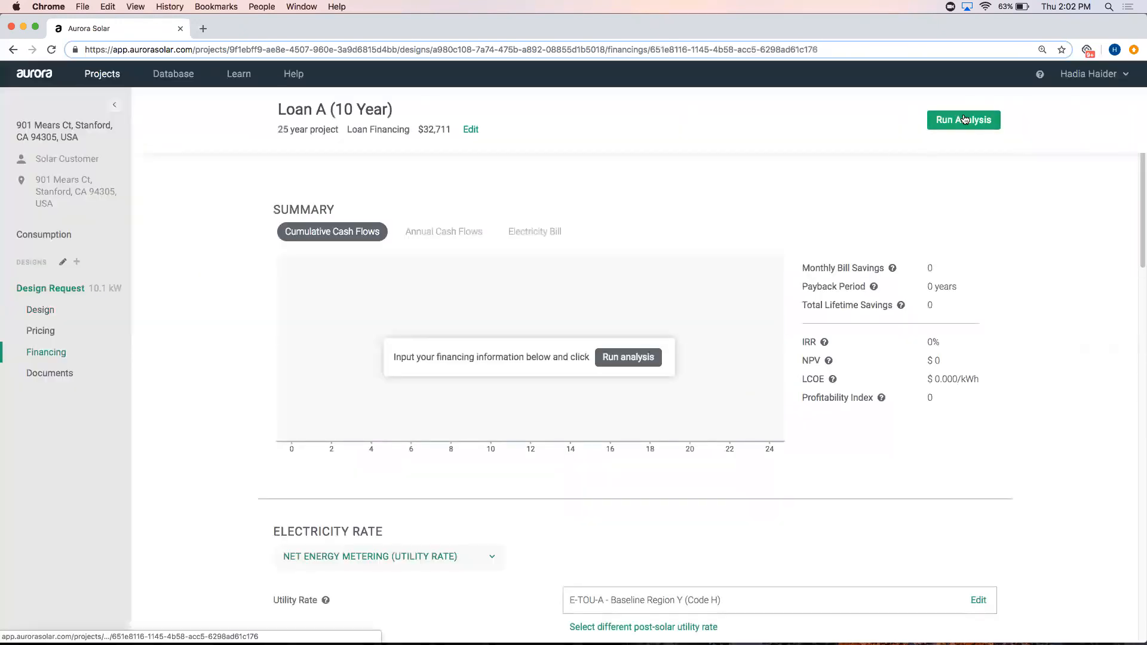
- Run the Loan A (10 Year) analysis and review its cash flow summary, electricity rate, tax, loan and incentive settings
left_click(965, 119)
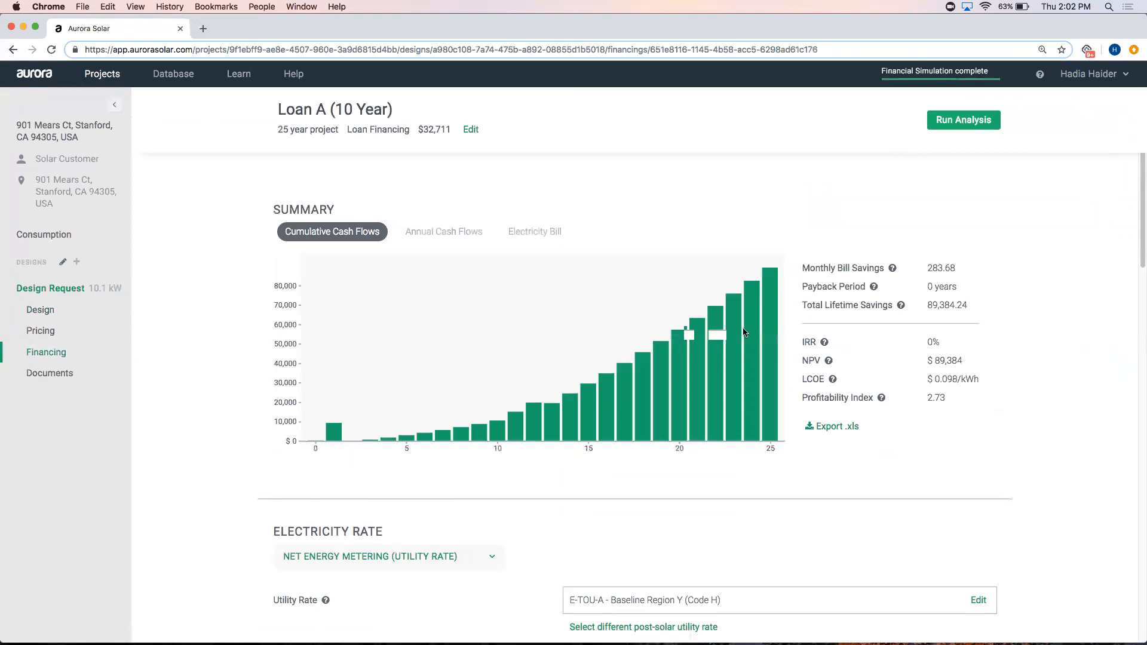
scroll(744, 330, "down", 3)
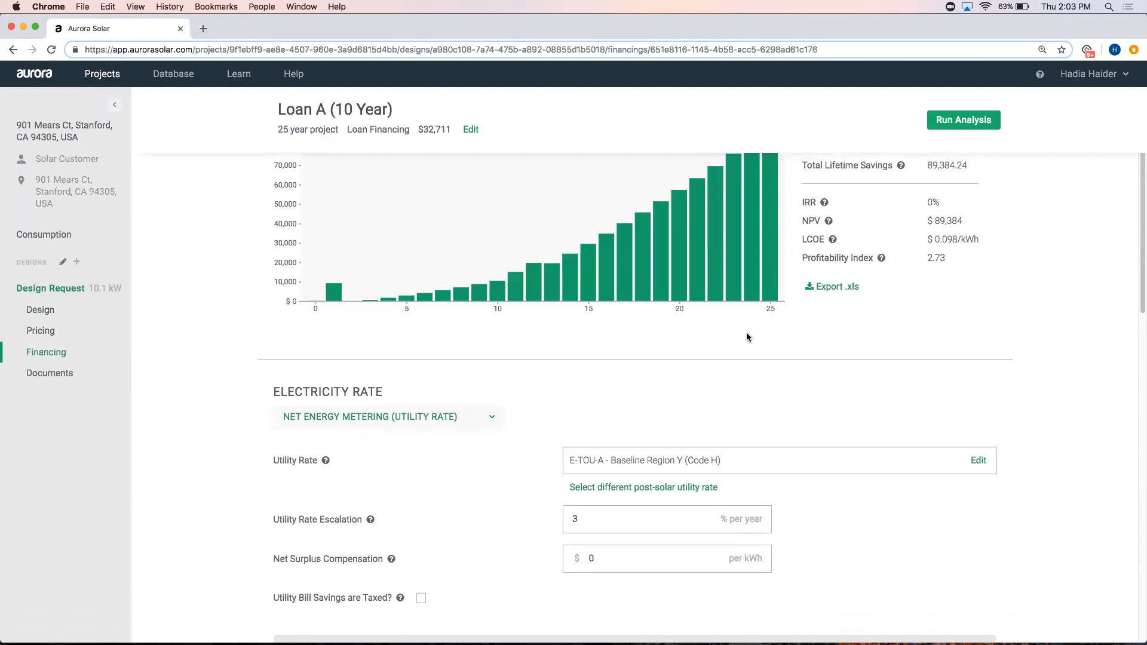
scroll(746, 337, "down", 10)
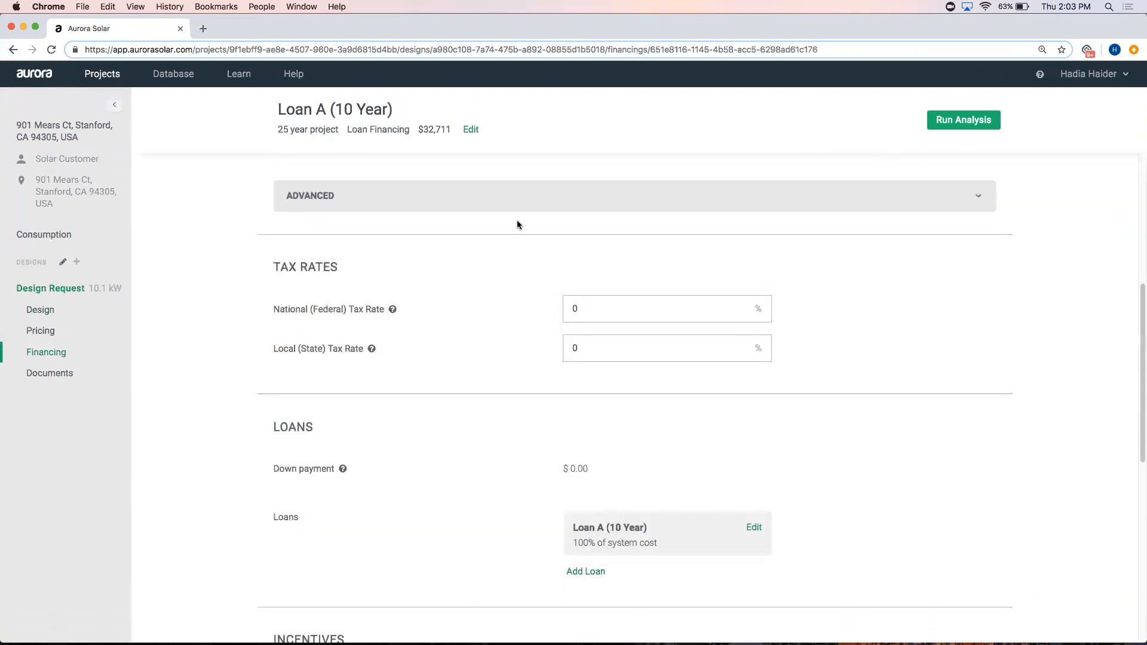
scroll(301, 440, "down", 3)
scroll(300, 440, "down", 2)
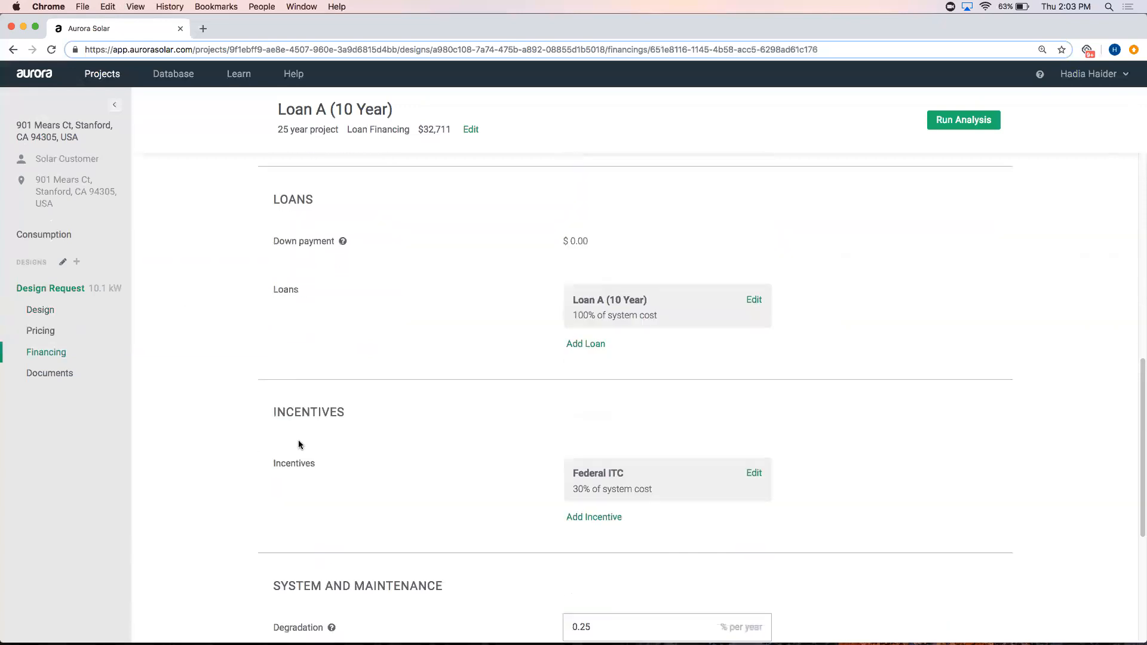
- Add a financing named Loan B (20 Year) based on the Loan B (20 Year) template and run its analysis
left_click(64, 350)
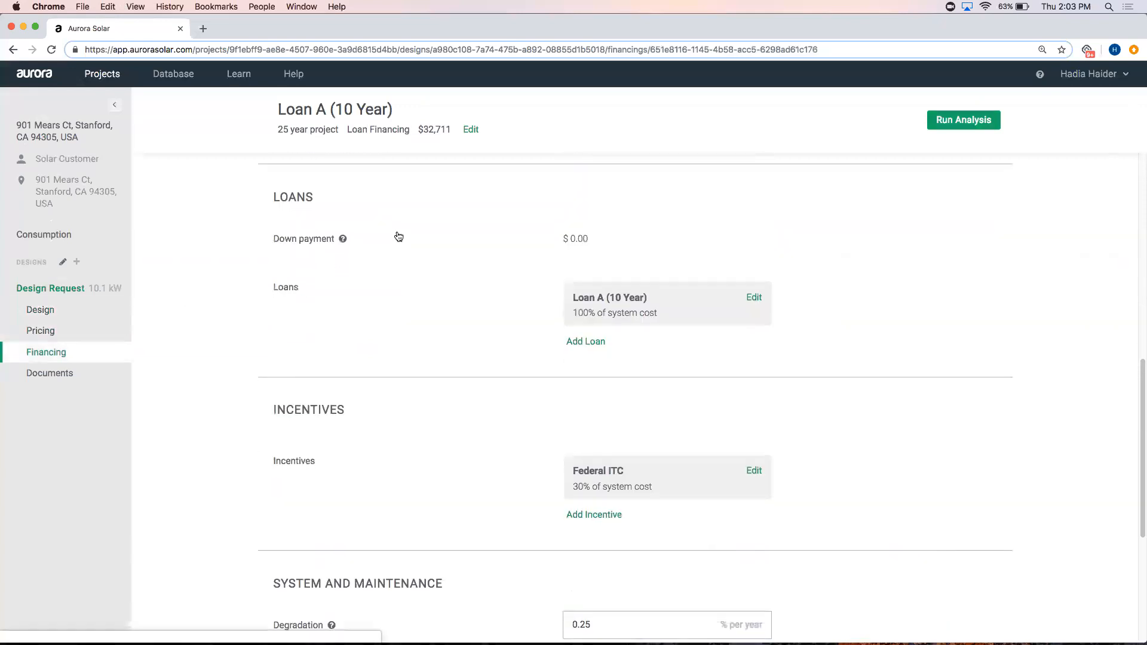
left_click(1046, 141)
type("Loan B (")
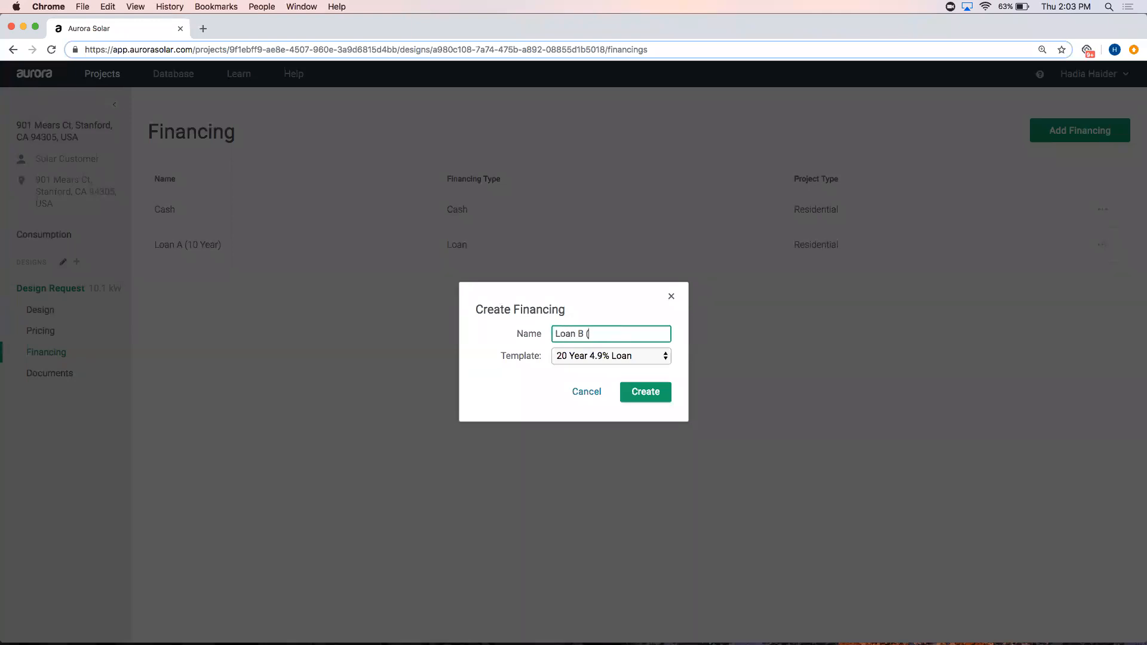
type("20 Year)")
left_click(648, 362)
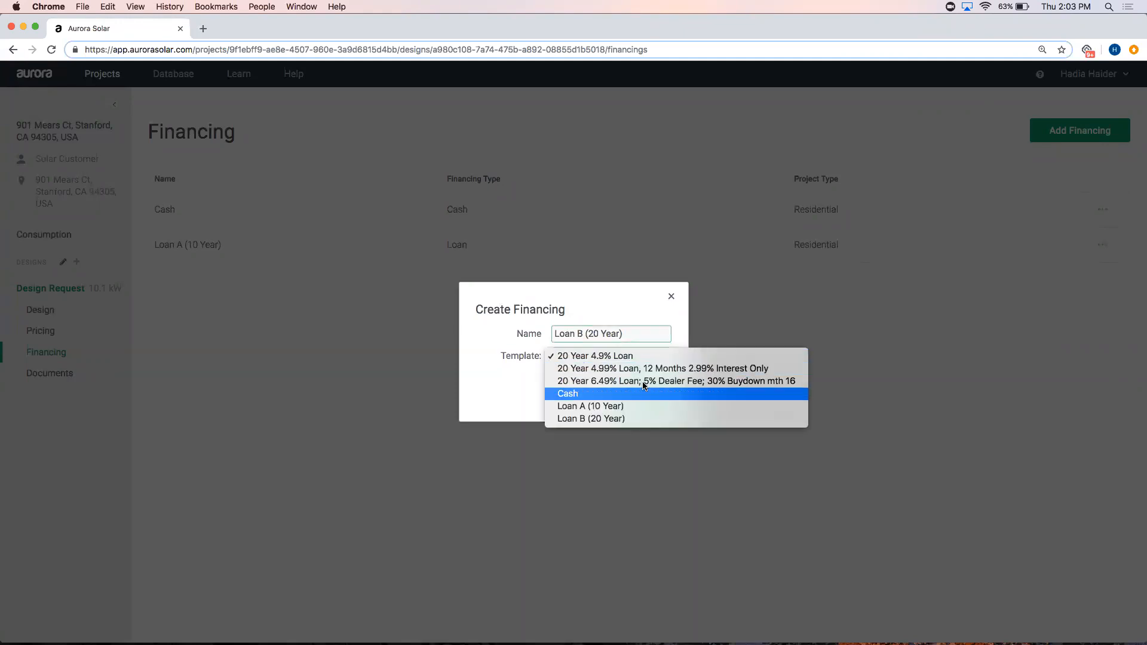
left_click(597, 417)
left_click(638, 397)
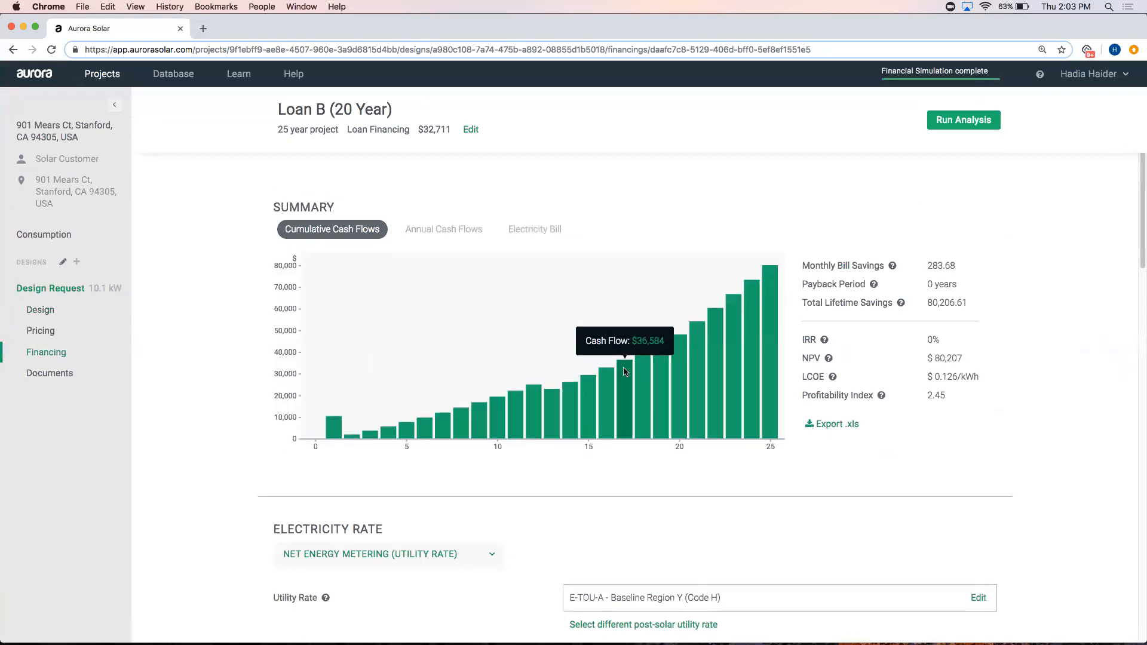
- Check the loan, incentive and maintenance settings of Loan B (20 Year), and return to the financing list
scroll(623, 371, "down", 5)
scroll(623, 371, "down", 11)
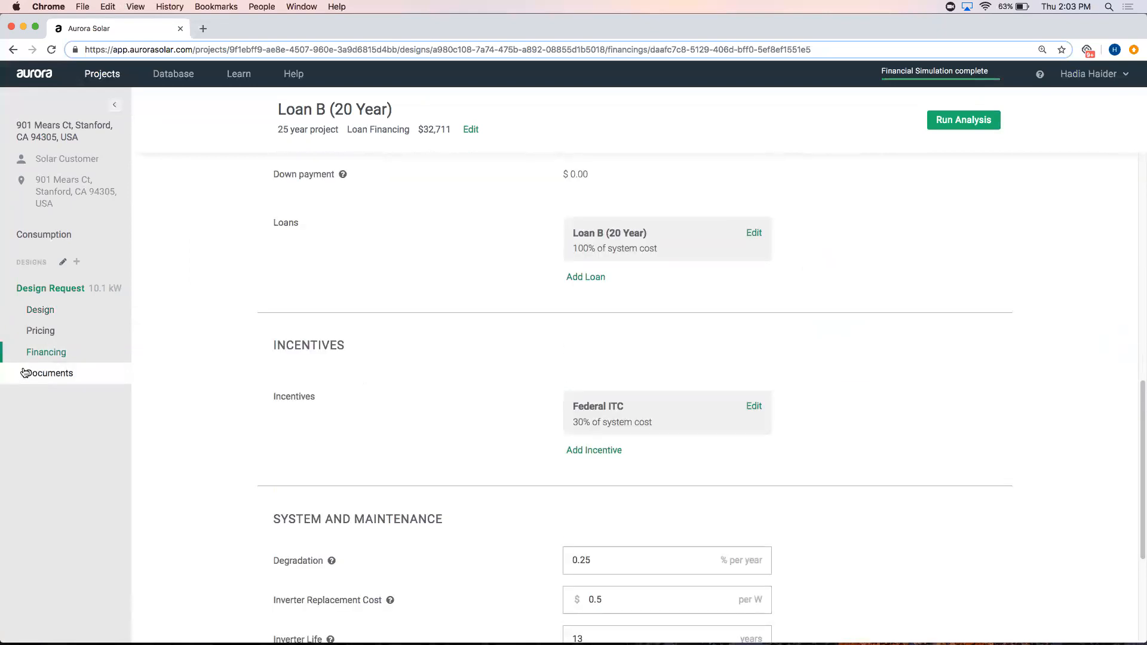
left_click(111, 363)
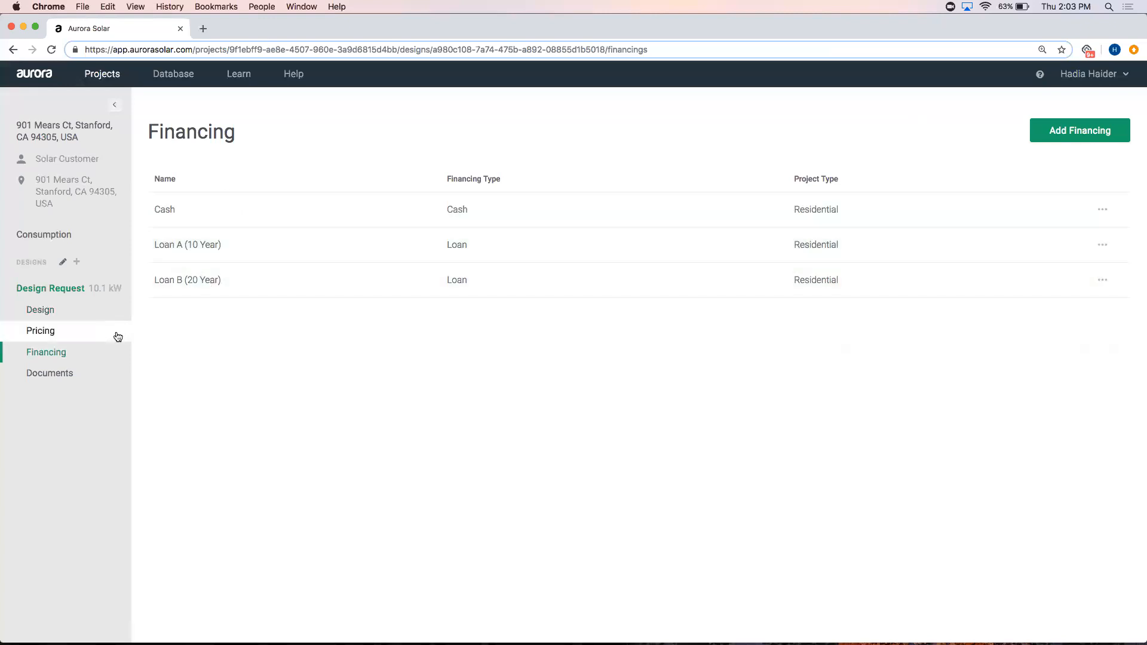
- Start a new proposal in the design's documents, named Workshop March 7, 2019, with the Workshop March 7, 2019 template
left_click(89, 374)
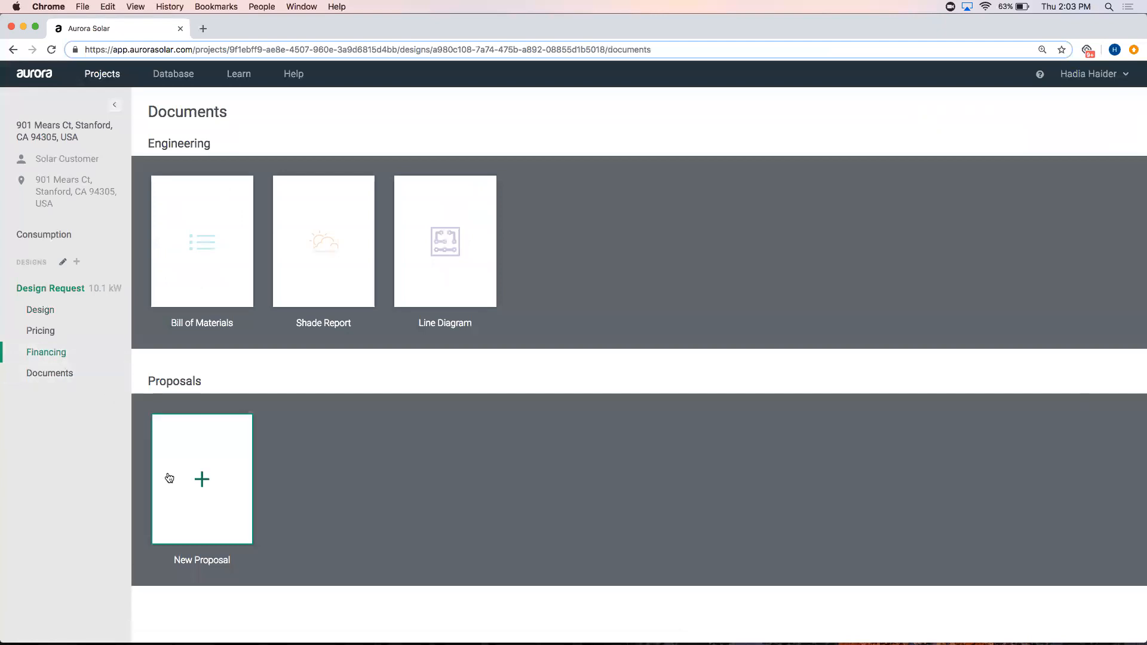
left_click(217, 511)
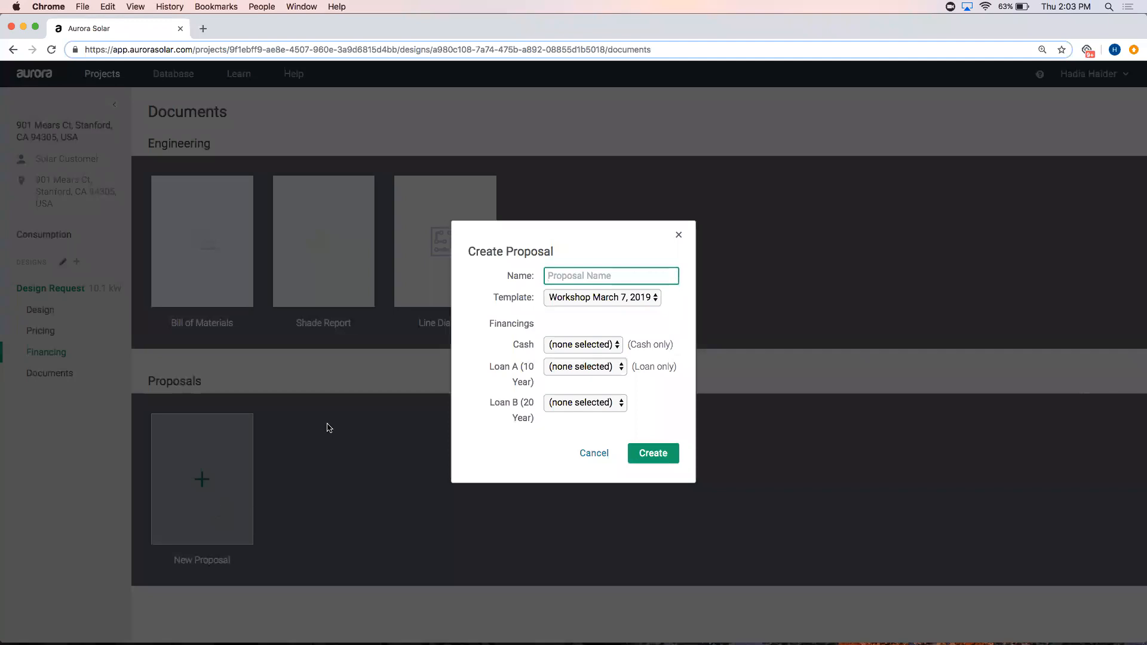
type("Workshop March 7, 2019")
left_click(618, 303)
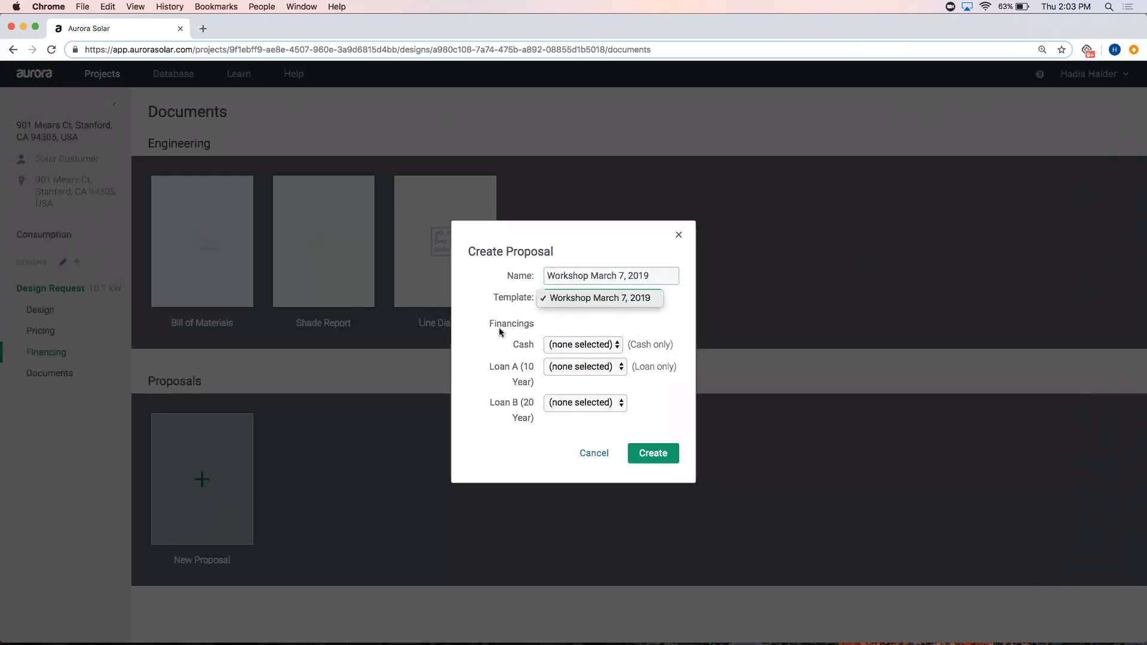
left_click(568, 300)
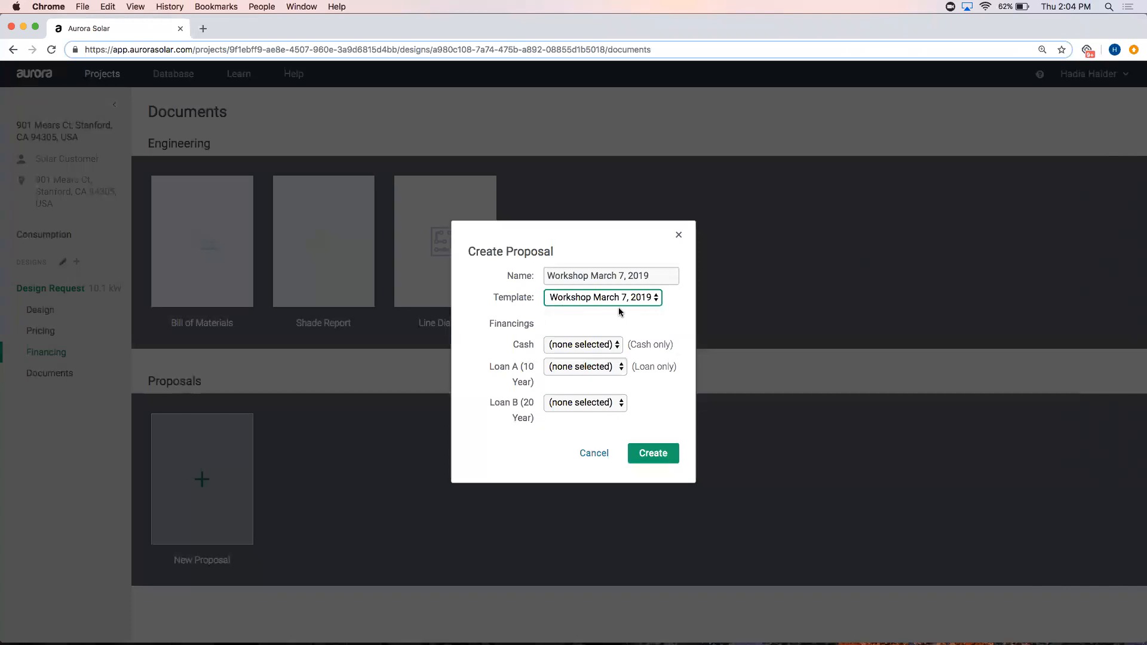
- Assign the Cash, Loan A (10 Year) and Loan B (20 Year) financings to their matching proposal slots and create the proposal
left_click(596, 344)
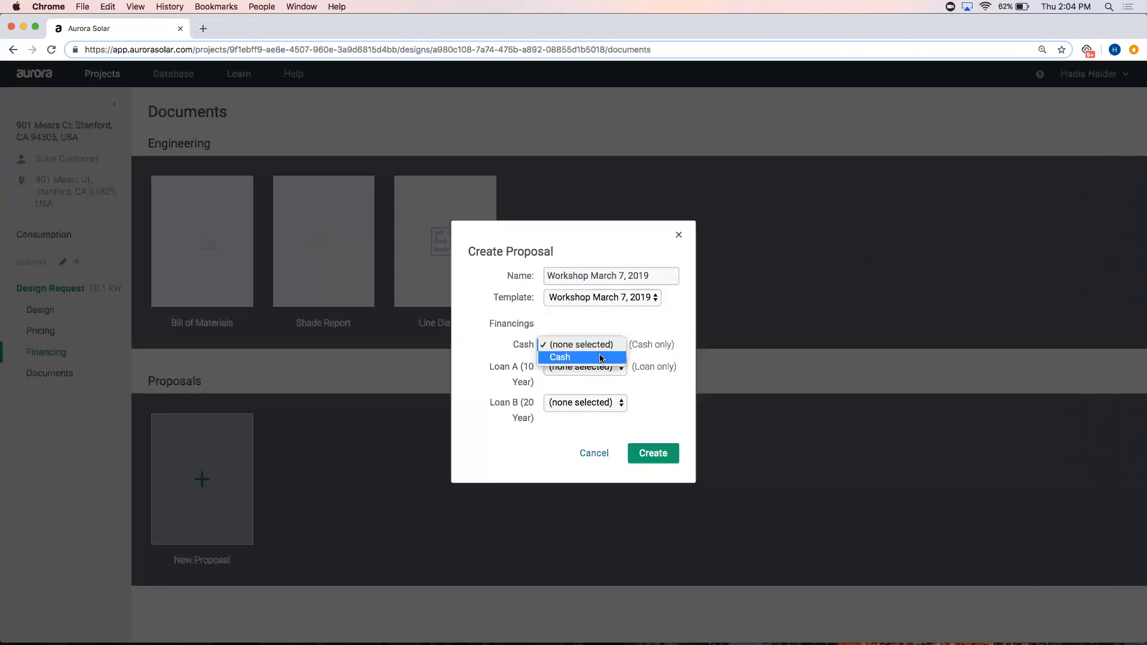
left_click(601, 356)
left_click(563, 369)
left_click(568, 379)
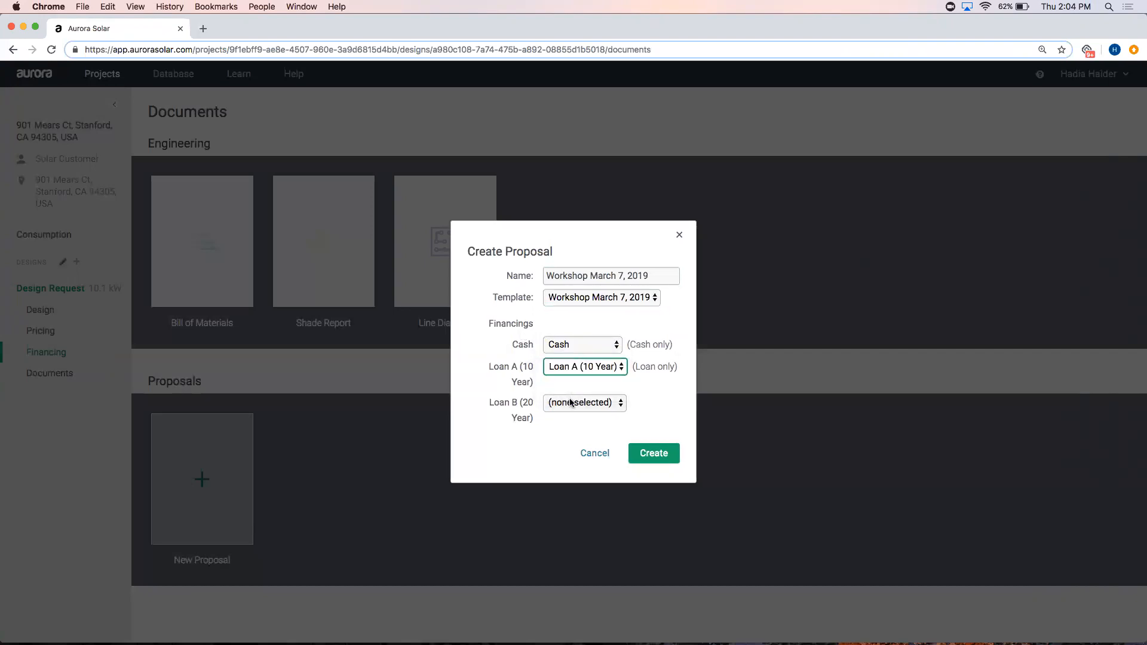
left_click(571, 404)
left_click(583, 442)
left_click(657, 453)
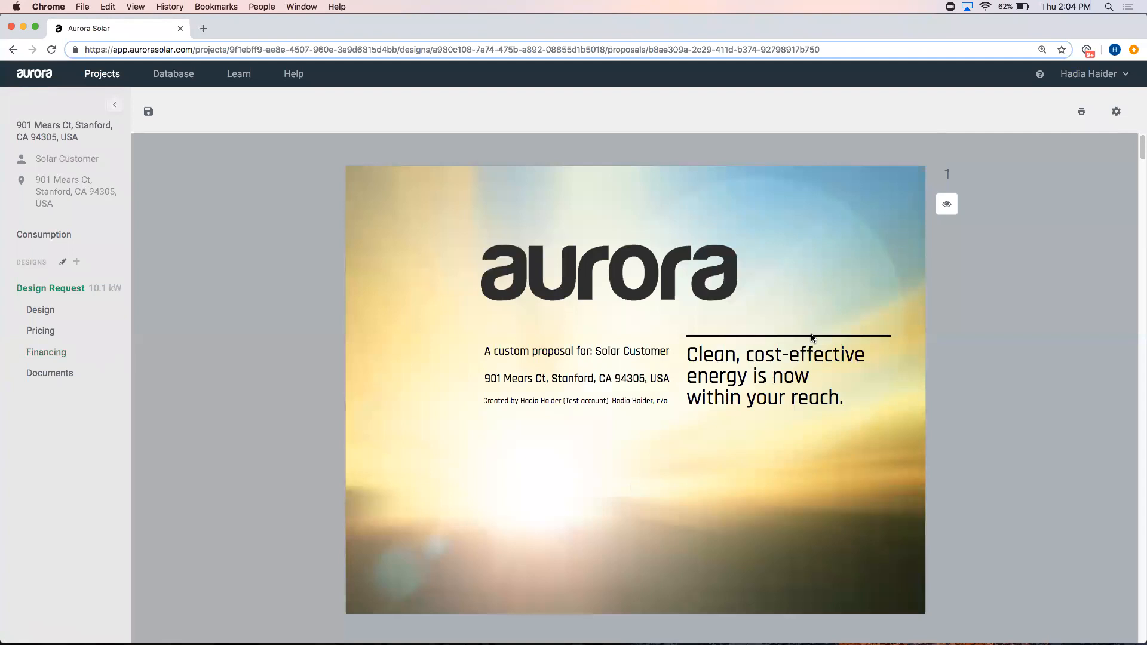
- Review the generated proposal from the cover through the disclaimers and assumptions and the company page to the Your system page
scroll(961, 393, "down", 5)
scroll(961, 395, "down", 3)
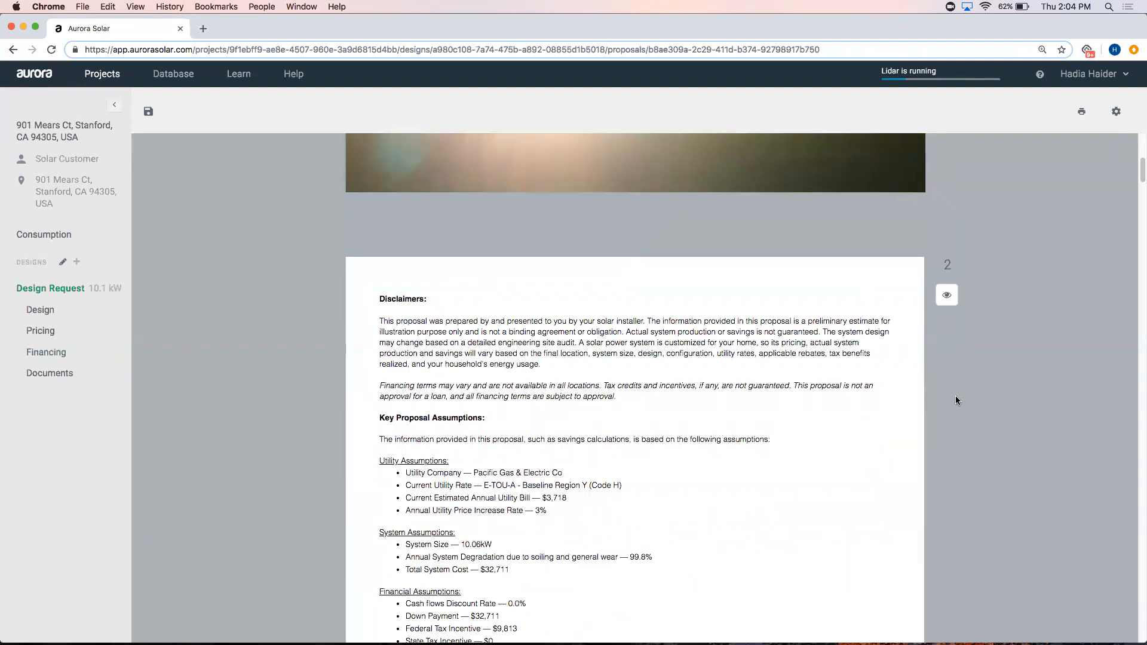
scroll(549, 364, "down", 2)
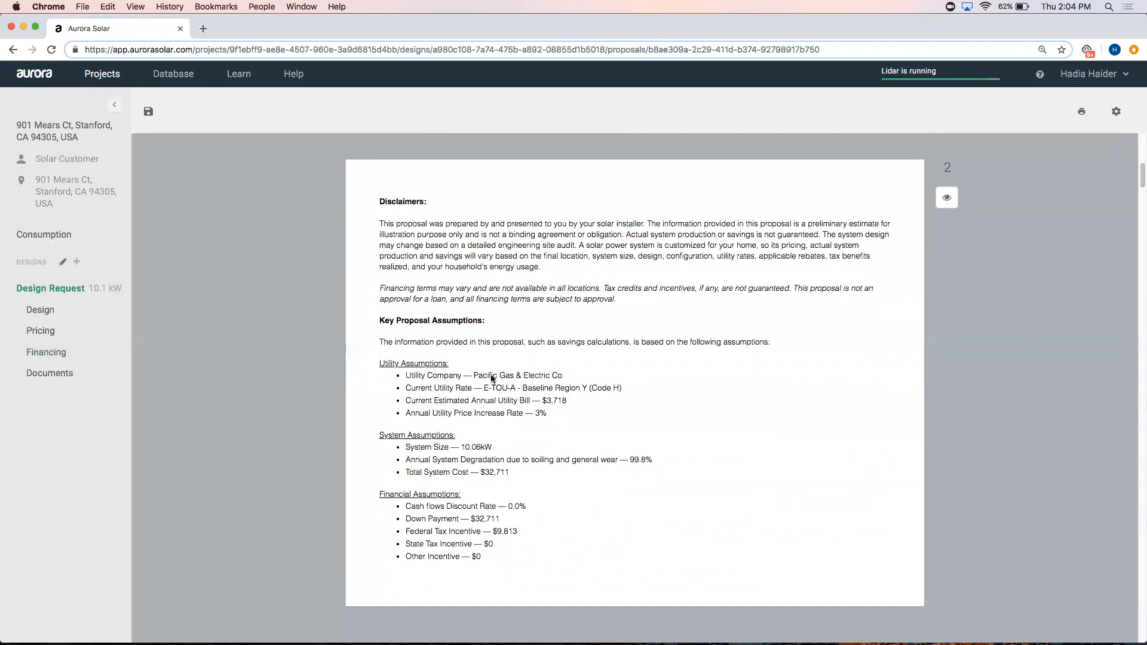
mouse_move(493, 378)
scroll(325, 437, "down", 1)
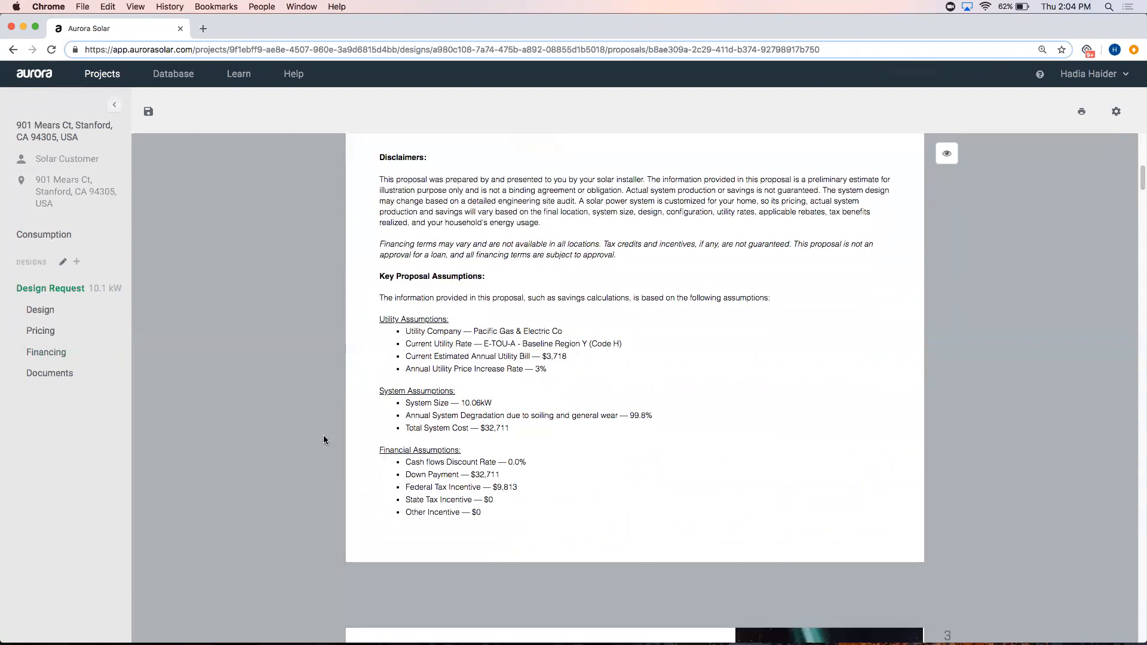
scroll(434, 459, "down", 1)
scroll(434, 460, "down", 5)
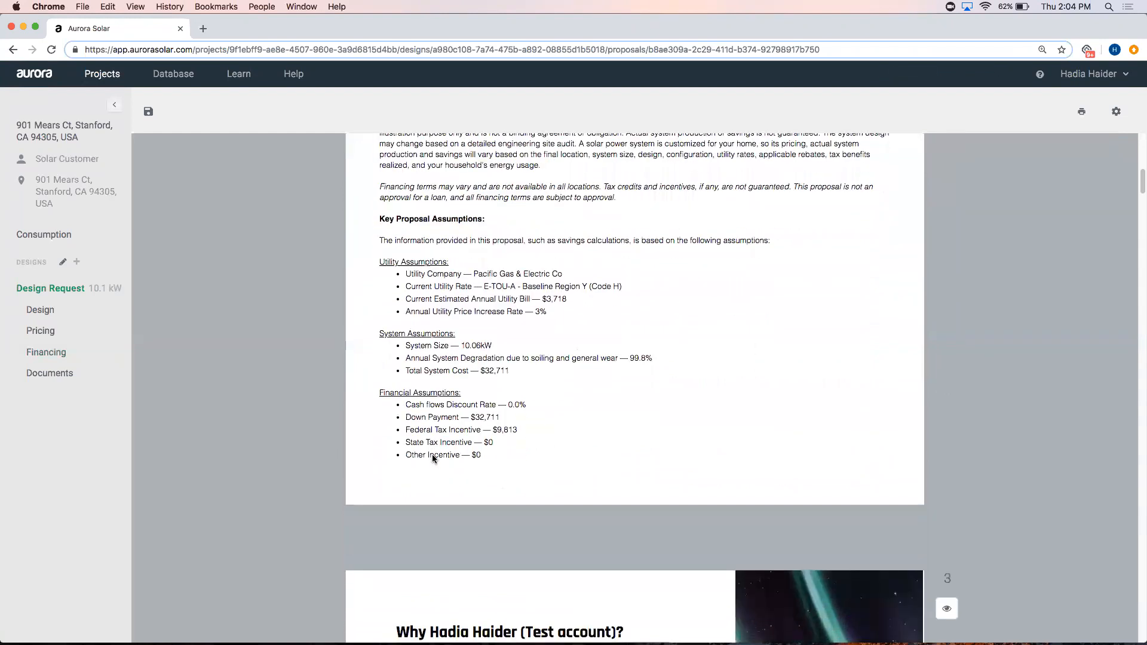
scroll(433, 456, "down", 12)
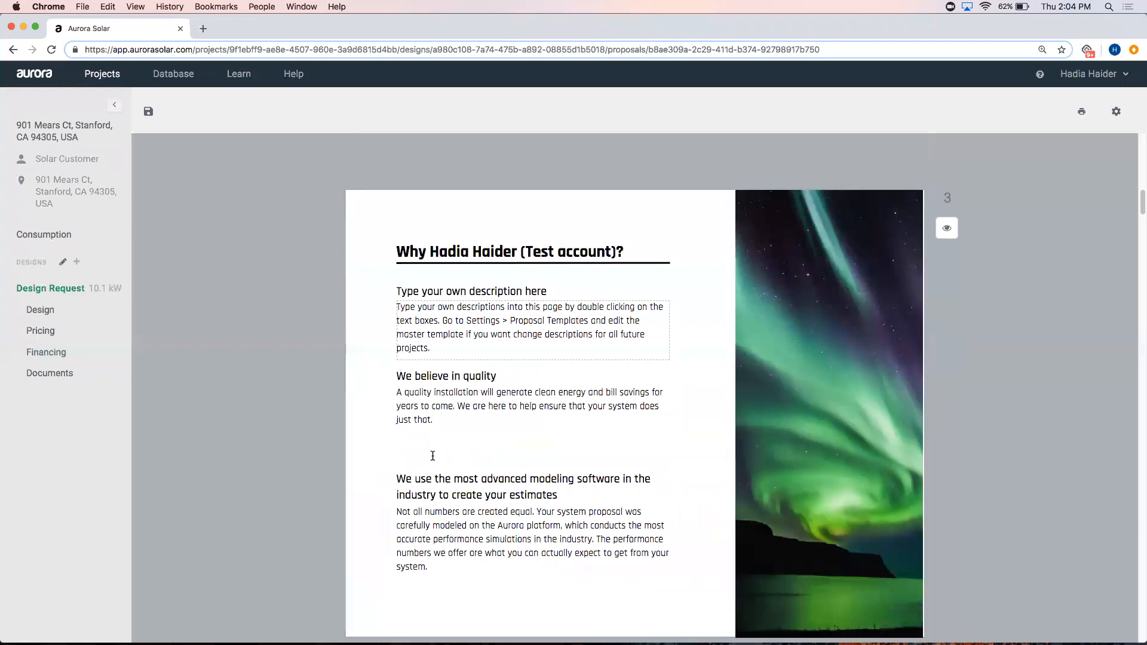
scroll(432, 455, "up", 1)
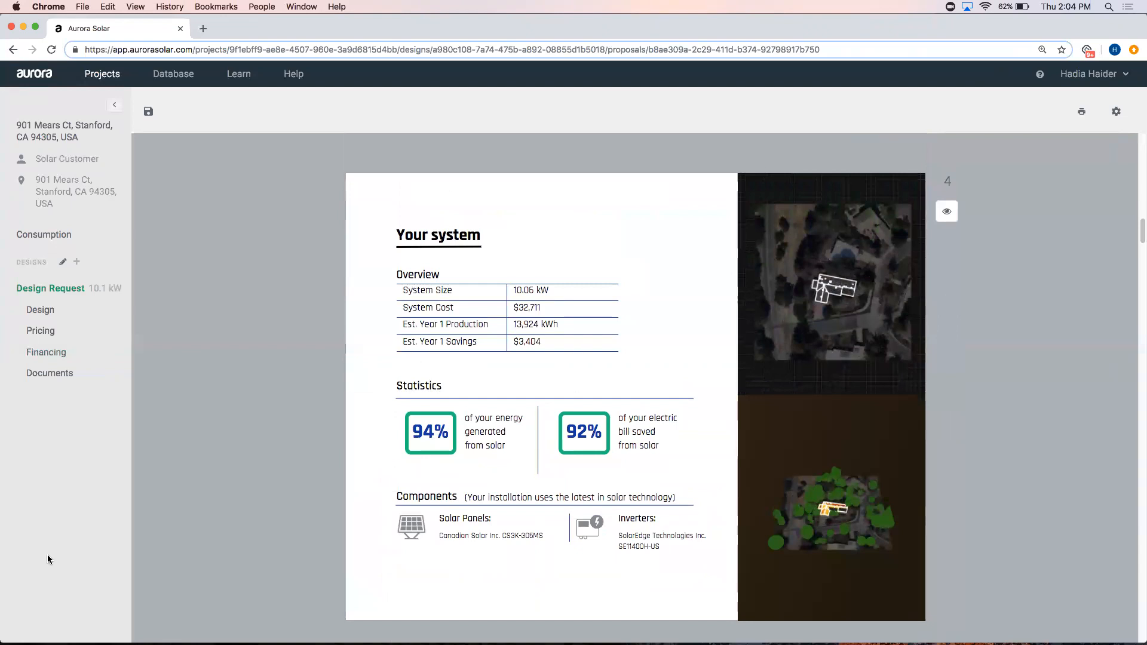
- Enlarge and centre the house in both the upper and lower site images of the Your system page
scroll(863, 318, "up", 3)
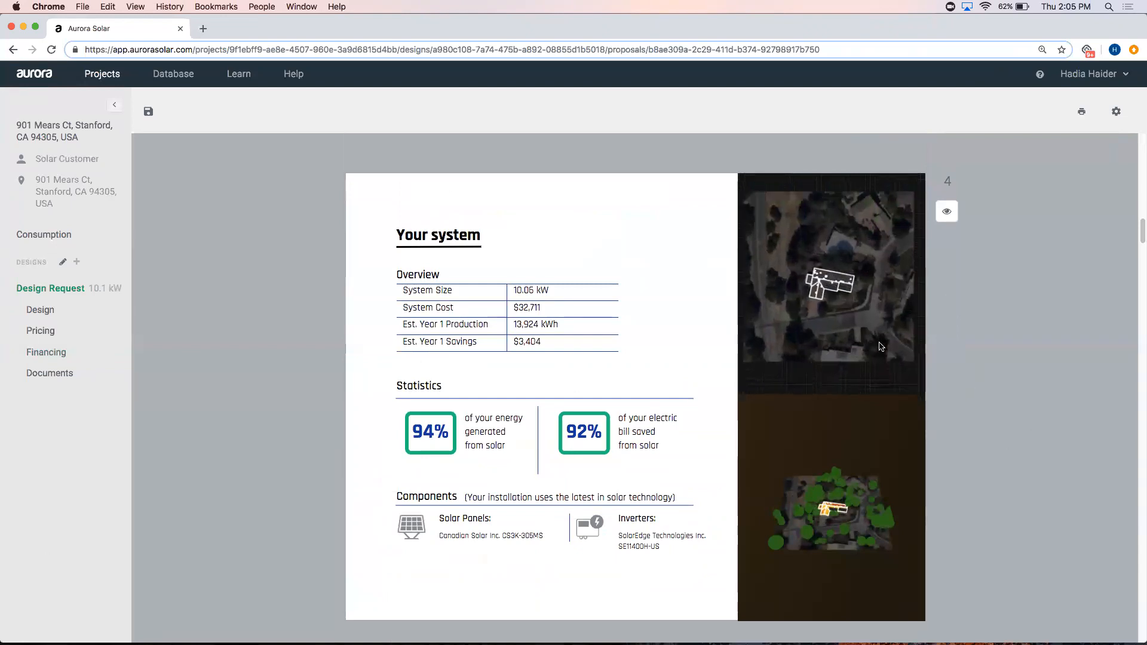
left_click_drag(863, 317, 915, 386)
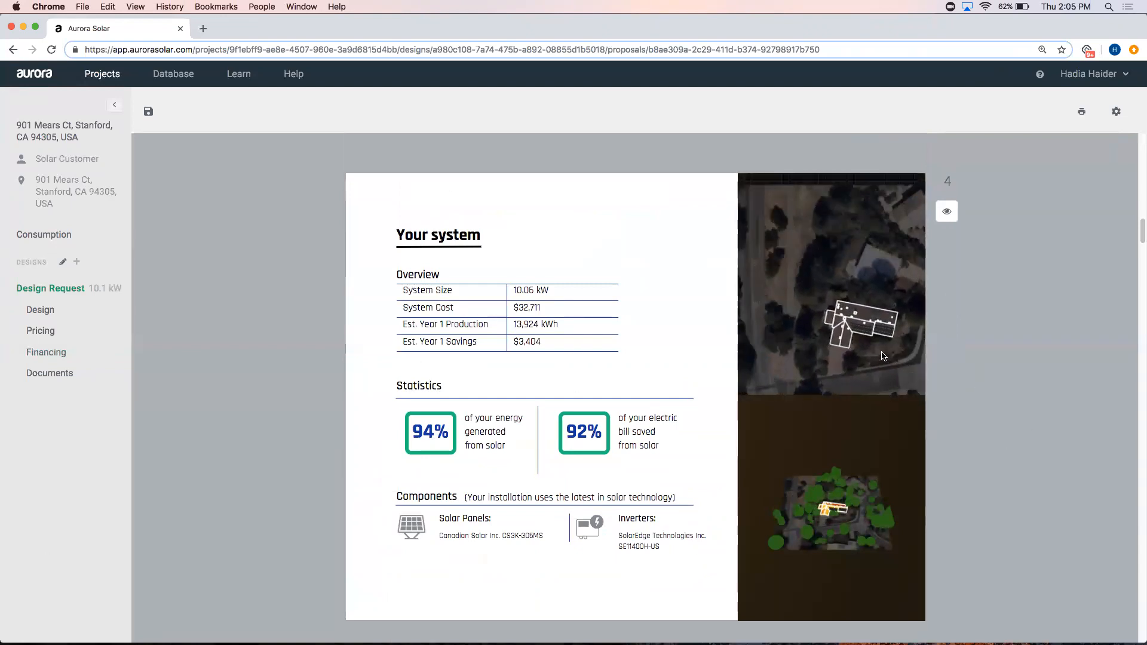
left_click_drag(883, 340, 867, 309)
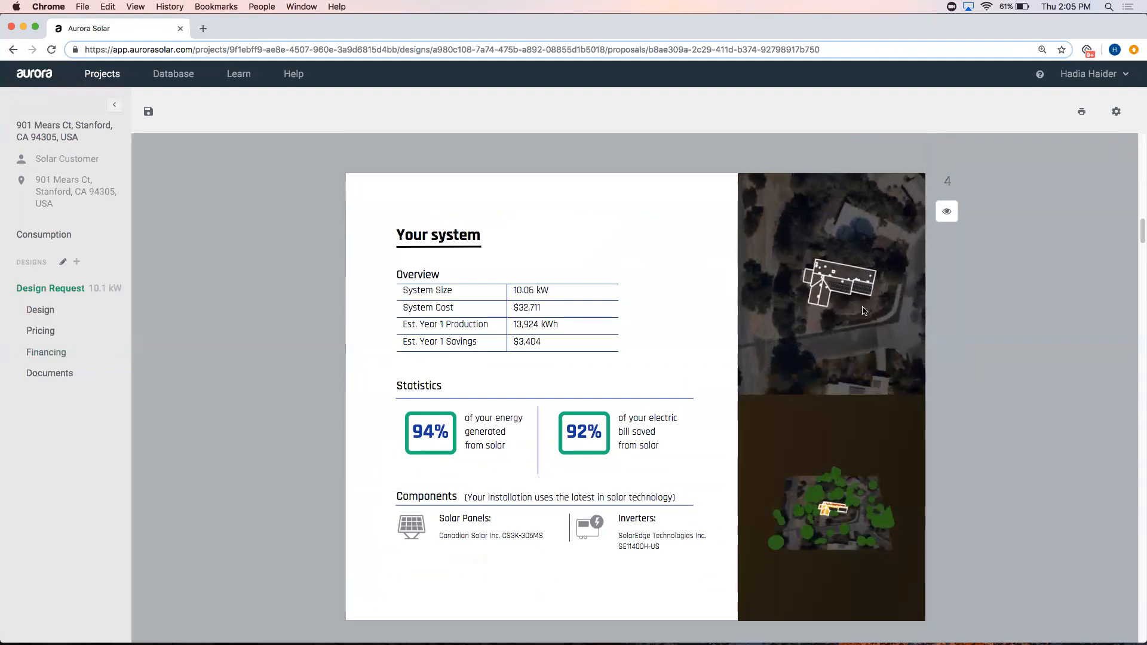
scroll(867, 538, "up", 5)
left_click_drag(860, 476, 873, 522)
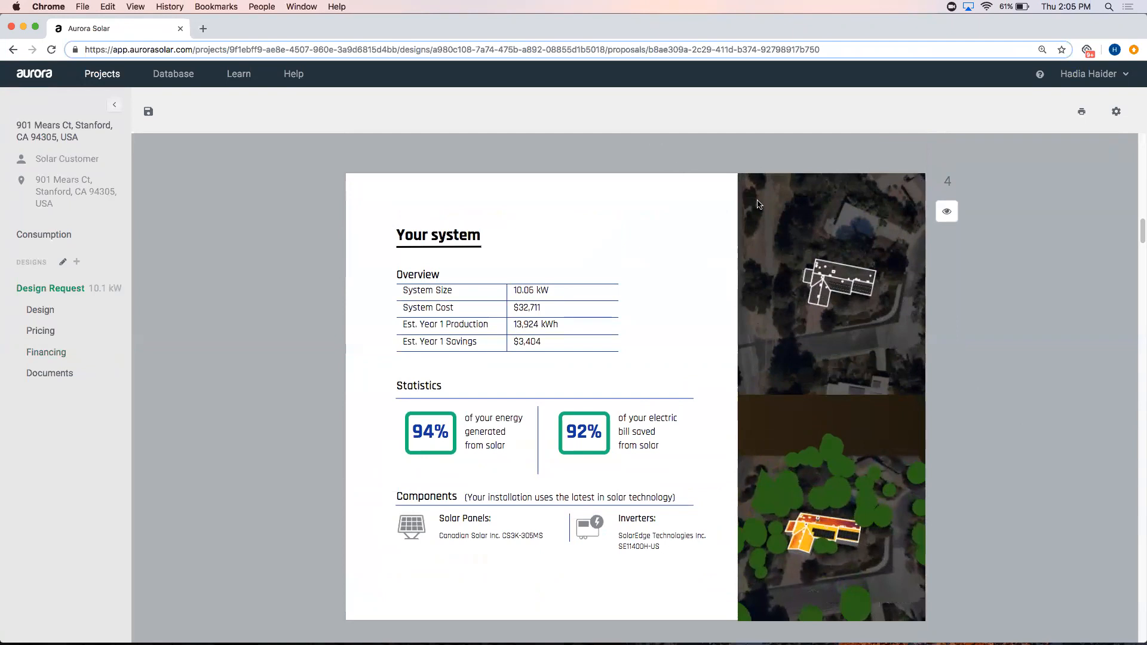
- Rotate the upper site image so the house's long roof edge runs horizontally
right_click_drag(790, 219, 812, 232)
right_click_drag(849, 301, 835, 237)
right_click_drag(853, 324, 805, 233)
right_click_drag(821, 293, 976, 441)
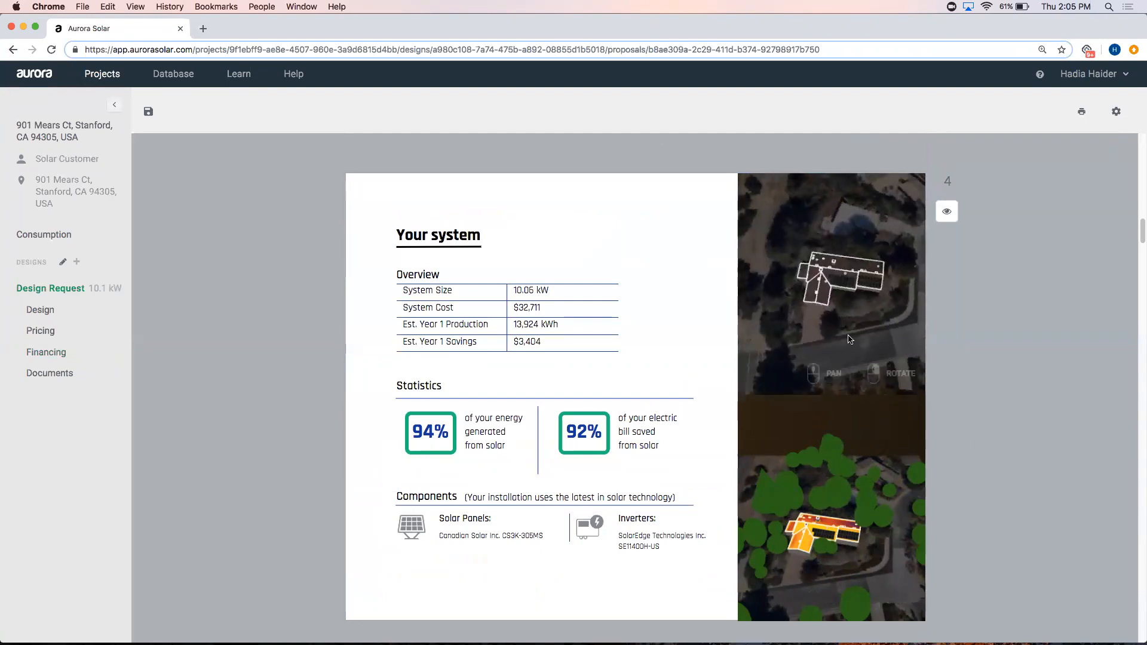
right_click_drag(809, 364, 828, 327)
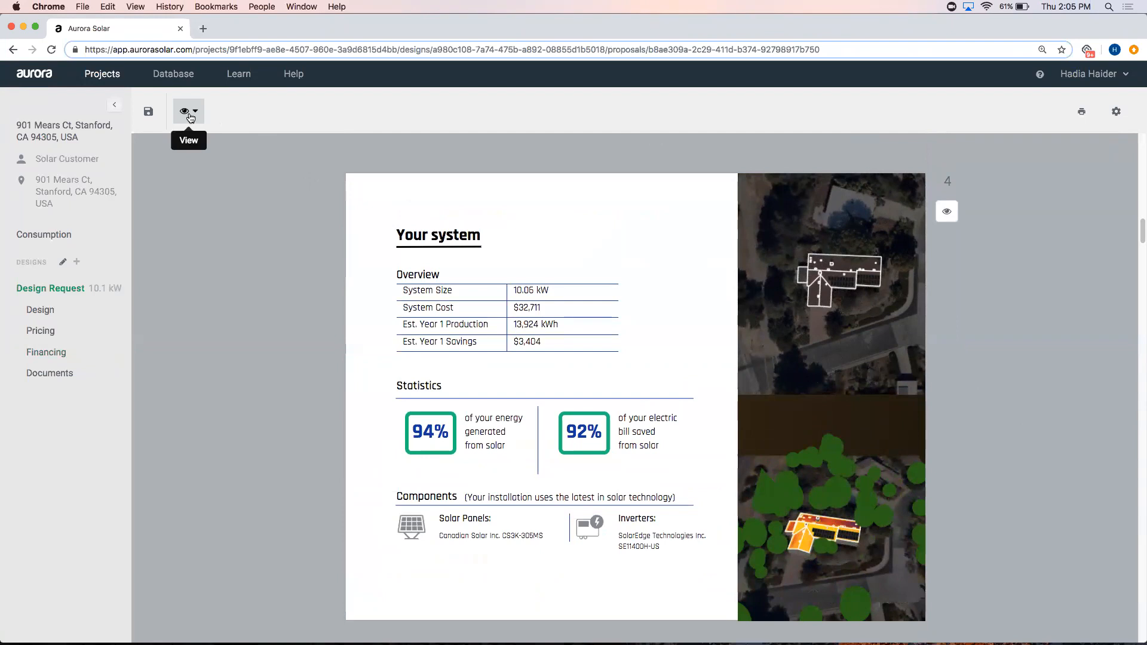
- Show the trees, building irradiance and setbacks in the upper site image
left_click(189, 114)
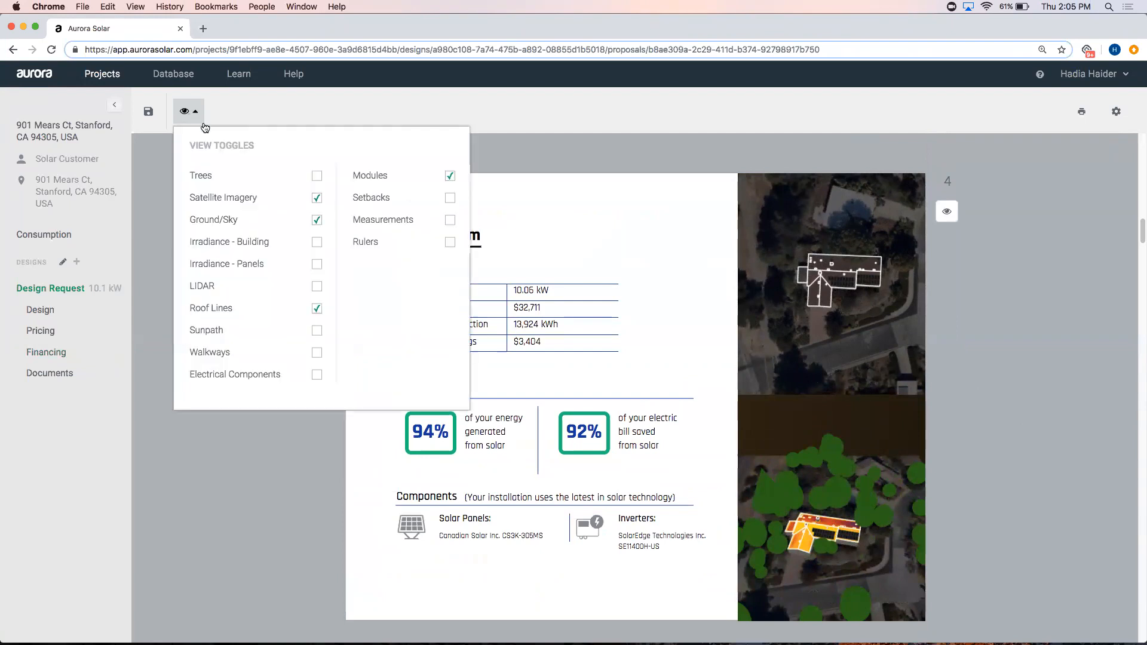
left_click(317, 177)
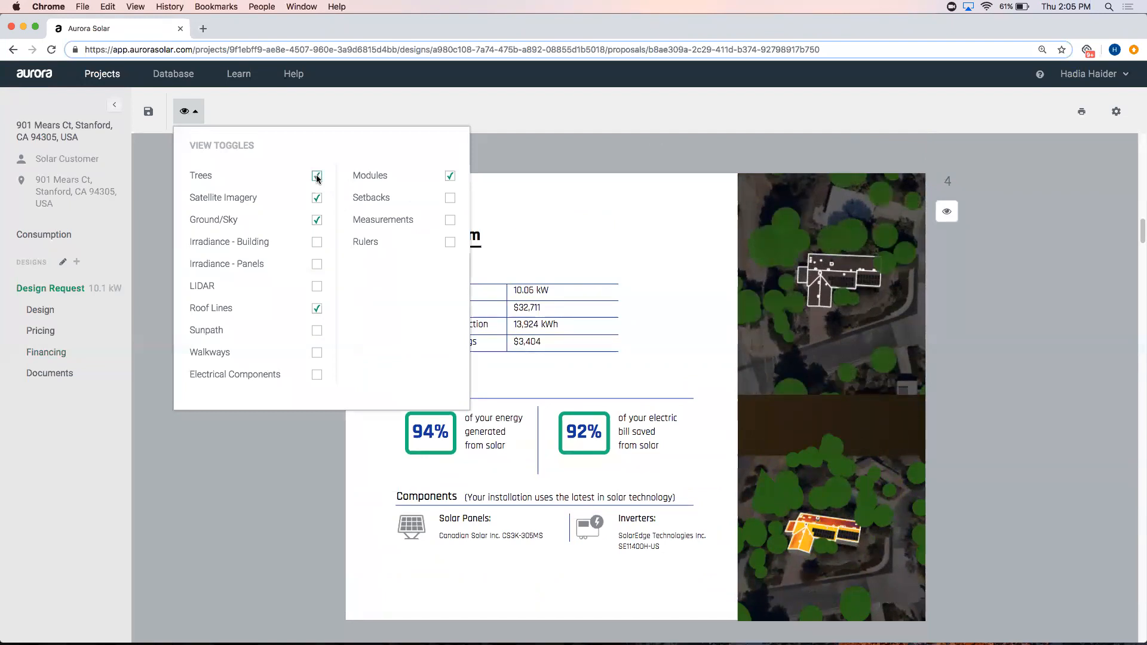
left_click(317, 242)
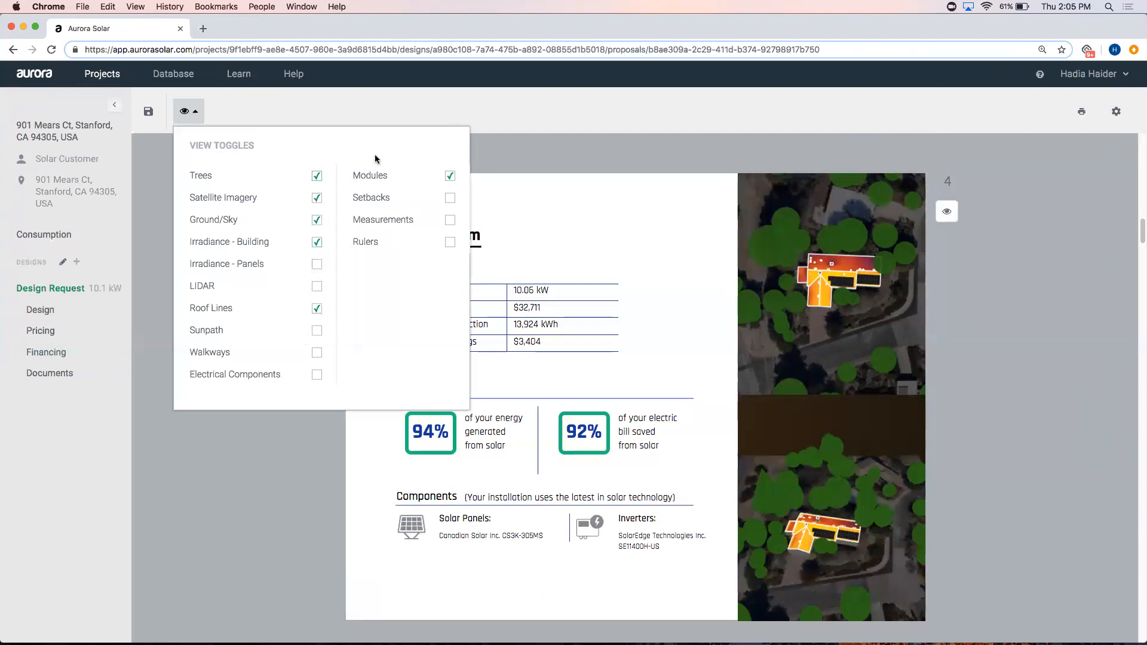
left_click(449, 199)
- Reframe the lower site image as a close, angled 3D view of the roof and its solar modules
right_click_drag(830, 455, 857, 616)
left_click_drag(821, 493, 808, 435)
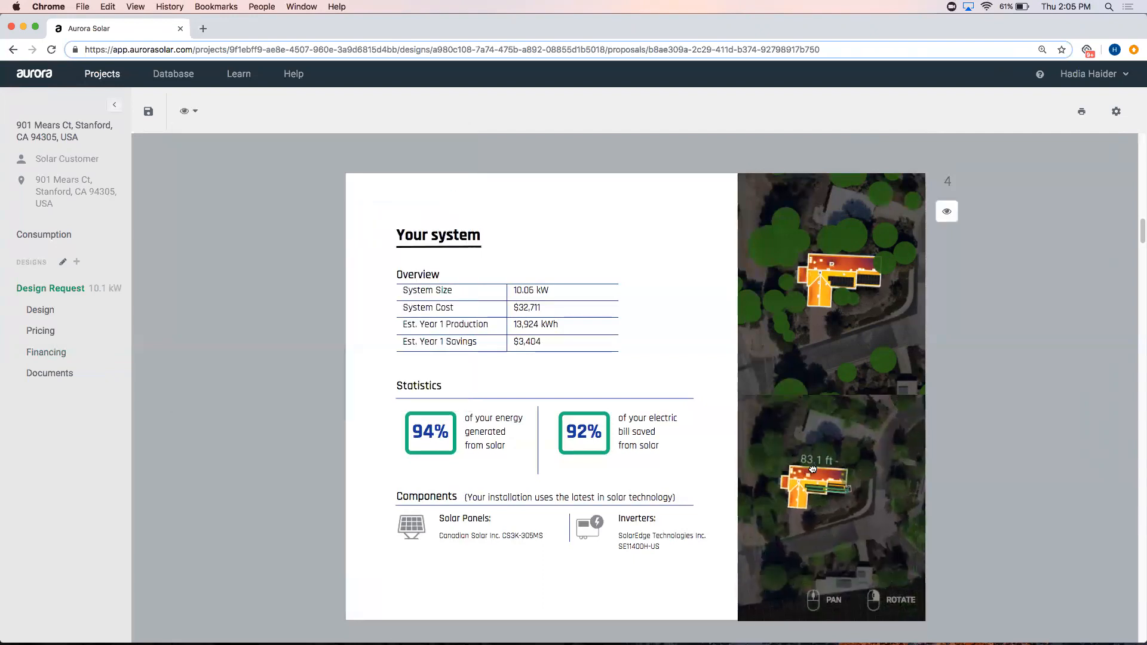
scroll(828, 496, "up", 5)
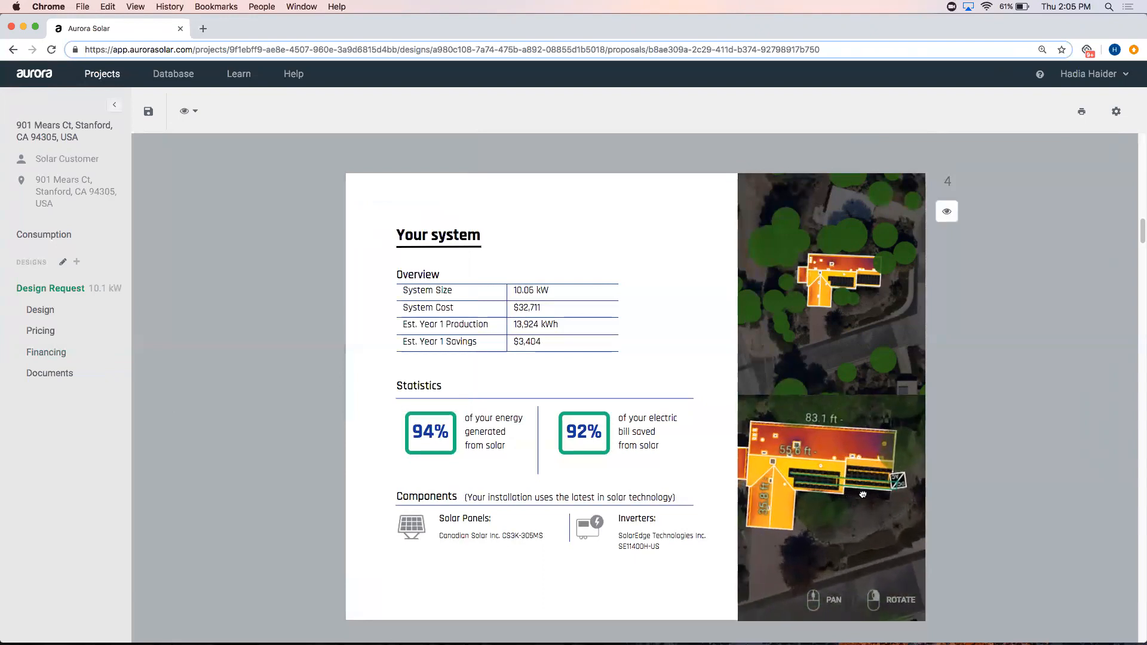
right_click_drag(885, 520, 807, 429)
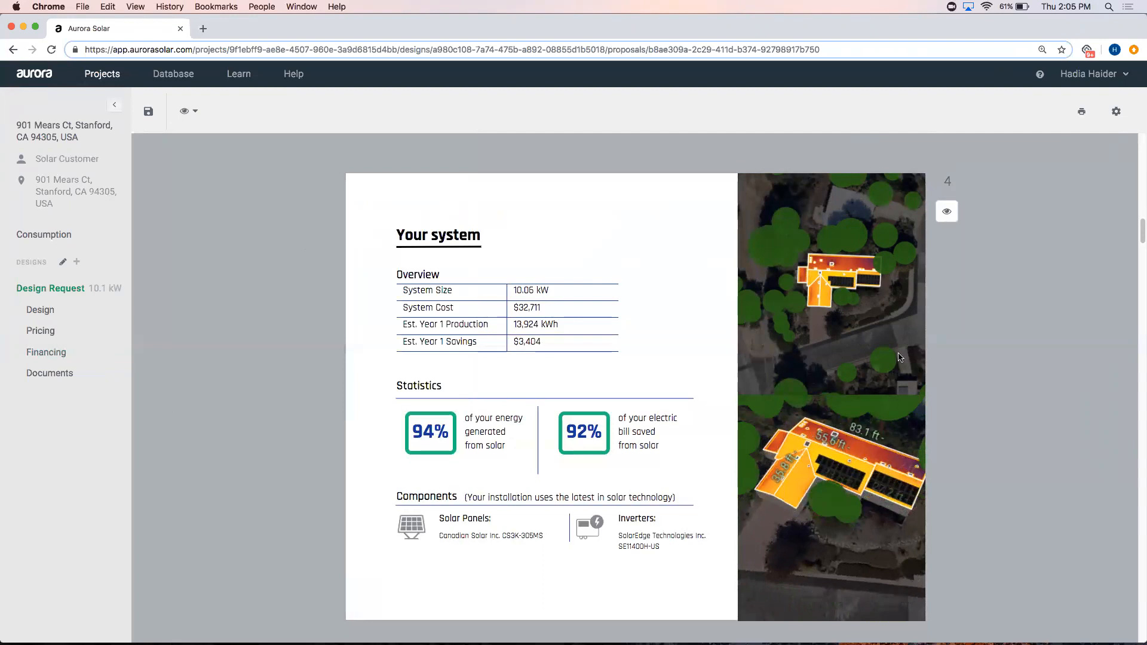
scroll(644, 450, "down", 1)
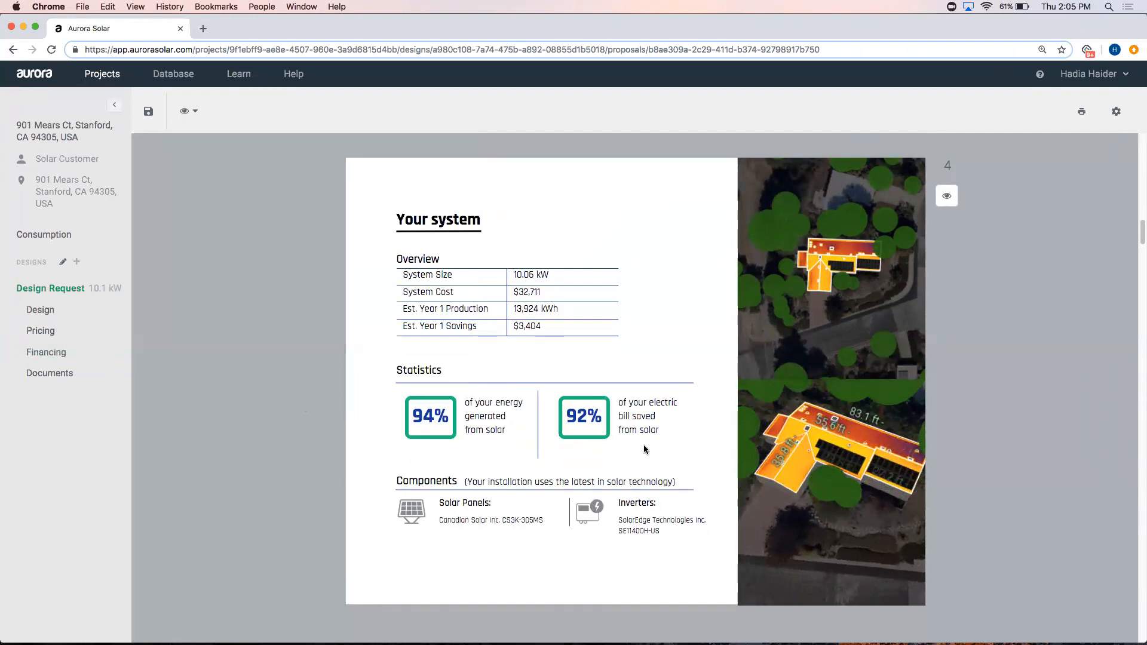
mouse_move(814, 494)
right_mouse_down()
mouse_move(838, 485)
mouse_move(884, 506)
mouse_move(805, 493)
right_mouse_up()
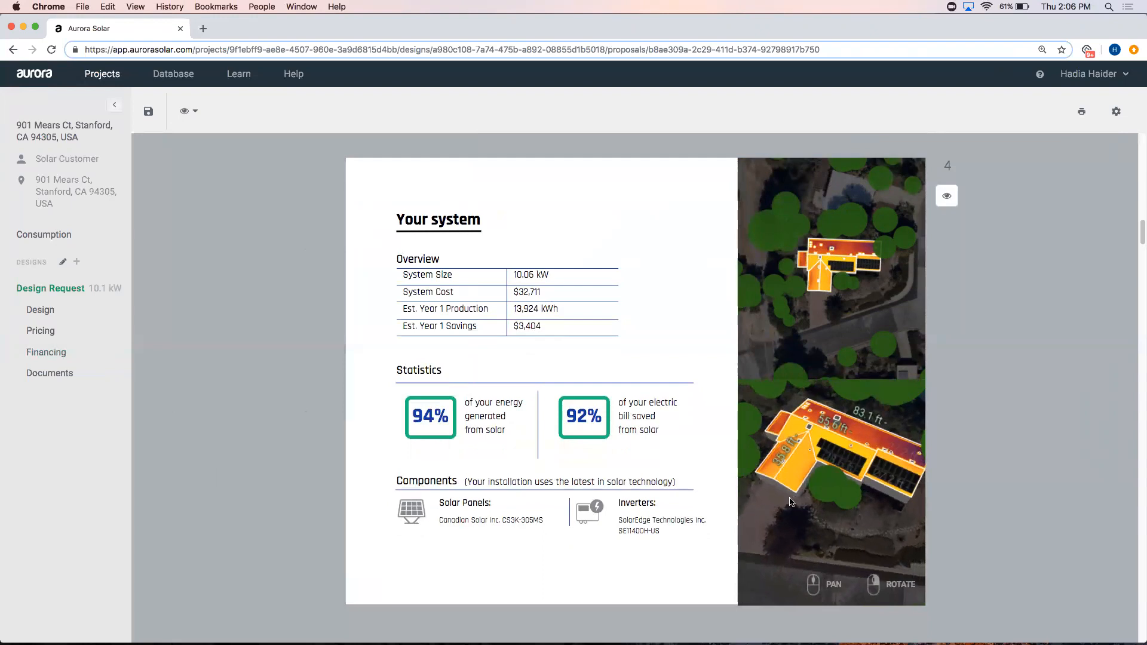
mouse_move(776, 524)
right_mouse_down()
mouse_move(813, 521)
mouse_move(759, 487)
mouse_move(780, 521)
right_mouse_up()
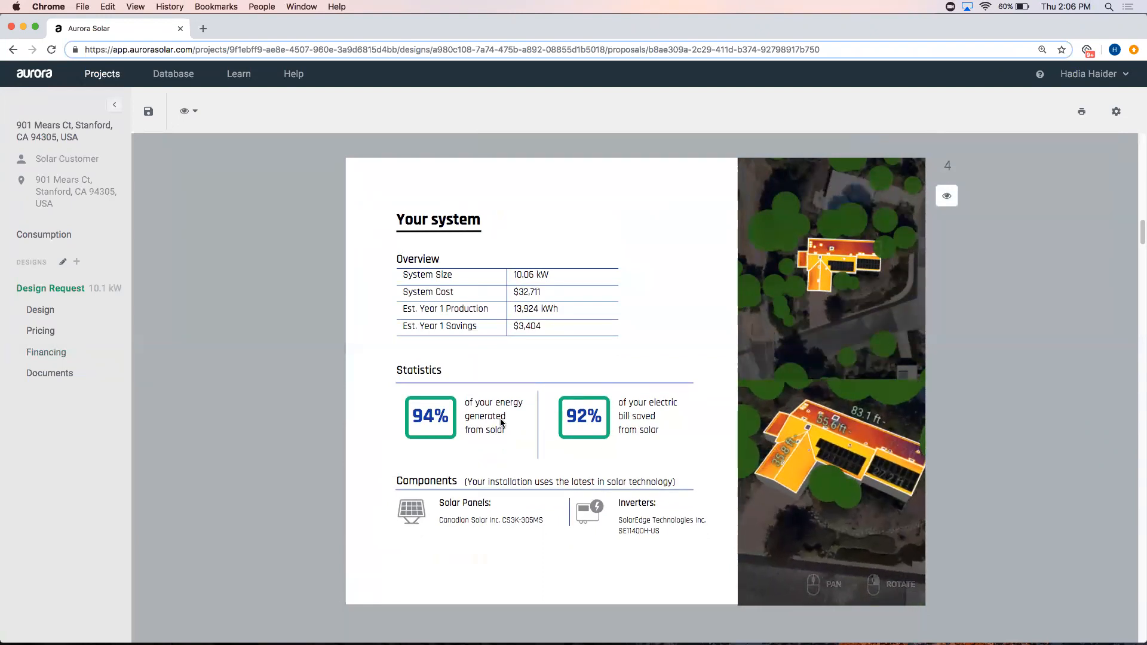
- Review the proposal pages from the cost of not getting solar through financing options, incentives and warranty to Why go solar
scroll(277, 392, "down", 10)
scroll(281, 405, "down", 2)
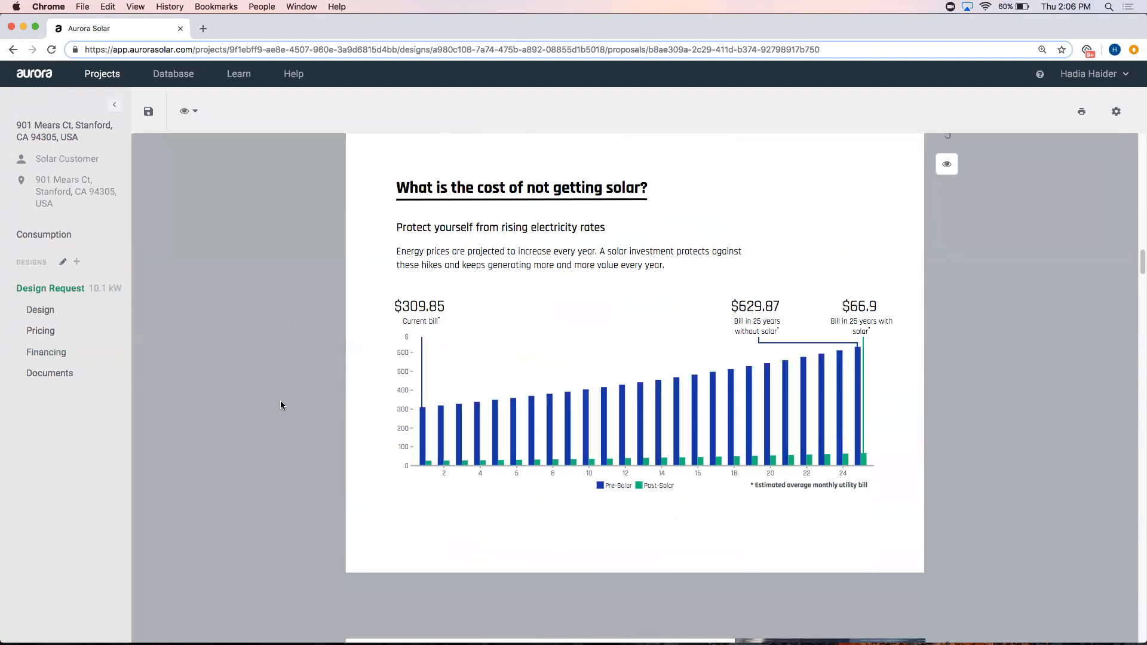
scroll(279, 407, "down", 15)
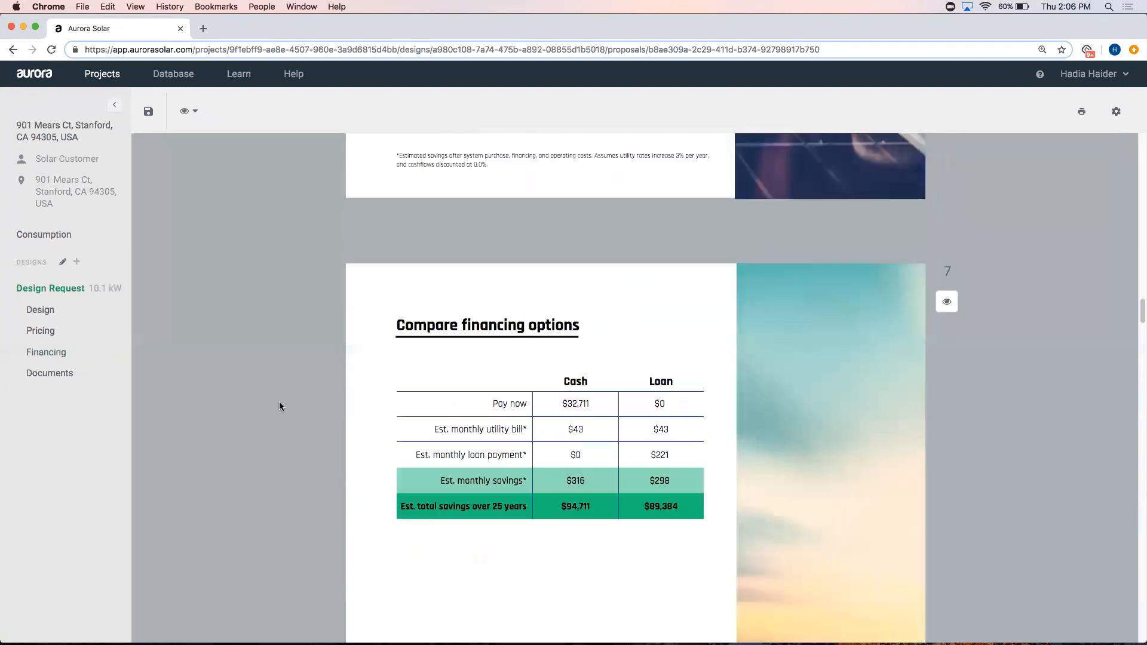
scroll(279, 406, "down", 20)
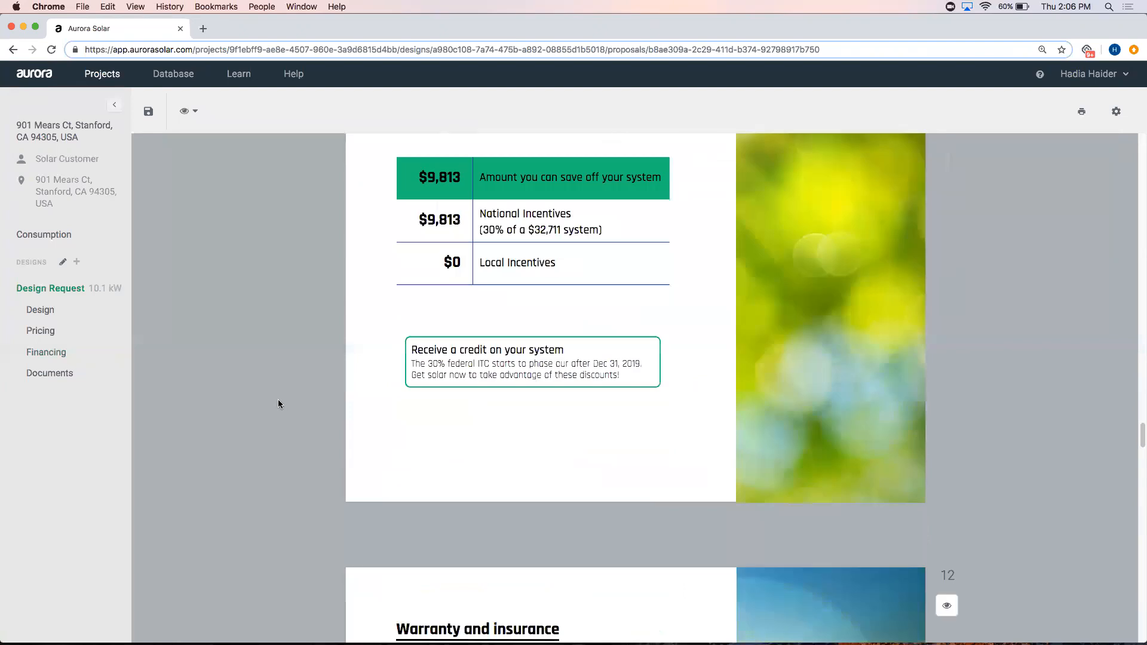
scroll(278, 404, "down", 20)
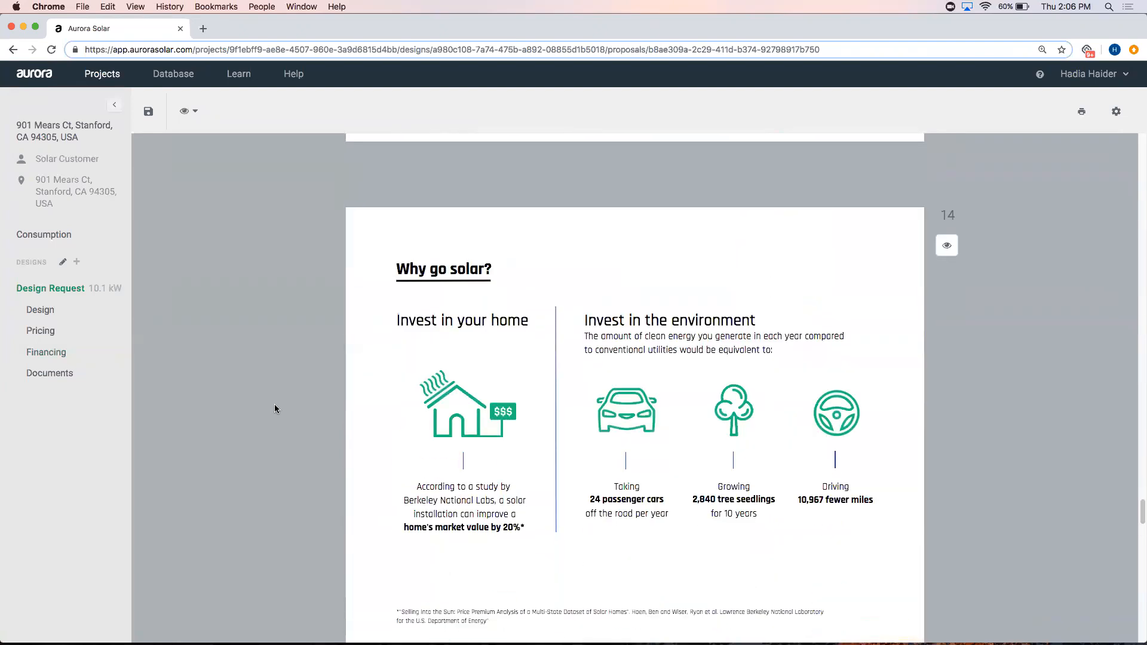